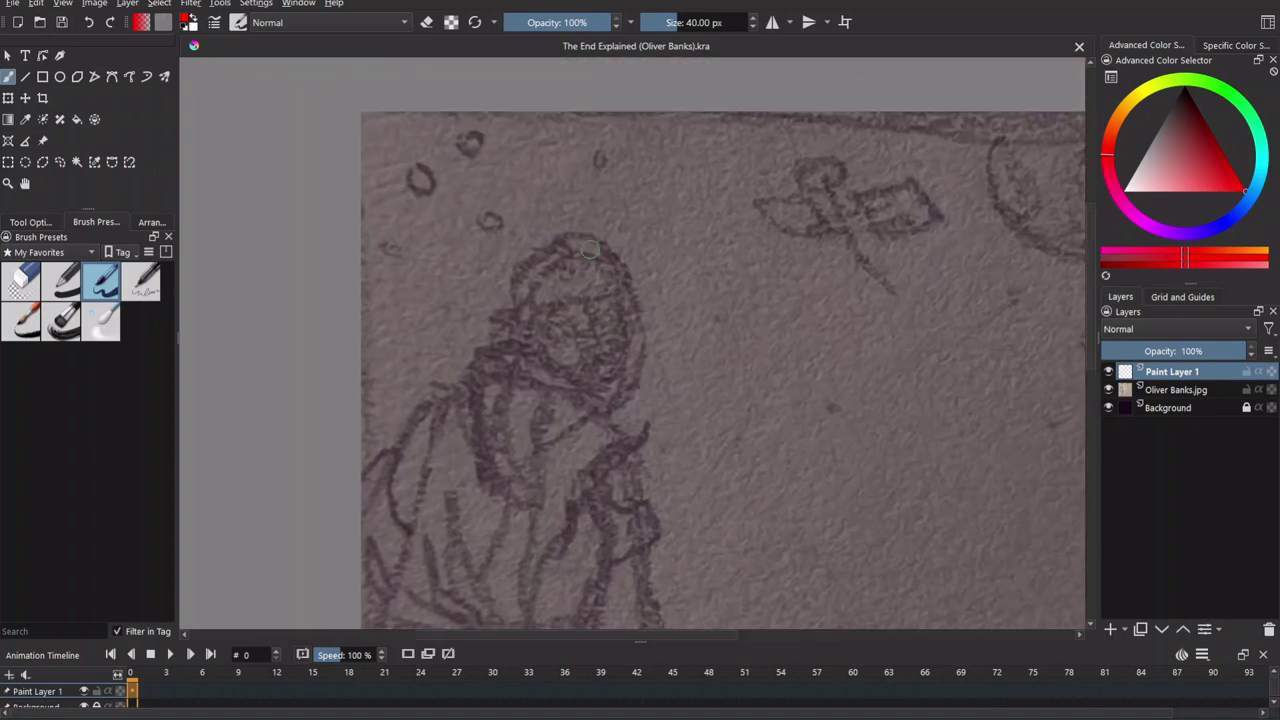
key("Page_Down")
key("Page_Up")
mouse_move(594, 264)
left_mouse_down()
mouse_move(553, 273)
mouse_move(527, 321)
left_mouse_up()
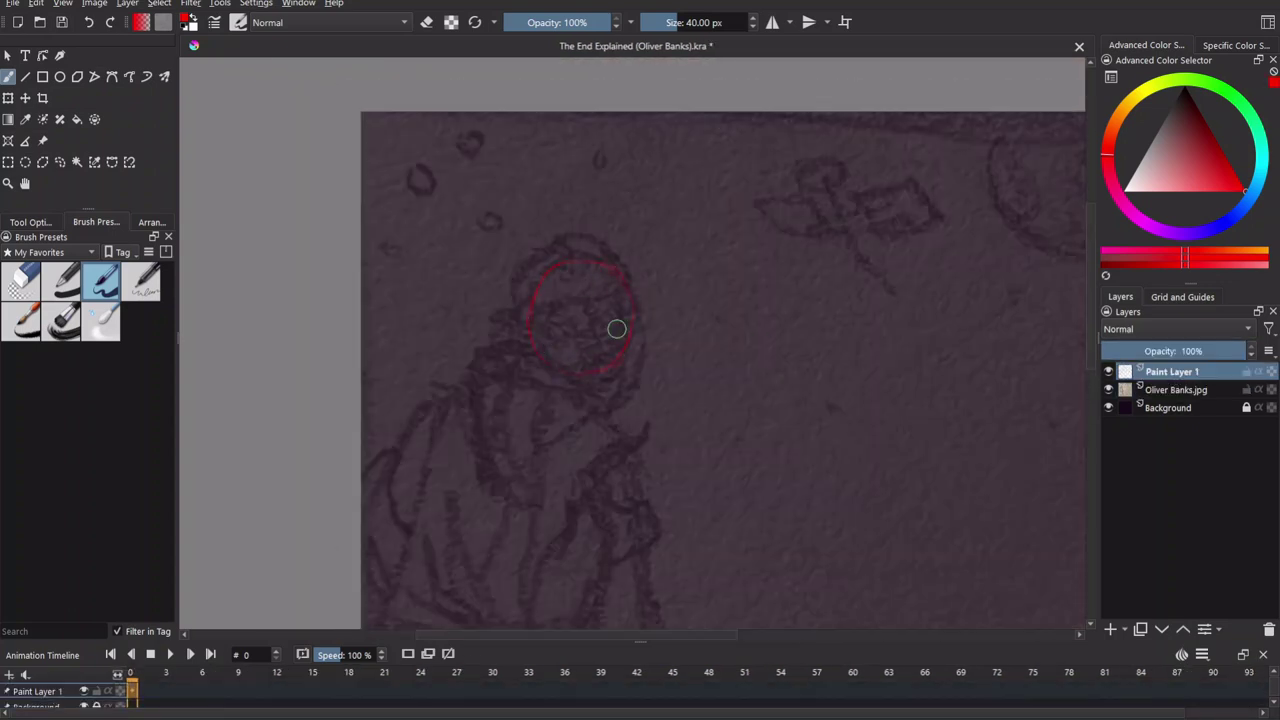
left_click_drag(629, 309, 669, 299)
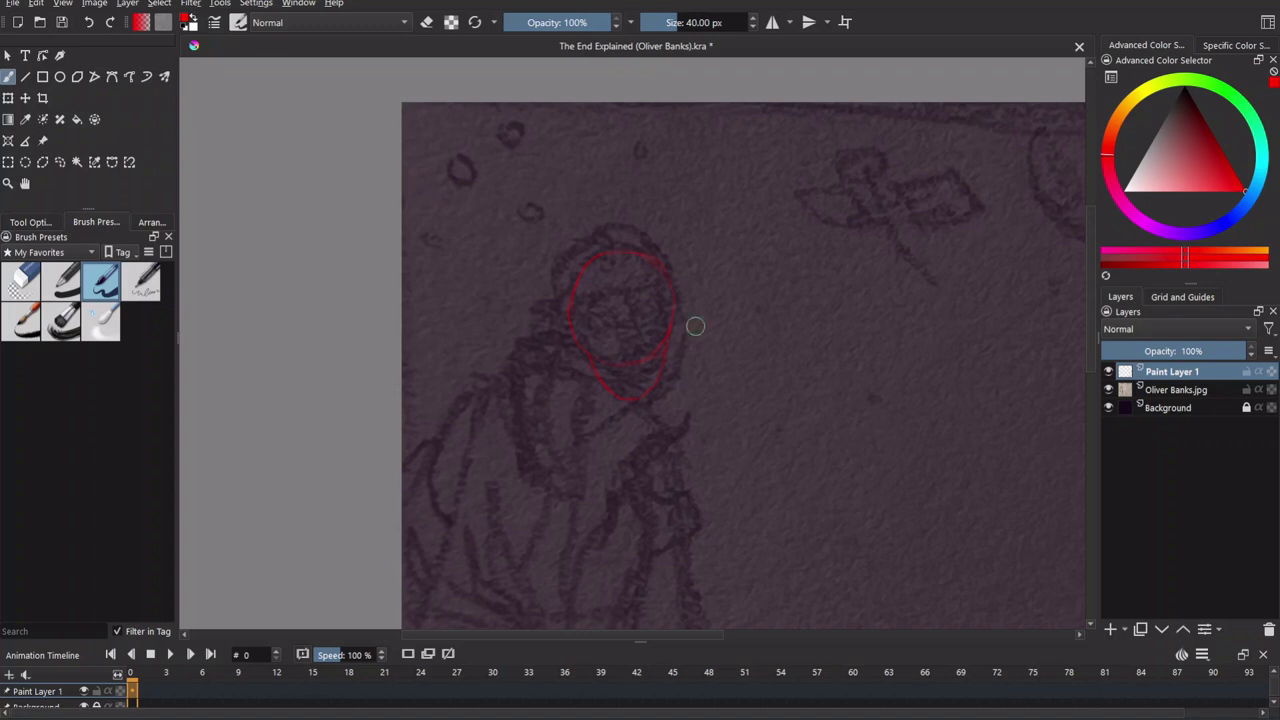
left_click_drag(420, 184, 408, 162)
left_click_drag(606, 220, 648, 217)
left_click_drag(679, 270, 641, 334)
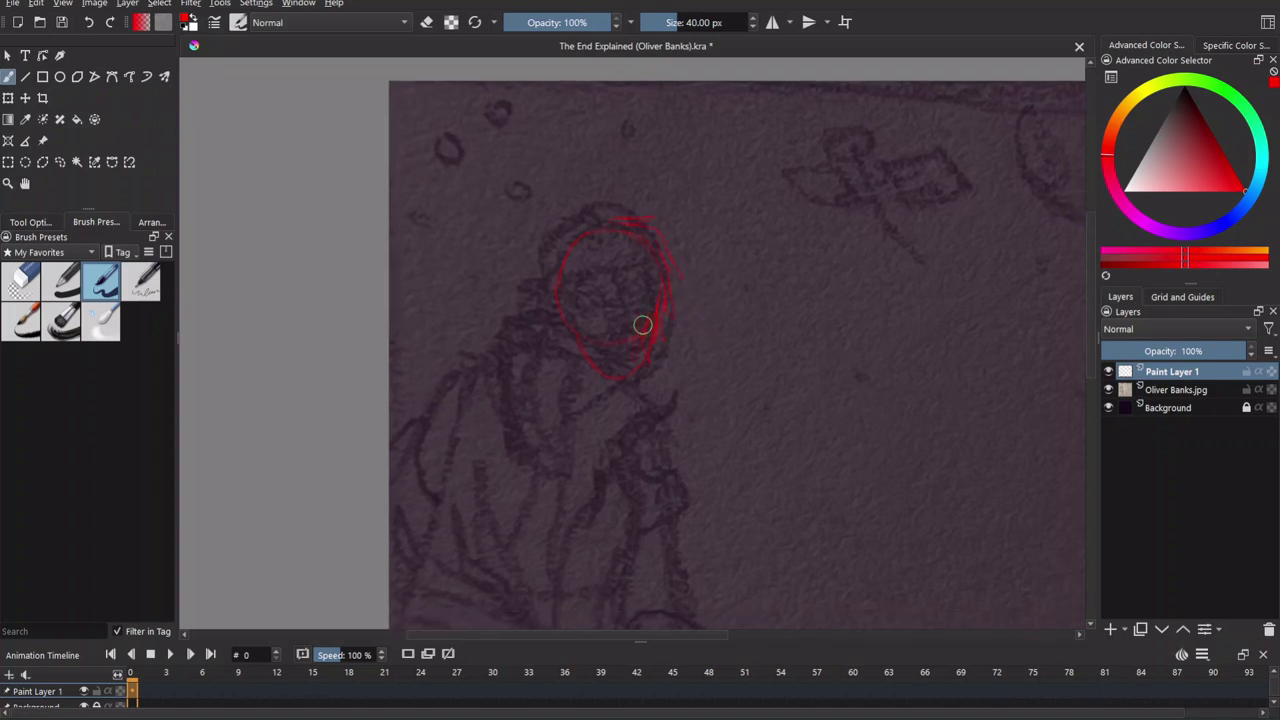
scroll(651, 294, "up", 2)
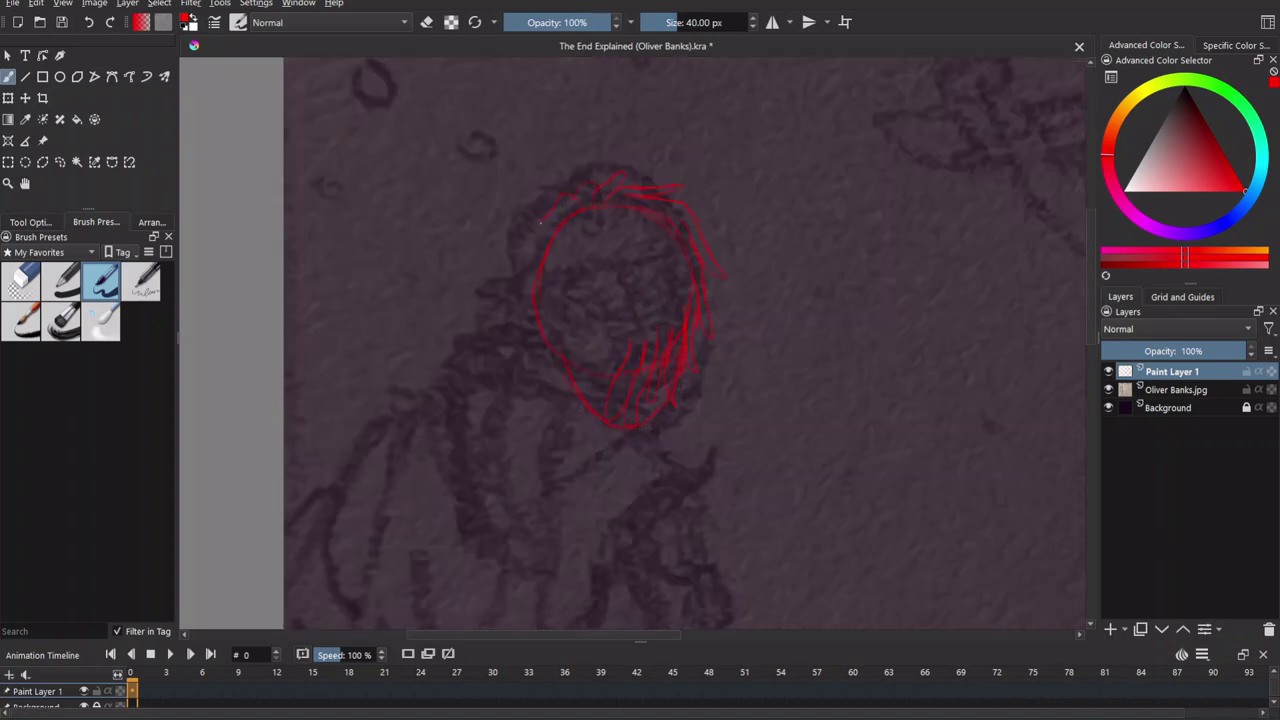
left_click_drag(523, 304, 557, 268)
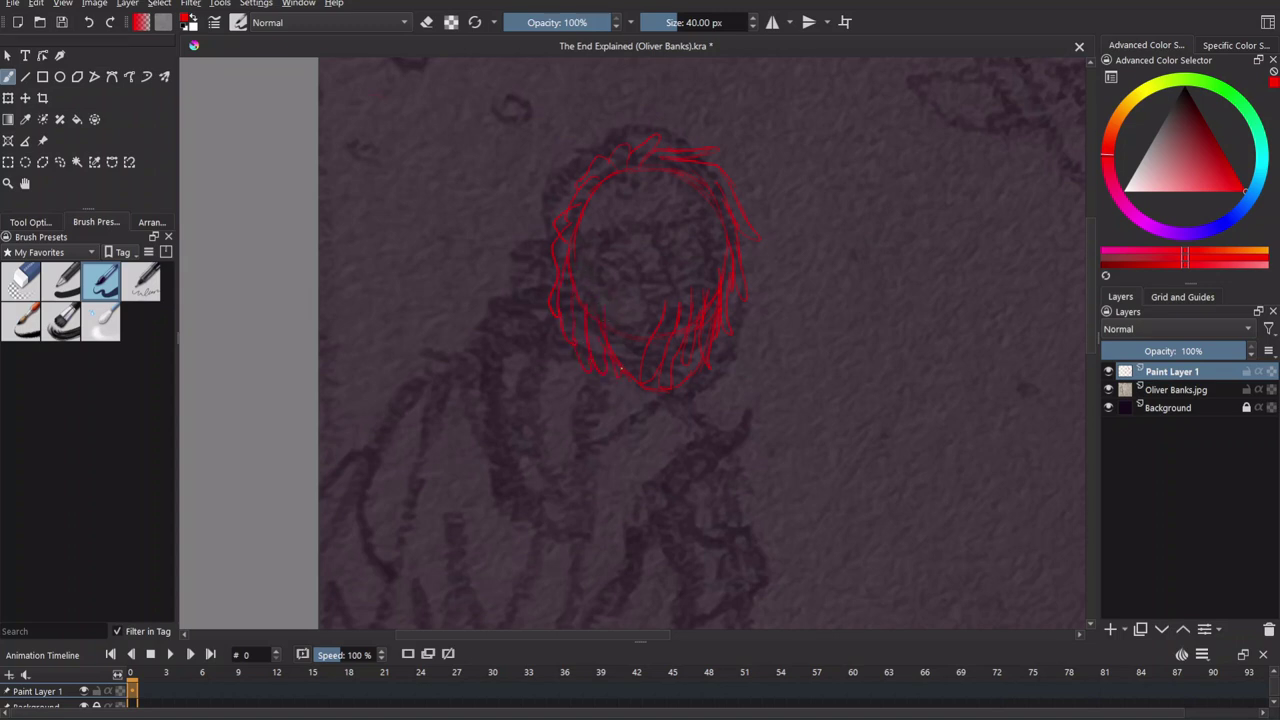
Trace the shoulder line, chin diagonal and long curve down the figure's left side.
key("e")
key("e")
mouse_move(611, 334)
left_mouse_down()
mouse_move(703, 340)
mouse_move(608, 328)
left_mouse_up()
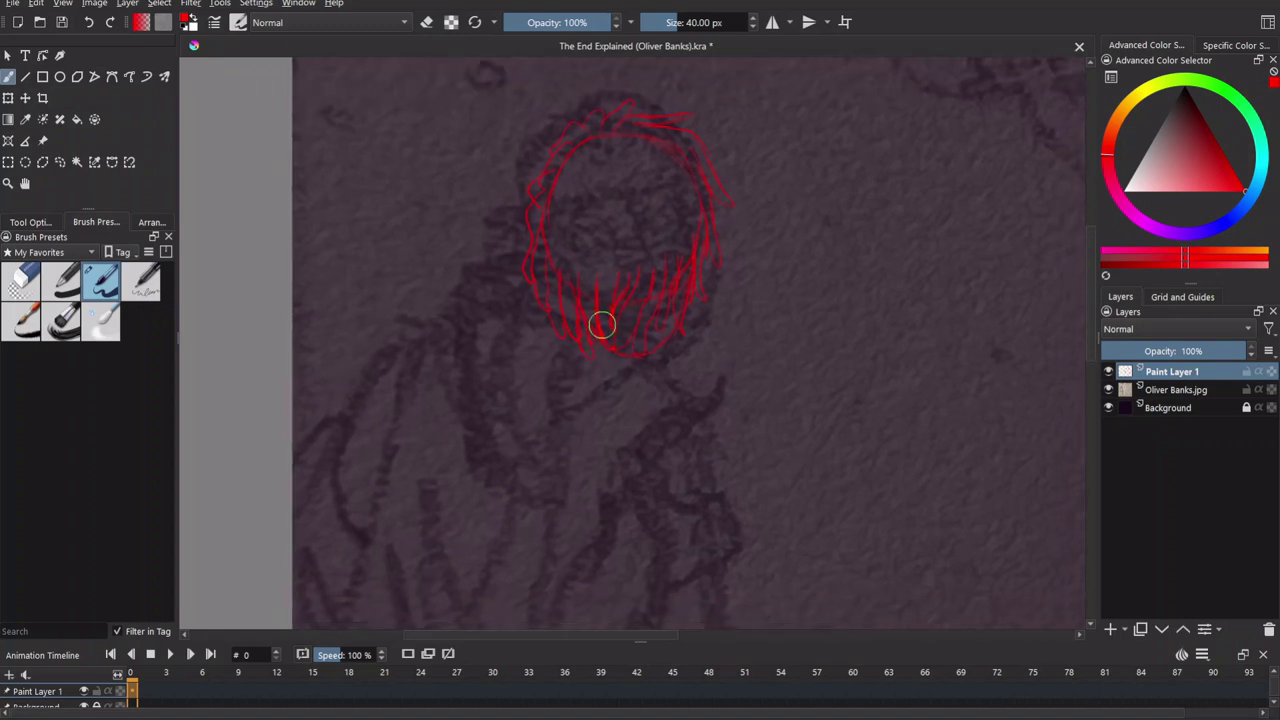
mouse_move(751, 400)
left_mouse_down()
mouse_move(657, 380)
mouse_move(592, 280)
mouse_move(650, 355)
mouse_move(603, 206)
mouse_move(573, 276)
mouse_move(449, 285)
mouse_move(406, 216)
left_mouse_up()
mouse_move(632, 245)
left_mouse_down()
mouse_move(718, 310)
mouse_move(745, 350)
left_mouse_up()
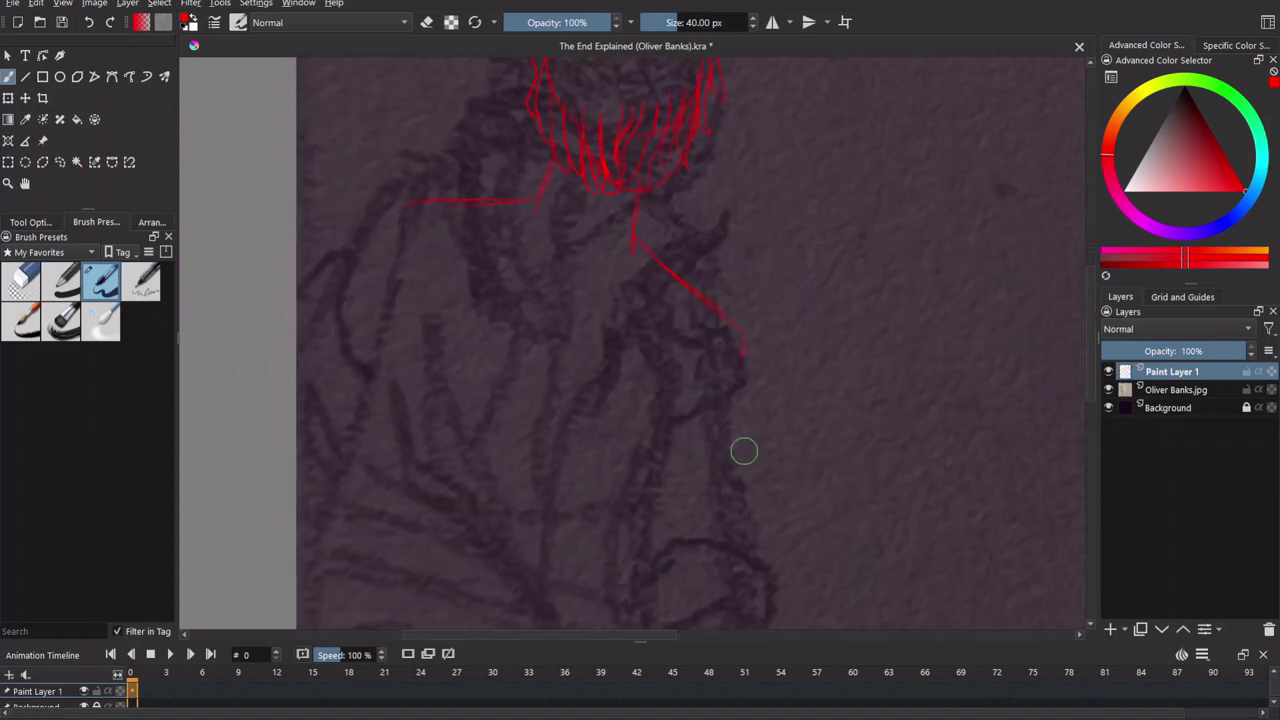
left_click_drag(640, 336, 675, 226)
left_click_drag(474, 137, 338, 515)
left_click_drag(697, 279, 685, 233)
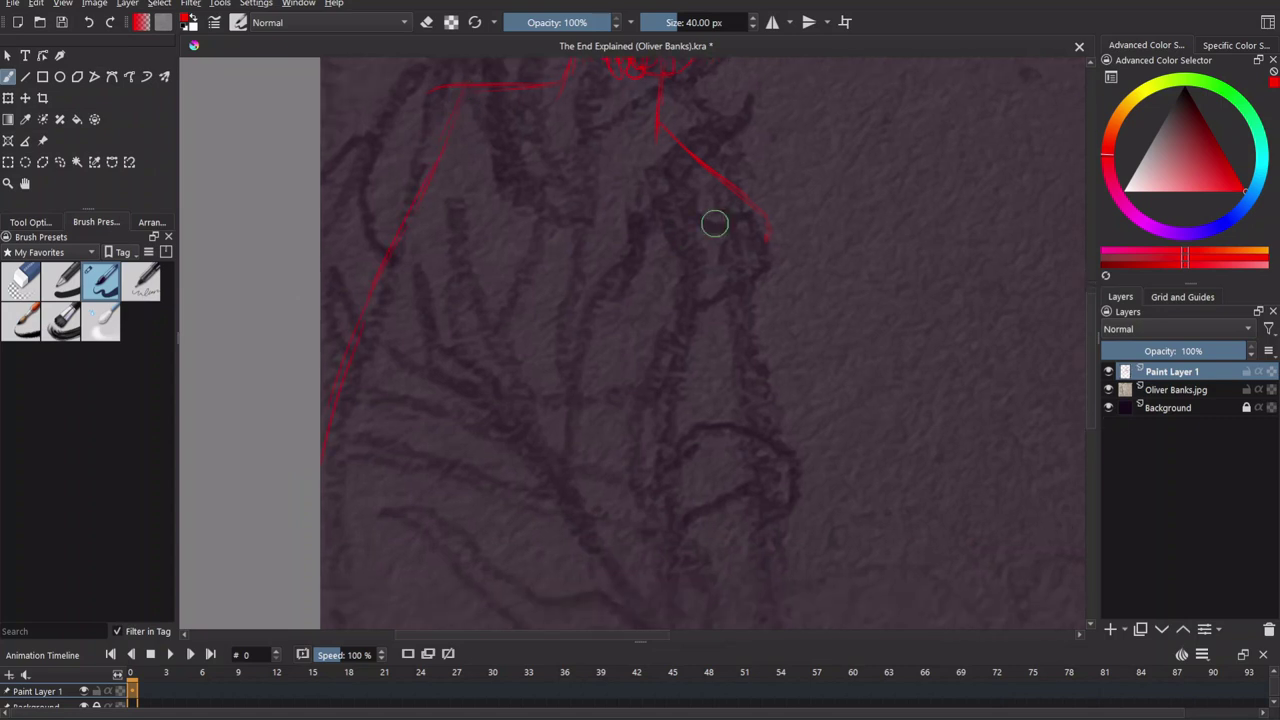
Add the vertical lines down the figure's front, extending to the canvas bottom.
mouse_move(729, 286)
left_mouse_down()
mouse_move(670, 445)
mouse_move(678, 368)
left_mouse_up()
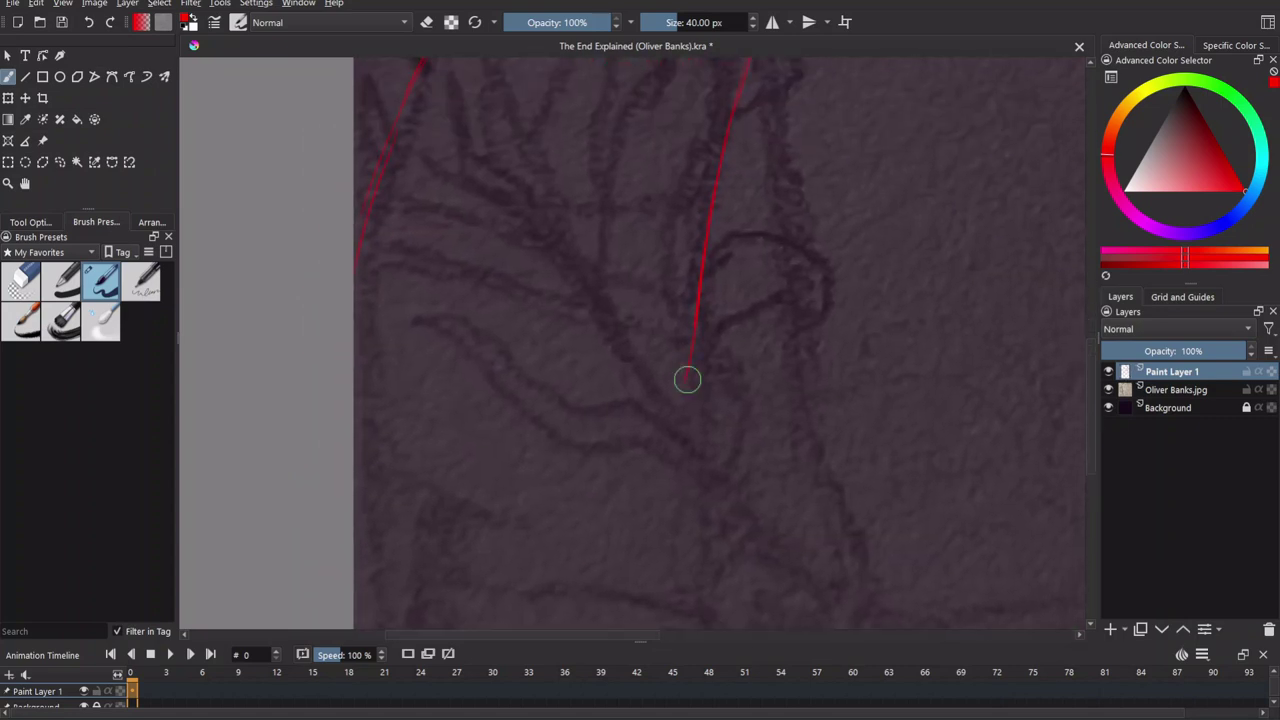
scroll(678, 368, "down", 2)
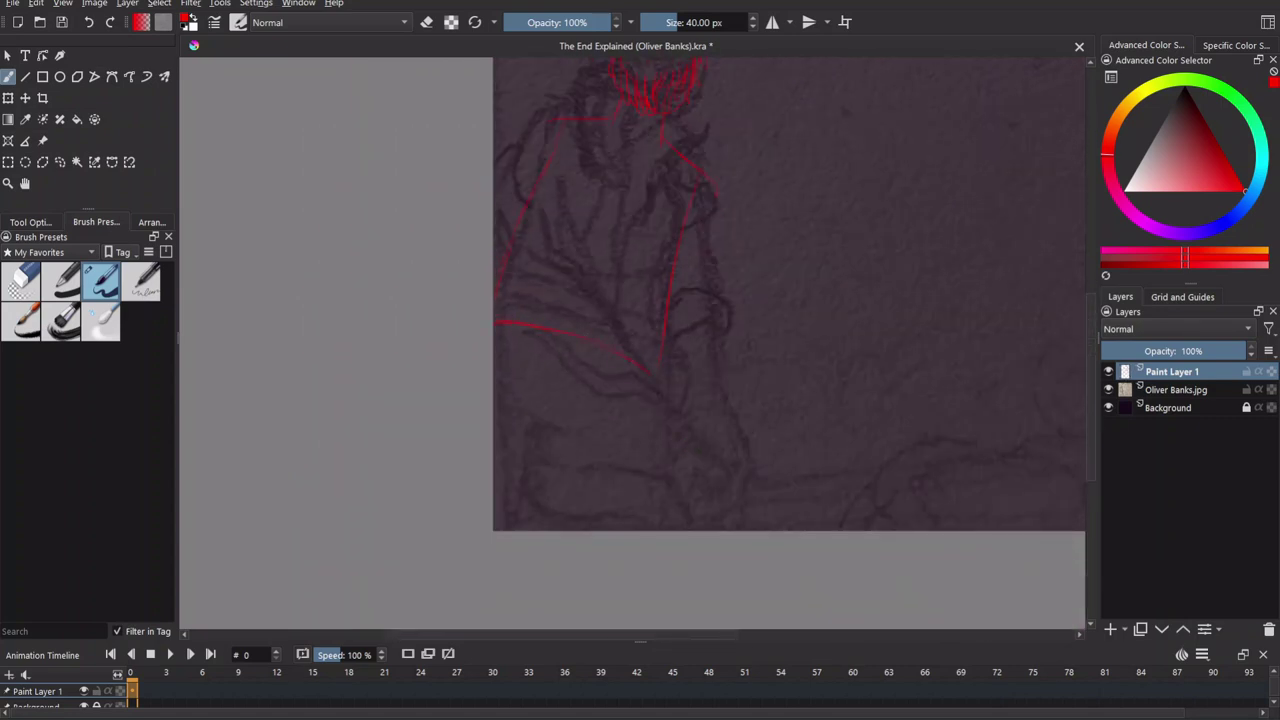
left_click_drag(671, 312, 679, 236)
left_click_drag(532, 518, 530, 436)
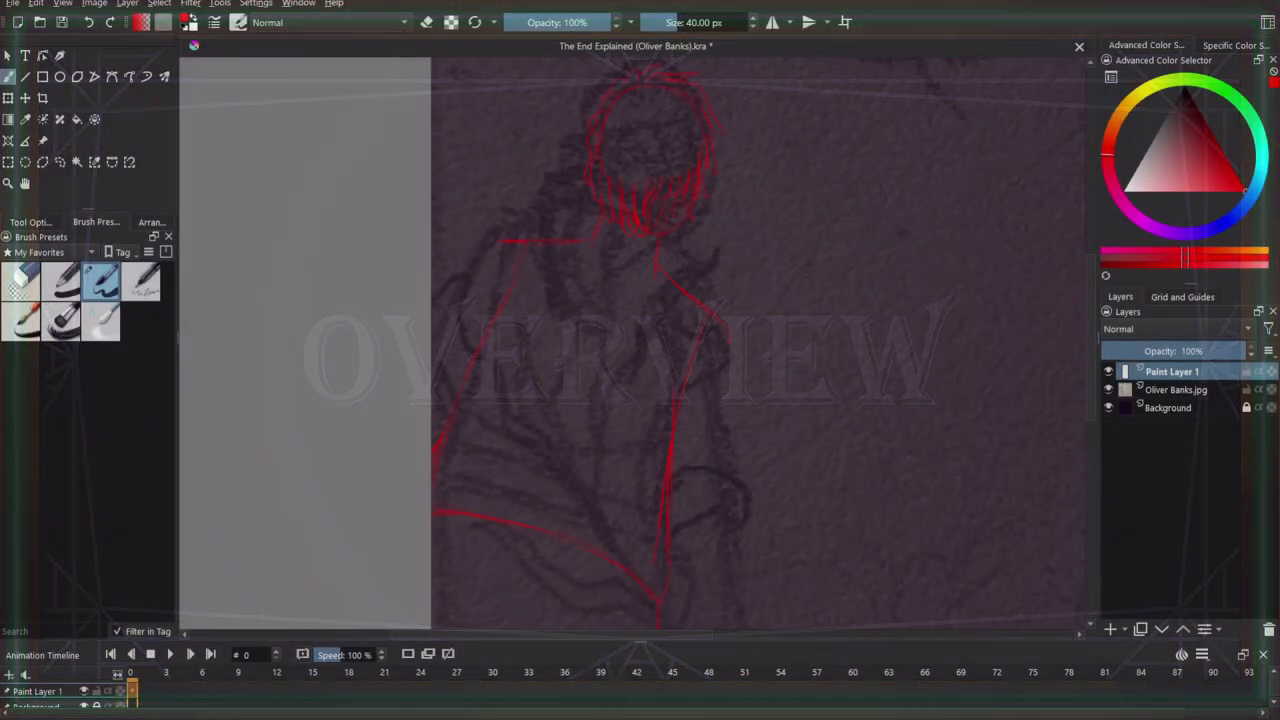
Sketch the right arm down the figure's side, undoing the stray stroke end.
left_click_drag(717, 377, 674, 307)
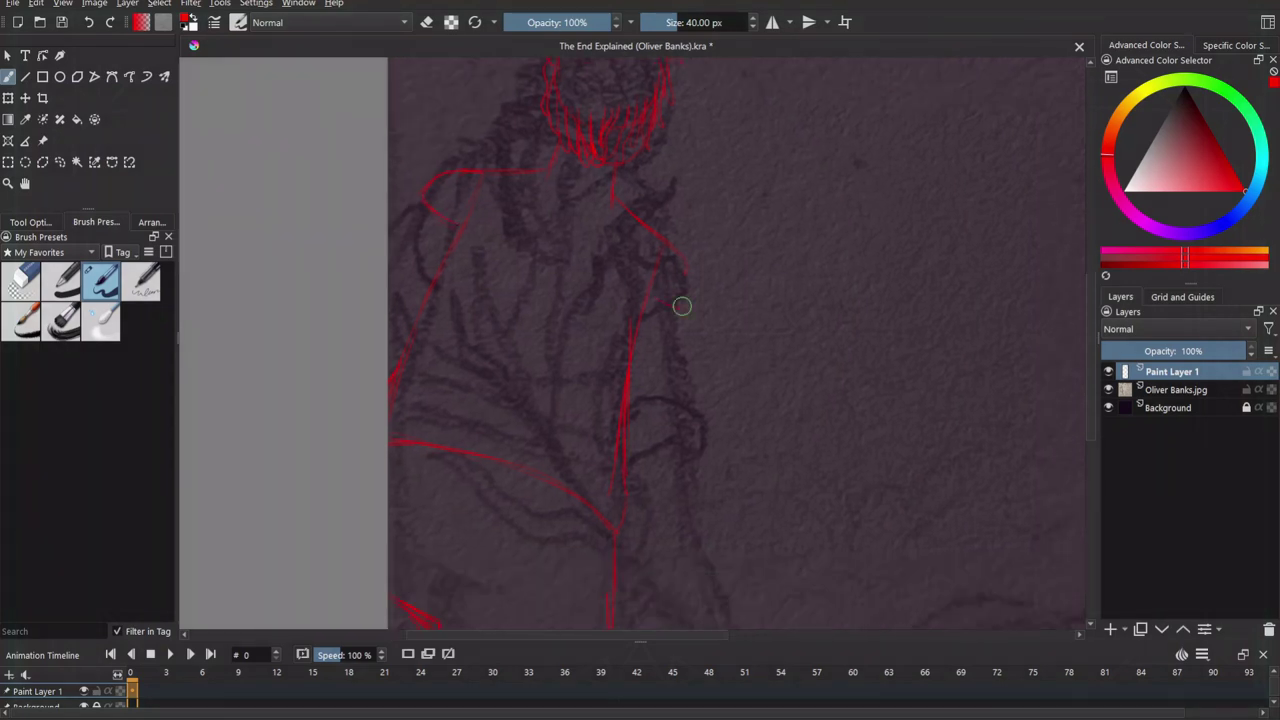
left_click_drag(712, 394, 729, 349)
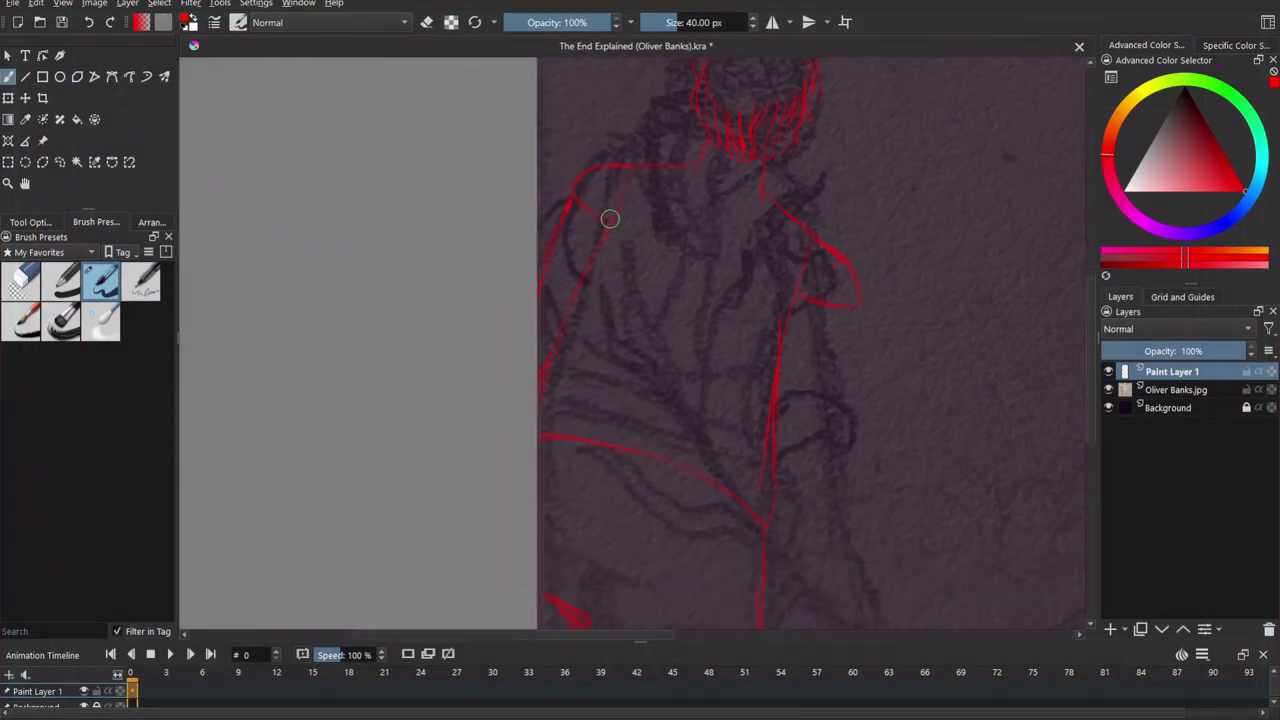
left_click_drag(569, 206, 603, 268)
left_click_drag(730, 165, 746, 325)
left_click_drag(662, 160, 680, 320)
left_click_drag(668, 250, 679, 320)
key("ctrl+z")
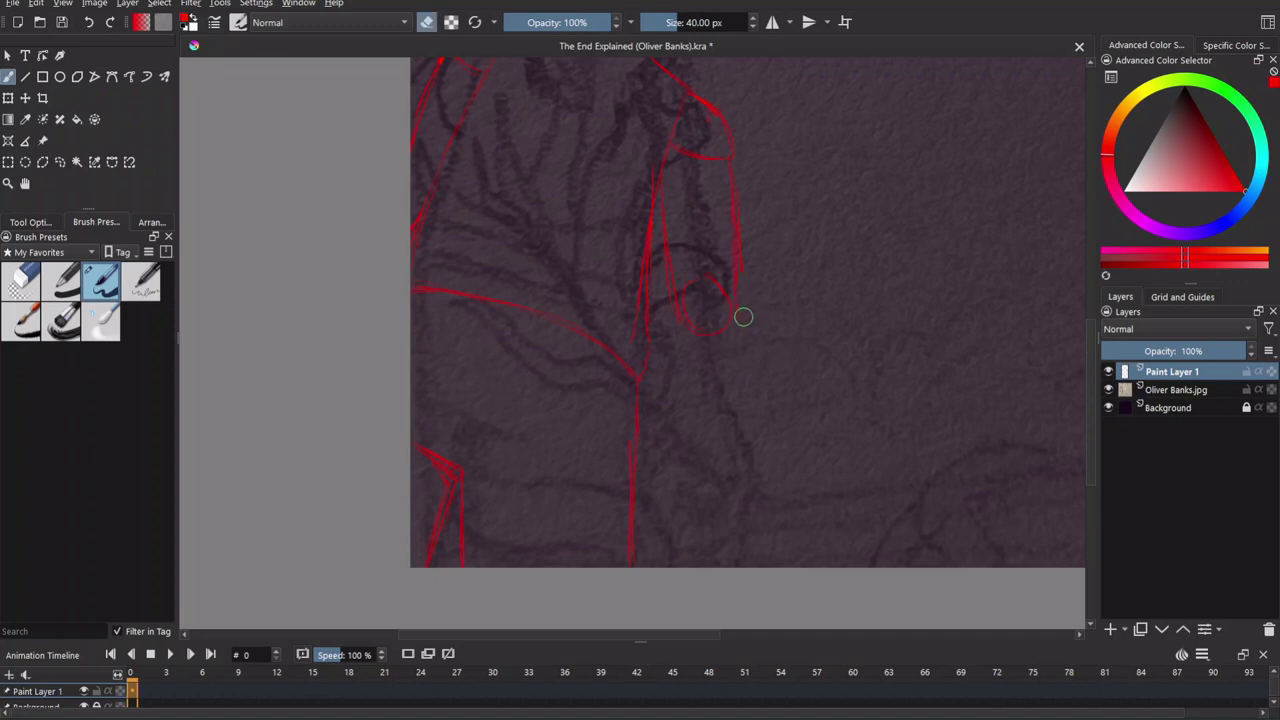
Extend the arm line to the hand, double the railing line rightward, and start the moon's arc.
mouse_move(758, 408)
left_mouse_down()
mouse_move(606, 463)
mouse_move(607, 251)
mouse_move(580, 428)
left_mouse_up()
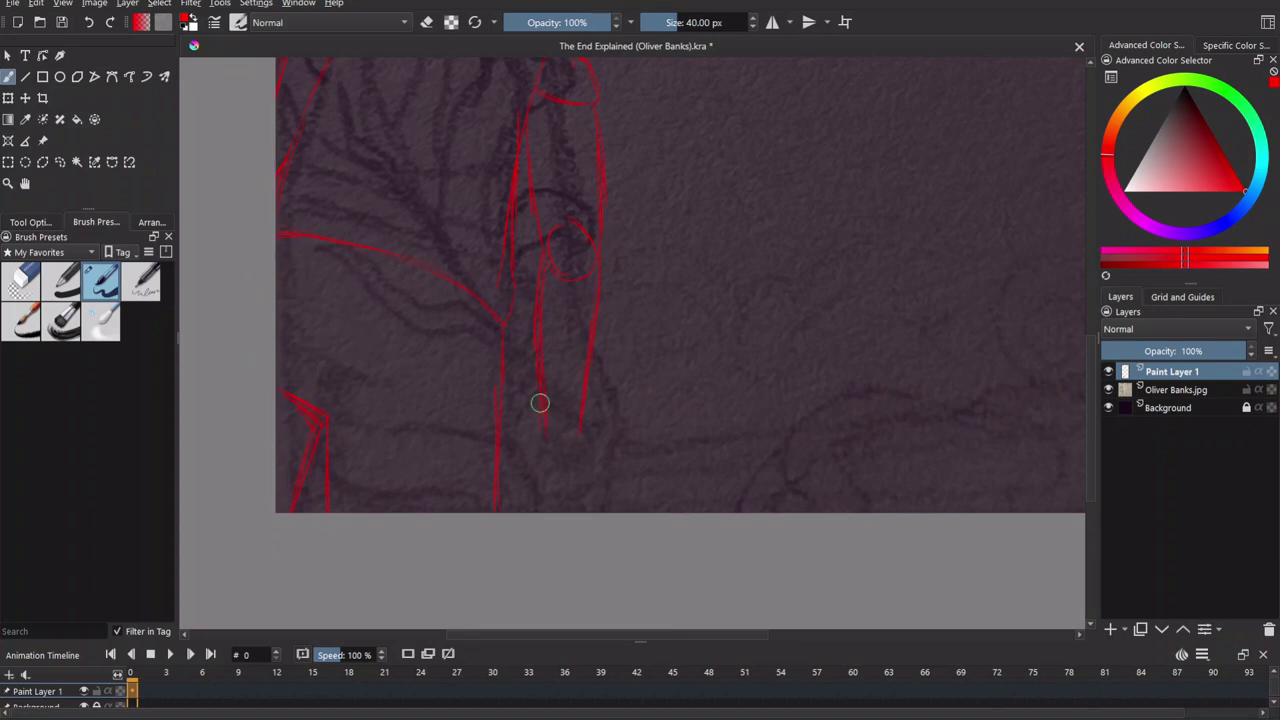
left_click_drag(545, 430, 537, 471)
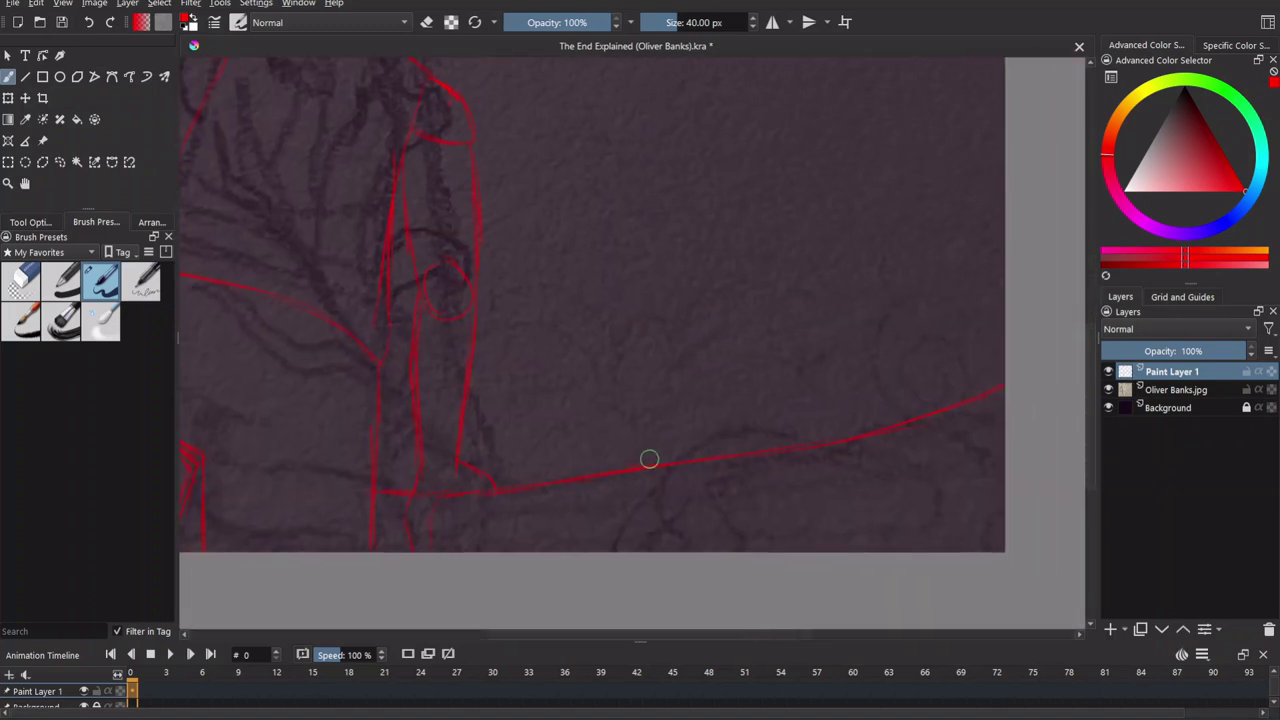
left_click_drag(649, 459, 840, 437)
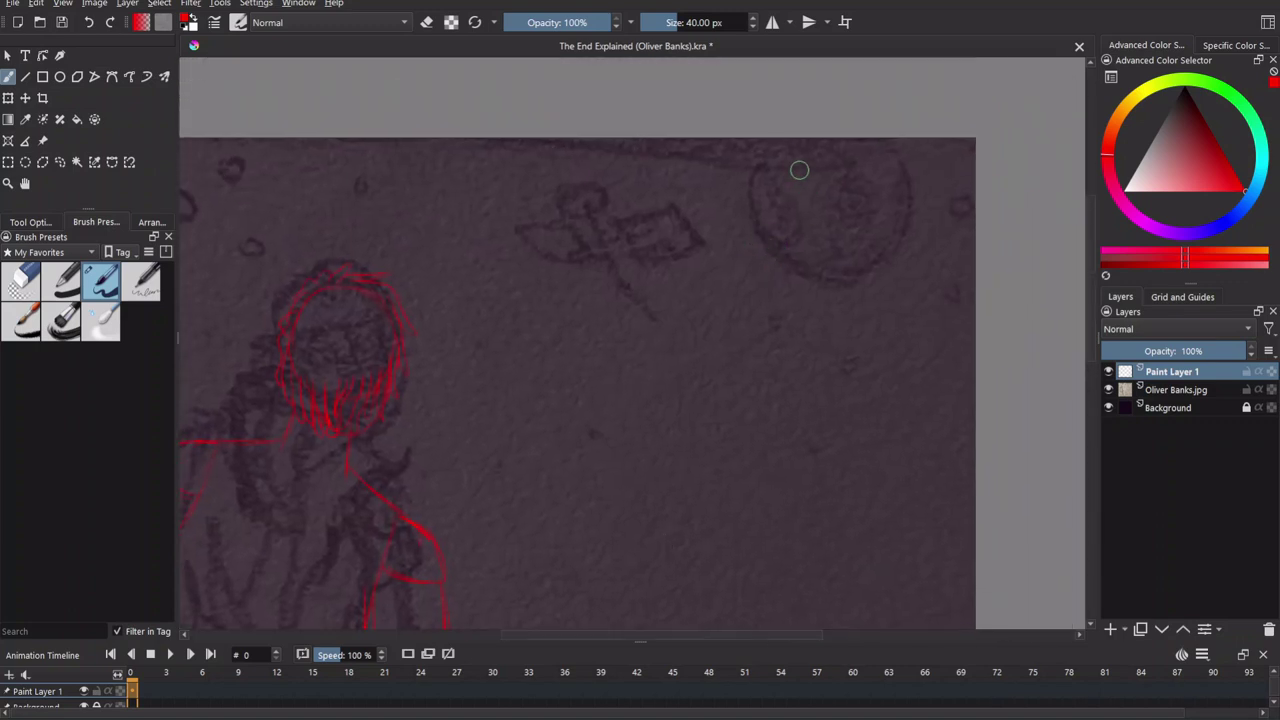
left_click_drag(800, 171, 776, 217)
left_click(60, 76)
Circle the moon with a red 5 px ellipse.
key("/")
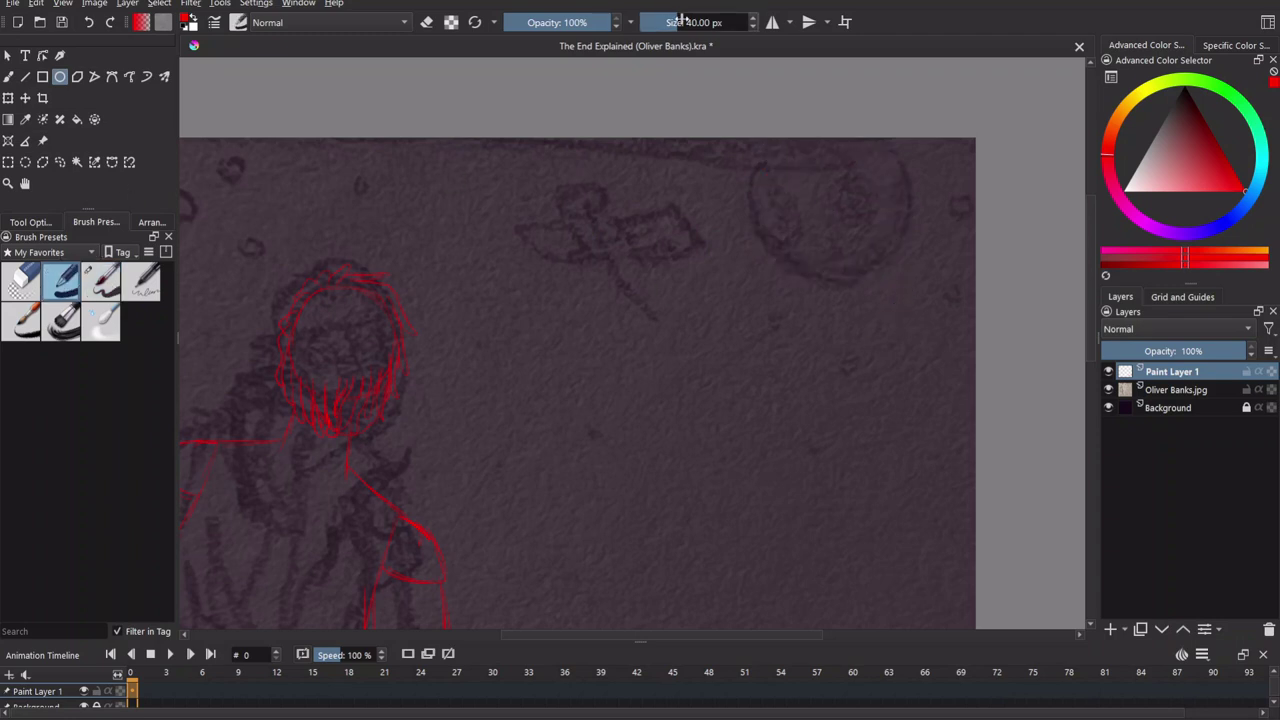
left_click_drag(769, 157, 915, 305)
key("ctrl+s")
key("b")
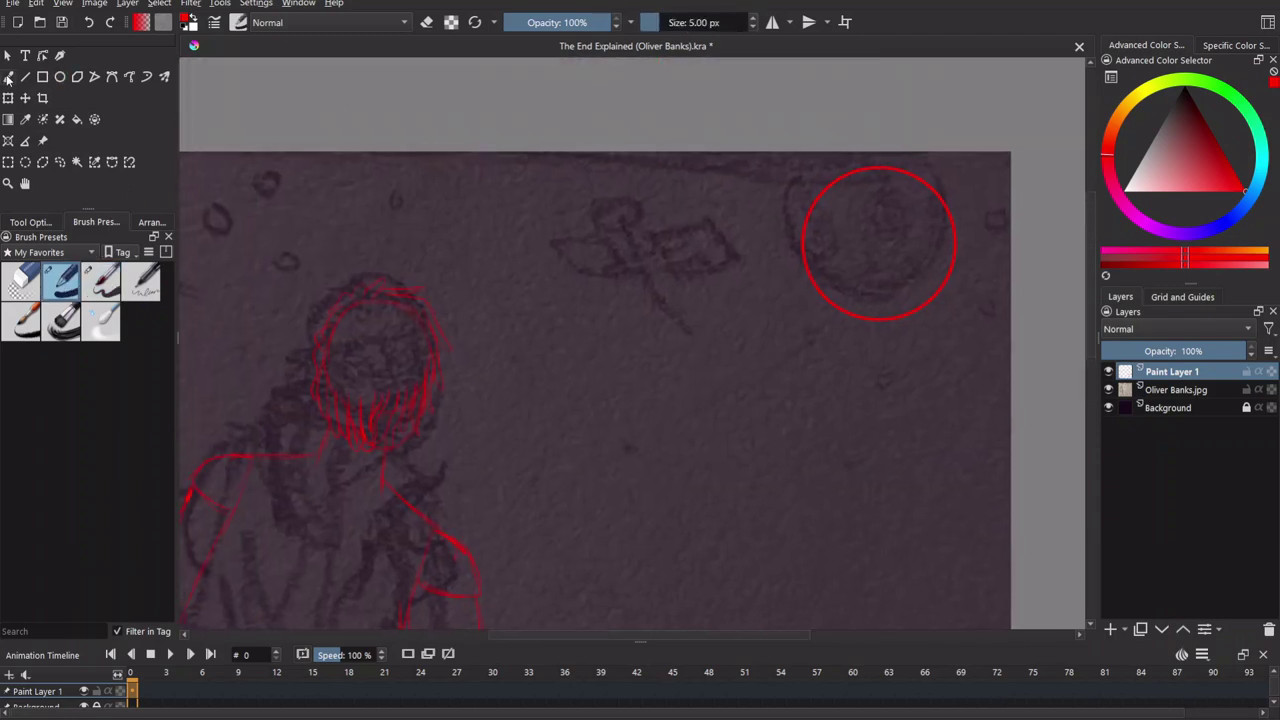
With the 40 px brush, extend the shoulder line down and stroke across the neck.
left_click_drag(629, 349, 799, 209)
key("/")
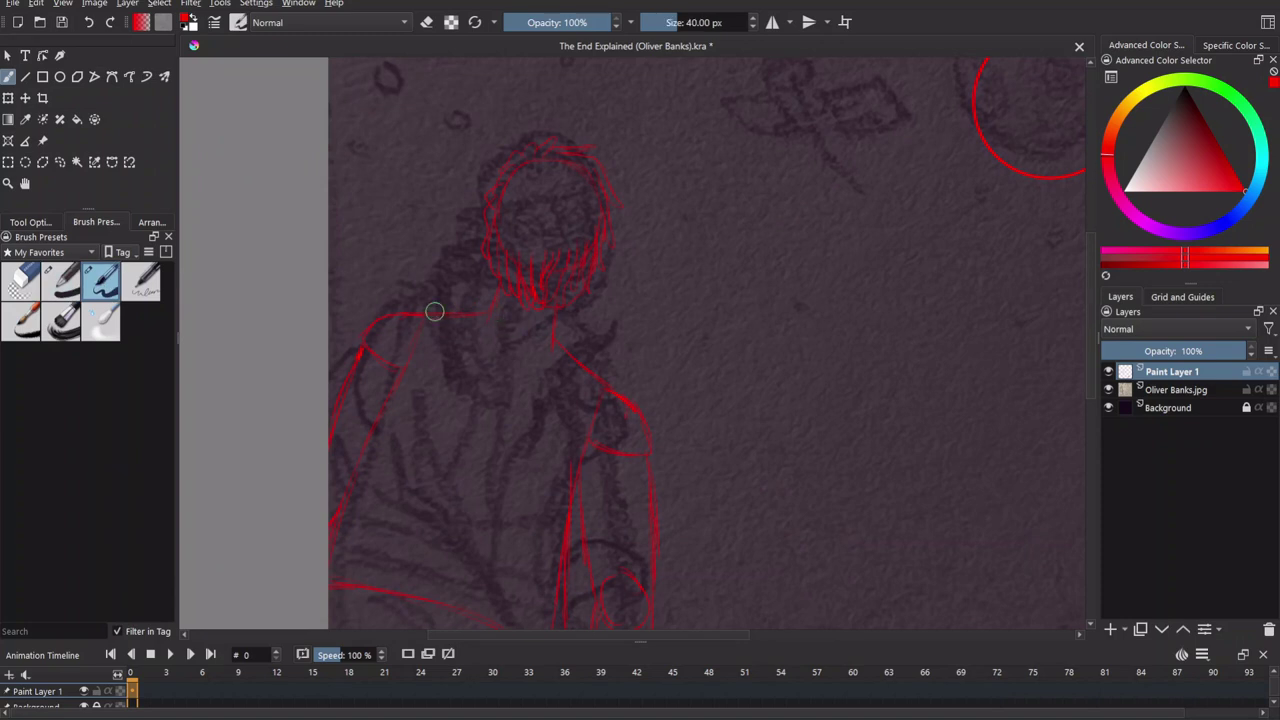
left_click_drag(578, 347, 590, 364)
key("e")
key("e")
left_click_drag(474, 337, 551, 368)
scroll(717, 486, "down", 3)
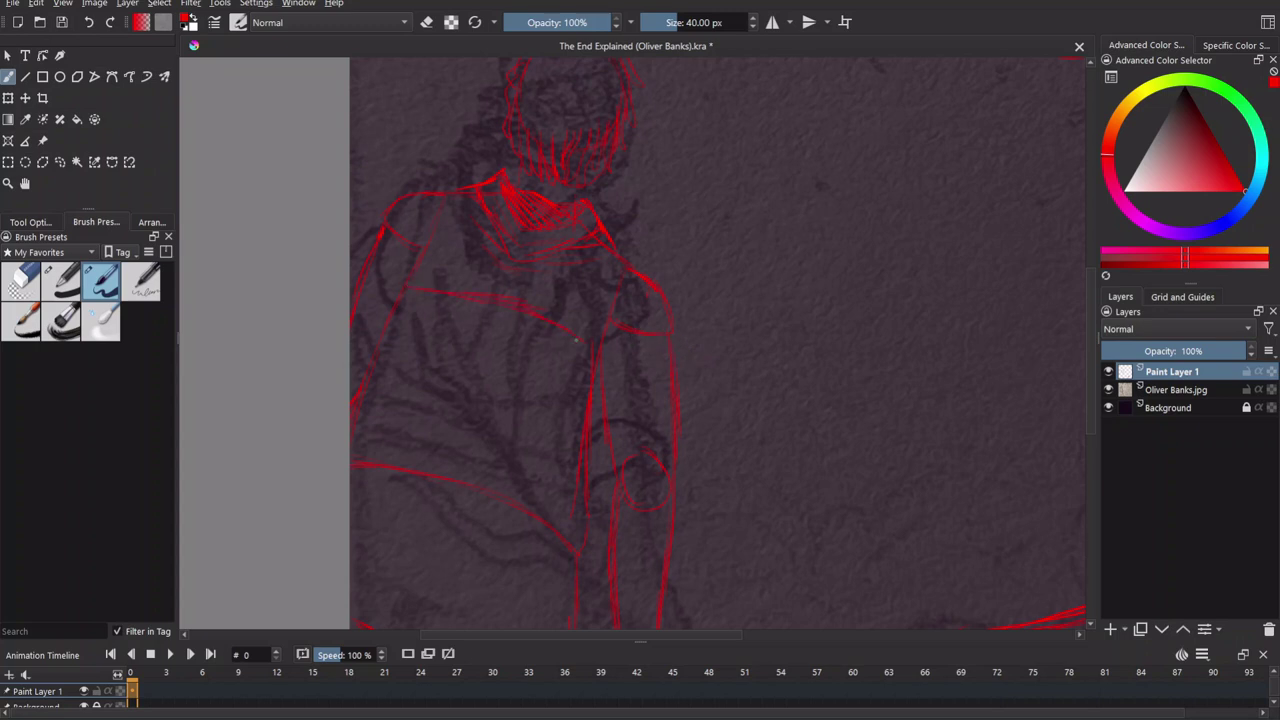
key("e")
key("e")
Redraw the right shoulder, the collar curve and the lower body line from the left.
left_click_drag(608, 330, 638, 282)
mouse_move(492, 174)
left_mouse_down()
mouse_move(484, 201)
mouse_move(600, 233)
left_mouse_up()
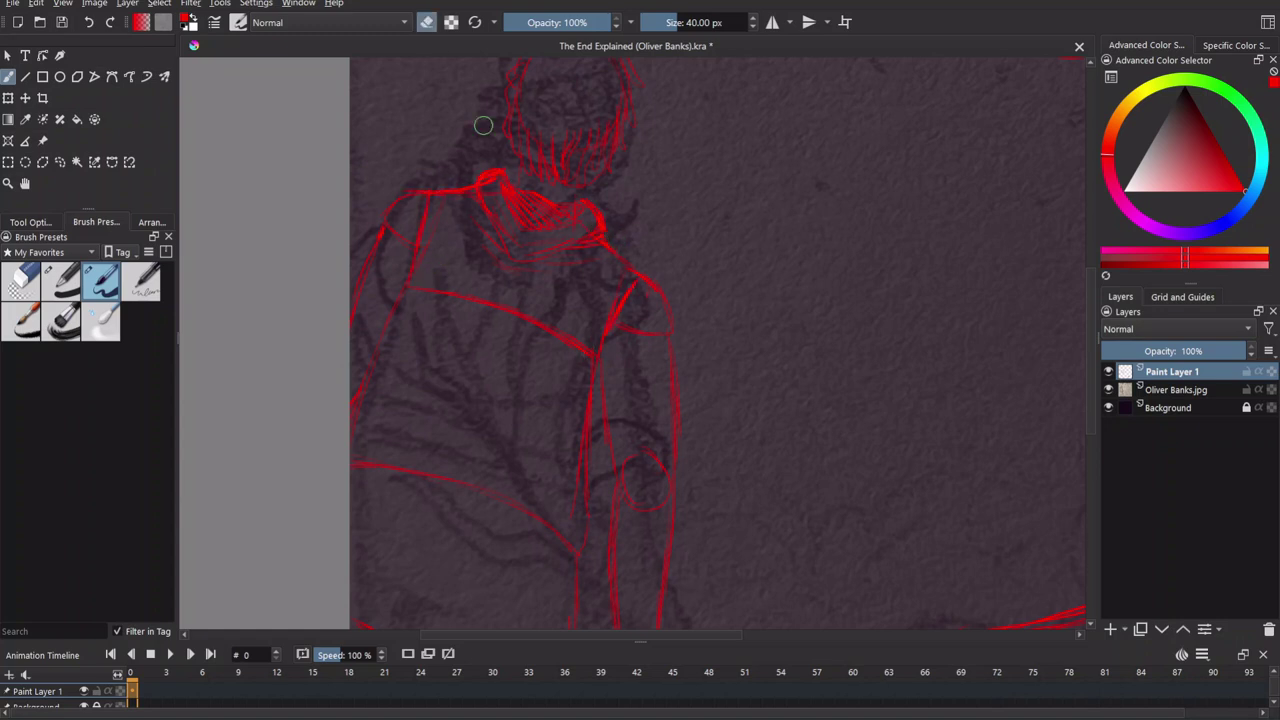
left_click_drag(500, 324, 612, 357)
mouse_move(356, 456)
left_mouse_down()
mouse_move(486, 475)
mouse_move(550, 512)
left_mouse_up()
mouse_move(626, 263)
left_mouse_down()
mouse_move(576, 185)
mouse_move(608, 237)
mouse_move(628, 412)
mouse_move(560, 337)
mouse_move(580, 309)
left_mouse_up()
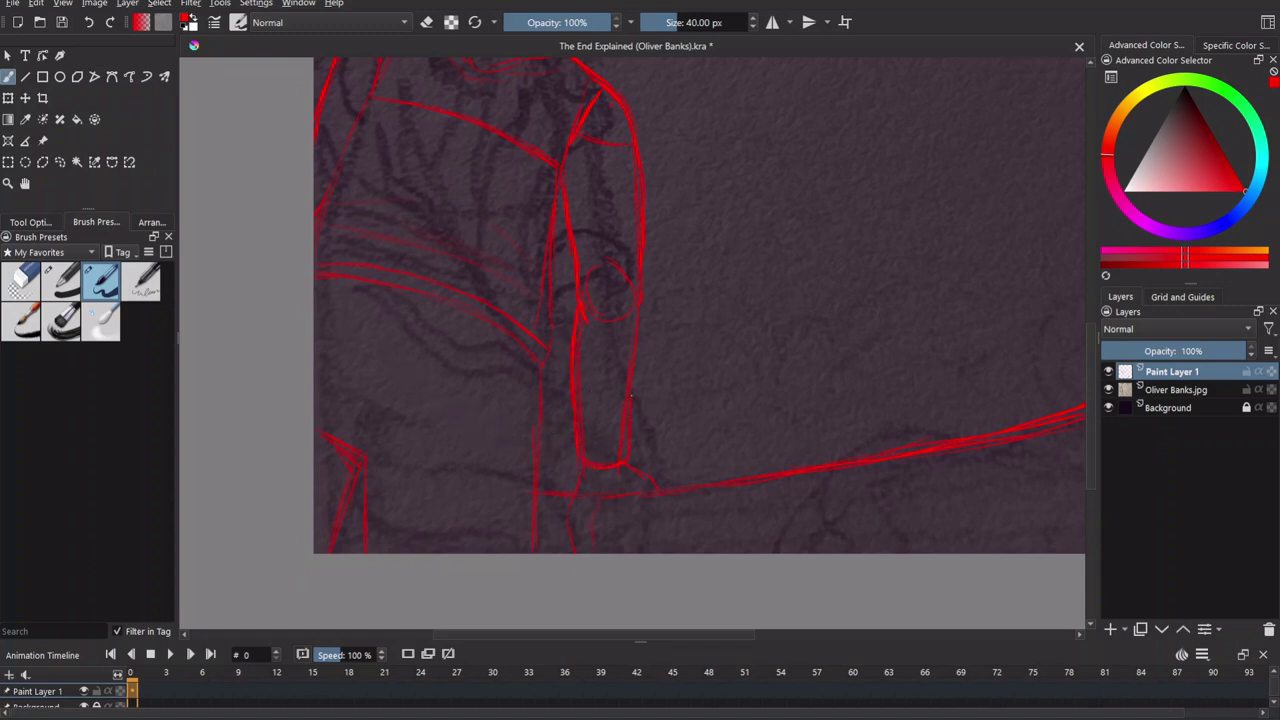
scroll(626, 350, "down", 2)
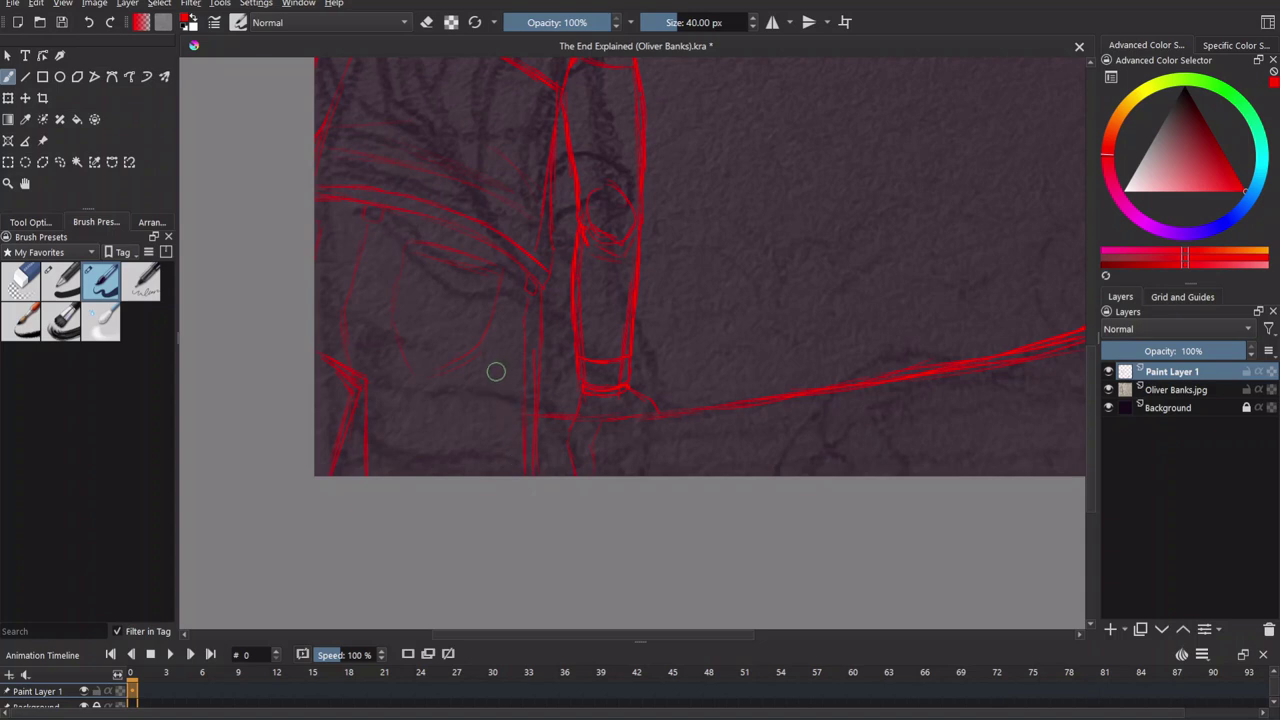
scroll(496, 371, "down", 4)
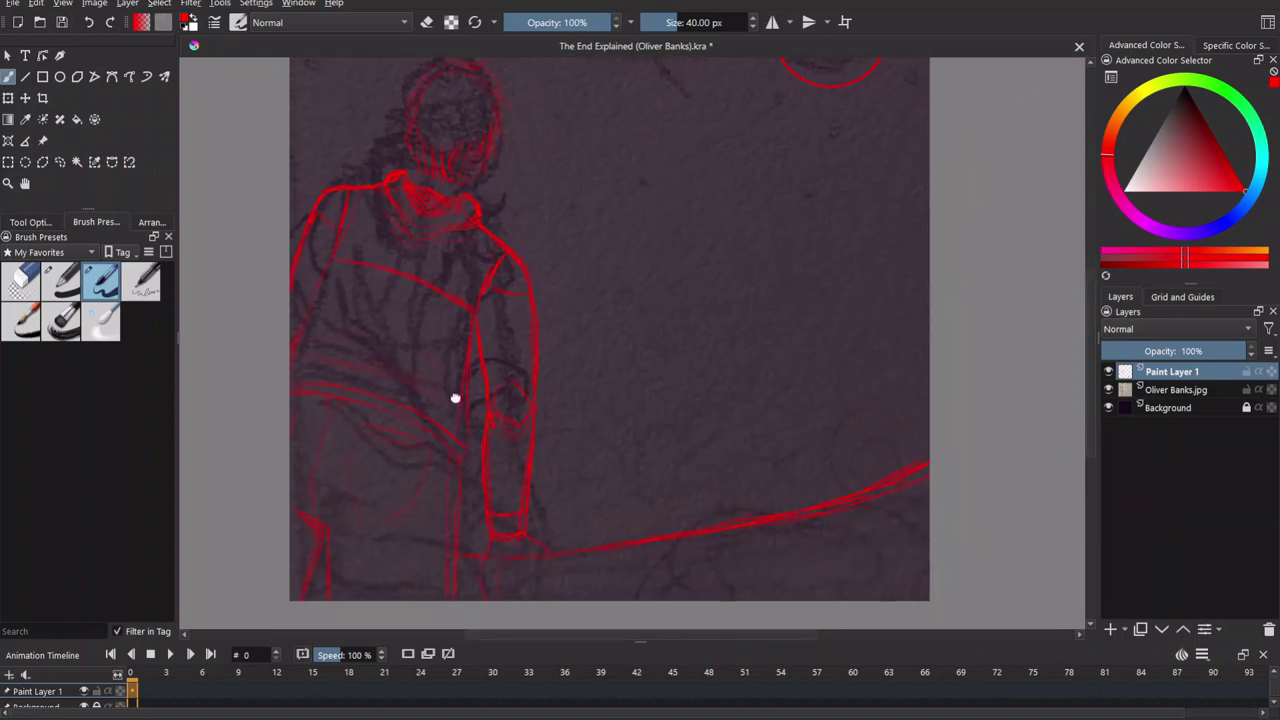
Draw a red curve from the canvas bottom up to the railing.
left_click_drag(453, 400, 418, 497)
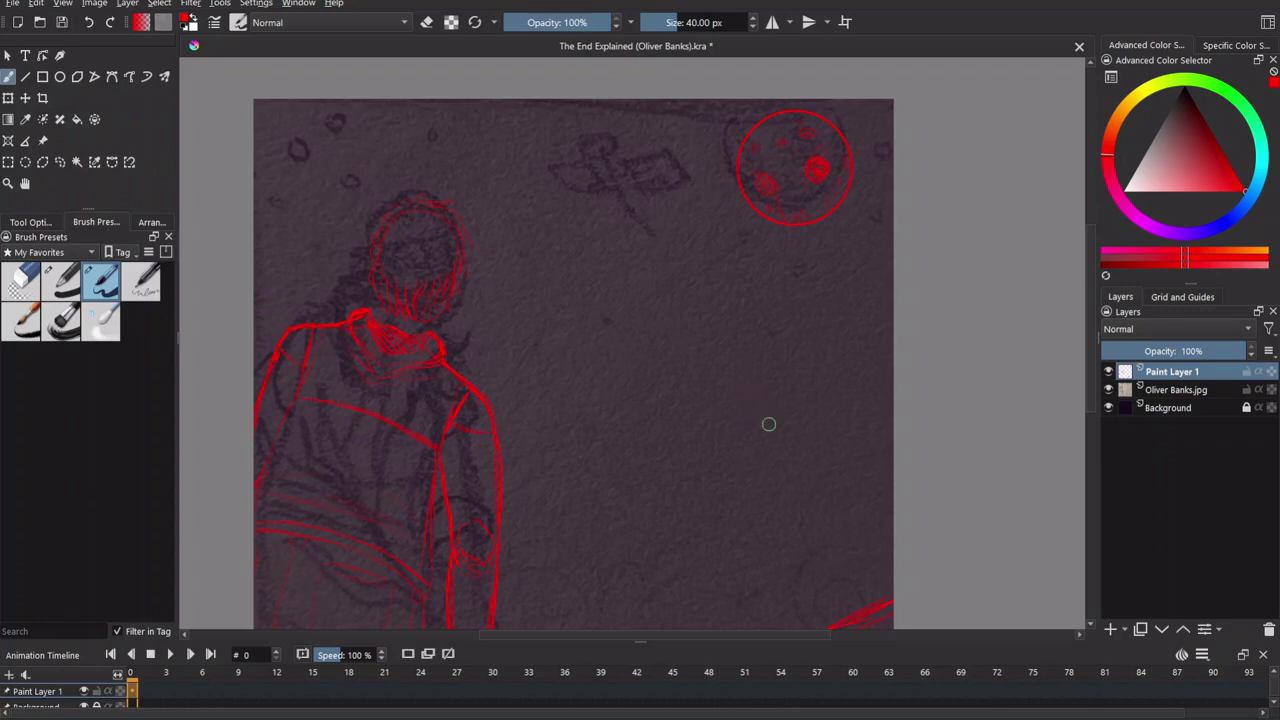
left_click_drag(768, 391, 708, 220)
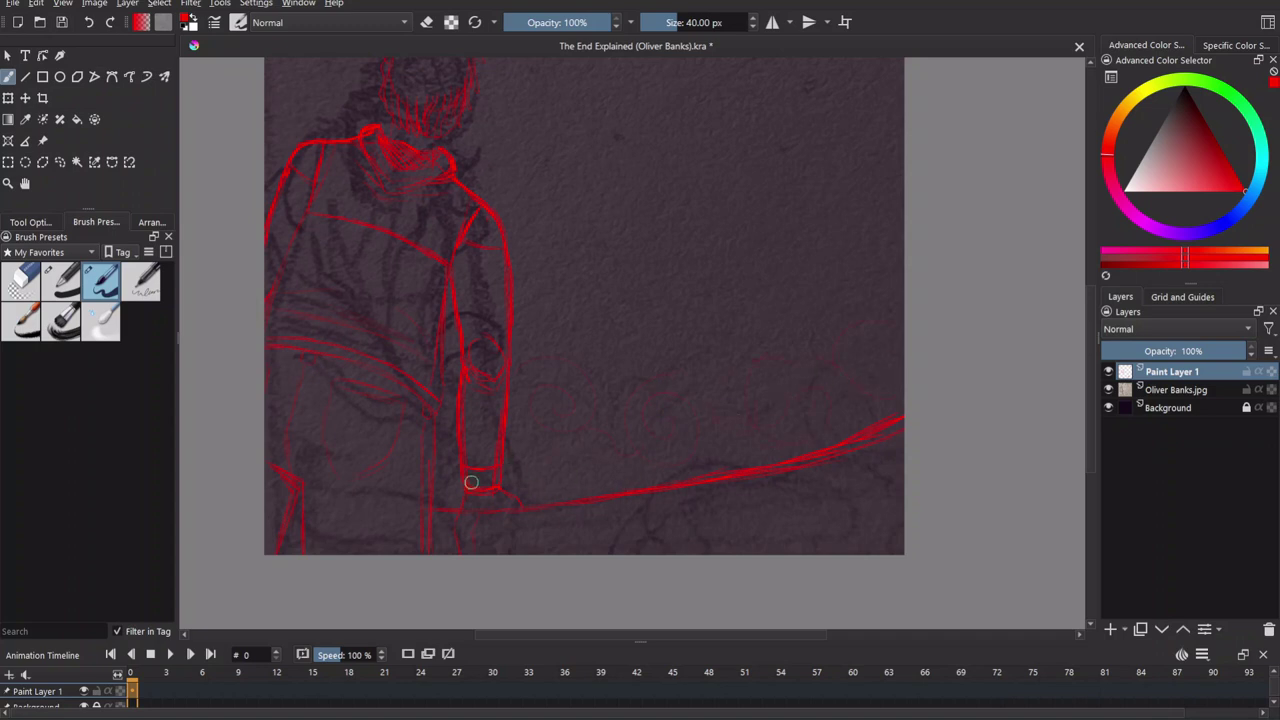
mouse_move(508, 466)
left_mouse_down()
mouse_move(637, 429)
mouse_move(720, 443)
mouse_move(614, 427)
left_mouse_up()
left_click_drag(569, 494, 606, 428)
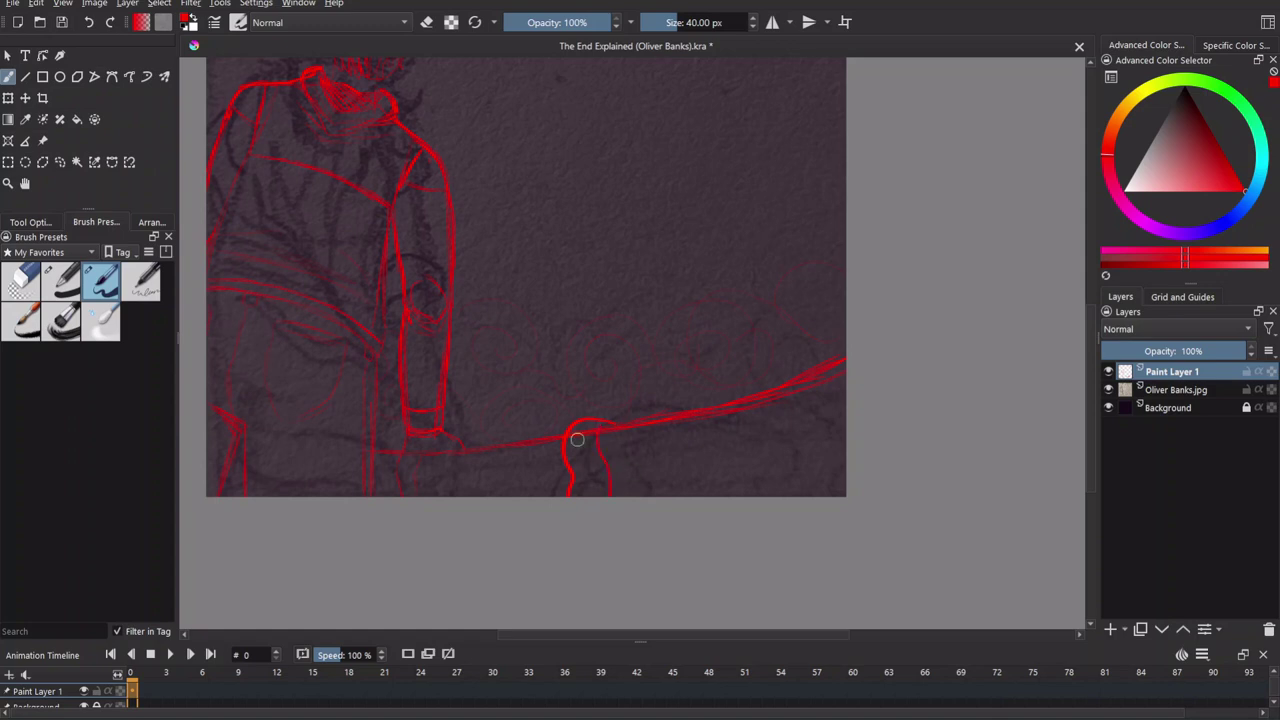
left_click_drag(596, 476, 590, 435)
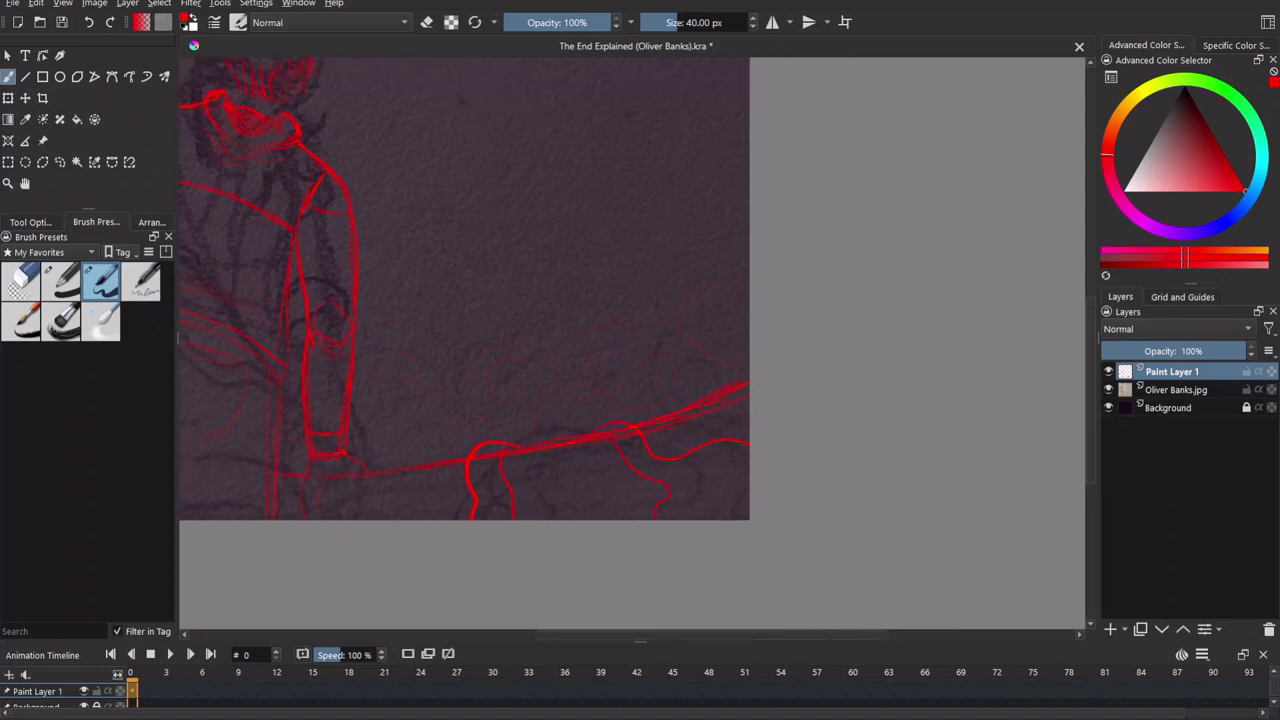
left_click_drag(632, 469, 634, 480)
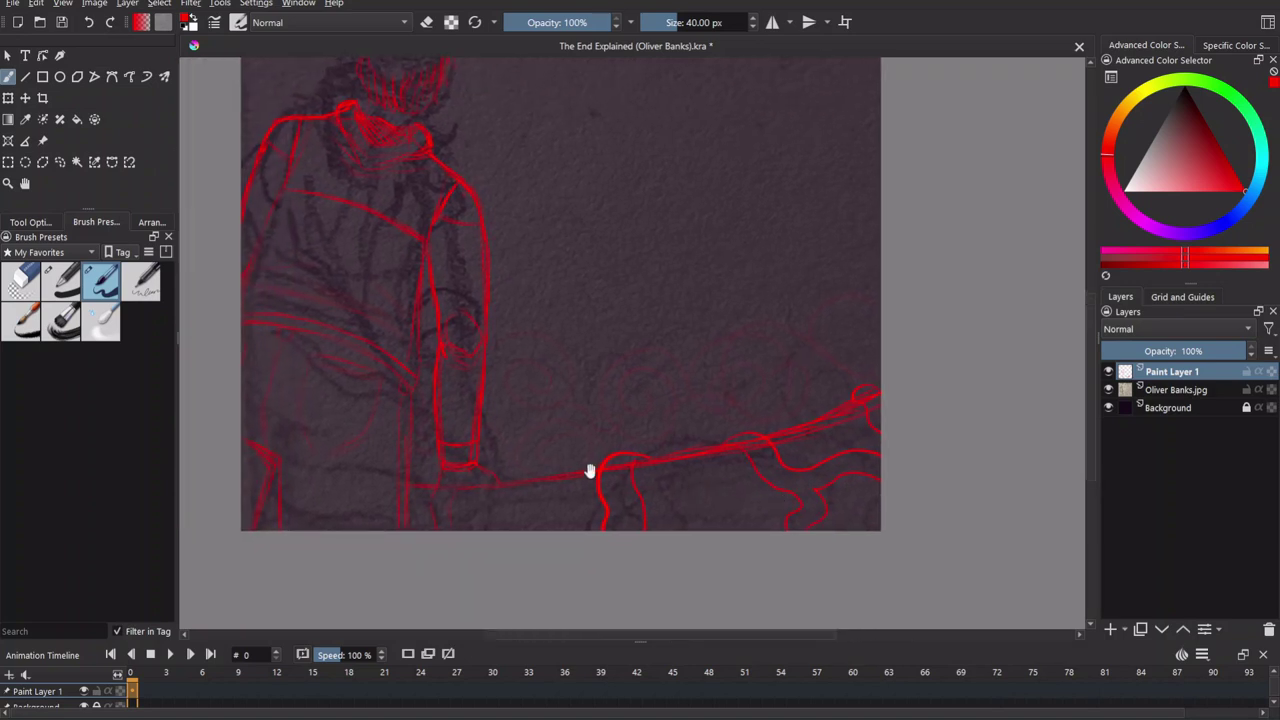
left_click_drag(655, 534, 790, 478)
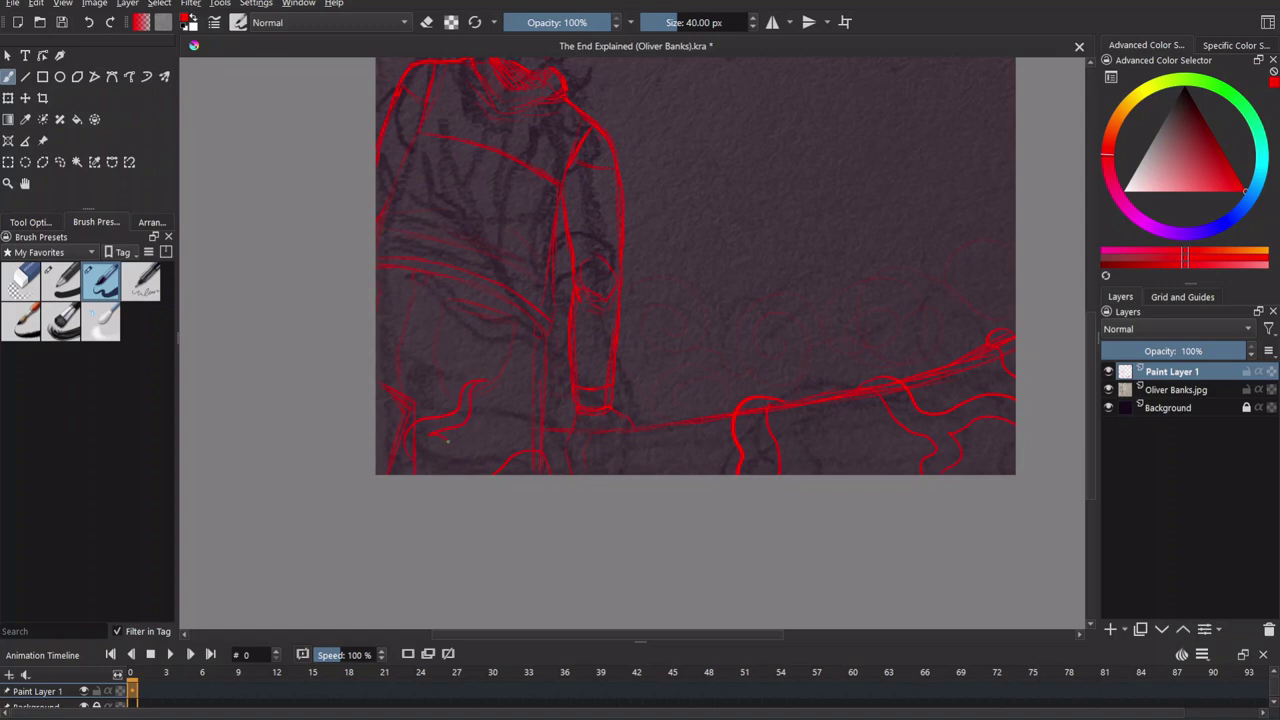
left_click_drag(430, 448, 514, 528)
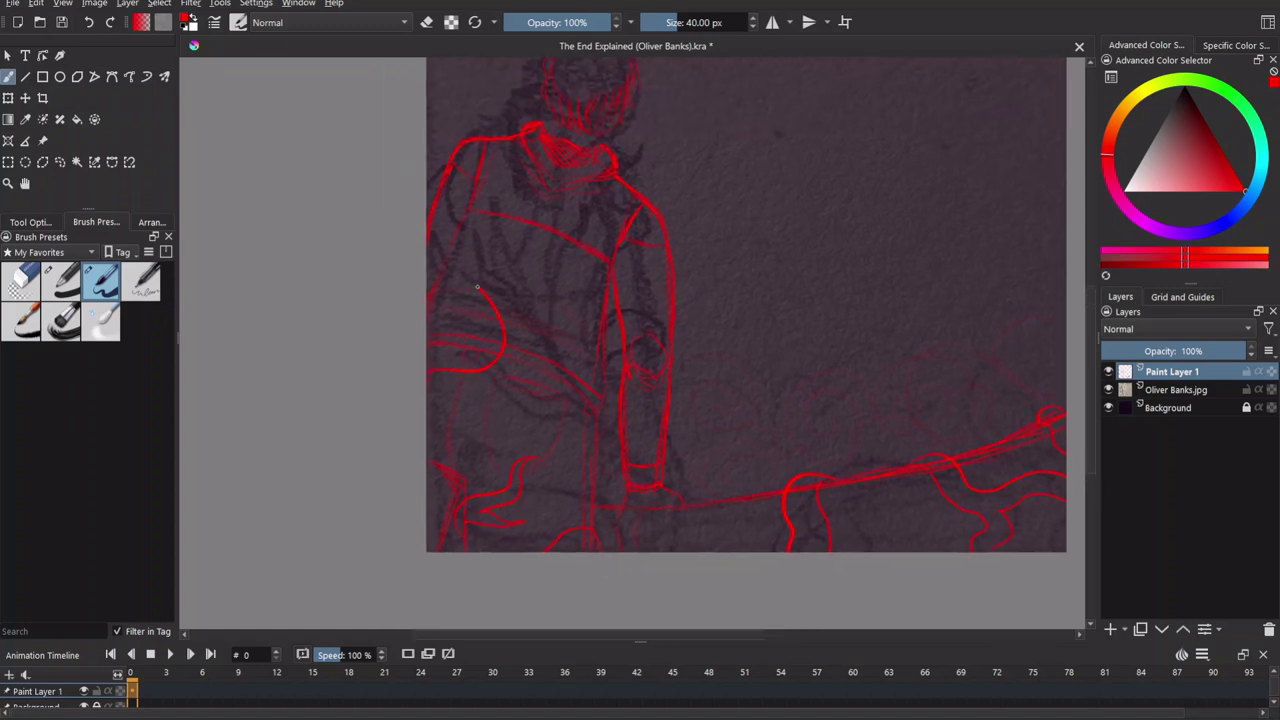
left_click_drag(478, 340, 498, 405)
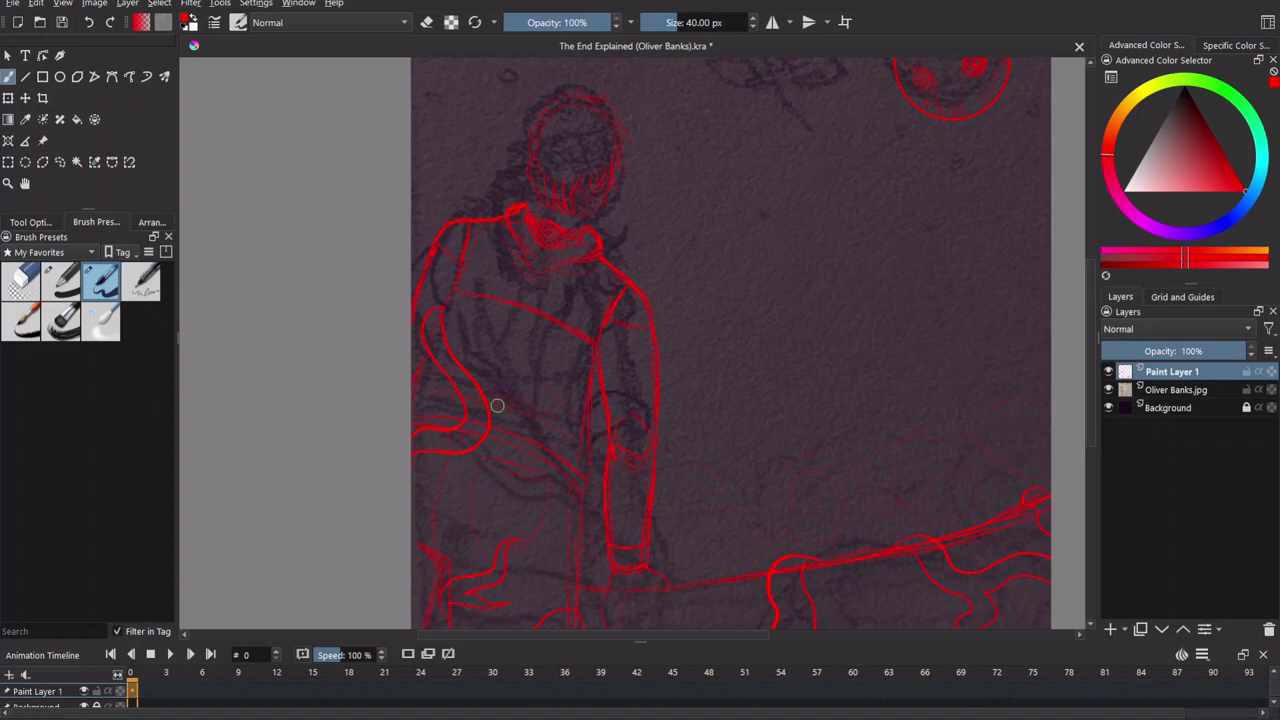
Erase the doubled outline on the figure's right arm.
key("e")
left_click_drag(614, 412, 656, 305)
left_click_drag(531, 201, 580, 391)
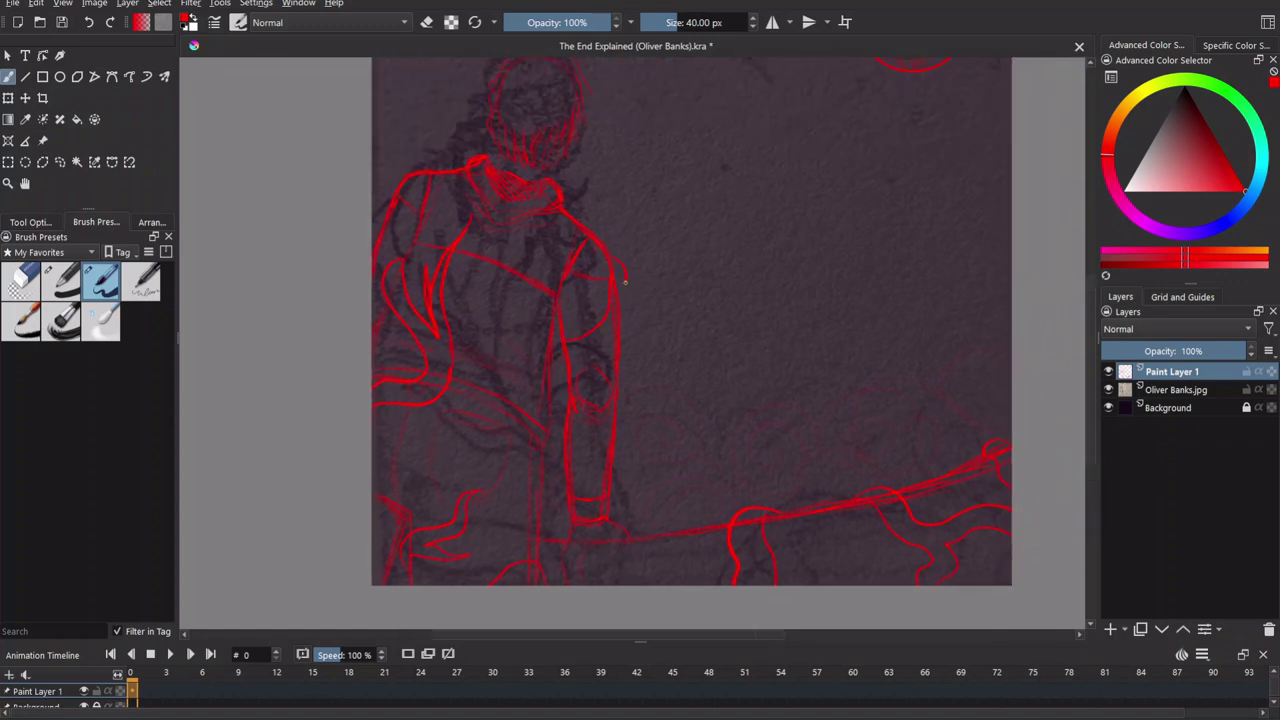
mouse_move(618, 420)
left_mouse_down()
mouse_move(600, 346)
mouse_move(577, 358)
left_mouse_up()
Zoom in on the satellite sketch beside the moon.
scroll(603, 386, "down", 3)
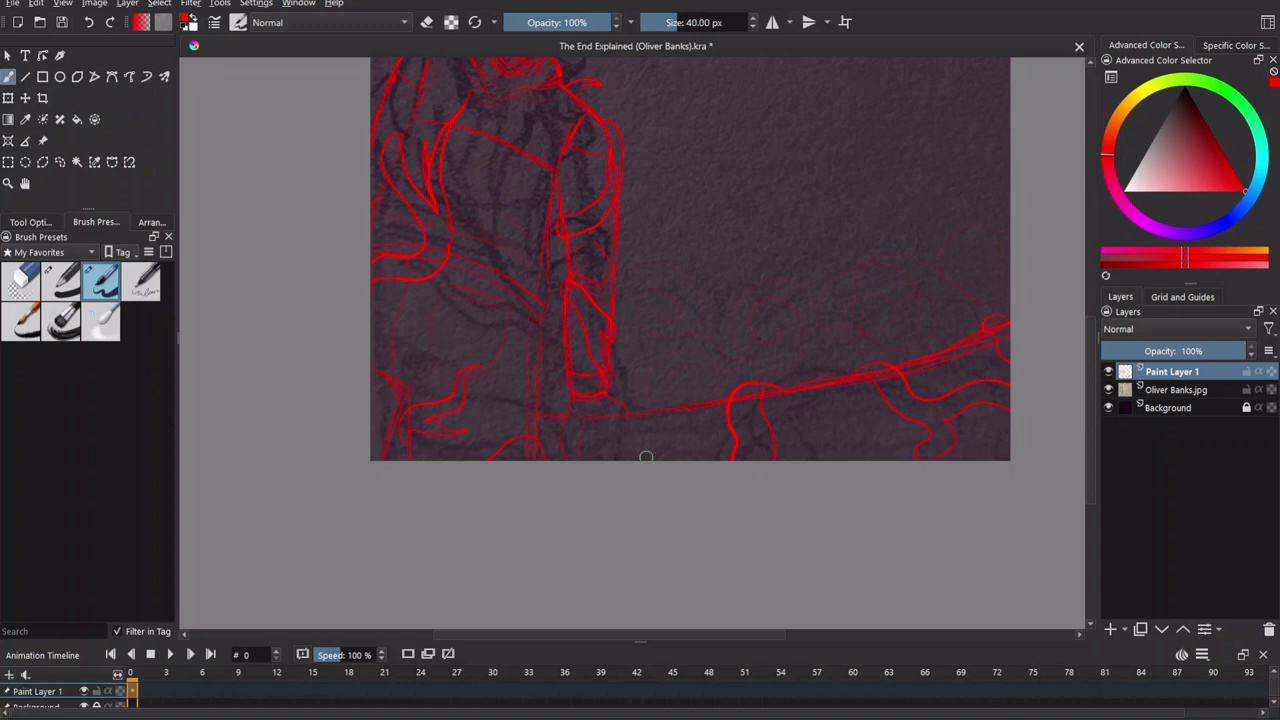
scroll(667, 450, "down", 1)
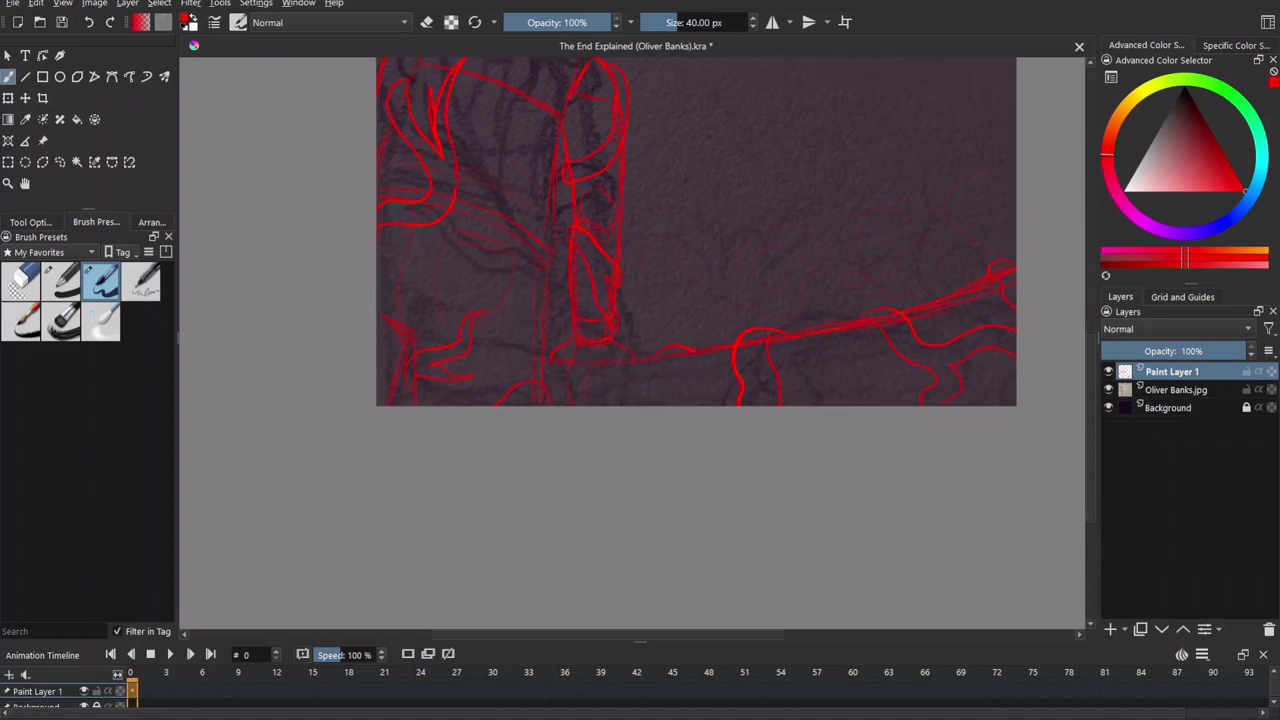
scroll(529, 457, "up", 2)
scroll(594, 394, "down", 2)
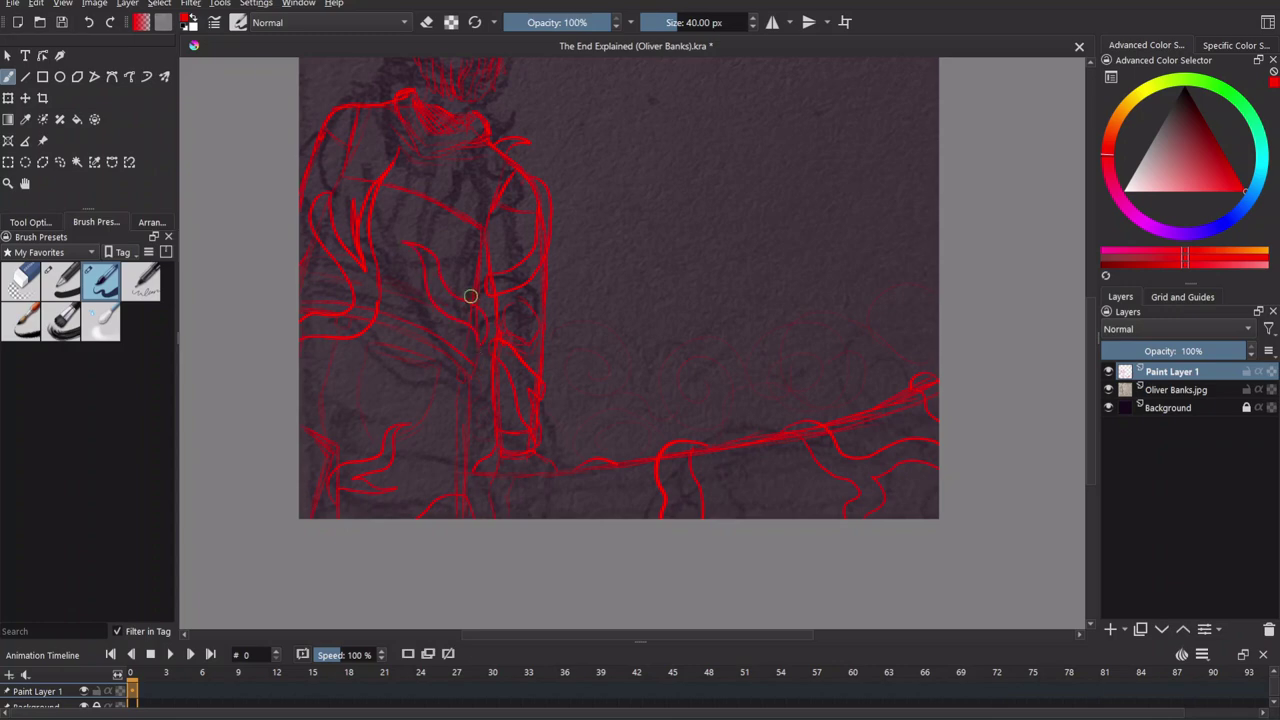
scroll(584, 456, "up", 4)
scroll(571, 497, "left", 1)
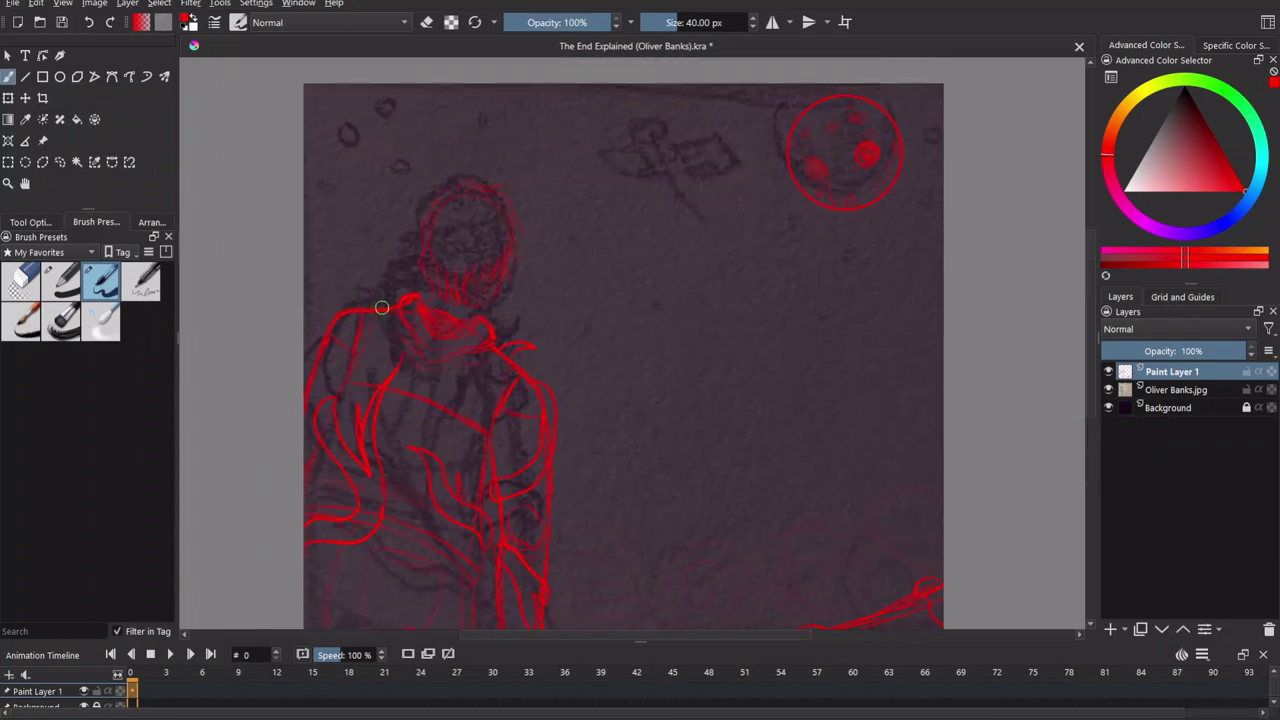
scroll(526, 317, "down", 3)
scroll(561, 325, "down", 2)
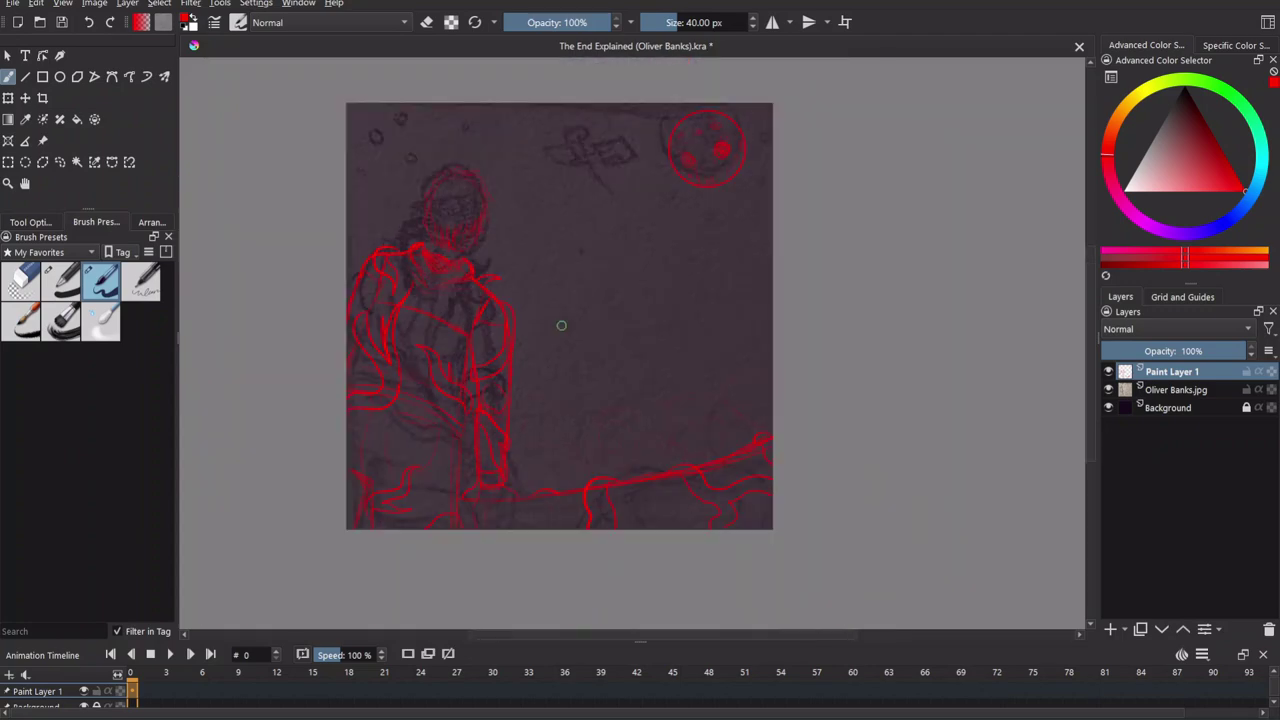
scroll(637, 326, "up", 2)
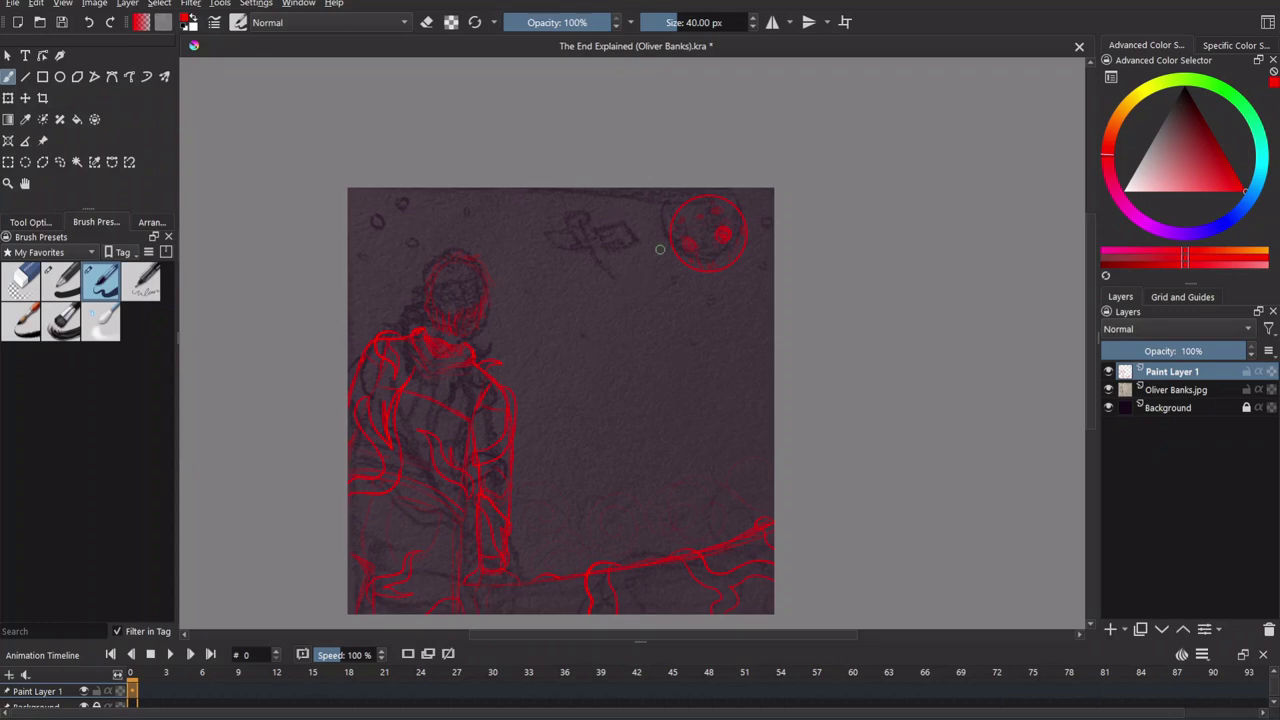
scroll(660, 249, "up", 5)
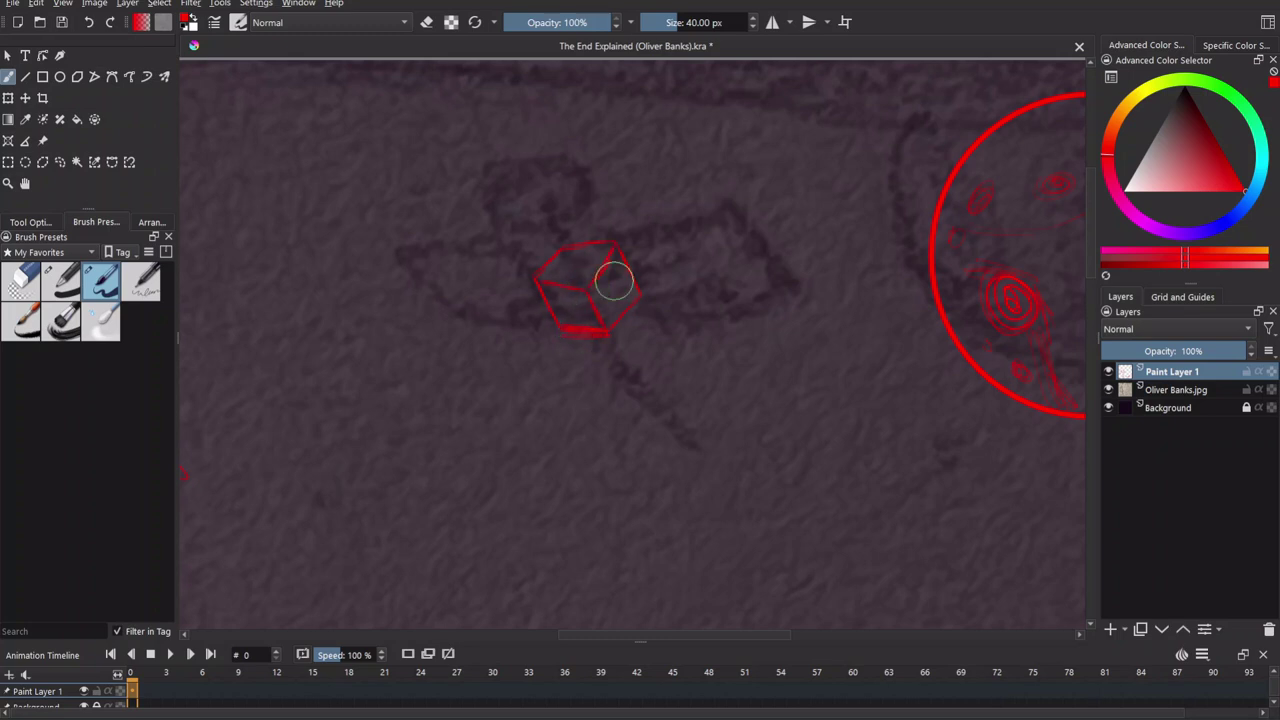
Draw the satellite's body and lower solar panel, undoing stray lines.
mouse_move(615, 246)
left_mouse_down()
mouse_move(653, 274)
mouse_move(684, 225)
mouse_move(670, 263)
mouse_move(689, 236)
left_mouse_up()
key("ctrl+z")
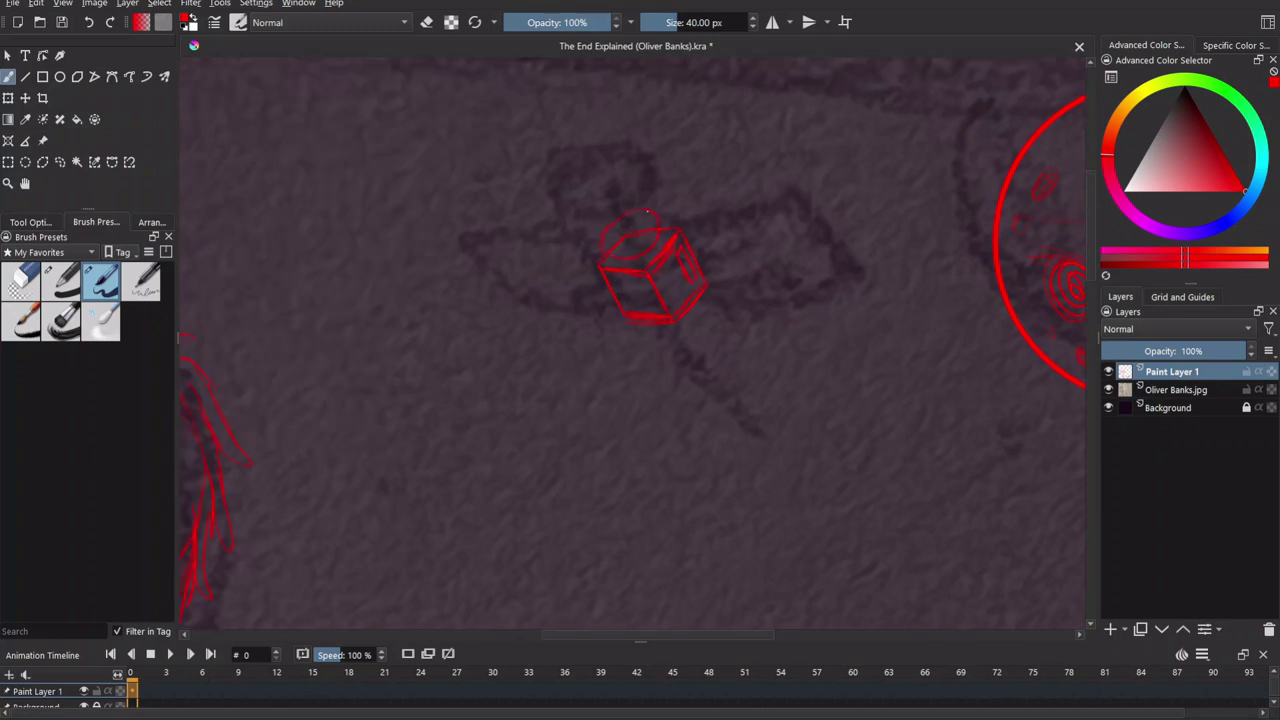
left_click_drag(642, 324, 616, 292)
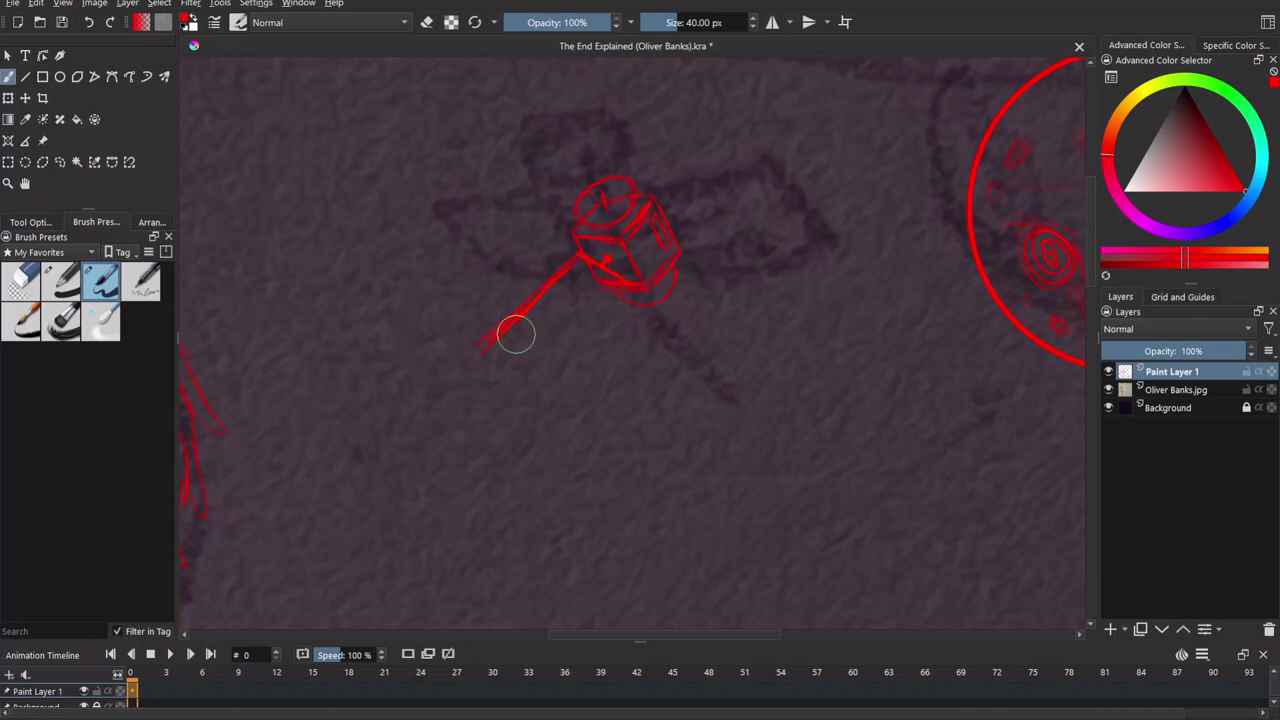
left_click_drag(552, 394, 630, 288)
key("ctrl+z")
left_click_drag(528, 359, 548, 369)
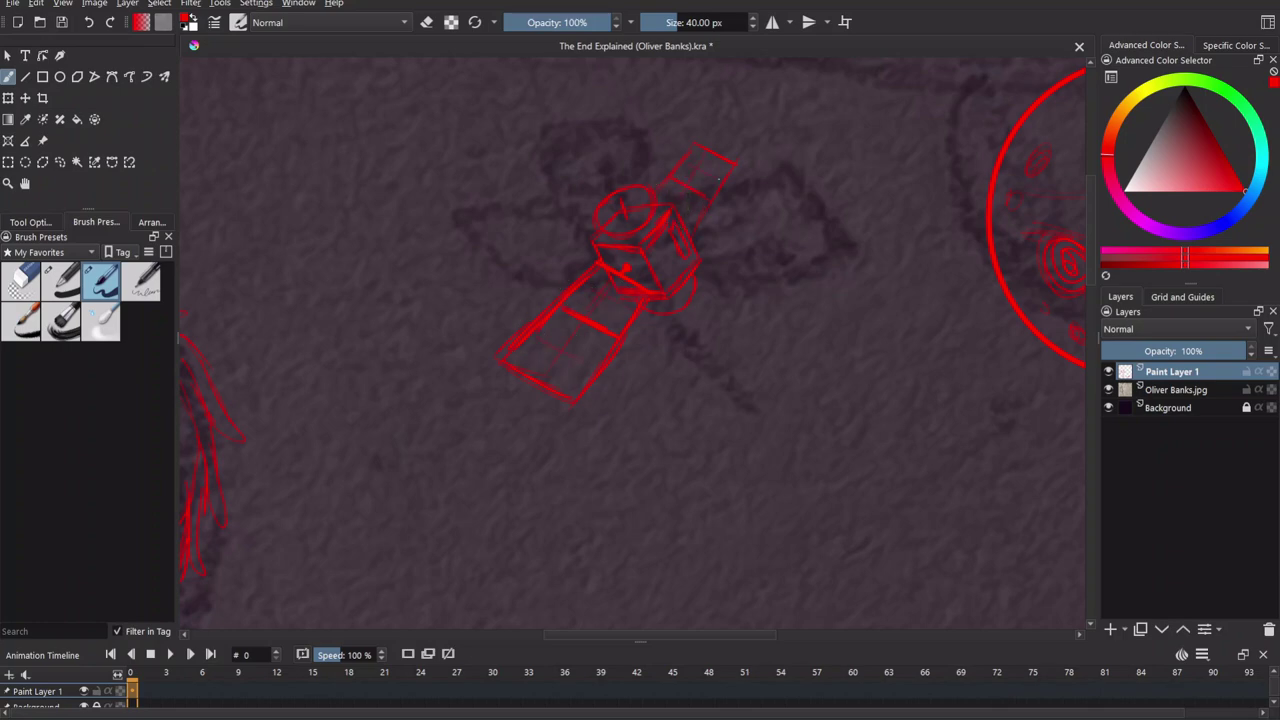
scroll(902, 440, "down", 5)
scroll(902, 440, "up", 2)
scroll(834, 417, "down", 2)
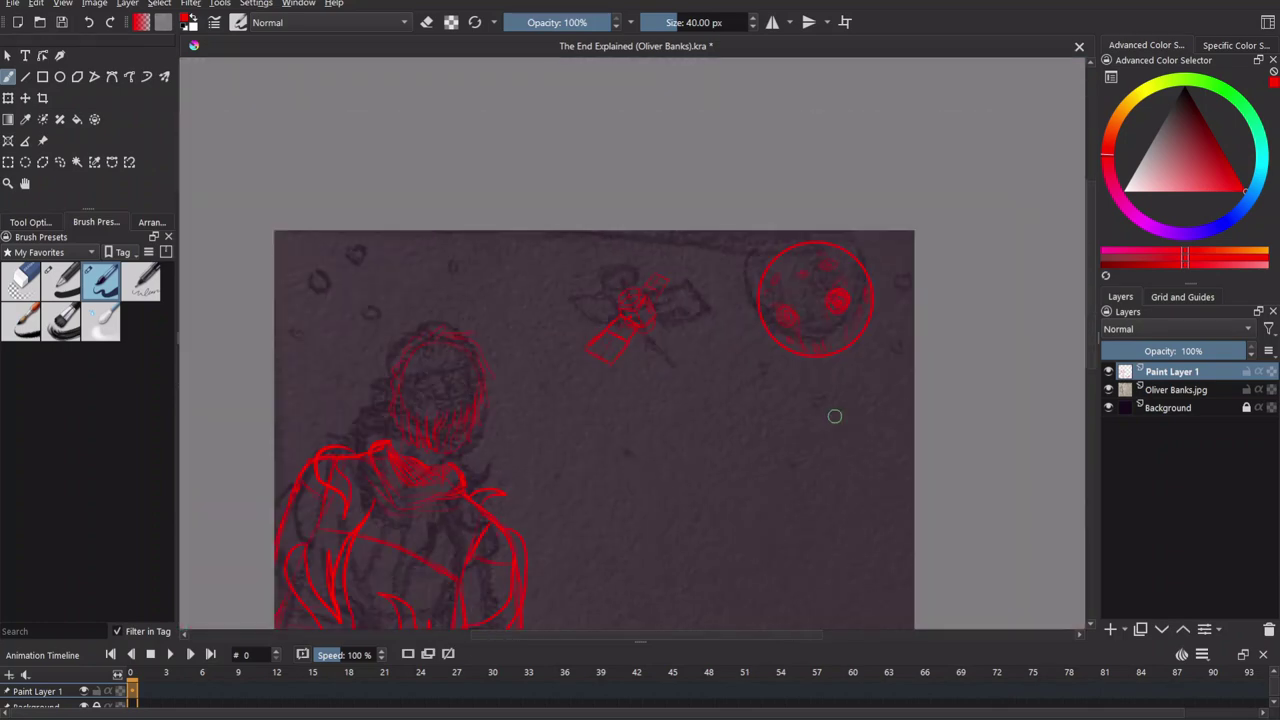
left_click(1108, 407)
left_click(1108, 407)
left_click(1108, 389)
Lasso the moon and move it up toward the top-right corner.
left_click(59, 161)
mouse_move(690, 163)
left_mouse_down()
mouse_move(749, 120)
mouse_move(682, 178)
left_mouse_up()
left_click(8, 98)
left_click_drag(775, 175, 809, 149)
Commit the moon's new position, deselect it and zoom out to the whole image.
key("Return")
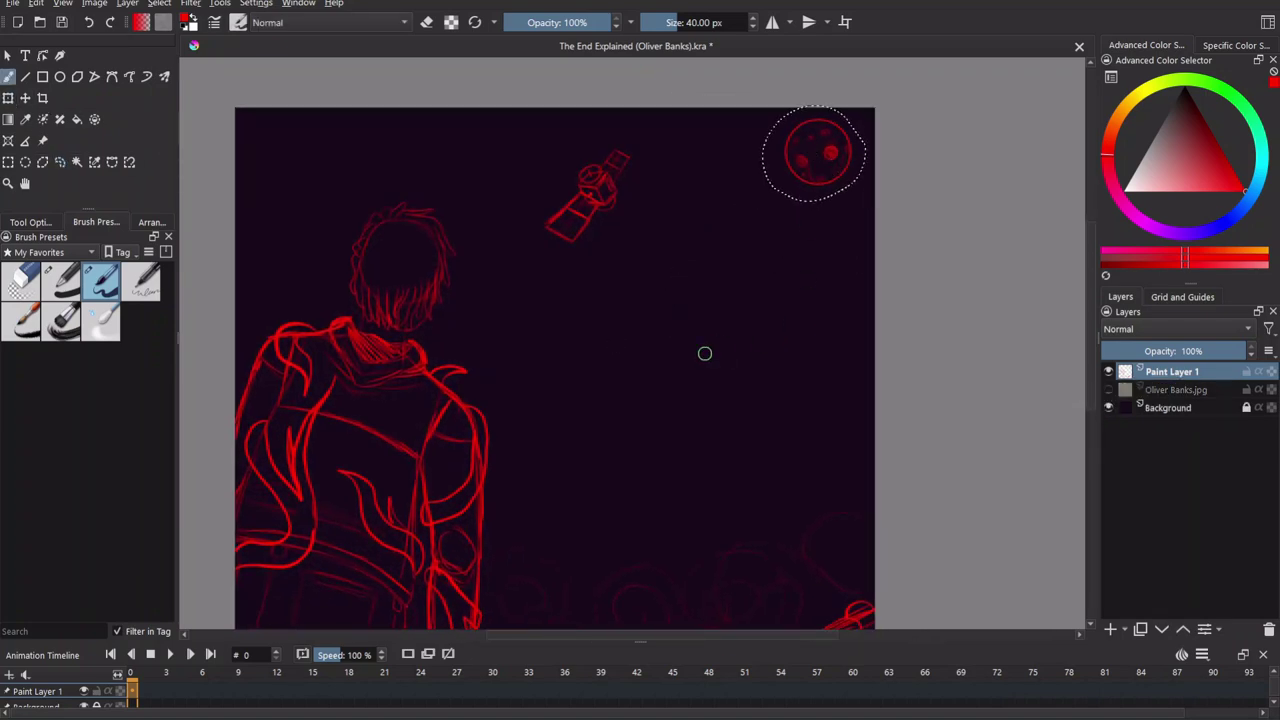
scroll(556, 318, "down", 2)
key("ctrl+shift+a")
key("minus")
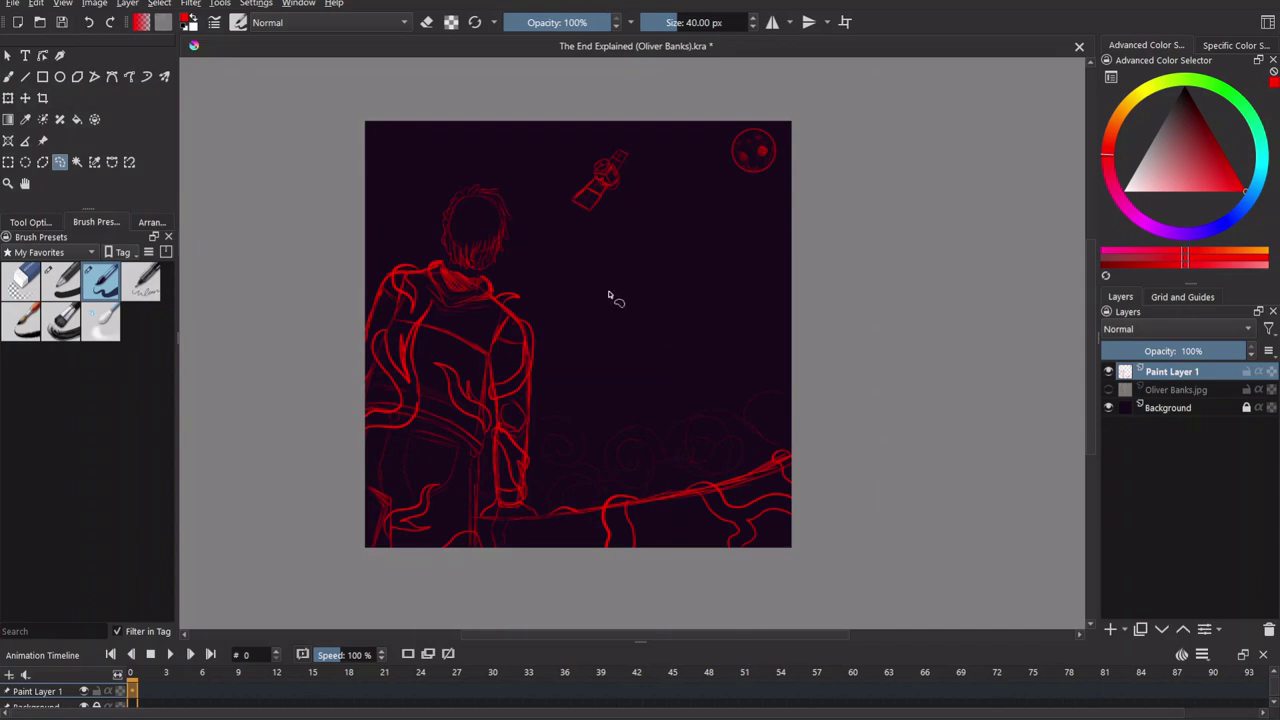
Choose a large Addition-mode speckle preset from All presets, then return to the 40 px brush.
key("b")
left_click(50, 251)
scroll(80, 440, "down", 1)
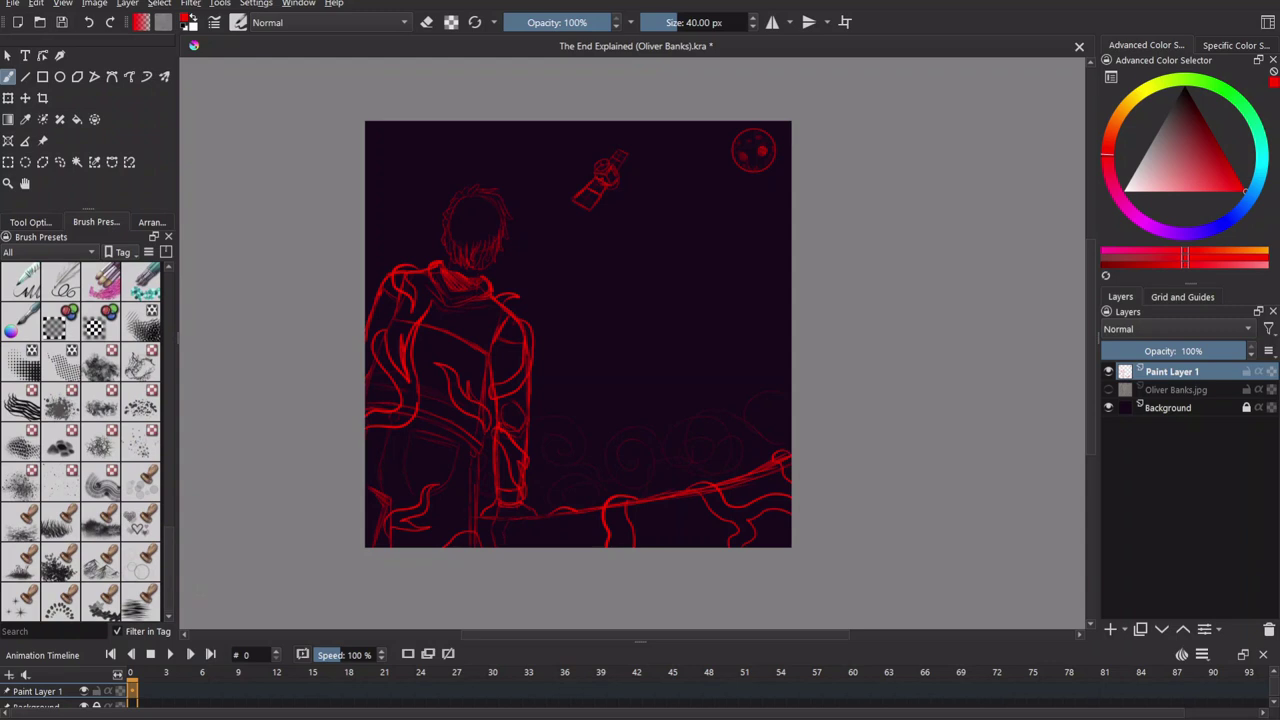
left_click(19, 608)
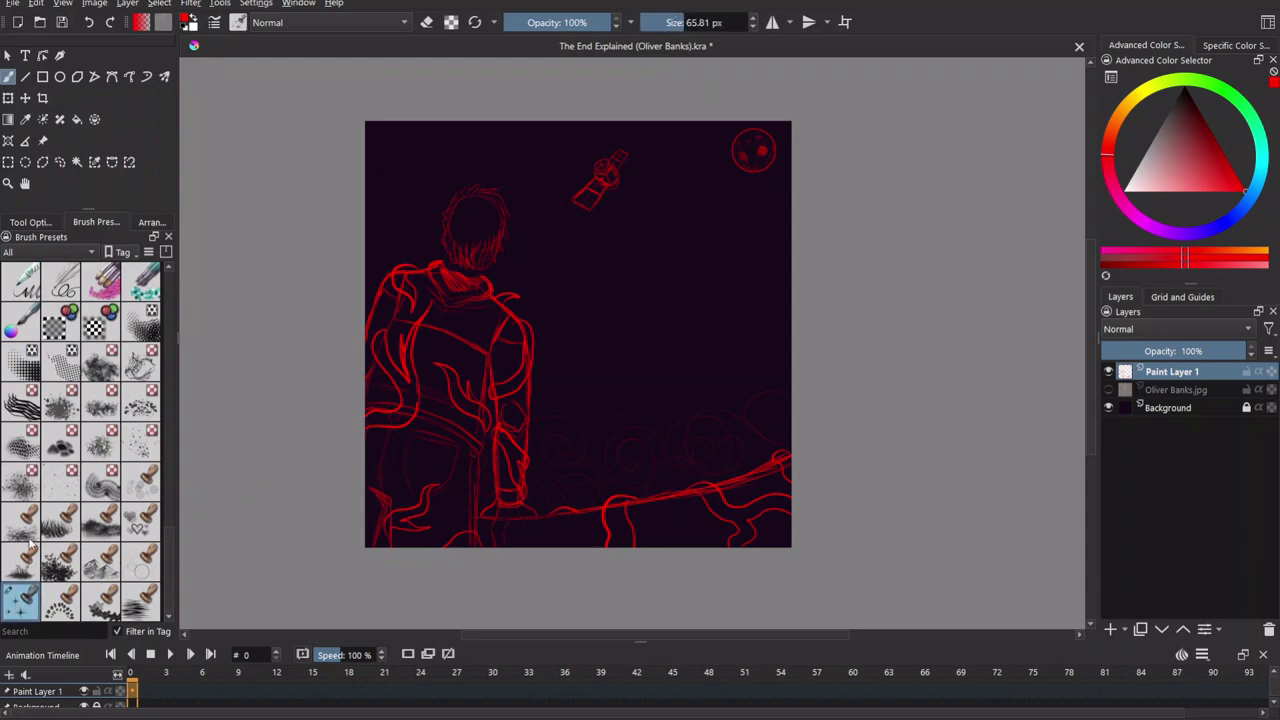
left_click(61, 482)
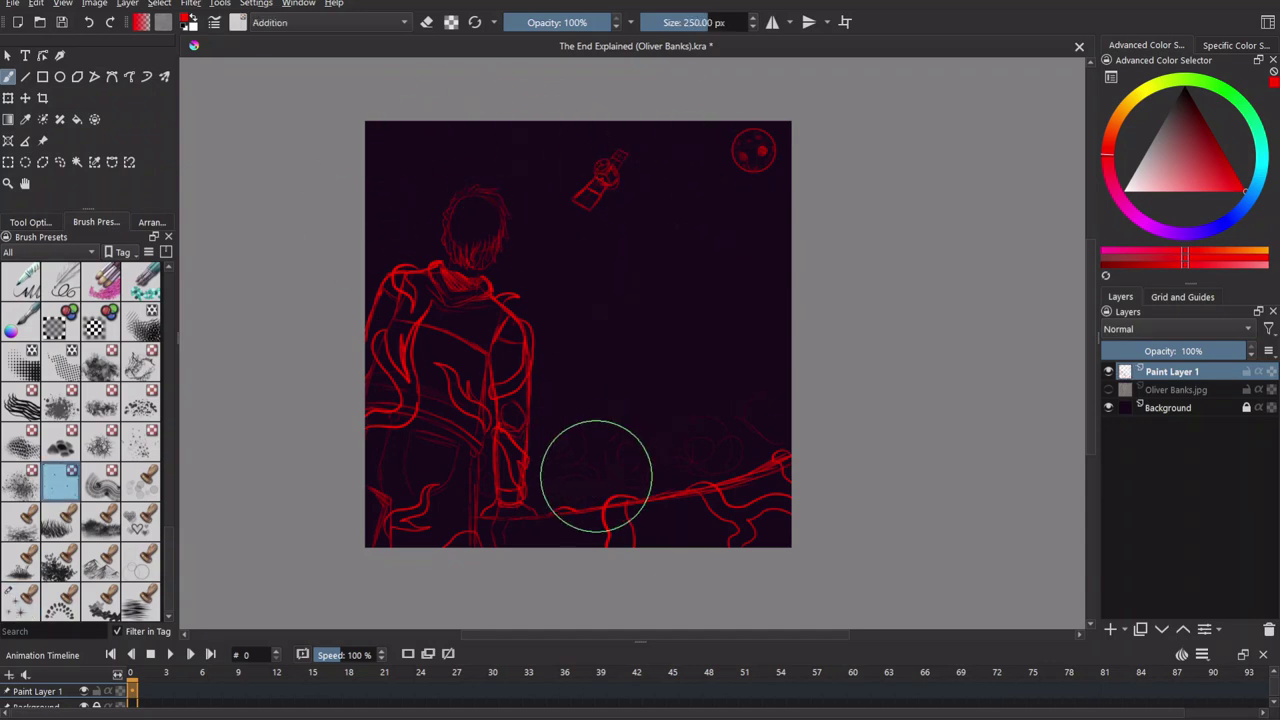
key("slash")
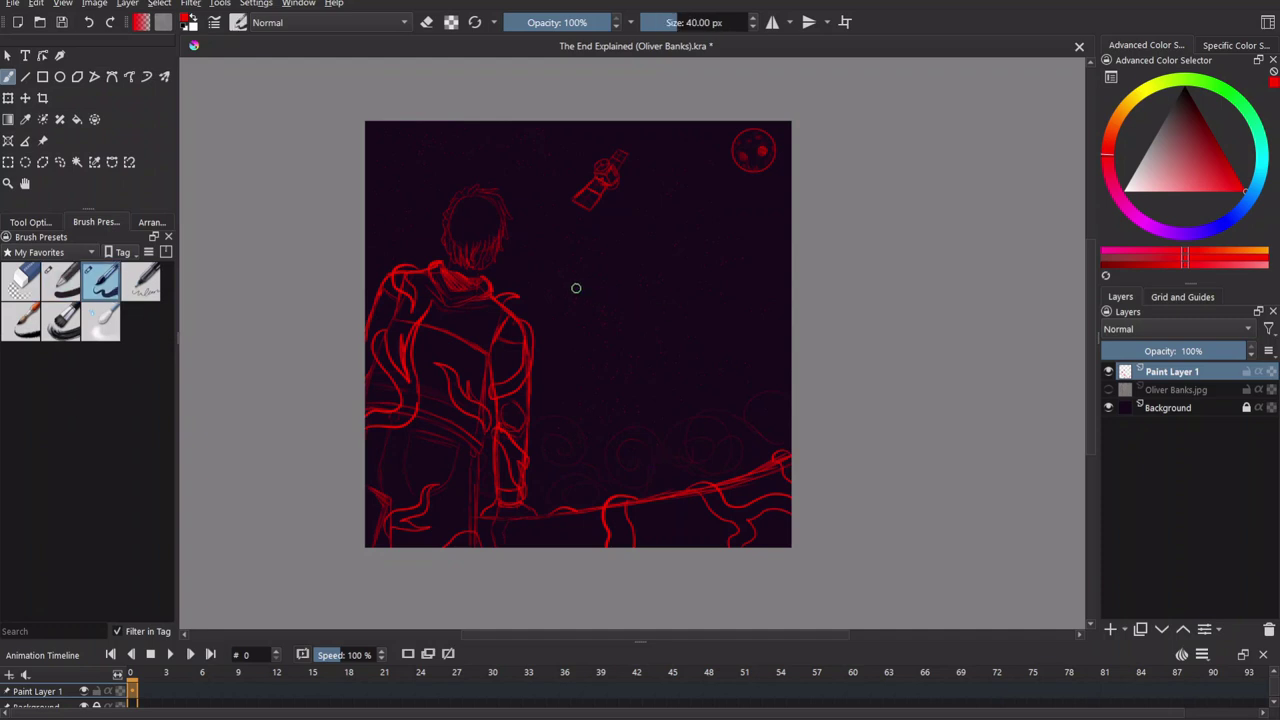
Save the drawing and erase the stray hatching near the figure's neck.
key("ctrl+s")
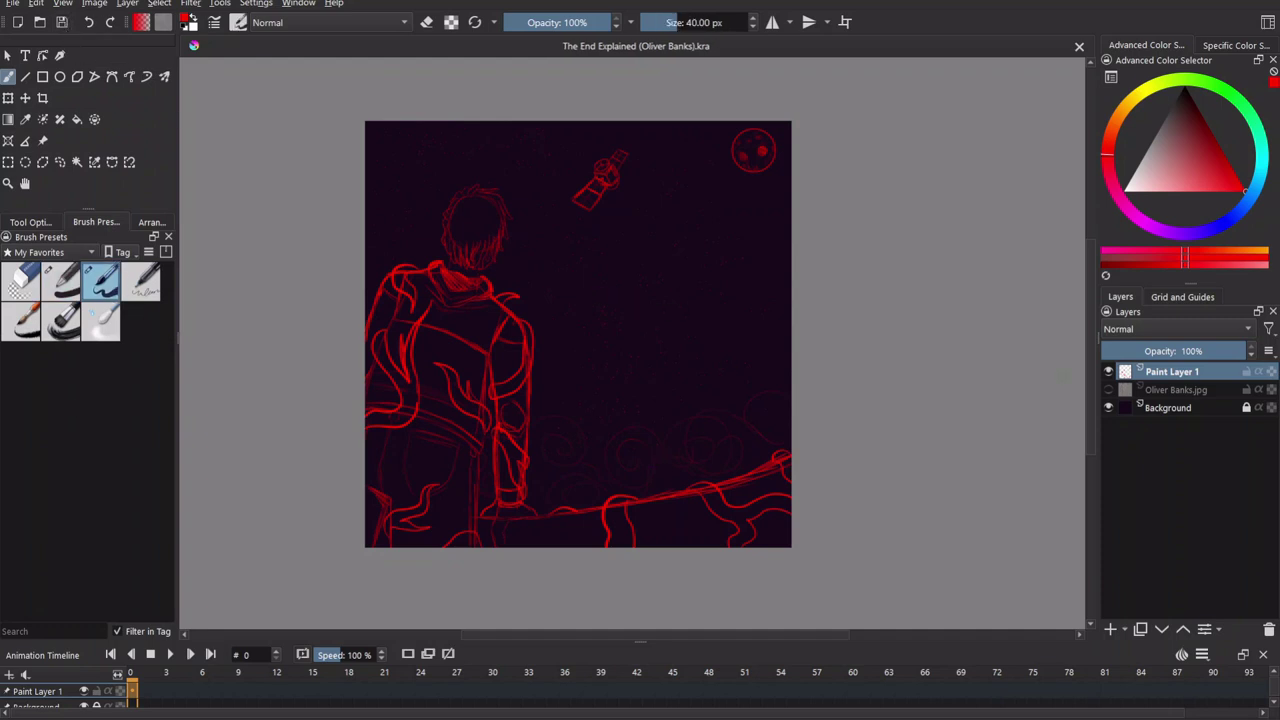
scroll(374, 466, "up", 5)
key("e")
left_click_drag(564, 305, 551, 251)
key("e")
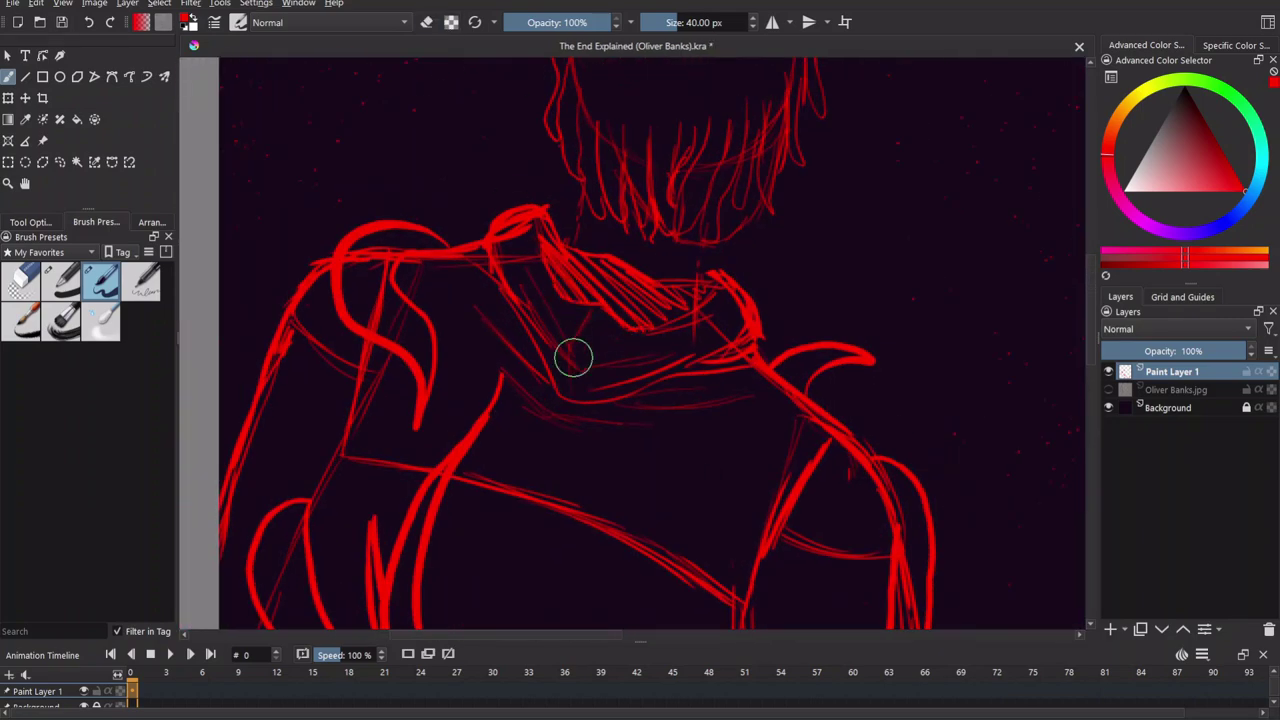
Save the drawing again and set the painting colour to black.
scroll(663, 471, "down", 5)
scroll(683, 385, "down", 4)
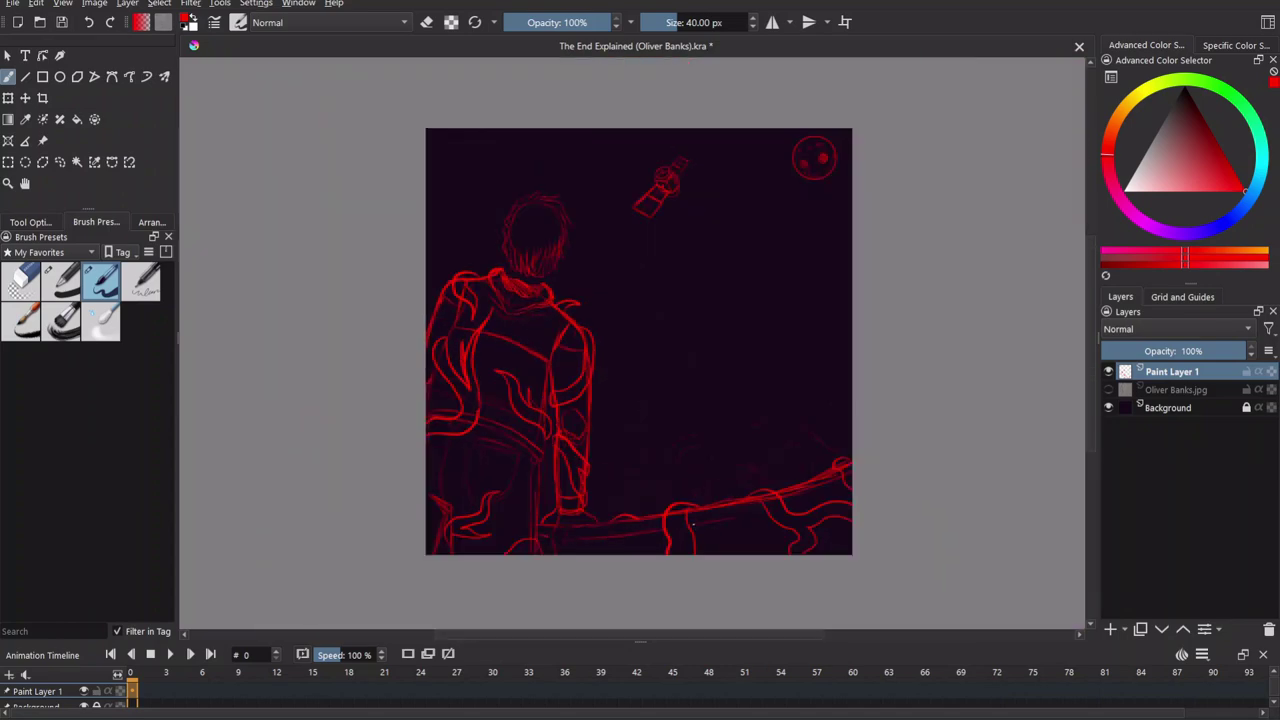
mouse_move(657, 309)
left_mouse_down()
mouse_move(680, 417)
mouse_move(697, 417)
left_mouse_up()
key("ctrl+z")
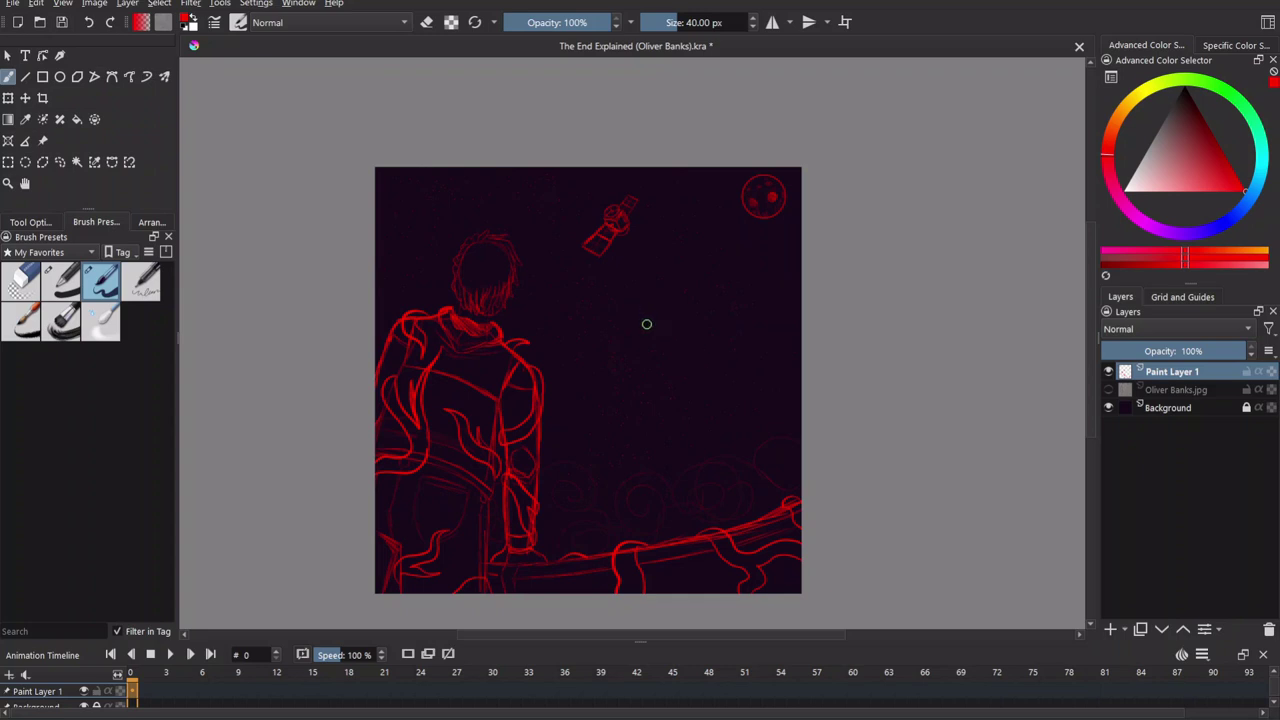
left_click(60, 22)
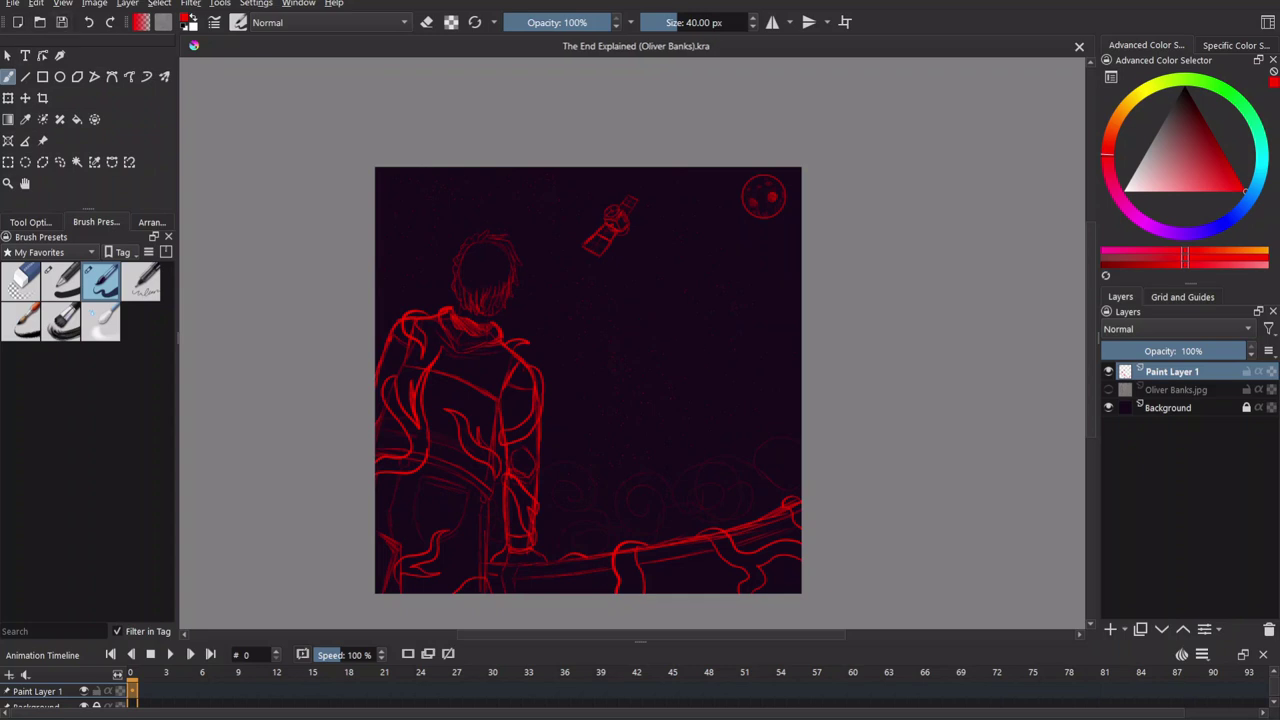
scroll(489, 438, "up", 1)
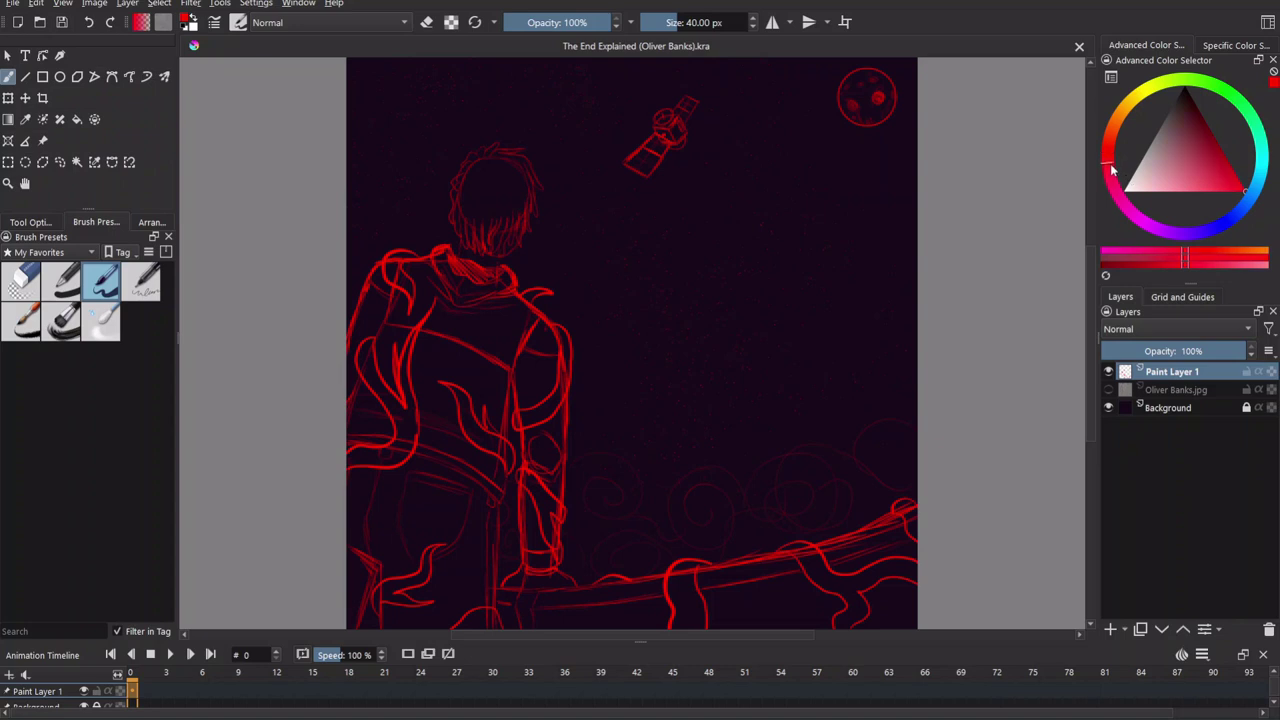
left_click(1186, 94)
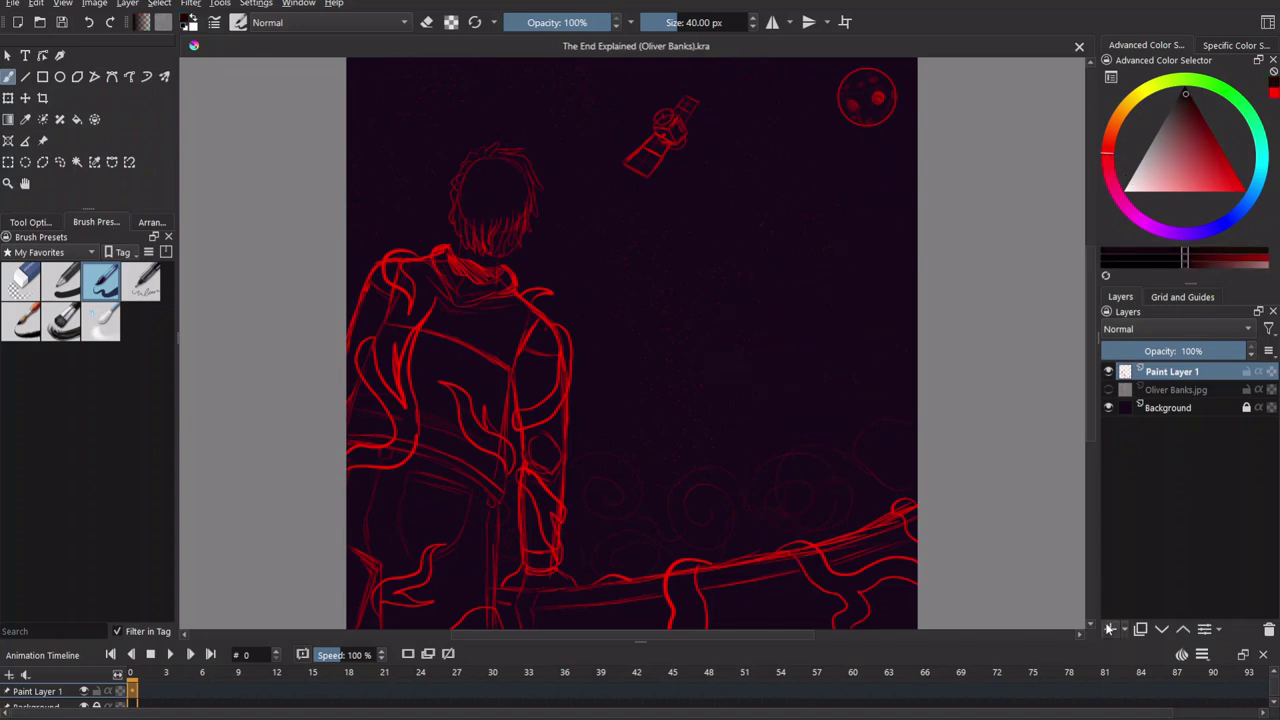
Add Paint Layer 2 above the background and fill it with grey.
left_click(1108, 630)
key("f")
left_click(894, 420)
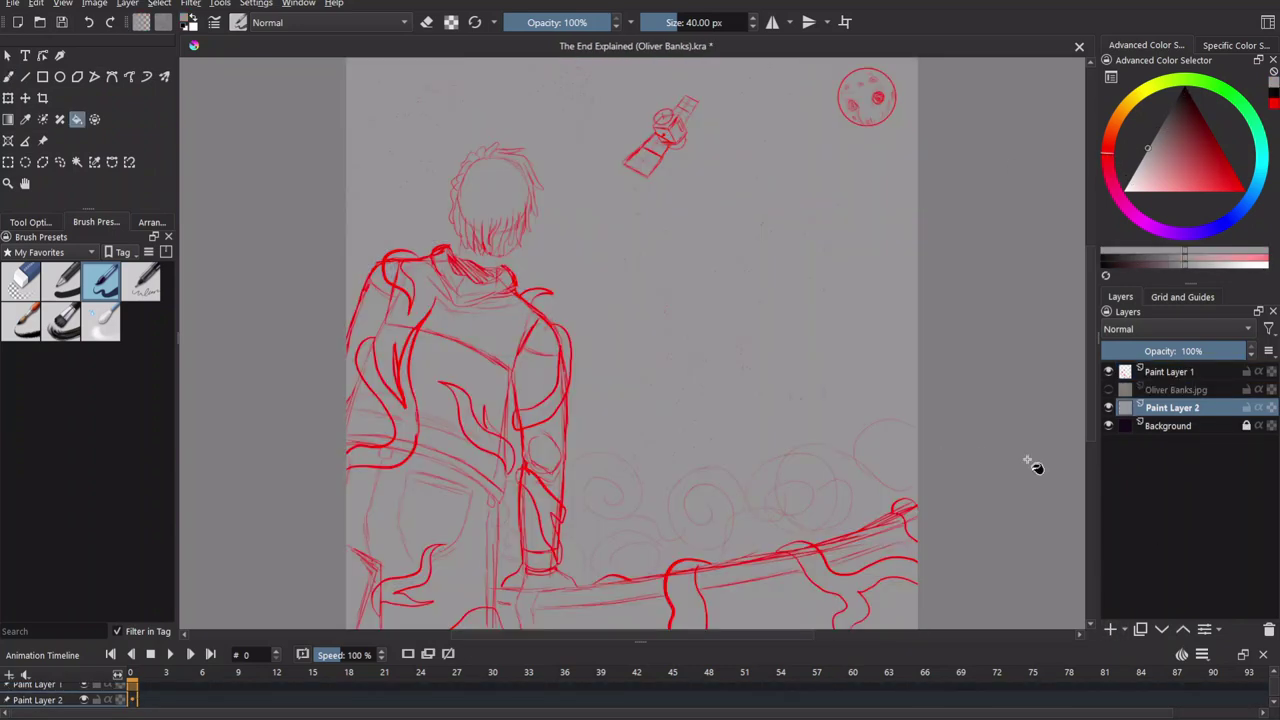
Add Paint Layer 3 above the red sketch with a black freehand brush.
left_click(1169, 375)
left_click(1110, 630)
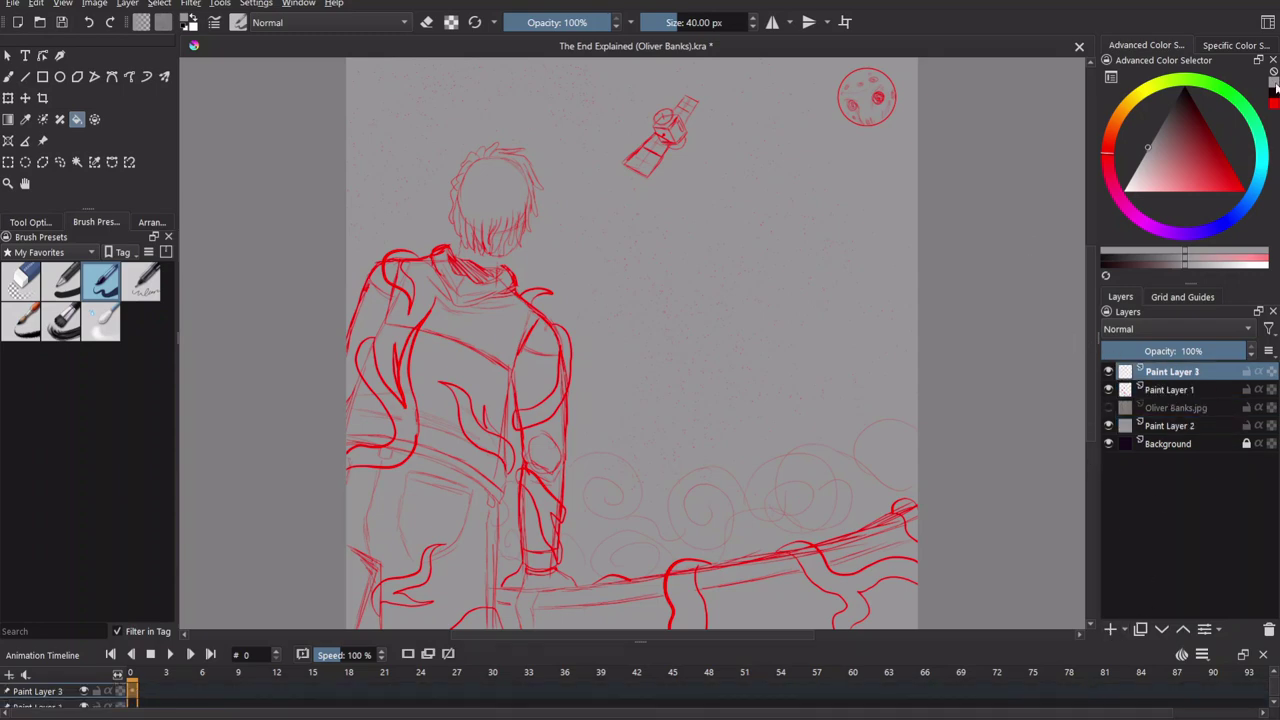
key("d")
key("b")
scroll(634, 391, "up", 5)
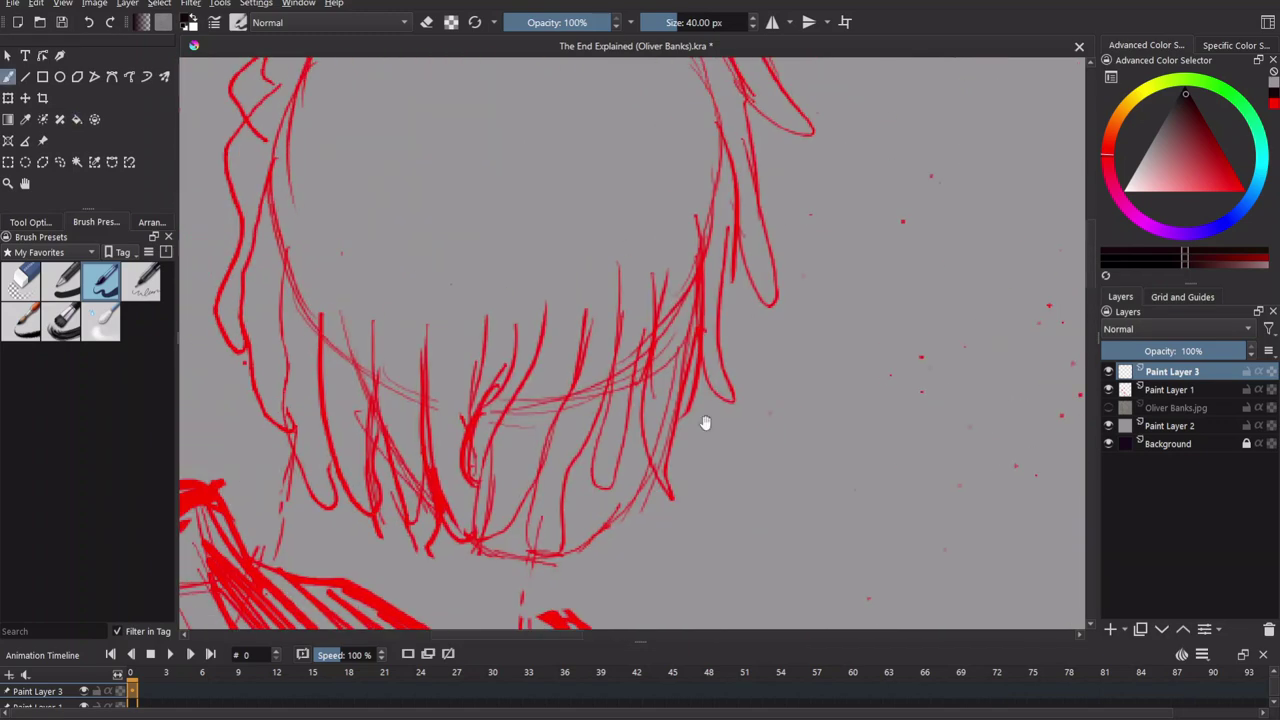
Lower the red sketch layer's opacity and select Paint Layer 3 for inking.
left_click(1169, 389)
left_click_drag(1230, 351, 1185, 351)
left_click(1171, 371)
Ink the black hair outline across the top and down the right side.
mouse_move(514, 334)
left_mouse_down()
mouse_move(574, 279)
mouse_move(736, 292)
mouse_move(698, 239)
left_mouse_up()
mouse_move(544, 240)
left_mouse_down()
mouse_move(702, 262)
mouse_move(782, 422)
mouse_move(775, 470)
left_mouse_up()
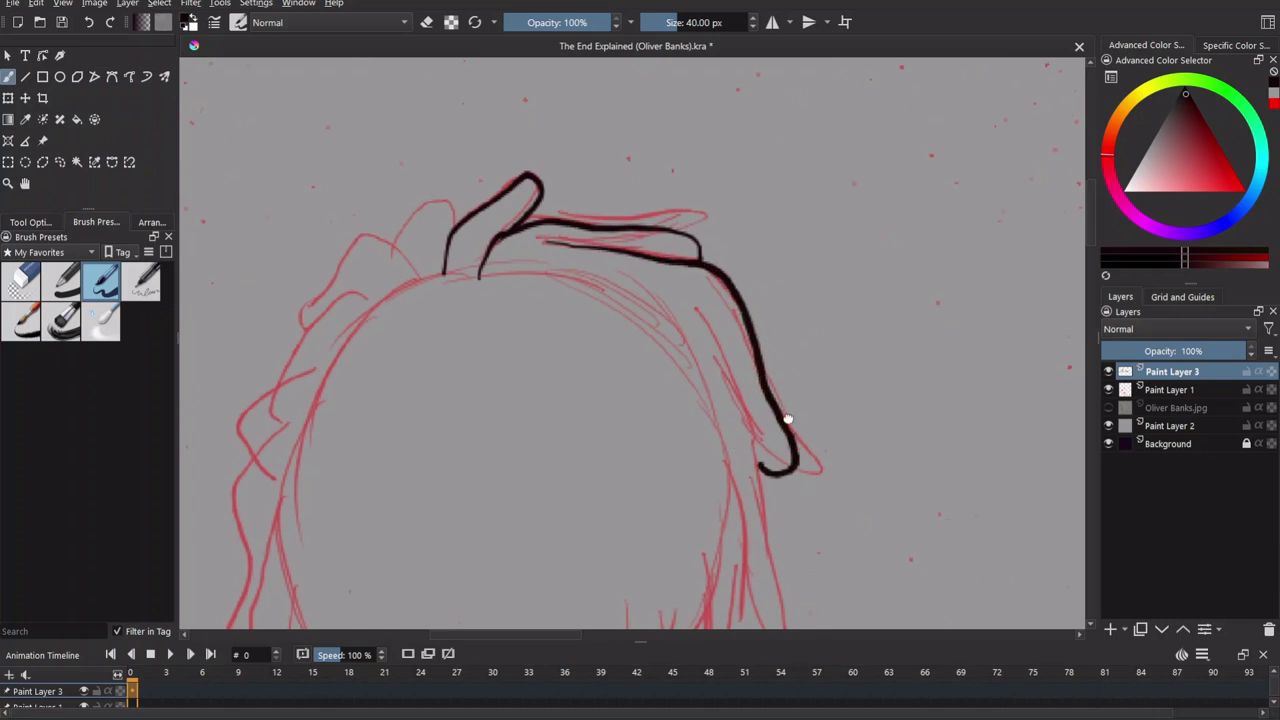
mouse_move(697, 182)
left_mouse_down()
mouse_move(779, 302)
mouse_move(798, 510)
mouse_move(758, 540)
left_mouse_up()
scroll(630, 340, "down", 3)
mouse_move(772, 224)
left_mouse_down()
mouse_move(797, 366)
mouse_move(790, 500)
mouse_move(754, 422)
left_mouse_up()
scroll(754, 422, "down", 3)
mouse_move(760, 180)
left_mouse_down()
mouse_move(737, 382)
mouse_move(697, 435)
mouse_move(762, 205)
mouse_move(748, 345)
mouse_move(697, 434)
mouse_move(714, 210)
mouse_move(684, 355)
mouse_move(690, 390)
left_mouse_up()
Undo the two bad strokes and redraw the left strand with its hook.
key("ctrl+z")
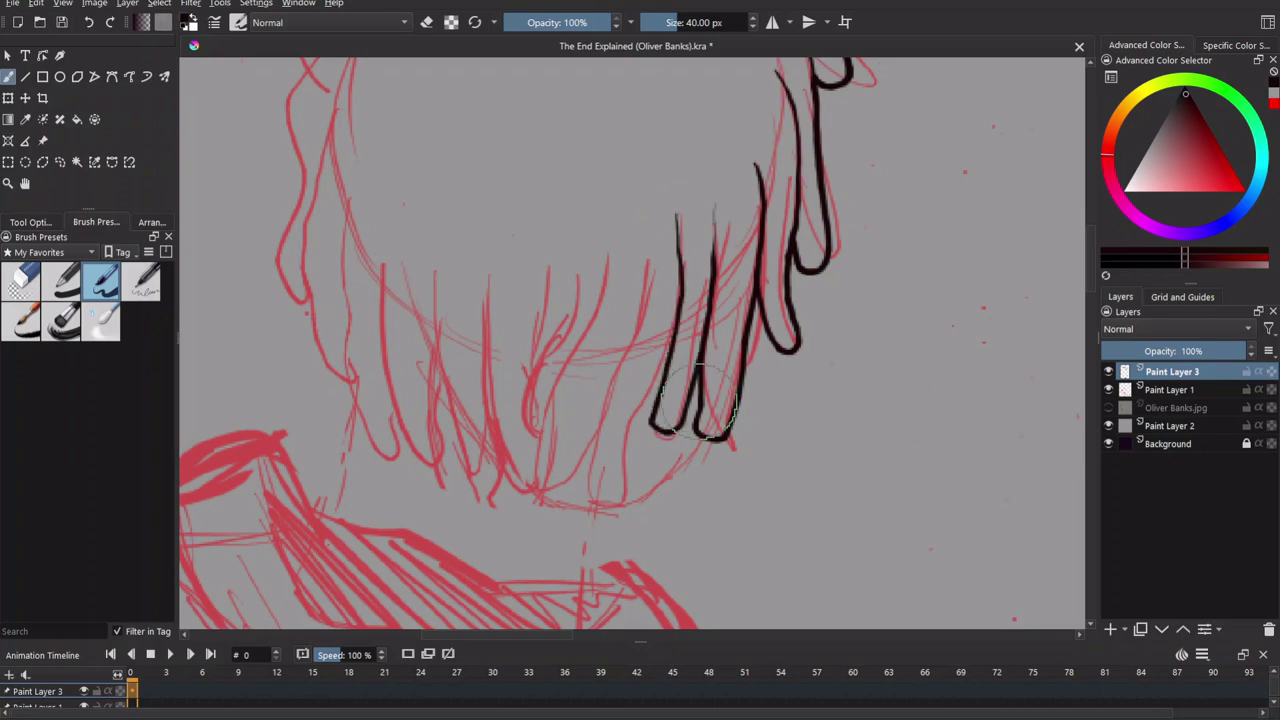
scroll(820, 531, "up", 3)
scroll(820, 531, "down", 4)
key("ctrl+z")
mouse_move(695, 160)
left_mouse_down()
mouse_move(680, 425)
mouse_move(717, 322)
left_mouse_up()
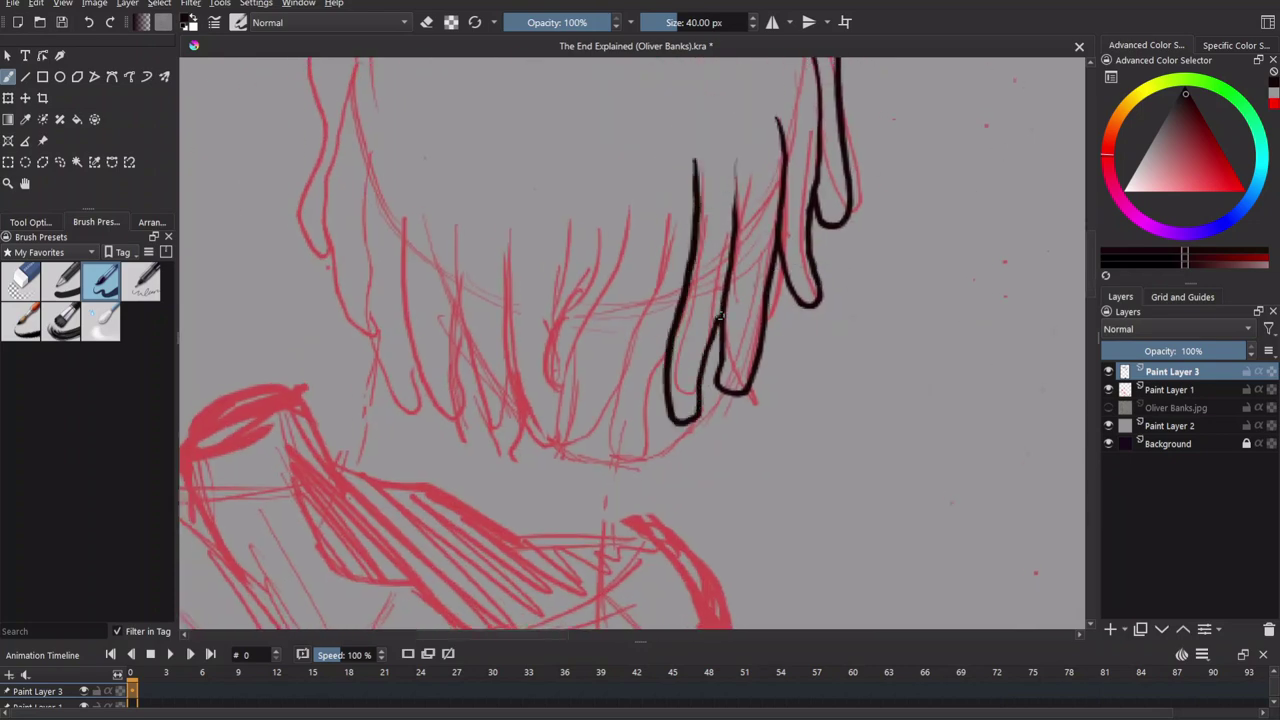
Draw more hooked hair strands across the middle of the hair.
scroll(717, 322, "up", 2)
scroll(681, 370, "down", 2)
mouse_move(666, 390)
left_mouse_down()
mouse_move(757, 319)
mouse_move(761, 333)
left_mouse_up()
mouse_move(660, 226)
left_mouse_down()
mouse_move(605, 425)
mouse_move(641, 398)
left_mouse_up()
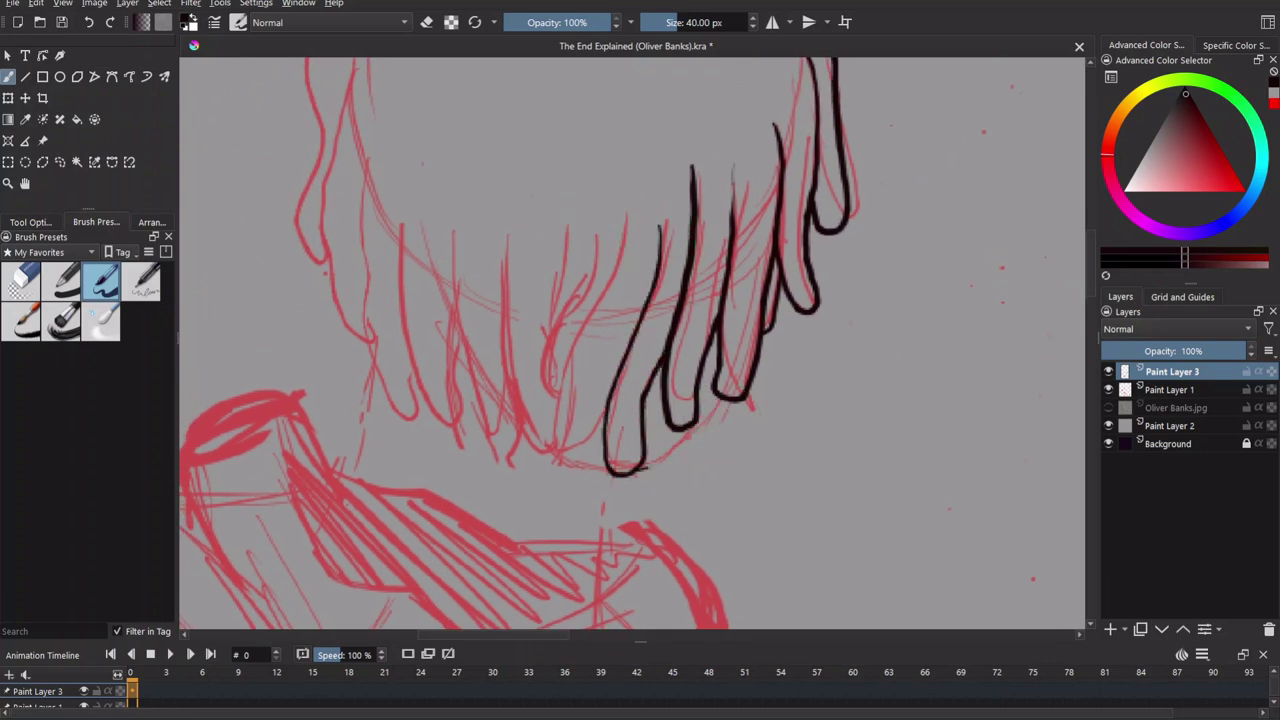
left_click_drag(663, 228, 675, 262)
left_click_drag(658, 337, 700, 299)
mouse_move(675, 182)
left_mouse_down()
mouse_move(622, 440)
mouse_move(640, 468)
left_mouse_up()
mouse_move(738, 228)
left_mouse_down()
mouse_move(703, 468)
mouse_move(680, 374)
mouse_move(775, 330)
left_mouse_up()
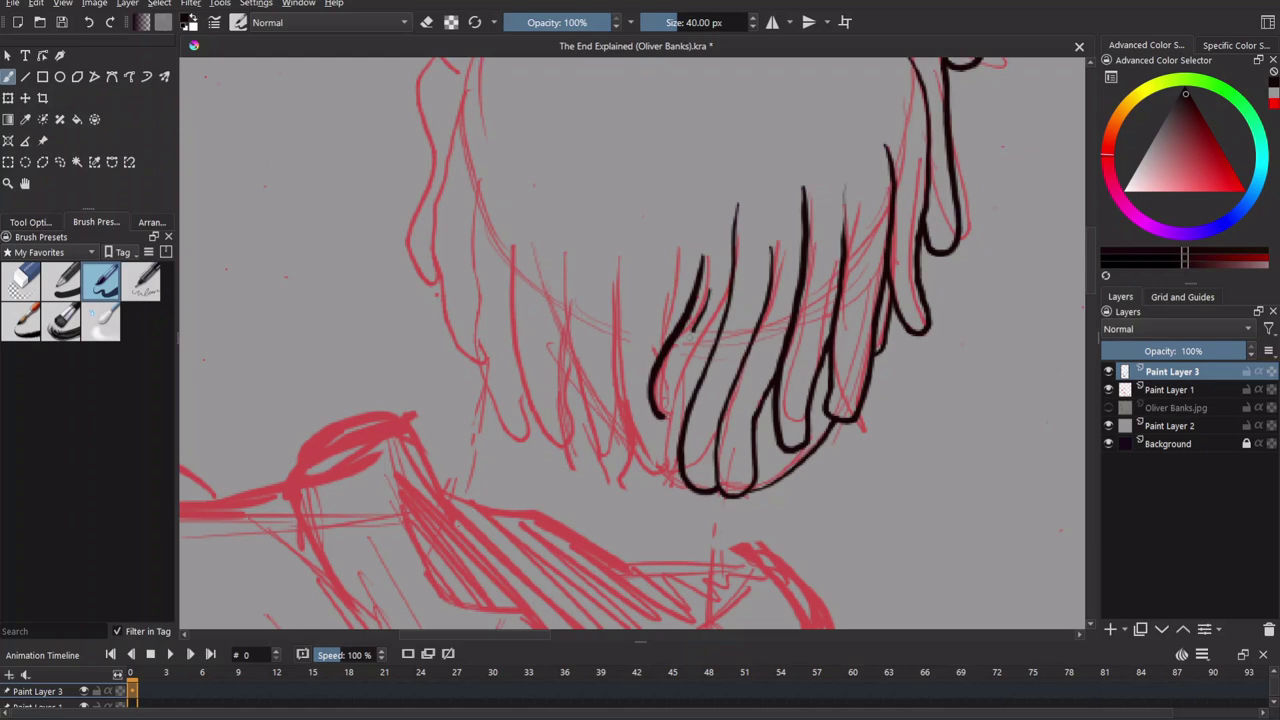
Ink a set of strands along the lower fringe.
left_click_drag(700, 318, 662, 464)
mouse_move(630, 262)
left_mouse_down()
mouse_move(650, 404)
mouse_move(676, 476)
left_mouse_up()
left_click_drag(660, 420, 744, 372)
mouse_move(690, 212)
left_mouse_down()
mouse_move(686, 405)
mouse_move(720, 440)
left_mouse_up()
left_click_drag(771, 357, 800, 402)
left_click_drag(668, 252, 690, 462)
Ink several strands down the hair's left side, including one long edge strand.
left_click_drag(725, 403, 753, 431)
left_click_drag(664, 282, 700, 436)
mouse_move(636, 268)
left_mouse_down()
mouse_move(660, 410)
mouse_move(720, 497)
left_mouse_up()
mouse_move(612, 216)
left_mouse_down()
mouse_move(617, 390)
mouse_move(672, 482)
left_mouse_up()
left_click_drag(640, 400, 695, 505)
mouse_move(660, 225)
left_mouse_down()
mouse_move(626, 432)
mouse_move(674, 512)
left_mouse_up()
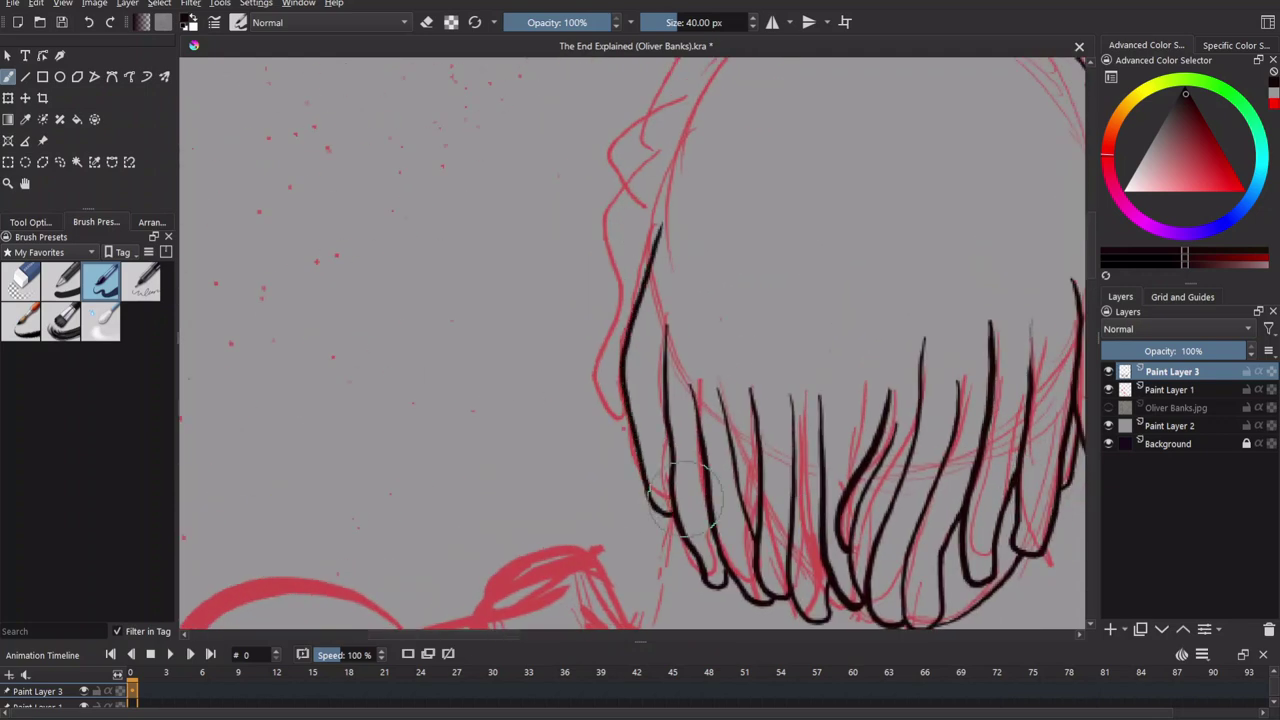
Add strands at the hair's upper left and among the fringe.
mouse_move(628, 263)
left_mouse_down()
mouse_move(596, 312)
mouse_move(578, 405)
left_mouse_up()
left_click_drag(608, 345, 560, 526)
left_click_drag(582, 320, 566, 386)
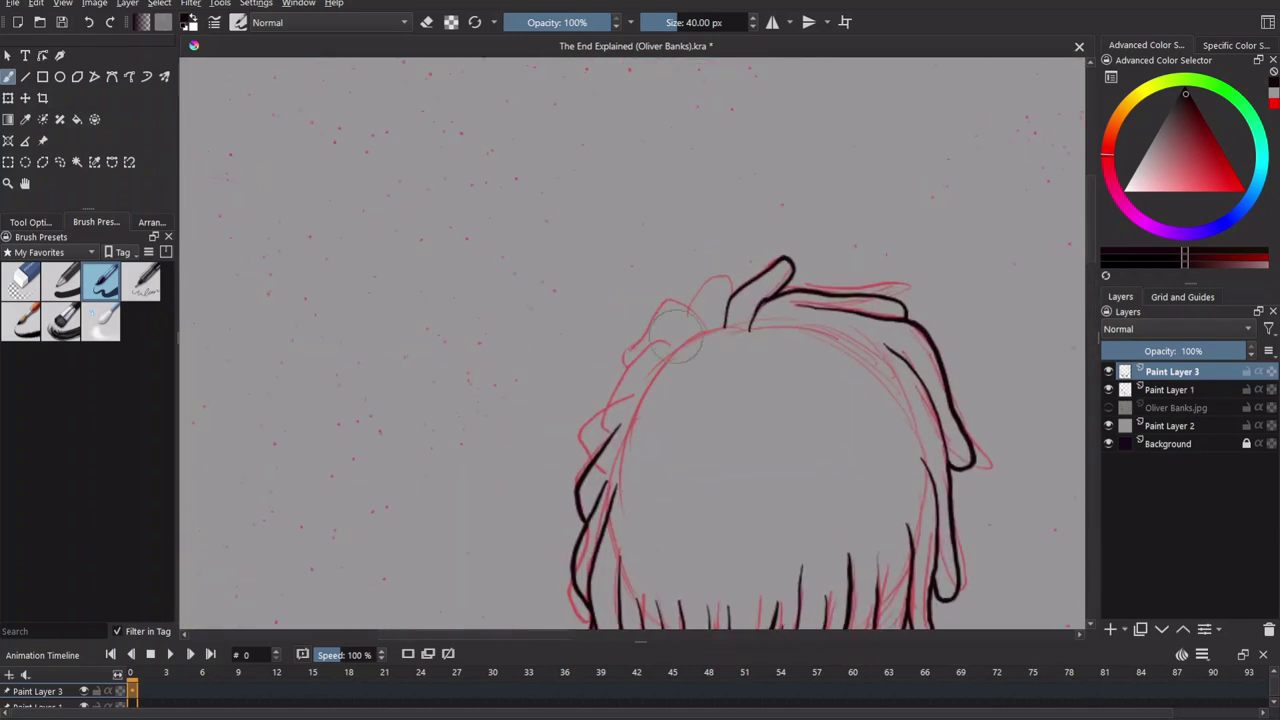
Ink hair over the top of the head and along its left edge.
scroll(703, 343, "up", 2)
left_click_drag(735, 322, 777, 306)
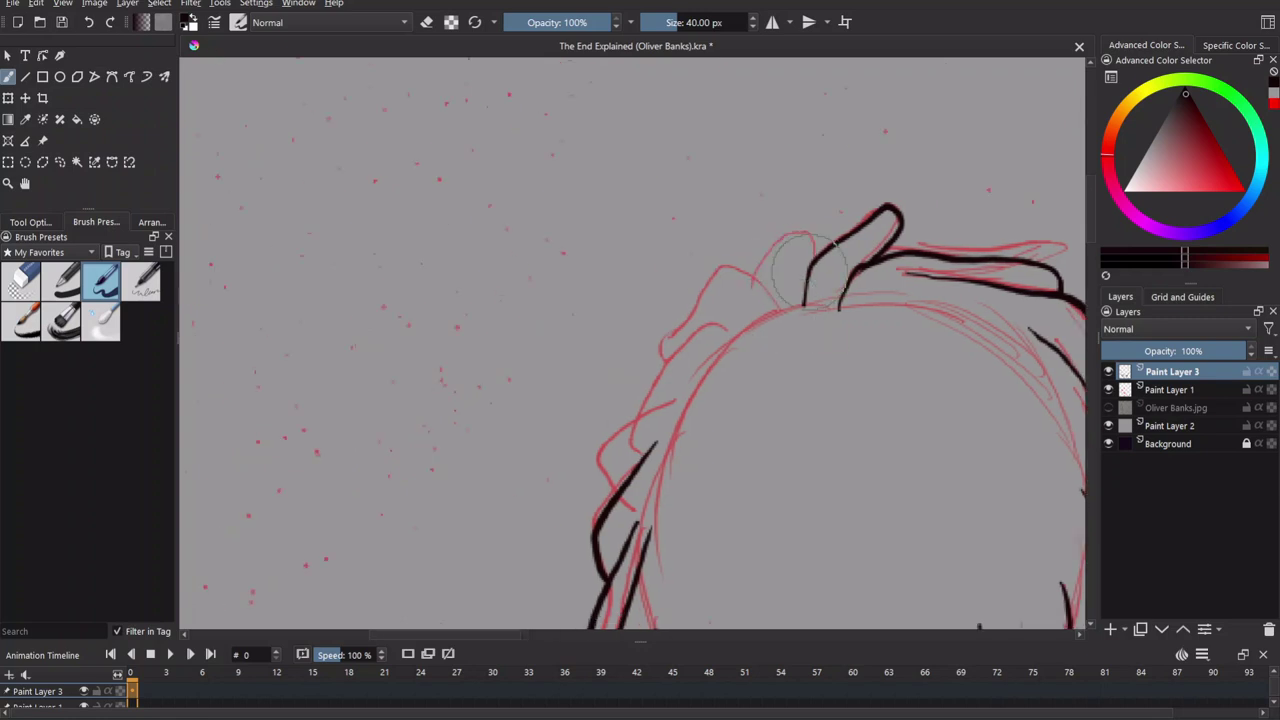
left_click_drag(812, 238, 735, 260)
mouse_move(735, 260)
left_mouse_down()
mouse_move(785, 232)
mouse_move(712, 314)
mouse_move(752, 264)
left_mouse_up()
mouse_move(835, 255)
left_mouse_down()
mouse_move(752, 268)
mouse_move(720, 334)
left_mouse_up()
mouse_move(767, 319)
left_mouse_down()
mouse_move(736, 331)
mouse_move(690, 404)
mouse_move(706, 352)
left_mouse_up()
mouse_move(760, 420)
left_mouse_down()
mouse_move(797, 223)
mouse_move(626, 145)
mouse_move(634, 125)
left_mouse_up()
Erase stray parts of black strands with the eraser, then hide the red sketch layer.
key("e")
left_click_drag(600, 254, 625, 368)
mouse_move(676, 262)
left_mouse_down()
mouse_move(709, 358)
mouse_move(664, 292)
mouse_move(730, 325)
left_mouse_up()
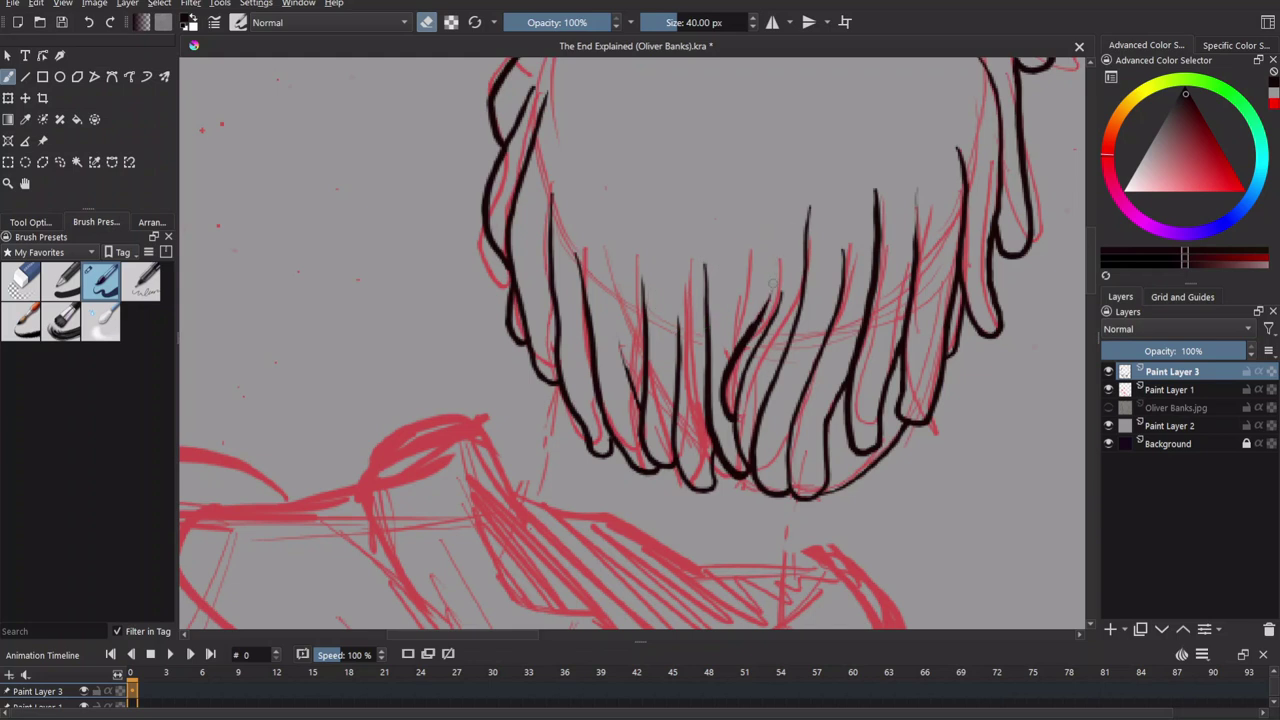
left_click_drag(1000, 380, 955, 390)
left_click(1108, 389)
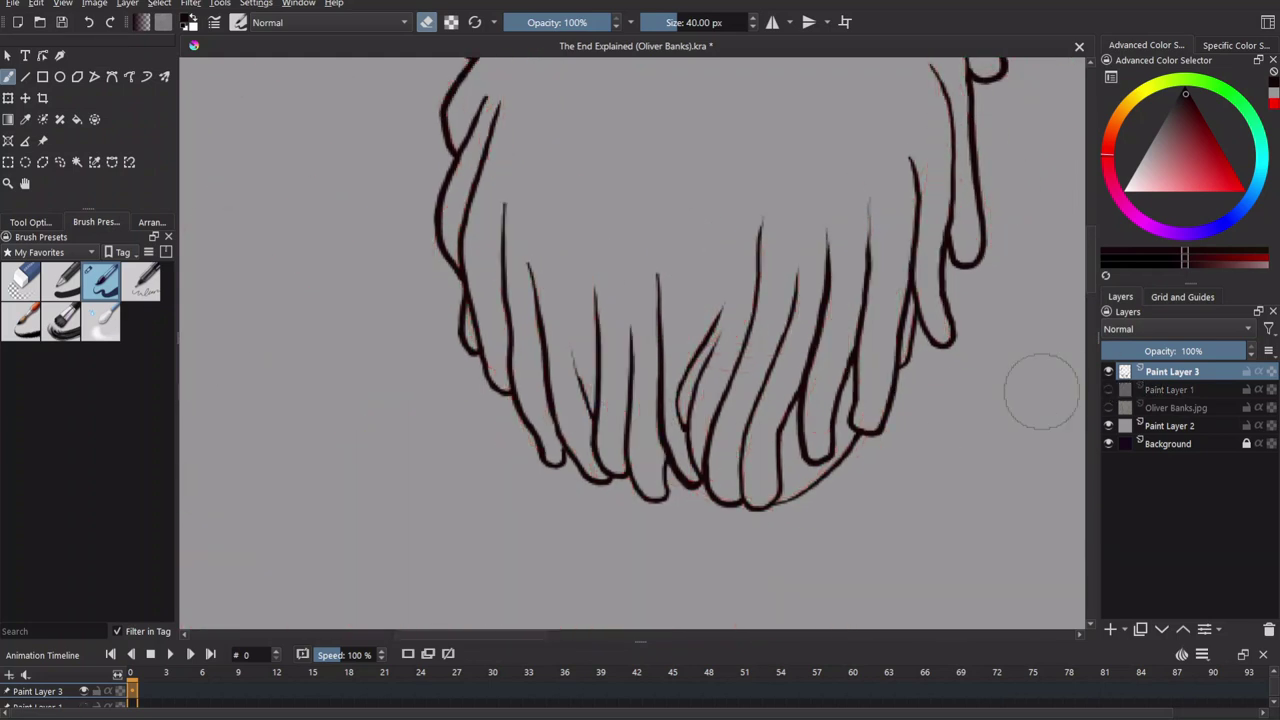
Check the whole drawing, show the red sketch again and return to painting.
key("minus")
key("minus")
key("minus")
key("plus")
key("plus")
left_click(1108, 389)
key("e")
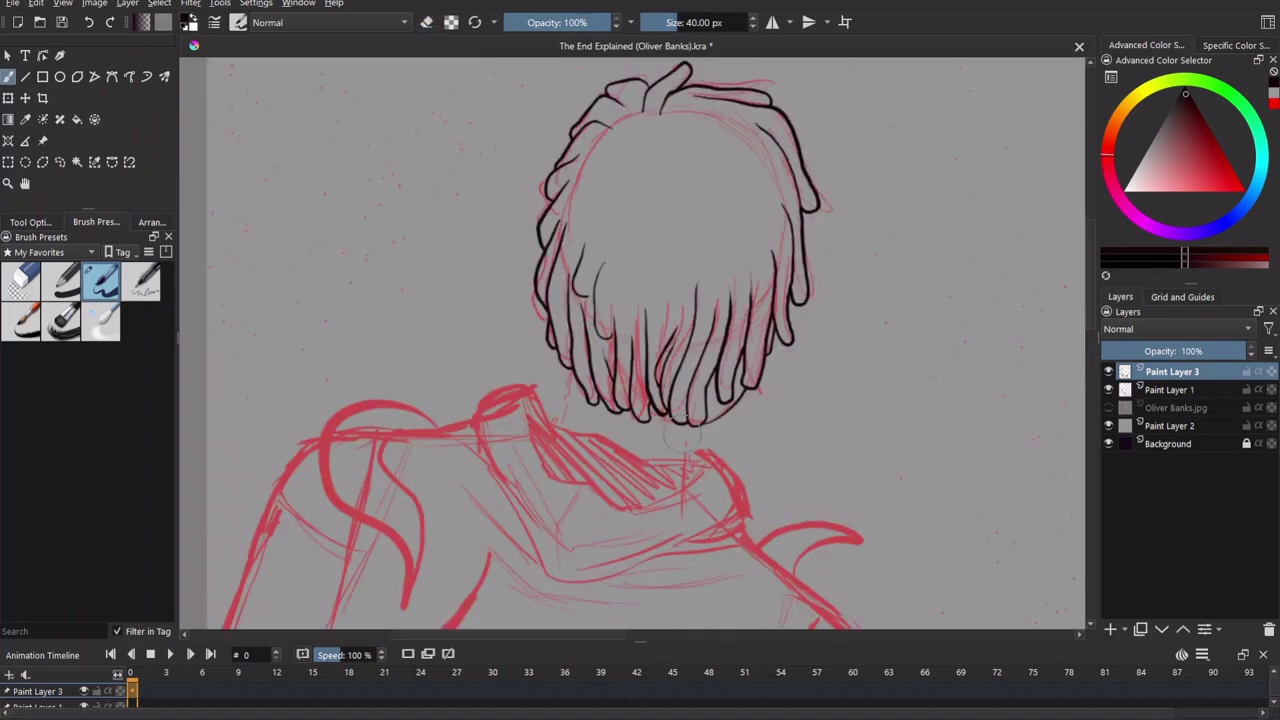
Undo the long hair strand and erase a short stray stroke.
mouse_move(672, 264)
left_mouse_down()
mouse_move(634, 258)
mouse_move(684, 292)
left_mouse_up()
key("ctrl+z")
scroll(713, 303, "up", 6)
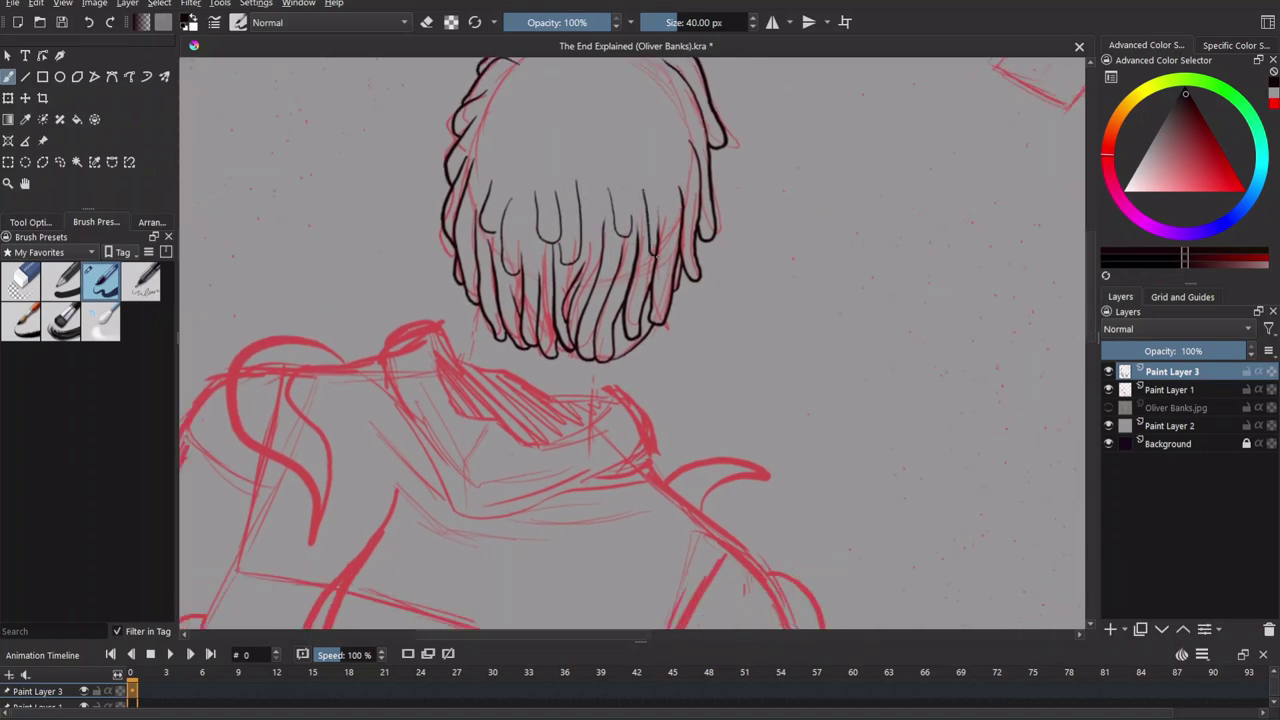
key("e")
left_click_drag(632, 272, 628, 330)
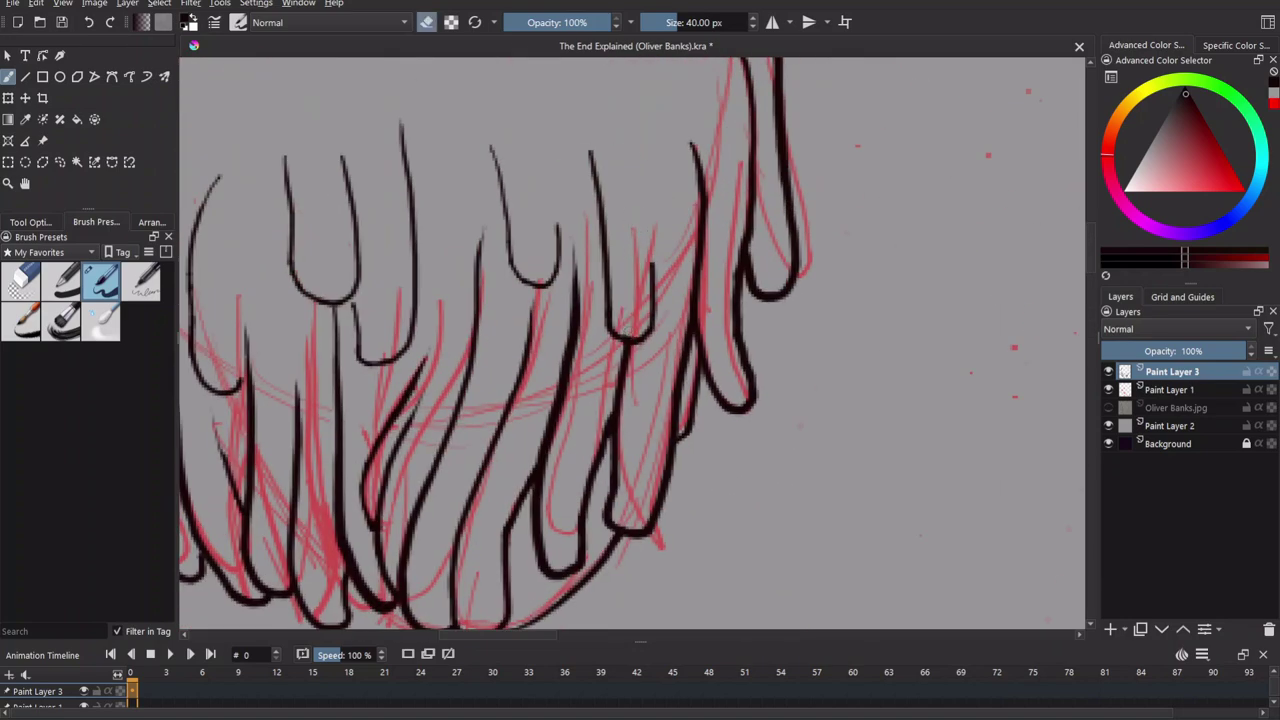
left_click_drag(641, 140, 706, 363)
key("e")
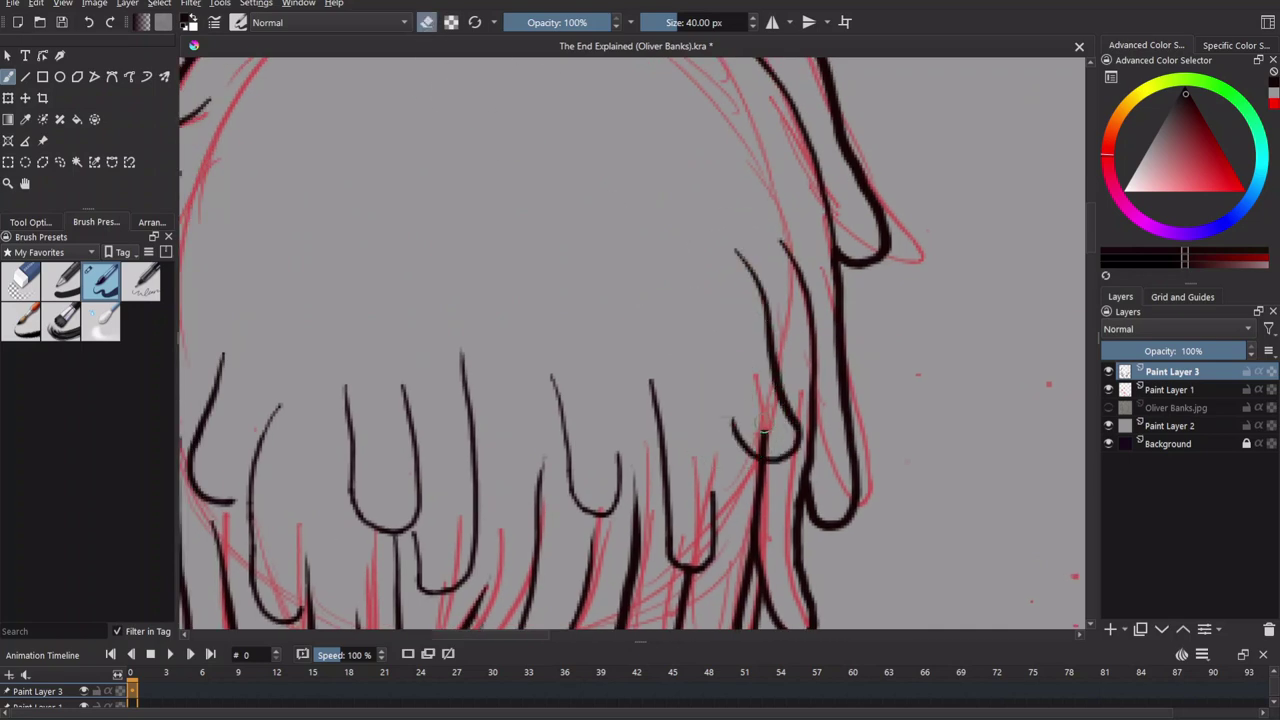
Sketch a light stroke and short marks near the head's centre.
scroll(654, 331, "up", 3)
scroll(694, 234, "left", 4)
scroll(614, 351, "down", 3)
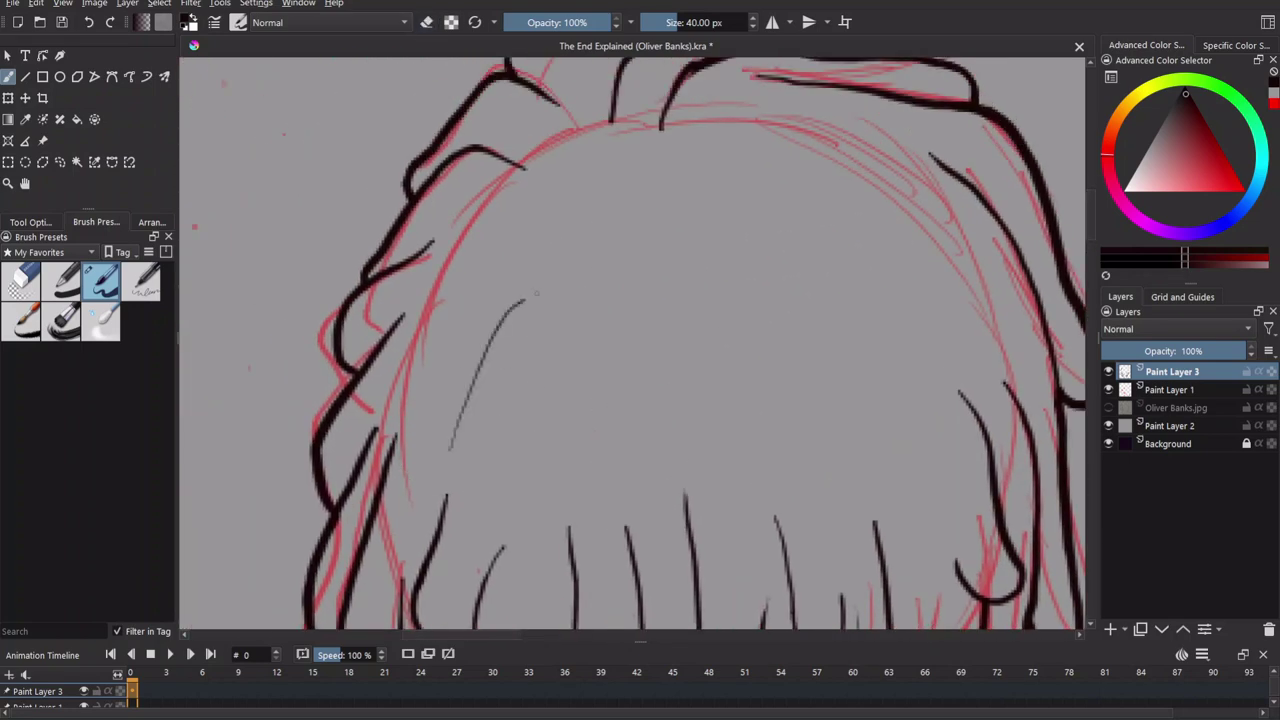
mouse_move(468, 436)
left_mouse_down()
mouse_move(571, 228)
mouse_move(620, 180)
left_mouse_up()
scroll(593, 270, "up", 3)
mouse_move(598, 255)
left_mouse_down()
mouse_move(606, 282)
mouse_move(633, 287)
mouse_move(810, 217)
left_mouse_up()
Ink two curved hair strands right of the head's centre.
scroll(640, 300, "down", 3)
scroll(640, 300, "right", 2)
mouse_move(600, 212)
left_mouse_down()
mouse_move(775, 250)
mouse_move(851, 288)
left_mouse_up()
left_click_drag(796, 338, 559, 233)
Add a vertical strand and more strands radiating near the head's centre.
scroll(560, 240, "down", 2)
scroll(560, 240, "left", 2)
left_click_drag(540, 420, 570, 188)
left_click_drag(660, 380, 575, 140)
left_click_drag(826, 366, 670, 222)
Draw the black neck line below the hair with a short vertical stroke.
scroll(774, 465, "down", 5)
scroll(774, 465, "up", 6)
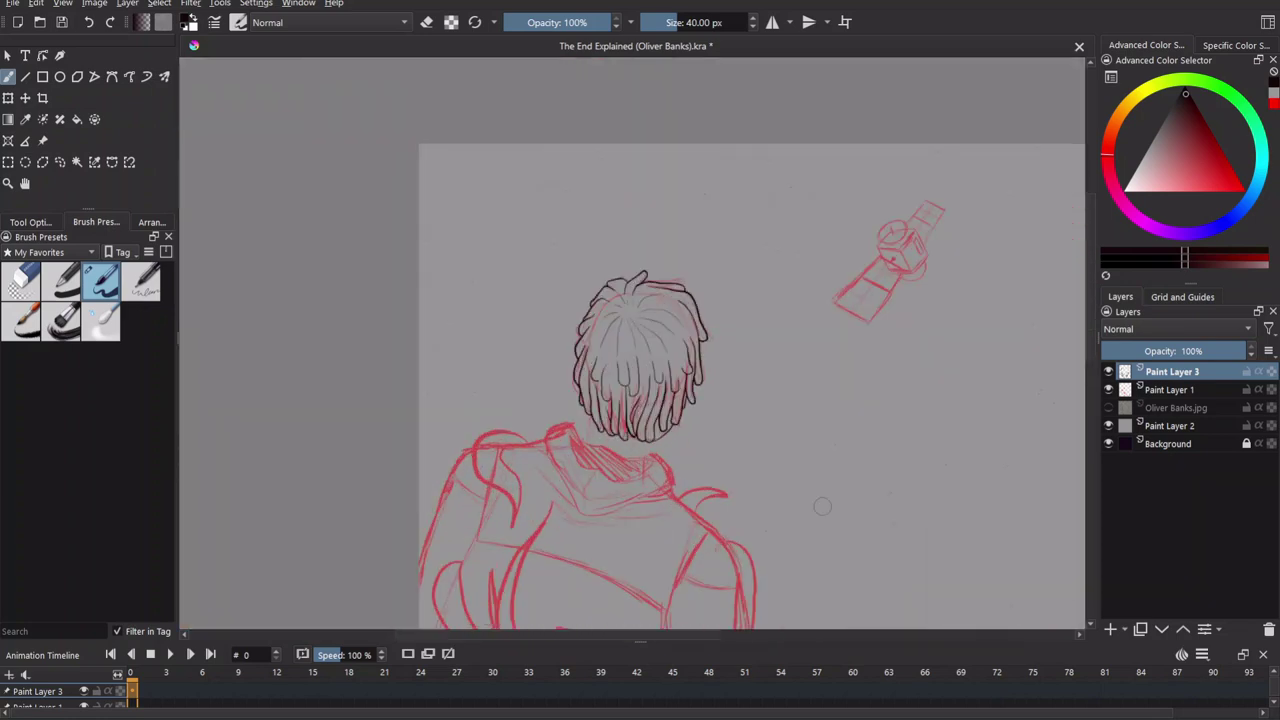
scroll(600, 300, "left", 1)
left_click_drag(540, 287, 492, 450)
scroll(492, 450, "down", 3)
scroll(492, 450, "right", 3)
left_click_drag(722, 305, 720, 405)
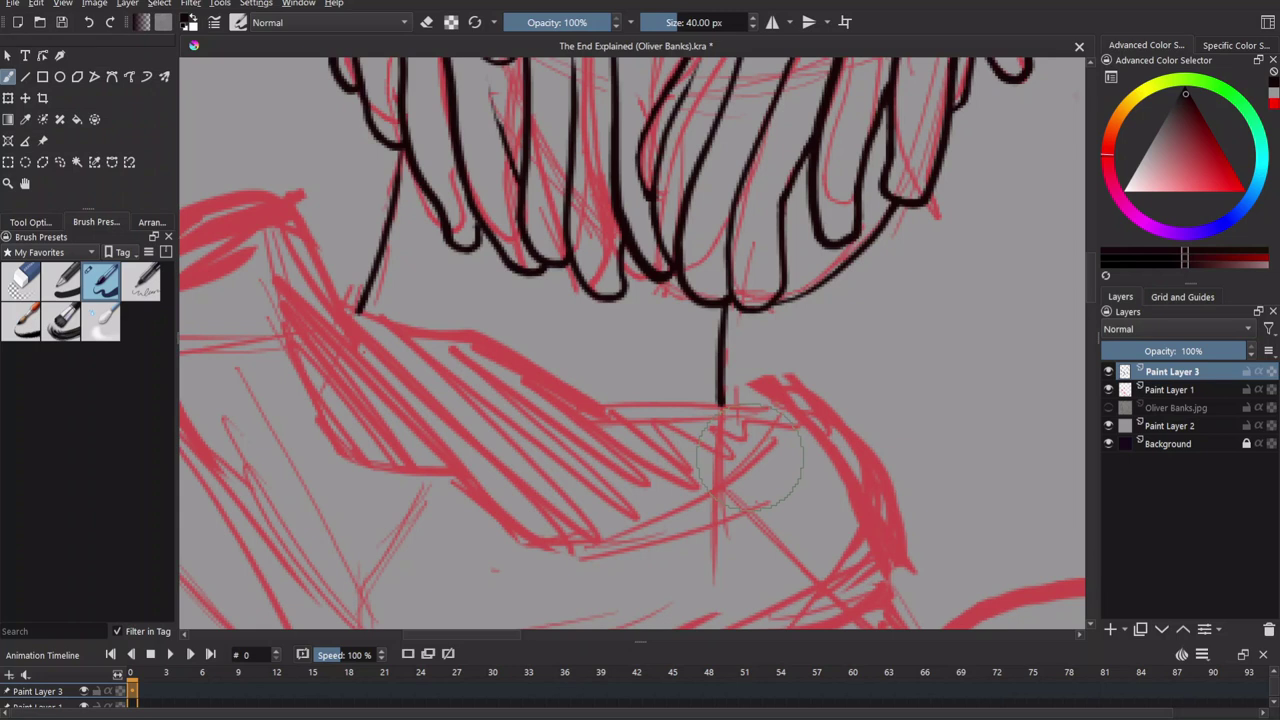
Ink the collar's top edge along the shoulder and the curve around its fold.
mouse_move(280, 236)
left_mouse_down()
mouse_move(360, 318)
mouse_move(585, 400)
mouse_move(748, 407)
left_mouse_up()
scroll(608, 391, "left", 5)
mouse_move(505, 265)
left_mouse_down()
mouse_move(460, 202)
mouse_move(370, 476)
left_mouse_up()
scroll(379, 497, "down", 3)
scroll(379, 497, "right", 3)
mouse_move(755, 268)
left_mouse_down()
mouse_move(895, 345)
mouse_move(612, 568)
left_mouse_up()
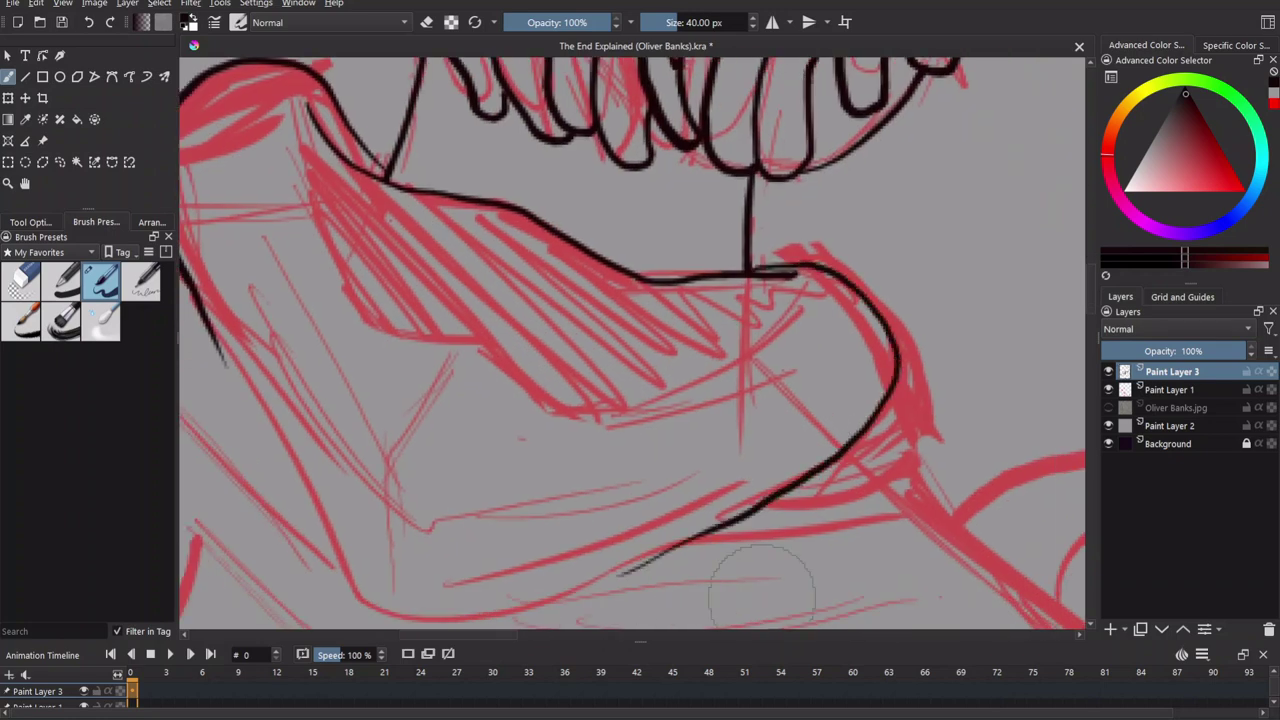
Extend the collar stroke, ink its shoulder arc and a short fold stroke.
scroll(757, 254, "down", 3)
scroll(757, 254, "right", 3)
left_click_drag(757, 254, 634, 362)
scroll(634, 362, "left", 5)
mouse_move(550, 178)
left_mouse_down()
mouse_move(495, 270)
mouse_move(530, 420)
left_mouse_up()
scroll(466, 228, "left", 3)
left_click_drag(475, 255, 505, 317)
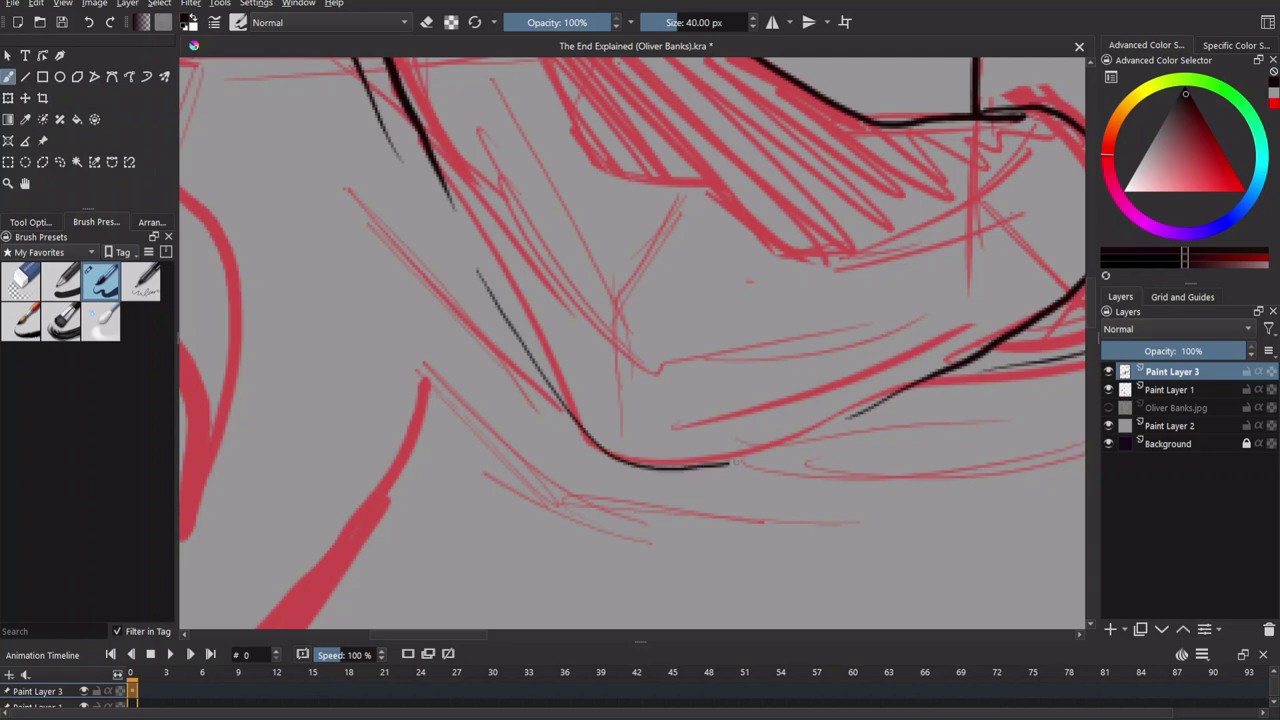
Outline the collar's left side and bottom with long black strokes.
scroll(527, 553, "down", 2)
mouse_move(388, 125)
left_mouse_down()
mouse_move(369, 203)
mouse_move(420, 326)
mouse_move(527, 364)
mouse_move(626, 424)
mouse_move(744, 423)
mouse_move(870, 322)
left_mouse_up()
scroll(870, 322, "up", 2)
left_click_drag(642, 232, 560, 474)
scroll(598, 552, "down", 2)
left_click_drag(455, 240, 580, 530)
scroll(598, 552, "down", 3)
Sketch thin fold lines inside the collar with the red sketch hidden.
left_click_drag(372, 110, 480, 335)
left_click_drag(528, 373, 790, 364)
left_click(1108, 389)
scroll(1006, 474, "down", 3)
scroll(538, 213, "up", 3)
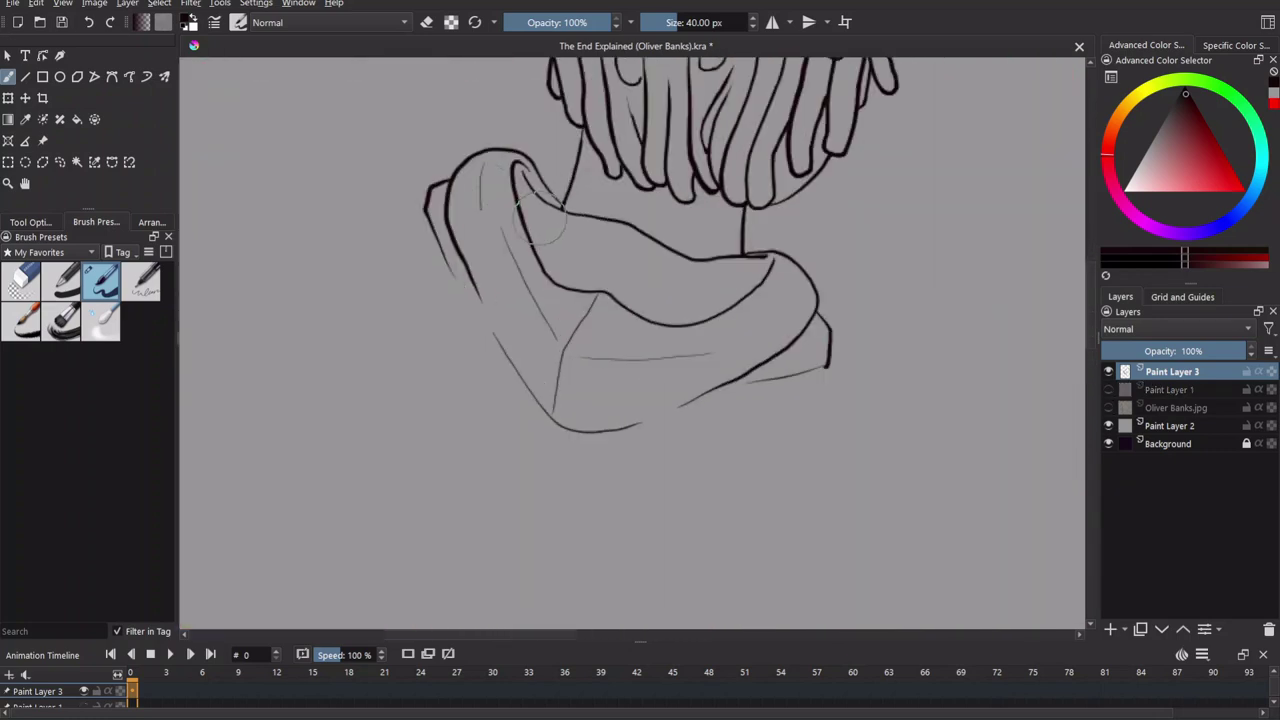
mouse_move(747, 312)
left_mouse_down()
mouse_move(780, 282)
mouse_move(784, 323)
left_mouse_up()
mouse_move(560, 245)
left_mouse_down()
mouse_move(700, 290)
mouse_move(660, 310)
left_mouse_up()
scroll(800, 457, "up", 3)
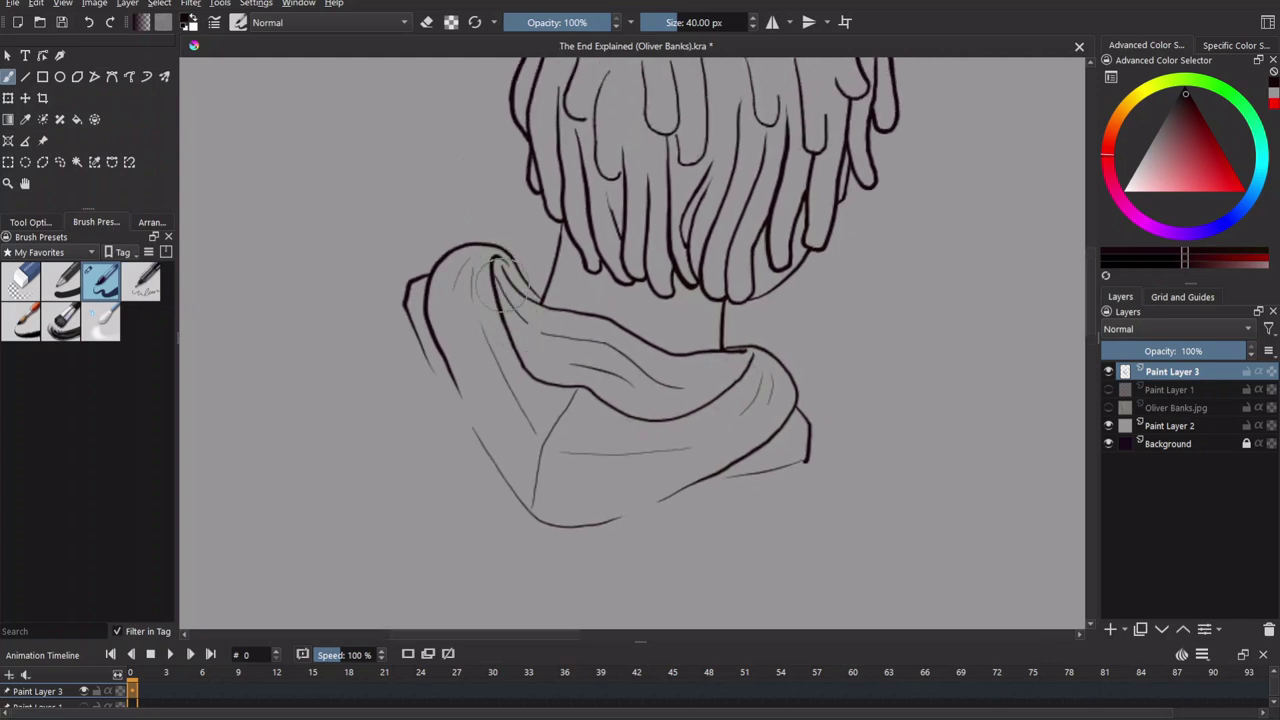
Show the red sketch to compare the collar, then hide it again.
left_click(1108, 389)
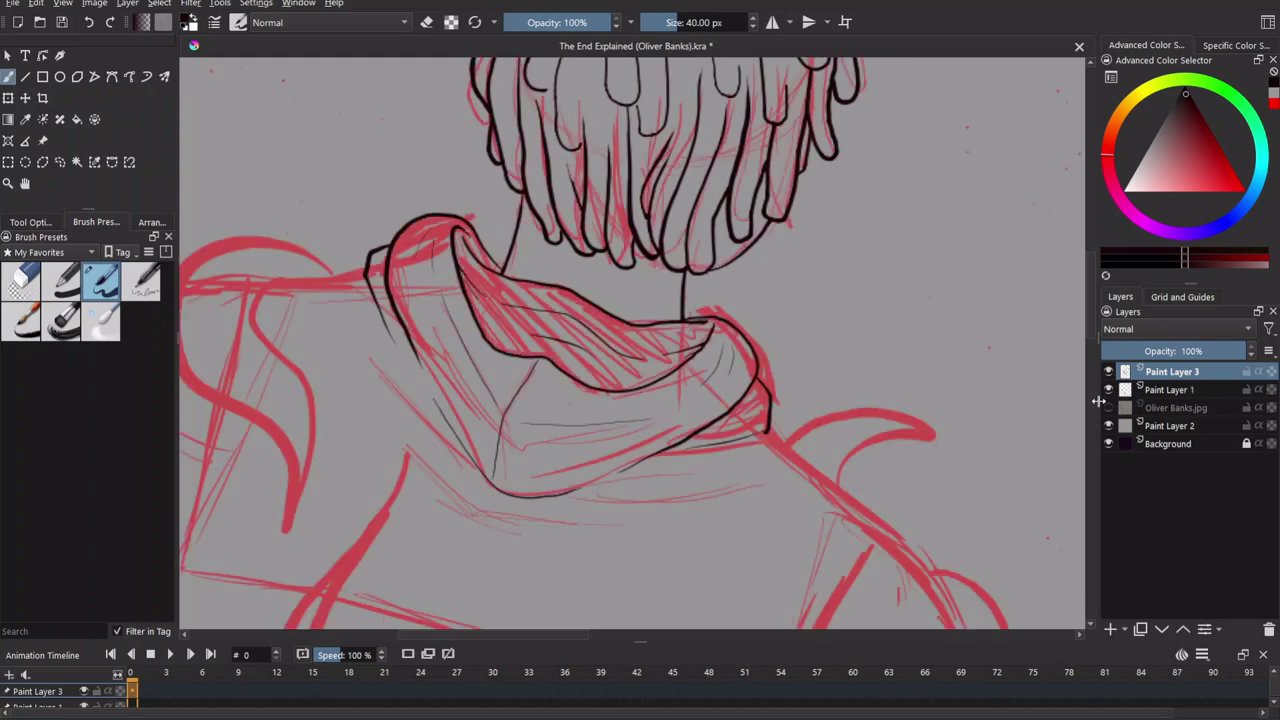
left_click_drag(703, 482, 828, 507)
left_click_drag(744, 514, 620, 394)
left_click(1108, 389)
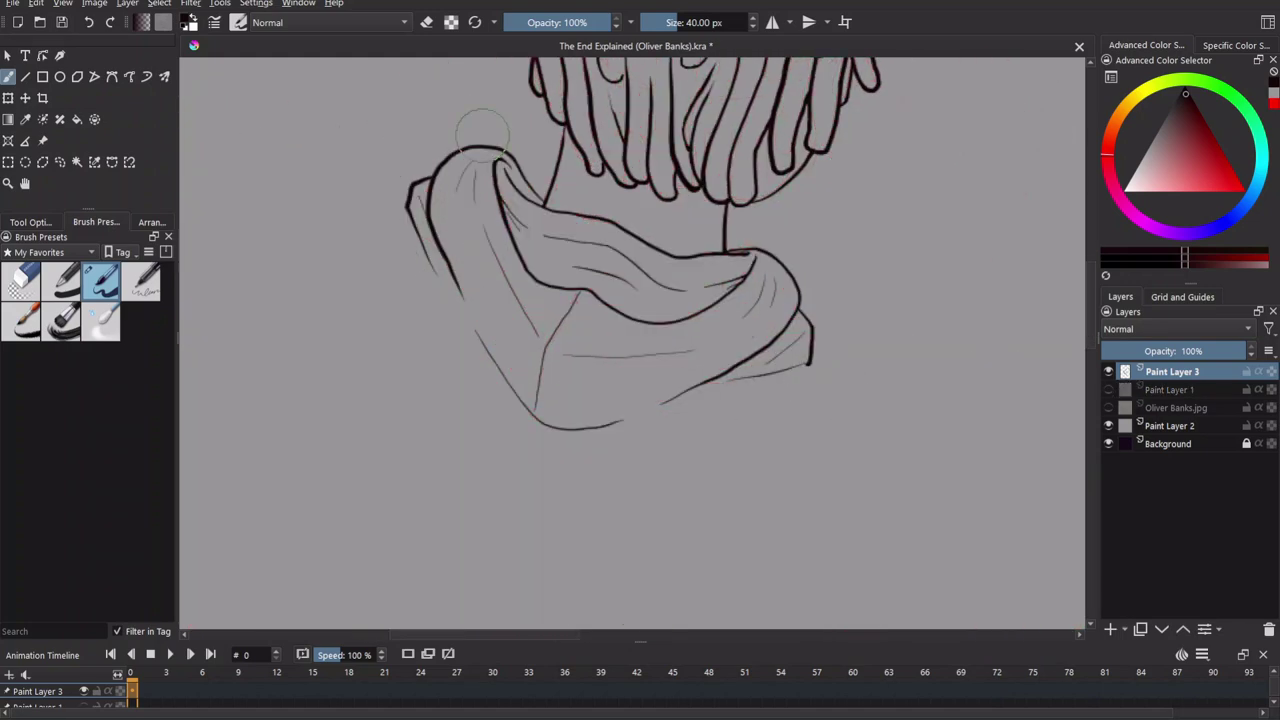
With the red sketch visible, ink the shoulder's top edge and lines down the arm.
left_click(1108, 389)
left_click_drag(530, 285, 802, 293)
mouse_move(693, 225)
left_mouse_down()
mouse_move(506, 238)
mouse_move(434, 298)
left_mouse_up()
left_click_drag(434, 298, 594, 108)
left_click_drag(600, 78, 488, 416)
left_click_drag(666, 246, 631, 408)
left_click_drag(705, 328, 665, 243)
left_click_drag(648, 168, 582, 438)
Undo the misplaced line and redraw a long black line down the arm.
scroll(582, 438, "down", 3)
scroll(660, 128, "up", 3)
key("ctrl+z")
mouse_move(655, 125)
left_mouse_down()
mouse_move(632, 240)
mouse_move(480, 626)
left_mouse_up()
left_click_drag(634, 407, 717, 77)
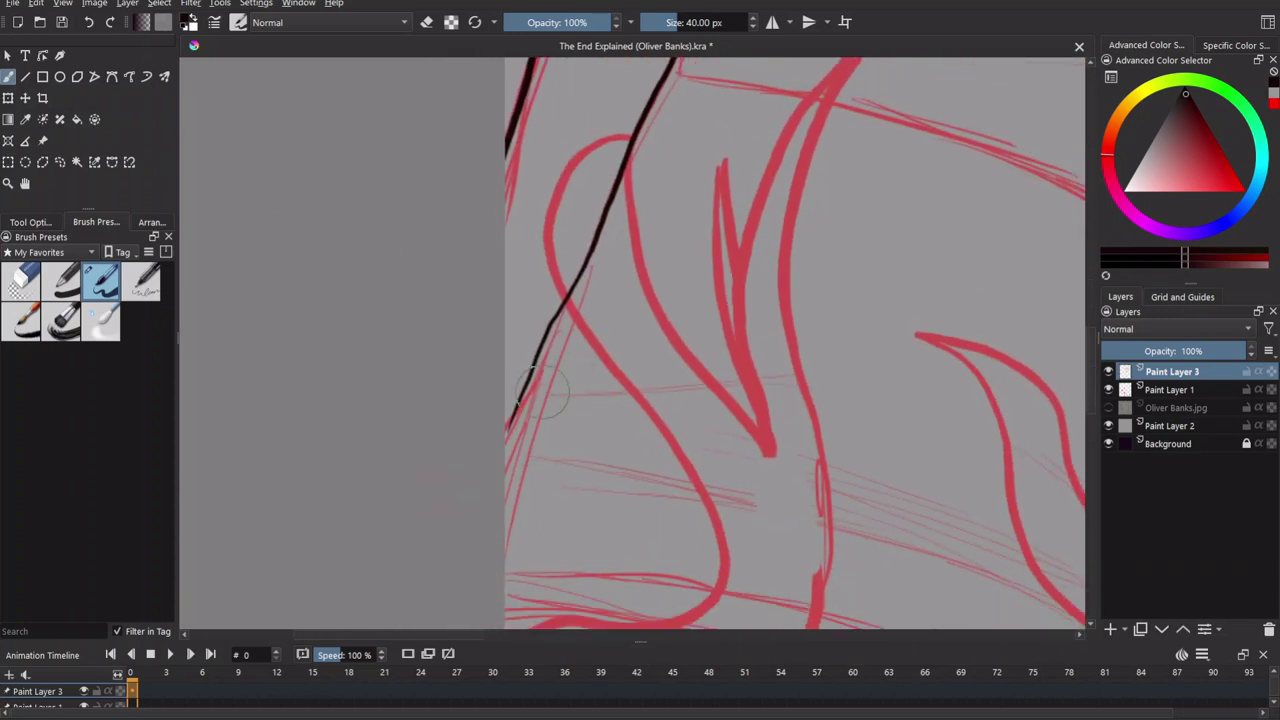
mouse_move(675, 414)
left_mouse_down()
mouse_move(586, 234)
mouse_move(580, 455)
mouse_move(686, 491)
mouse_move(660, 514)
mouse_move(660, 340)
left_mouse_up()
Extend the black ink line down the body, curving it along the bottom.
mouse_move(716, 302)
left_mouse_down()
mouse_move(851, 434)
mouse_move(866, 552)
left_mouse_up()
left_click_drag(951, 429, 856, 106)
left_click_drag(768, 215, 776, 576)
mouse_move(776, 576)
left_mouse_down()
mouse_move(783, 166)
mouse_move(774, 514)
mouse_move(726, 265)
mouse_move(708, 552)
left_mouse_up()
left_click_drag(757, 489, 745, 190)
mouse_move(737, 262)
left_mouse_down()
mouse_move(727, 467)
mouse_move(566, 478)
left_mouse_up()
mouse_move(608, 254)
left_mouse_down()
mouse_move(620, 397)
mouse_move(638, 367)
left_mouse_up()
Ink vertical strokes down the left side of the body, undoing the last one.
left_click_drag(613, 108, 598, 576)
left_click_drag(600, 280, 625, 580)
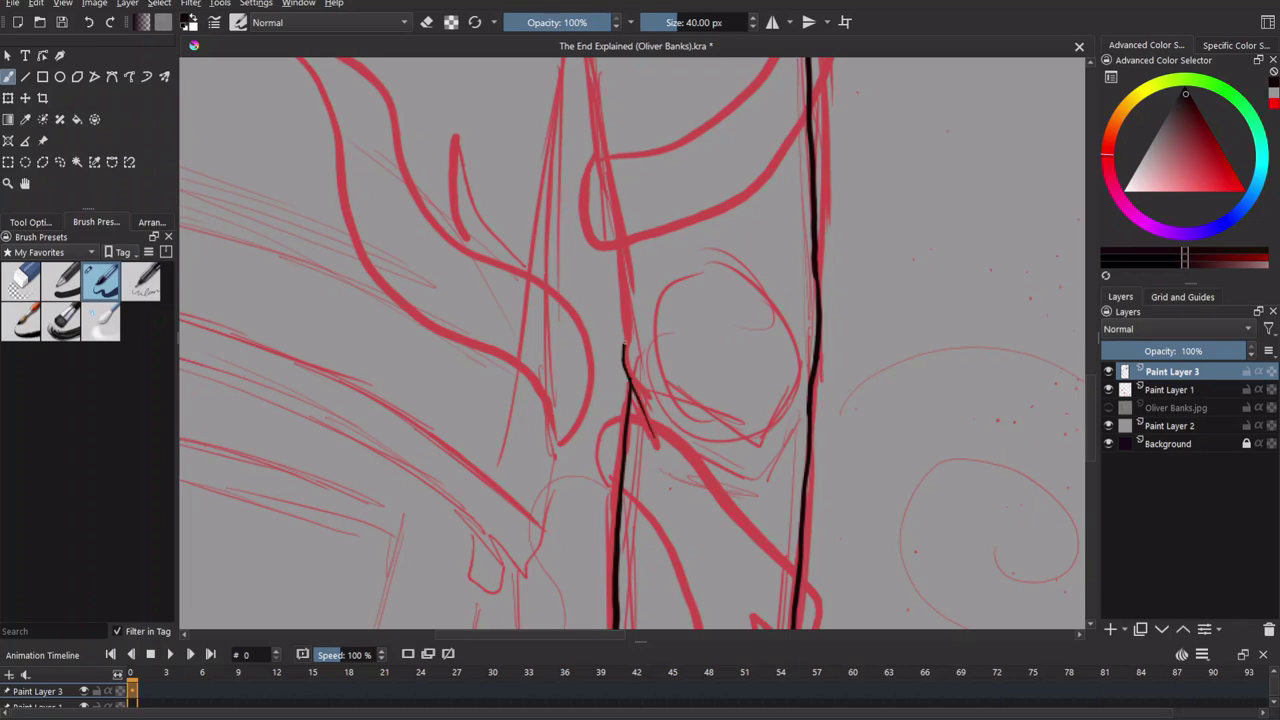
left_click_drag(625, 352, 665, 522)
mouse_move(623, 163)
left_mouse_down()
mouse_move(663, 485)
mouse_move(648, 330)
mouse_move(670, 478)
left_mouse_up()
key("ctrl+z")
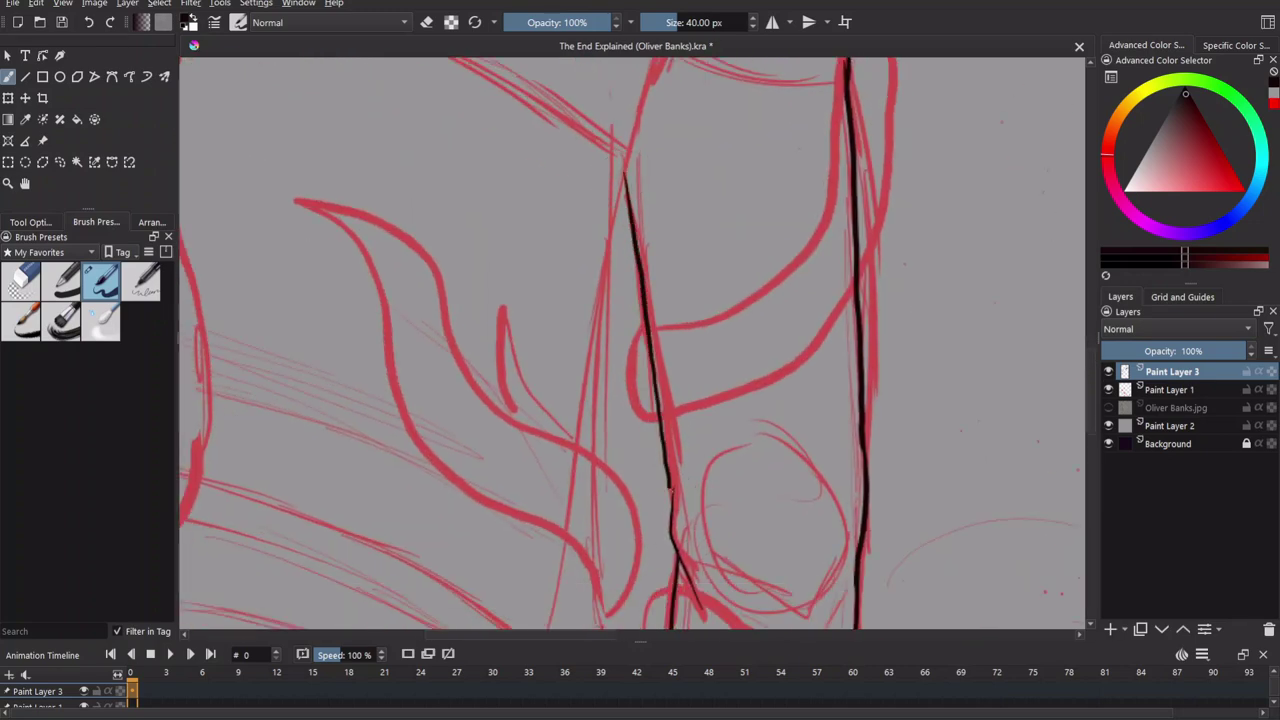
Check the ink with the sketch hidden, then ink the arm's lower edge and a parallel line.
left_click(1108, 389)
key("minus")
key("minus")
key("minus")
key("minus")
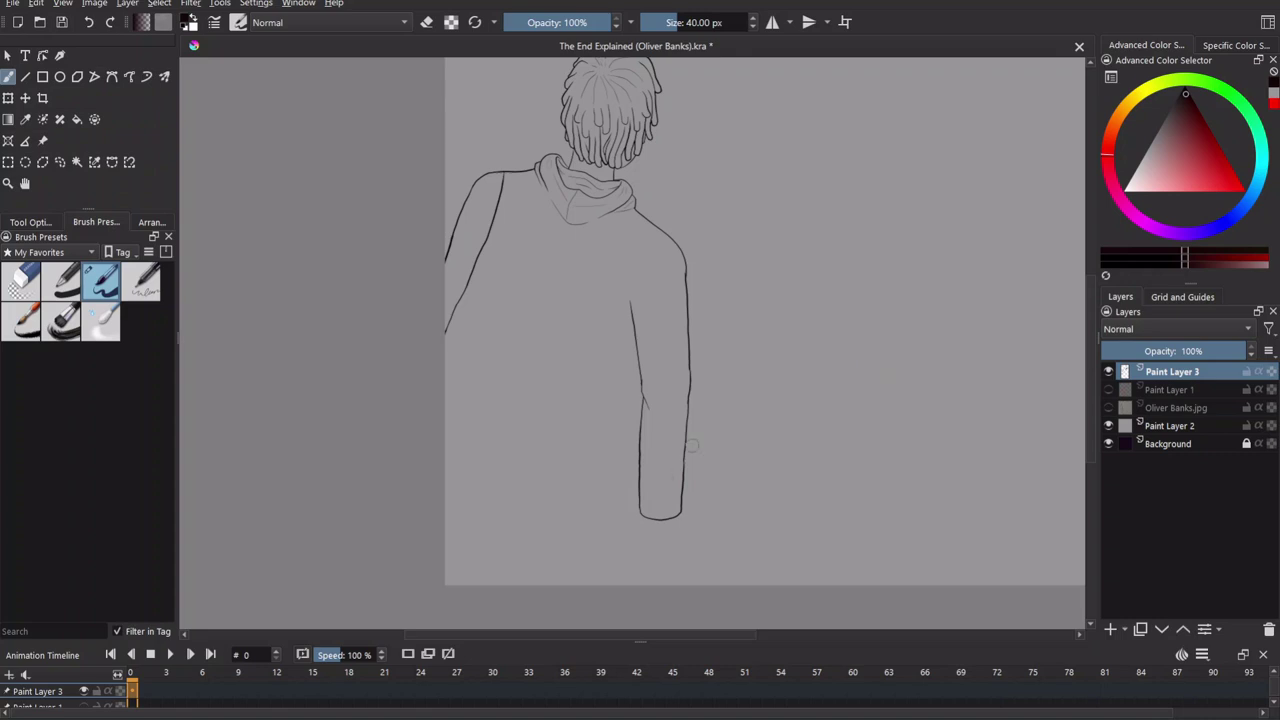
left_click(1108, 389)
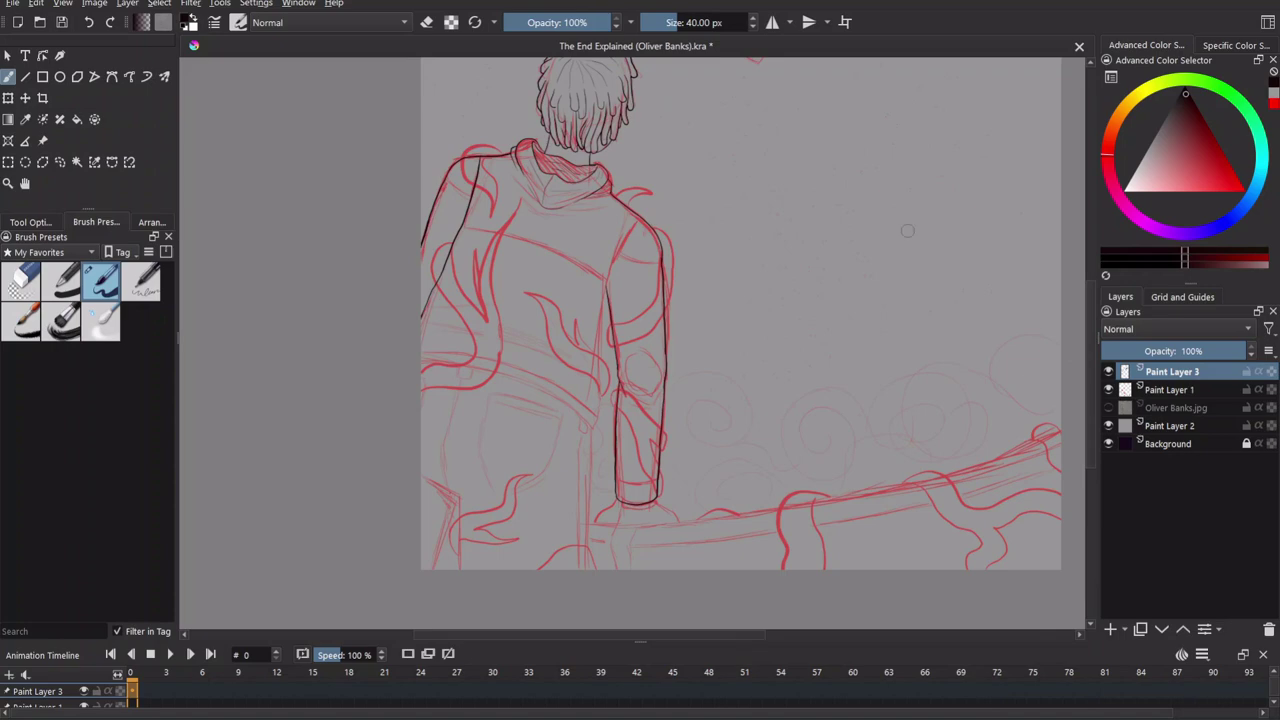
key("plus")
key("plus")
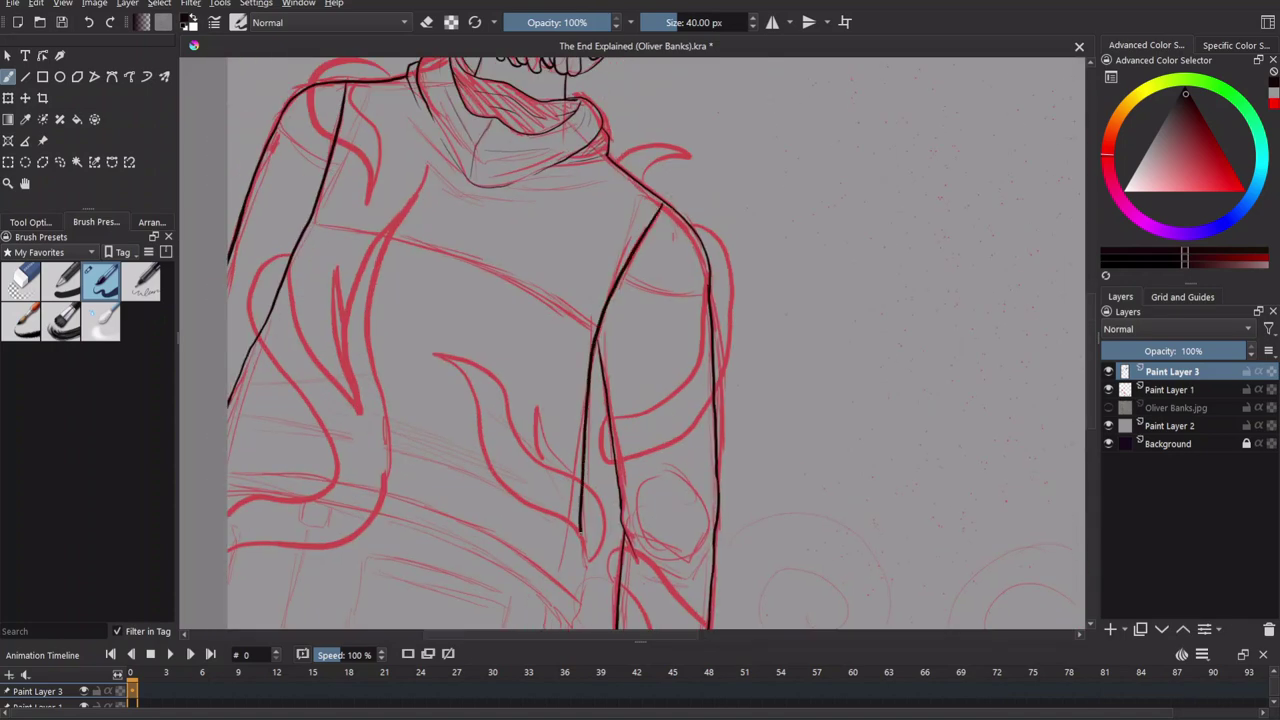
key("plus")
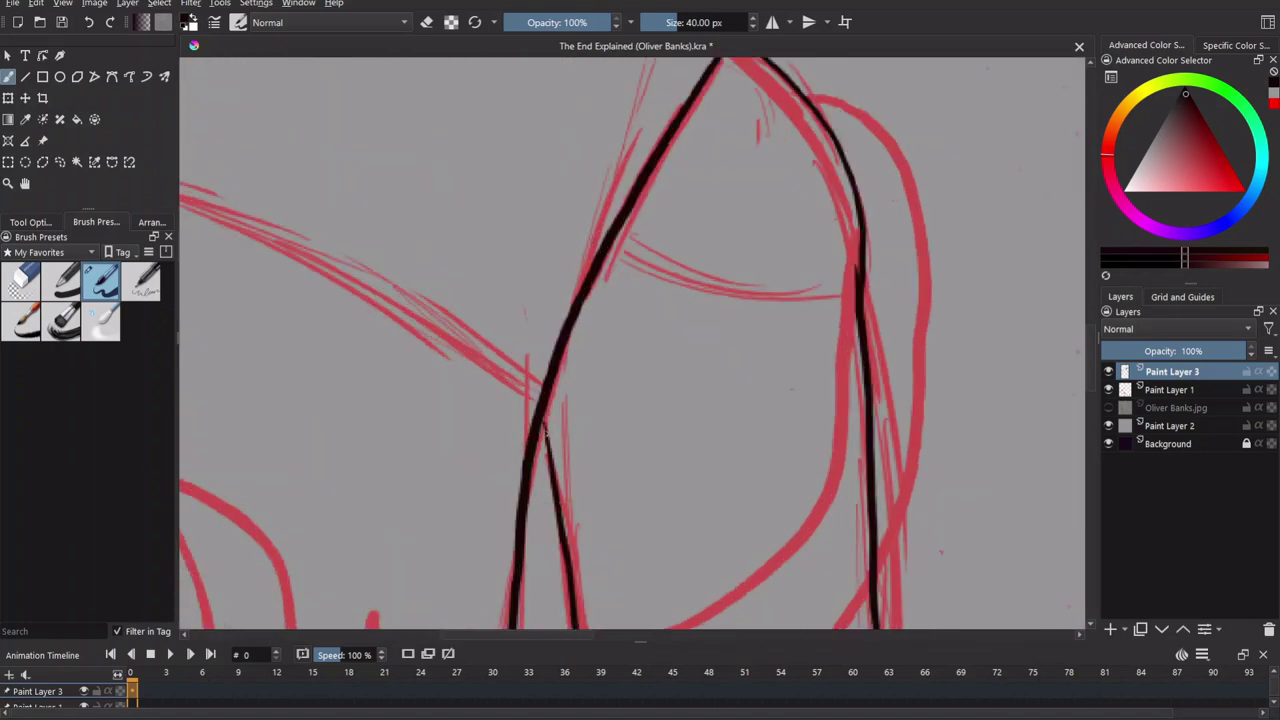
key("minus")
left_click(1108, 389)
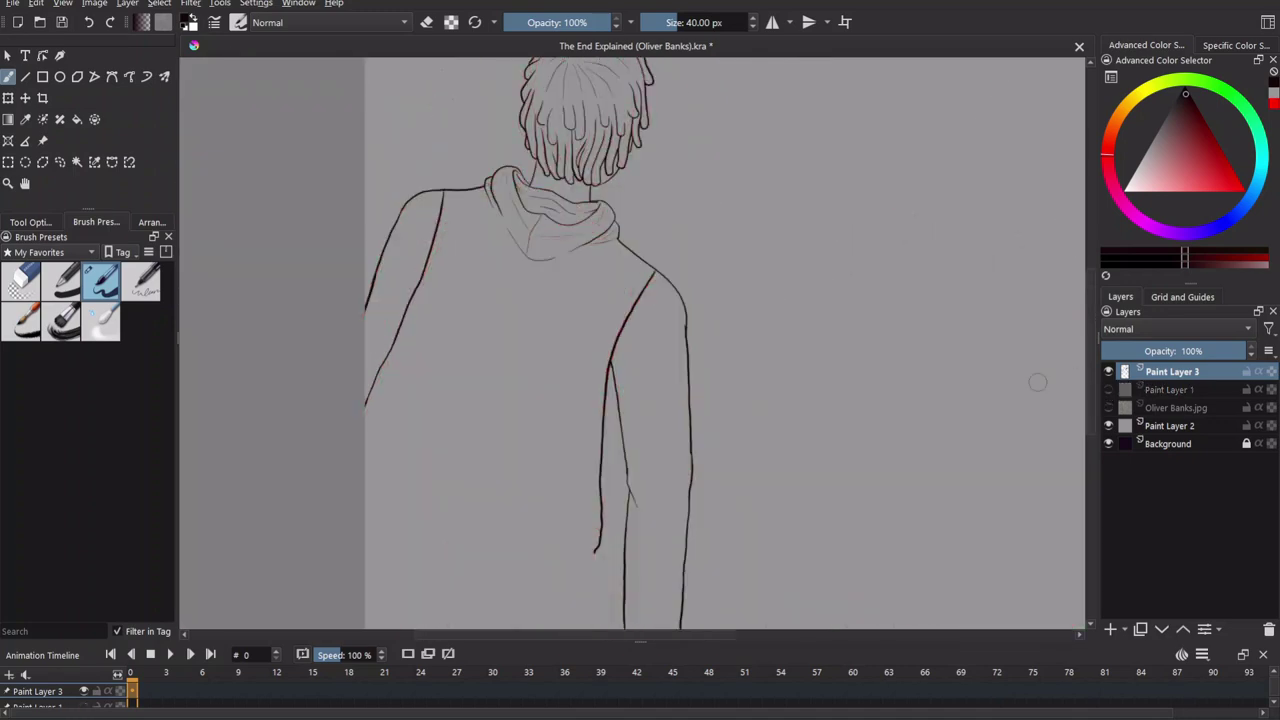
key("minus")
left_click(1108, 390)
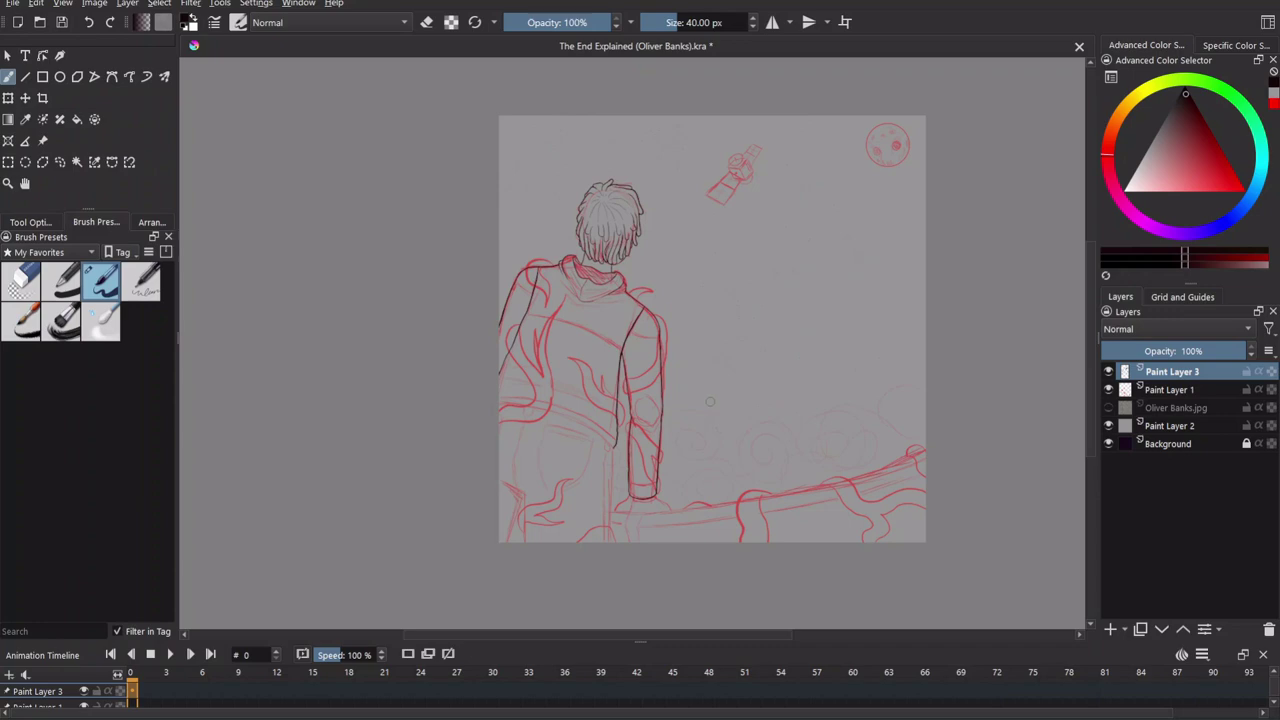
key("plus")
key("plus")
key("plus")
key("plus")
key("plus")
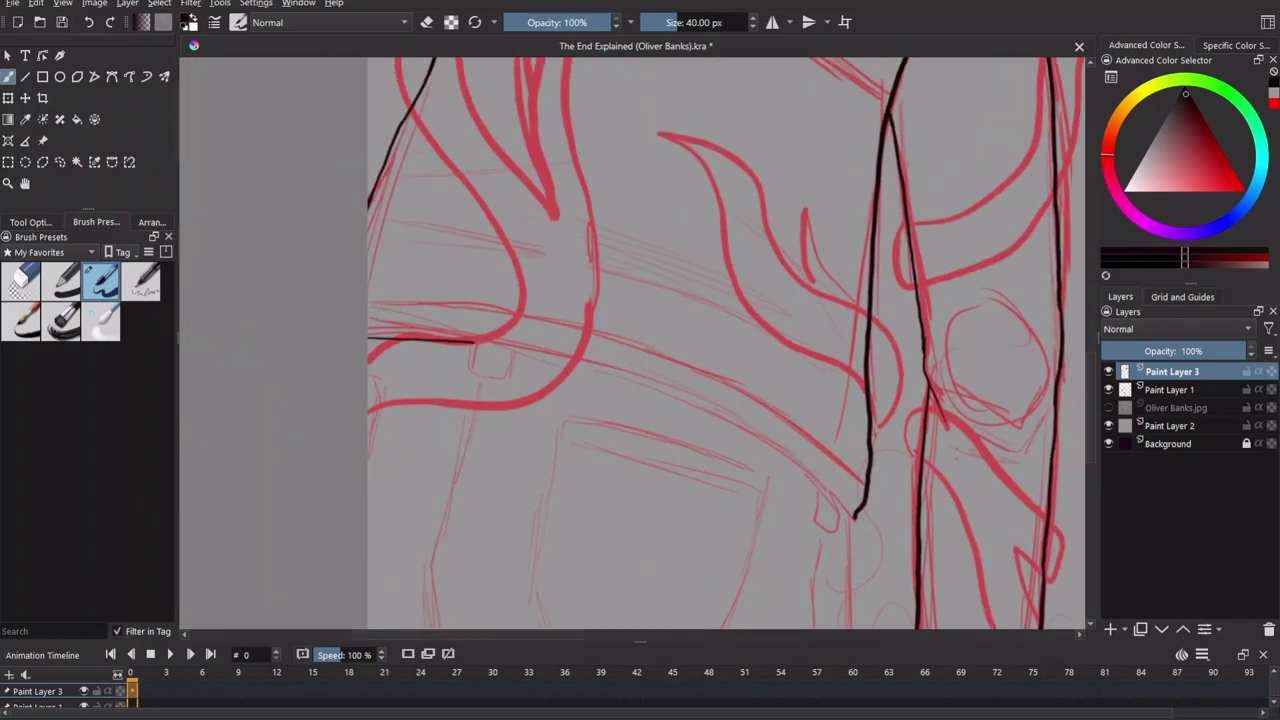
mouse_move(418, 337)
left_mouse_down()
mouse_move(608, 367)
mouse_move(767, 445)
mouse_move(855, 515)
left_mouse_up()
mouse_move(368, 297)
left_mouse_down()
mouse_move(518, 310)
mouse_move(843, 462)
mouse_move(666, 520)
mouse_move(803, 457)
mouse_move(751, 234)
mouse_move(867, 473)
mouse_move(714, 343)
mouse_move(700, 300)
left_mouse_up()
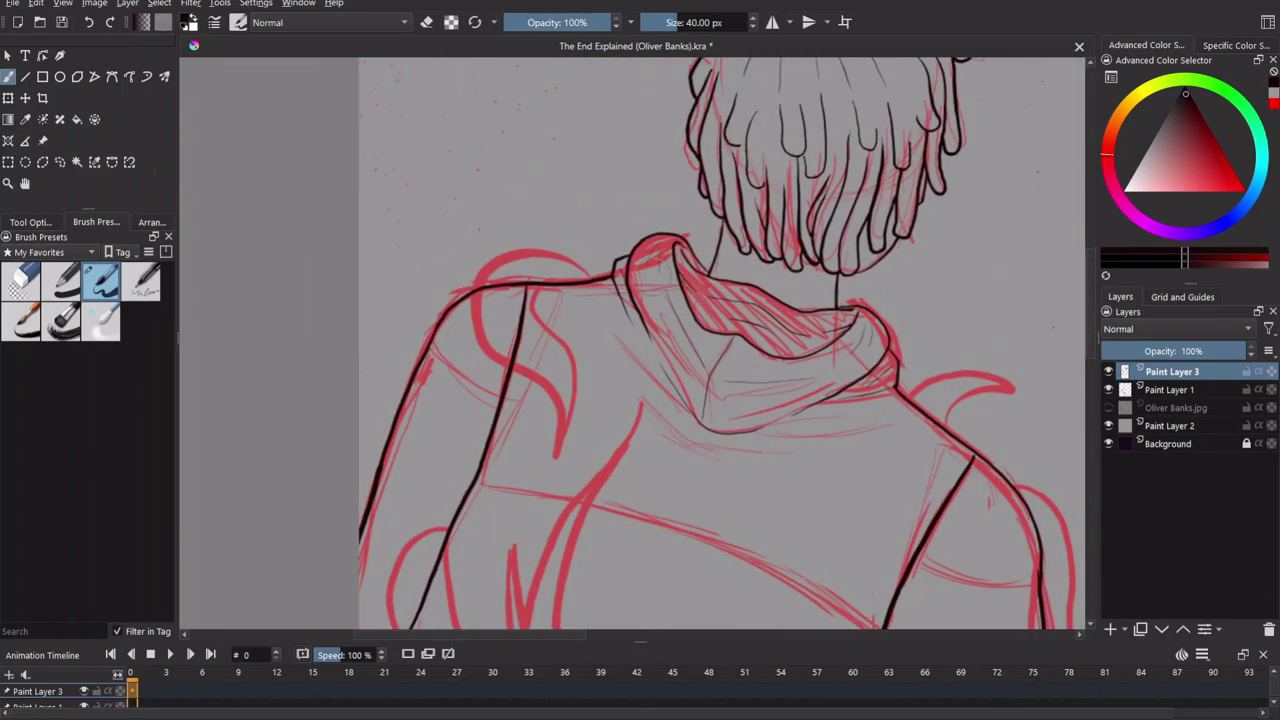
Zoom in on the hood collar and hair, and sample black from the existing ink.
key("plus")
key("plus")
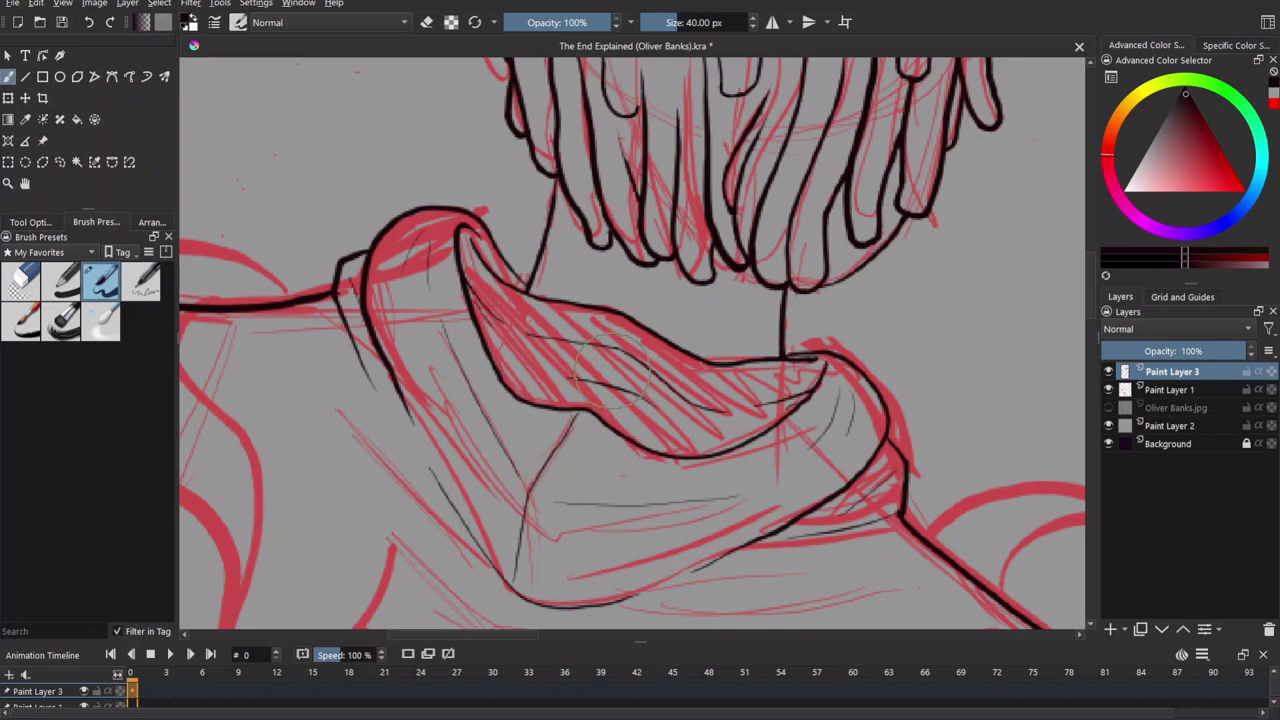
key("minus")
key("plus")
key("plus")
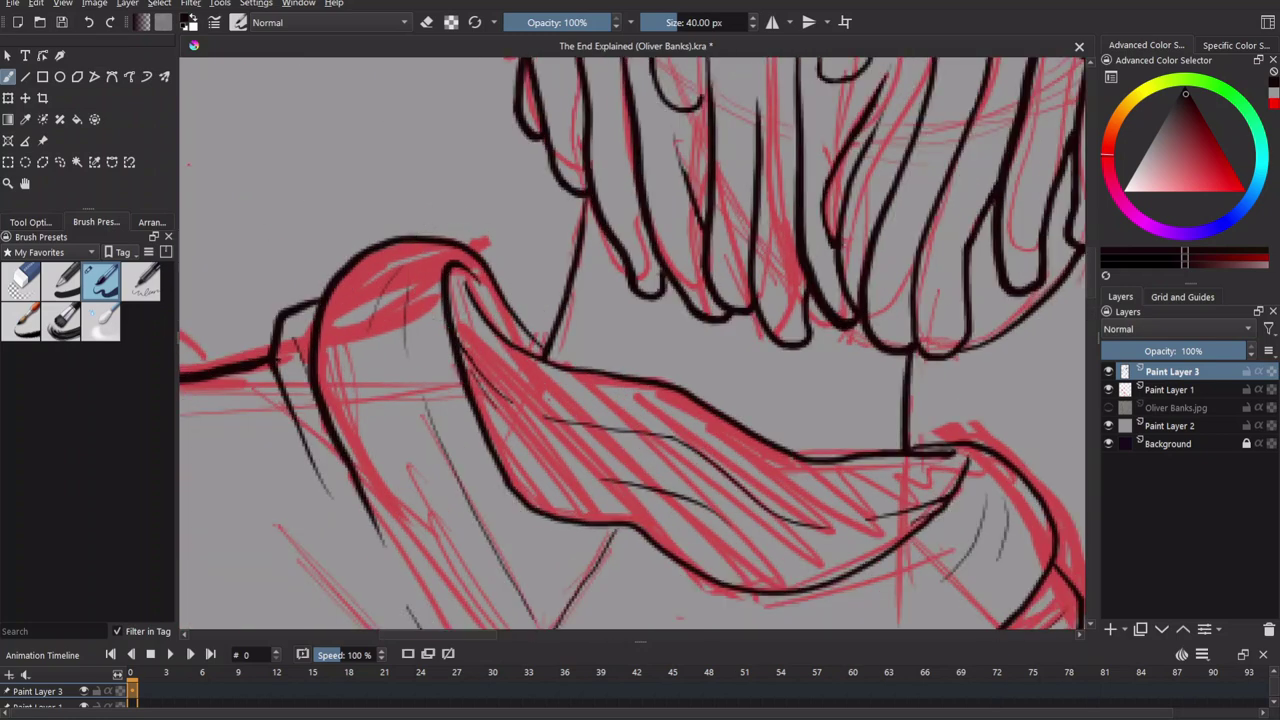
left_click_drag(465, 280, 355, 203)
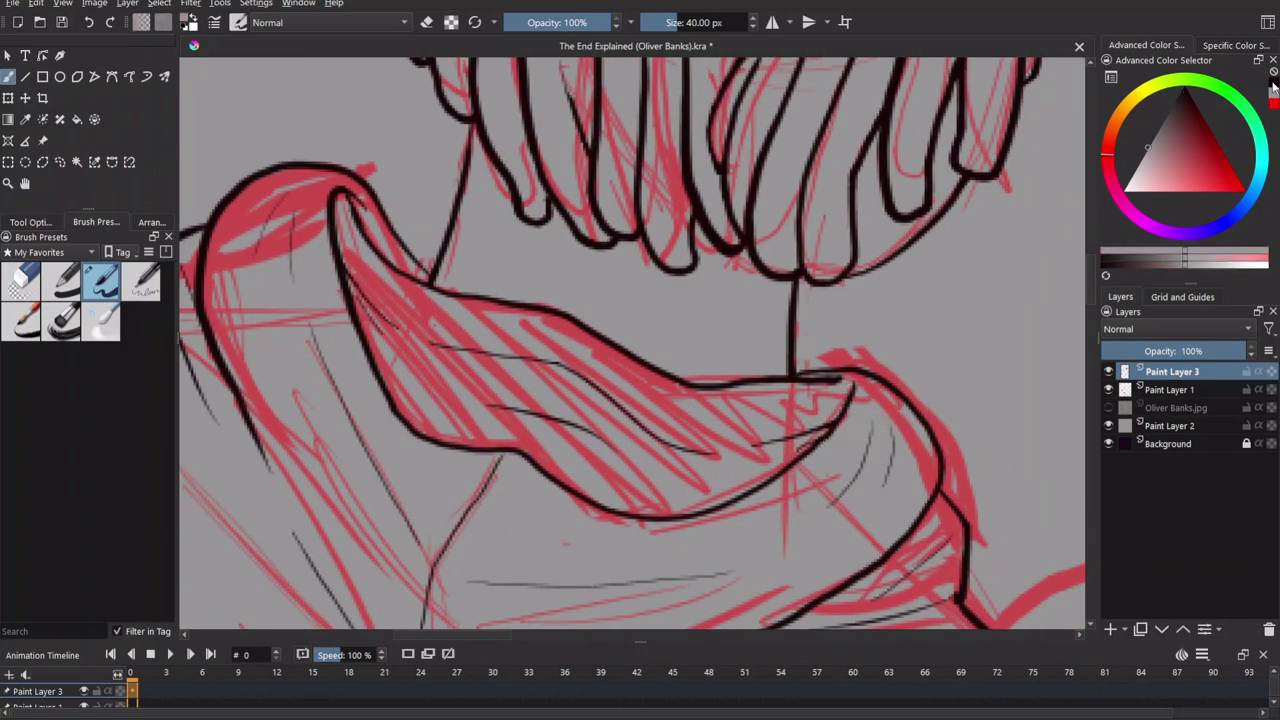
key("plus")
key("plus")
key("plus")
key("plus")
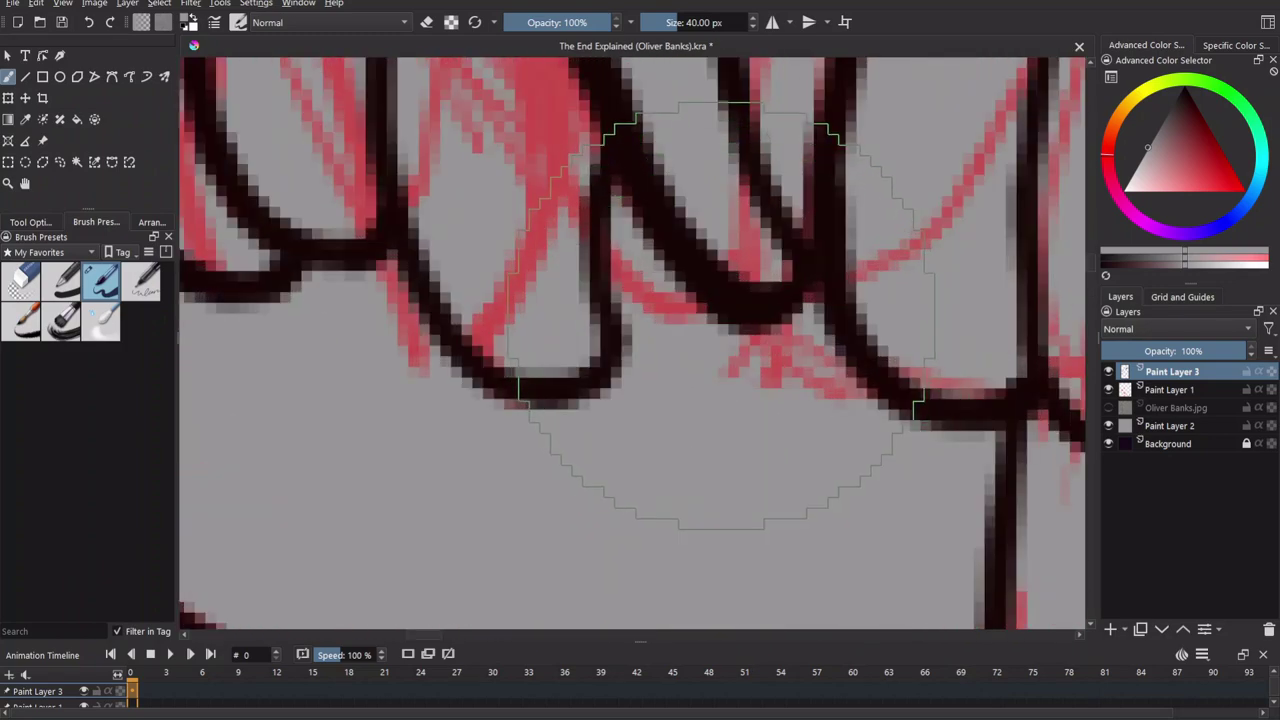
left_click(741, 292, "ctrl")
key("minus")
key("minus")
key("minus")
key("minus")
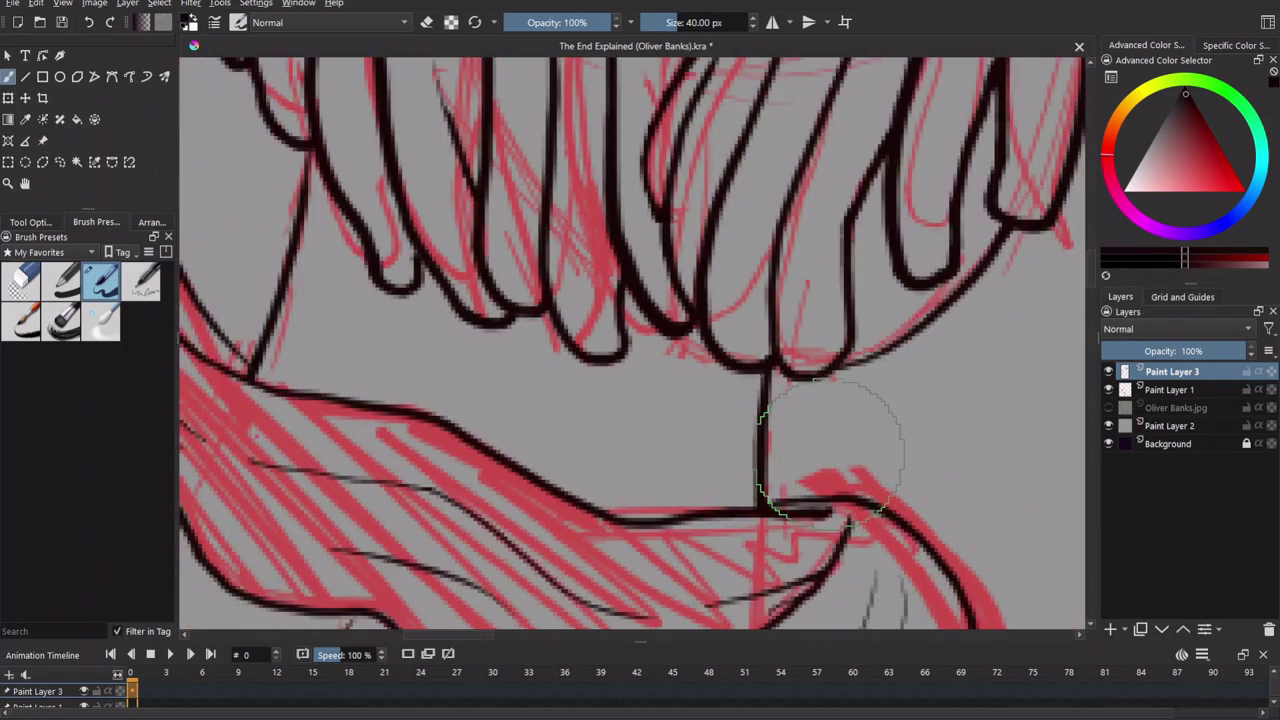
left_click_drag(520, 300, 895, 312)
Ink a black hair strand running down toward the collar.
mouse_move(505, 125)
left_mouse_down()
mouse_move(500, 175)
mouse_move(514, 308)
mouse_move(558, 432)
mouse_move(659, 548)
mouse_move(764, 562)
left_mouse_up()
mouse_move(829, 534)
left_mouse_down()
mouse_move(529, 334)
mouse_move(555, 378)
mouse_move(890, 398)
mouse_move(1025, 242)
mouse_move(1025, 224)
left_mouse_up()
scroll(1025, 224, "down", 5)
Hide the red sketch and erase the stray inner collar lines.
left_click(1109, 390)
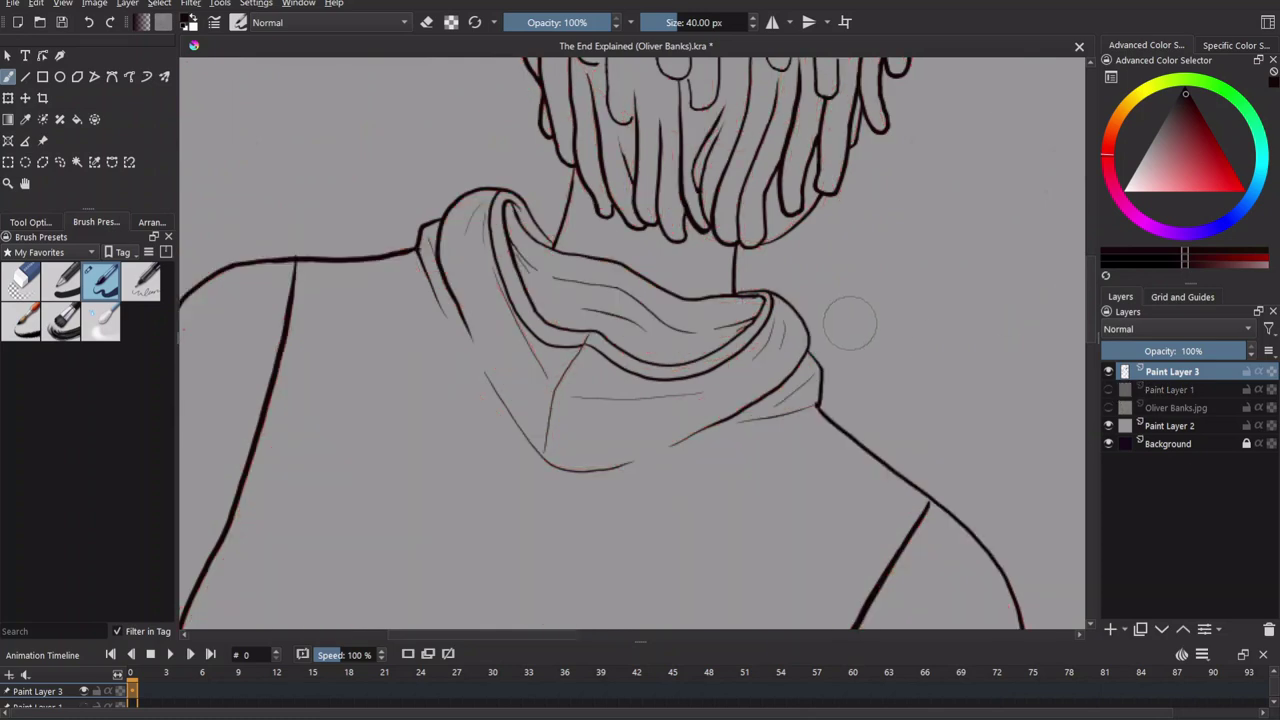
scroll(849, 324, "up", 5)
mouse_move(733, 305)
left_mouse_down()
mouse_move(777, 400)
mouse_move(560, 545)
left_mouse_up()
key("e")
left_click_drag(686, 350, 766, 205)
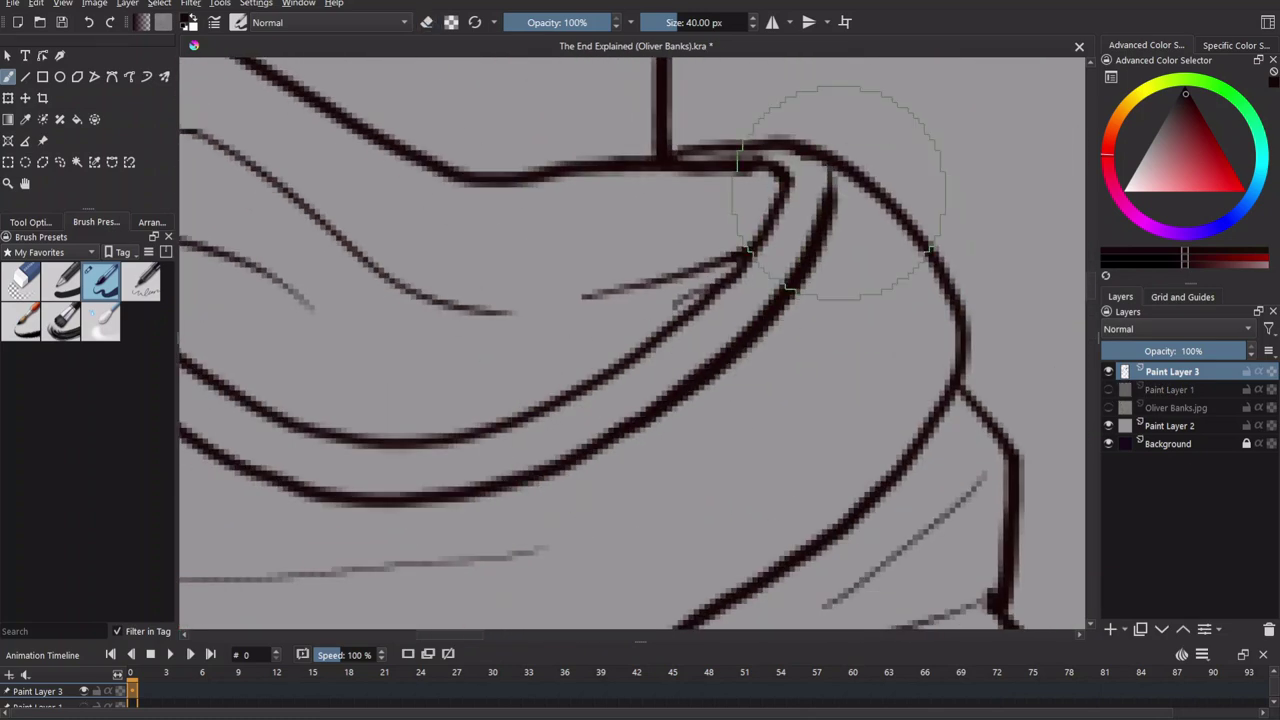
scroll(885, 330, "down", 8)
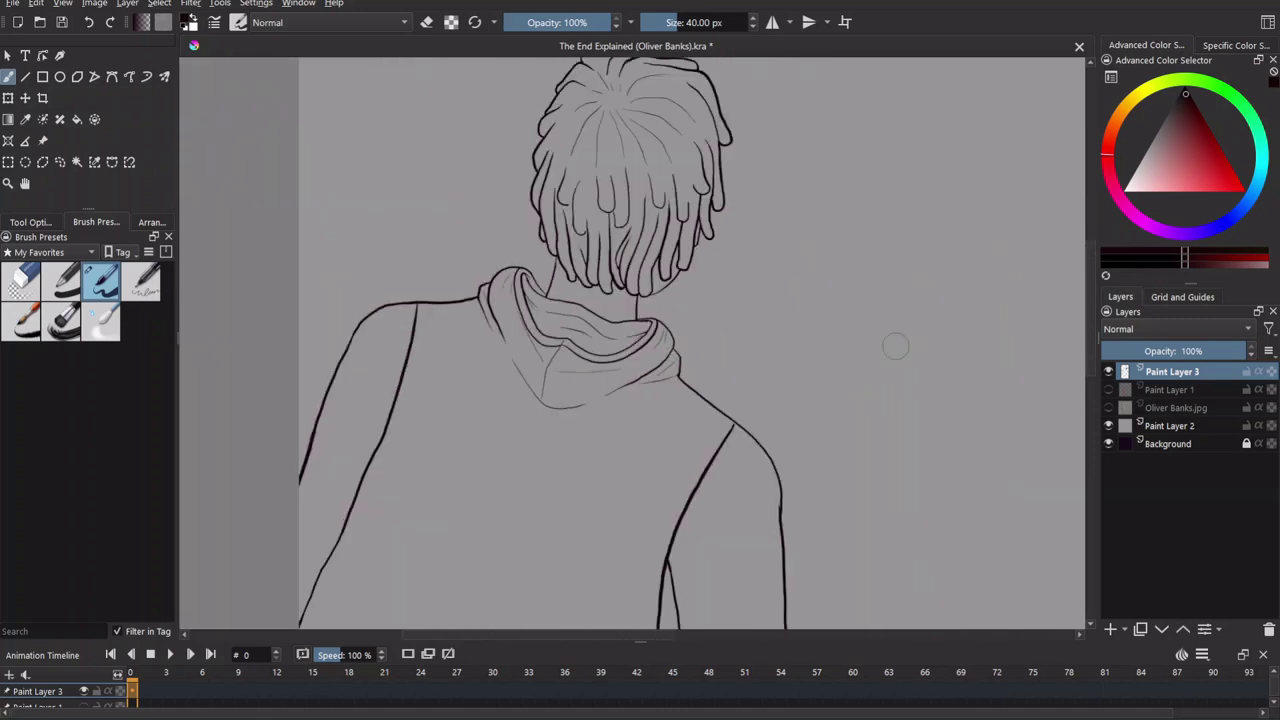
Pan over the hood and collar, and undo a faint test stroke across the sweater.
scroll(661, 489, "up", 5)
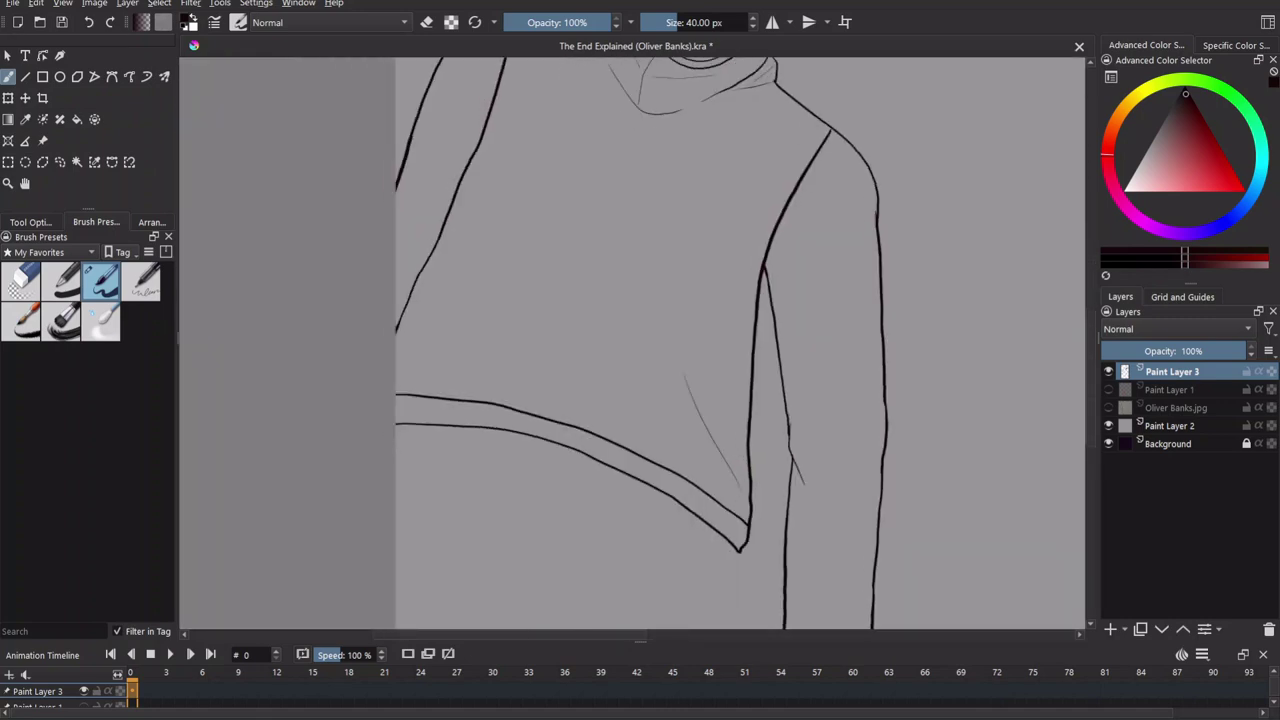
left_click_drag(555, 365, 613, 455)
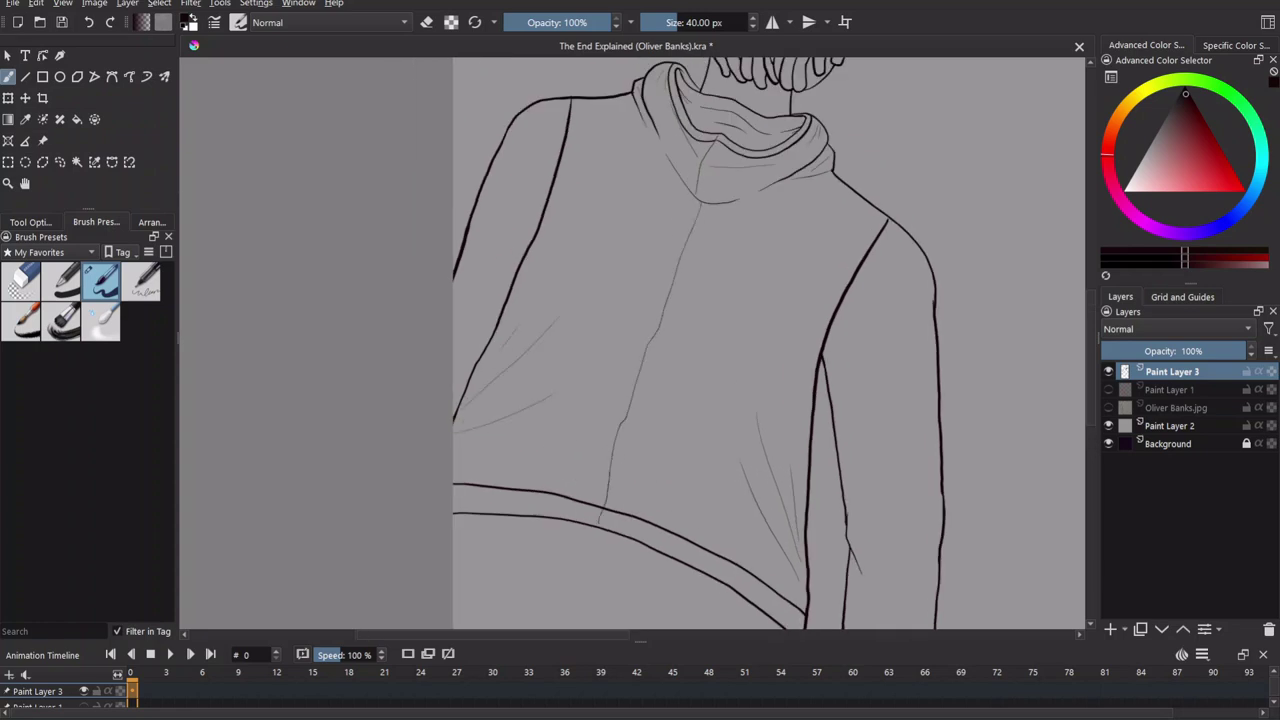
left_click_drag(560, 450, 550, 405)
left_click_drag(465, 406, 625, 398)
key("ctrl+z")
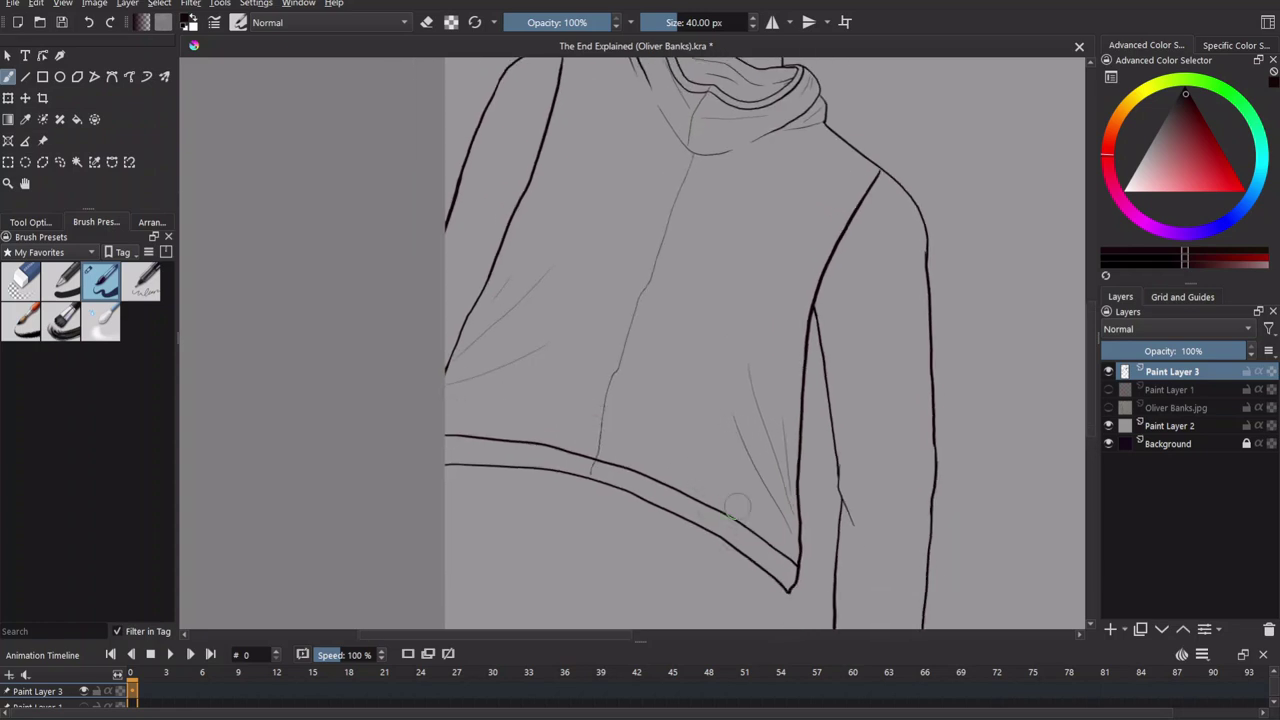
Scroll around the head, hair and inked sweater back to inspect the line art.
left_click_drag(498, 428, 474, 548)
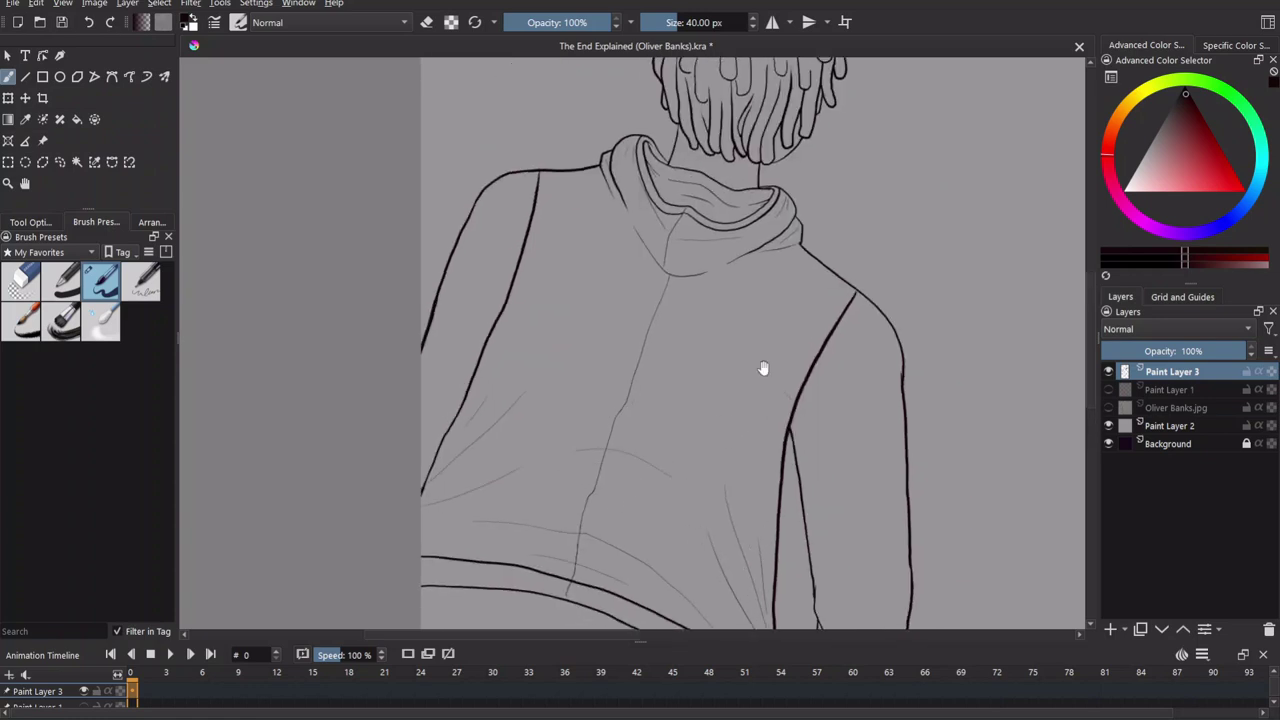
scroll(766, 477, "right", 4)
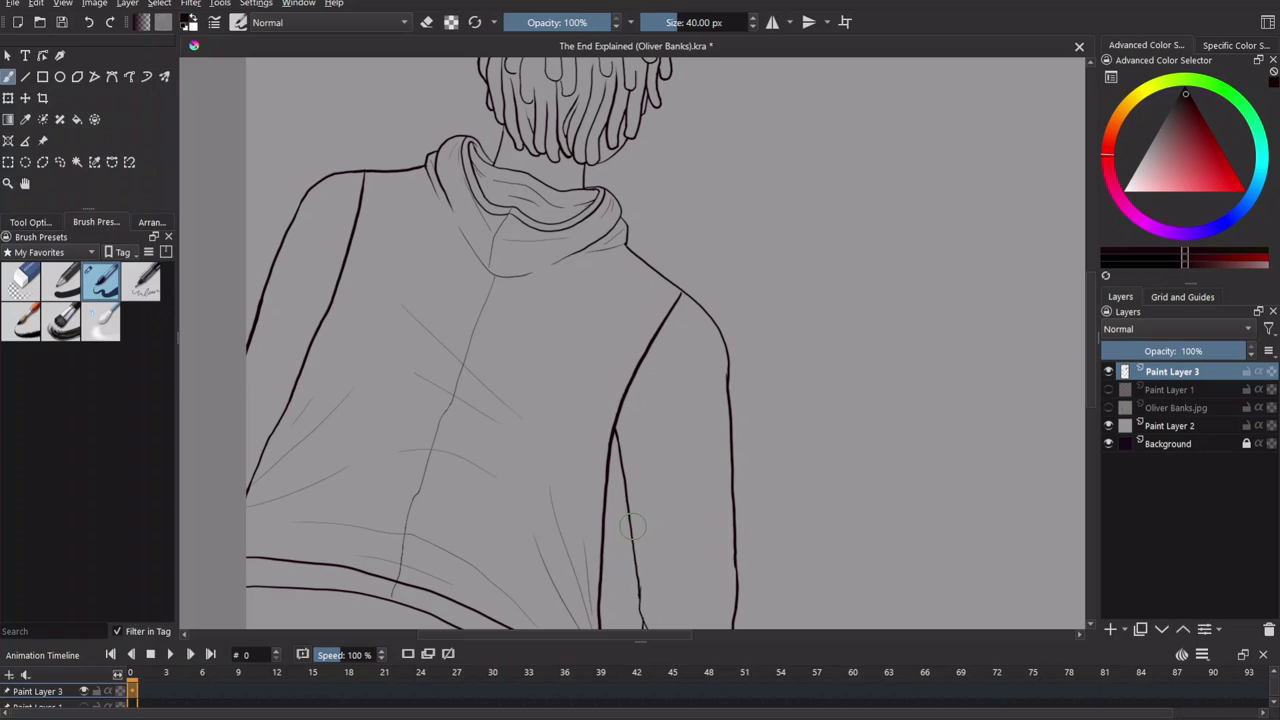
scroll(607, 467, "up", 3)
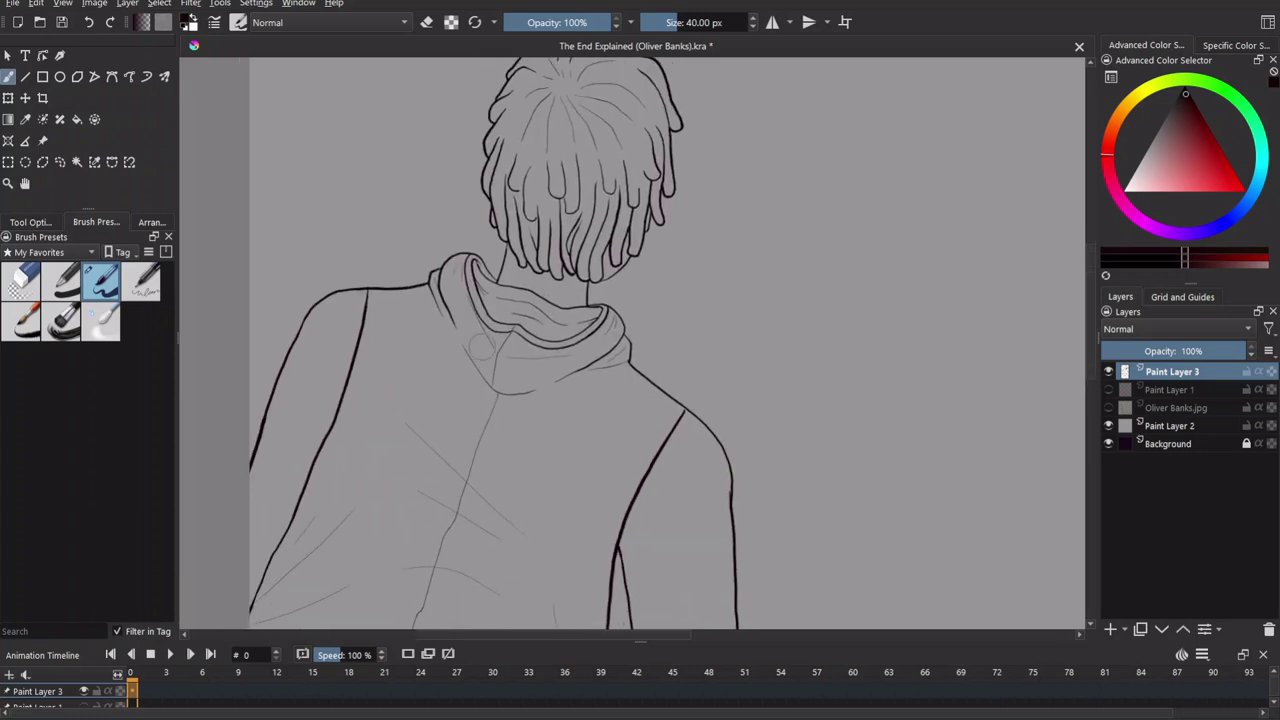
scroll(620, 477, "down", 6, "ctrl")
scroll(633, 421, "up", 3, "ctrl")
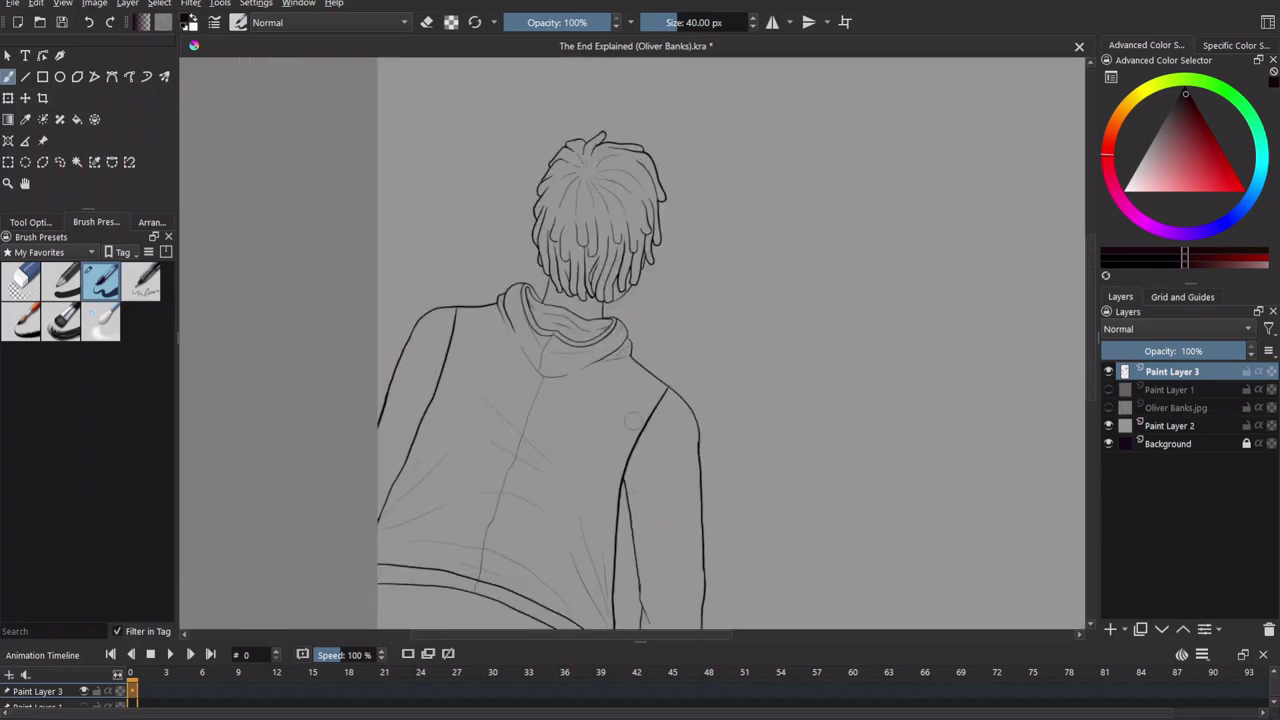
scroll(633, 421, "up", 1, "ctrl")
scroll(663, 217, "down", 2)
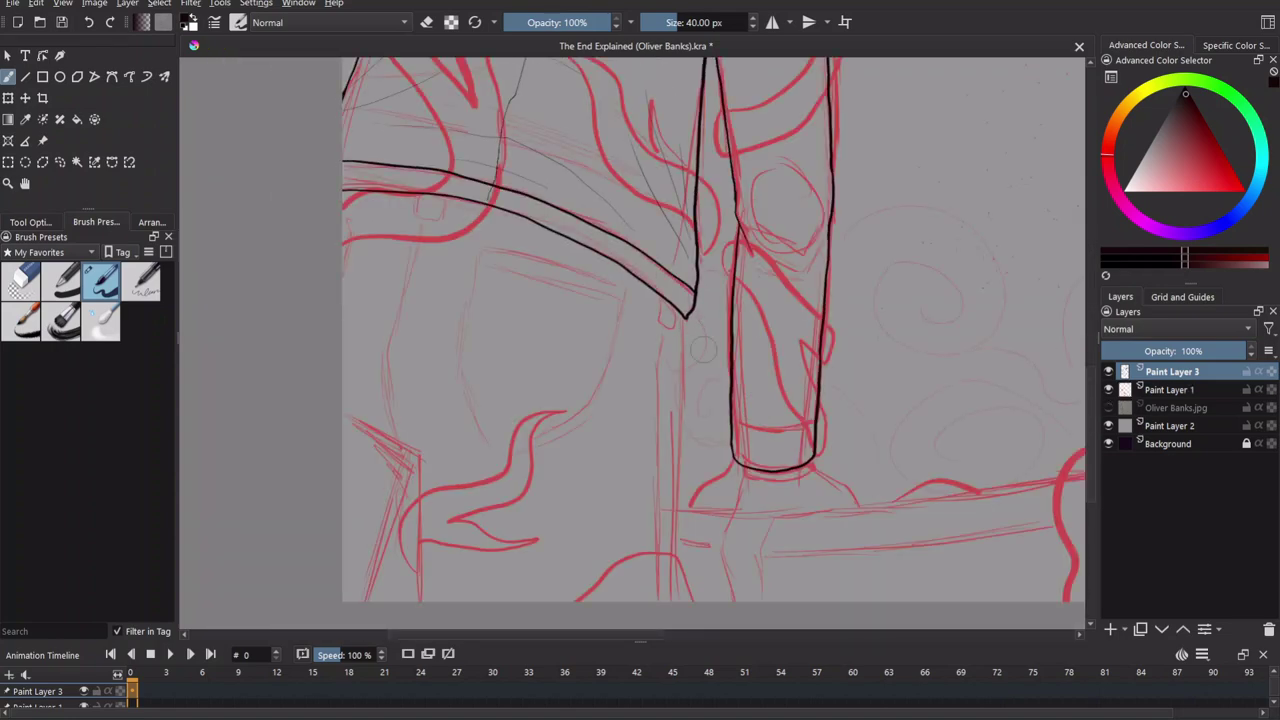
scroll(703, 349, "up", 3, "ctrl")
Ink a long vertical black line down to the canvas bottom, redrawing misplaced parts.
scroll(651, 163, "up", 3)
mouse_move(700, 178)
left_mouse_down()
mouse_move(668, 532)
mouse_move(673, 272)
mouse_move(665, 356)
mouse_move(664, 598)
left_mouse_up()
key("ctrl+z")
left_click_drag(675, 533, 695, 275)
left_click_drag(683, 347, 686, 488)
key("ctrl+z")
left_click_drag(683, 375, 686, 488)
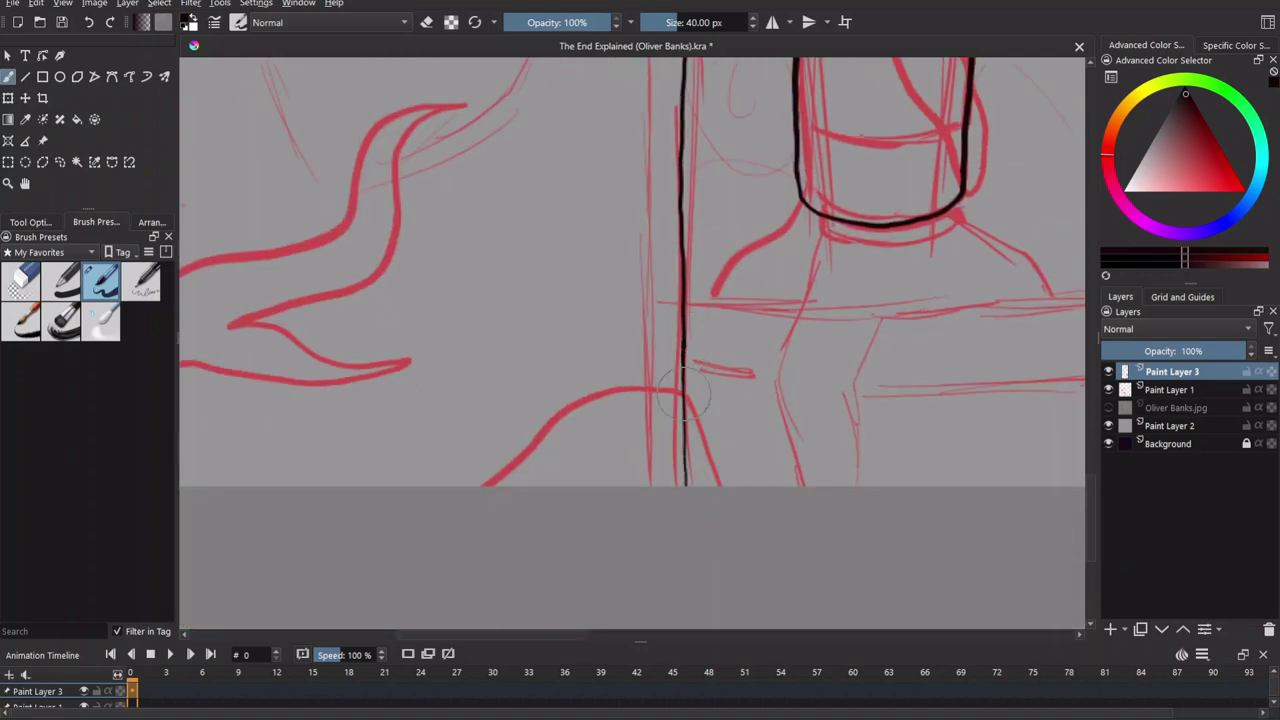
Hide the red sketch and ink a cornered line with a diagonal stroke at upper left.
left_click(1108, 389)
scroll(780, 306, "up", 2)
scroll(837, 534, "down", 5)
scroll(419, 257, "up", 6)
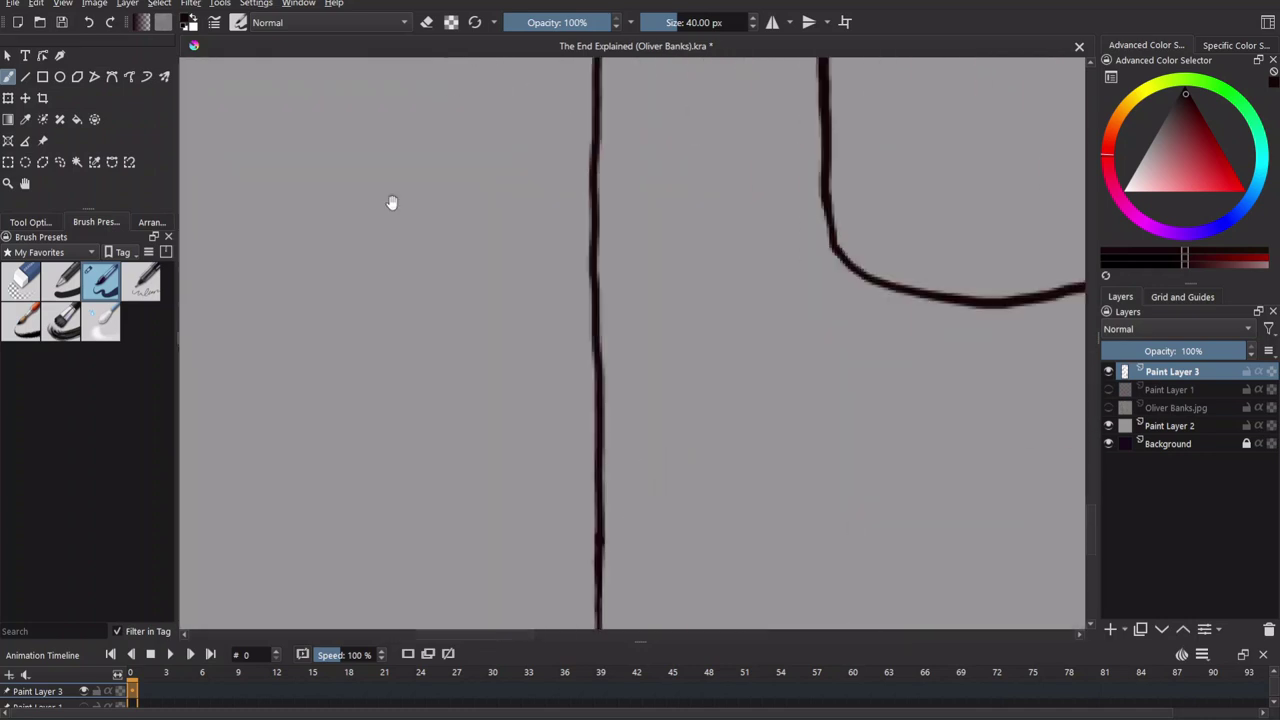
scroll(419, 257, "down", 1)
key("e")
key("e")
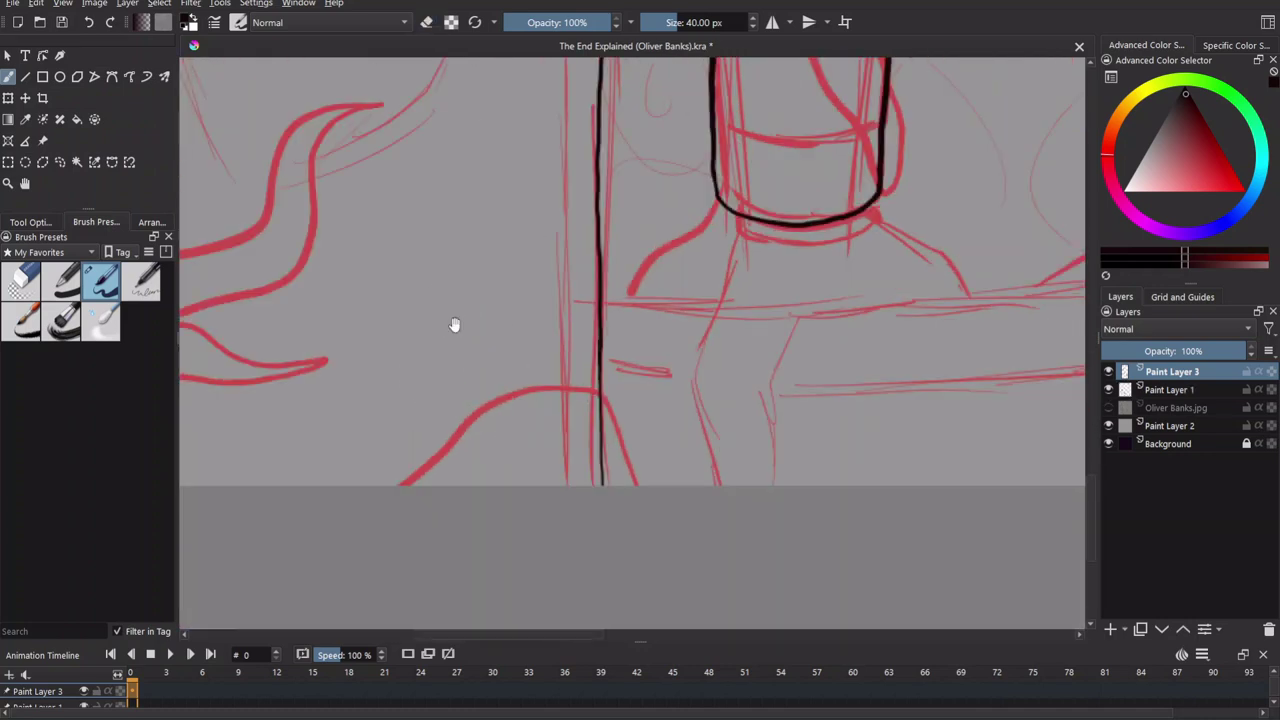
scroll(457, 329, "down", 2)
mouse_move(462, 214)
left_mouse_down()
mouse_move(600, 290)
mouse_move(620, 588)
left_mouse_up()
left_click_drag(608, 298, 527, 588)
scroll(529, 486, "up", 3)
Add short light strokes out from the corner, then undo the short vertical stroke.
left_click(1109, 389)
mouse_move(488, 391)
left_mouse_down()
mouse_move(559, 317)
mouse_move(563, 264)
left_mouse_up()
left_click_drag(577, 325, 696, 330)
left_click_drag(831, 420, 764, 510)
mouse_move(636, 408)
left_mouse_down()
mouse_move(760, 414)
mouse_move(808, 458)
left_mouse_up()
left_click(1109, 389)
mouse_move(883, 434)
left_mouse_down()
mouse_move(671, 380)
mouse_move(531, 363)
mouse_move(866, 473)
mouse_move(976, 475)
left_mouse_up()
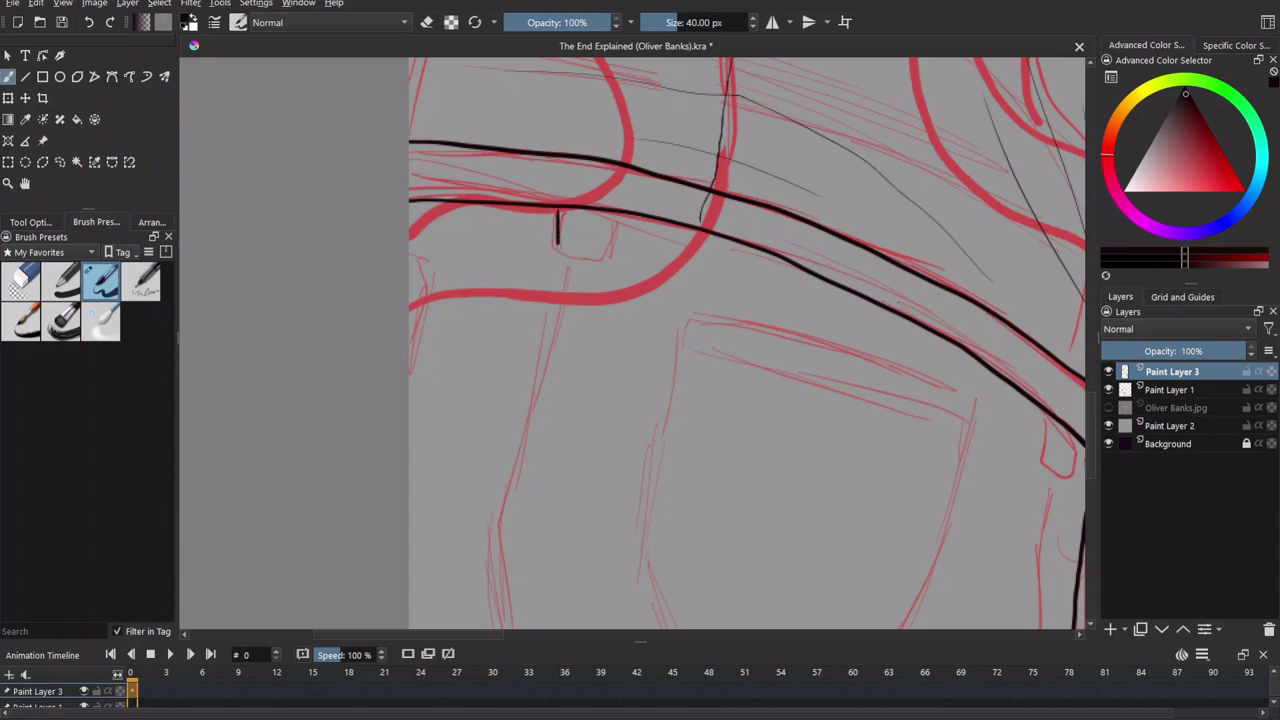
key("ctrl+z")
Ink a seam line up the jeans' left leg.
mouse_move(810, 345)
left_mouse_down()
mouse_move(751, 383)
mouse_move(680, 500)
mouse_move(711, 273)
mouse_move(760, 95)
left_mouse_up()
left_click_drag(736, 320, 740, 106)
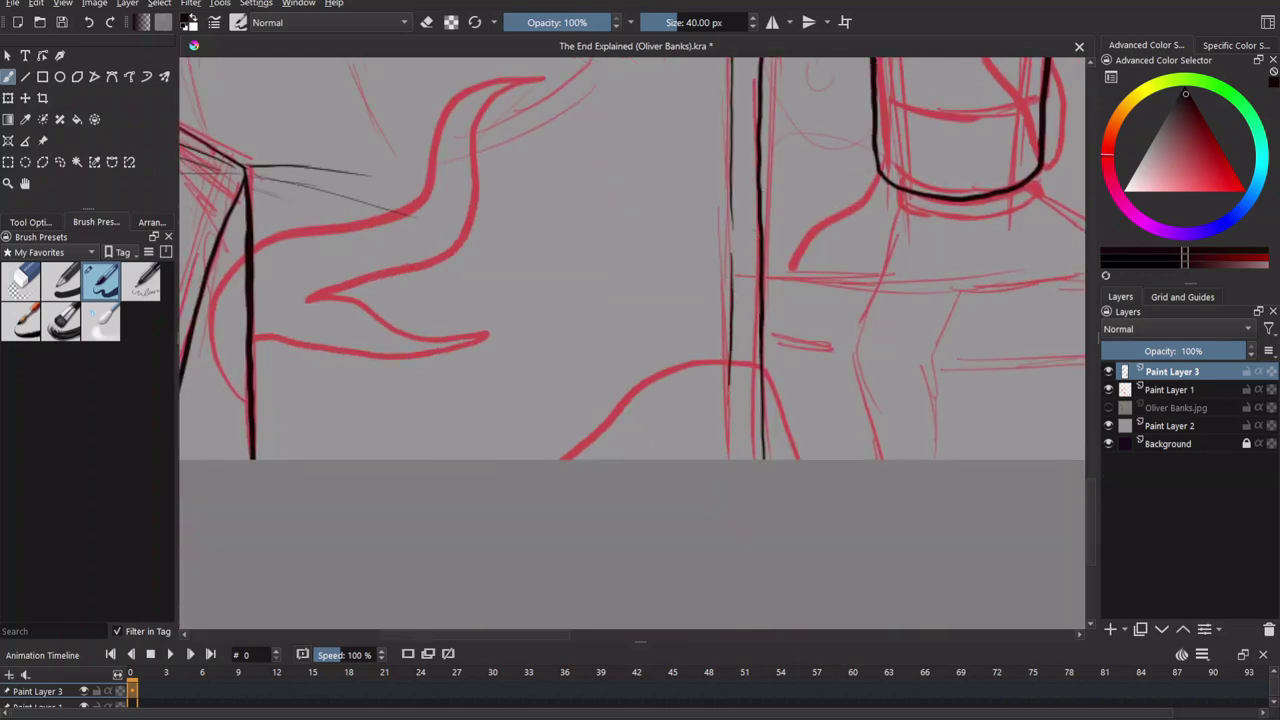
left_click_drag(766, 374, 786, 593)
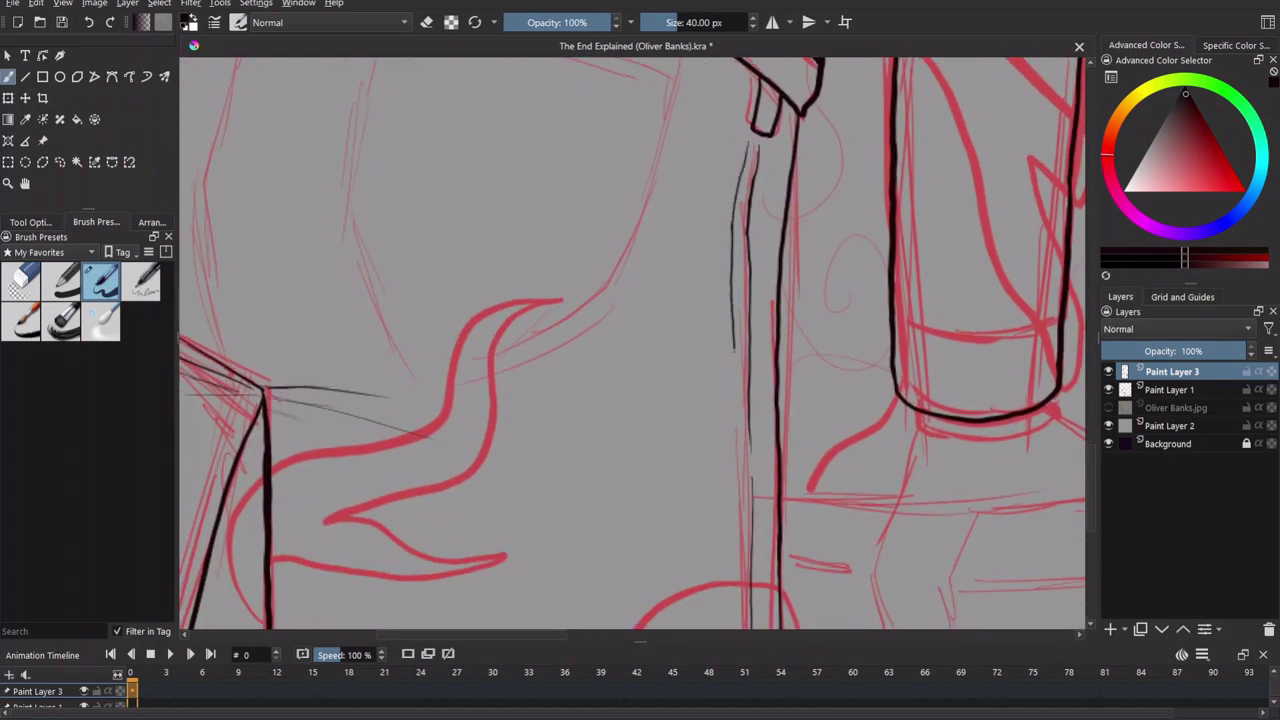
left_click_drag(769, 469, 790, 190)
left_click_drag(470, 166, 782, 283)
left_click_drag(436, 512, 530, 250)
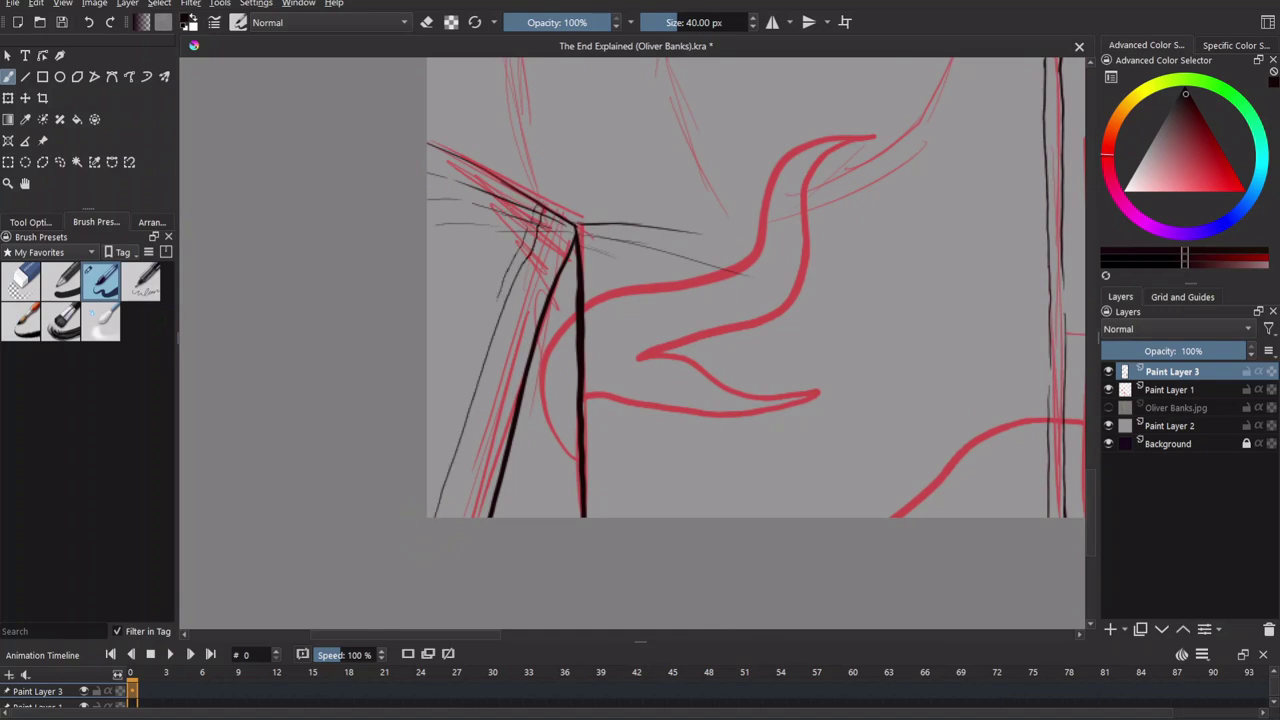
scroll(563, 466, "up", 6)
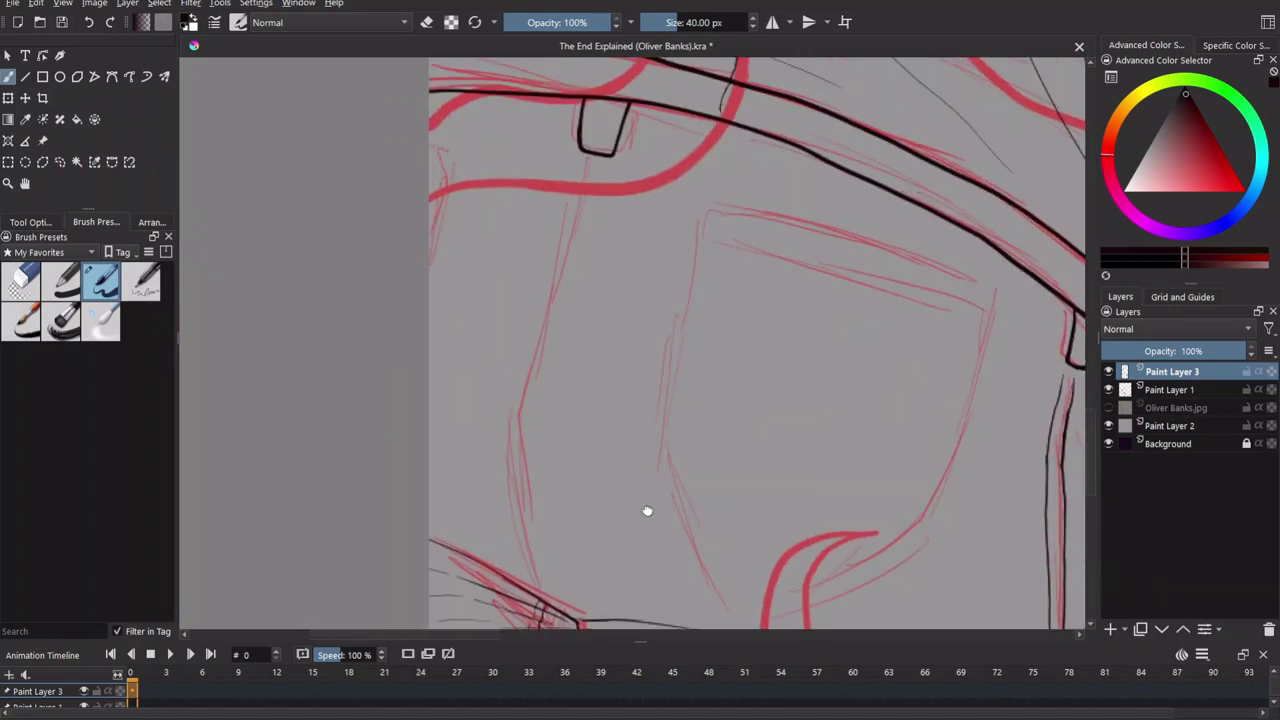
Ink the back pocket's side edge with two parallel lines, then hide the sketch.
left_click_drag(569, 167, 508, 421)
left_click_drag(572, 162, 497, 410)
key("e")
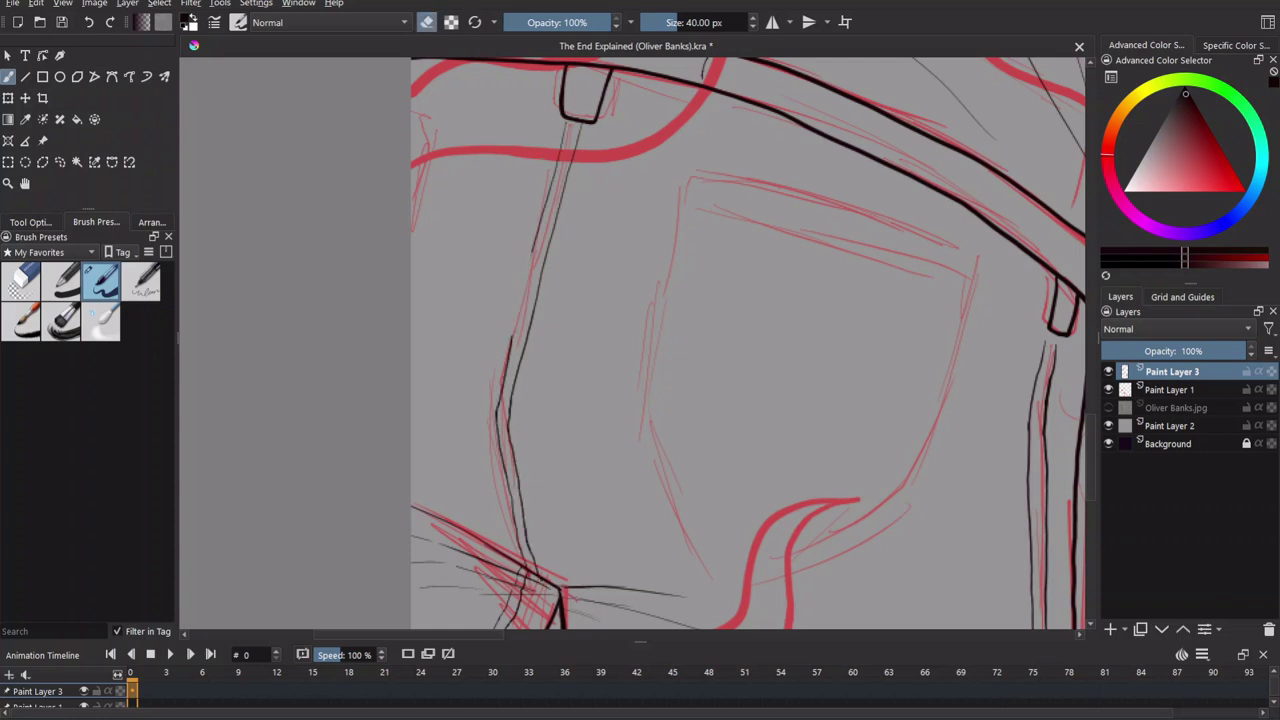
key("e")
scroll(877, 343, "down", 2)
left_click(1108, 389)
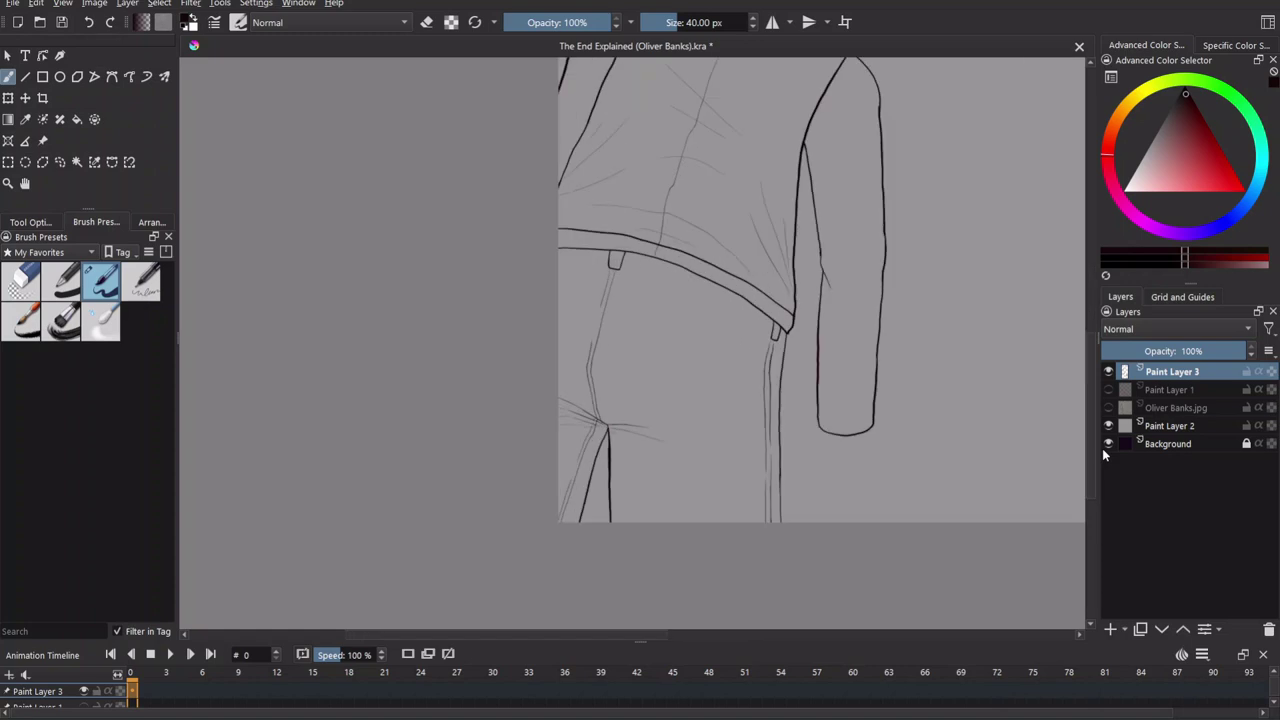
Undo the misplaced pocket line and redraw it slightly lower.
left_click(1108, 389)
key("e")
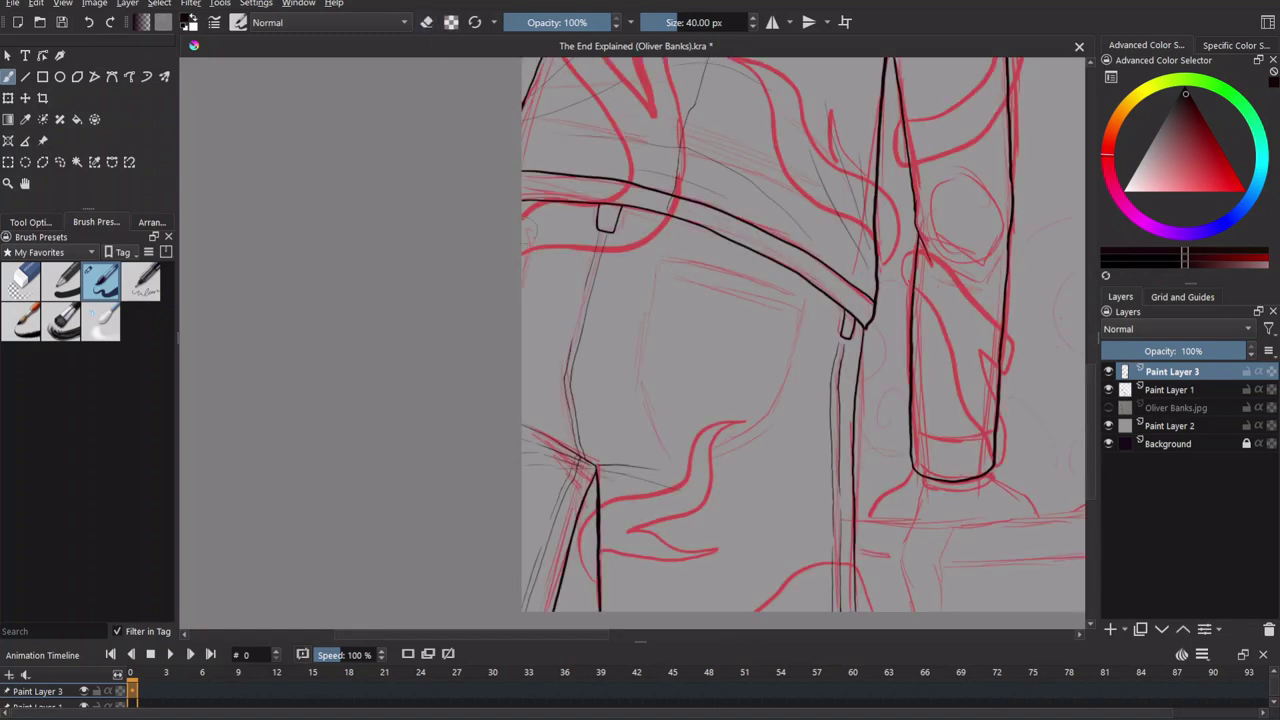
mouse_move(646, 313)
left_mouse_down()
mouse_move(614, 309)
mouse_move(566, 273)
left_mouse_up()
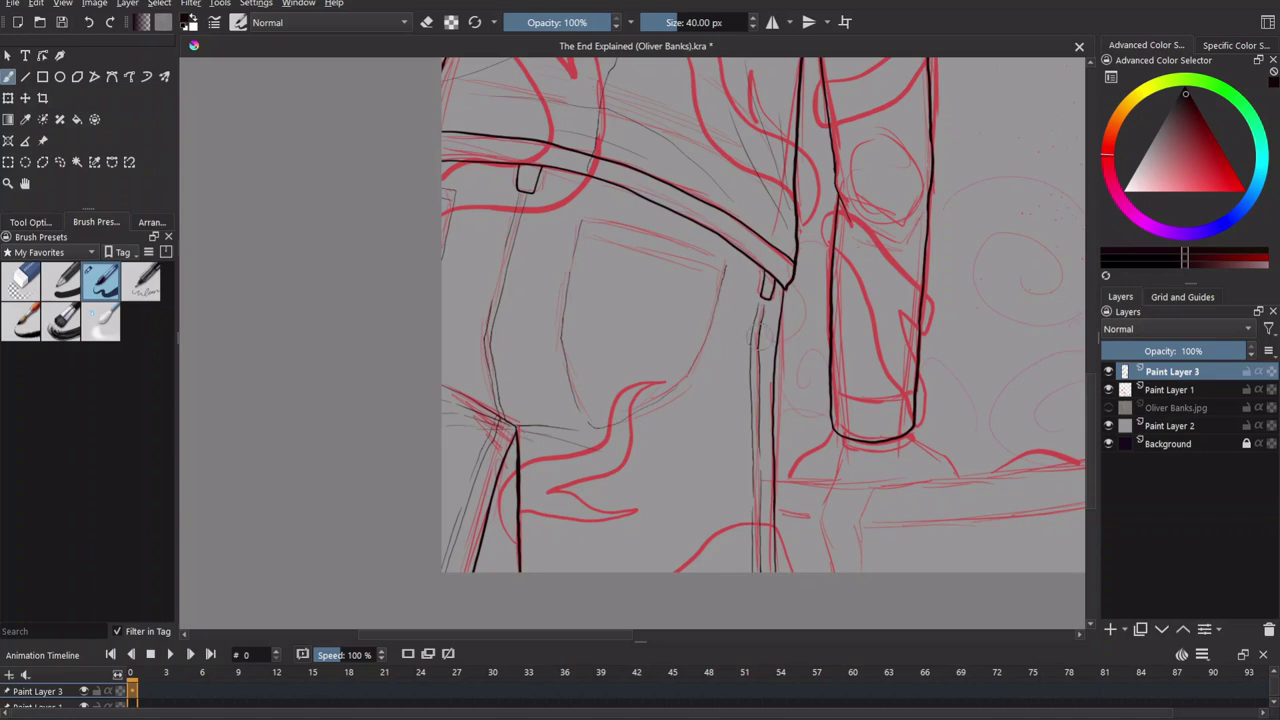
scroll(826, 349, "up", 2)
key("ctrl+z")
key("ctrl+z")
mouse_move(470, 560)
left_mouse_down()
mouse_move(675, 458)
mouse_move(746, 240)
left_mouse_up()
Ink the back pocket's top edge with a thinner line beneath, checking without the sketch.
mouse_move(447, 143)
left_mouse_down()
mouse_move(536, 152)
mouse_move(746, 240)
left_mouse_up()
left_click_drag(450, 175, 740, 246)
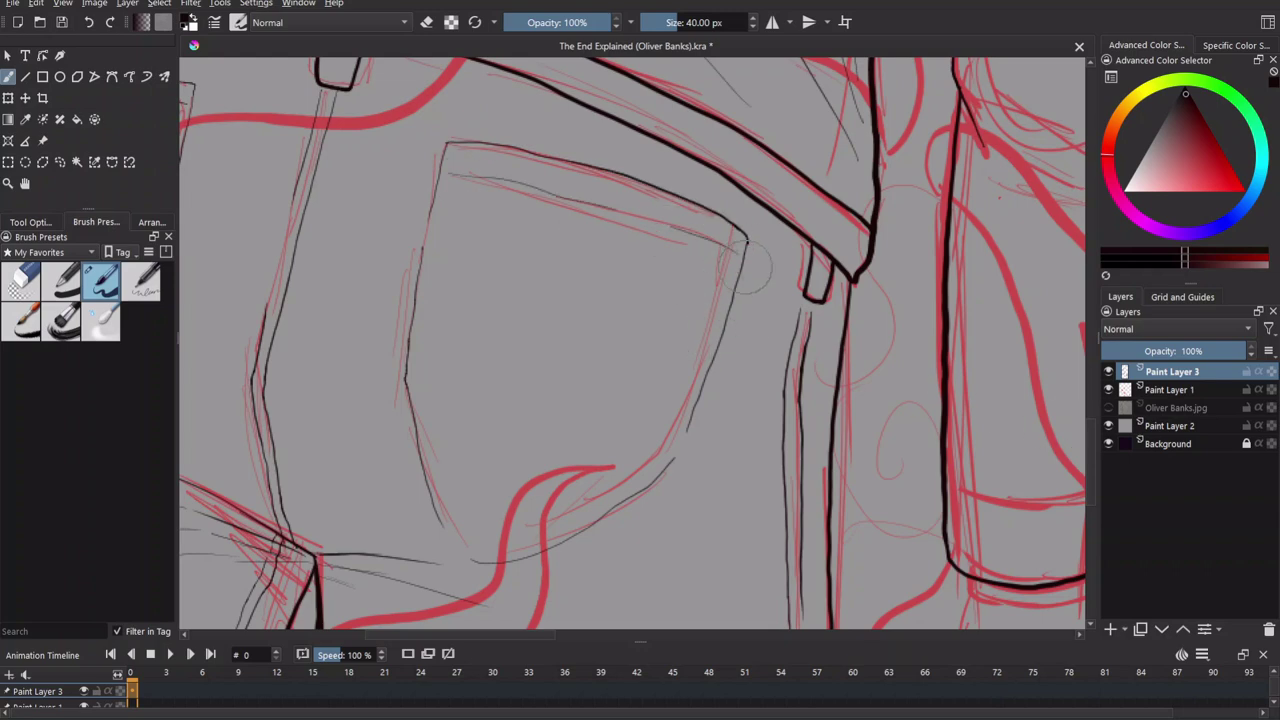
left_click(1108, 390)
left_click(1108, 390)
left_click(1108, 390)
Zoom and pan around the jeans to review the belt loops and pocket line art.
scroll(1077, 403, "down", 5)
scroll(1077, 403, "down", 3)
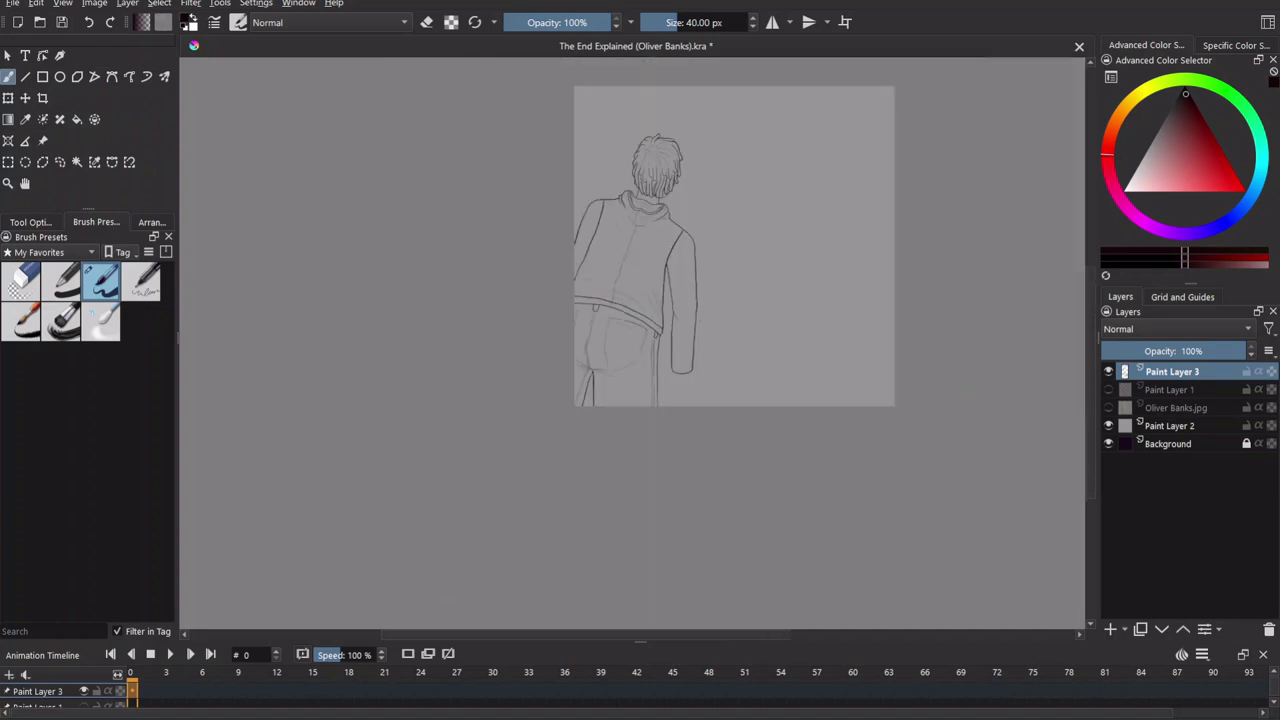
scroll(1077, 403, "up", 6)
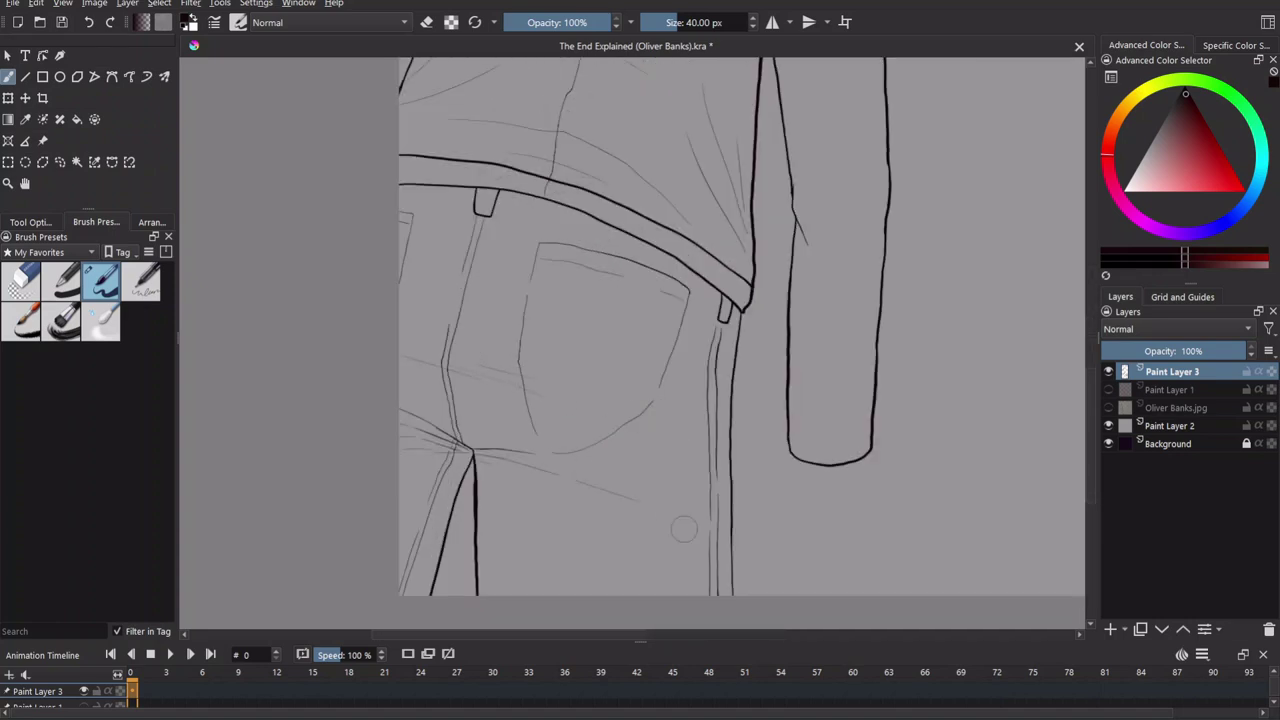
left_click_drag(483, 437, 458, 487)
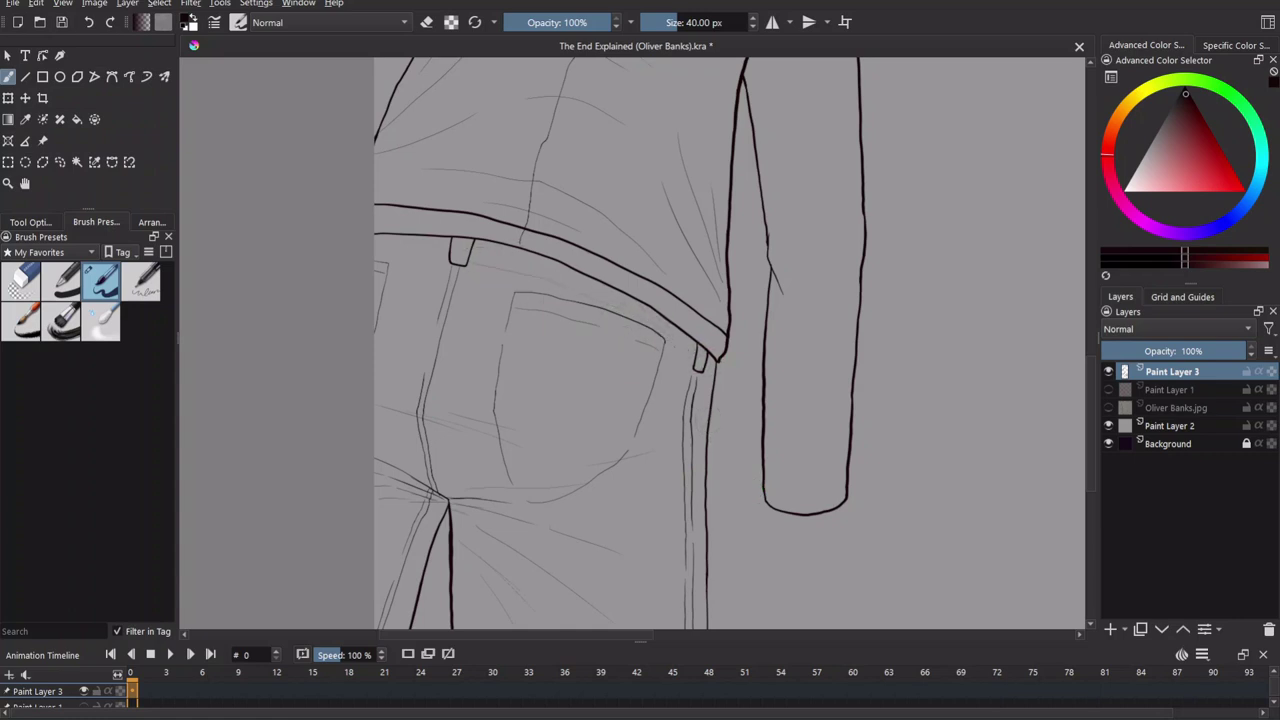
key("minus")
key("minus")
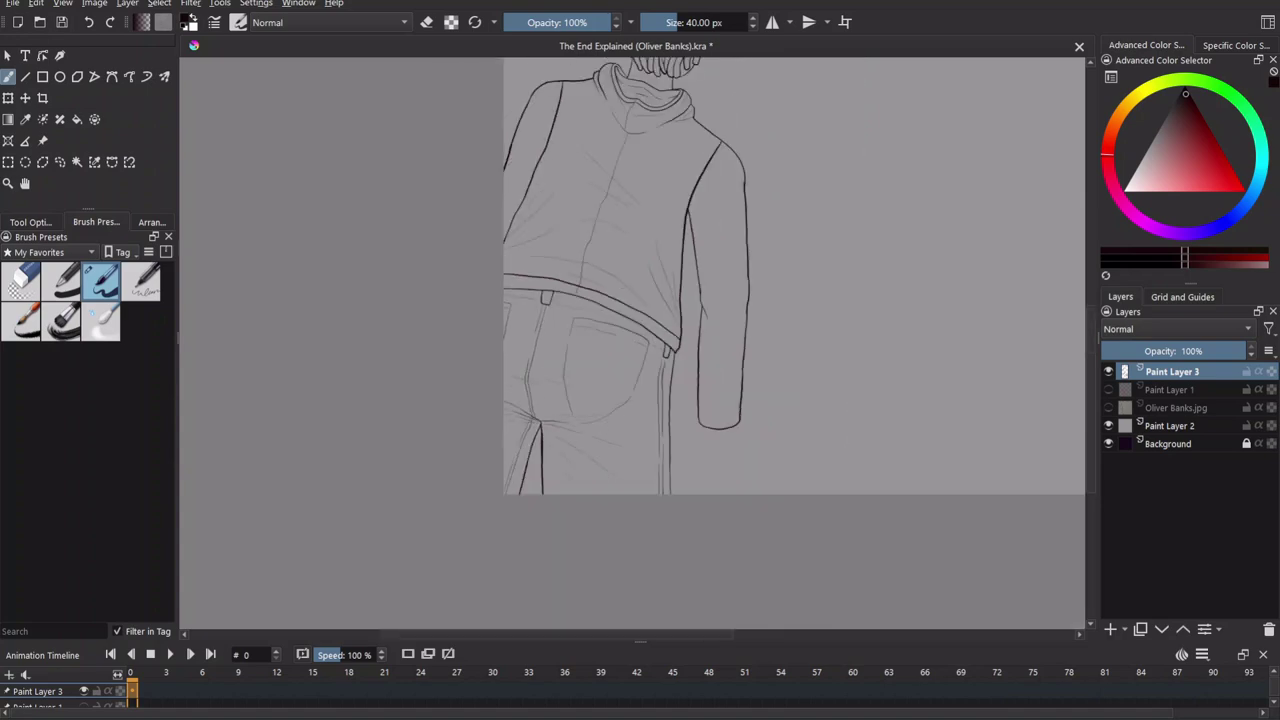
key("plus")
key("plus")
key("plus")
key("plus")
key("plus")
scroll(700, 300, "left", 5)
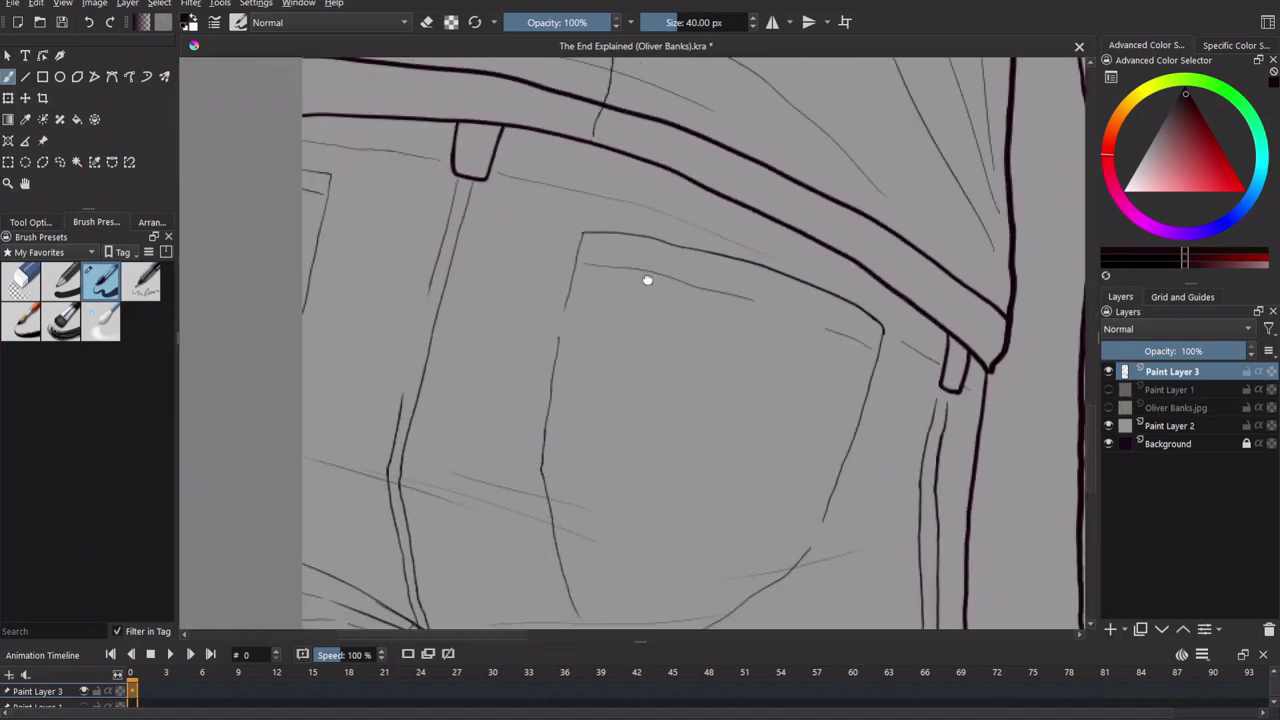
key("minus")
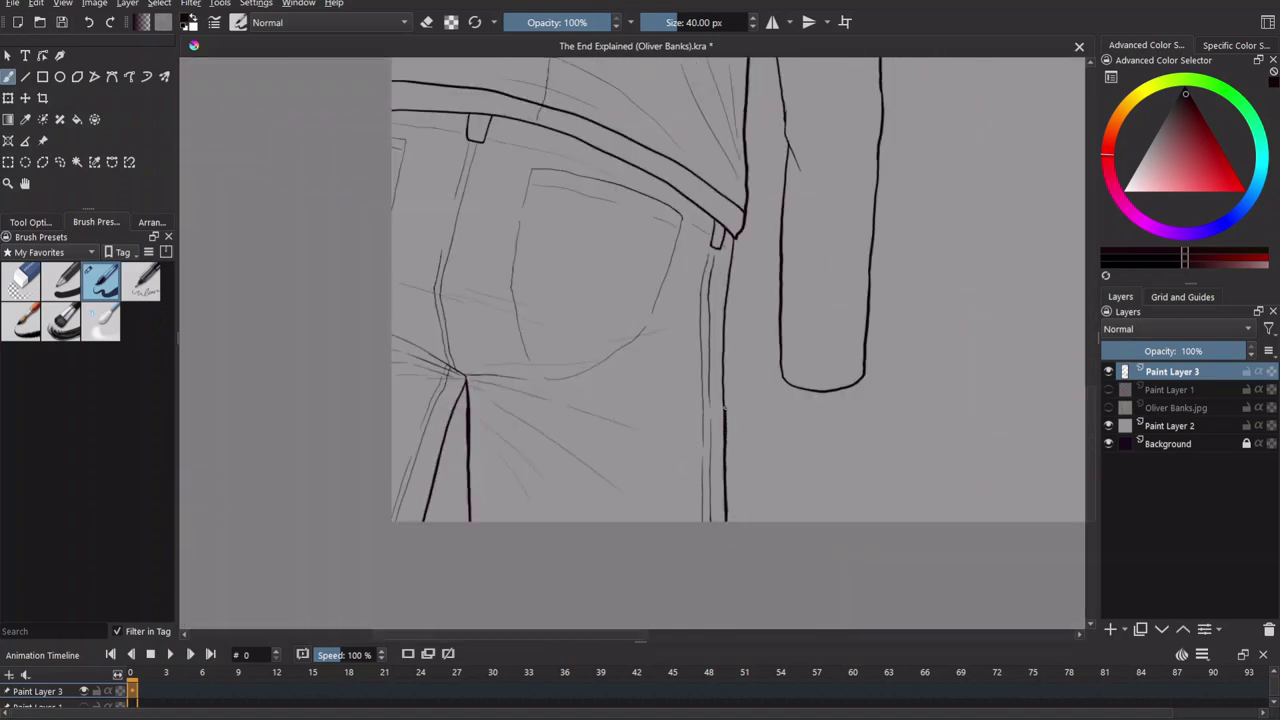
key("plus")
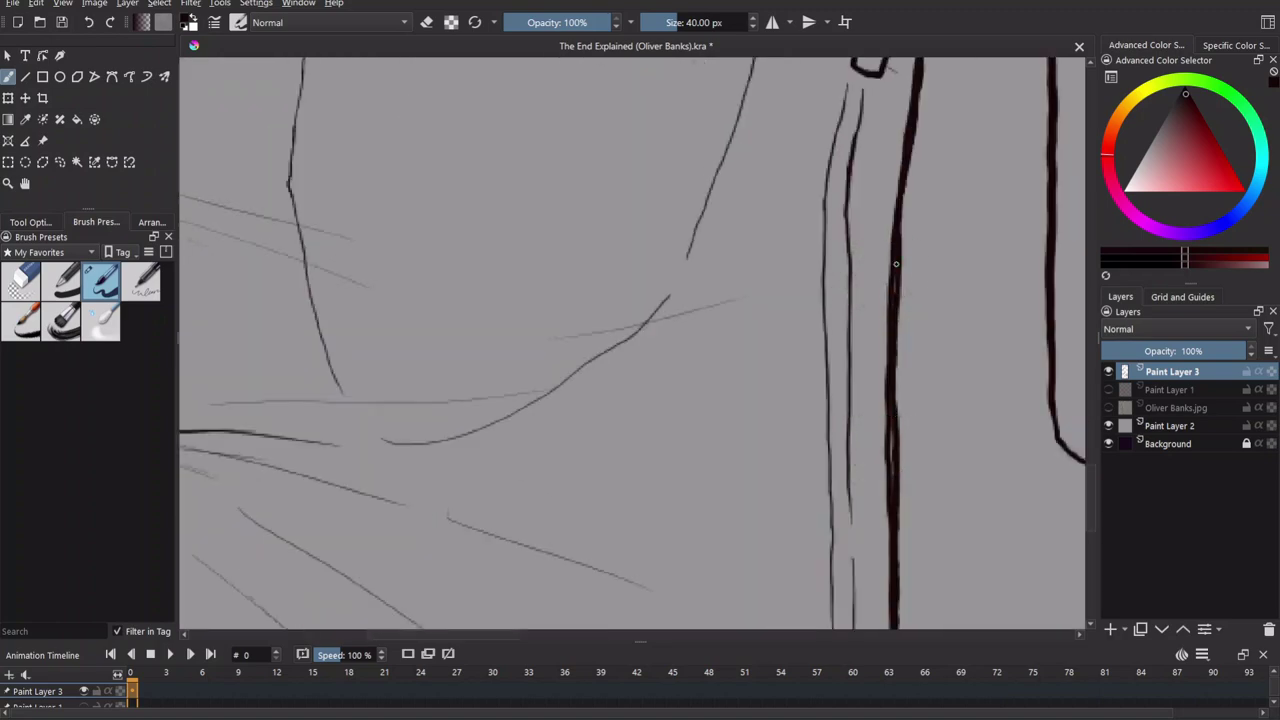
scroll(779, 397, "down", 1)
key("minus")
key("minus")
key("plus")
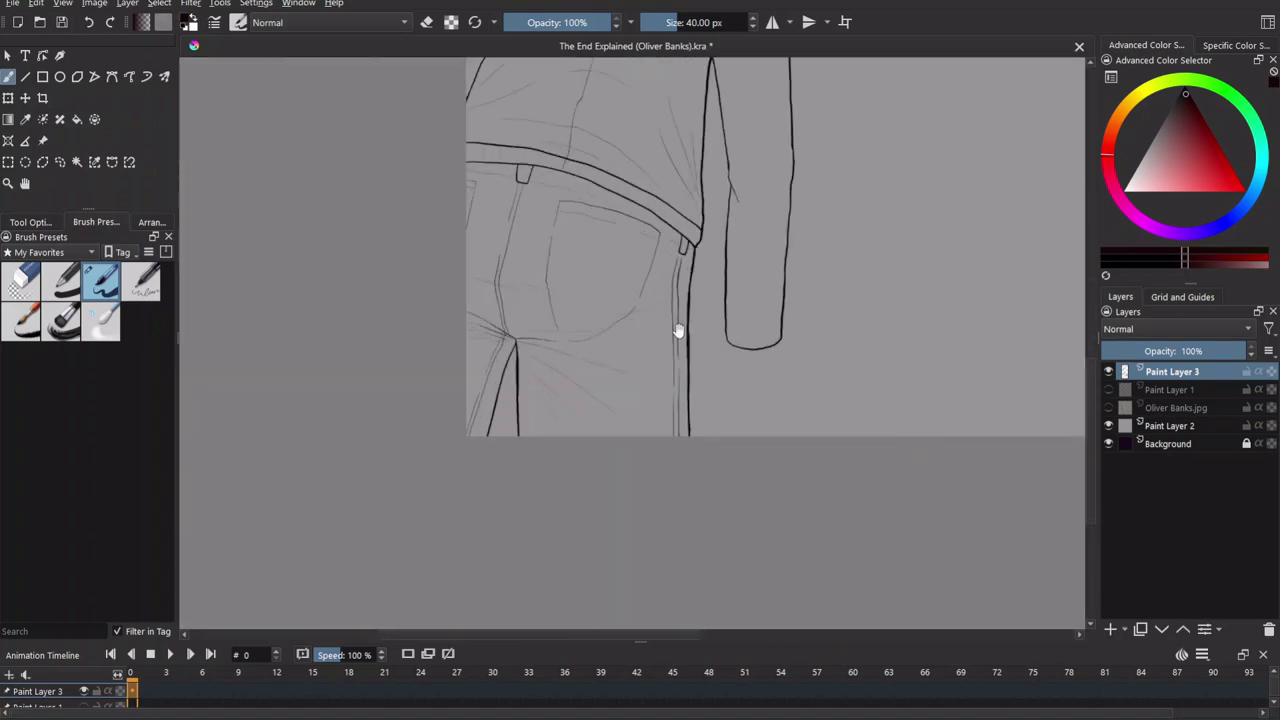
scroll(663, 471, "up", 5)
Zoom in on the collar and shoulder and sketch a small fold line there.
key("plus")
scroll(700, 309, "down", 2)
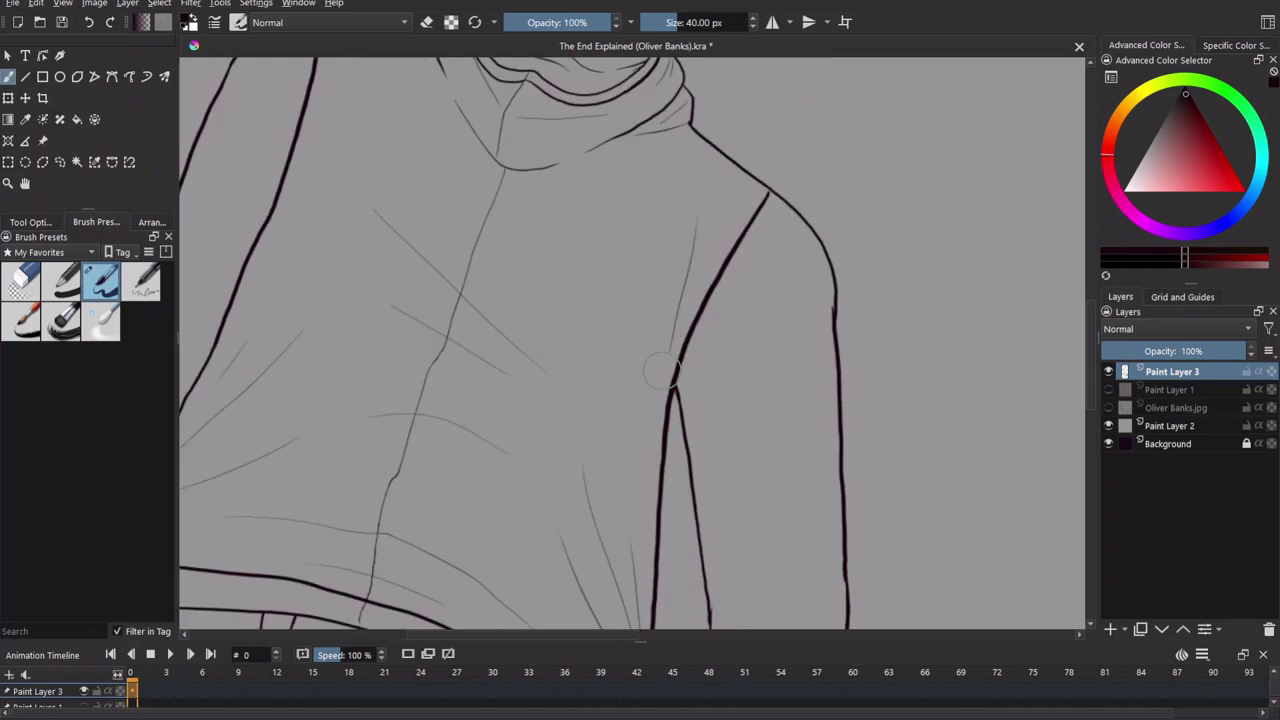
left_click_drag(655, 375, 757, 501)
scroll(760, 325, "down", 3)
left_click_drag(752, 175, 697, 265)
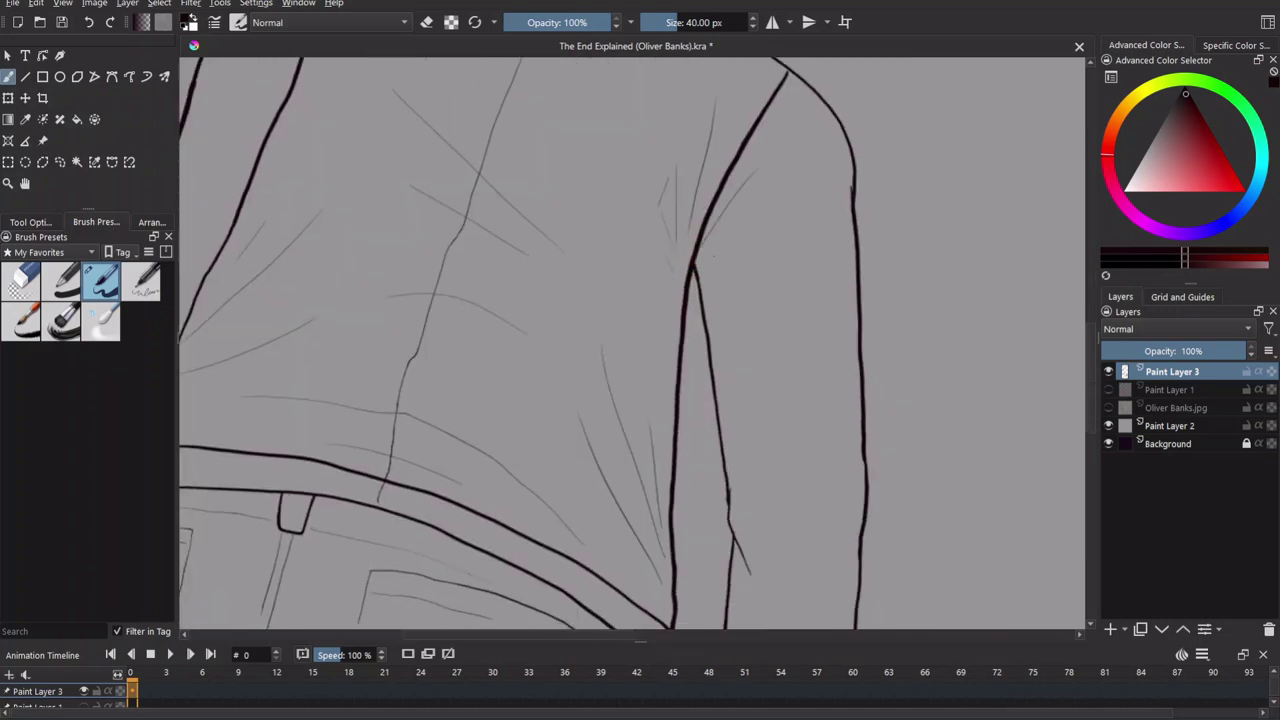
Draw the cuff line across the sleeve, using the red sketch layer as a temporary reference.
scroll(795, 208, "up", 5)
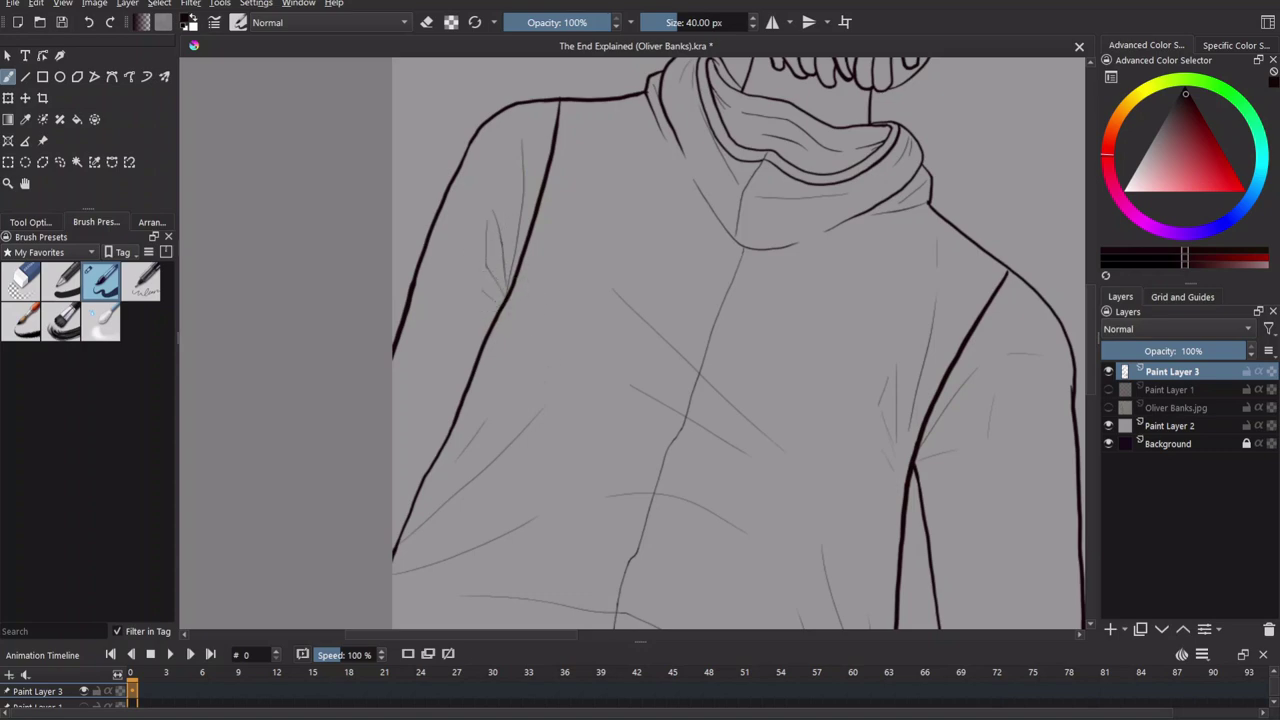
scroll(572, 375, "down", 5)
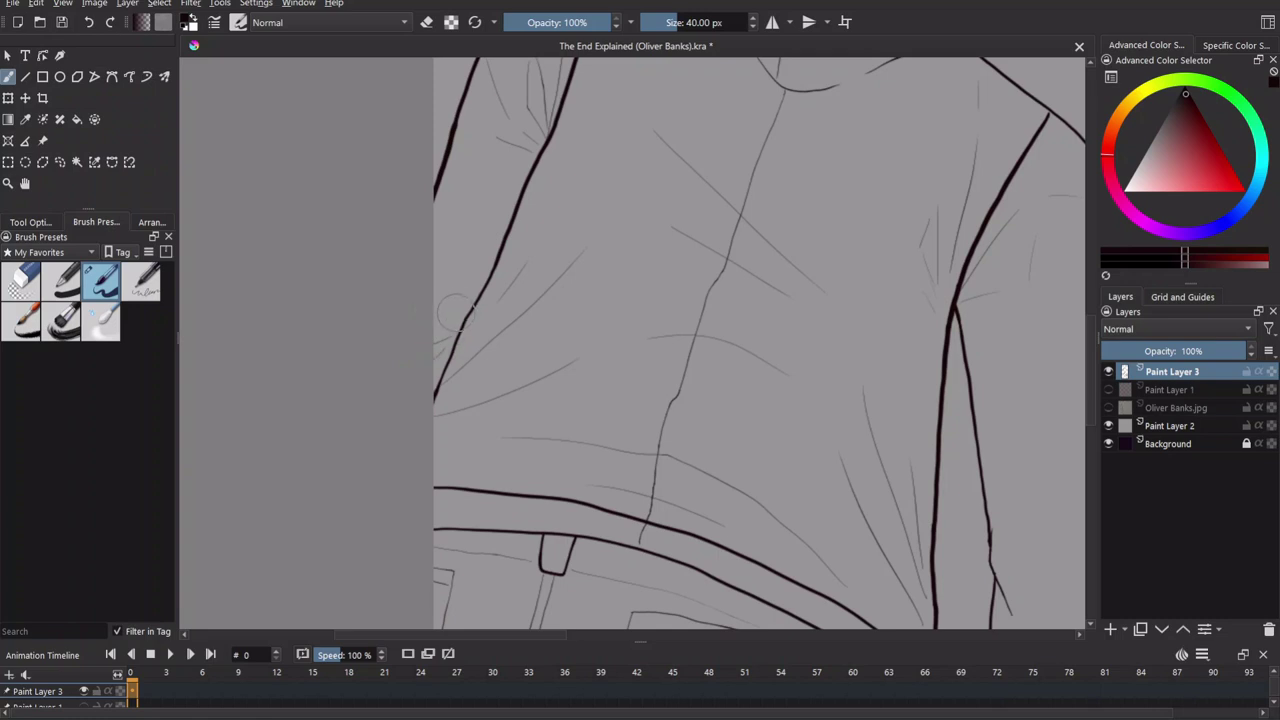
scroll(620, 314, "right", 6)
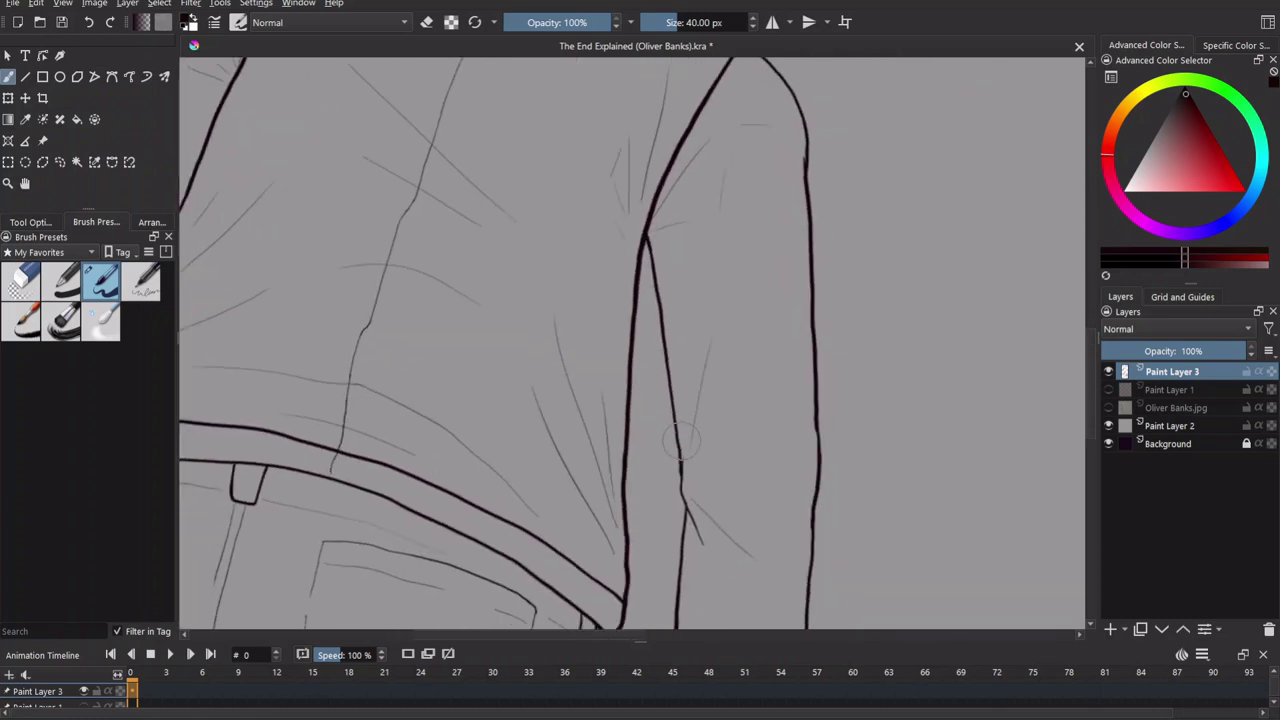
scroll(769, 507, "right", 2)
scroll(769, 507, "down", 1)
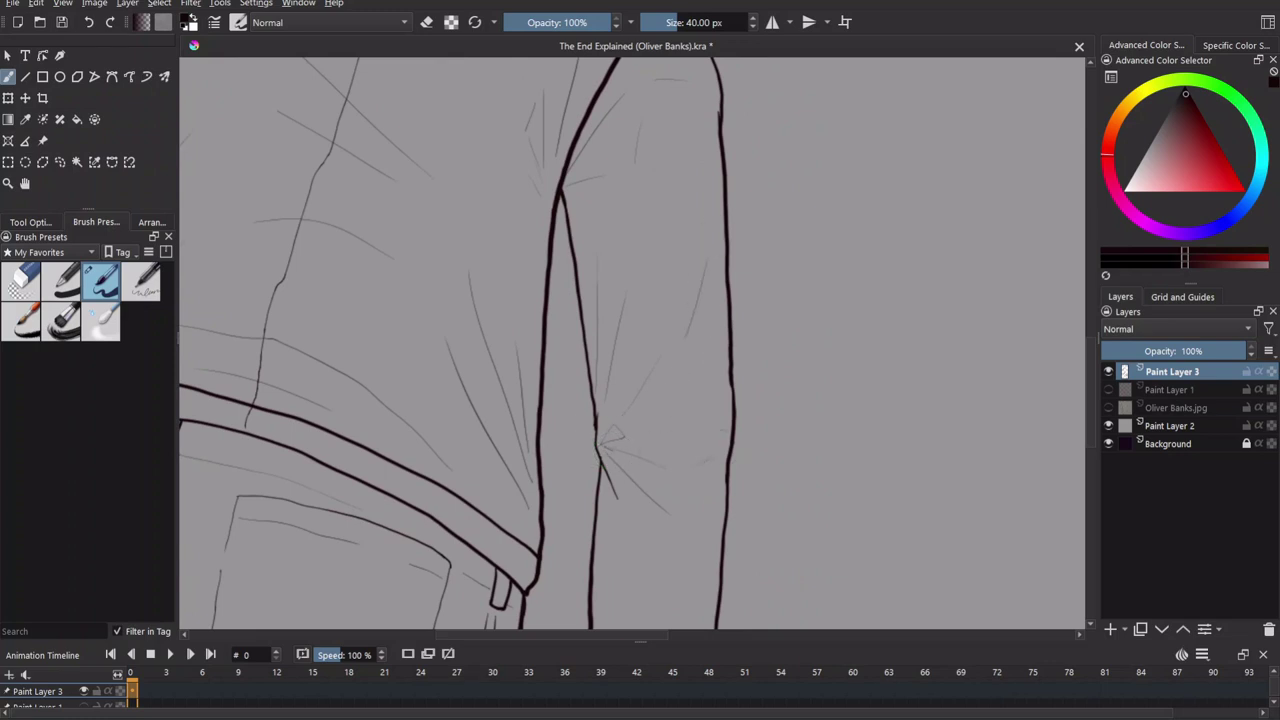
scroll(737, 337, "down", 5)
scroll(900, 380, "up", 1)
left_click(1108, 389)
left_click_drag(652, 478, 766, 488)
left_click(1108, 389)
Replace the first diagonal sleeve crease with a redrawn one, then zoom out.
scroll(709, 440, "up", 5)
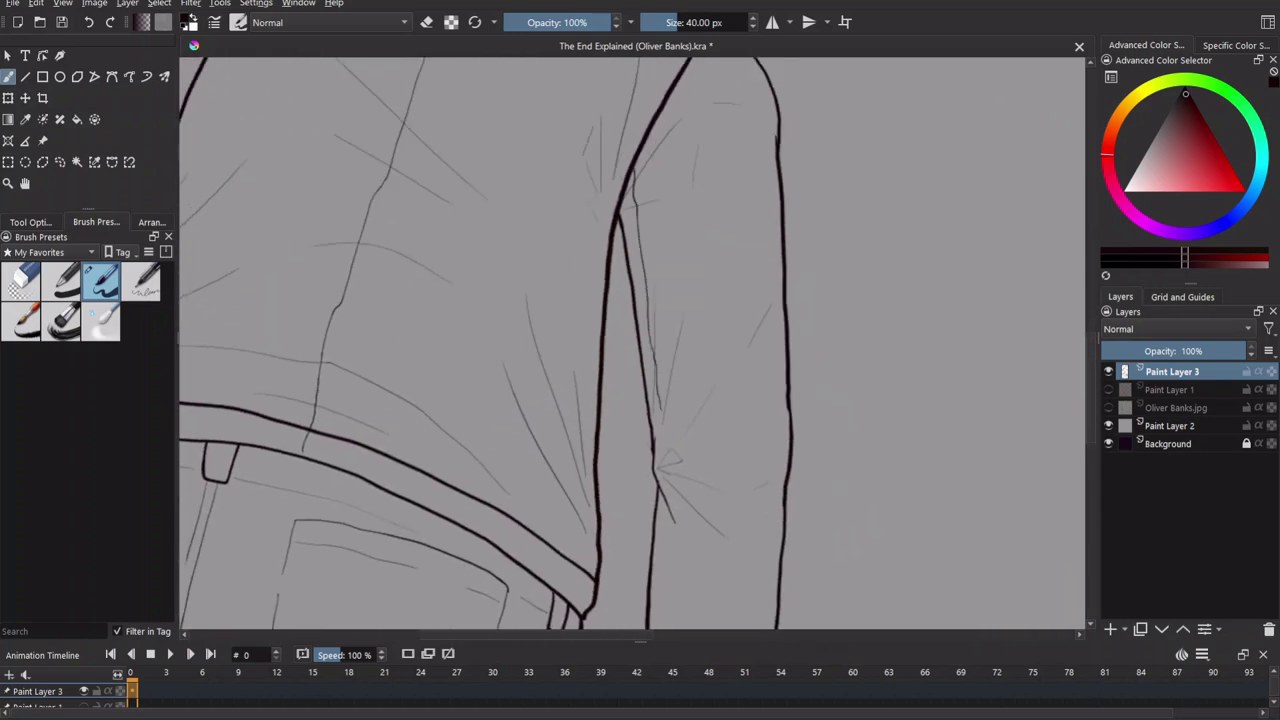
scroll(670, 458, "down", 5)
mouse_move(643, 196)
left_mouse_down()
mouse_move(636, 510)
mouse_move(683, 348)
left_mouse_up()
key("ctrl+z")
left_click_drag(652, 176, 704, 342)
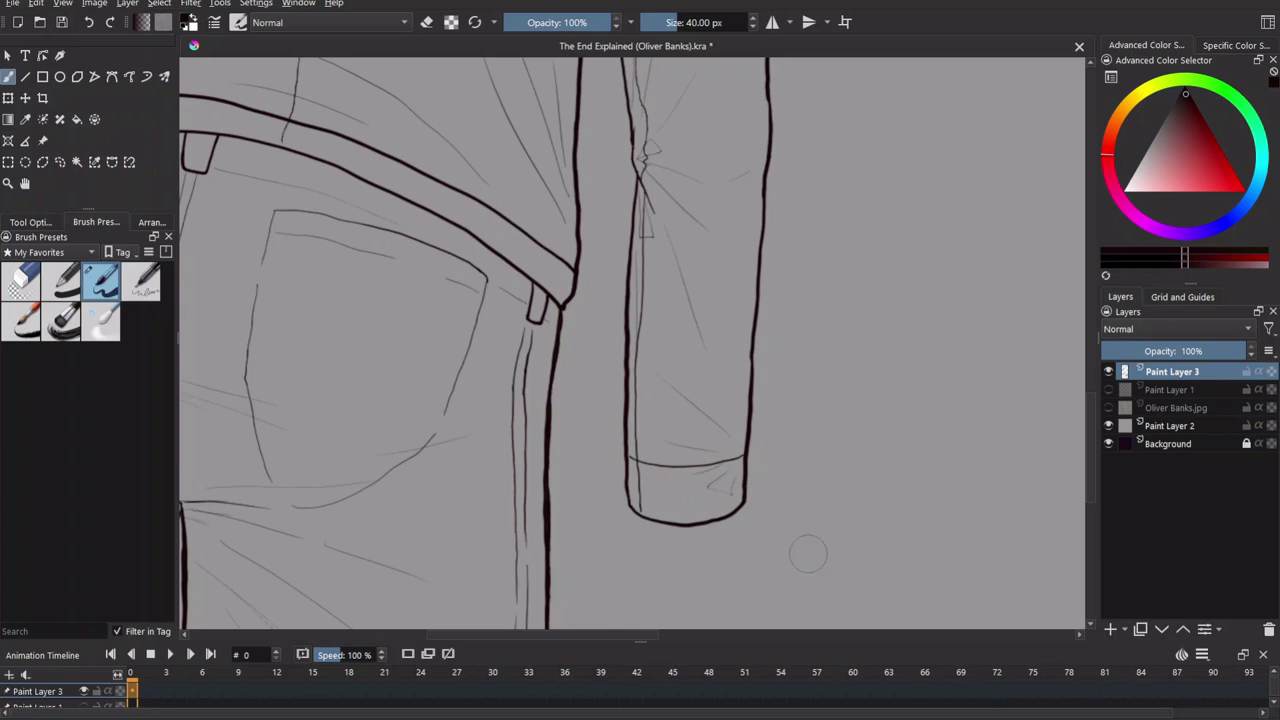
key("minus")
key("minus")
key("minus")
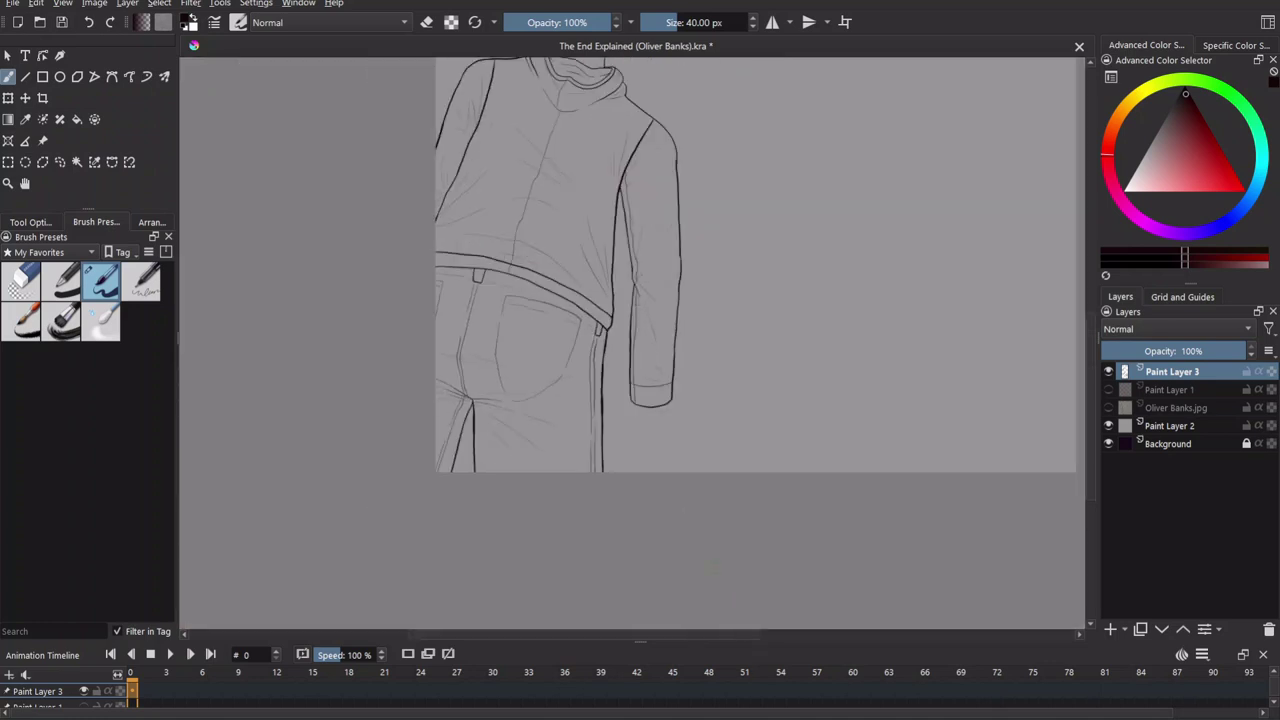
Add a short fold stroke where the lines cross near the head.
left_click_drag(751, 231, 730, 350)
scroll(1029, 380, "up", 1)
scroll(1029, 380, "down", 2)
scroll(909, 200, "up", 5)
scroll(909, 200, "down", 1)
left_click_drag(511, 466, 480, 470)
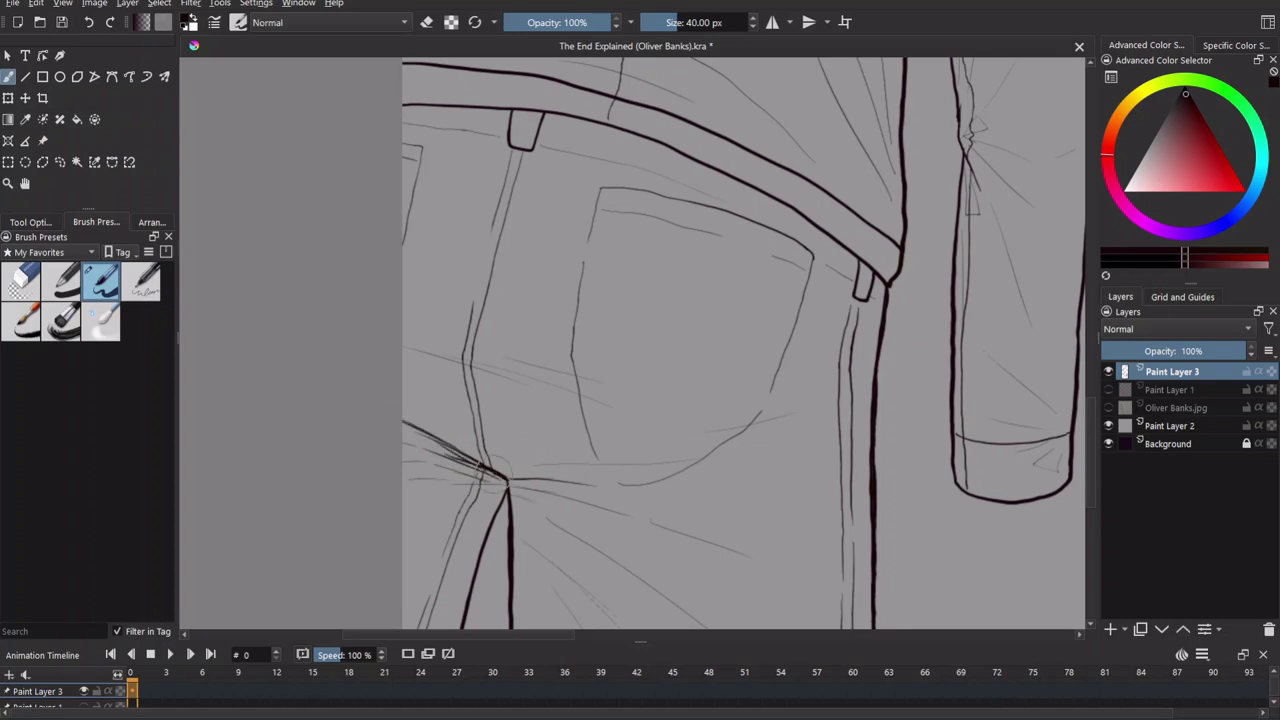
Erase the belt's upper line and redraw it as one thick black line.
key("minus")
scroll(522, 518, "up", 4)
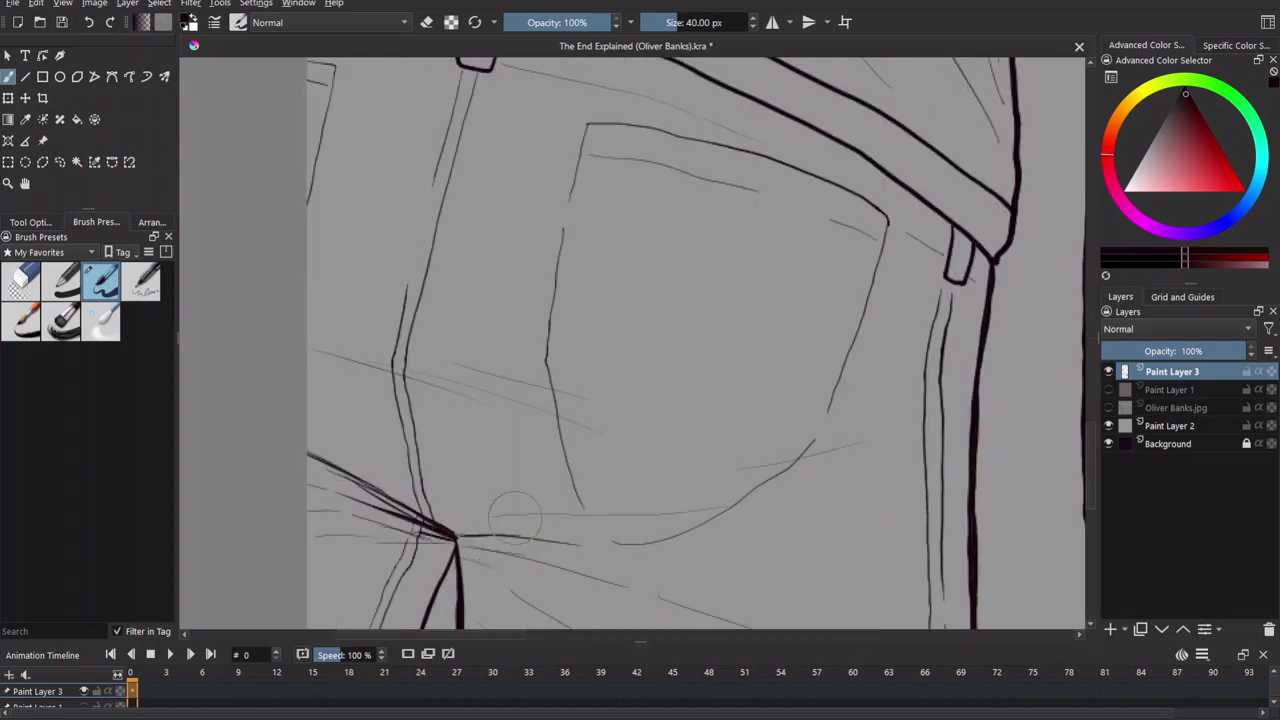
key("minus")
key("minus")
left_click_drag(700, 315, 615, 520)
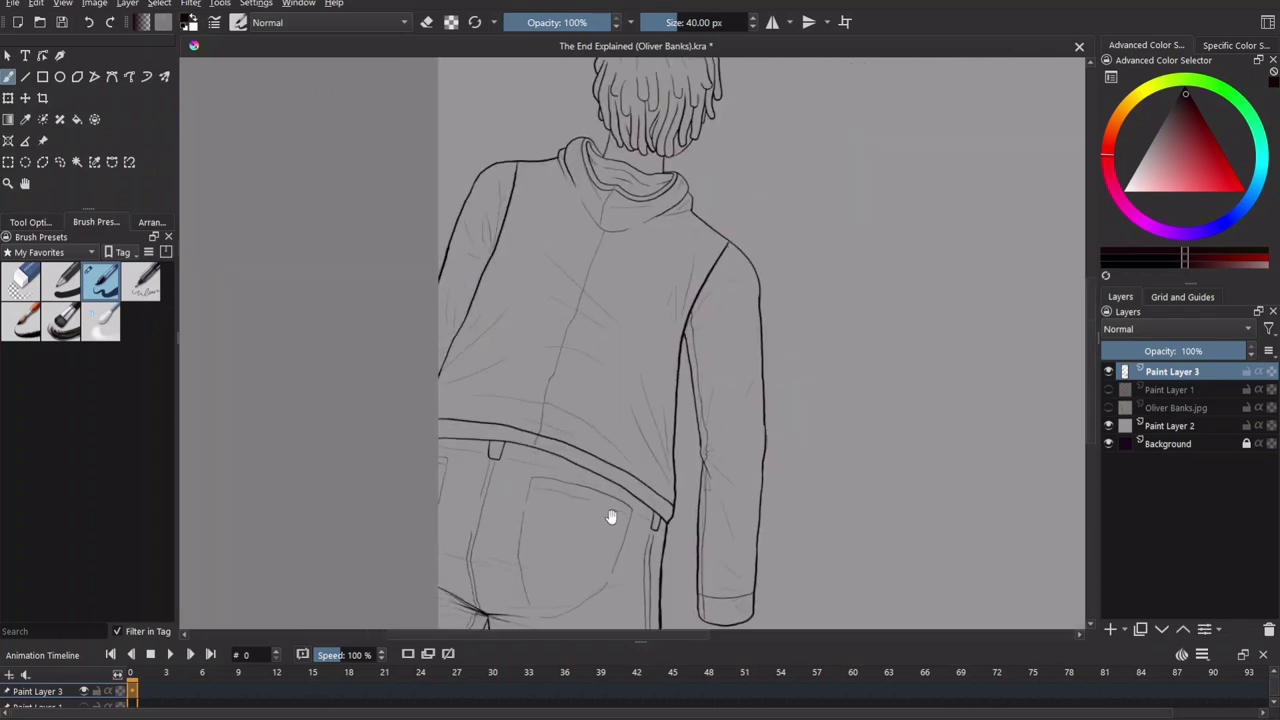
scroll(461, 415, "up", 5)
key("e")
left_click_drag(393, 420, 630, 463)
key("e")
mouse_move(393, 450)
left_mouse_down()
mouse_move(700, 480)
mouse_move(680, 474)
left_mouse_up()
Bring the collar and upper back into view with the brush in eraser mode.
left_click(428, 22)
key("e")
scroll(820, 572, "down", 2)
scroll(820, 572, "down", 3)
scroll(612, 335, "up", 5)
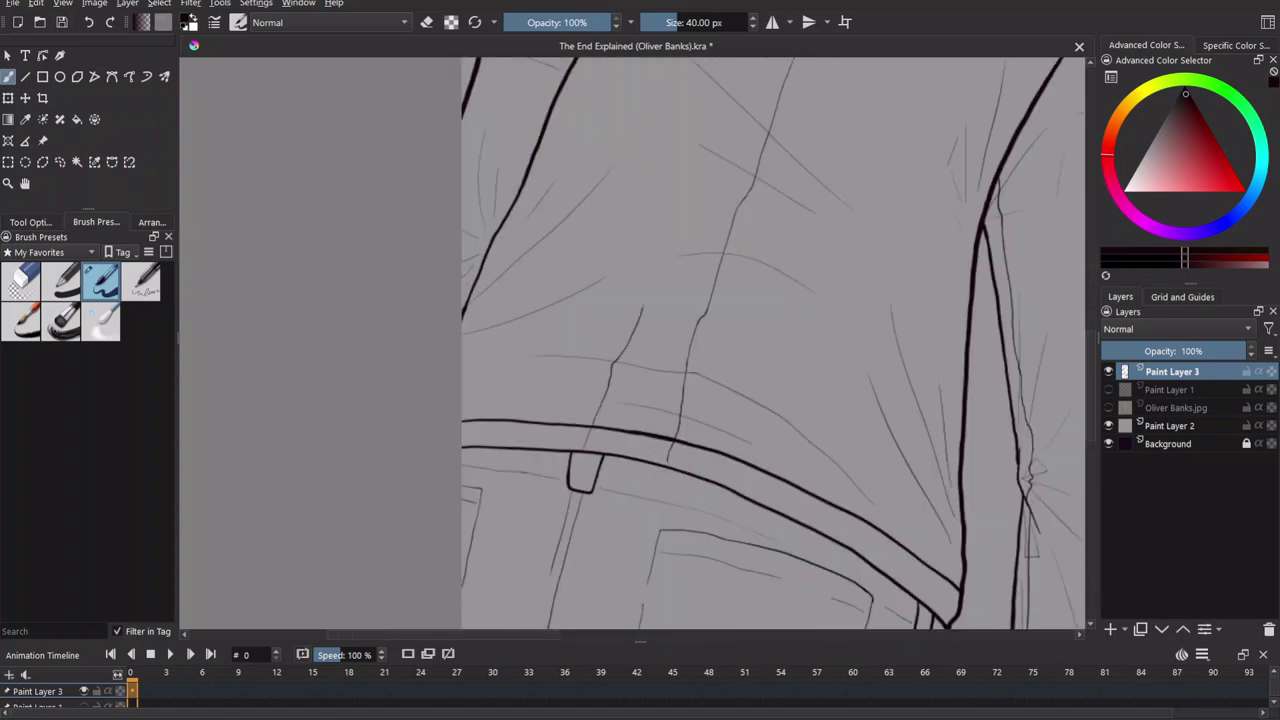
scroll(746, 160, "up", 3)
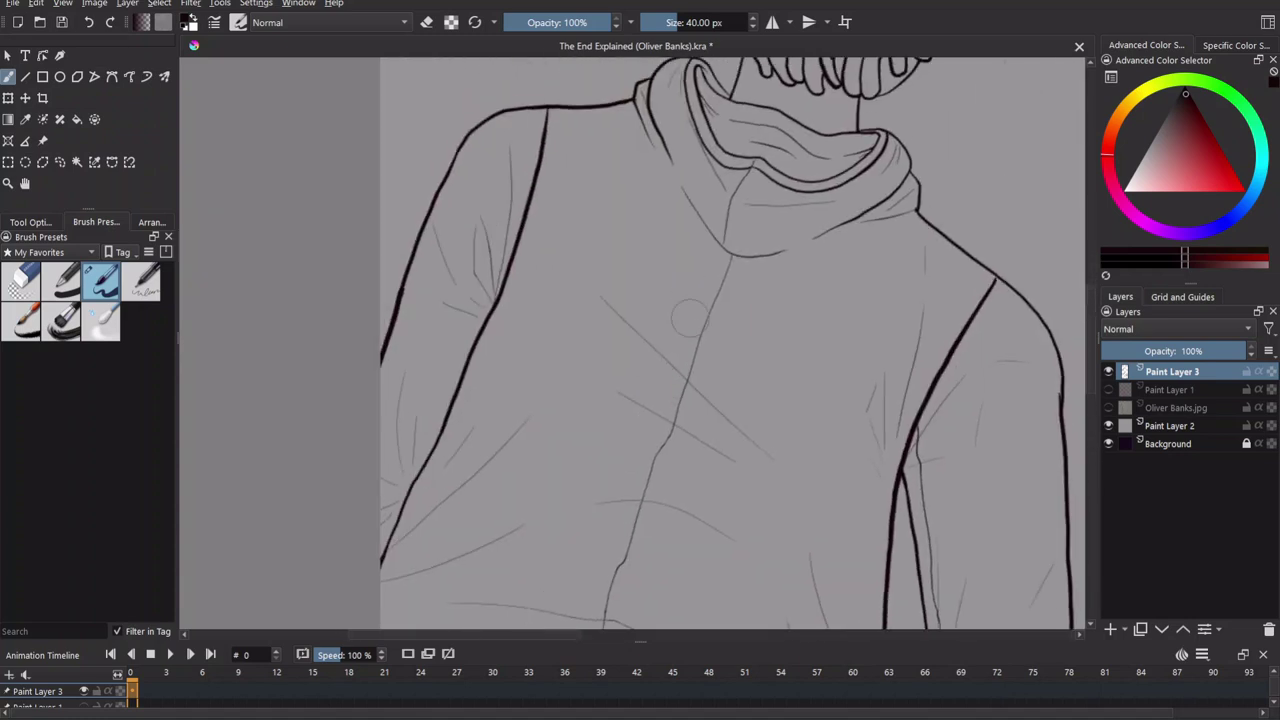
key("e")
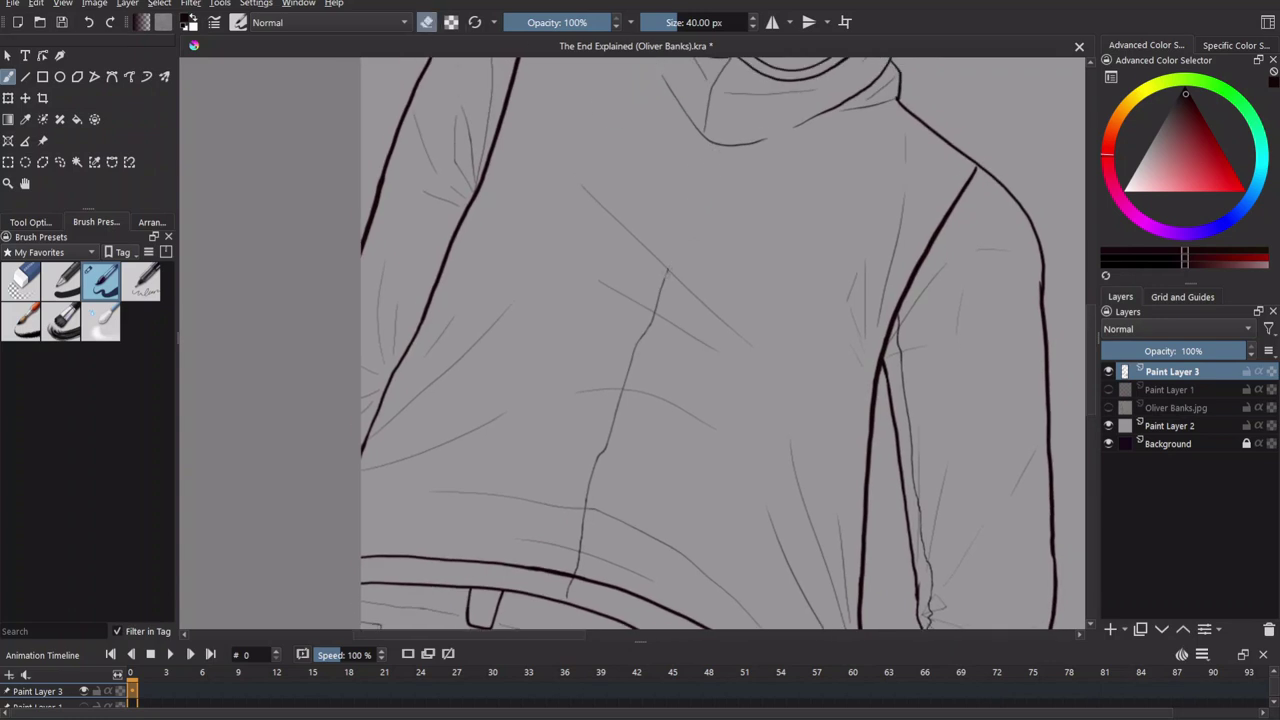
Erase the upper part of the sweater's back seam.
scroll(695, 288, "up", 4)
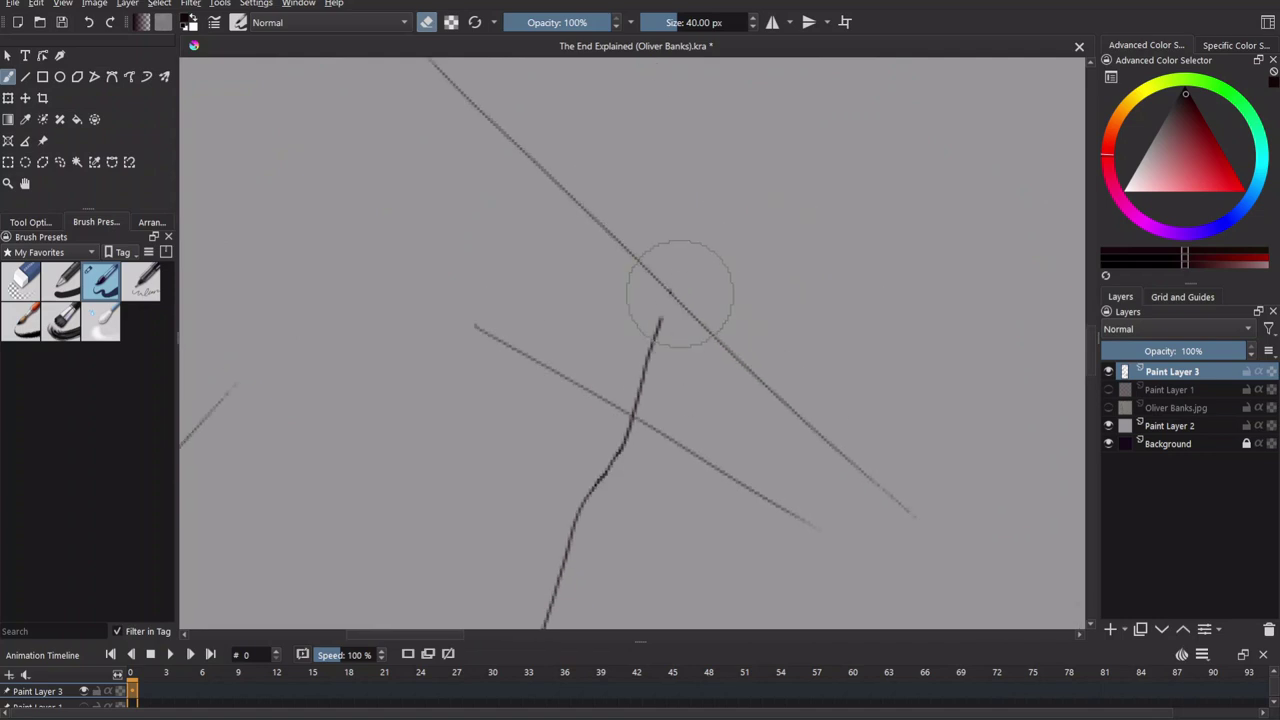
scroll(657, 329, "down", 2)
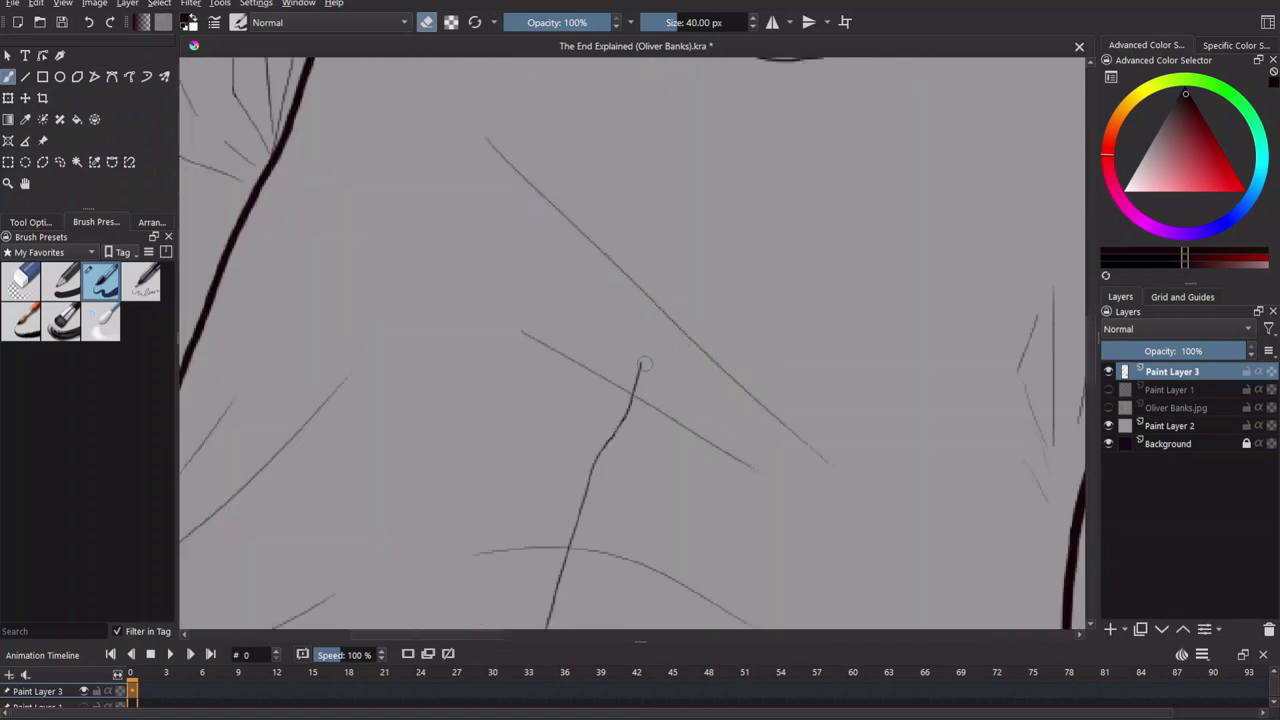
mouse_move(636, 419)
left_mouse_down()
mouse_move(642, 324)
mouse_move(588, 444)
left_mouse_up()
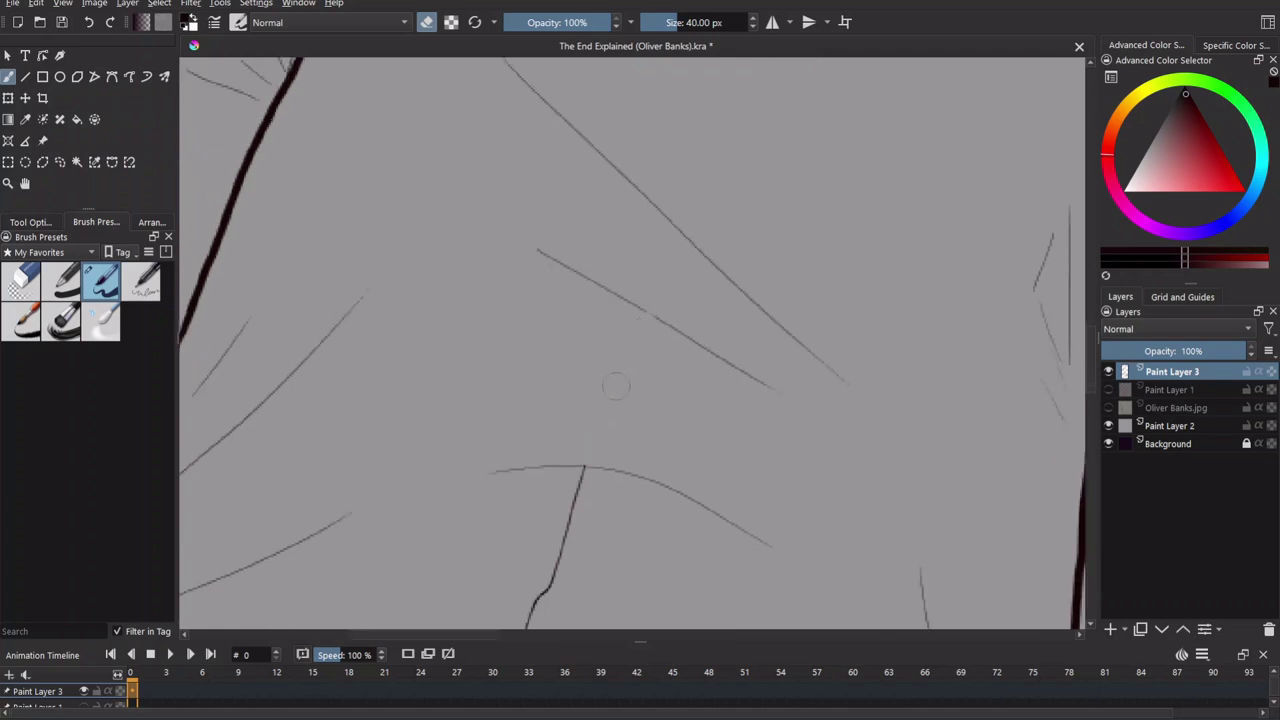
mouse_move(737, 455)
left_mouse_down()
mouse_move(754, 273)
mouse_move(714, 169)
mouse_move(742, 107)
left_mouse_up()
key("e")
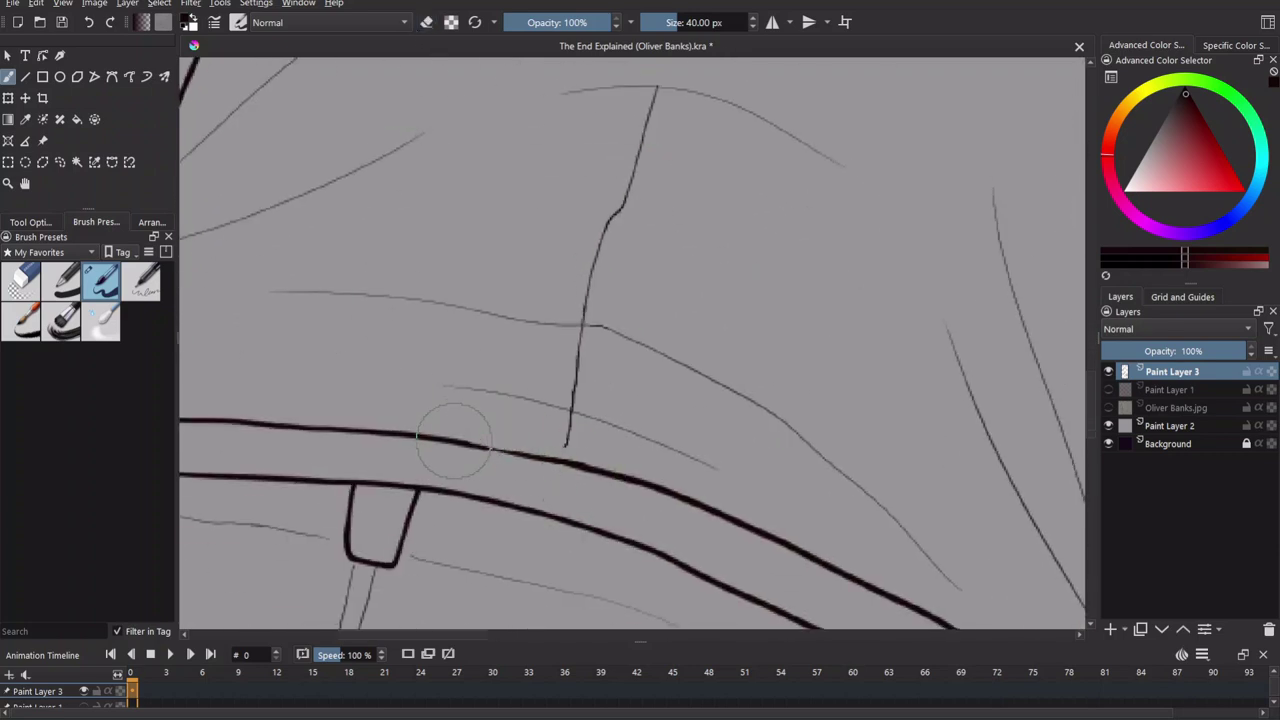
Erase the seam's remaining bottom tips below the crossing line and return to drawing.
left_click_drag(523, 258, 507, 262)
left_click_drag(552, 430, 549, 446)
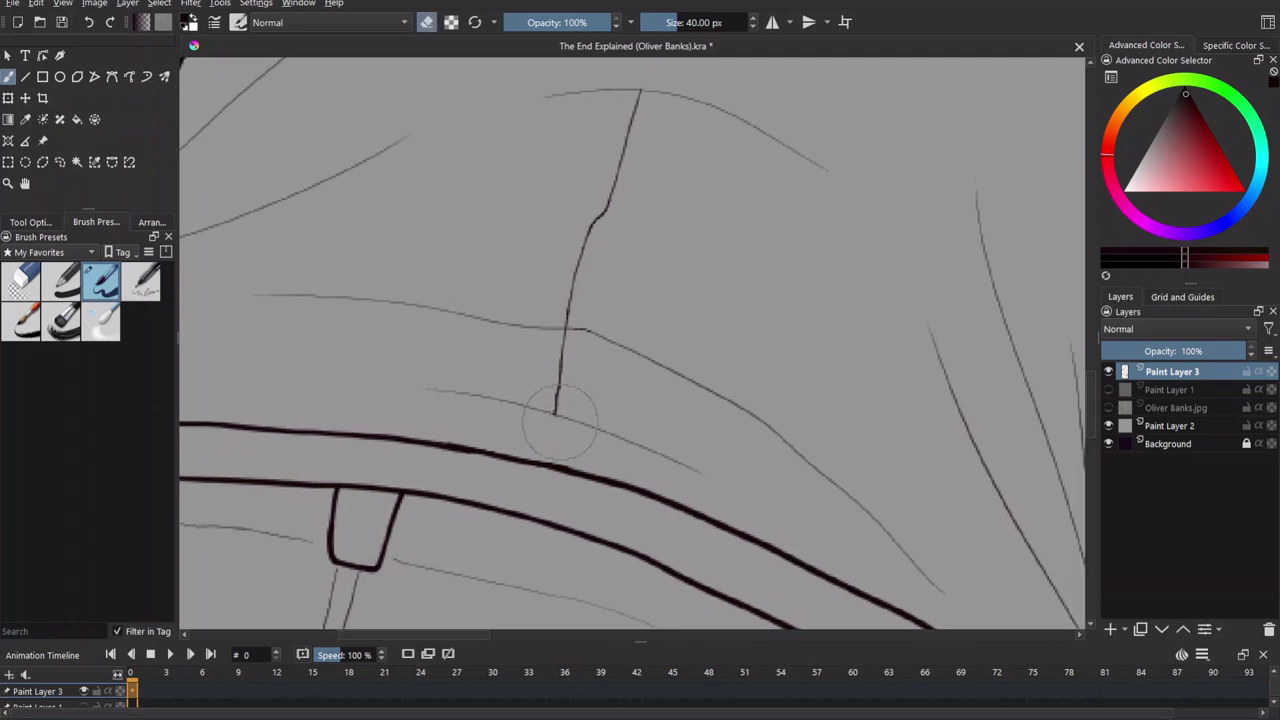
left_click_drag(564, 340, 633, 124)
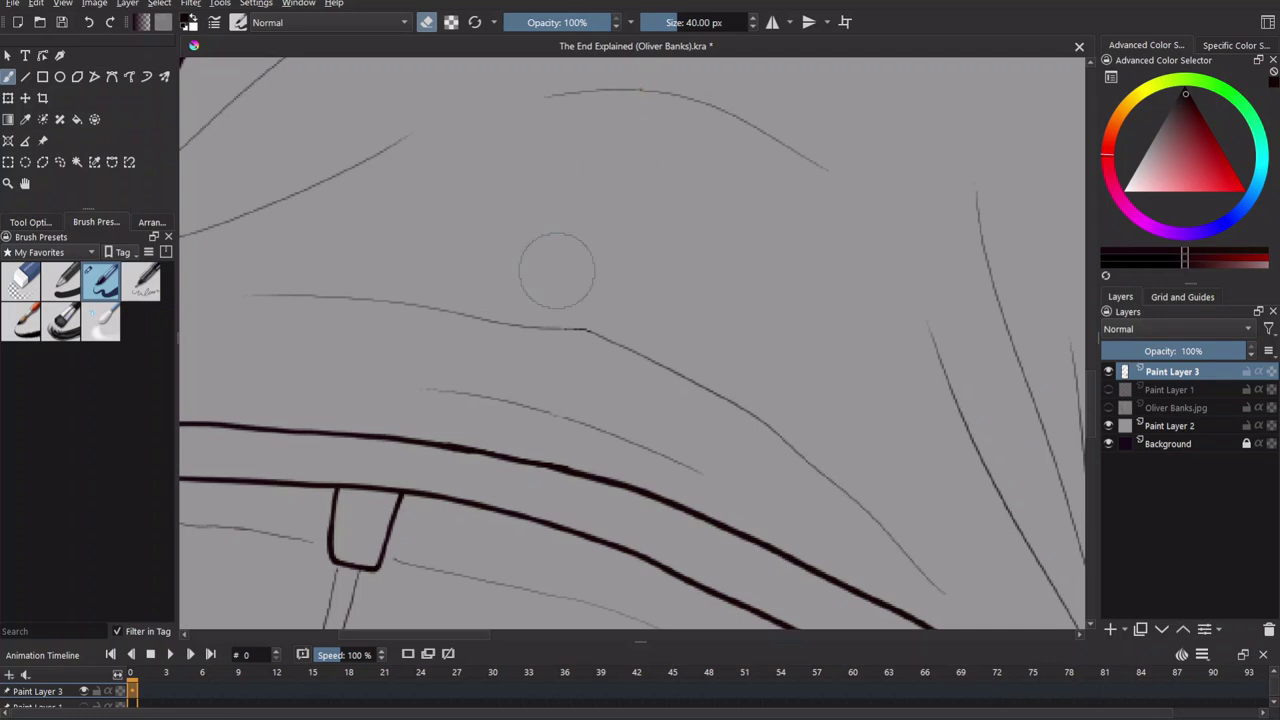
scroll(403, 340, "down", 5)
key("e")
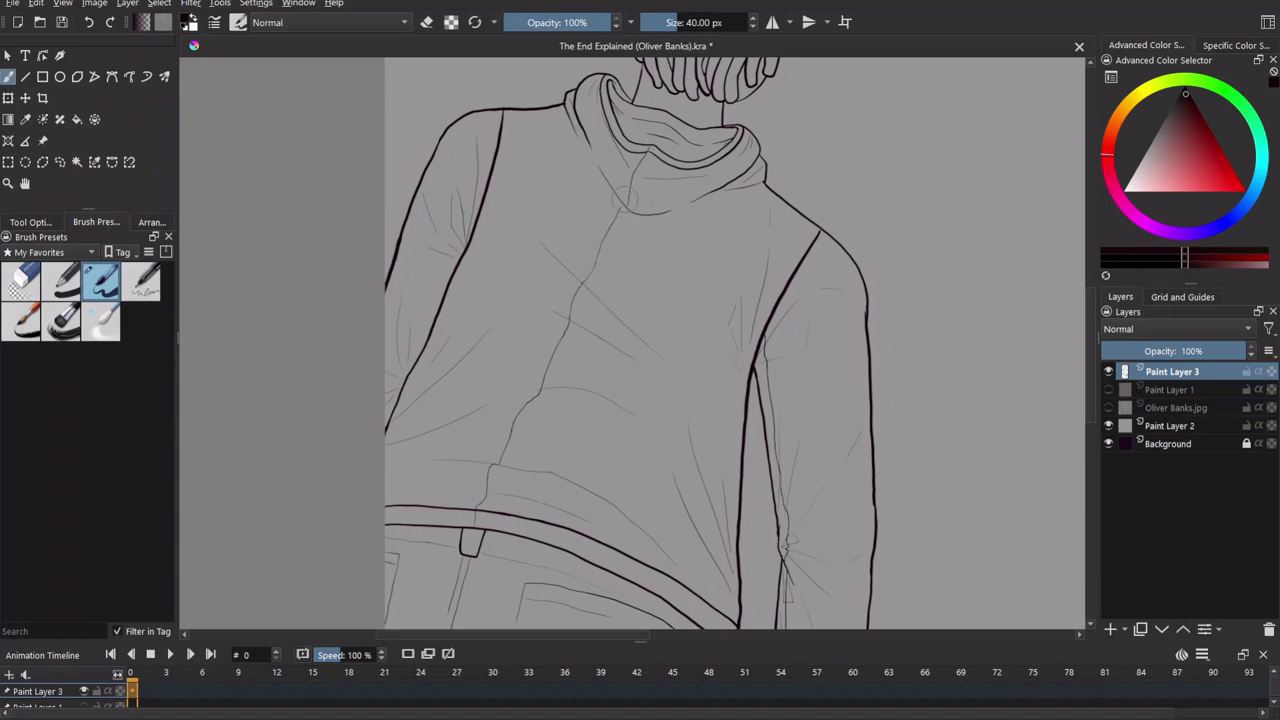
scroll(625, 200, "up", 5)
scroll(623, 334, "down", 1)
scroll(535, 335, "down", 6)
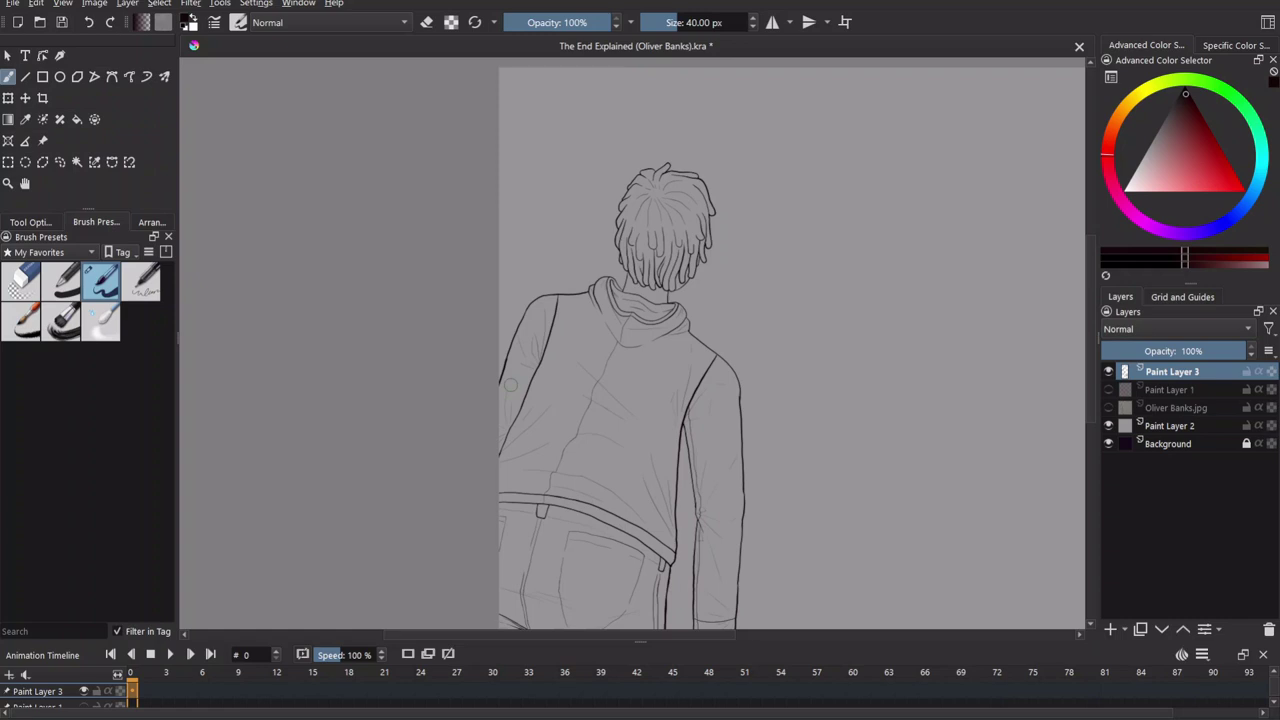
Draw a long black line along the railing top, checking it against the red sketch.
left_click_drag(821, 441, 670, 356)
left_click(1108, 389)
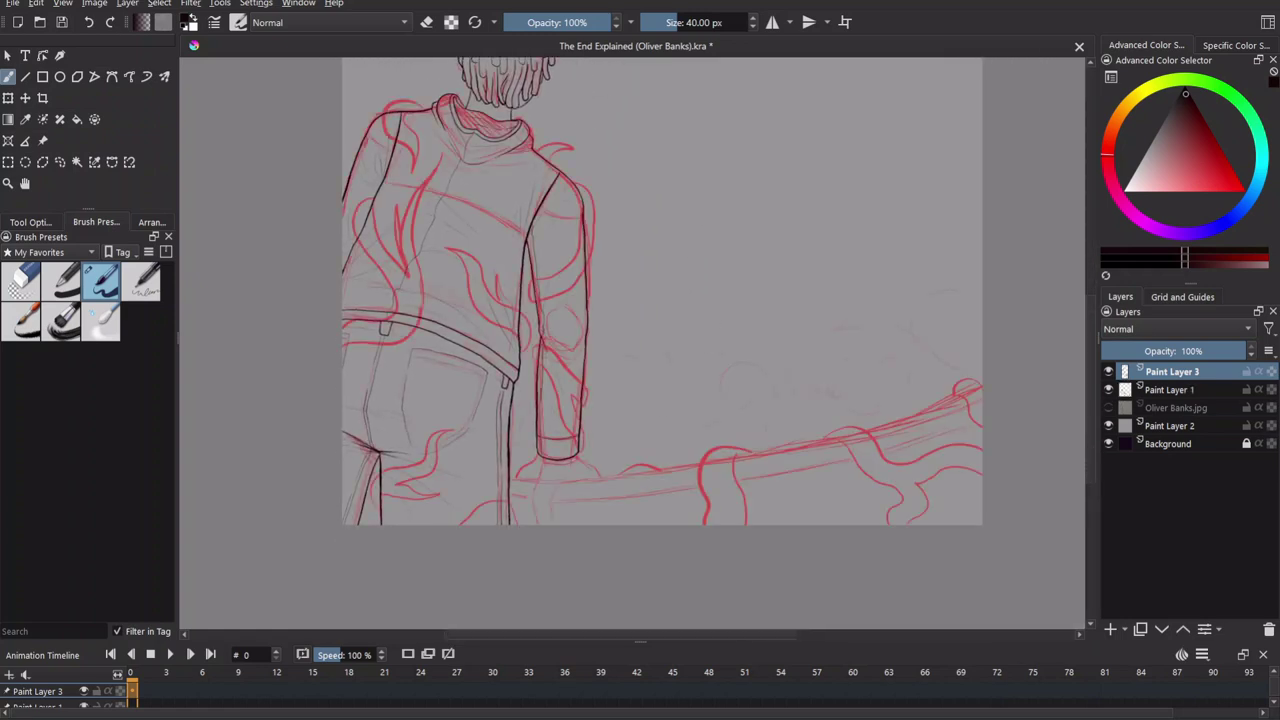
left_click_drag(798, 415, 744, 423)
mouse_move(455, 488)
left_mouse_down()
mouse_move(766, 443)
mouse_move(928, 392)
left_mouse_up()
left_click(1108, 389)
left_click(1108, 389)
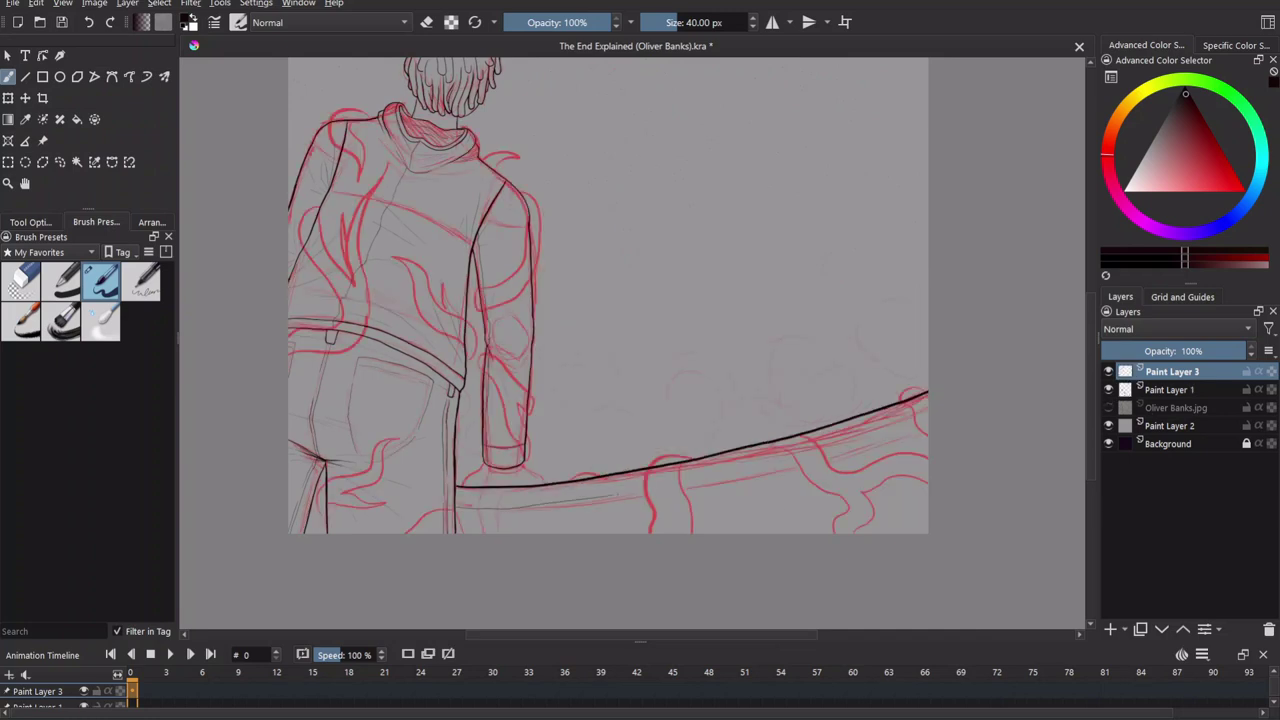
left_click(1108, 389)
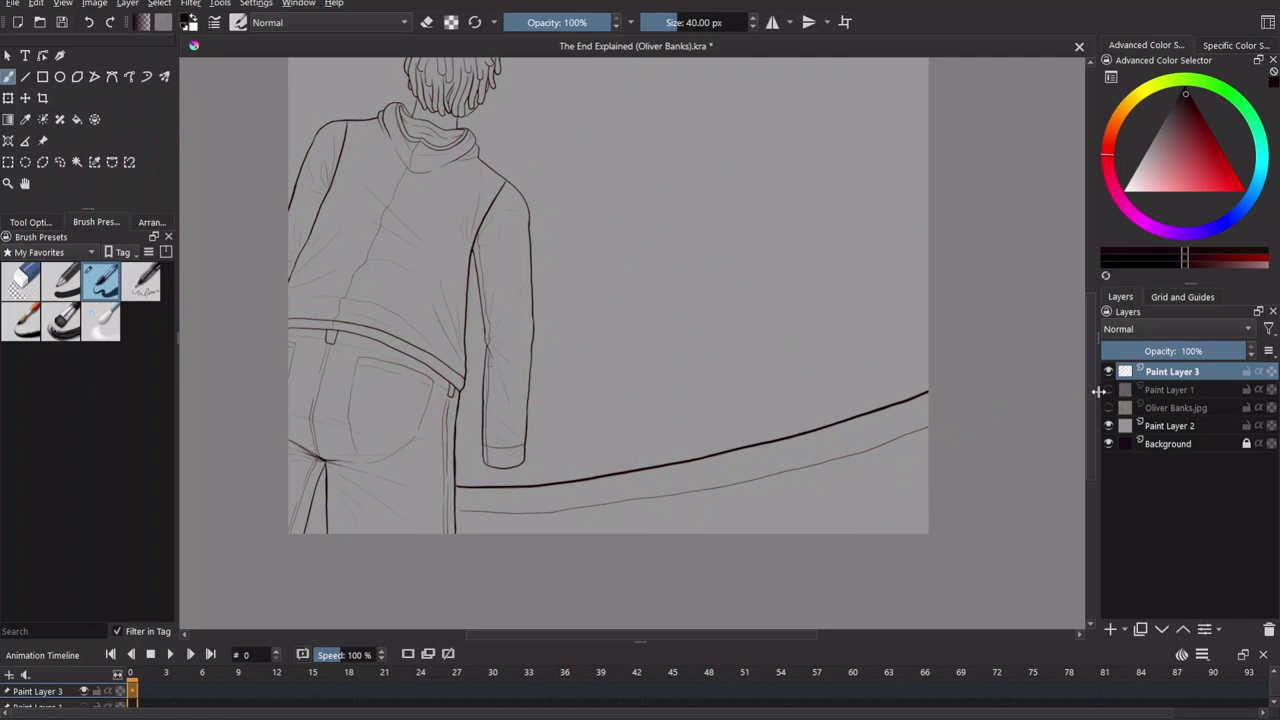
scroll(700, 294, "up", 5)
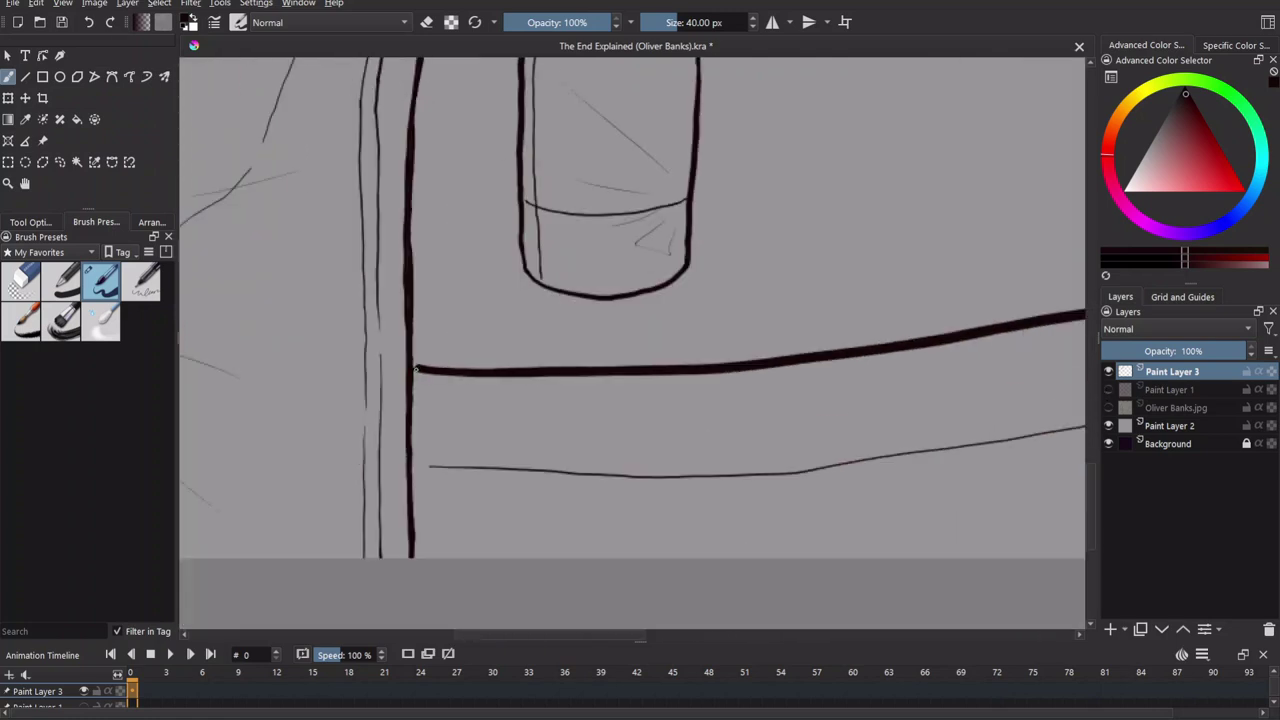
Draw the line under the cuff and outline the hand hanging from it.
left_click(427, 22)
key("e")
left_click(1108, 389)
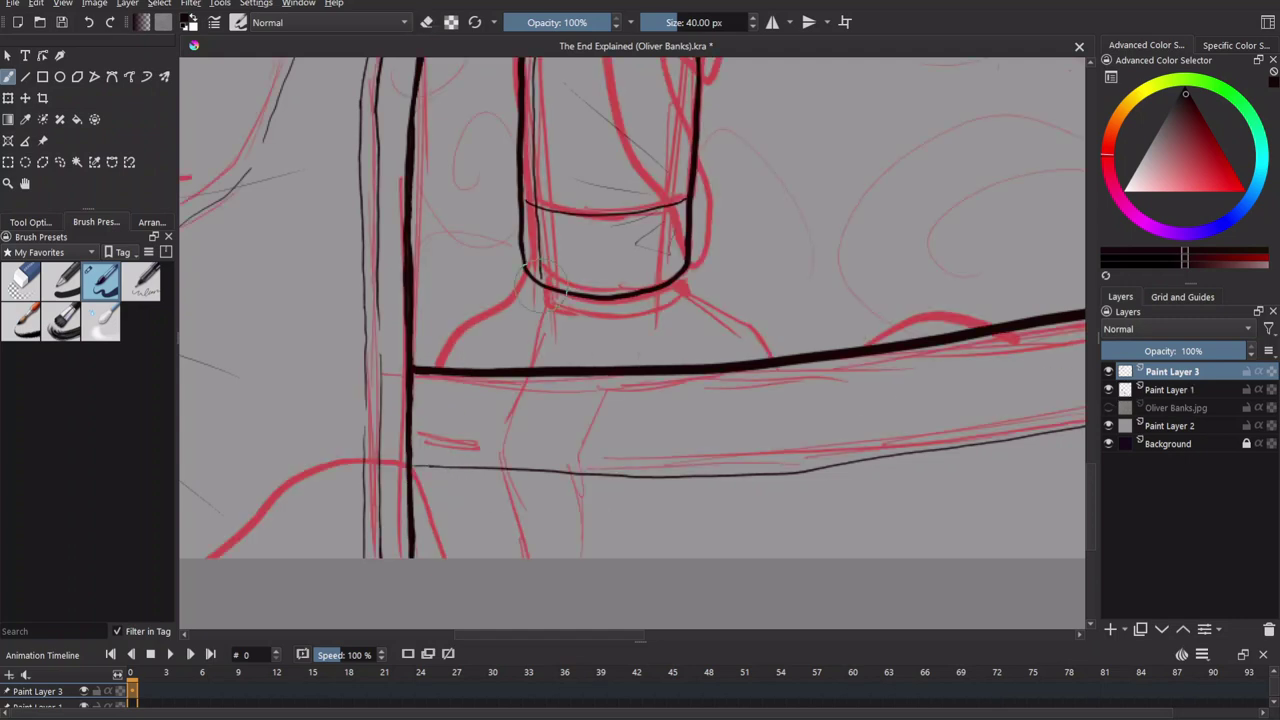
key("ctrl+z")
mouse_move(541, 300)
left_mouse_down()
mouse_move(610, 316)
mouse_move(680, 298)
left_mouse_up()
left_click_drag(660, 365, 690, 333)
mouse_move(571, 276)
left_mouse_down()
mouse_move(533, 416)
mouse_move(600, 511)
mouse_move(647, 343)
left_mouse_up()
left_click_drag(746, 366, 646, 359)
Extend the hand's lower edge and erase the railing line behind the hand.
key("e")
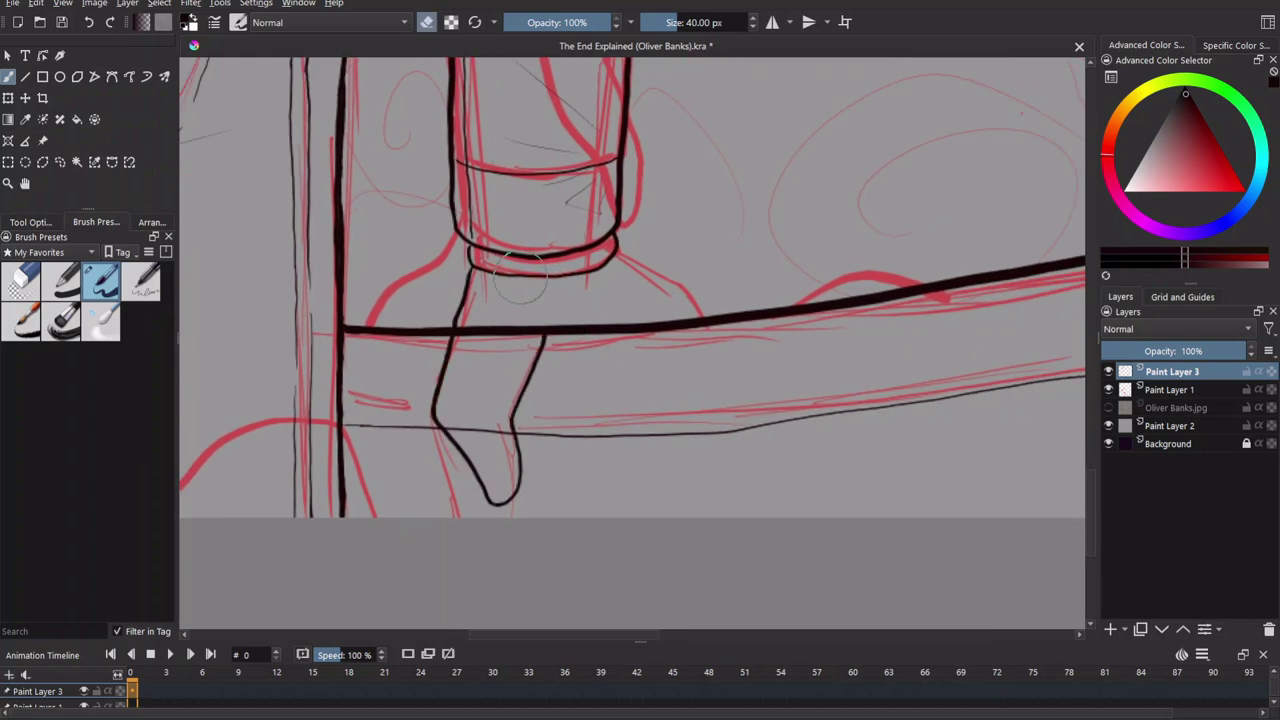
key("e")
left_click_drag(622, 326, 667, 330)
key("e")
left_click_drag(470, 331, 652, 326)
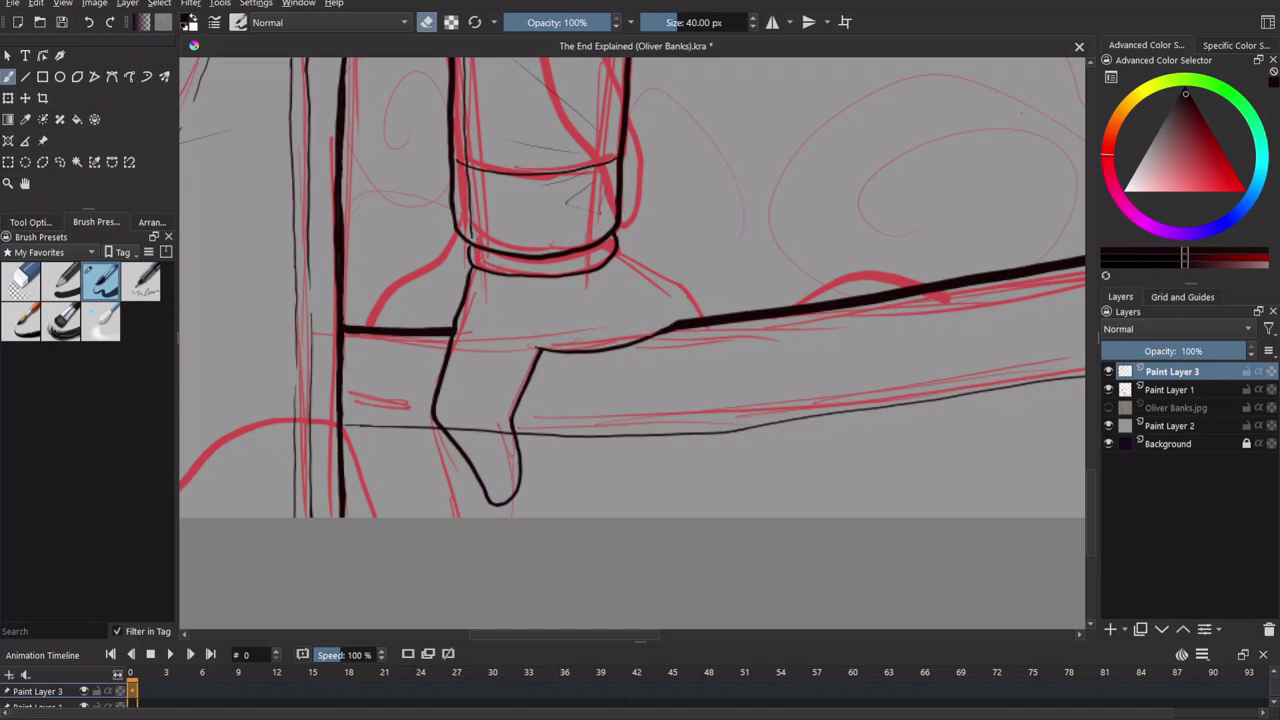
scroll(655, 330, "up", 4)
left_click_drag(727, 287, 566, 329)
key("e")
Erase the railing line crossing the hand after discarding trial junction strokes.
mouse_move(806, 390)
left_mouse_down()
mouse_move(549, 263)
mouse_move(786, 363)
mouse_move(531, 214)
mouse_move(814, 396)
left_mouse_up()
key("ctrl+z")
key("ctrl+z")
key("ctrl+z")
key("ctrl+z")
mouse_move(530, 226)
left_mouse_down()
mouse_move(766, 371)
mouse_move(786, 404)
left_mouse_up()
scroll(786, 404, "down", 3)
scroll(691, 423, "up", 3)
key("e")
mouse_move(552, 432)
left_mouse_down()
mouse_move(471, 409)
mouse_move(440, 425)
mouse_move(638, 440)
left_mouse_up()
key("e")
scroll(643, 316, "down", 2)
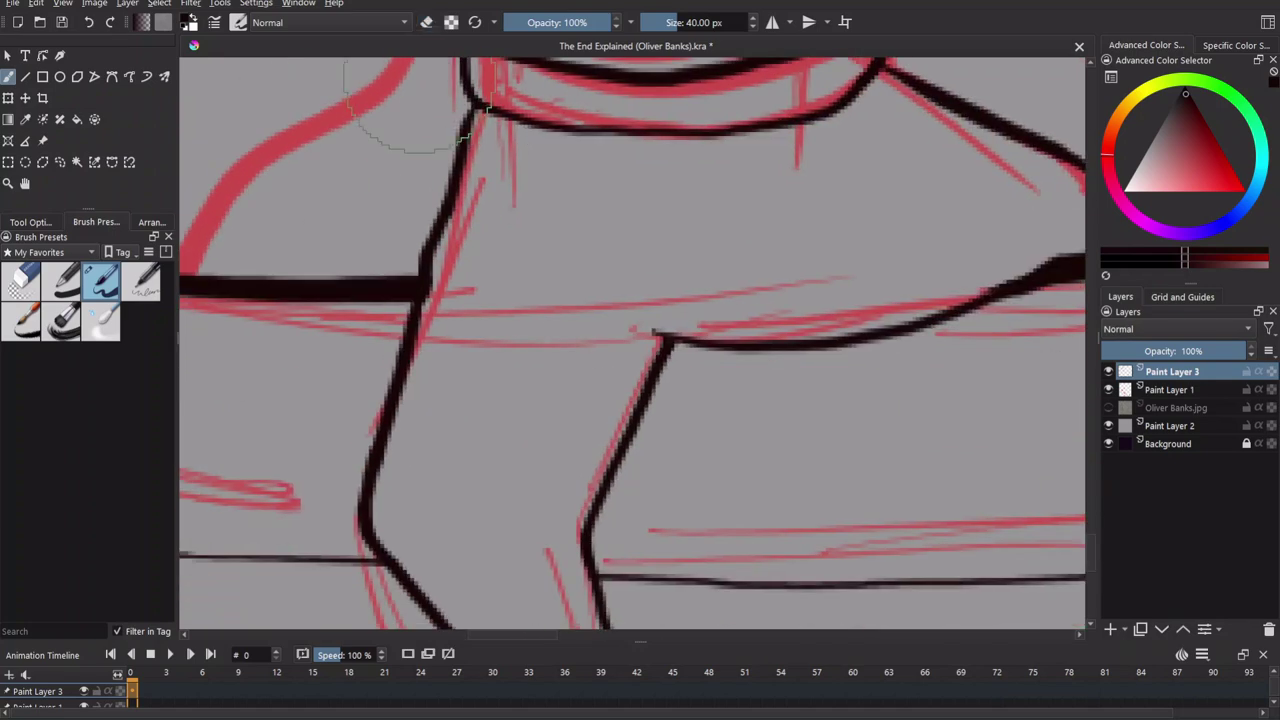
Add short crease strokes on the hand and its corner with the red sketch hidden.
left_click_drag(574, 345, 655, 334)
scroll(647, 433, "up", 2)
scroll(647, 433, "down", 2)
scroll(840, 290, "up", 2)
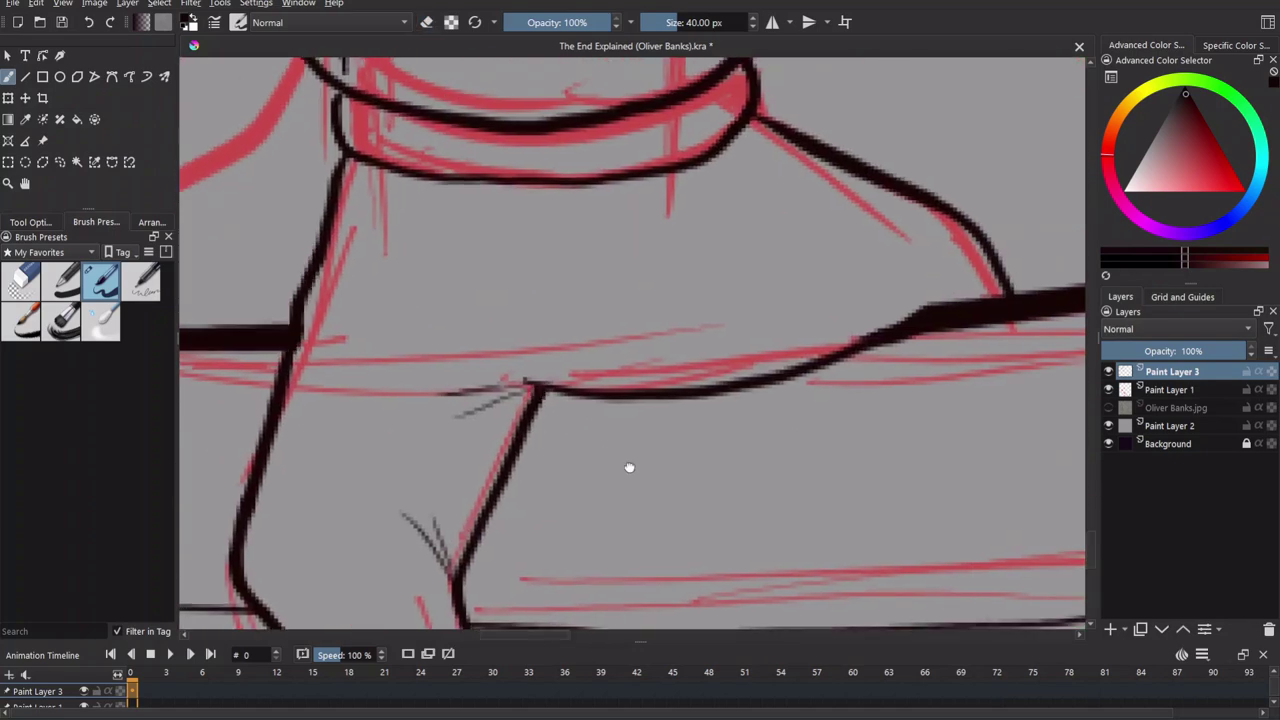
scroll(787, 327, "down", 3)
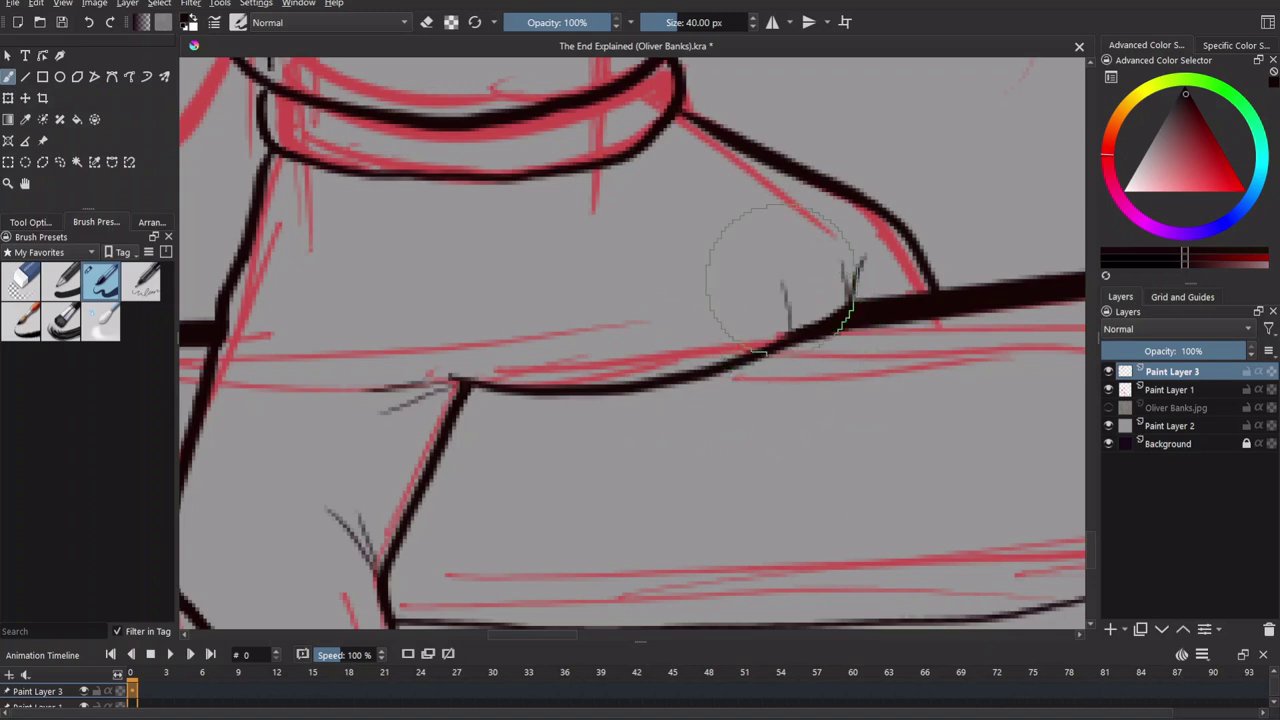
key("ctrl+h")
left_click_drag(706, 274, 709, 305)
mouse_move(475, 361)
left_mouse_down()
mouse_move(543, 386)
mouse_move(508, 363)
left_mouse_up()
scroll(610, 440, "down", 3)
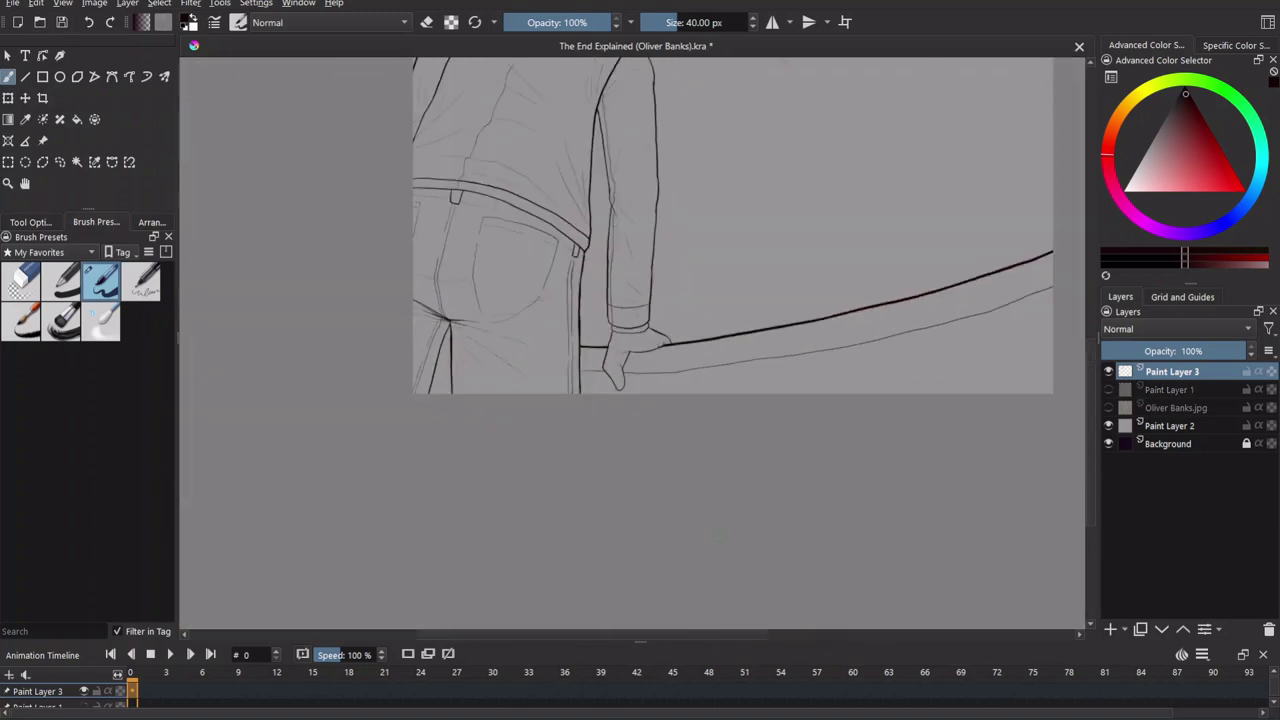
scroll(610, 440, "up", 3)
Erase the hand's outline below the cuff and redraw a rounder, joined underside.
left_click(428, 27)
mouse_move(575, 528)
left_mouse_down()
mouse_move(595, 504)
mouse_move(506, 441)
mouse_move(526, 398)
mouse_move(592, 372)
left_mouse_up()
key("plus")
key("plus")
mouse_move(443, 372)
left_mouse_down()
mouse_move(457, 400)
mouse_move(605, 410)
left_mouse_up()
left_click_drag(440, 378, 455, 398)
left_click(428, 24)
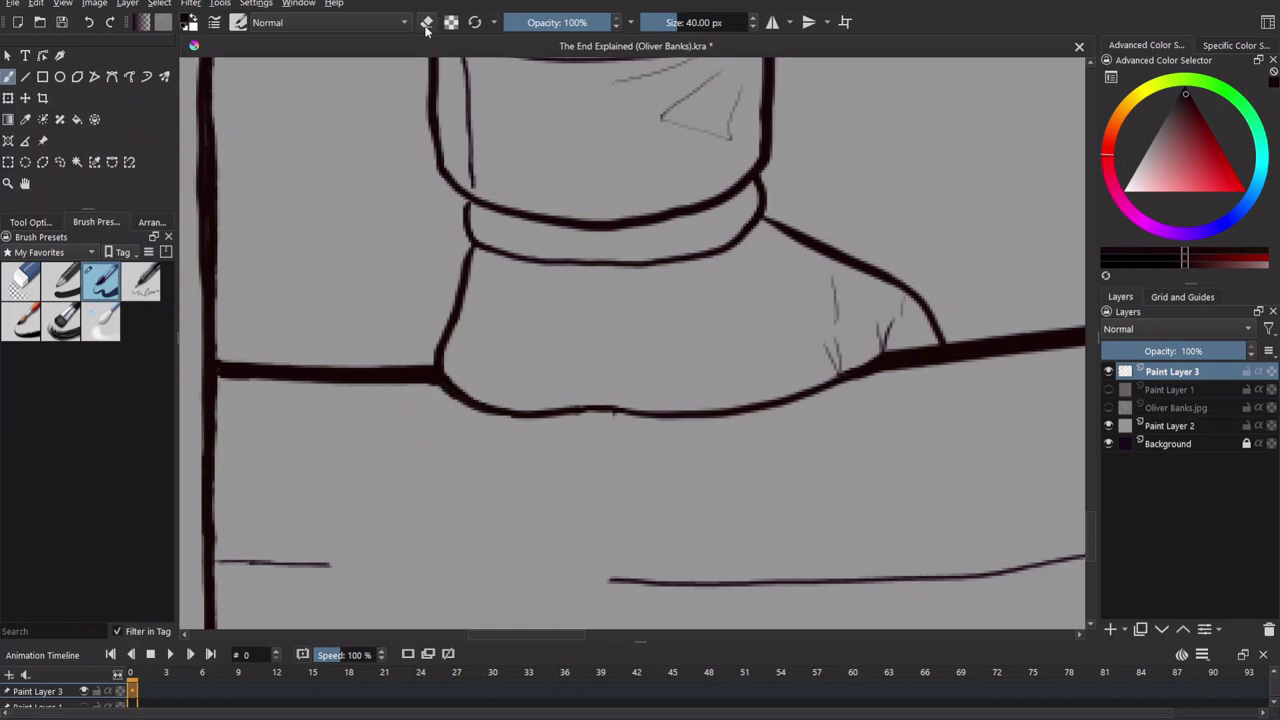
left_click(426, 23)
Add faint fold hatching inside the hand and a curve at its left corner.
mouse_move(571, 366)
left_mouse_down()
mouse_move(529, 380)
mouse_move(598, 388)
left_mouse_up()
left_click_drag(800, 370, 730, 400)
left_click_drag(505, 277, 585, 323)
left_click_drag(705, 275, 615, 320)
left_click_drag(660, 440, 678, 397)
mouse_move(462, 278)
left_mouse_down()
mouse_move(425, 320)
mouse_move(503, 247)
left_mouse_up()
Extend the lower railing line, undo the overshoot, and zoom out to the whole figure.
mouse_move(408, 448)
left_mouse_down()
mouse_move(714, 466)
mouse_move(390, 449)
left_mouse_up()
key("ctrl+z")
key("e")
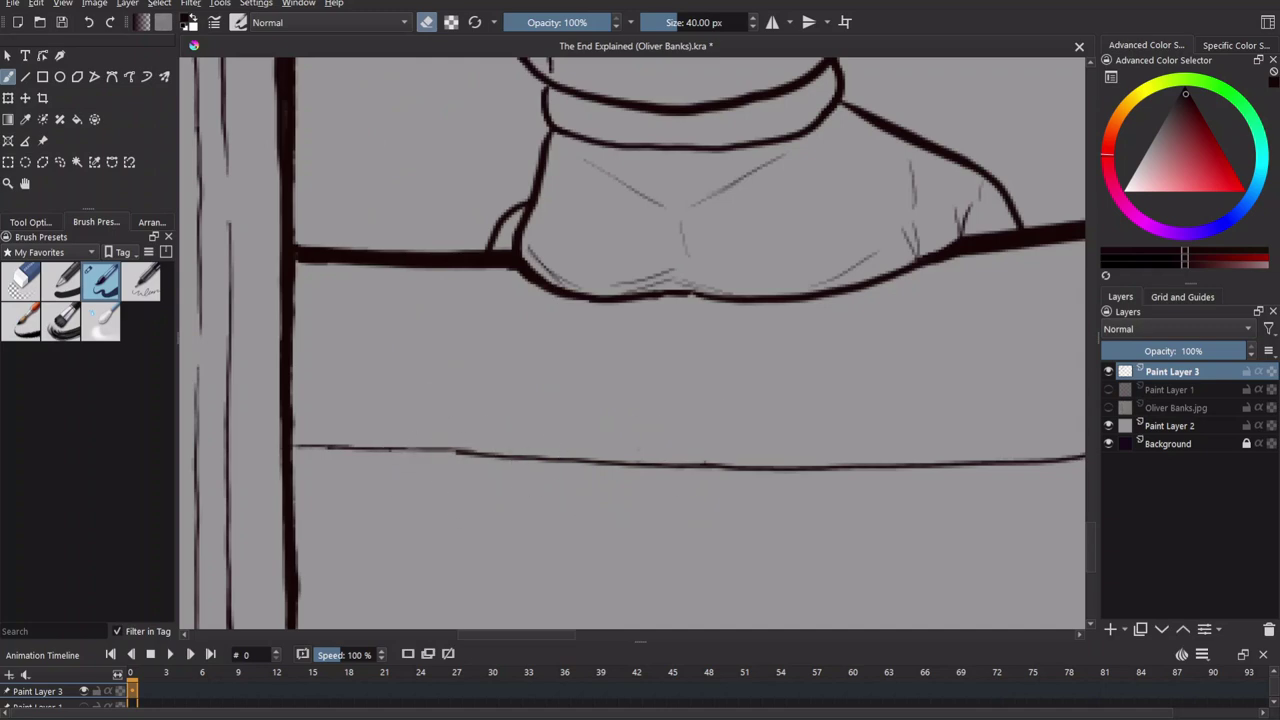
key("e")
key("minus")
key("minus")
key("minus")
key("minus")
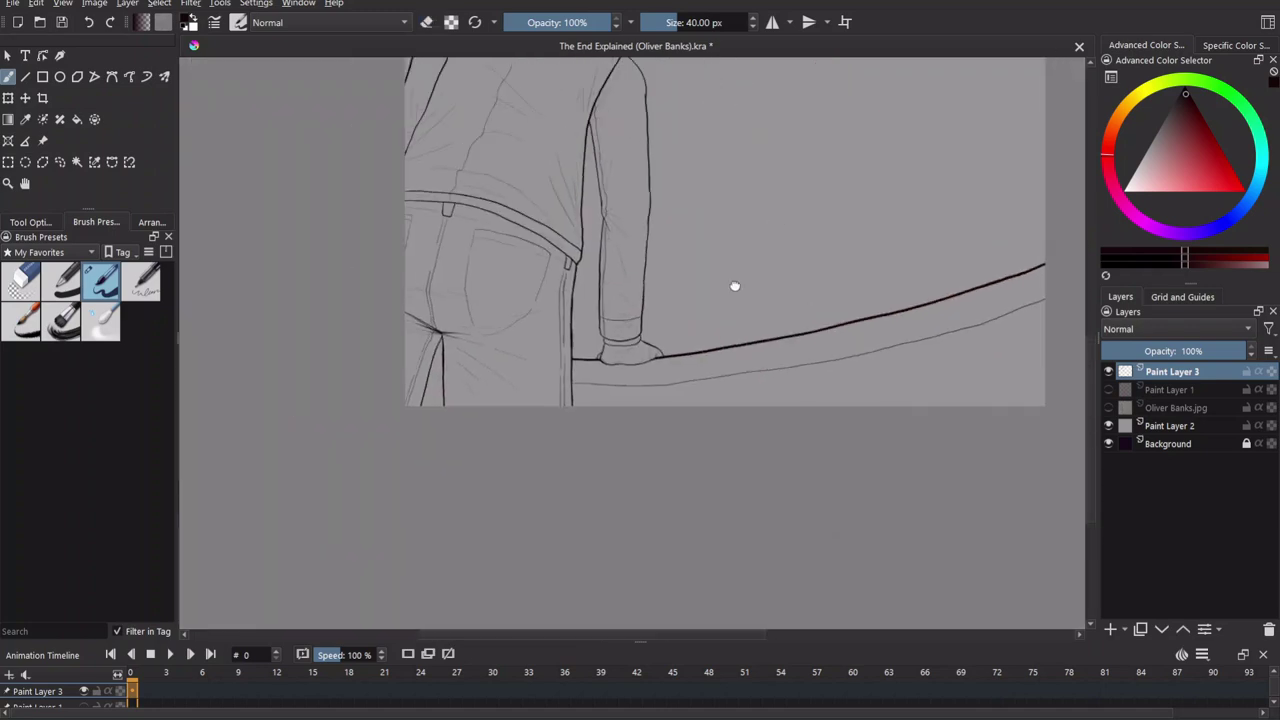
key("minus")
scroll(705, 405, "up", 1)
Ink the lower solar panel's left, bottom and right edges in black.
scroll(708, 362, "down", 2)
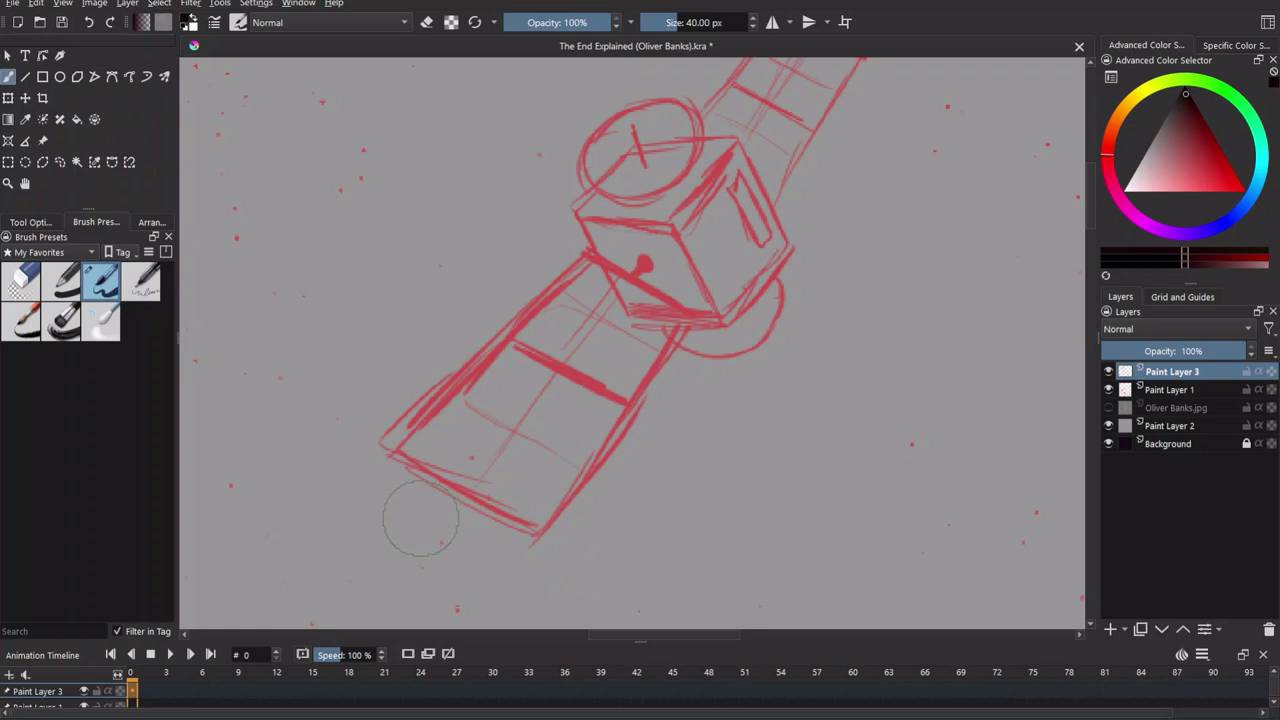
scroll(420, 518, "up", 2)
mouse_move(618, 184)
left_mouse_down()
mouse_move(752, 265)
mouse_move(575, 233)
mouse_move(360, 452)
mouse_move(525, 284)
left_mouse_up()
key("ctrl+z")
key("ctrl+z")
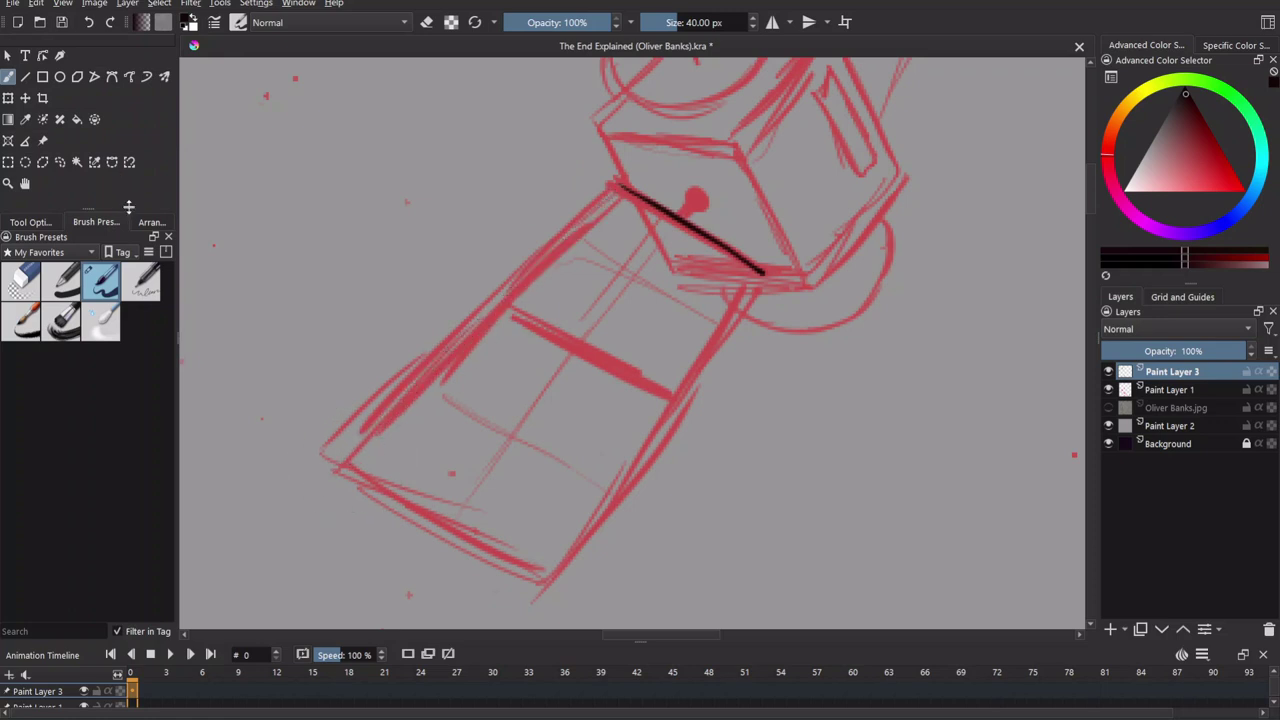
mouse_move(614, 188)
left_mouse_down()
mouse_move(417, 396)
mouse_move(369, 499)
mouse_move(557, 590)
left_mouse_up()
mouse_move(760, 272)
left_mouse_down()
mouse_move(734, 332)
mouse_move(553, 597)
mouse_move(584, 466)
left_mouse_up()
Draw a thin middle line and a thick crossbar across the lower solar panel.
key("e")
key("e")
key("minus")
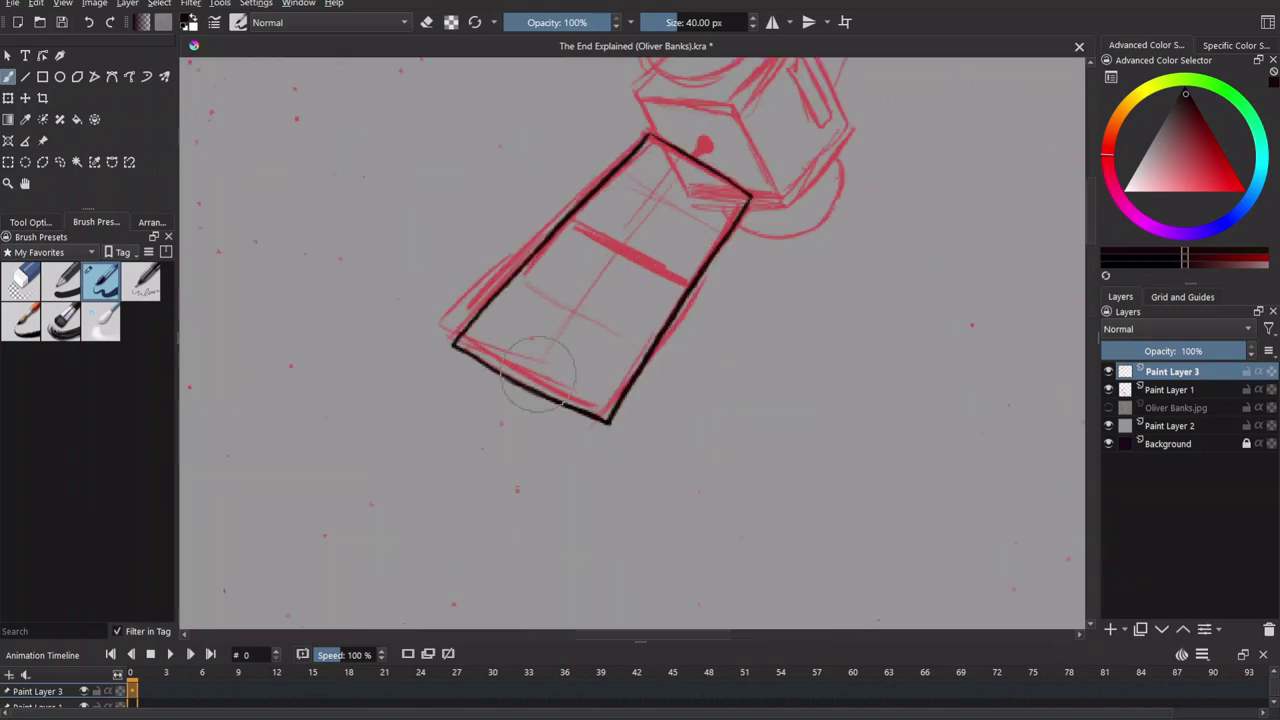
left_click_drag(535, 380, 688, 167)
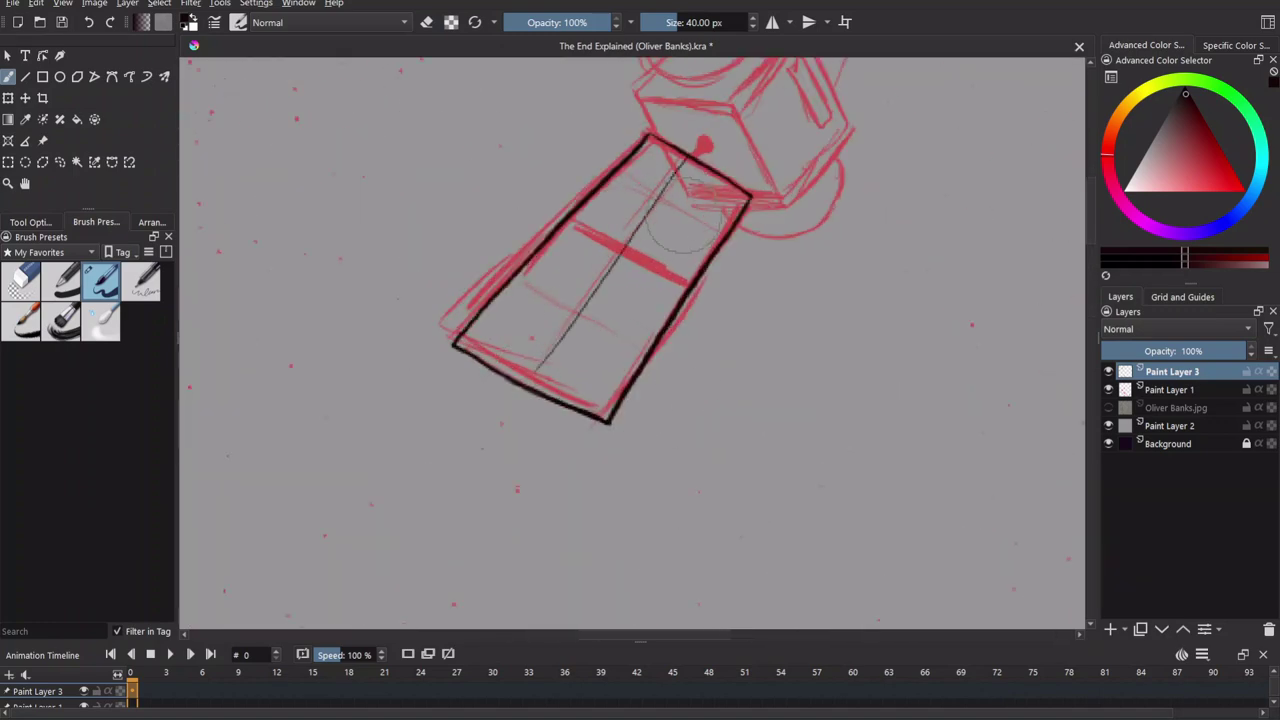
mouse_move(684, 296)
left_mouse_down()
mouse_move(664, 319)
mouse_move(696, 355)
left_mouse_up()
left_click_drag(586, 288, 657, 300)
key("ctrl+z")
left_click_drag(699, 342, 590, 287)
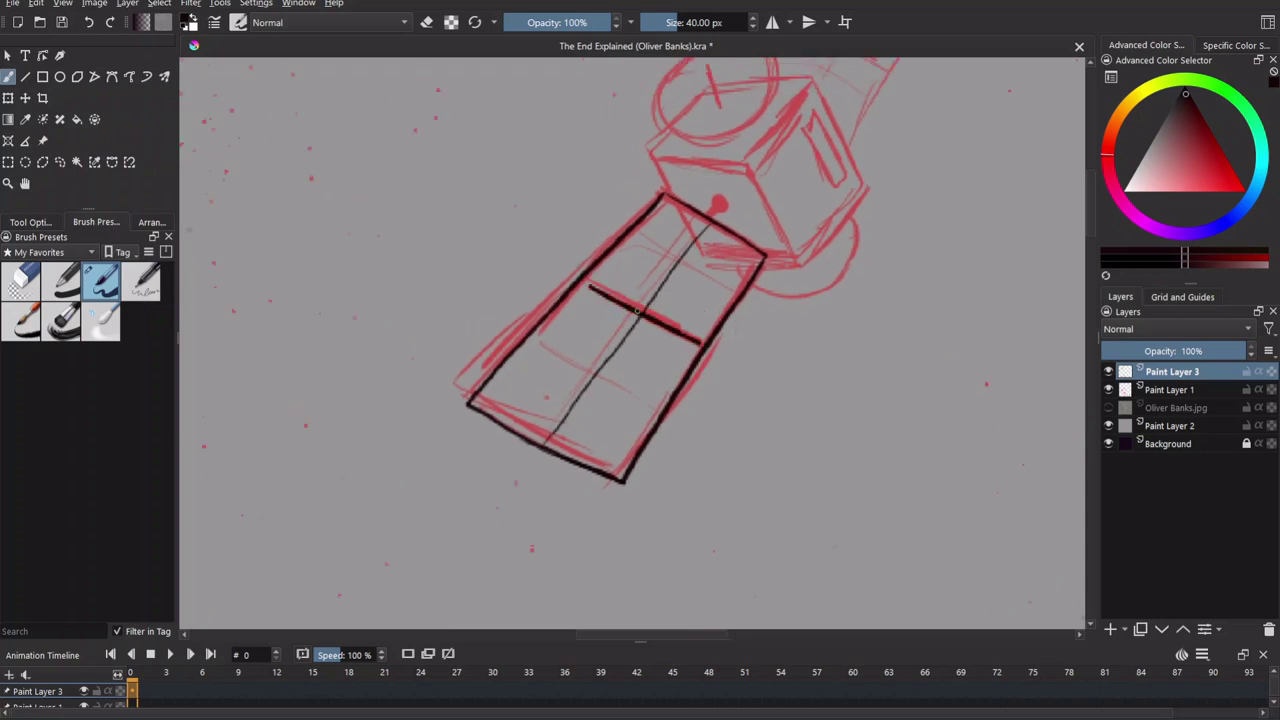
Add more black strokes to the panel, checking them with the red sketch hidden.
left_click(1108, 389)
left_click_drag(650, 245, 740, 325)
left_click_drag(545, 340, 640, 440)
key("5")
scroll(894, 600, "down", 3)
scroll(628, 342, "up", 15)
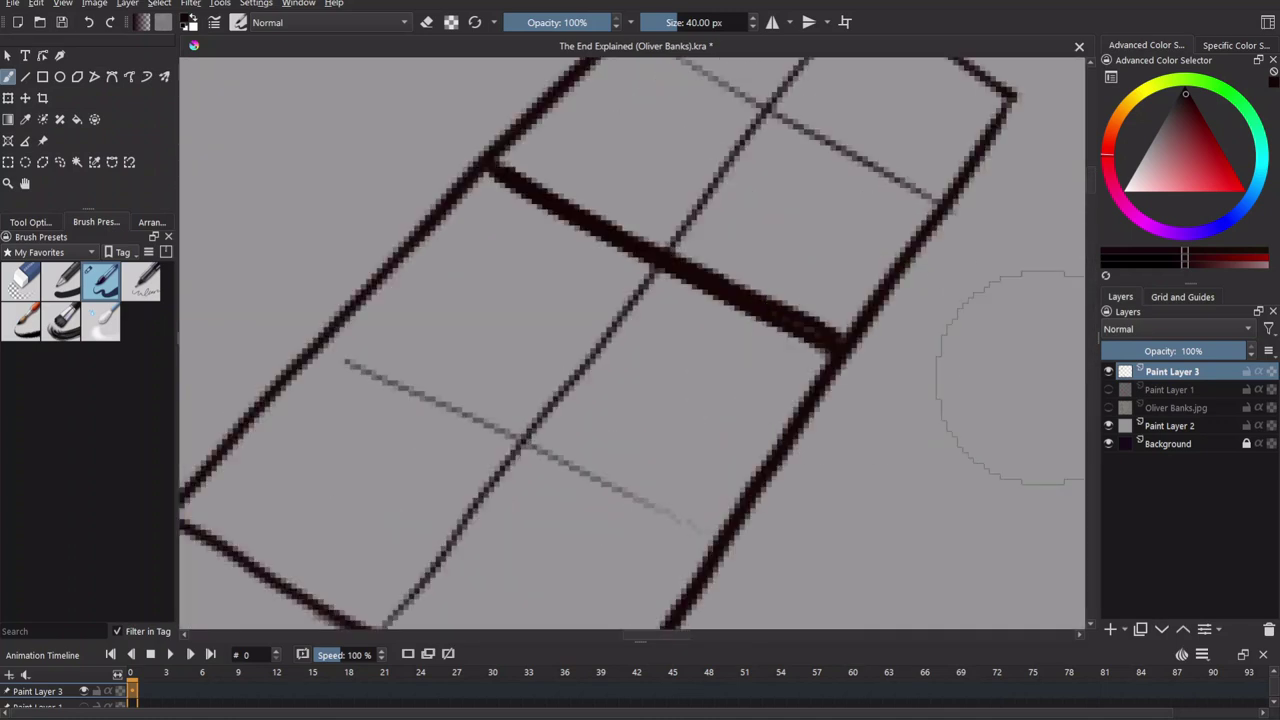
key("ctrl+z")
left_click(1108, 389)
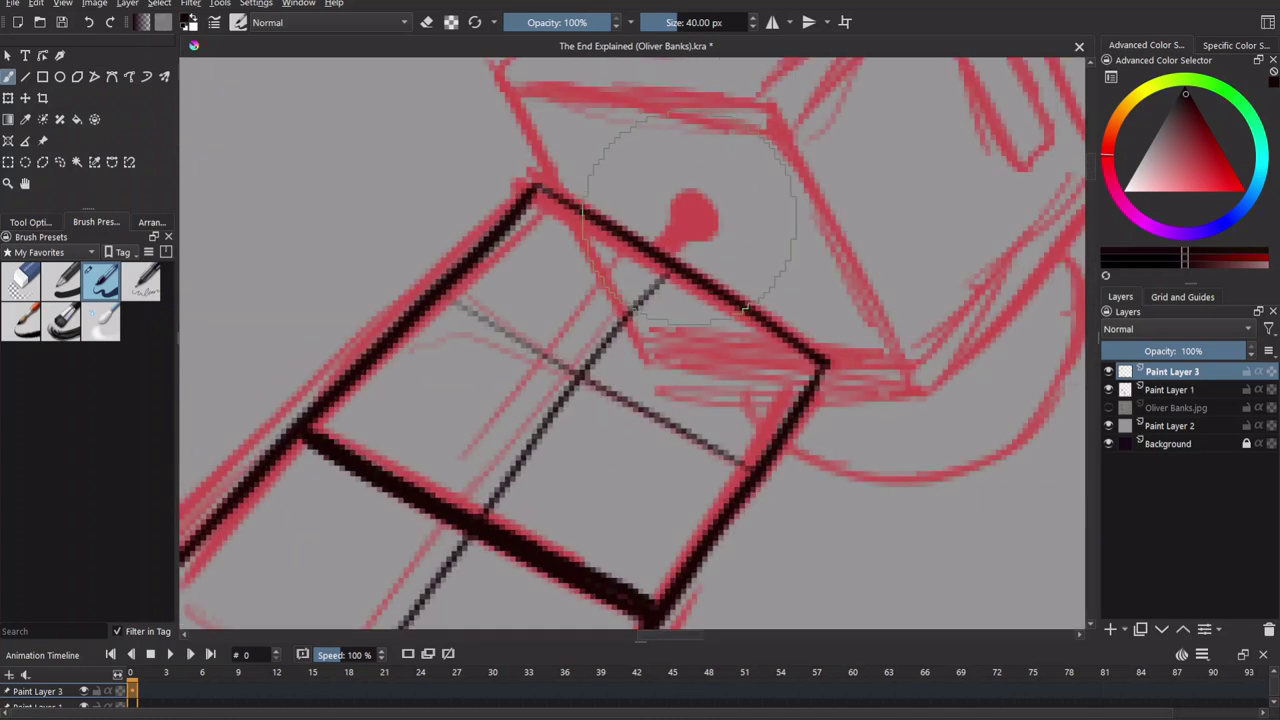
Ink the satellite body's diagonal edge, a panel line and the black dot on the body.
left_click_drag(657, 214, 686, 271)
left_click_drag(530, 168, 604, 230)
left_click_drag(698, 275, 702, 306)
left_click_drag(829, 406, 796, 488)
key("ctrl+z")
left_click_drag(488, 225, 525, 330)
mouse_move(486, 228)
left_mouse_down()
mouse_move(756, 232)
mouse_move(890, 520)
left_mouse_up()
key("ctrl+z")
left_click_drag(792, 516, 890, 508)
key("ctrl+z")
Ink the cube's upper-left, right and lower-right edges, erasing the corner overshoot.
mouse_move(543, 120)
left_mouse_down()
mouse_move(380, 226)
mouse_move(437, 126)
left_mouse_up()
mouse_move(696, 243)
left_mouse_down()
mouse_move(566, 363)
mouse_move(720, 142)
left_mouse_up()
key("ctrl+z")
mouse_move(525, 363)
left_mouse_down()
mouse_move(700, 172)
mouse_move(690, 166)
mouse_move(815, 420)
left_mouse_up()
left_click_drag(638, 613, 629, 457)
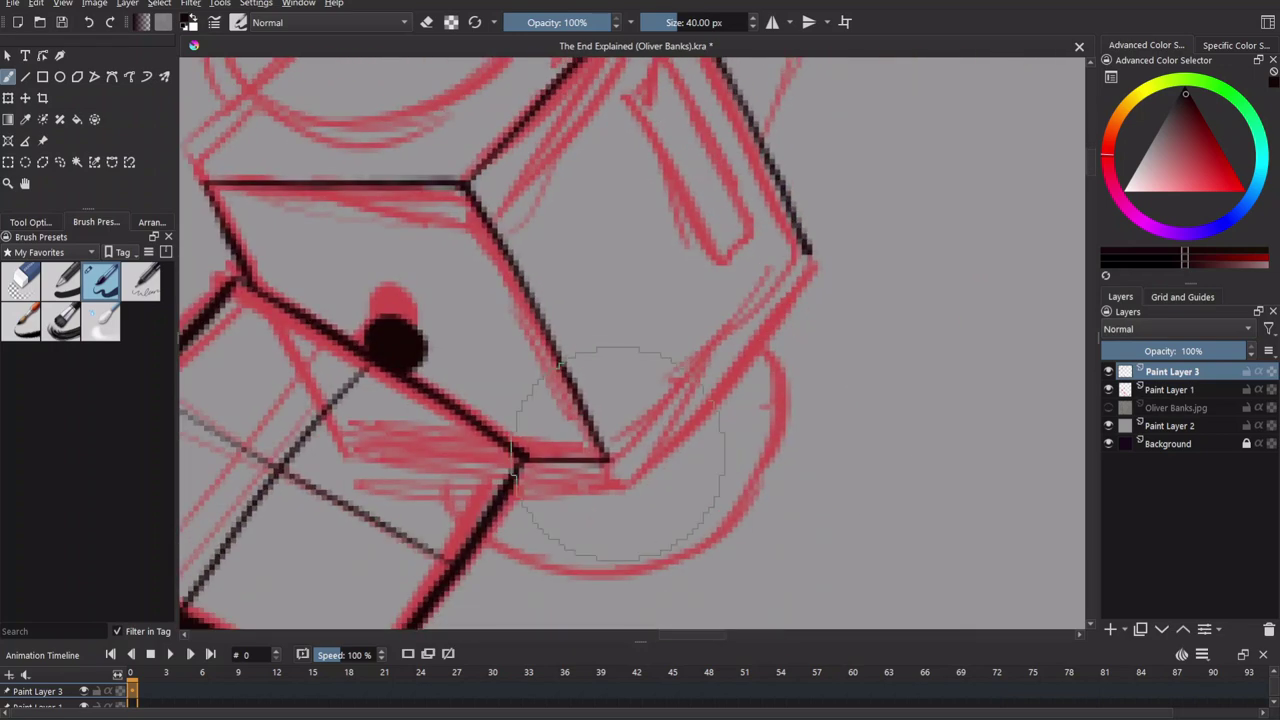
left_click_drag(790, 245, 600, 450)
left_click_drag(779, 287, 728, 443)
left_click_drag(538, 225, 563, 160)
key("e")
left_click(778, 342)
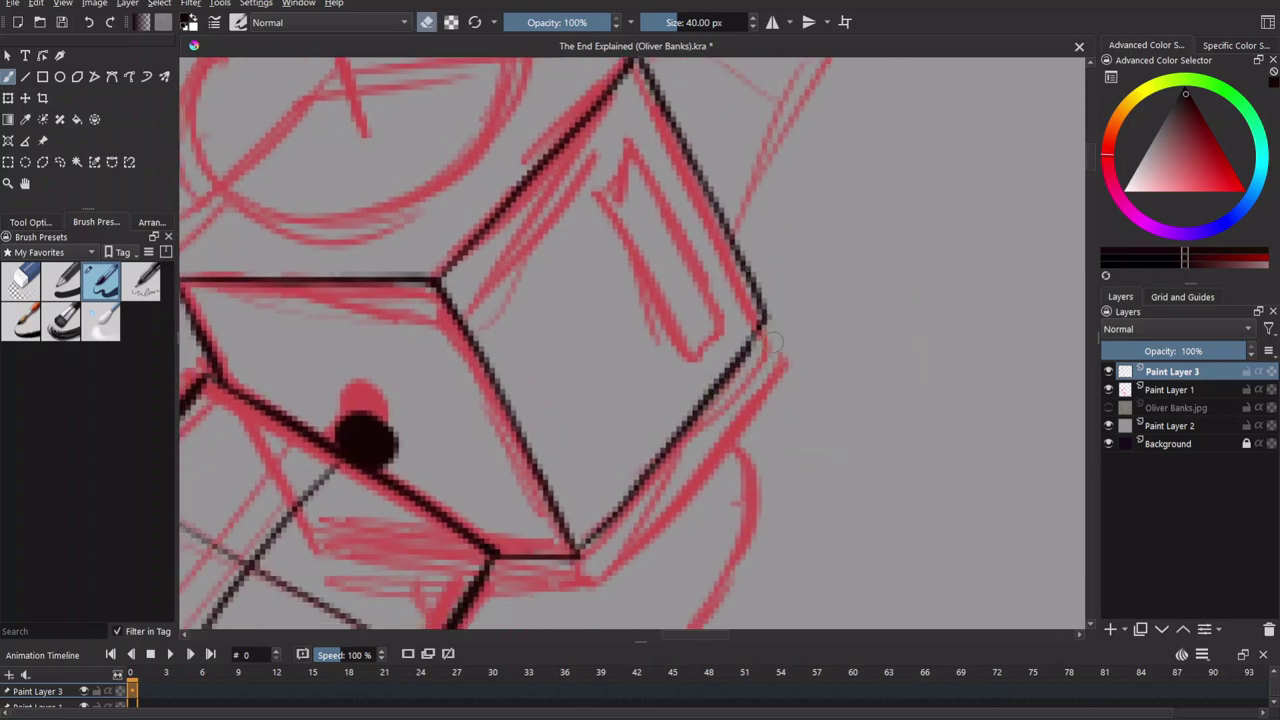
Ink the dish ellipse and its inner line, joining the dish to the cube corners.
mouse_move(688, 131)
left_mouse_down()
mouse_move(735, 321)
mouse_move(926, 362)
left_mouse_up()
key("e")
left_click_drag(457, 371, 494, 381)
mouse_move(660, 222)
left_mouse_down()
mouse_move(500, 312)
mouse_move(790, 232)
mouse_move(640, 216)
left_mouse_up()
left_click_drag(597, 255, 640, 378)
left_click_drag(475, 480, 490, 390)
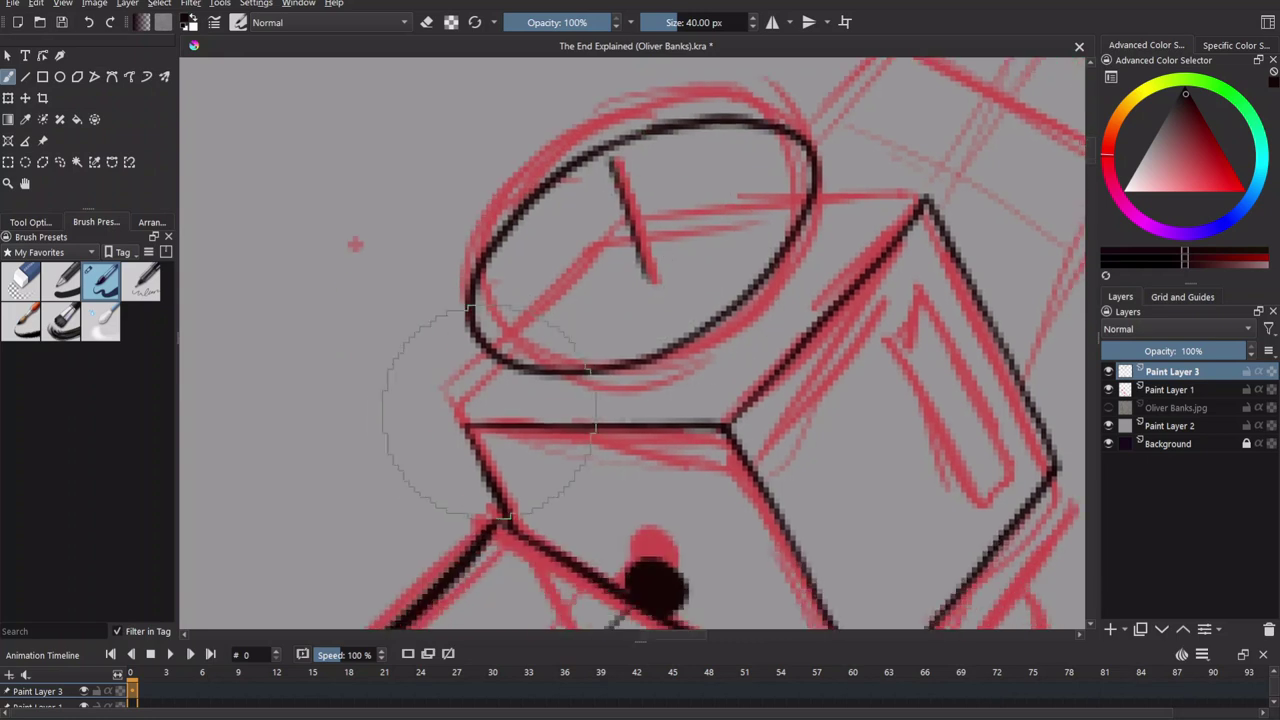
left_click_drag(895, 252, 795, 297)
left_click_drag(410, 420, 363, 479)
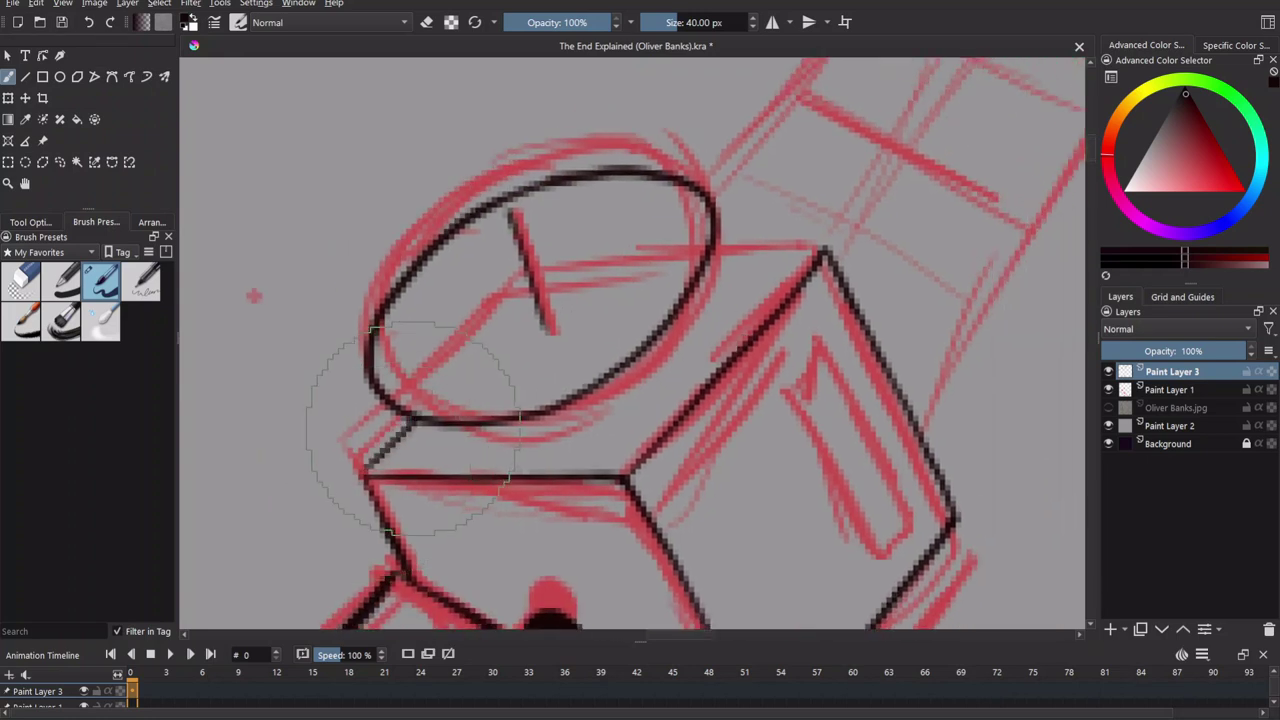
left_click_drag(722, 248, 825, 250)
Draw the slot rectangle on the cube's right face and the curved base below it.
scroll(830, 250, "down", 5)
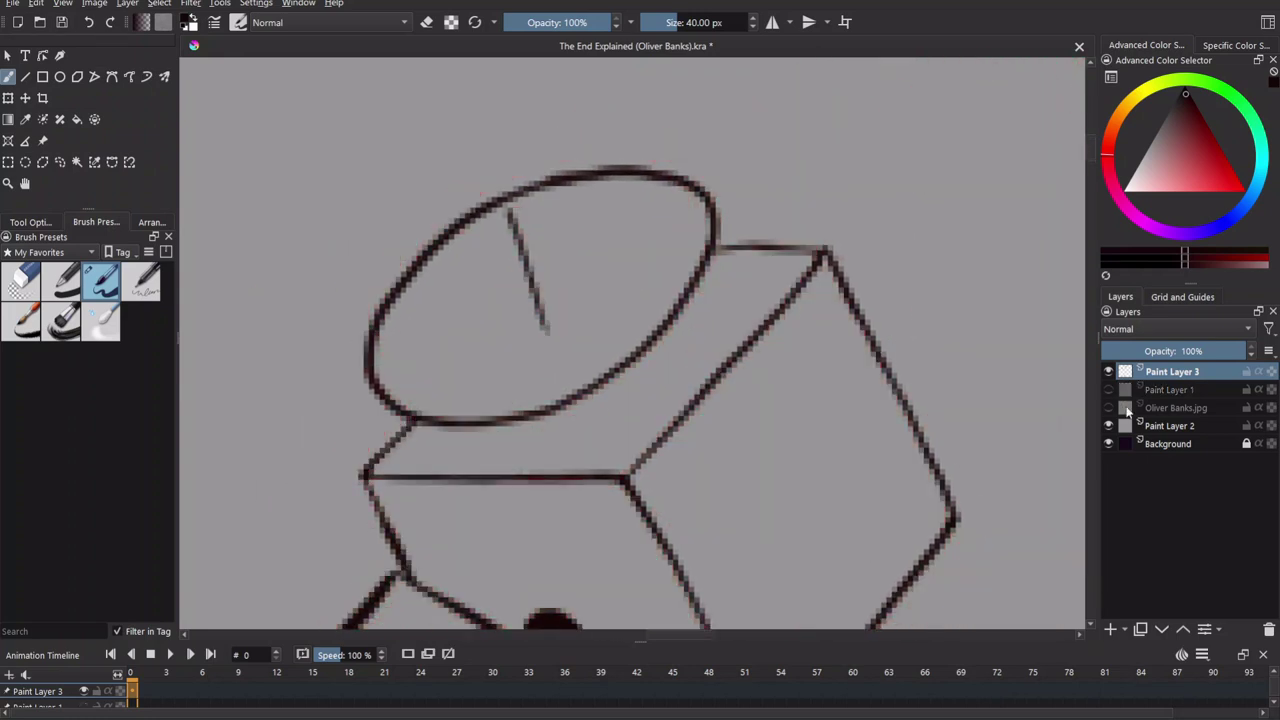
scroll(900, 405, "up", 5)
left_click_drag(900, 405, 805, 295)
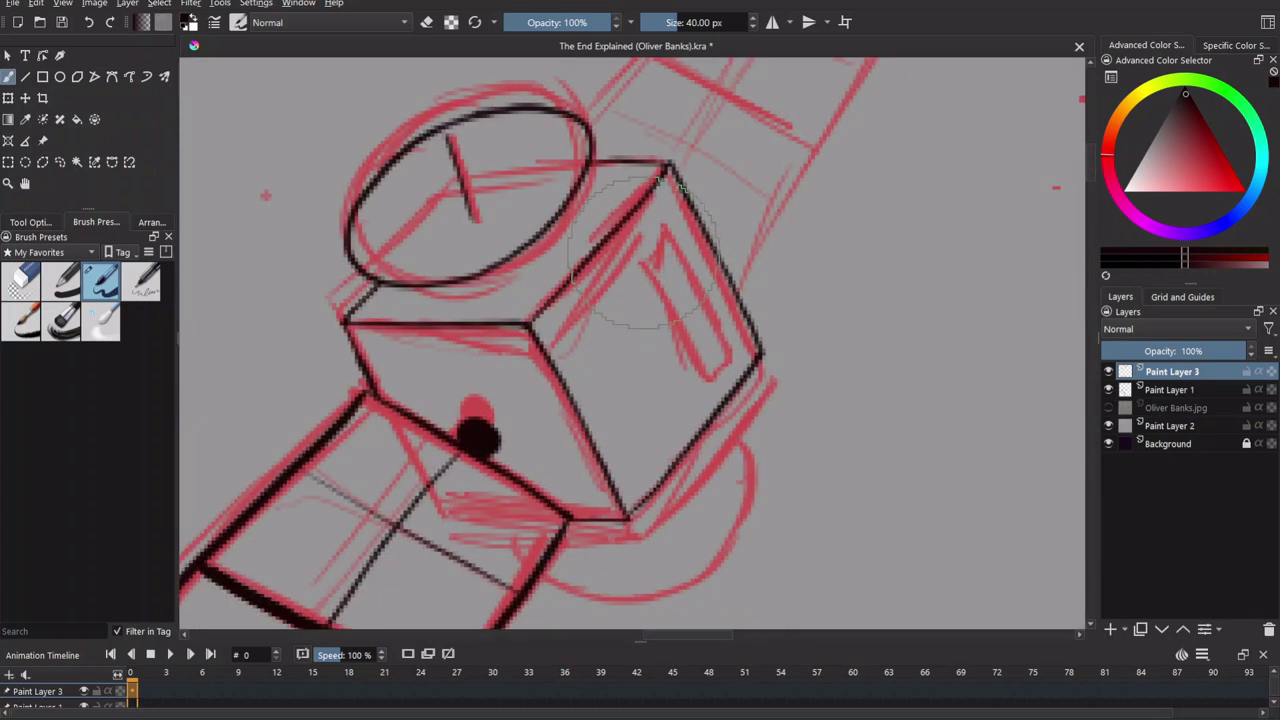
mouse_move(666, 208)
left_mouse_down()
mouse_move(738, 345)
mouse_move(728, 362)
mouse_move(738, 350)
left_mouse_up()
left_click(1108, 389)
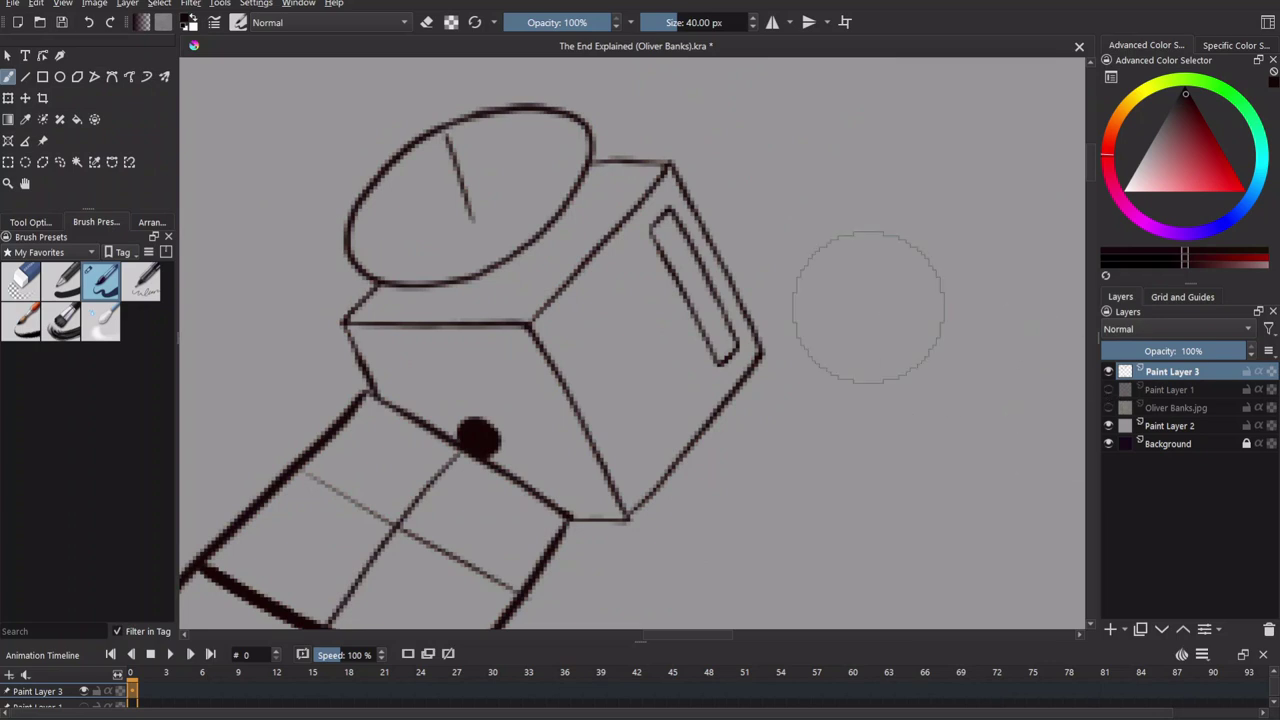
left_click_drag(1022, 452, 989, 346)
left_click_drag(686, 325, 530, 452)
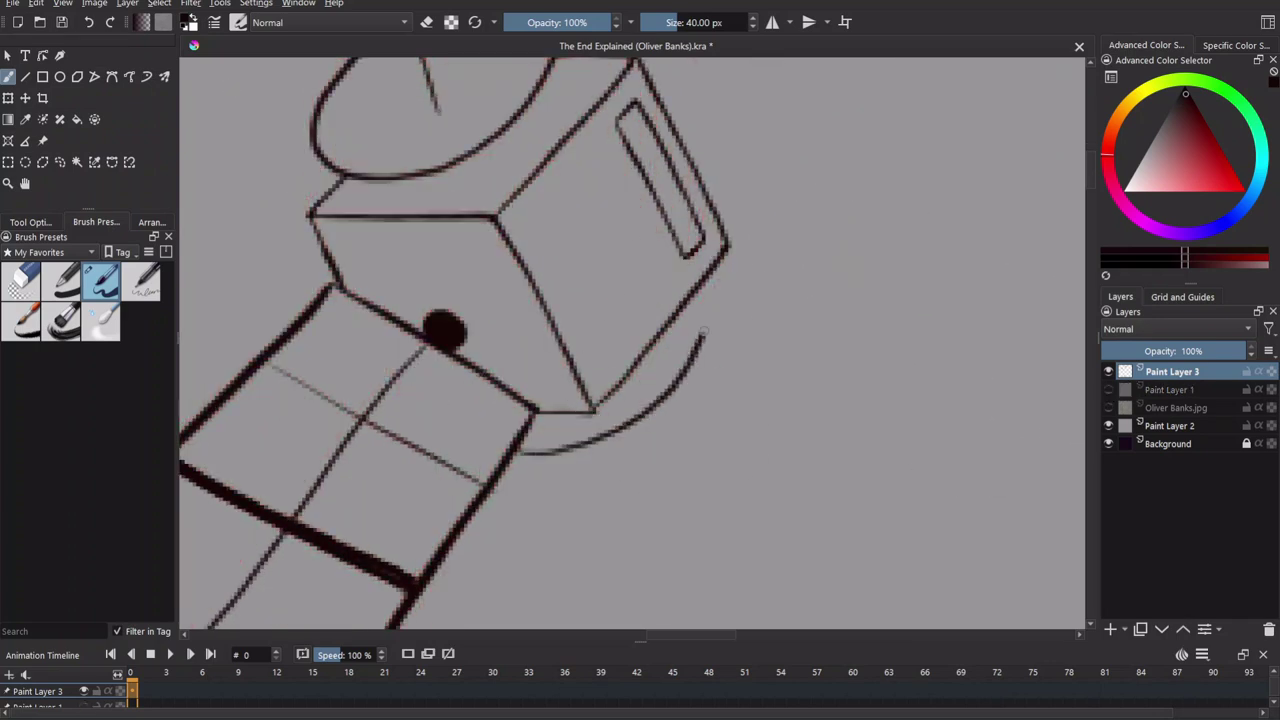
left_click_drag(693, 295, 562, 452)
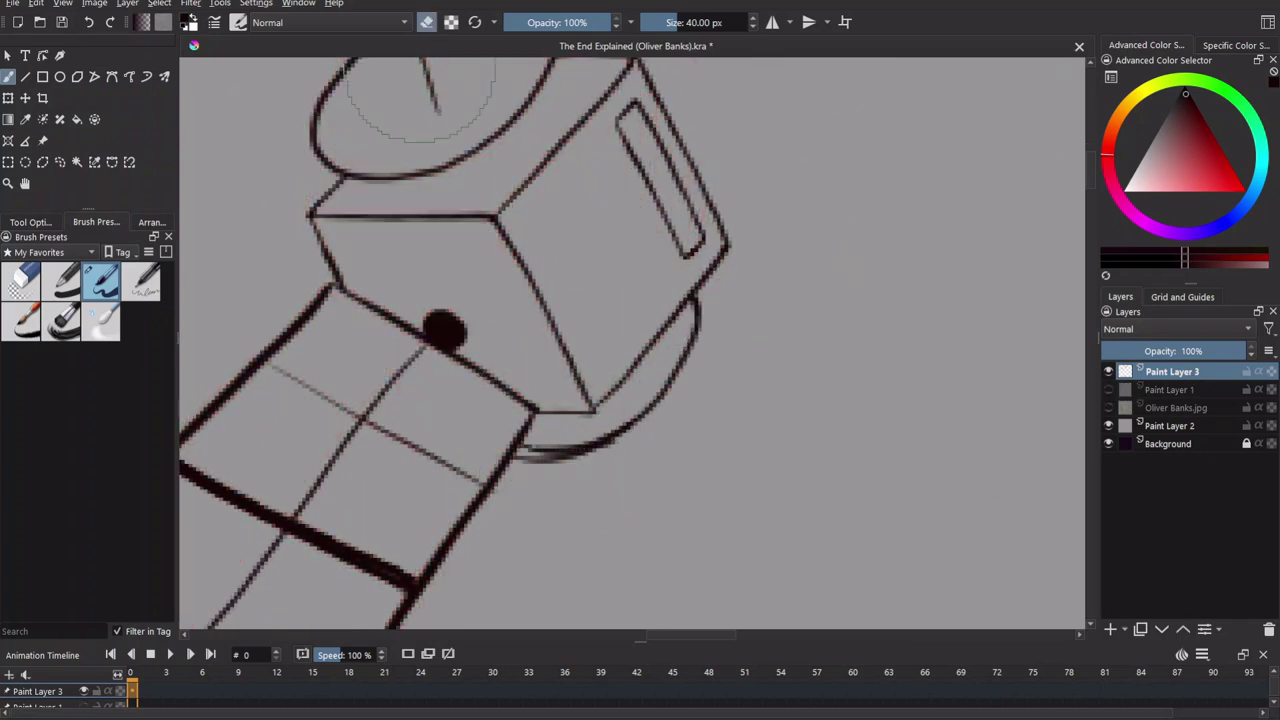
Ink the upper solar panel's right, left and top edges and its thick middle crossline.
key("e")
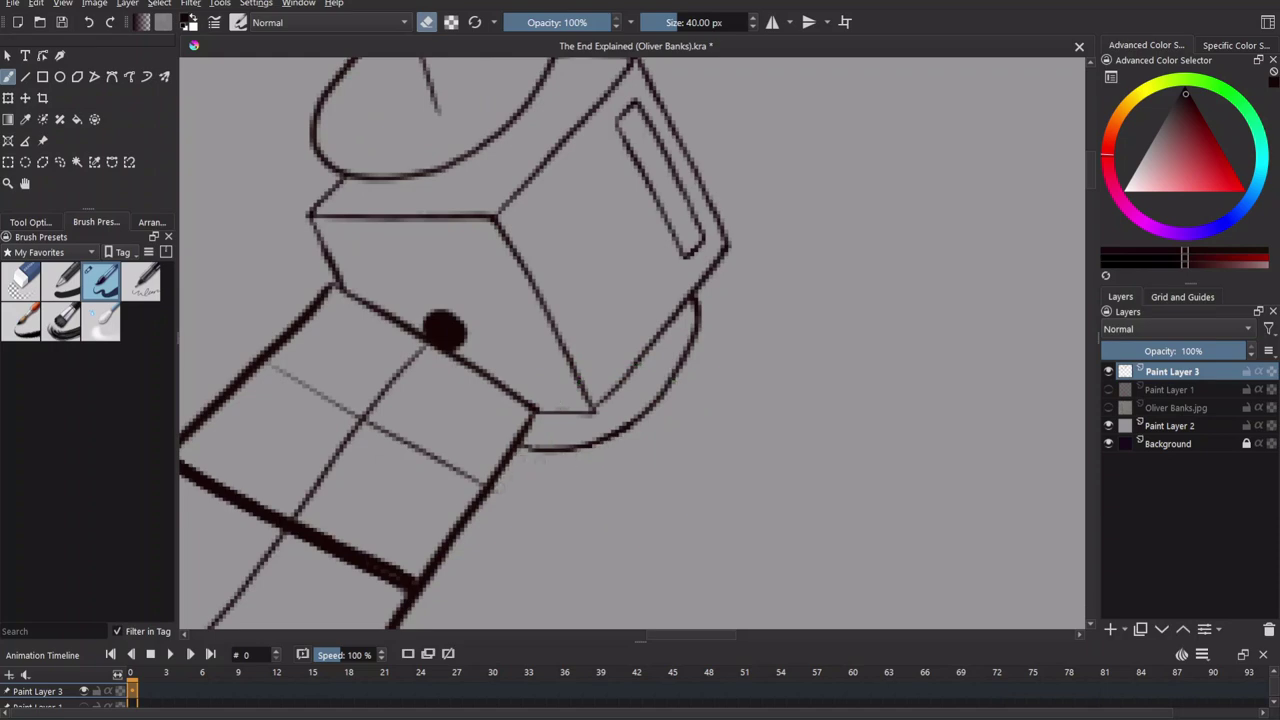
left_click_drag(478, 311, 543, 186)
key("e")
left_click_drag(738, 208, 652, 449)
left_click(1108, 389)
mouse_move(735, 235)
left_mouse_down()
mouse_move(745, 366)
mouse_move(740, 345)
left_mouse_up()
left_click_drag(705, 405, 840, 115)
key("ctrl+z")
left_click_drag(700, 420, 840, 115)
key("ctrl+z")
left_click_drag(580, 325, 665, 350)
mouse_move(641, 290)
left_mouse_down()
mouse_move(794, 65)
mouse_move(755, 222)
mouse_move(820, 245)
left_mouse_up()
mouse_move(615, 317)
left_mouse_down()
mouse_move(670, 225)
mouse_move(795, 305)
left_mouse_up()
left_click_drag(672, 357, 787, 117)
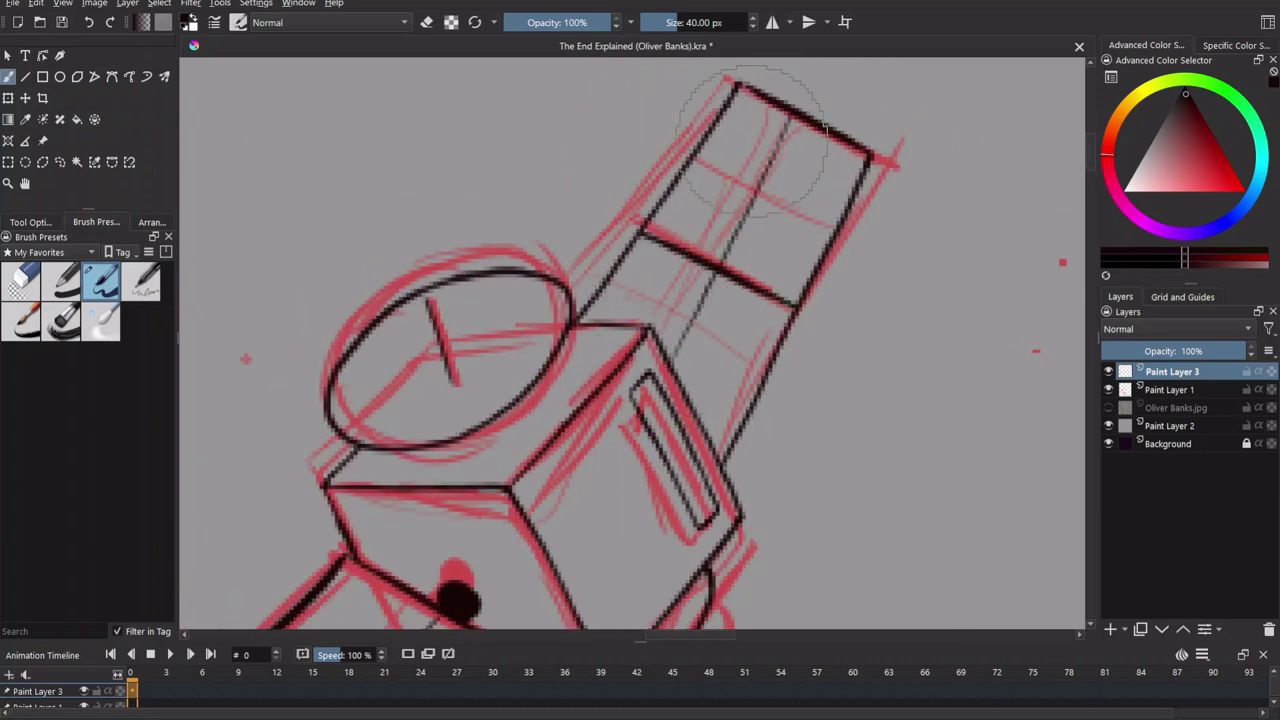
Zoom out and toggle the red sketch layer to check the satellite line art.
key("minus")
left_click(1108, 389)
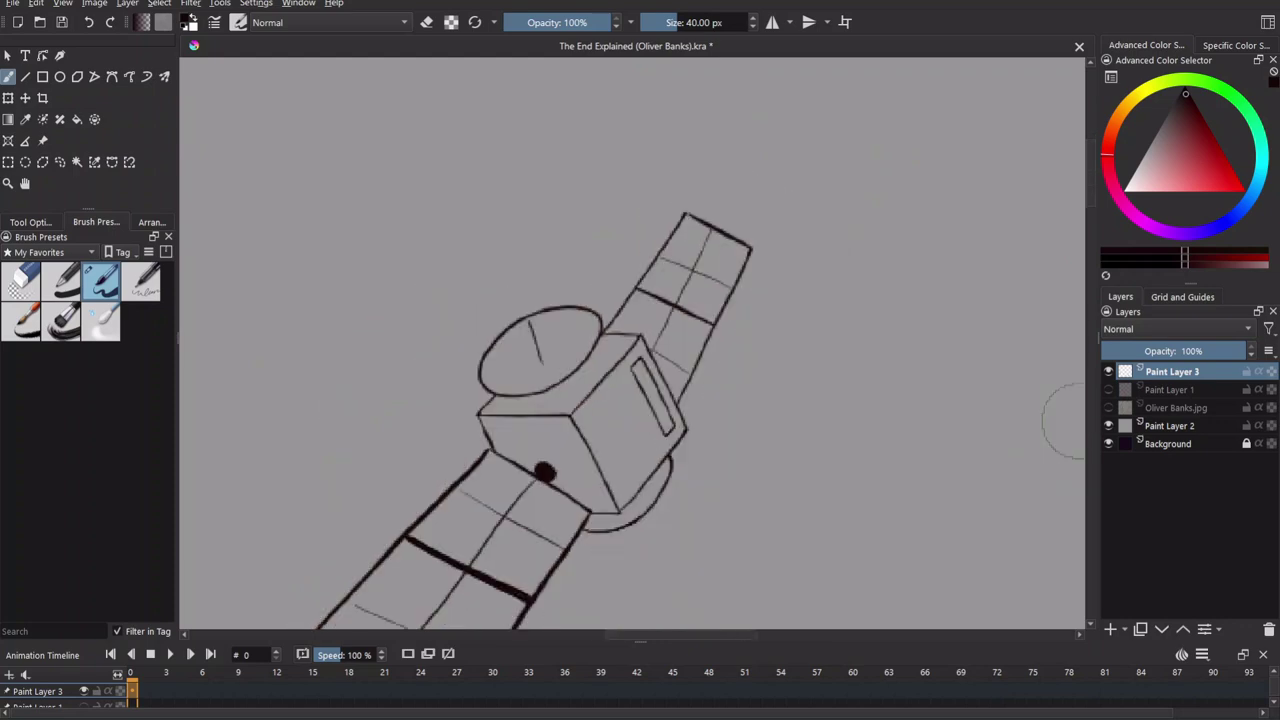
key("minus")
key("minus")
key("minus")
scroll(786, 286, "down", 3)
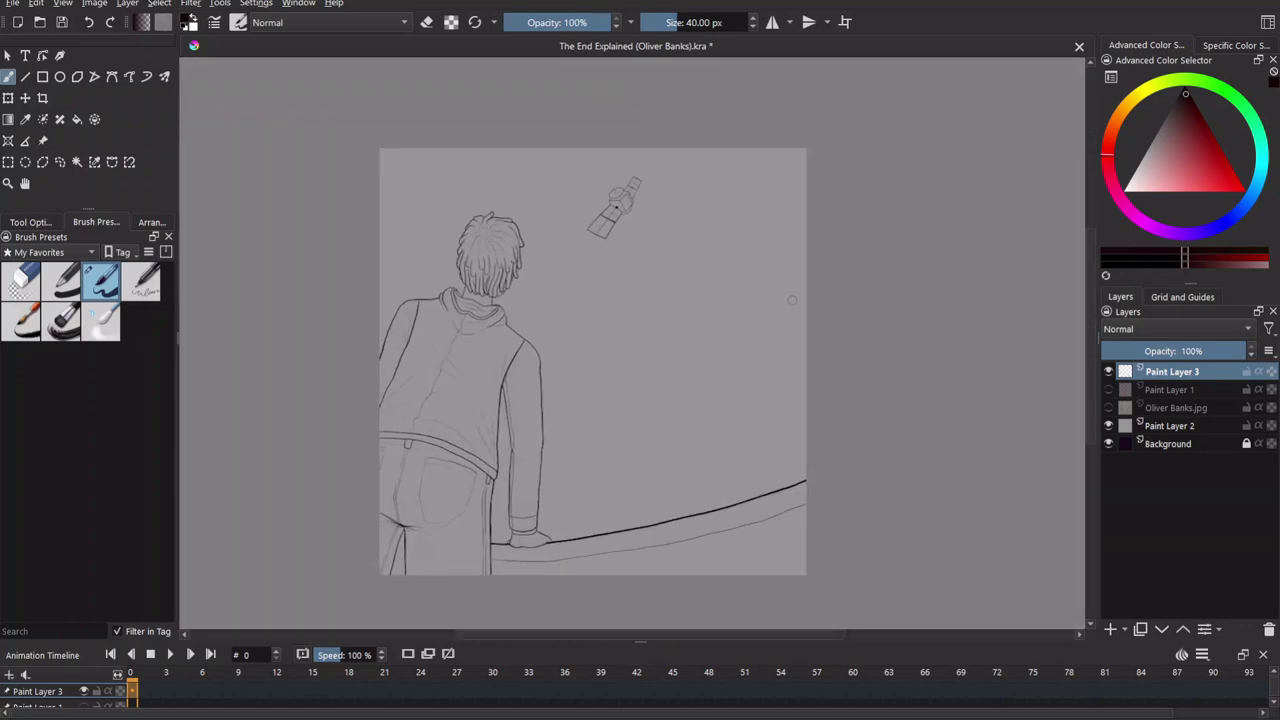
left_click(1110, 390)
scroll(615, 208, "up", 5)
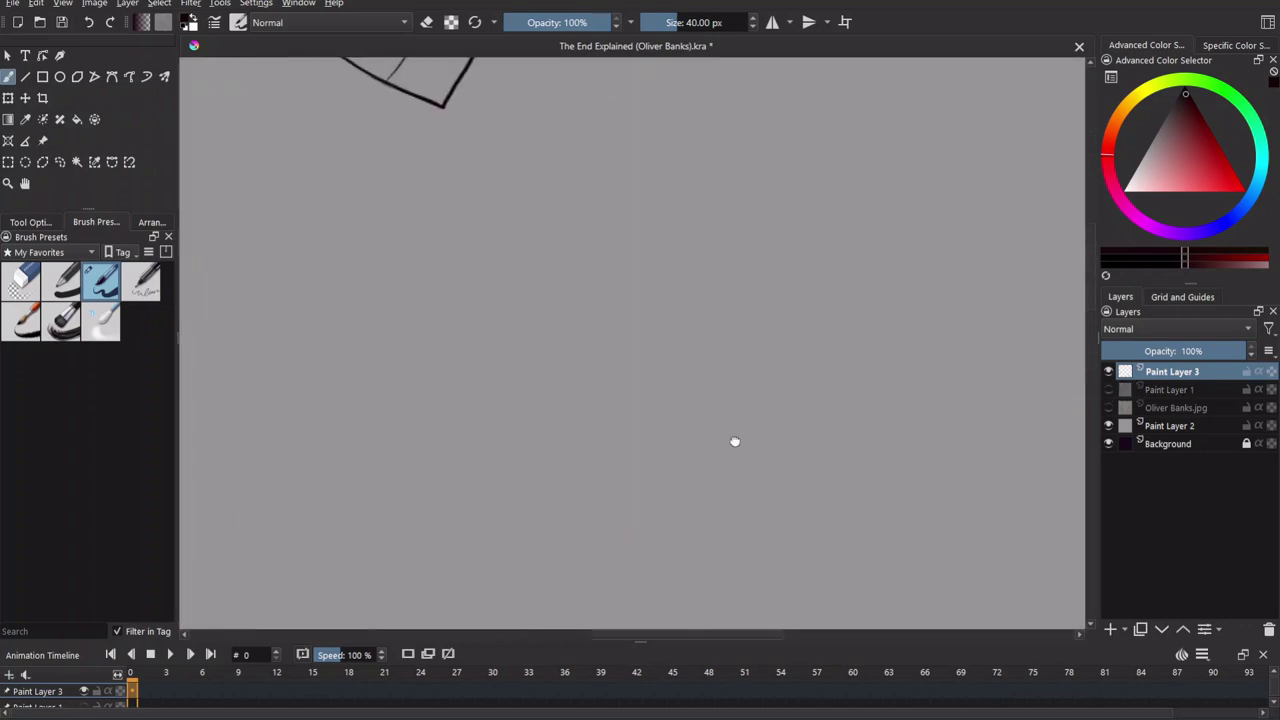
left_click(1108, 389)
left_click(1110, 390)
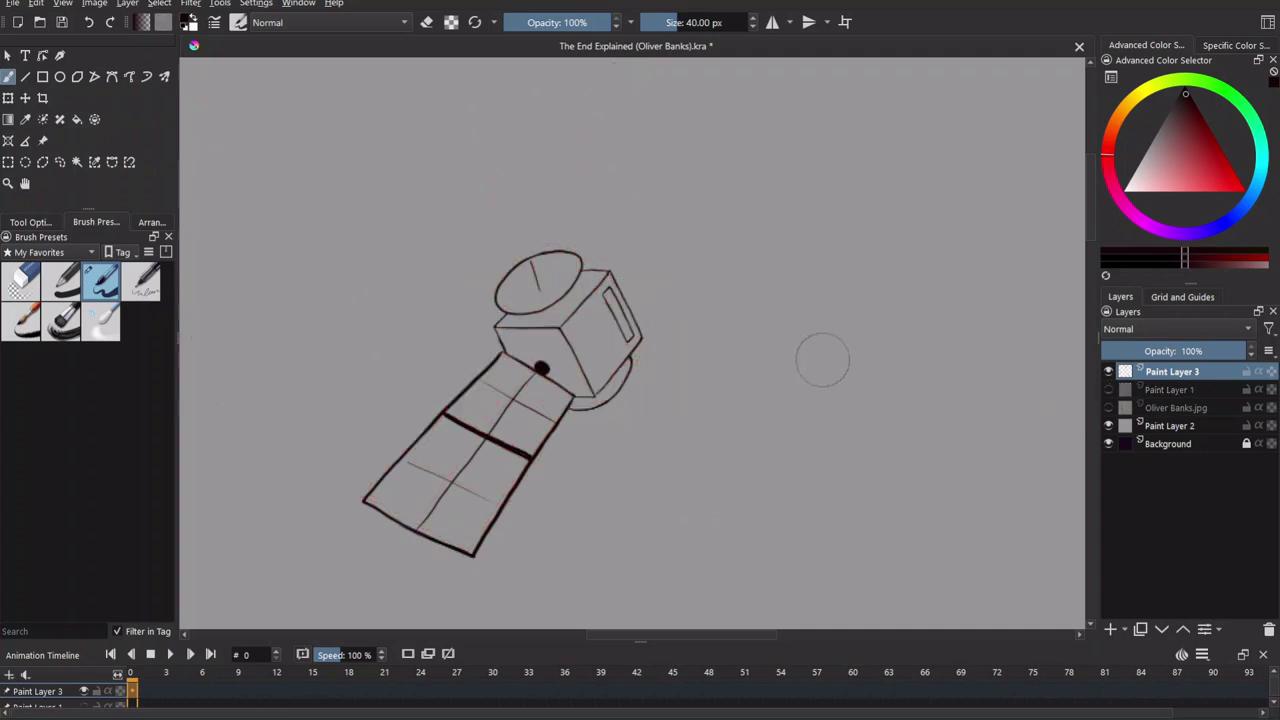
Redraw the long panel line steeper and thicken the upper panel's crosslines.
left_click_drag(616, 276, 684, 190)
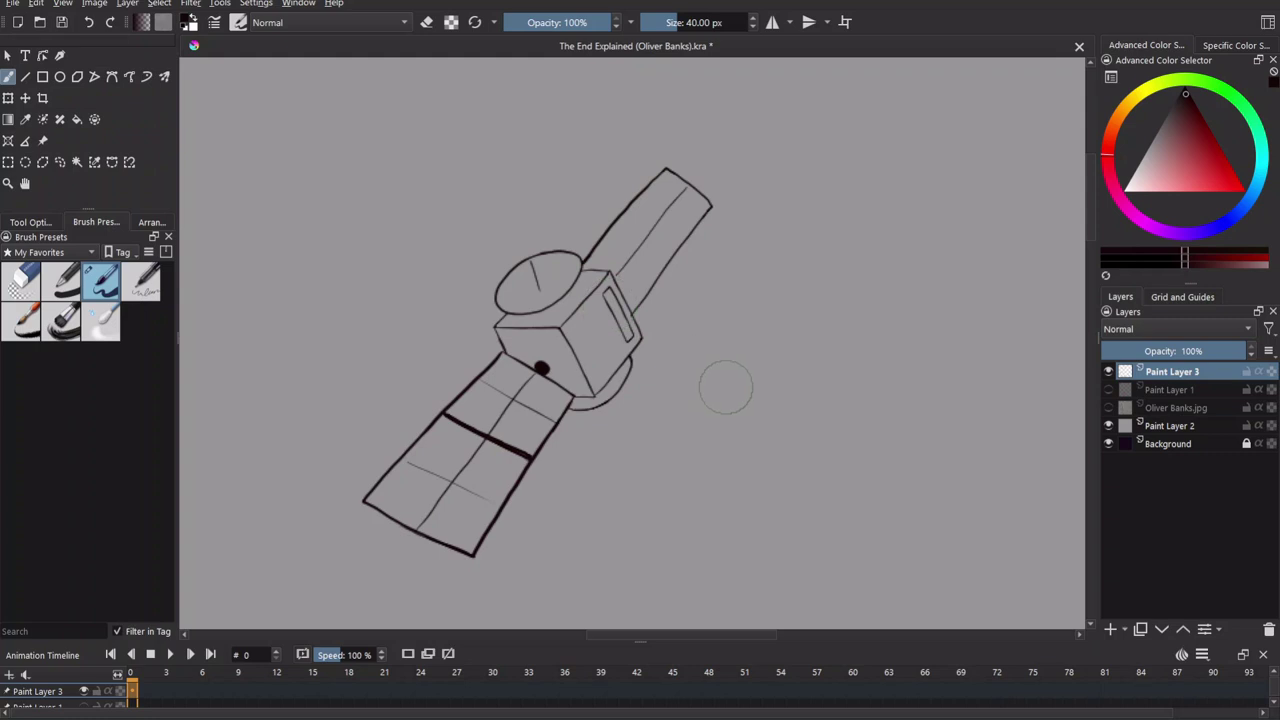
scroll(724, 386, "down", 2)
scroll(759, 304, "up", 5)
scroll(714, 314, "up", 2)
mouse_move(702, 222)
left_mouse_down()
mouse_move(771, 286)
mouse_move(690, 350)
left_mouse_up()
left_click_drag(760, 180, 880, 235)
Ink the moon's bold outline down its left side and right edge, then hide the sketch.
scroll(797, 461, "down", 5)
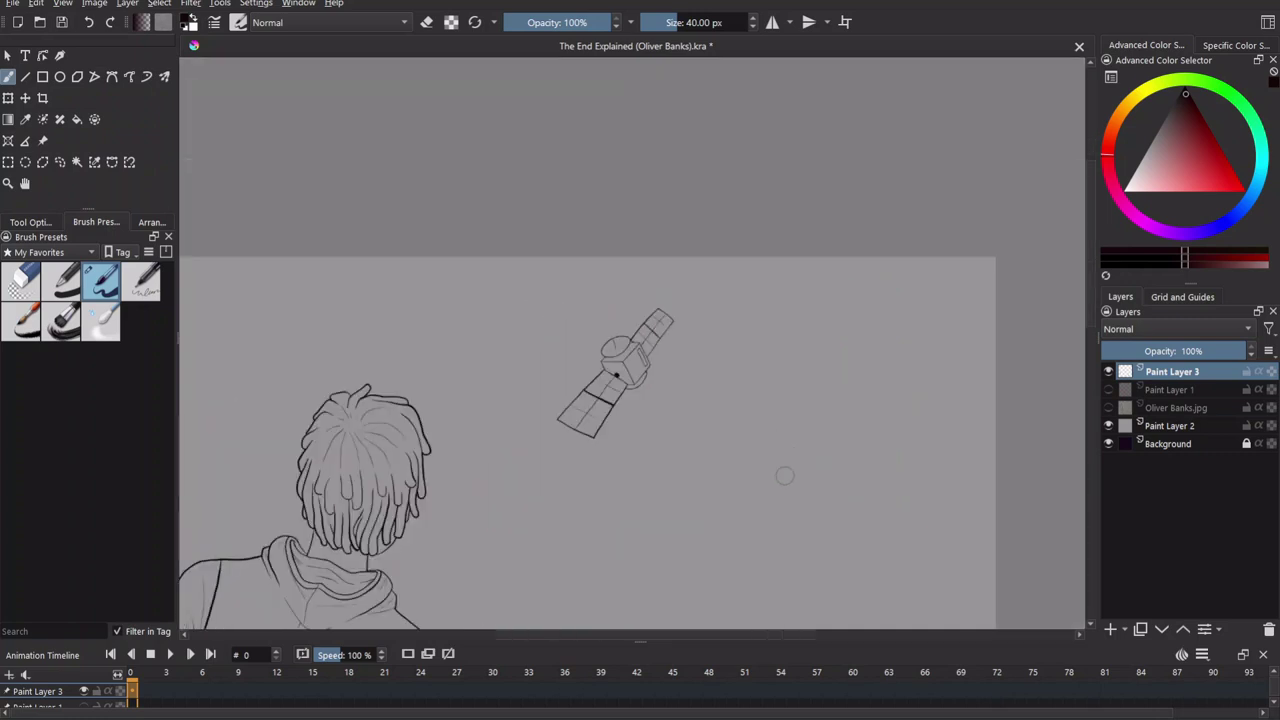
scroll(784, 475, "down", 5)
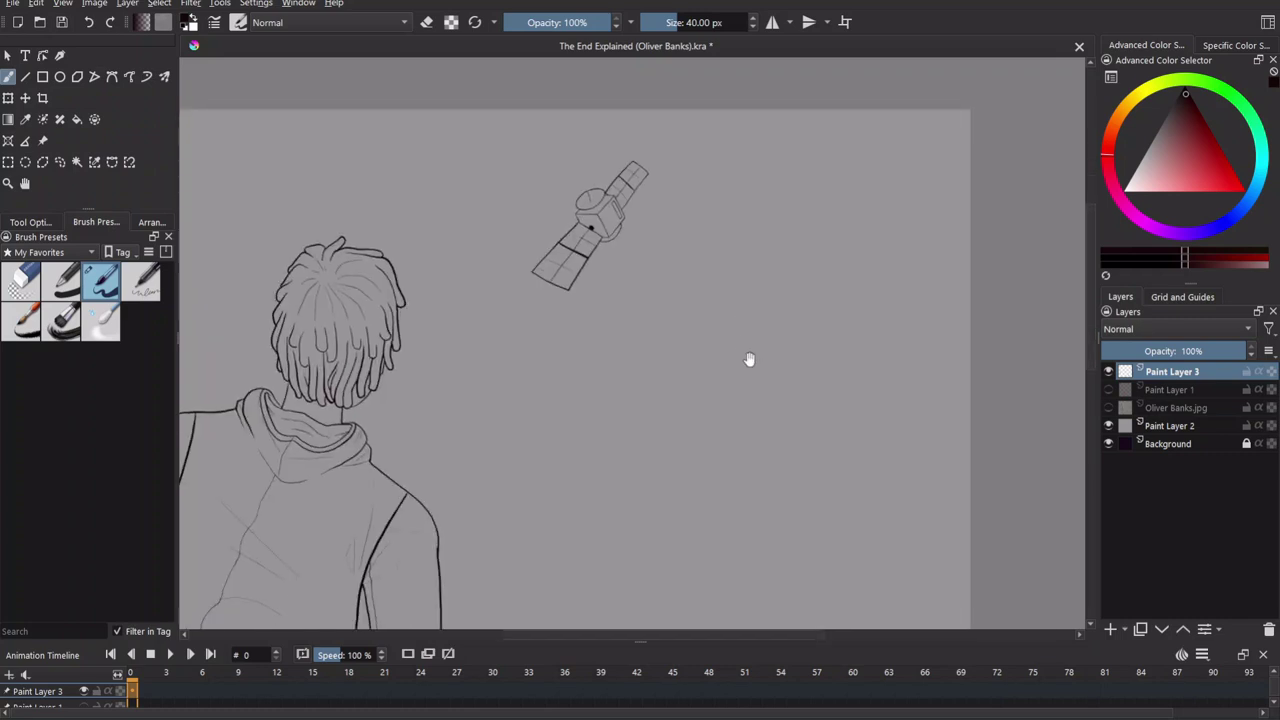
scroll(687, 318, "down", 3)
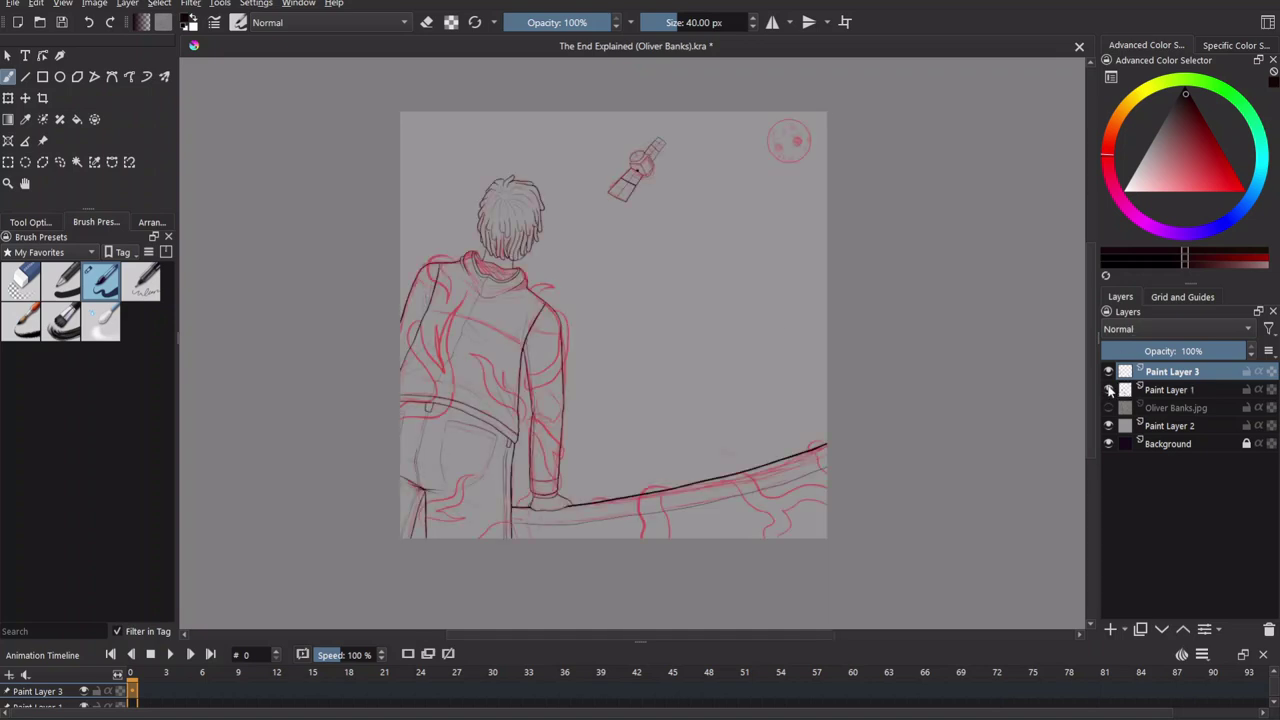
scroll(634, 320, "up", 4)
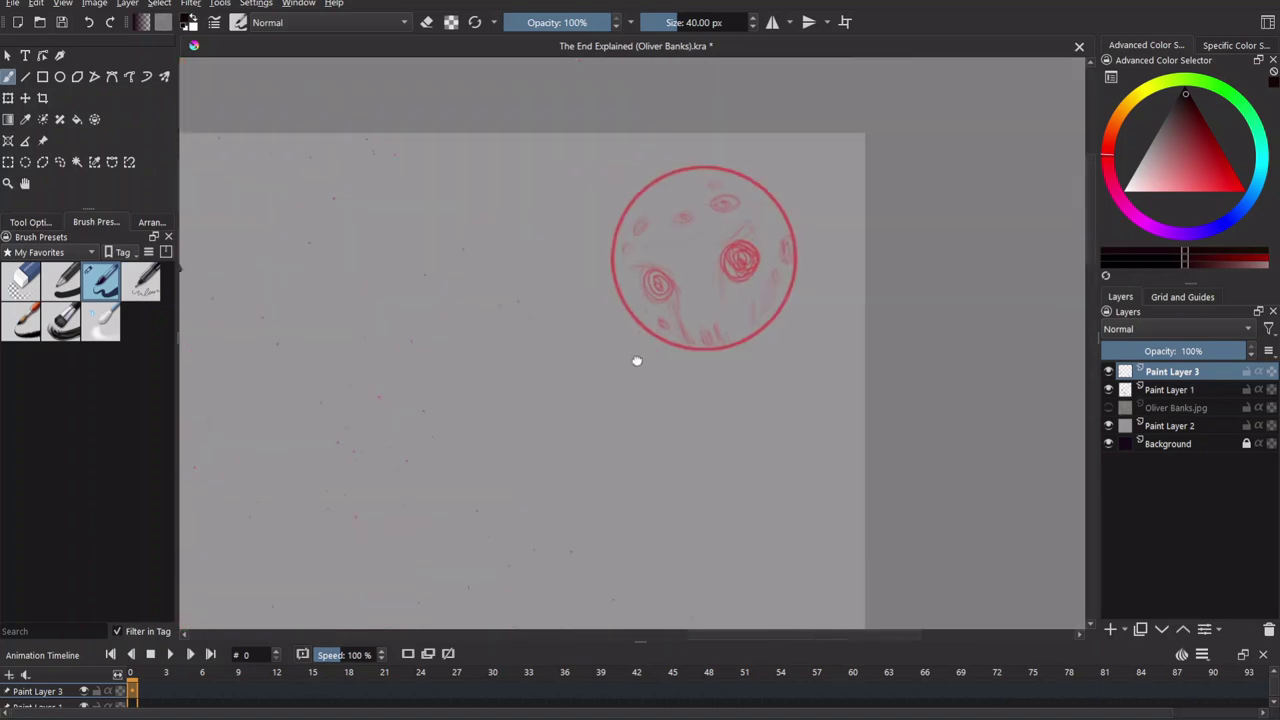
scroll(634, 360, "up", 3)
left_click_drag(704, 325, 638, 418)
mouse_move(728, 140)
left_mouse_down()
mouse_move(698, 138)
mouse_move(570, 160)
mouse_move(621, 147)
mouse_move(538, 211)
mouse_move(502, 273)
mouse_move(497, 336)
mouse_move(513, 406)
mouse_move(624, 493)
mouse_move(670, 506)
mouse_move(758, 492)
mouse_move(817, 443)
mouse_move(711, 141)
mouse_move(603, 162)
mouse_move(529, 218)
mouse_move(502, 274)
left_mouse_up()
key("ctrl+z")
key("ctrl+z")
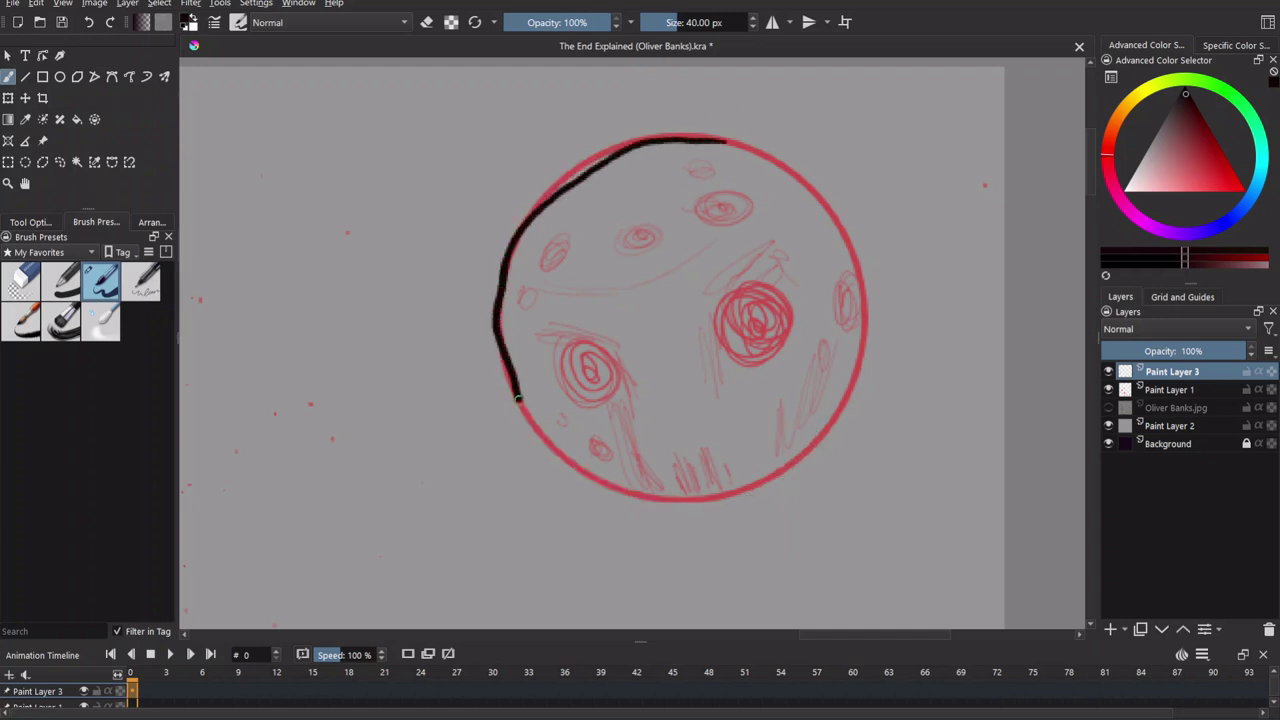
mouse_move(516, 393)
left_mouse_down()
mouse_move(544, 439)
mouse_move(602, 485)
left_mouse_up()
mouse_move(815, 440)
left_mouse_down()
mouse_move(850, 383)
mouse_move(862, 315)
left_mouse_up()
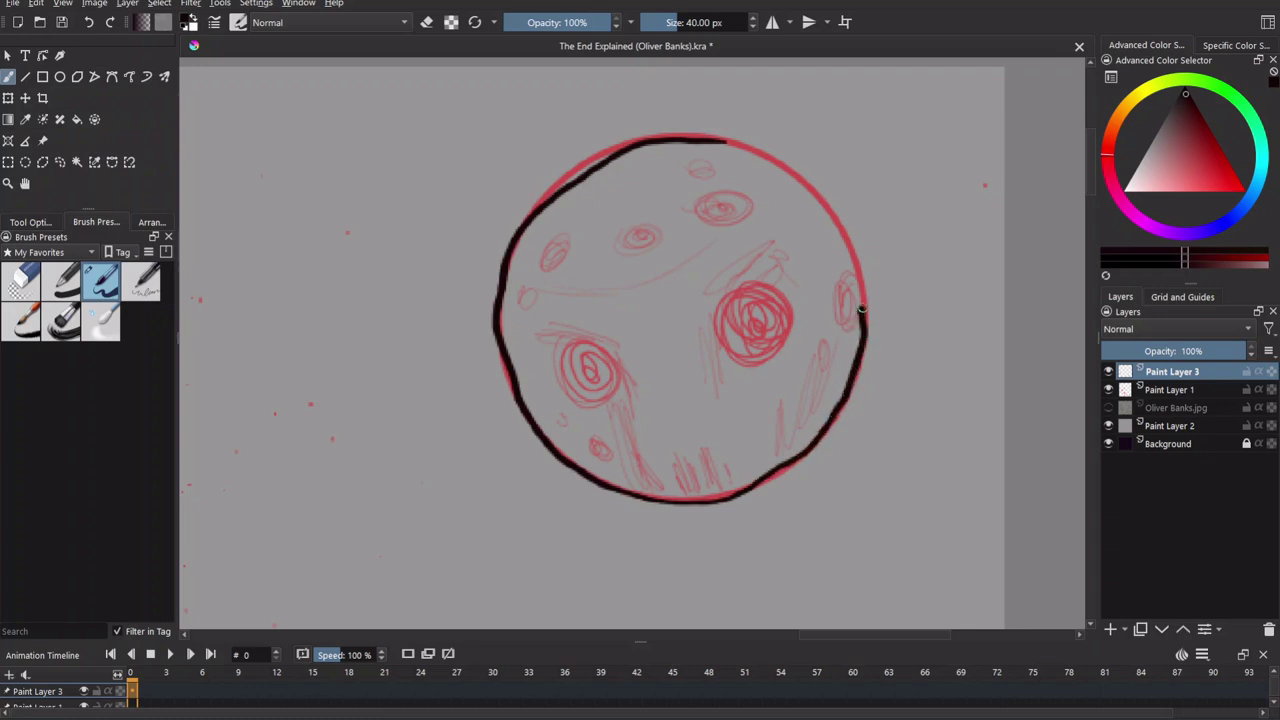
left_click(1108, 389)
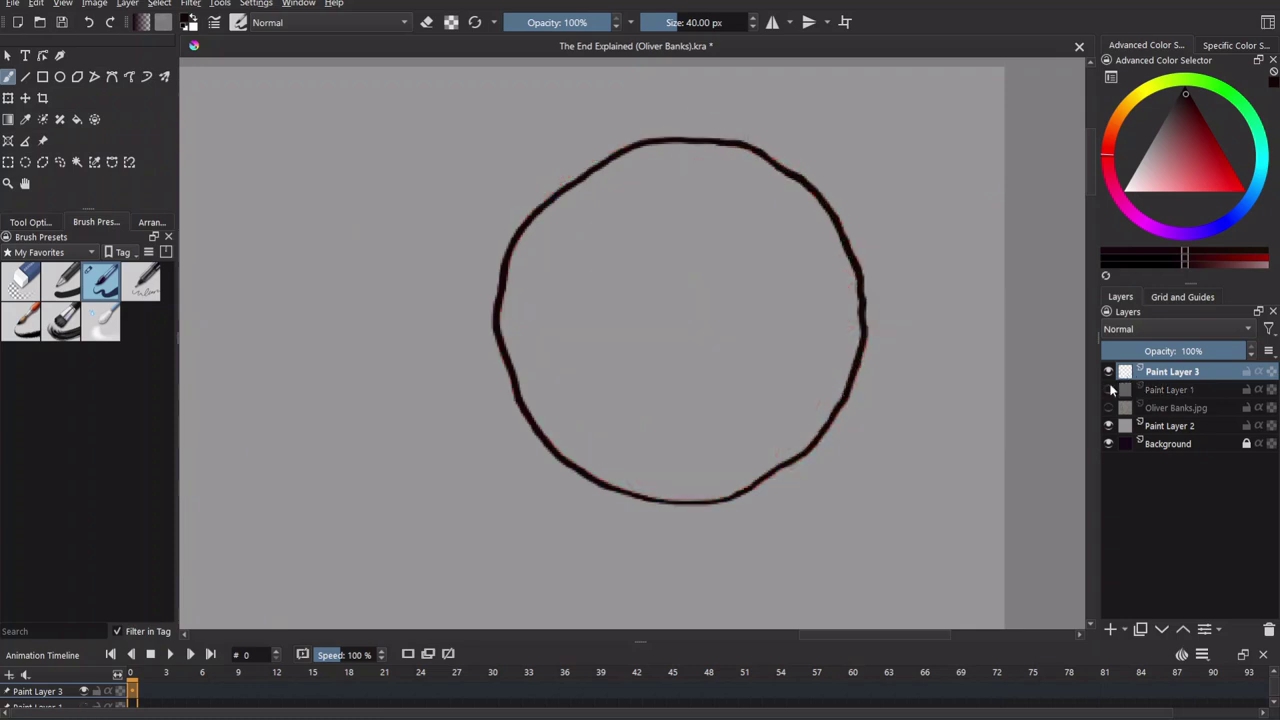
Zoom out and review the satellite, moon and figure line art together.
key("minus")
key("minus")
left_click_drag(754, 331, 838, 410)
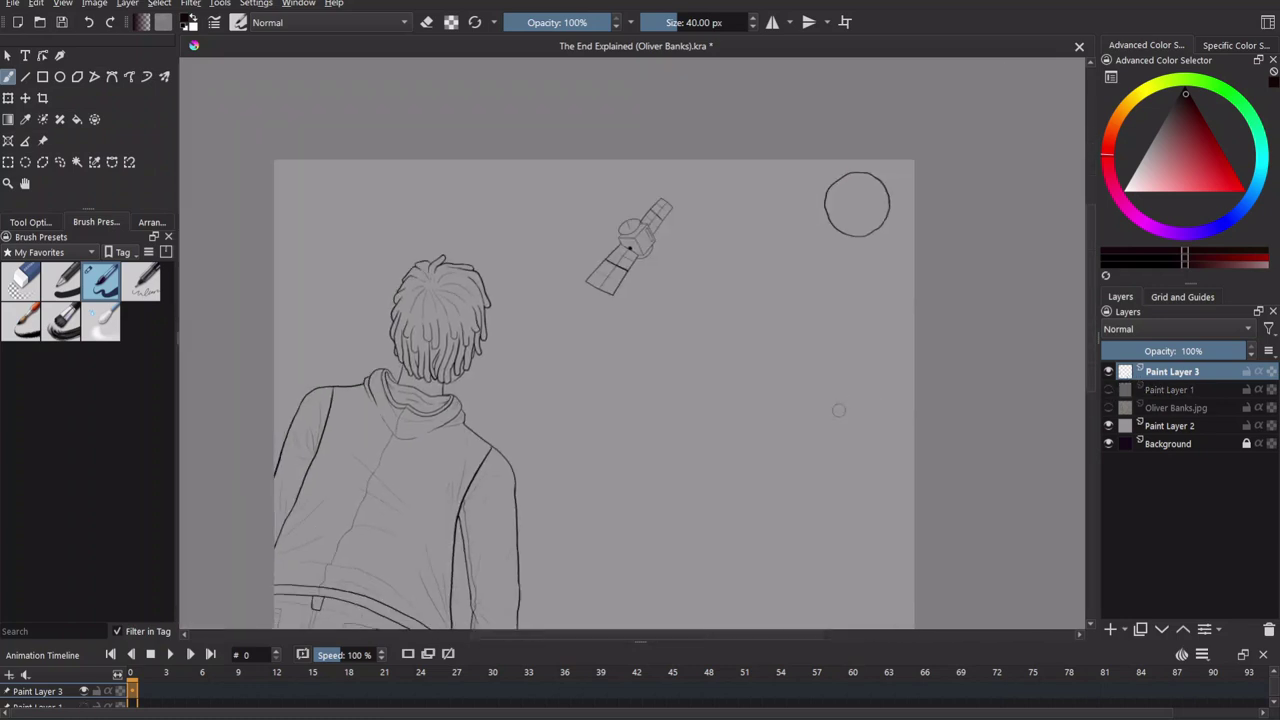
scroll(838, 410, "up", 5)
scroll(711, 380, "down", 3)
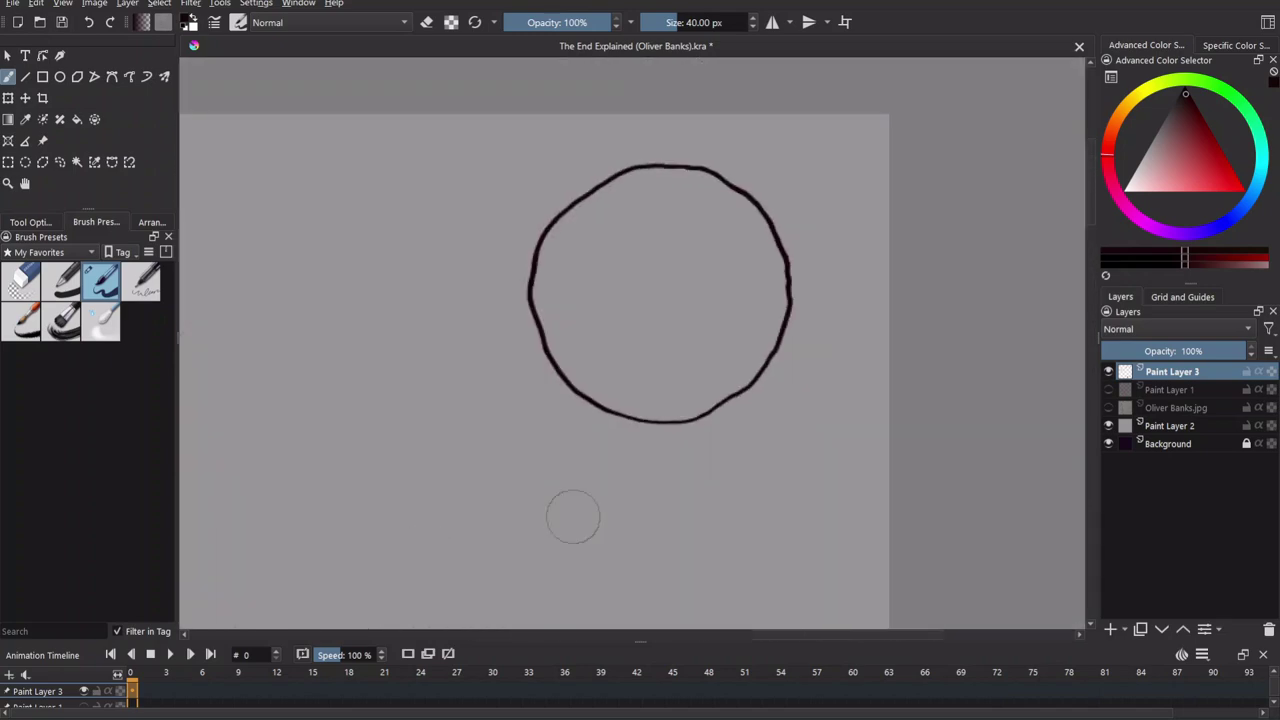
mouse_move(518, 485)
left_mouse_down()
mouse_move(694, 491)
mouse_move(797, 514)
mouse_move(763, 323)
mouse_move(809, 452)
mouse_move(666, 609)
mouse_move(791, 514)
mouse_move(755, 479)
left_mouse_up()
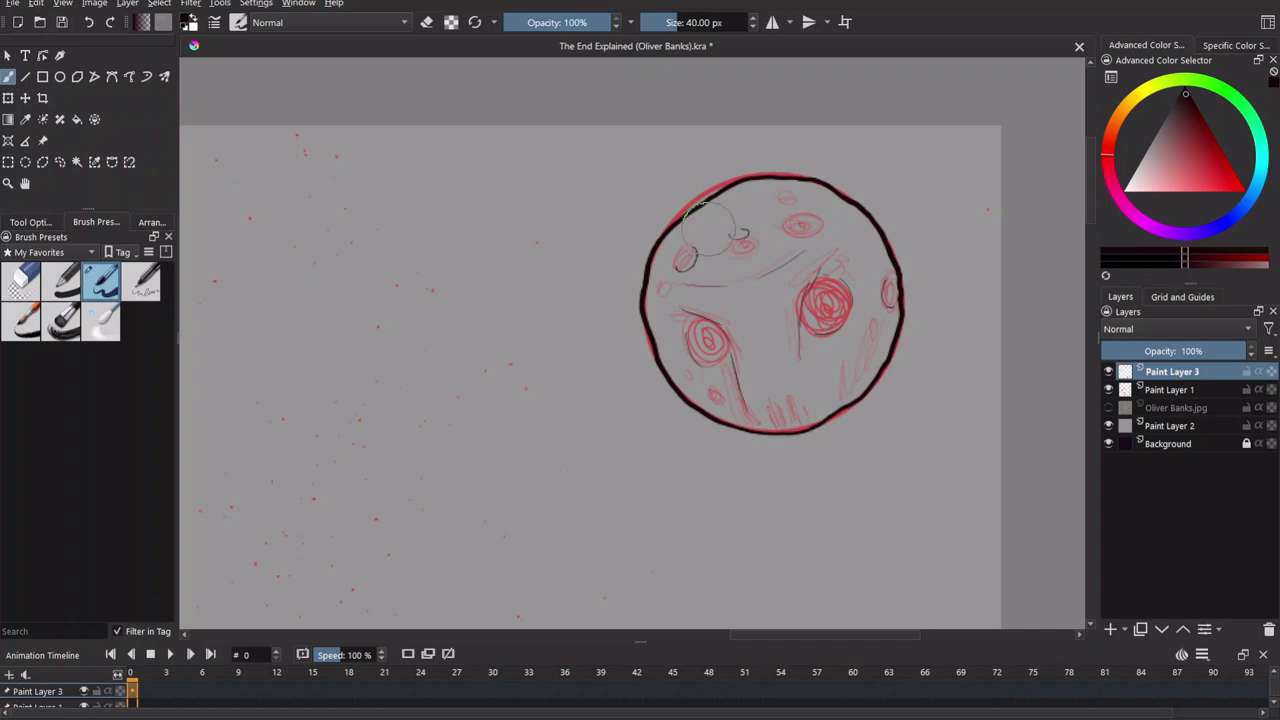
left_click(1108, 389)
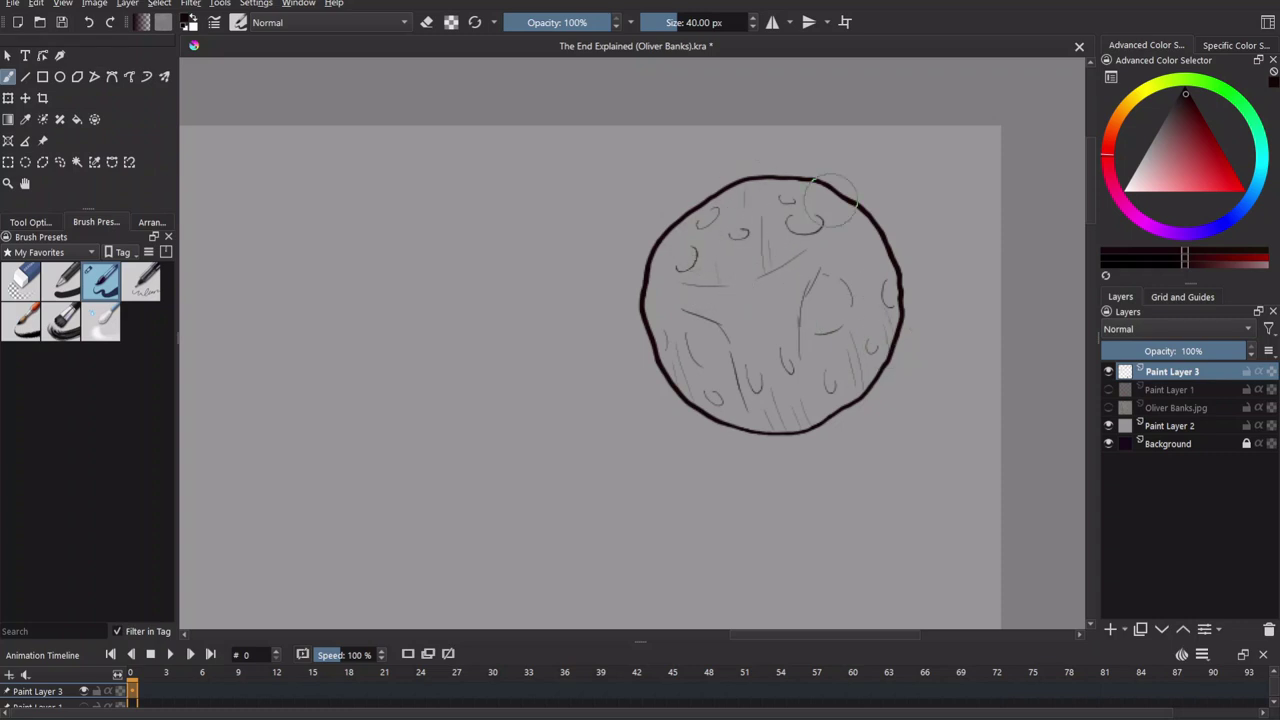
scroll(371, 380, "down", 3)
left_click_drag(700, 586, 883, 291)
scroll(645, 328, "down", 3)
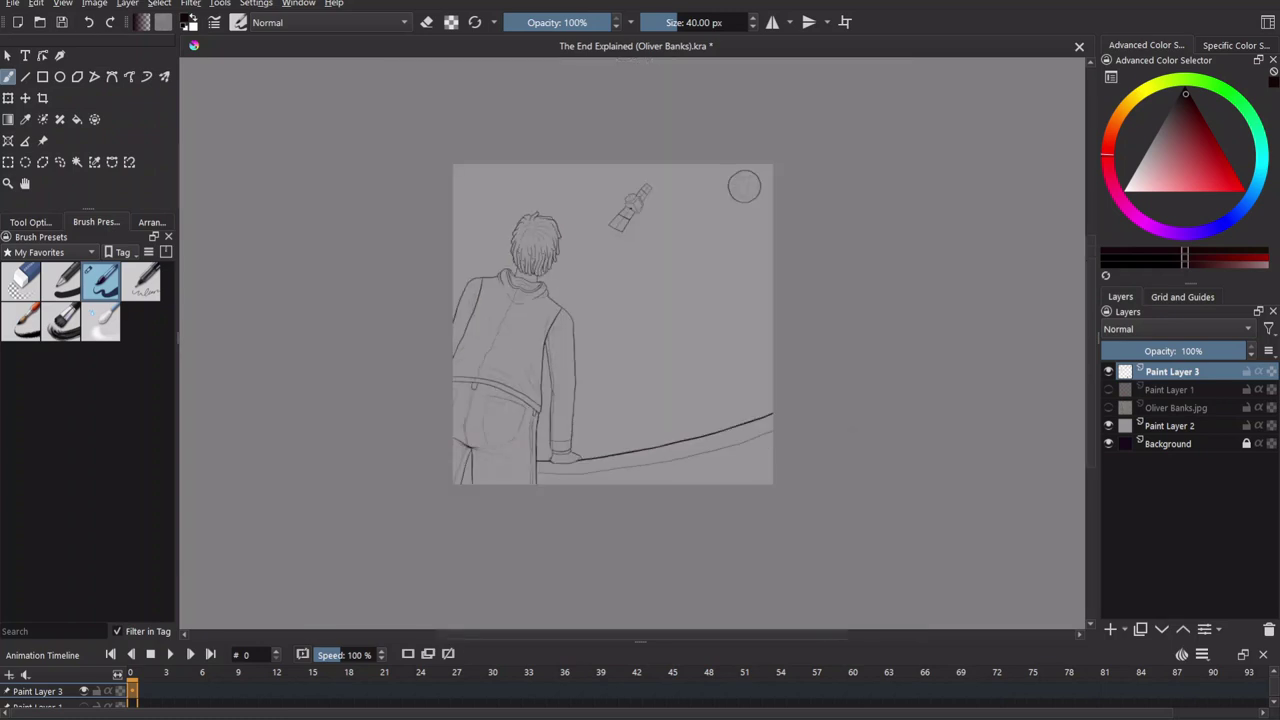
scroll(740, 403, "up", 3)
scroll(740, 403, "down", 2)
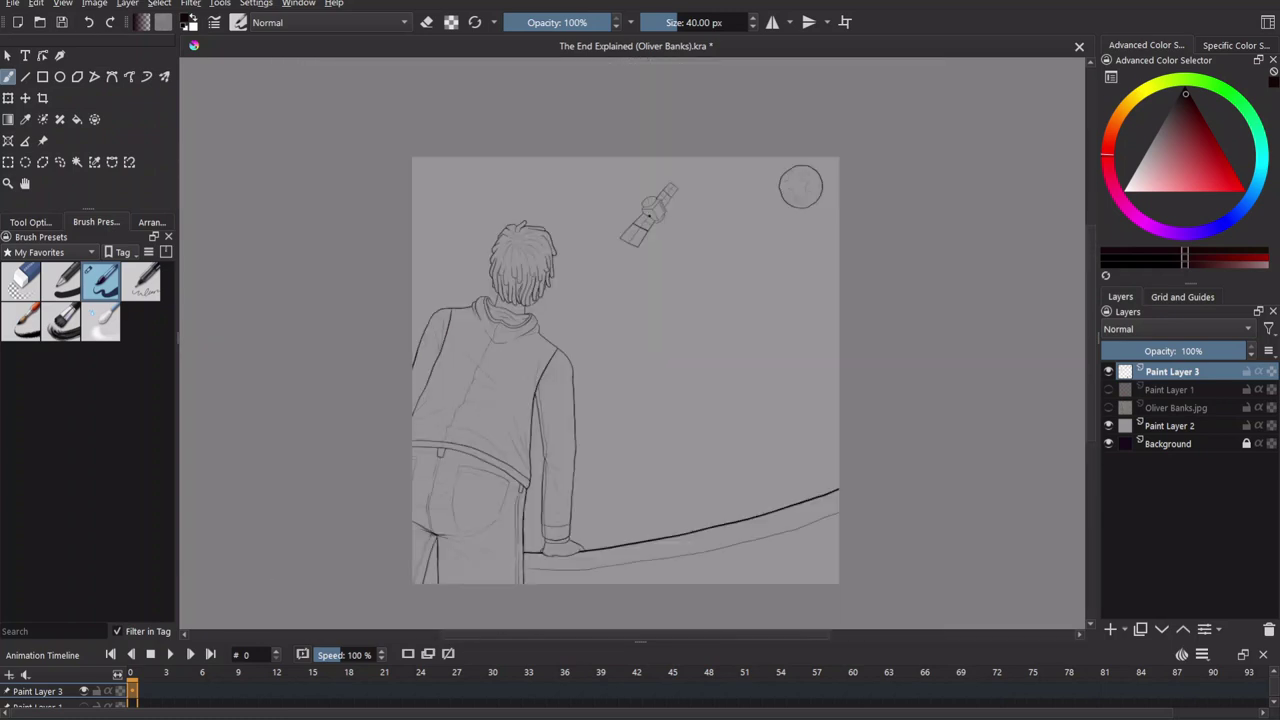
Select the empty sky with Contiguous Selection and fill it dark purple on Paint Layer 2.
left_click(1168, 420)
key("w")
left_click(643, 394)
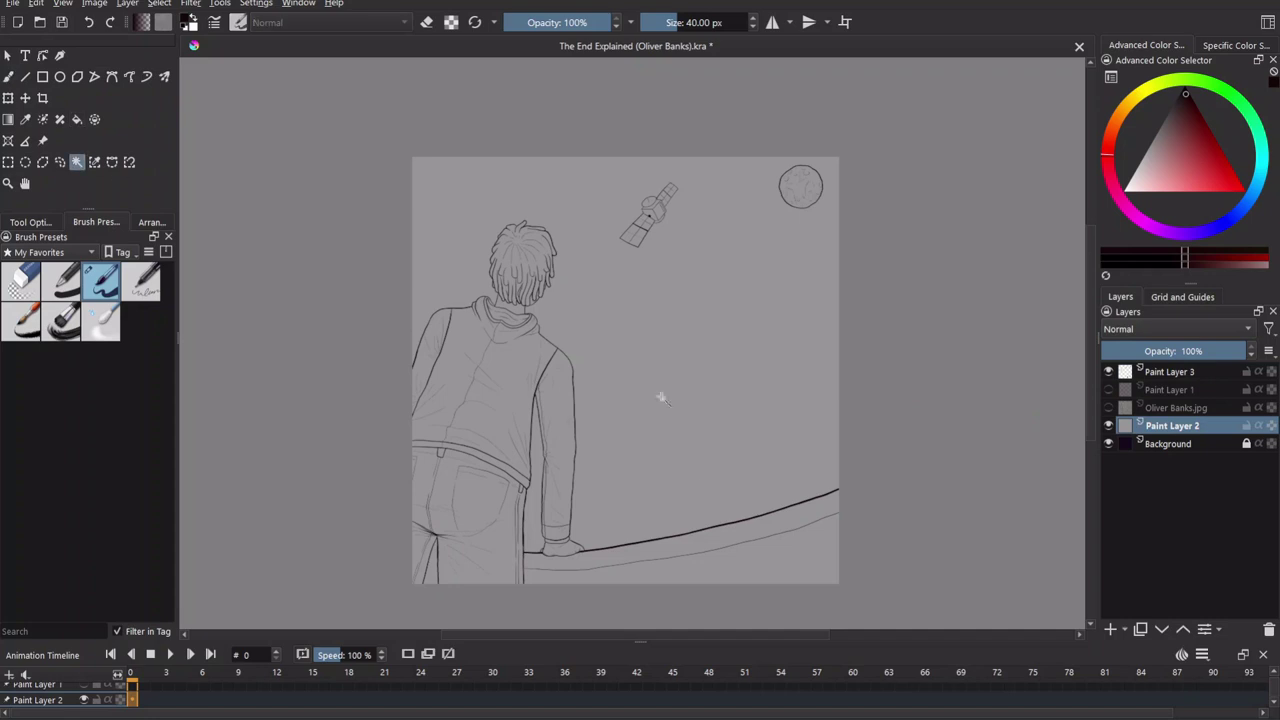
left_click(1160, 372)
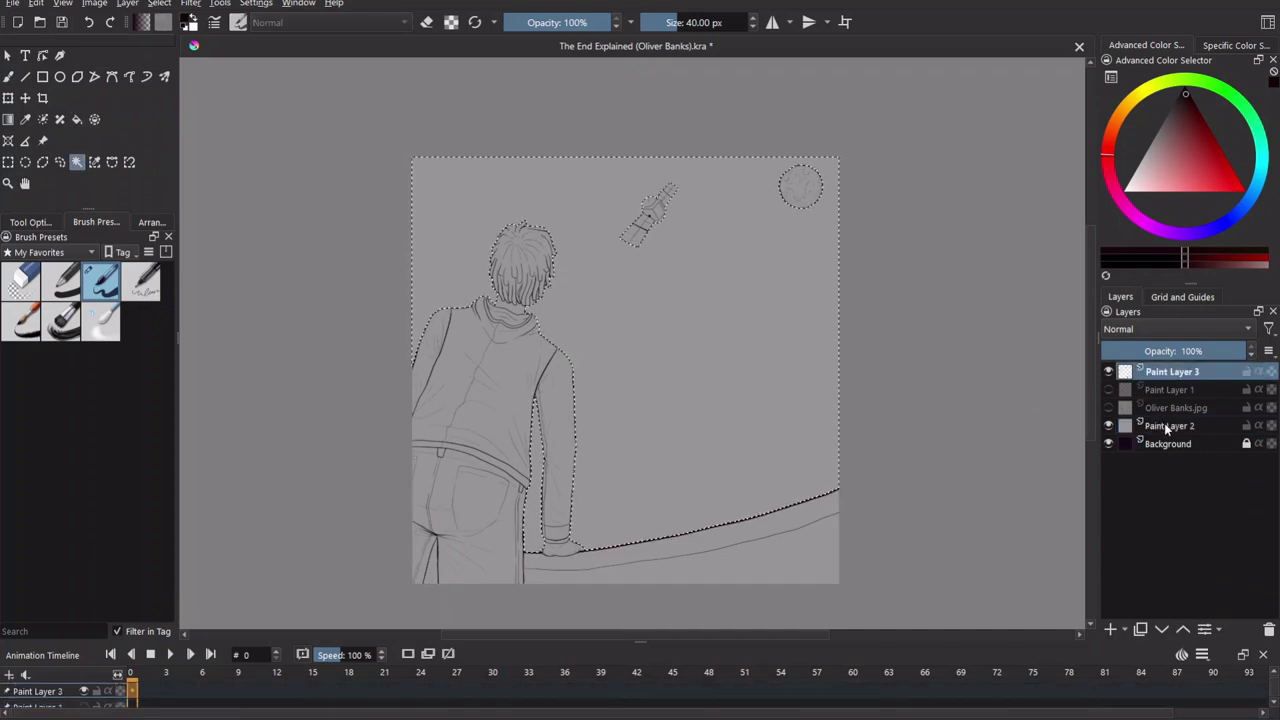
left_click_drag(1165, 425, 1165, 392)
key("f")
left_click(694, 346)
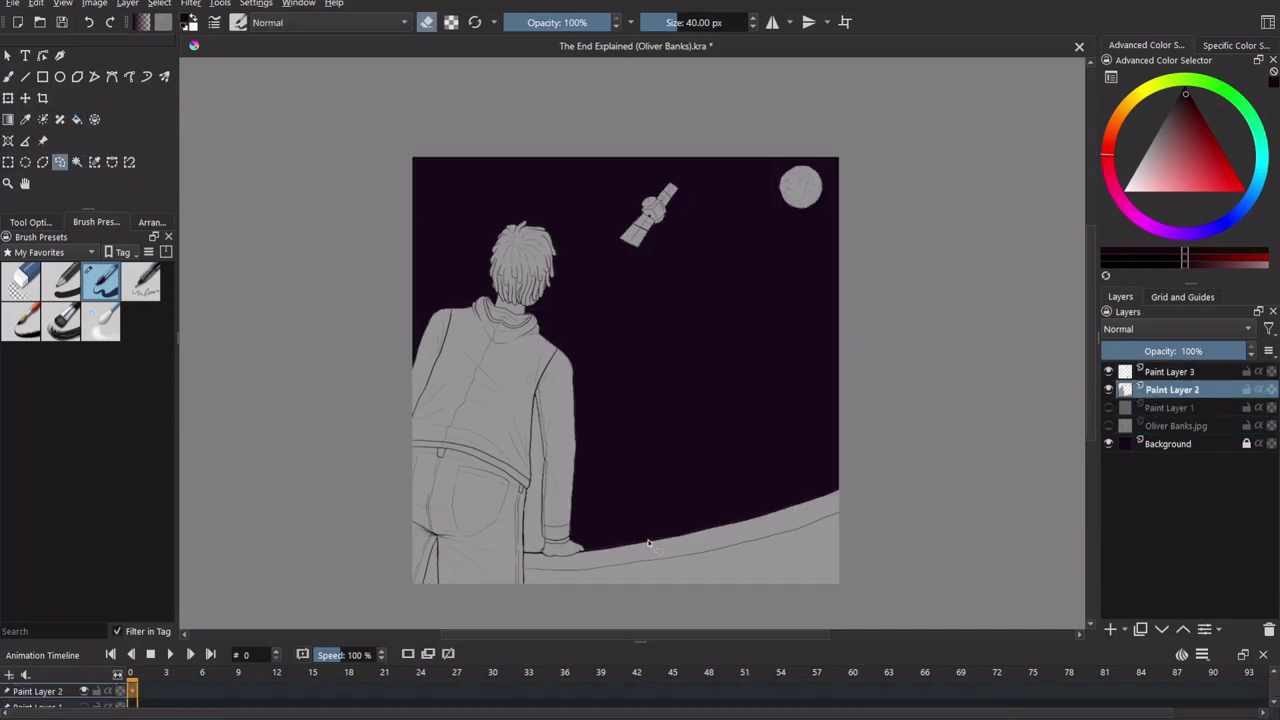
key("b")
Select the leftover gap beside the leg on Paint Layer 3 and fill it purple on Paint Layer 2.
scroll(657, 509, "up", 5)
left_click(151, 222)
left_click(31, 222)
left_click(77, 162)
key("Page_Up")
left_click(851, 410)
scroll(851, 410, "down", 5)
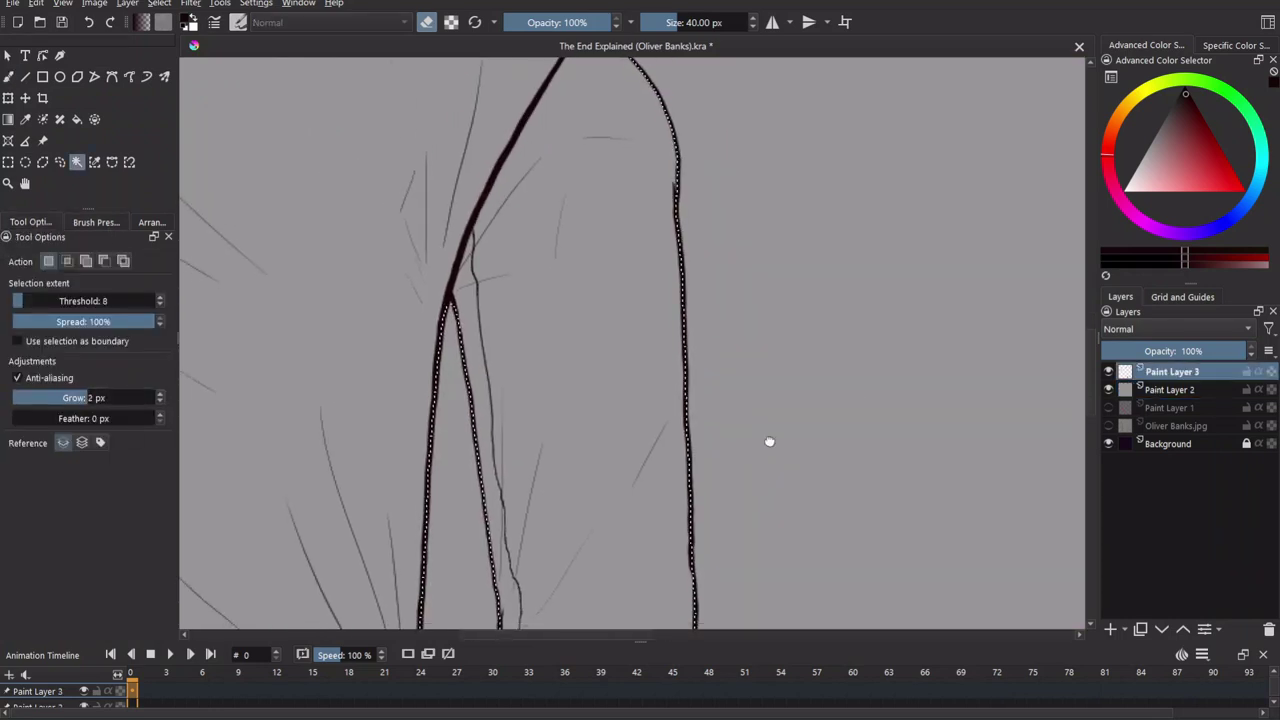
key("Page_Down")
key("f")
left_click(745, 233)
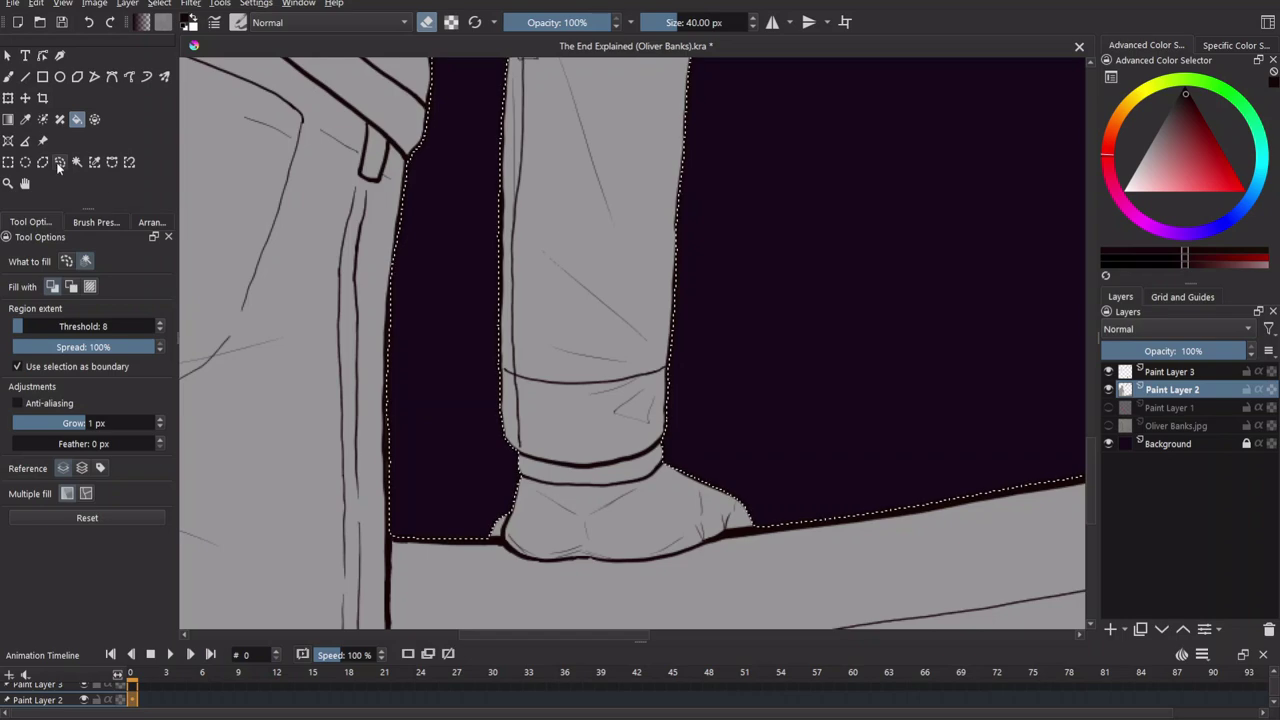
Switch to the freehand selection tool, look over the purple sky, and return to Paint Layer 3.
left_click(59, 162)
scroll(749, 437, "up", 10)
scroll(774, 429, "left", 5)
scroll(632, 430, "right", 5)
scroll(766, 417, "up", 3)
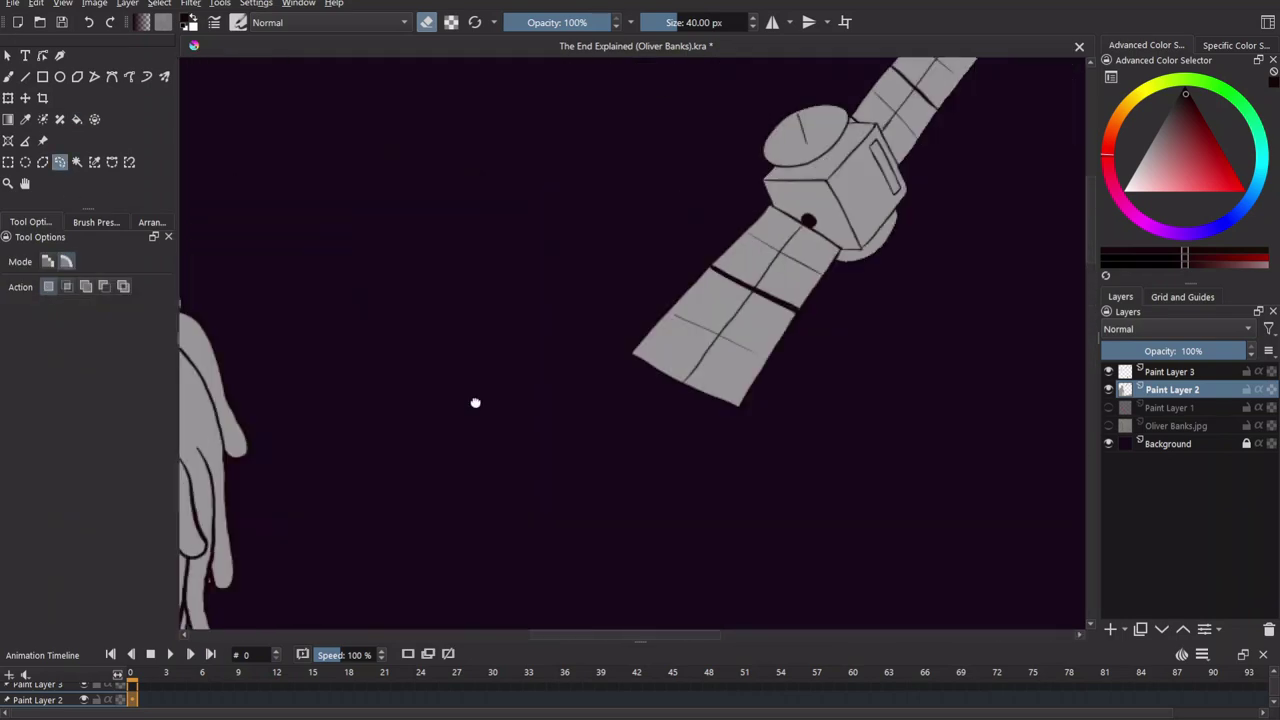
scroll(551, 409, "down", 5)
scroll(766, 323, "up", 2)
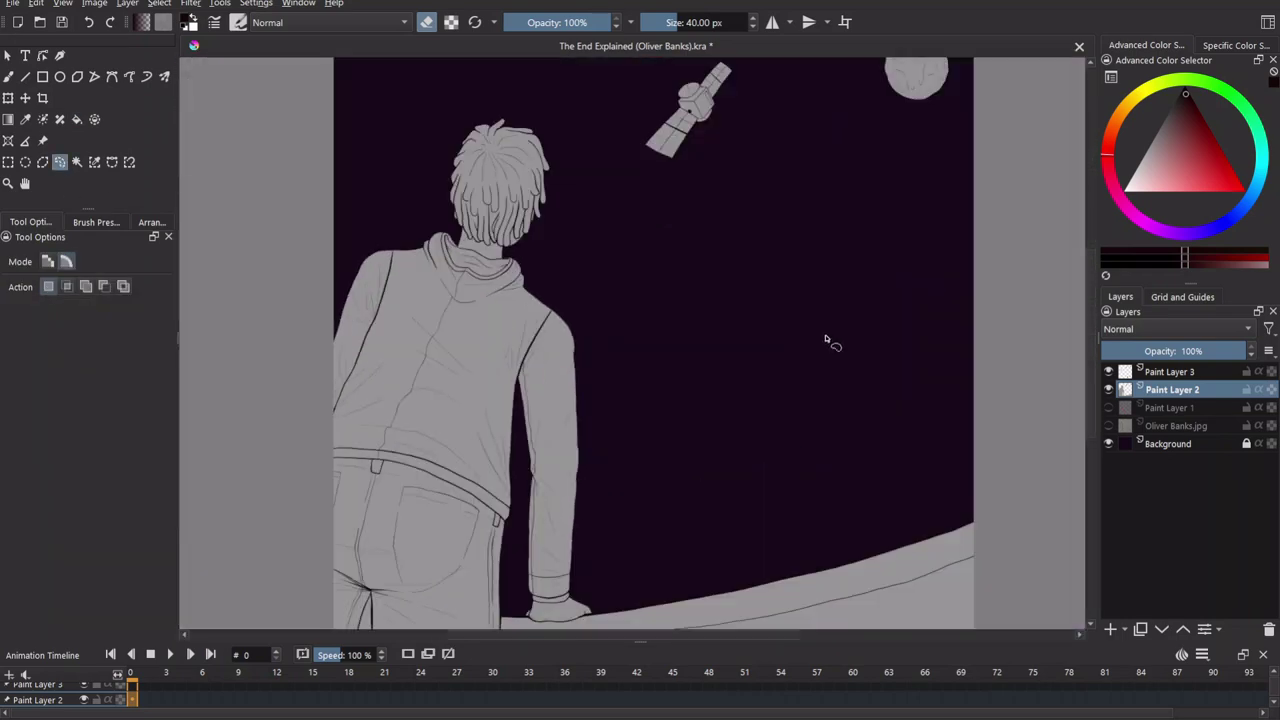
scroll(654, 251, "right", 3)
scroll(809, 331, "left", 3)
key("Page_Up")
Zoom in on the seam crossing and erase on Paint Layer 2 near the gap.
key("b")
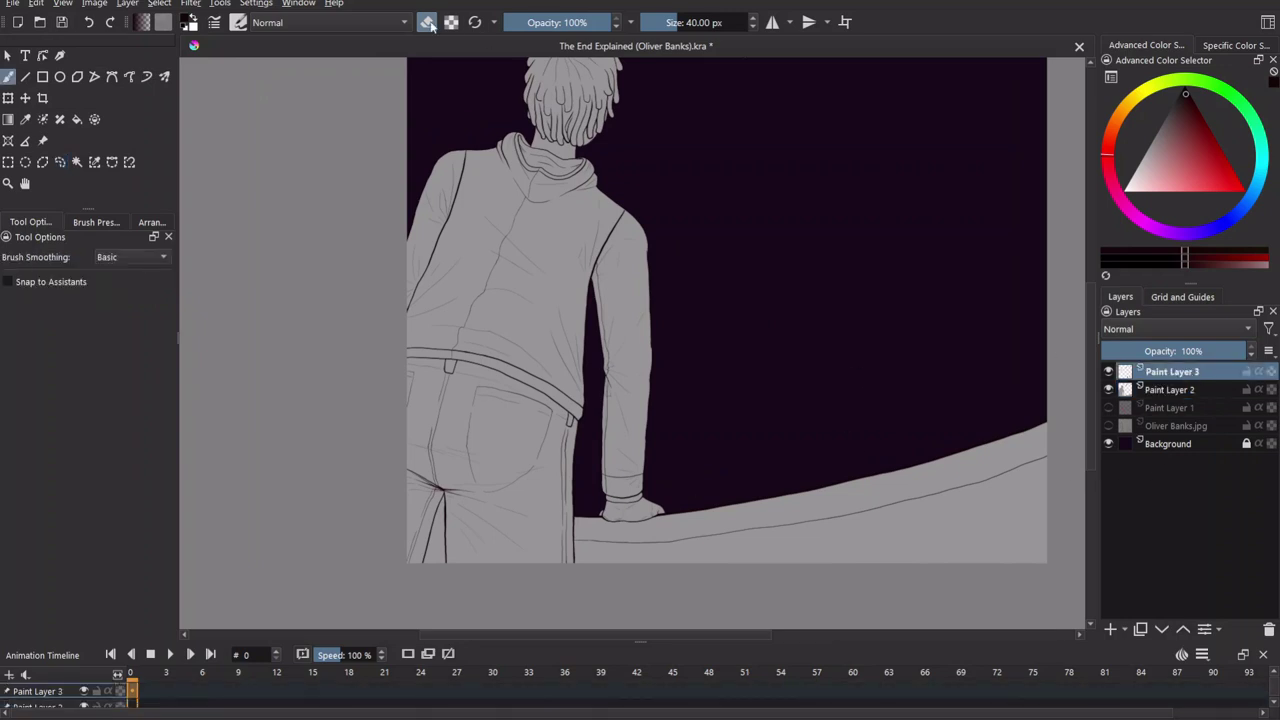
scroll(846, 437, "up", 5)
scroll(920, 143, "down", 3)
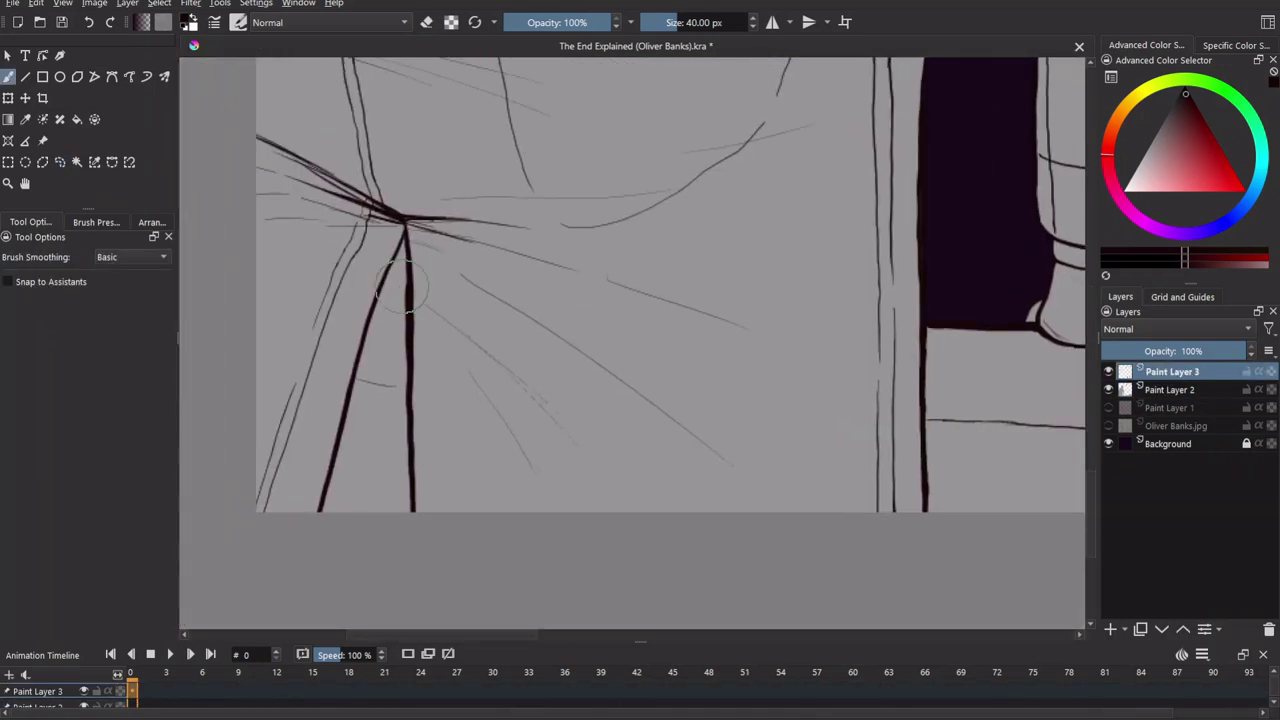
key("e")
key("Page_Down")
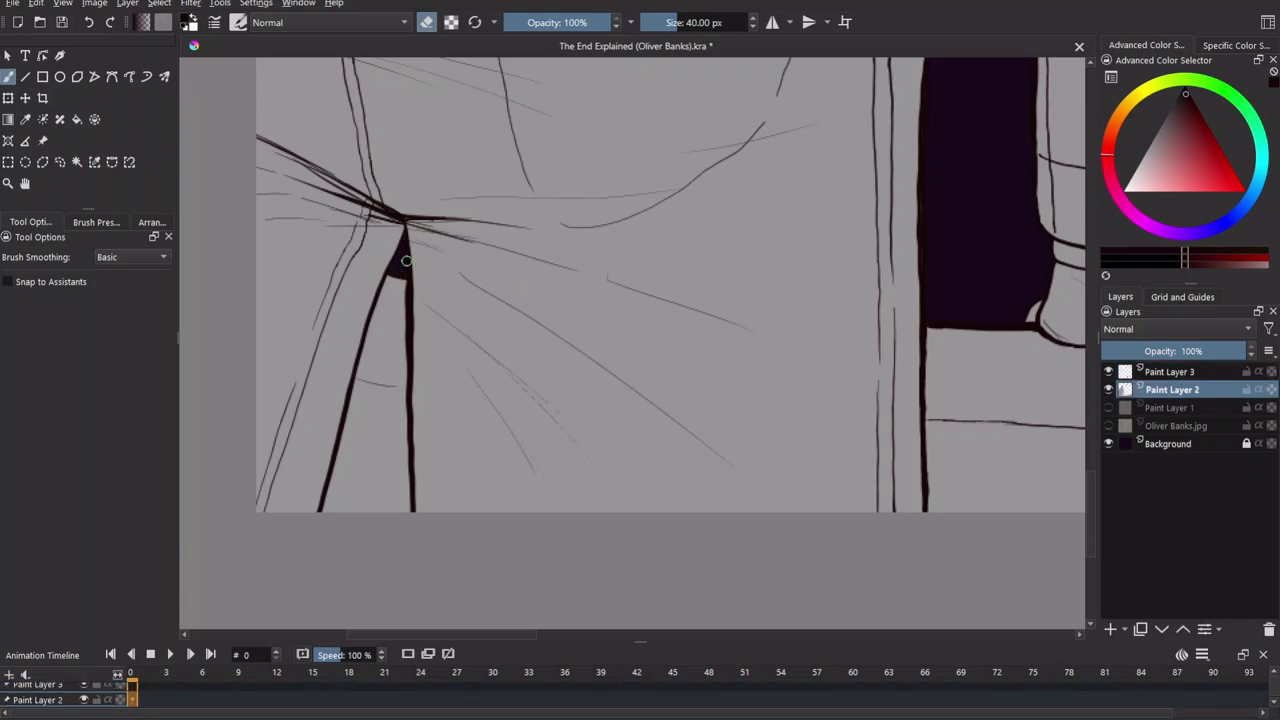
scroll(406, 268, "down", 6)
scroll(540, 420, "up", 8)
On Paint Layer 3, fill the triangular gap beside the figure dark purple.
key("Page_Up")
key("e")
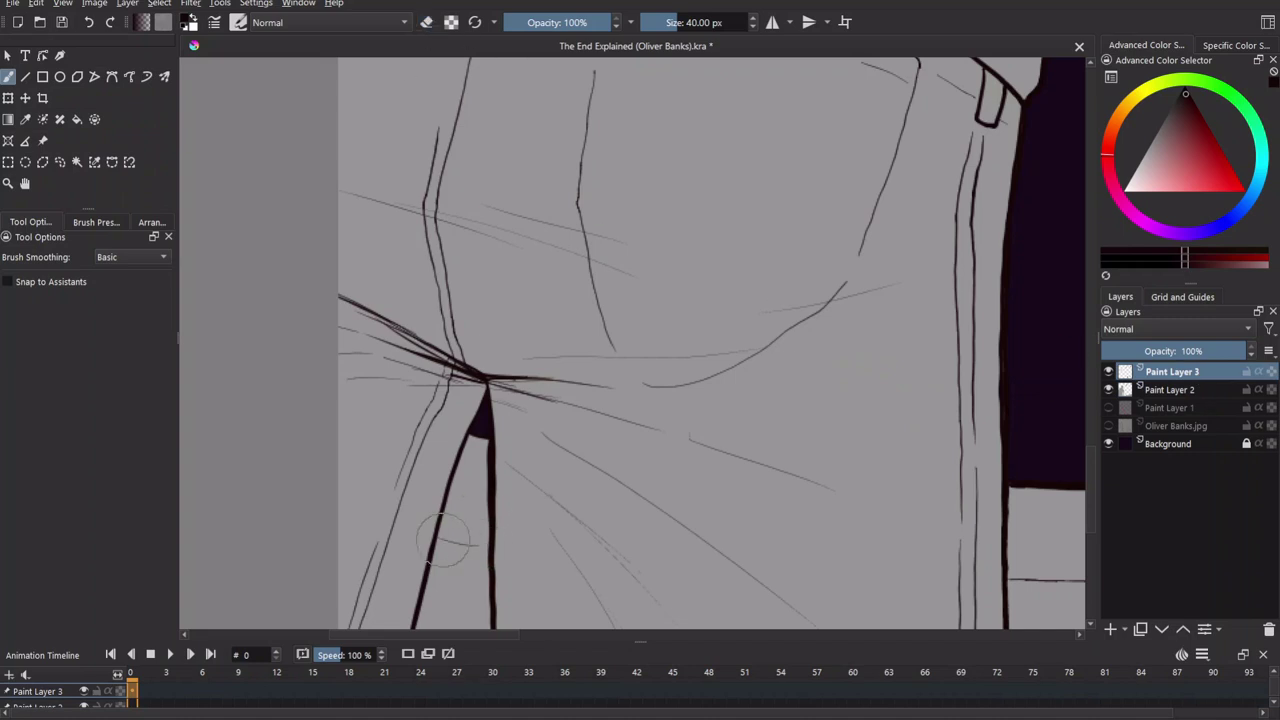
key("e")
mouse_move(447, 537)
left_mouse_down()
mouse_move(297, 430)
mouse_move(422, 456)
left_mouse_up()
key("e")
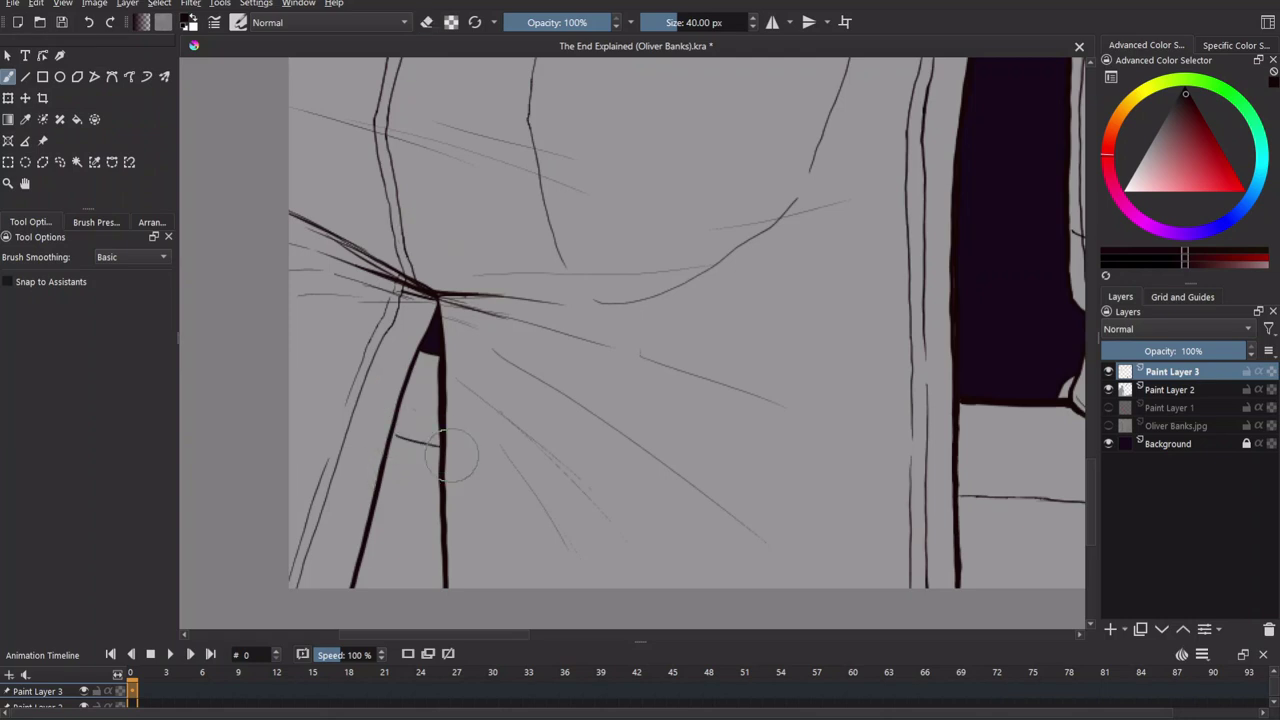
scroll(600, 430, "down", 5)
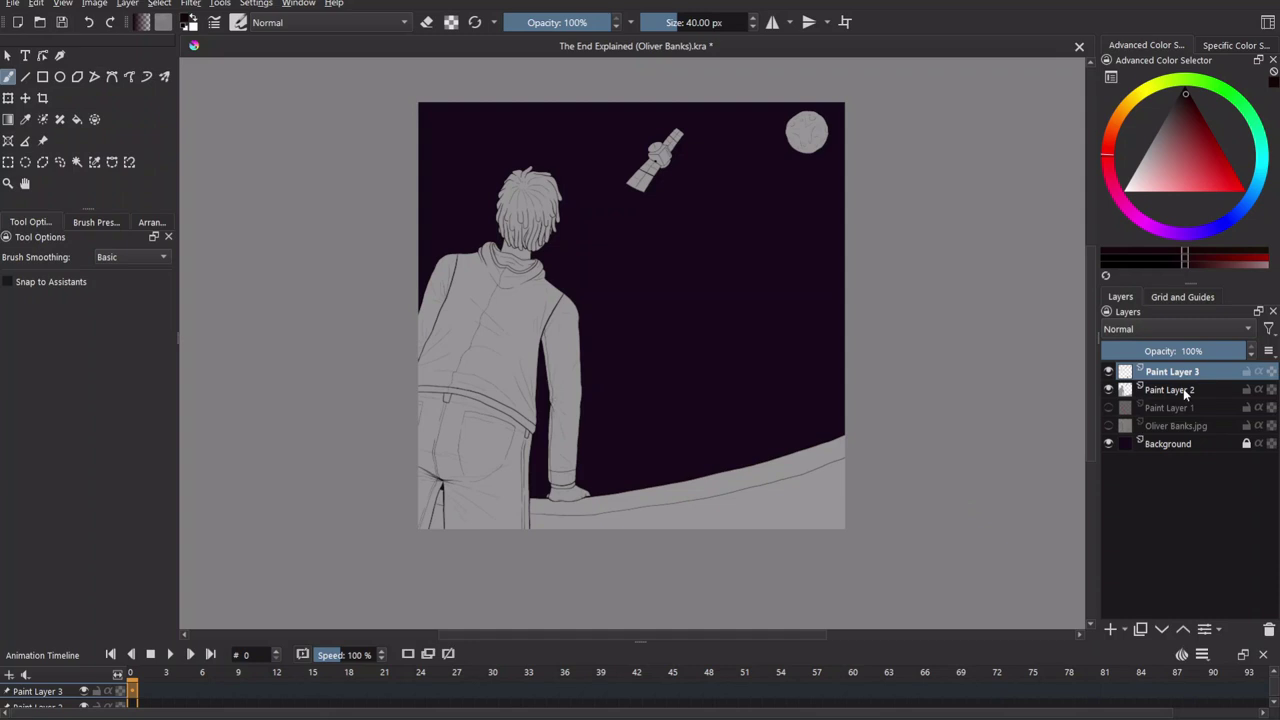
Add Paint Layer 4 with Background just below it, and sample the dark purple sky colour.
left_click(1108, 629)
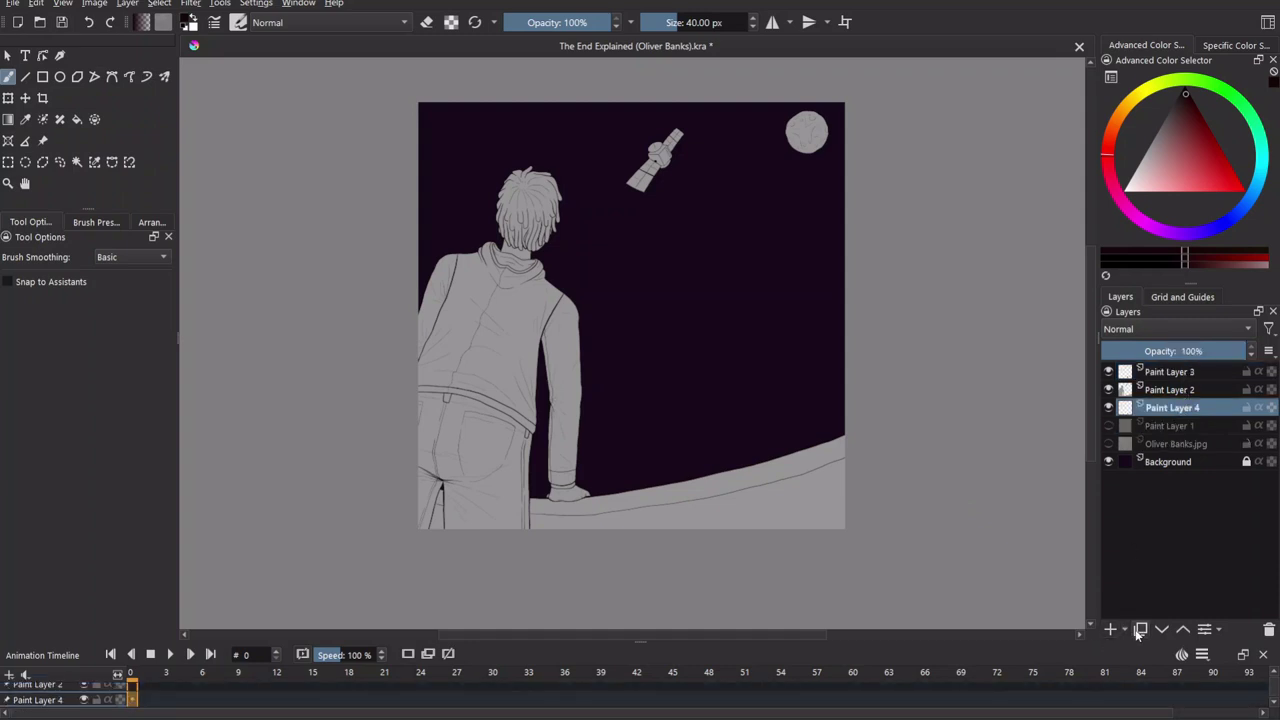
mouse_move(1168, 461)
left_mouse_down()
mouse_move(1203, 440)
mouse_move(1203, 452)
mouse_move(1212, 428)
left_mouse_up()
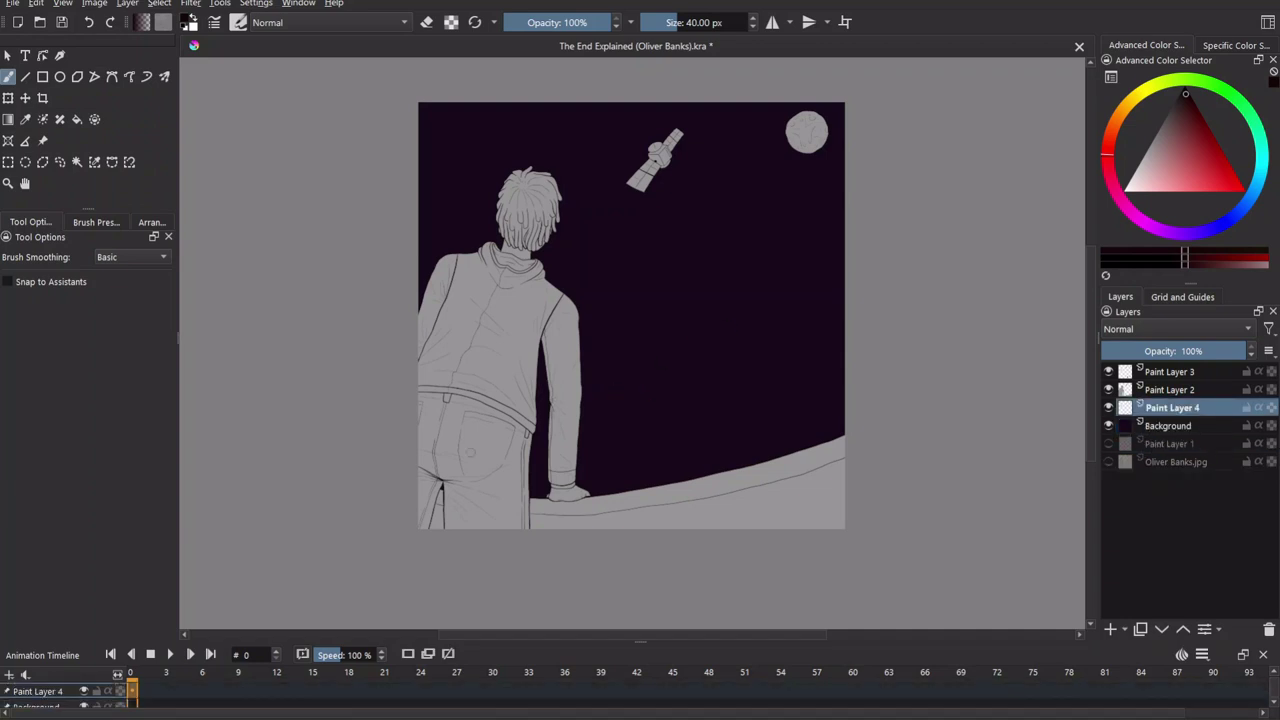
left_click(800, 334, "ctrl")
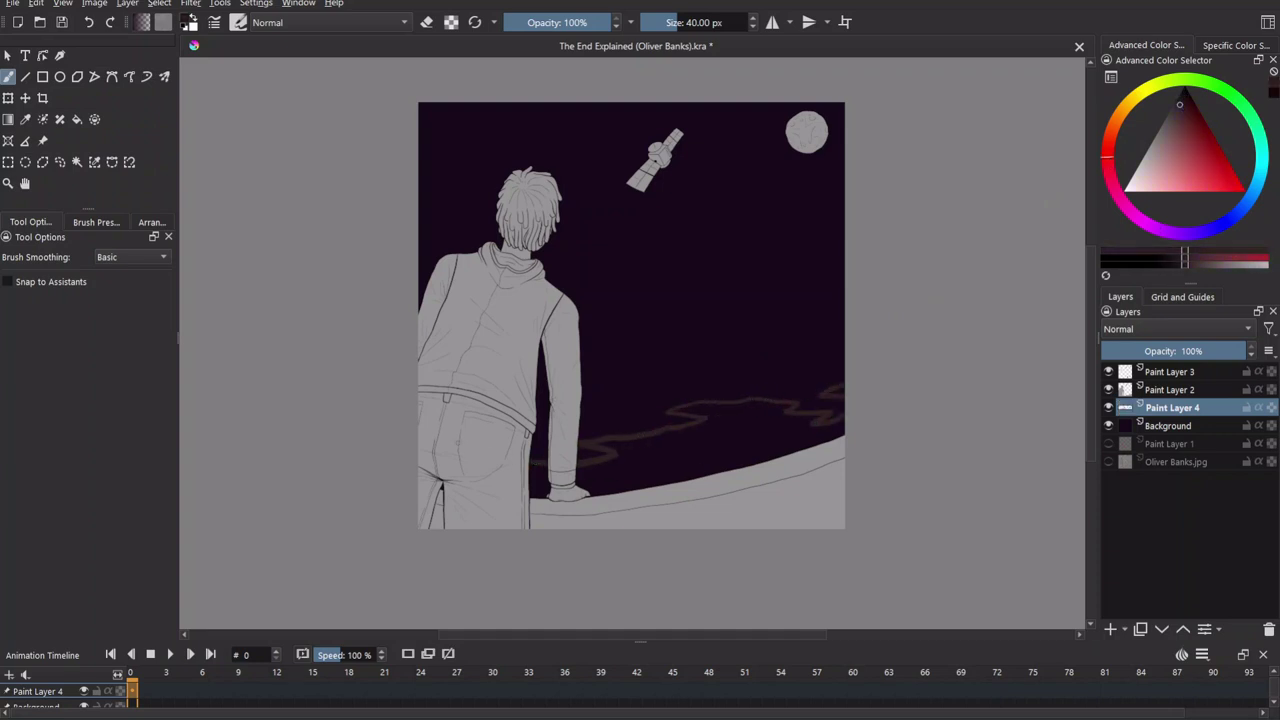
Fill the area below the orange wave lines dark brown and add Paint Layer 5.
key("f")
left_click(646, 475)
key("b")
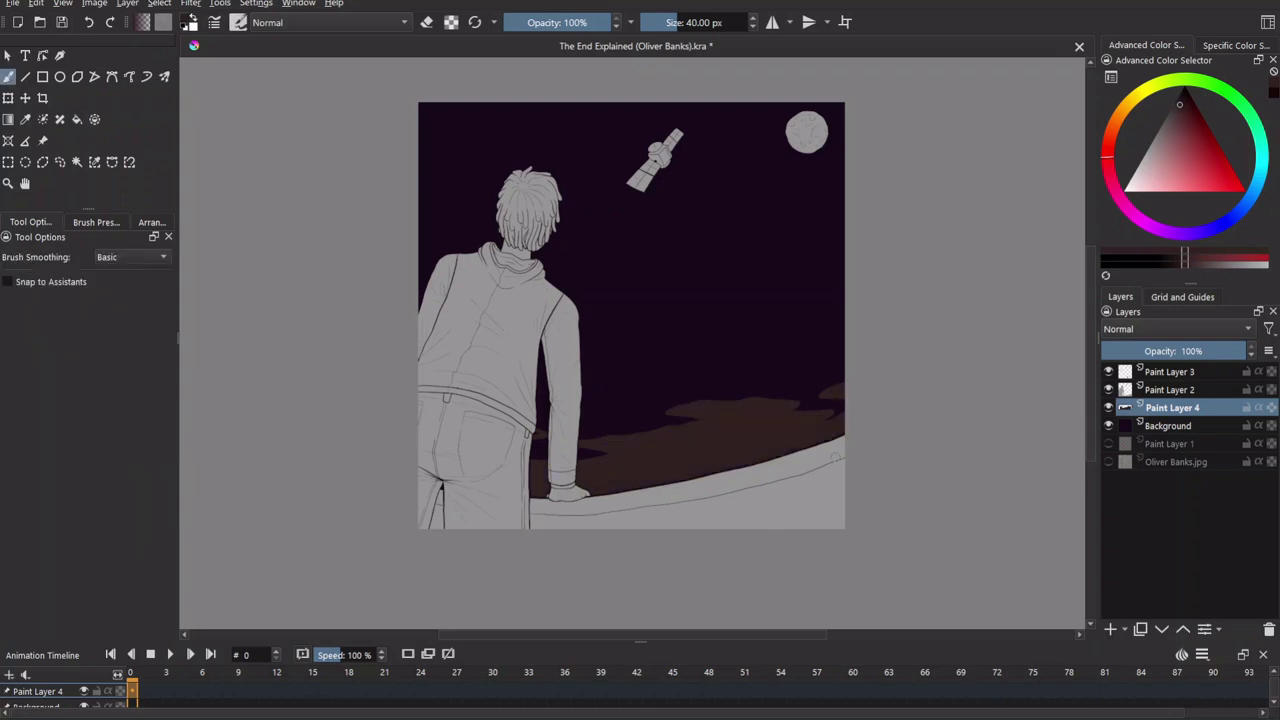
left_click(1110, 632)
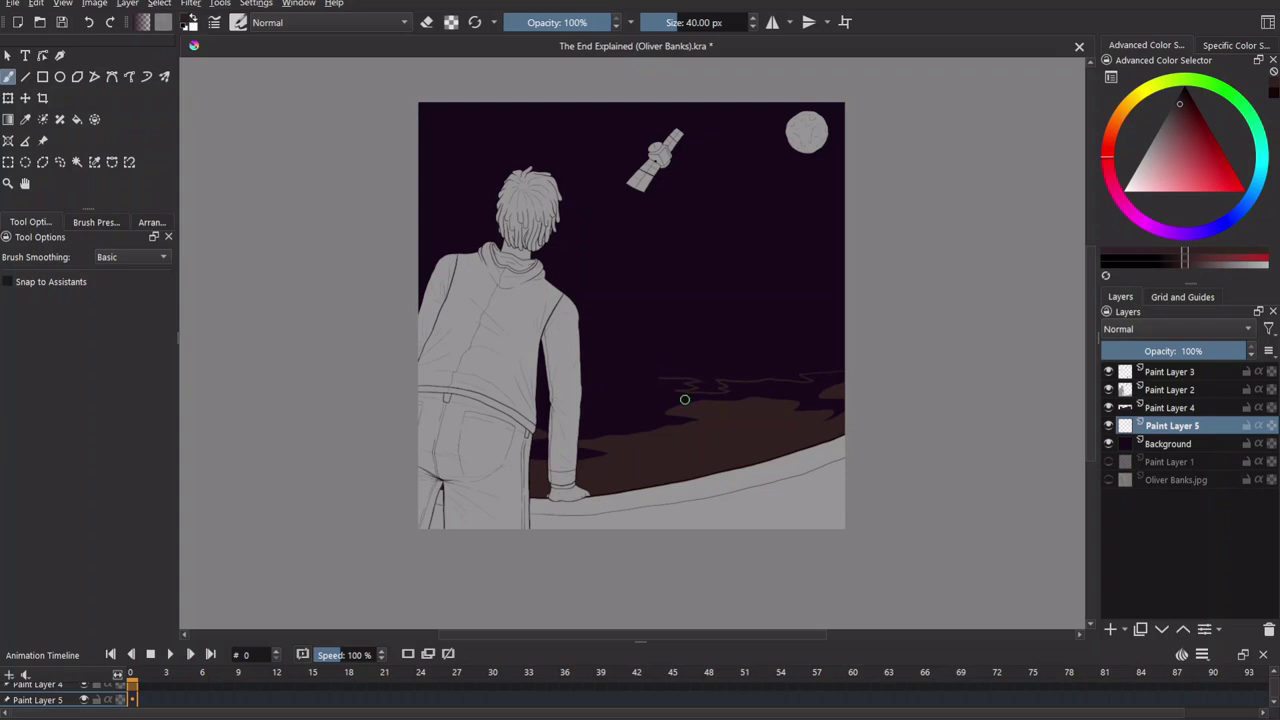
Paint and fill a dark cloud band over the orange waves on Paint Layer 5 at 50% opacity.
left_click_drag(658, 378, 812, 388)
scroll(748, 454, "up", 3)
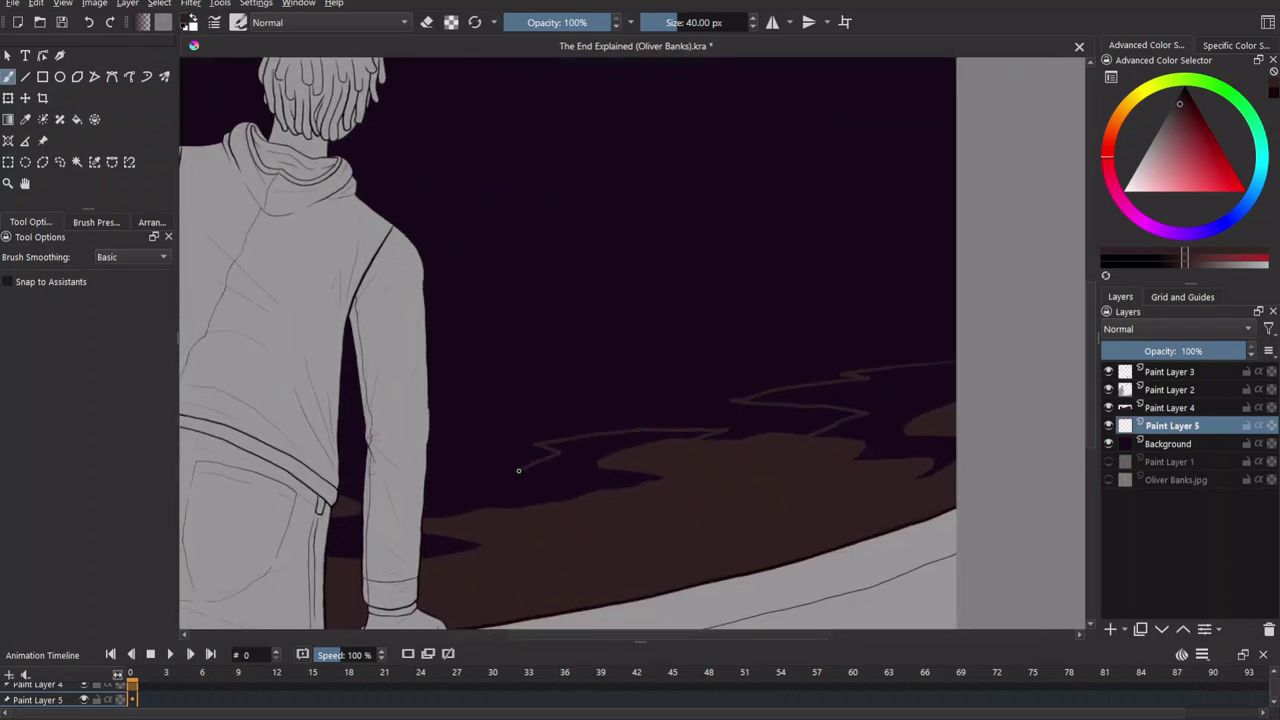
left_click_drag(600, 350, 880, 382)
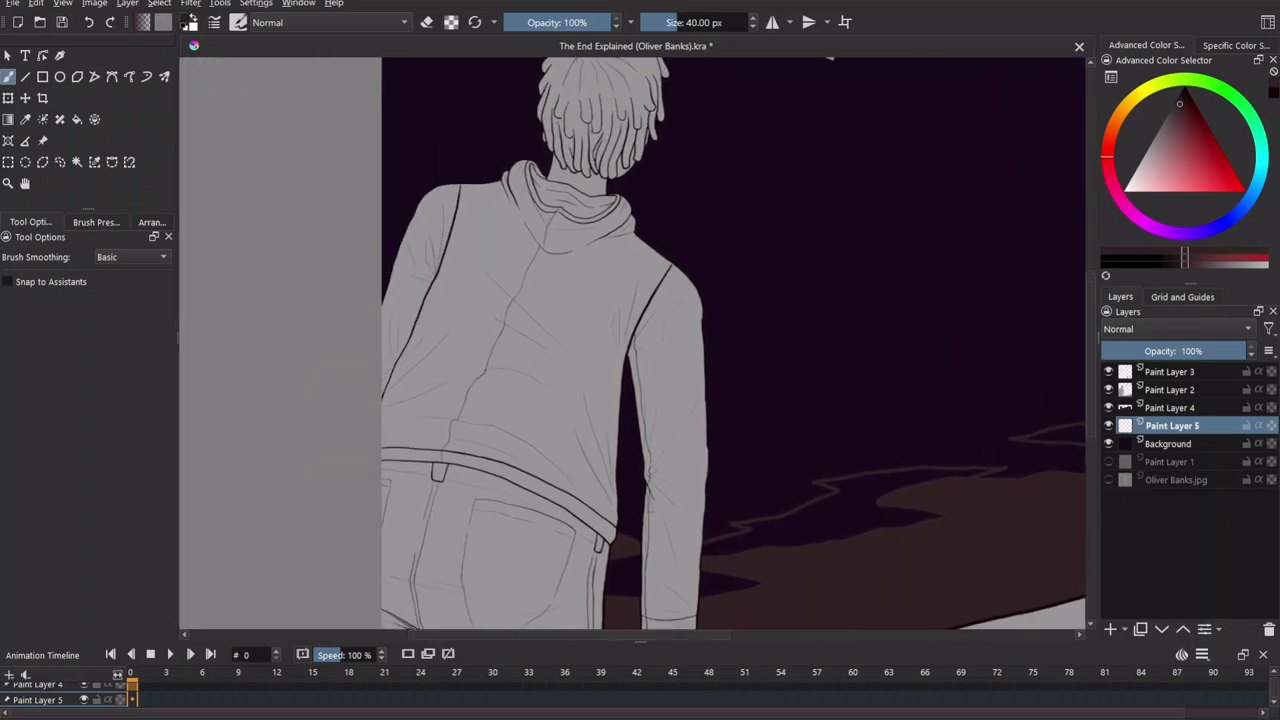
key("f")
left_click_drag(856, 531, 686, 471)
left_click(1170, 408)
left_click(1195, 427)
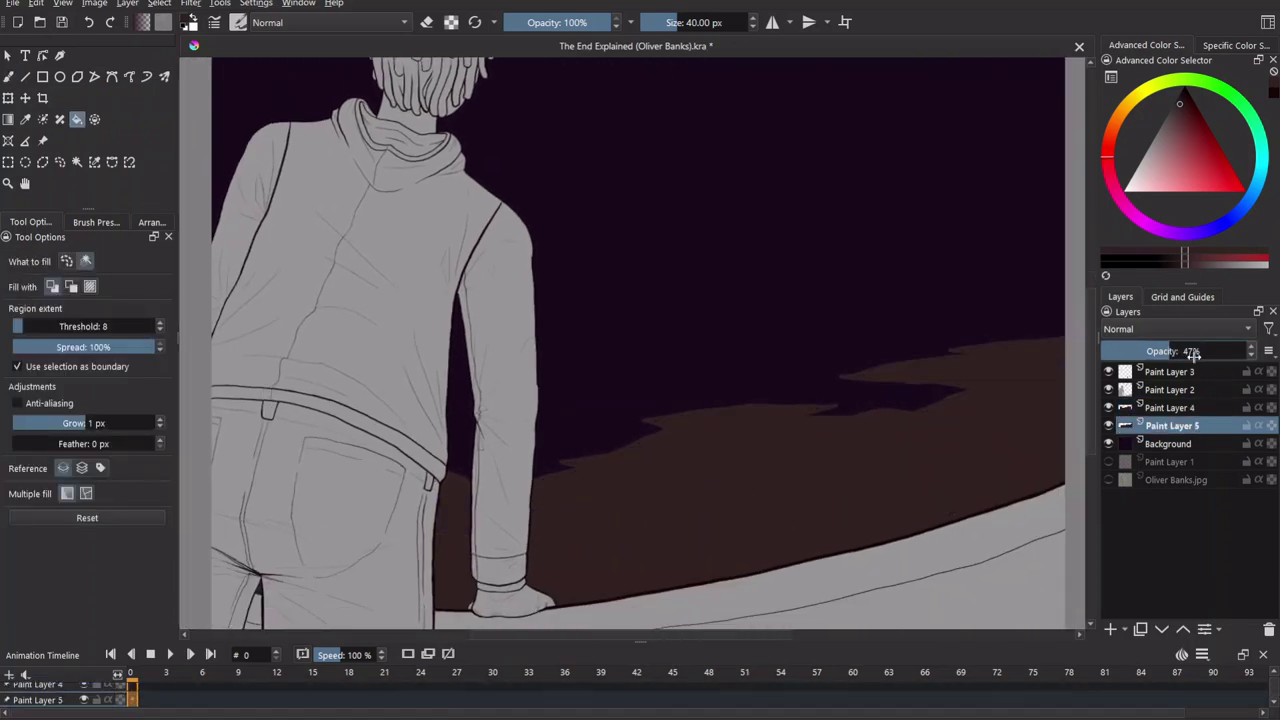
left_click(1180, 408)
left_click(1180, 426)
left_click(1175, 350)
Paint and fill a wavy brown cloud on Paint Layer 6 below it at 26% opacity.
key("ctrl+Page_Down")
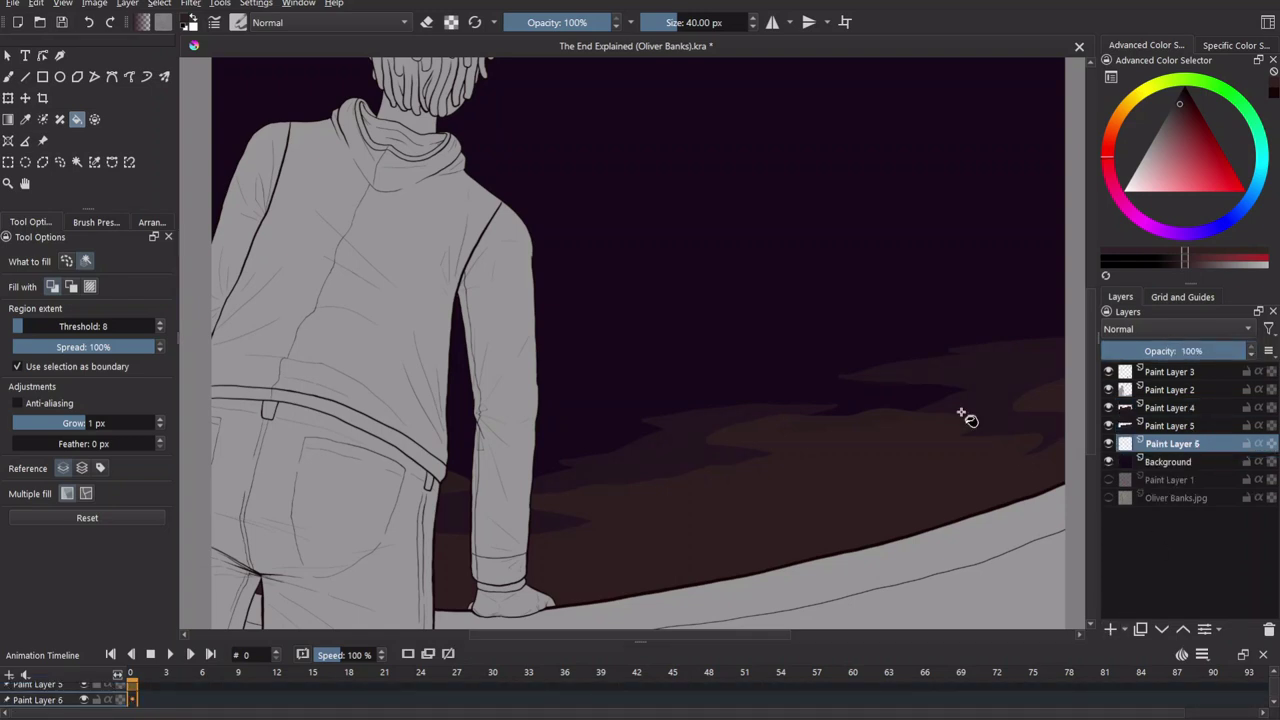
key("b")
mouse_move(910, 372)
left_mouse_down()
mouse_move(690, 408)
mouse_move(705, 382)
mouse_move(685, 368)
mouse_move(540, 412)
left_mouse_up()
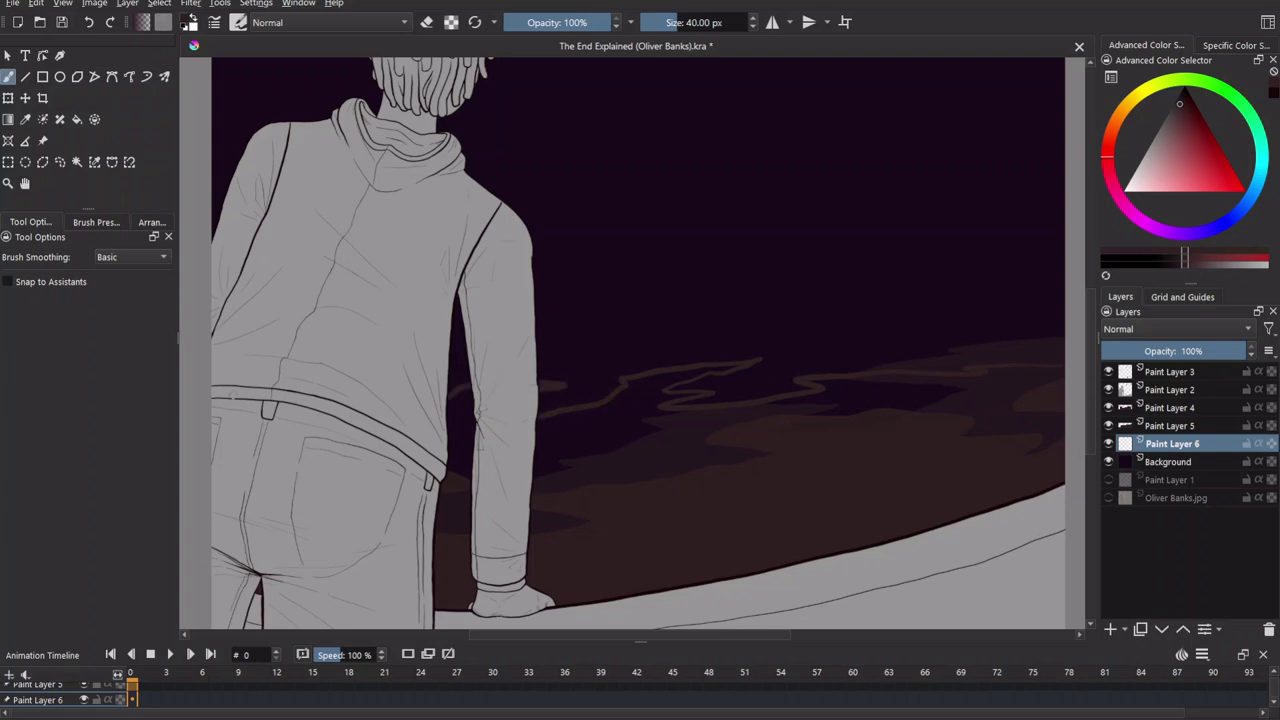
key("f")
left_click(1014, 466)
left_click_drag(1222, 351, 1140, 351)
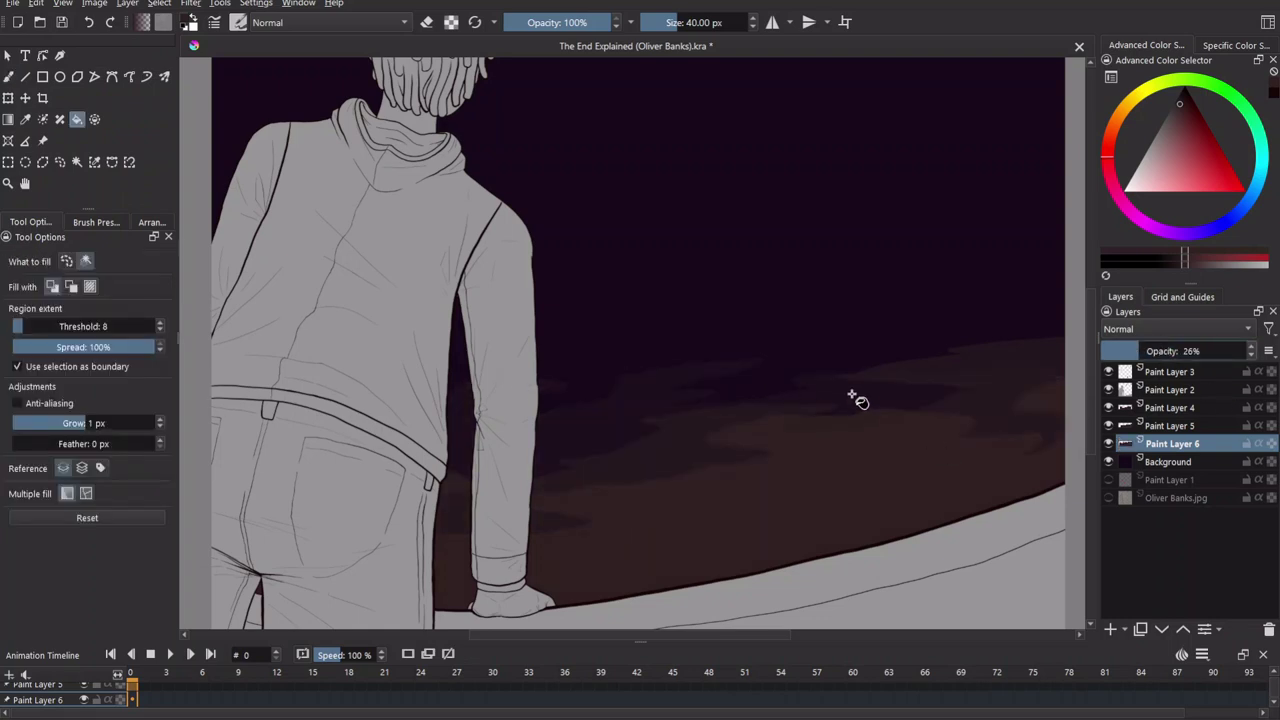
key("Insert")
Fill another wavy cloud band along the horizon on Paint Layer 7.
key("b")
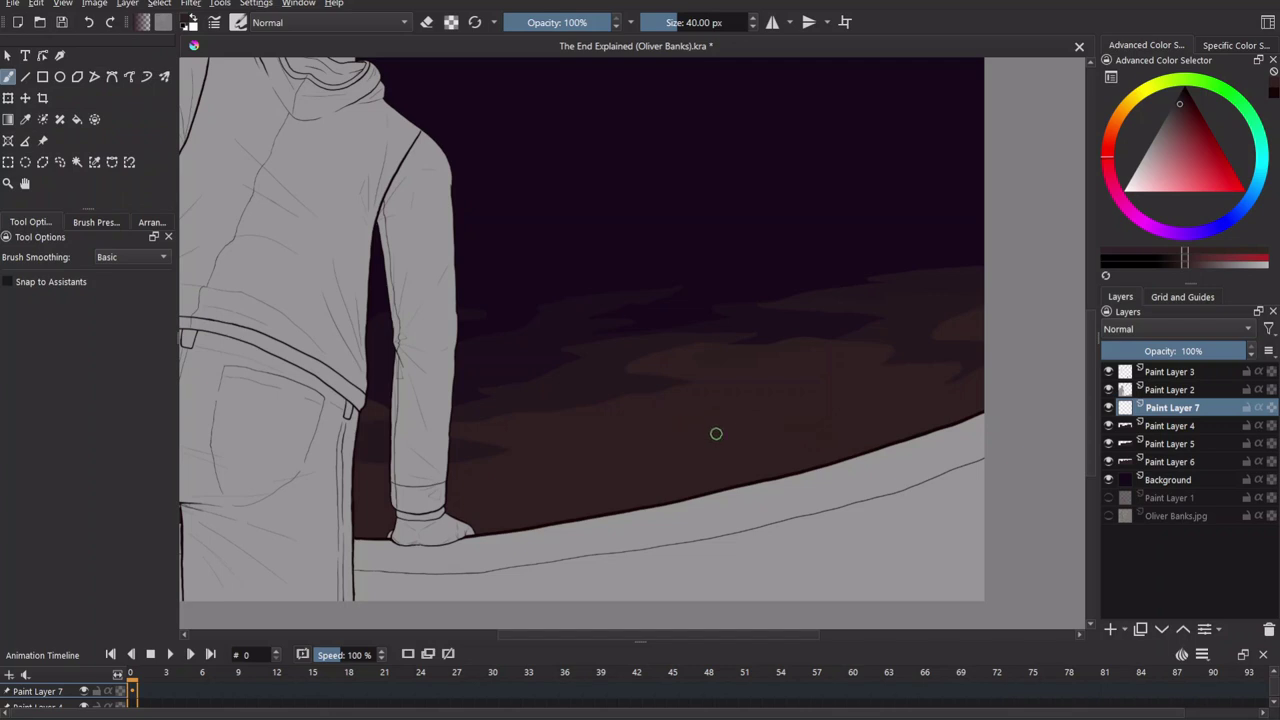
key("f")
left_click(800, 500)
scroll(800, 500, "left", 5)
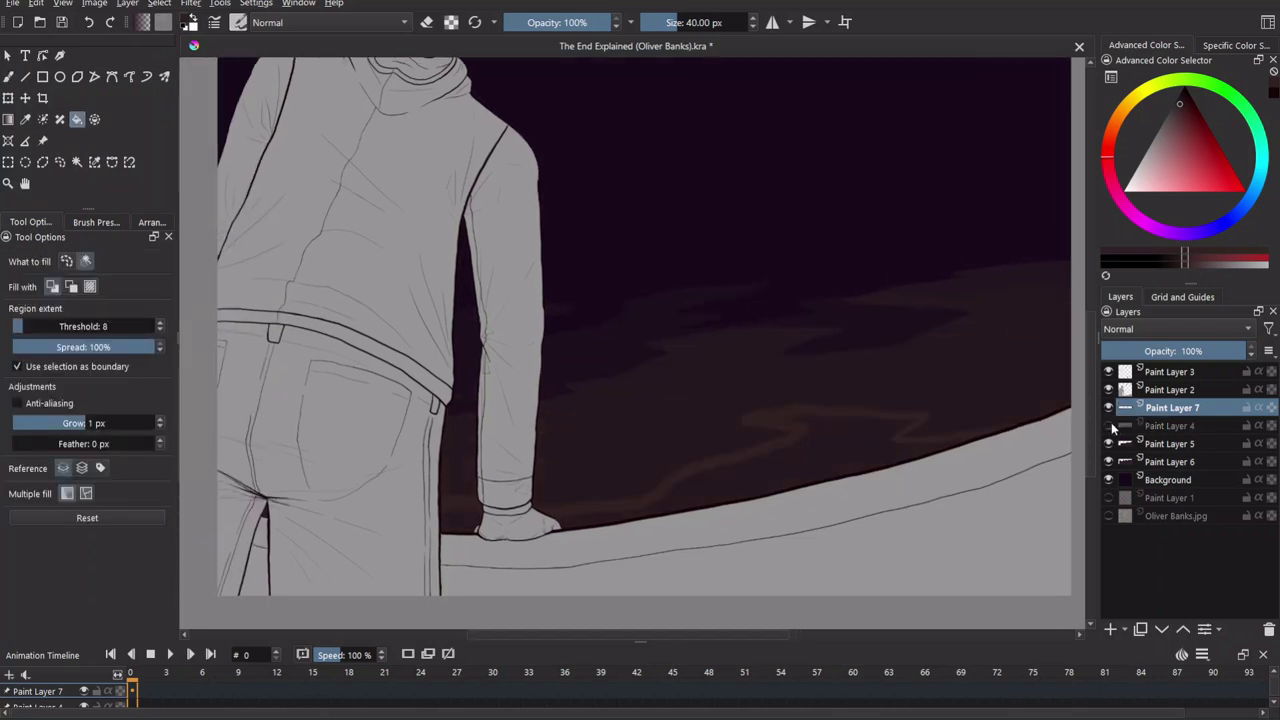
key("b")
scroll(481, 507, "right", 5)
key("f")
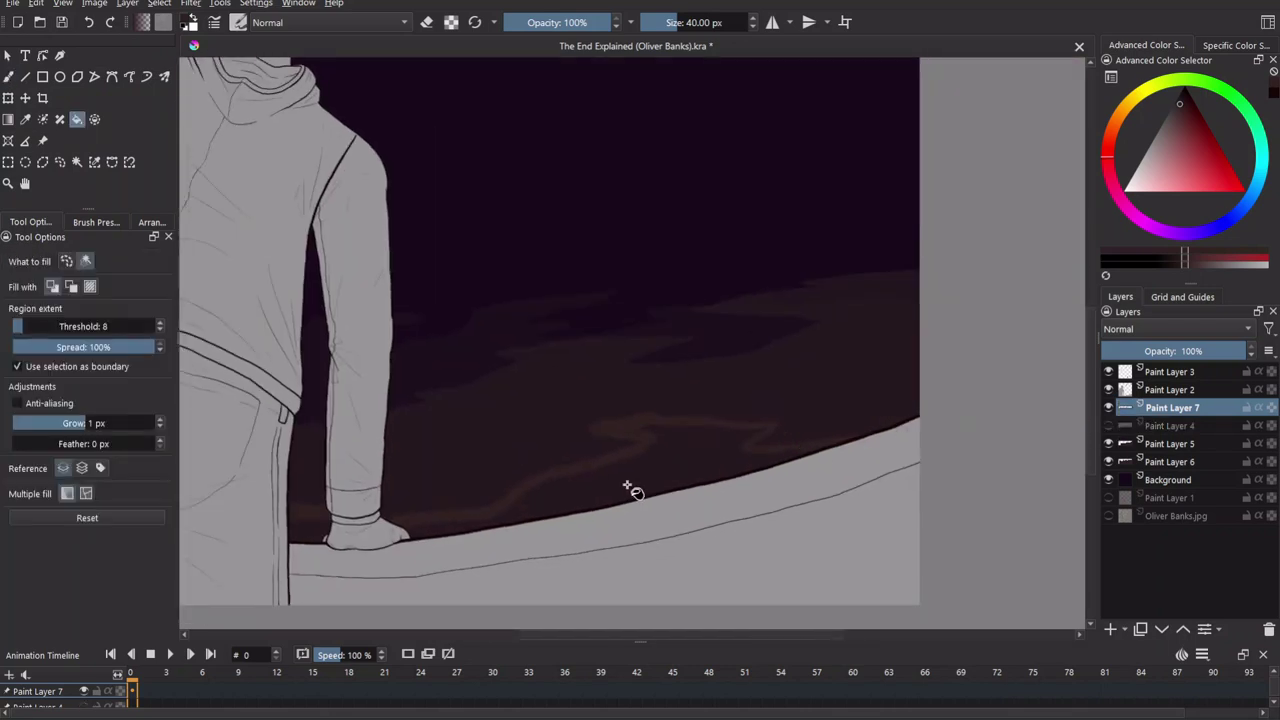
Make Paint Layer 4 visible at 70% opacity and add a new Paint Layer 8.
left_click(1108, 426)
left_click(1165, 426)
left_click_drag(1212, 351, 1203, 351)
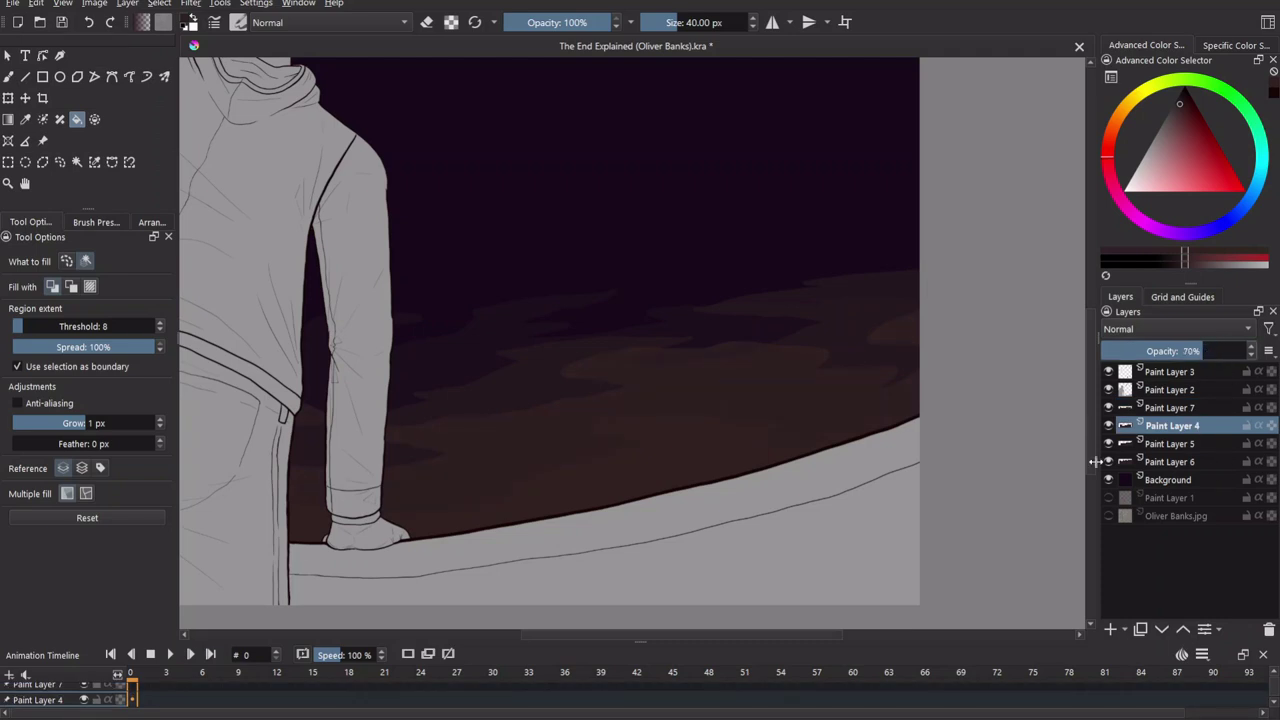
left_click(1170, 408)
scroll(1006, 414, "left", 5)
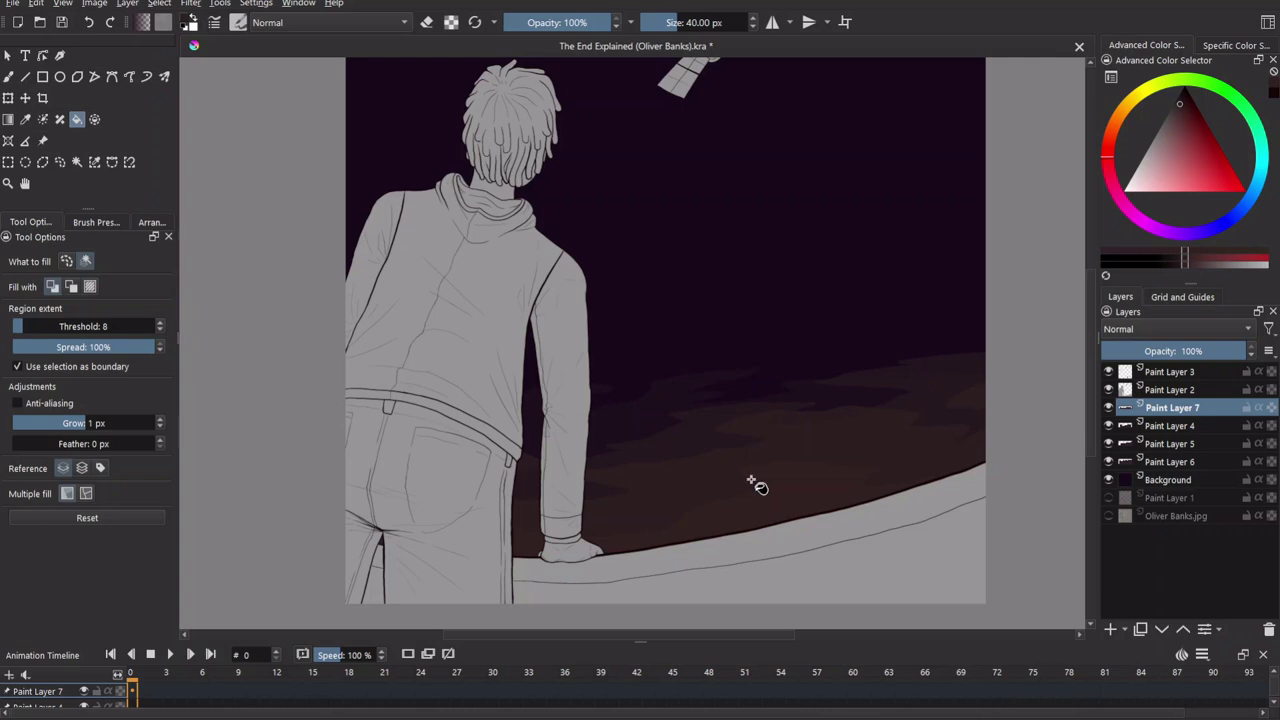
scroll(760, 463, "up", 3)
key("Insert")
Pick a light pink and scatter stars across the sky with a spatter brush preset.
key("b")
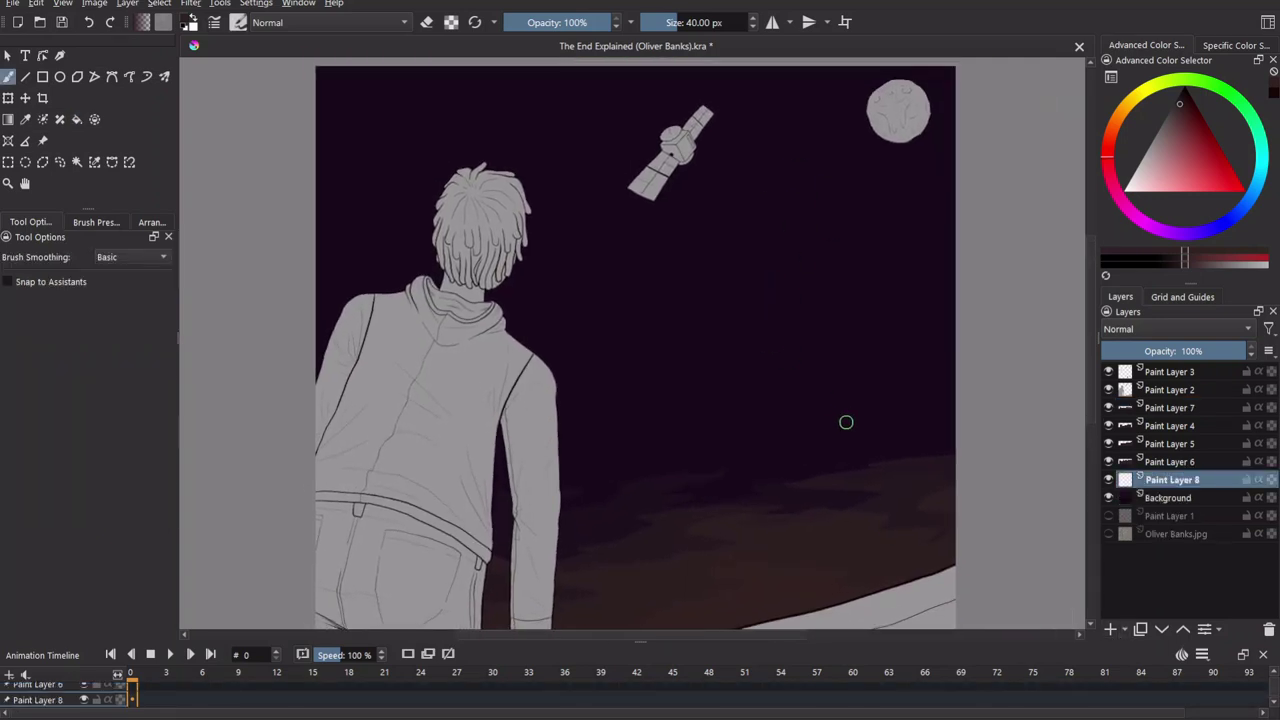
left_click(1150, 155)
left_click(96, 222)
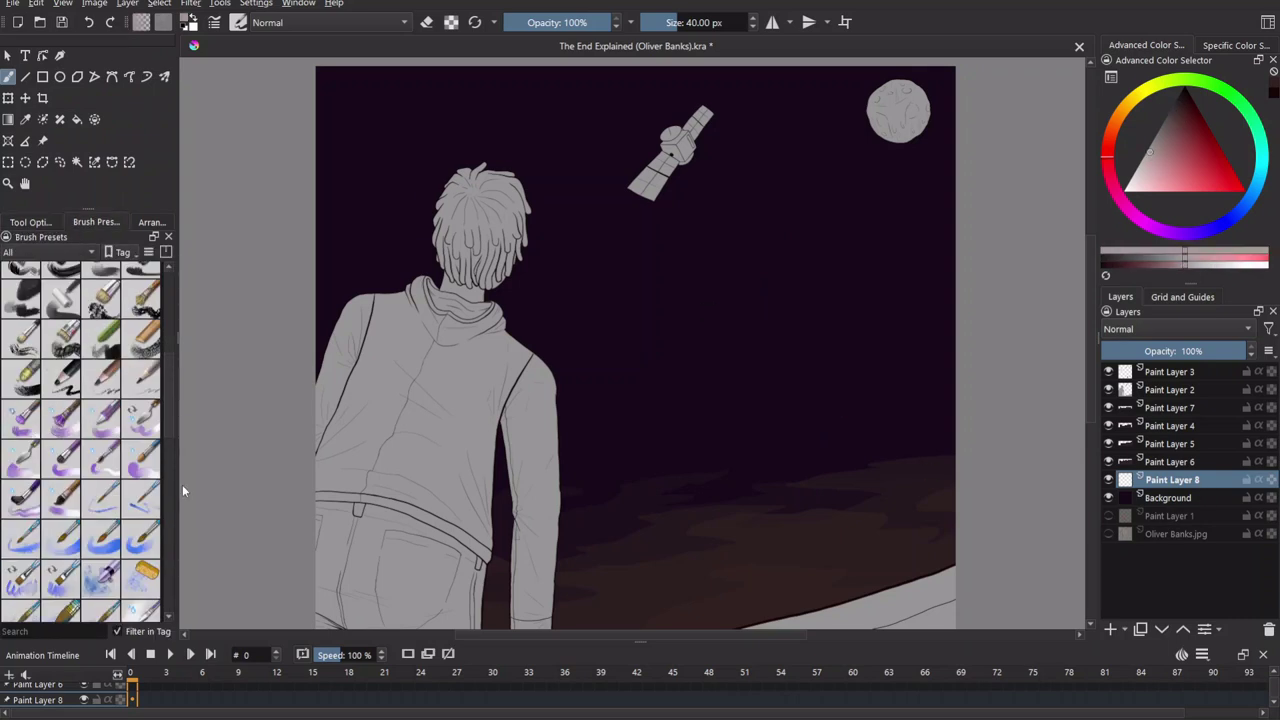
left_click(60, 482)
mouse_move(461, 222)
left_mouse_down()
mouse_move(739, 97)
mouse_move(733, 214)
mouse_move(655, 537)
mouse_move(654, 612)
mouse_move(700, 585)
mouse_move(852, 328)
left_mouse_up()
Shift the colour toward orange, select Paint Layer 5 and show only favourite brush presets.
left_click(1108, 172)
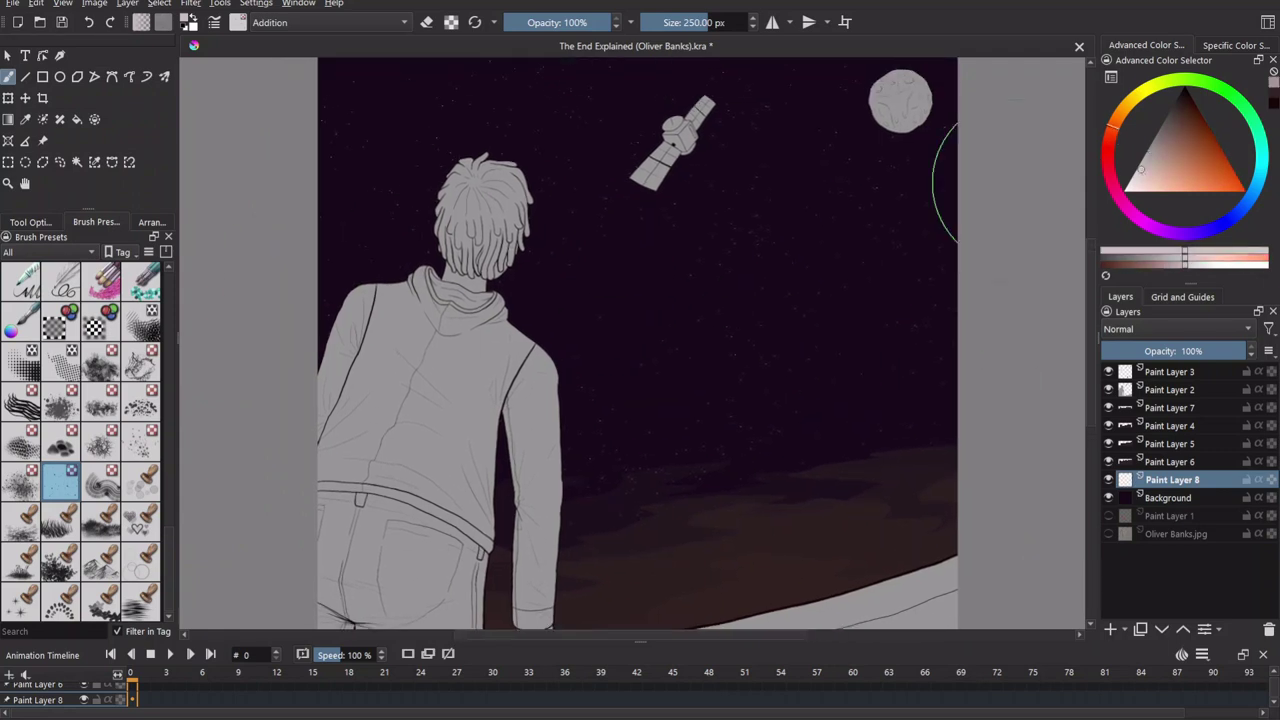
left_click_drag(705, 373, 860, 390)
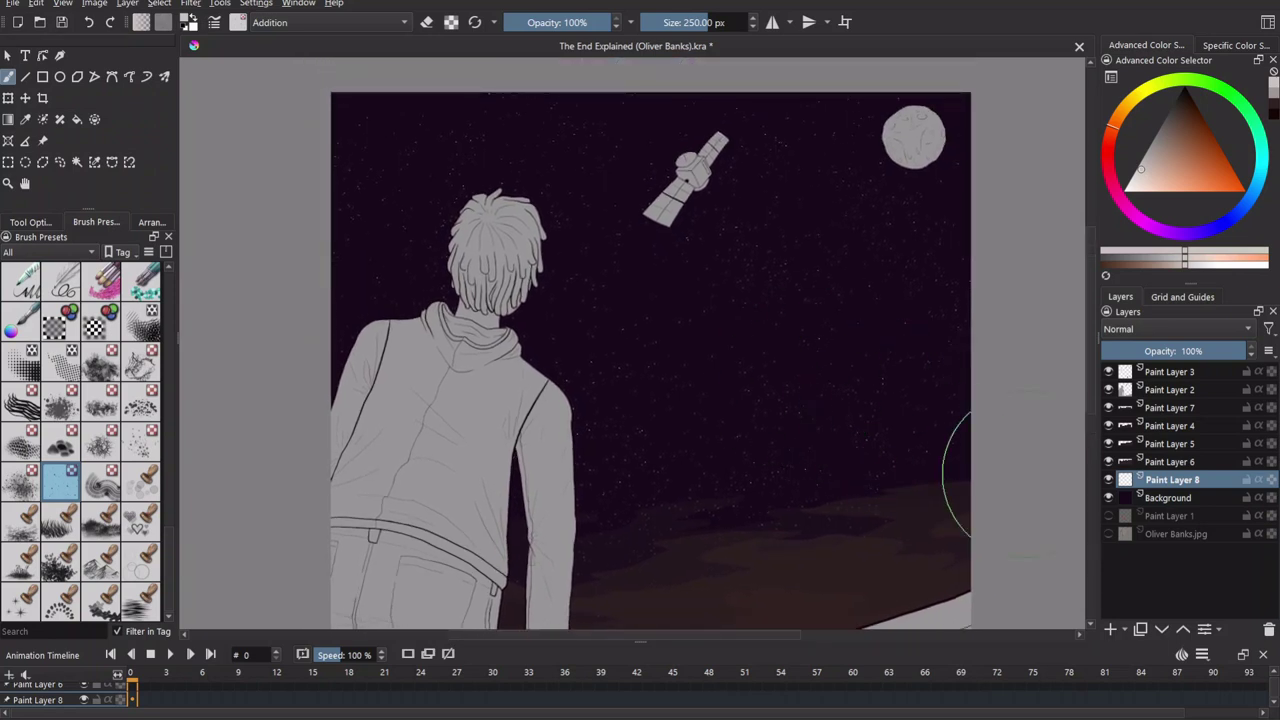
left_click(1210, 443)
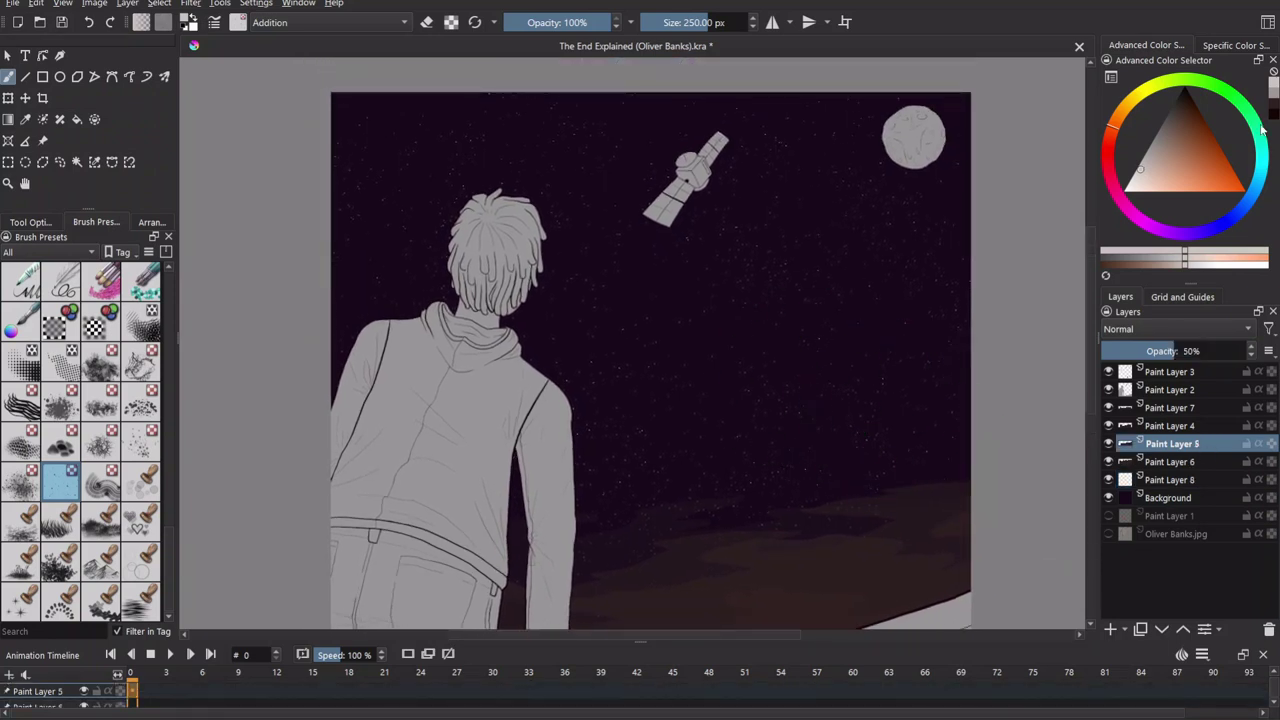
left_click(50, 252)
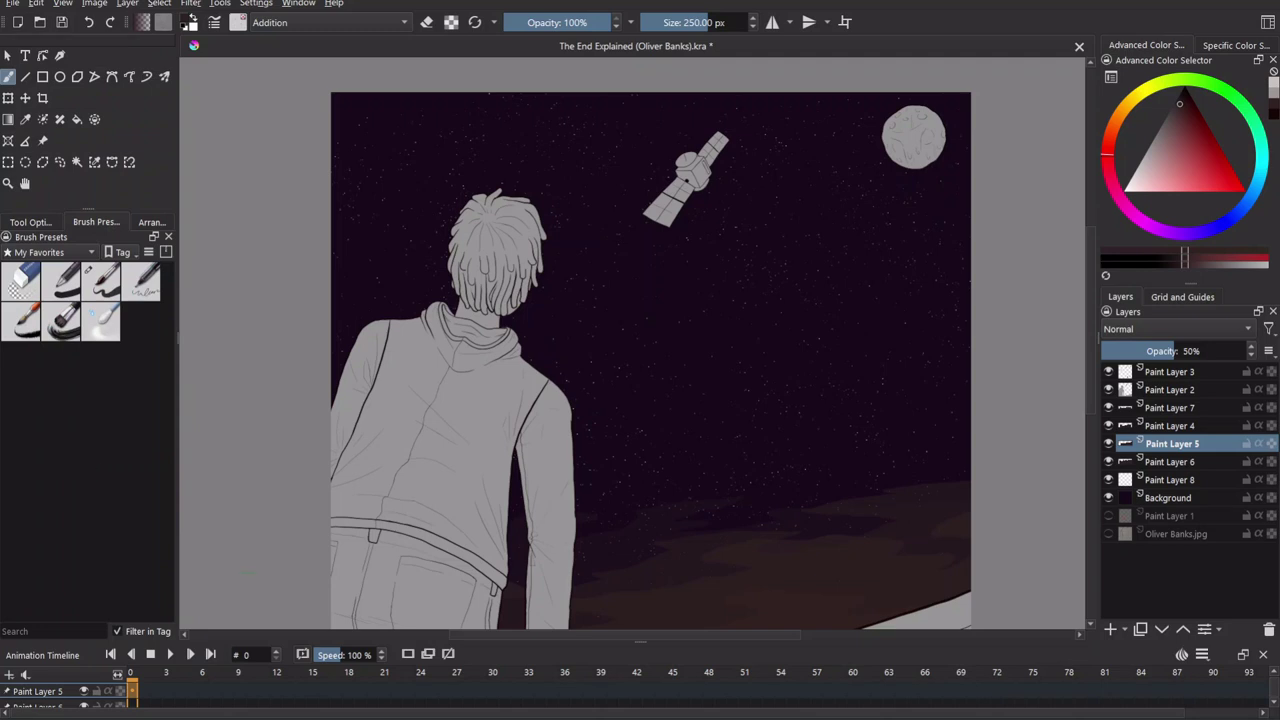
With a soft 40 px brush, paint wispy cloud strokes across the mid-sky on Paint Layer 5.
left_click(101, 282)
mouse_move(349, 251)
left_mouse_down()
mouse_move(410, 220)
mouse_move(343, 210)
left_mouse_up()
key("f")
key("b")
mouse_move(608, 148)
left_mouse_down()
mouse_move(465, 160)
mouse_move(620, 152)
left_mouse_up()
mouse_move(689, 283)
left_mouse_down()
mouse_move(843, 260)
mouse_move(634, 274)
mouse_move(748, 286)
mouse_move(791, 329)
mouse_move(857, 357)
left_mouse_up()
left_click_drag(957, 203, 968, 222)
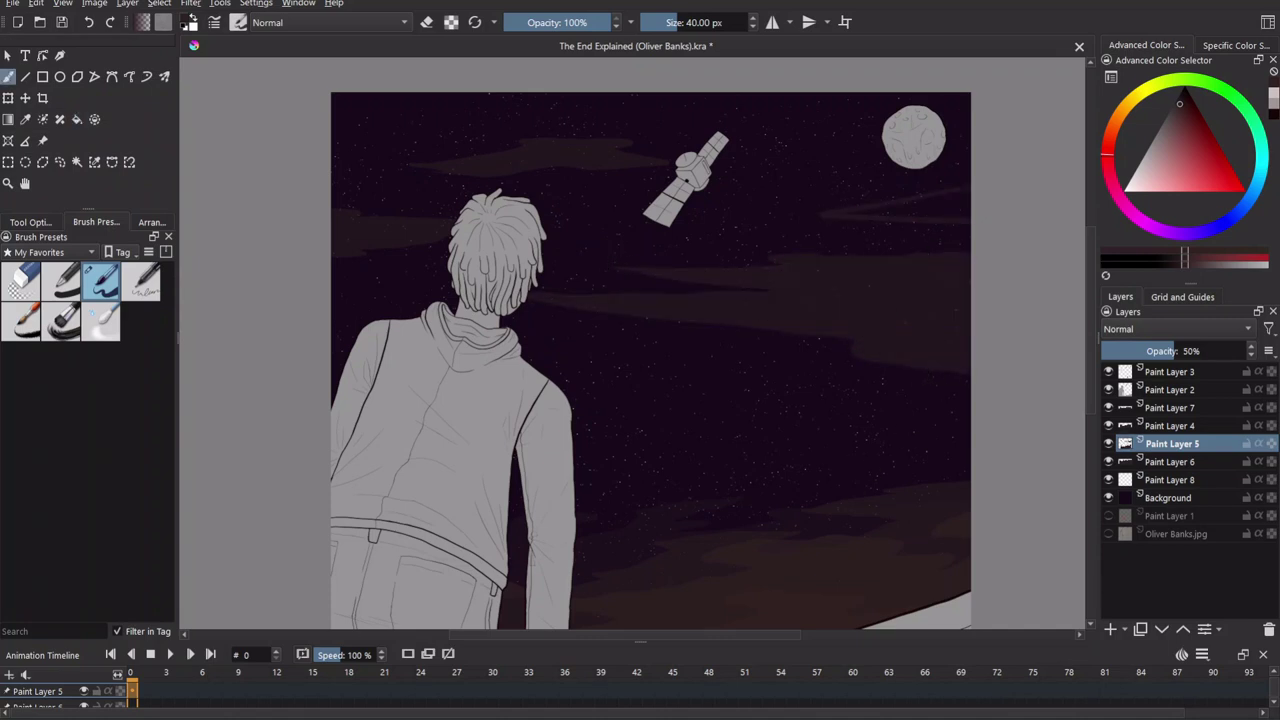
key("ctrl+z")
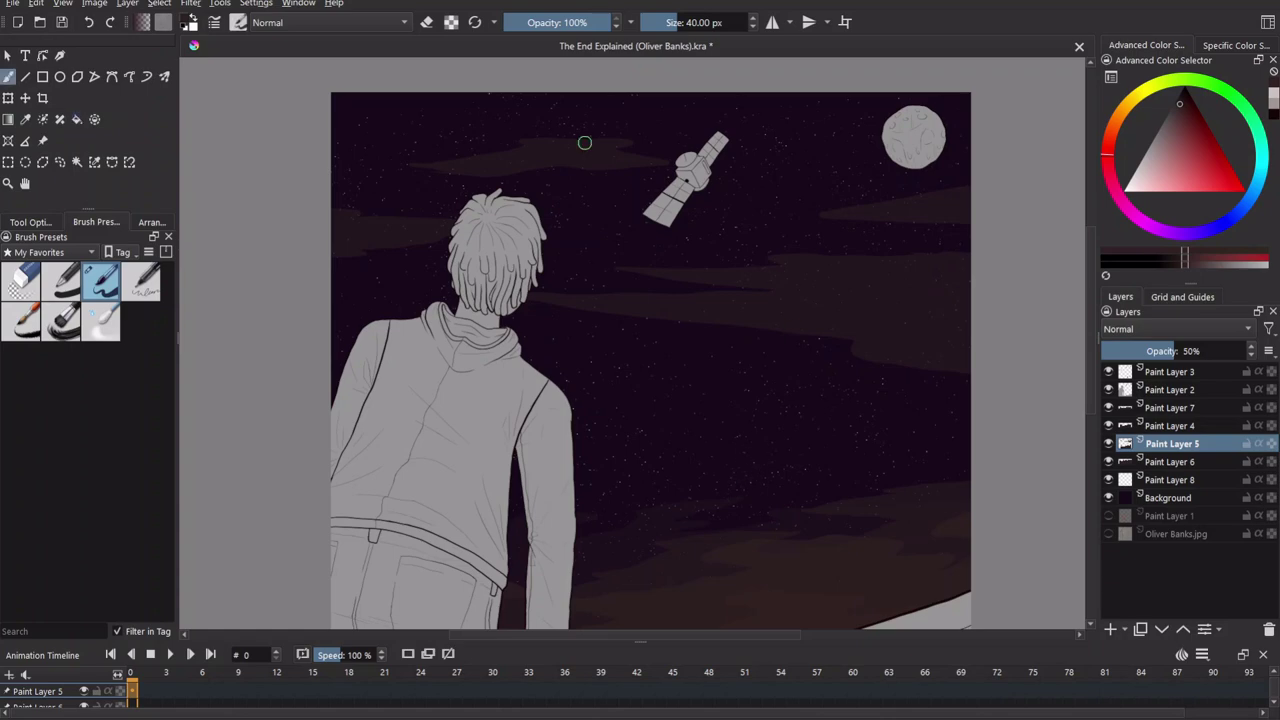
Paint a soft cloud band along the top of the sky and extend it.
mouse_move(479, 97)
left_mouse_down()
mouse_move(722, 117)
mouse_move(955, 96)
left_mouse_up()
left_click_drag(865, 280, 951, 320)
scroll(951, 320, "up", 5)
left_click_drag(749, 166, 646, 329)
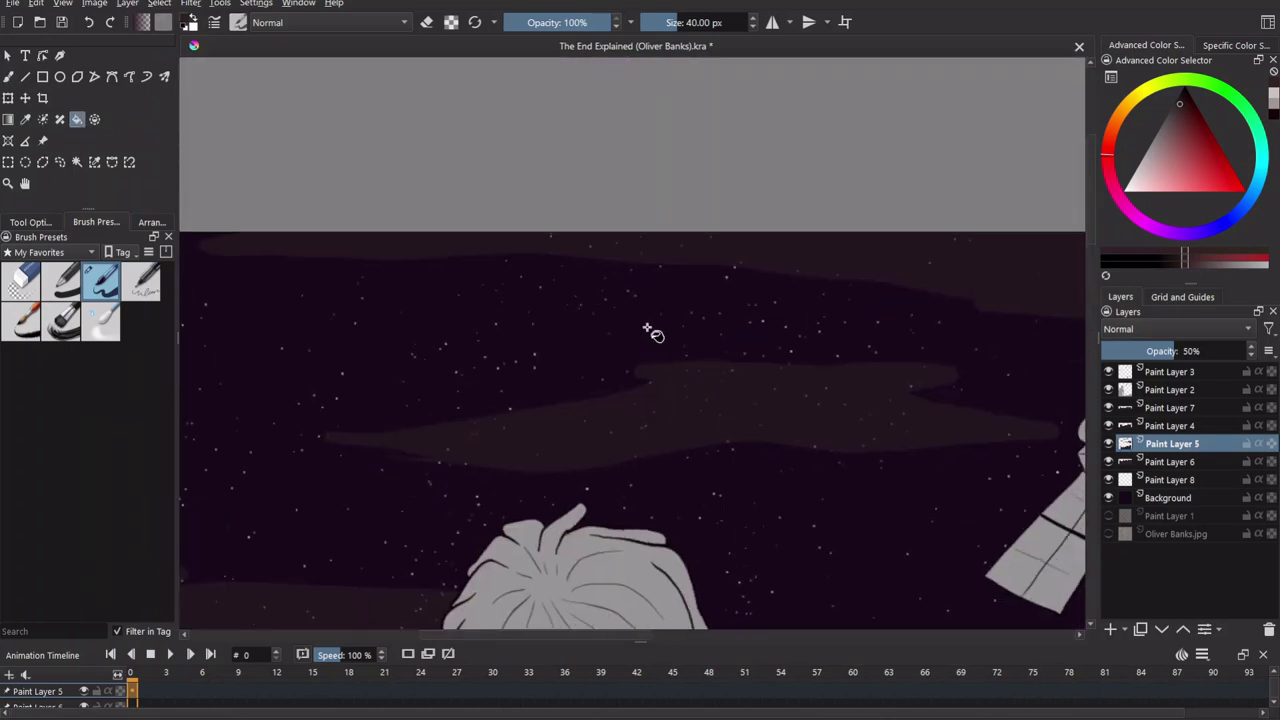
scroll(646, 329, "down", 5)
left_click_drag(797, 421, 729, 260)
On Paint Layer 4, paint a faint cloud along the sky's top edge.
key("b")
scroll(649, 386, "down", 2)
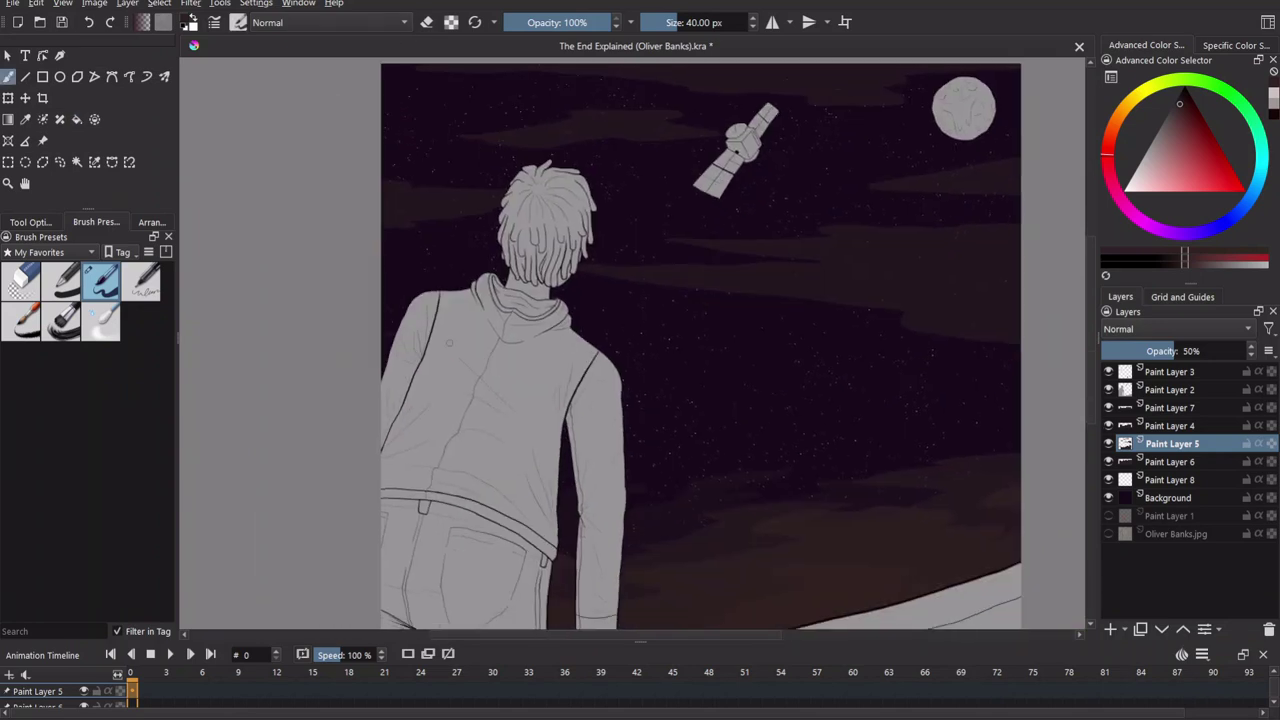
key("f")
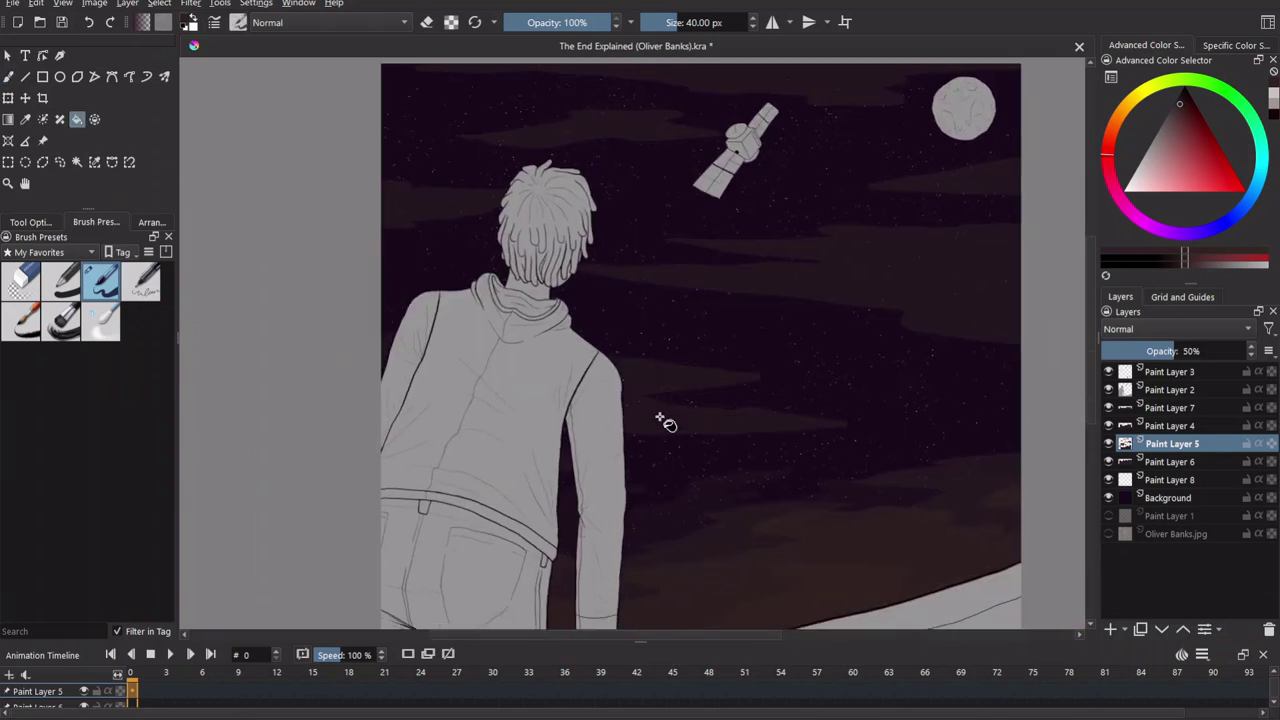
scroll(815, 443, "right", 3)
scroll(815, 443, "right", 1)
key("Page_Up")
key("b")
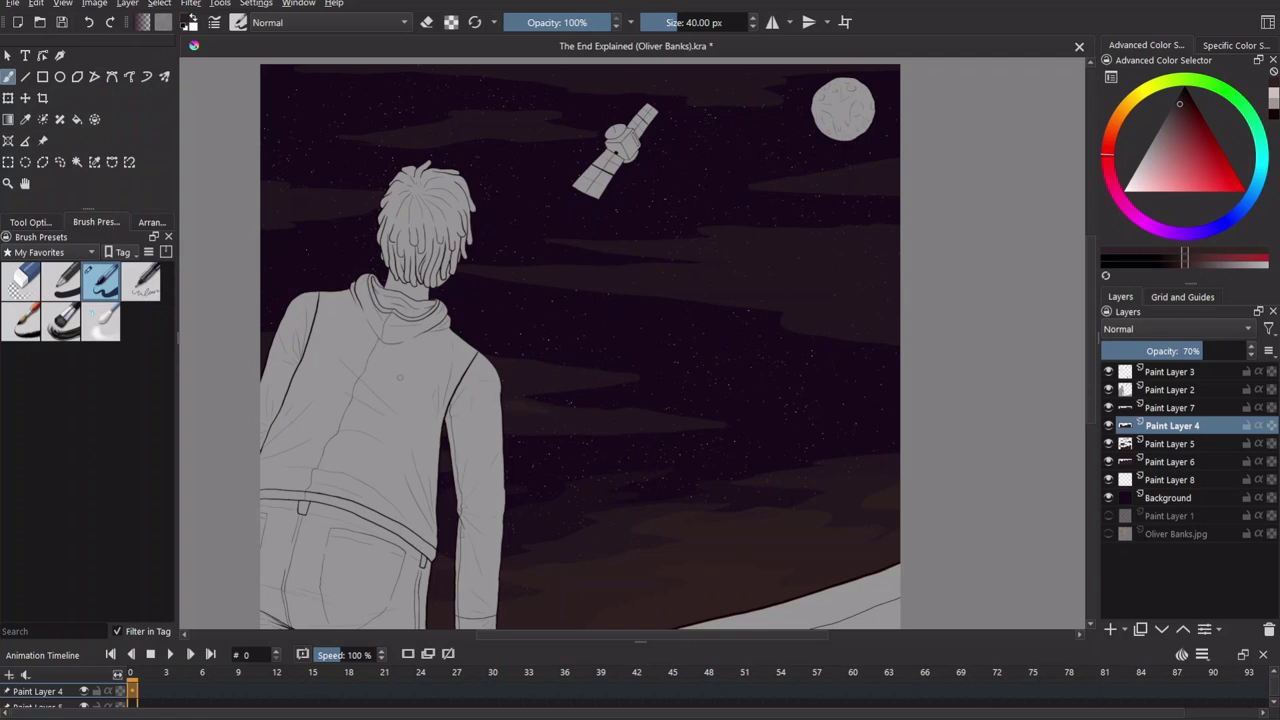
left_click_drag(655, 251, 611, 283)
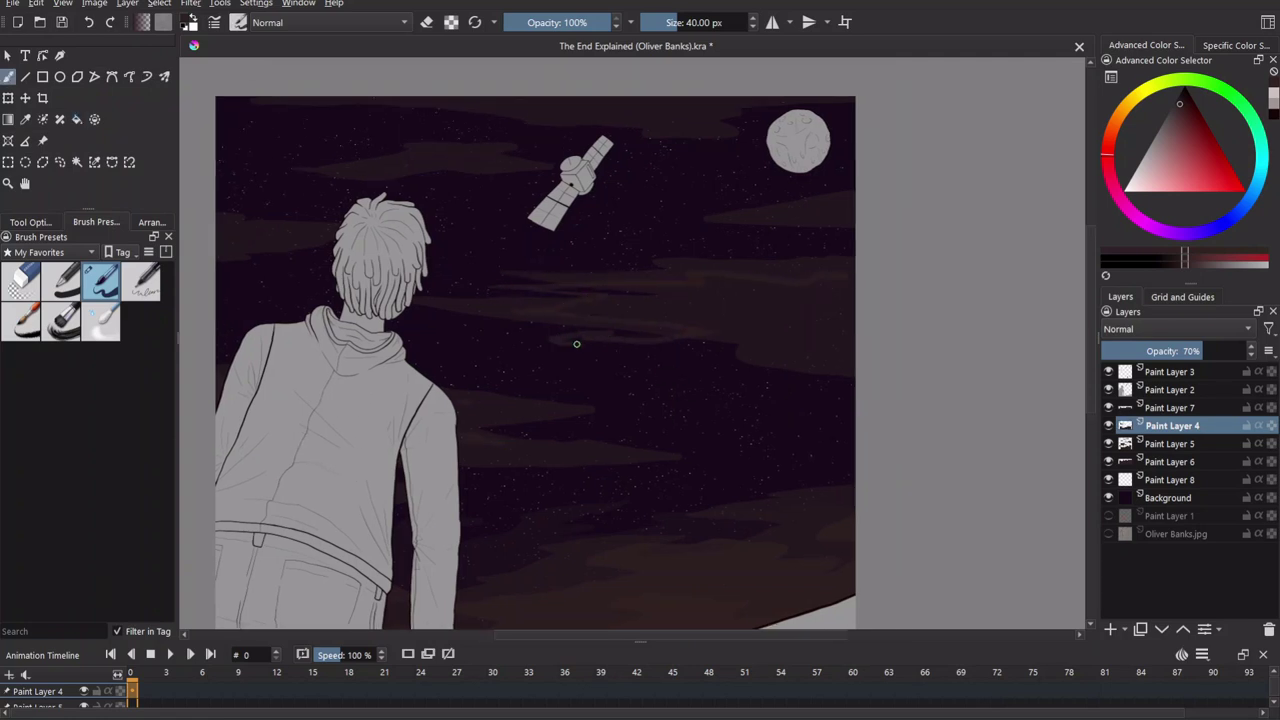
left_click_drag(753, 219, 781, 251)
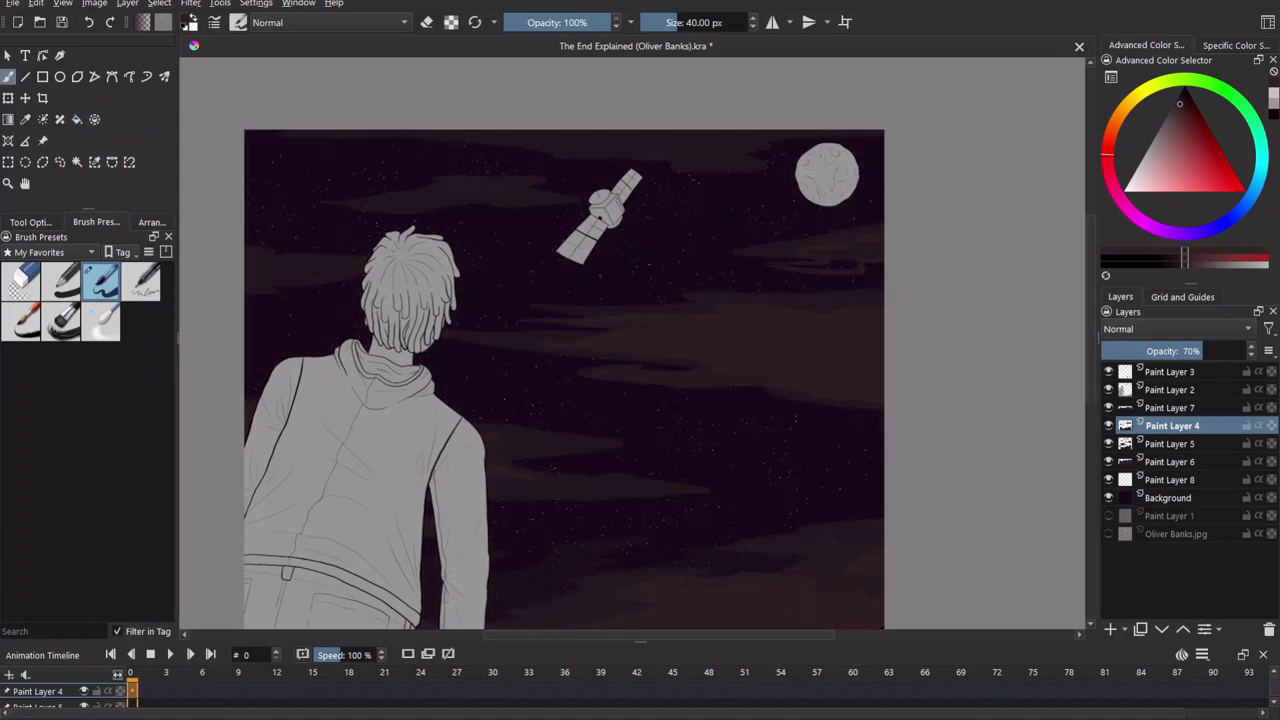
left_click_drag(818, 266, 532, 139)
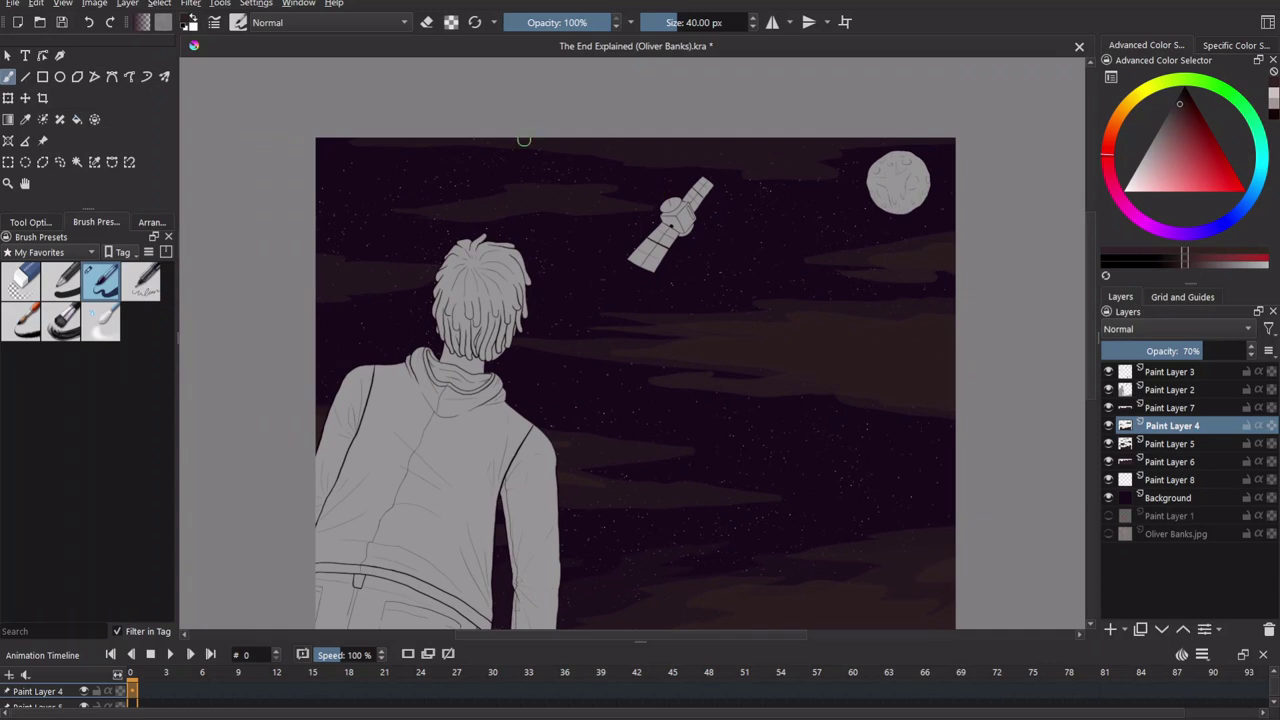
left_click_drag(422, 155, 634, 153)
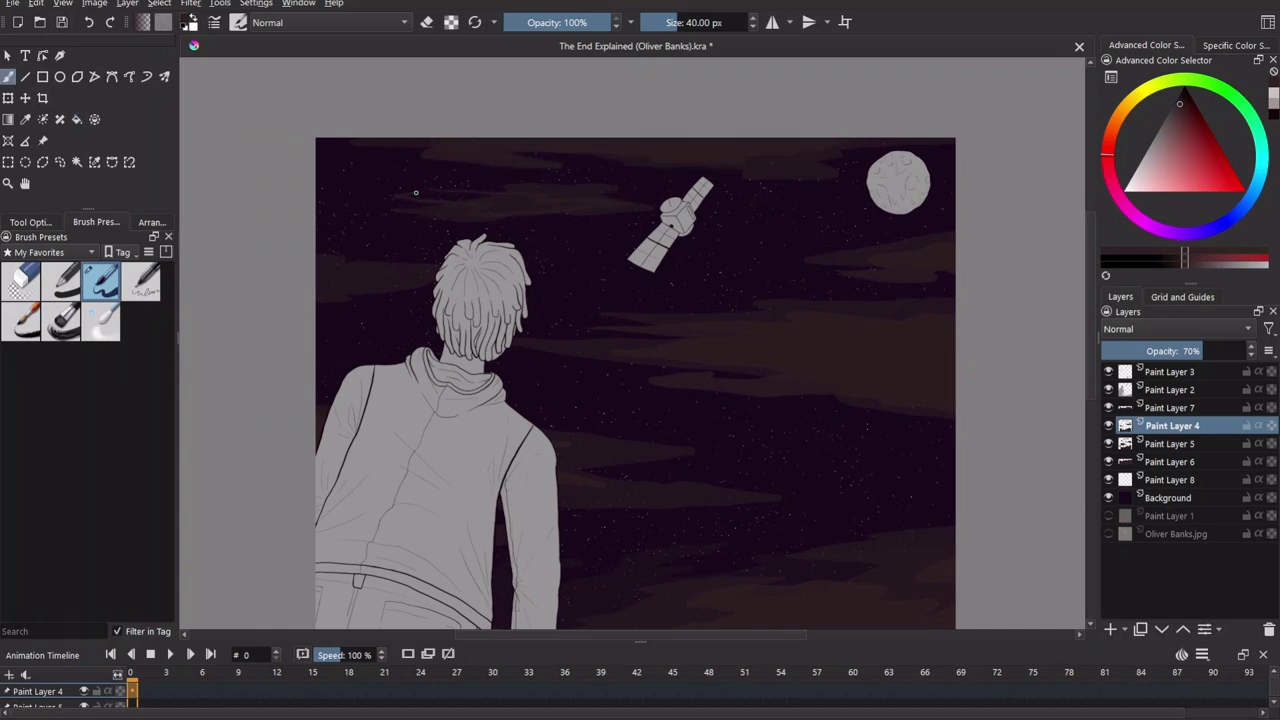
left_click_drag(608, 294, 435, 240)
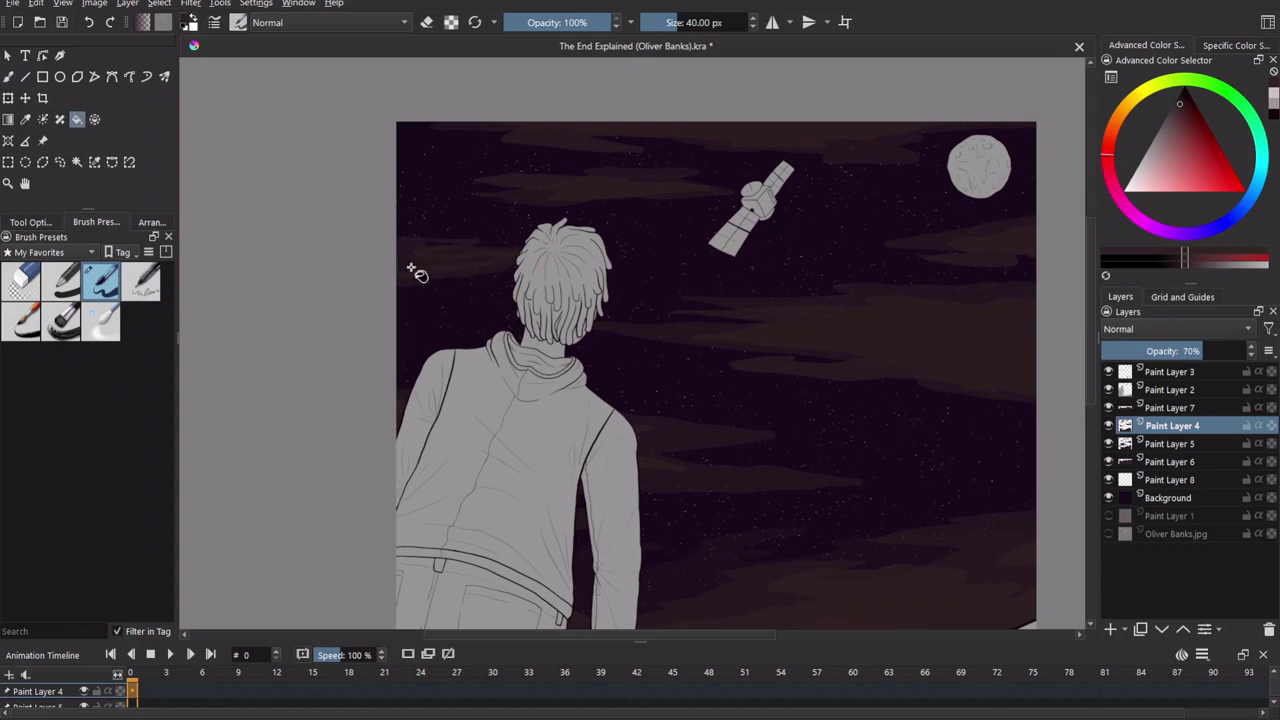
scroll(731, 471, "down", 2)
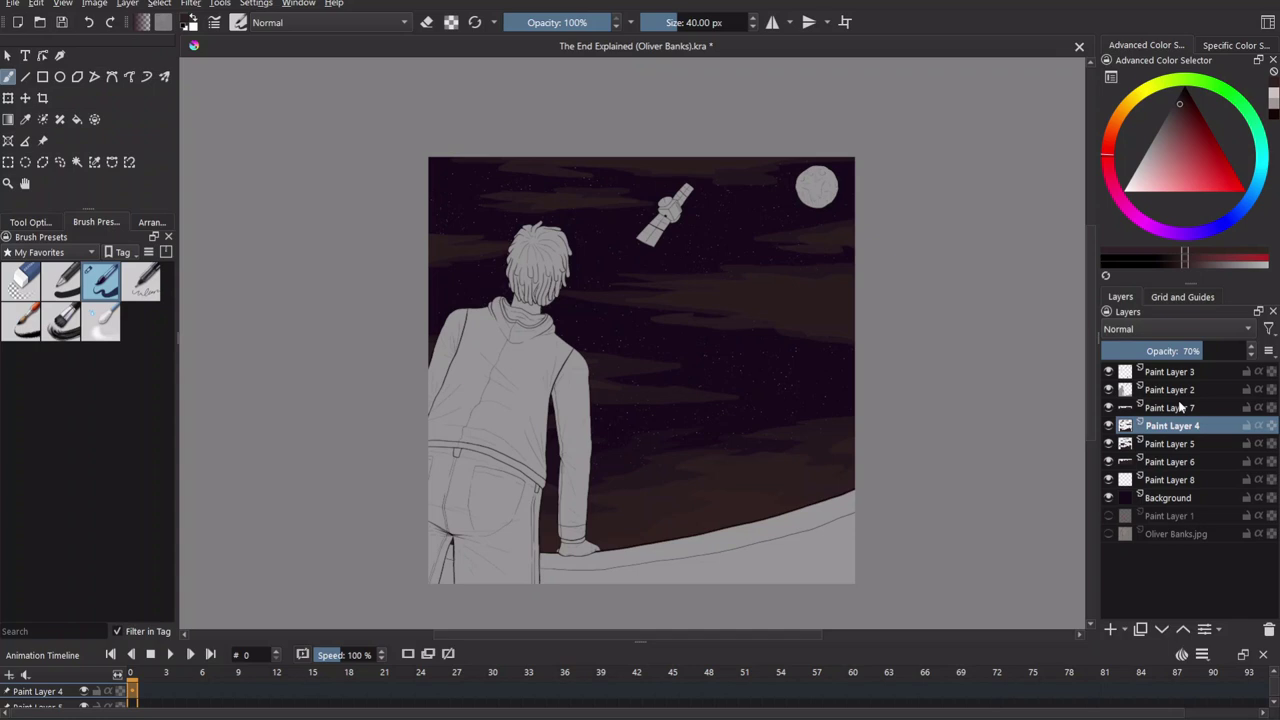
Draw a freehand lasso selection around the upper sky, then deselect it.
left_click(59, 162)
mouse_move(333, 247)
left_mouse_down()
mouse_move(714, 423)
mouse_move(585, 93)
mouse_move(335, 250)
left_mouse_up()
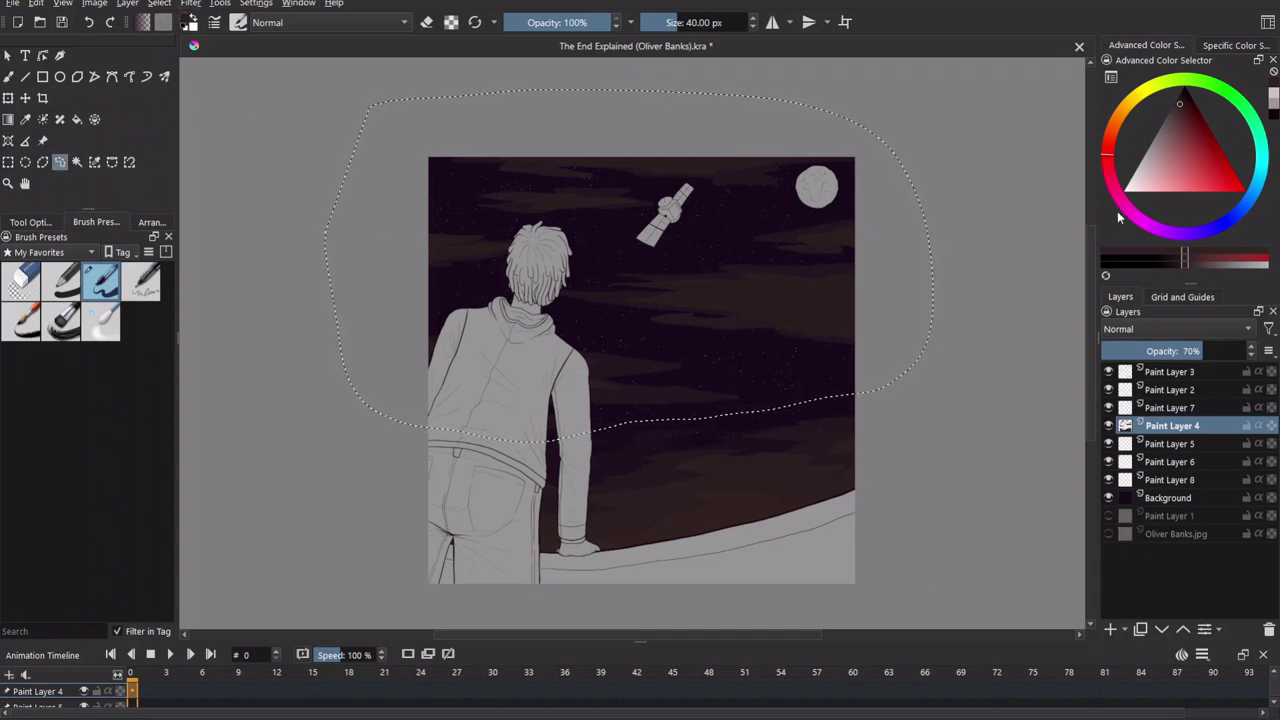
left_click(1170, 443)
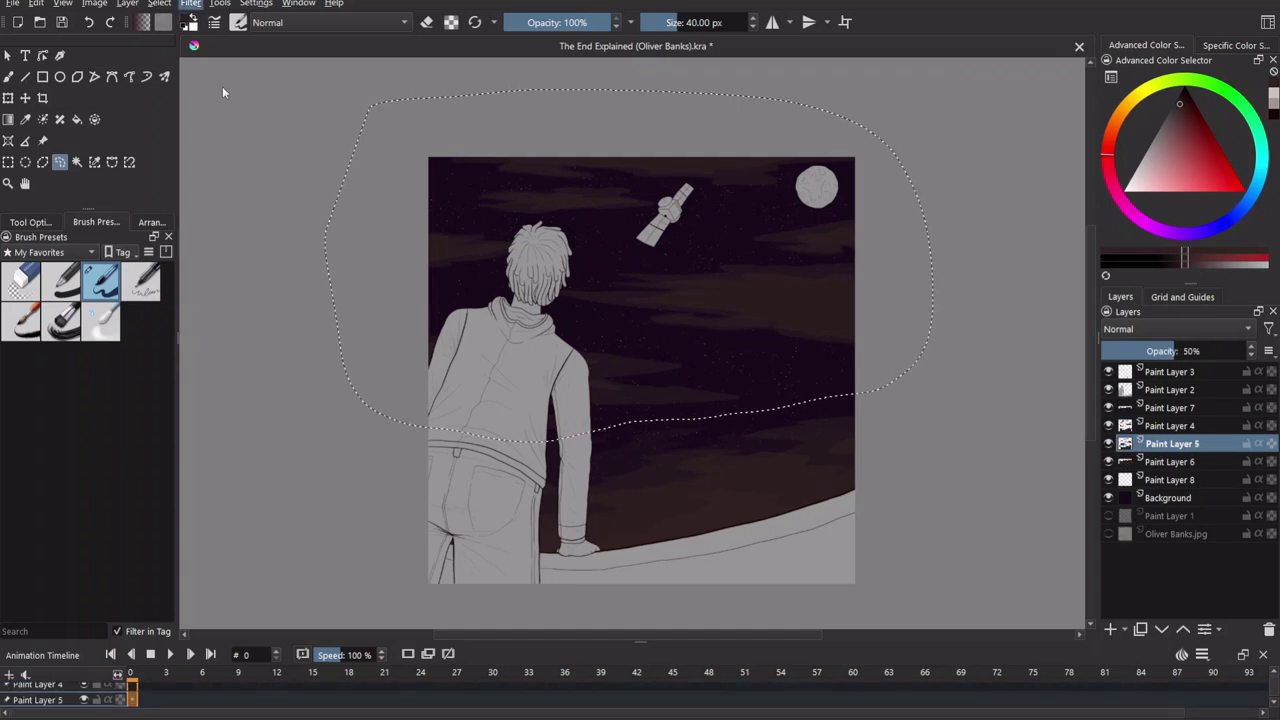
key("ctrl+shift+a")
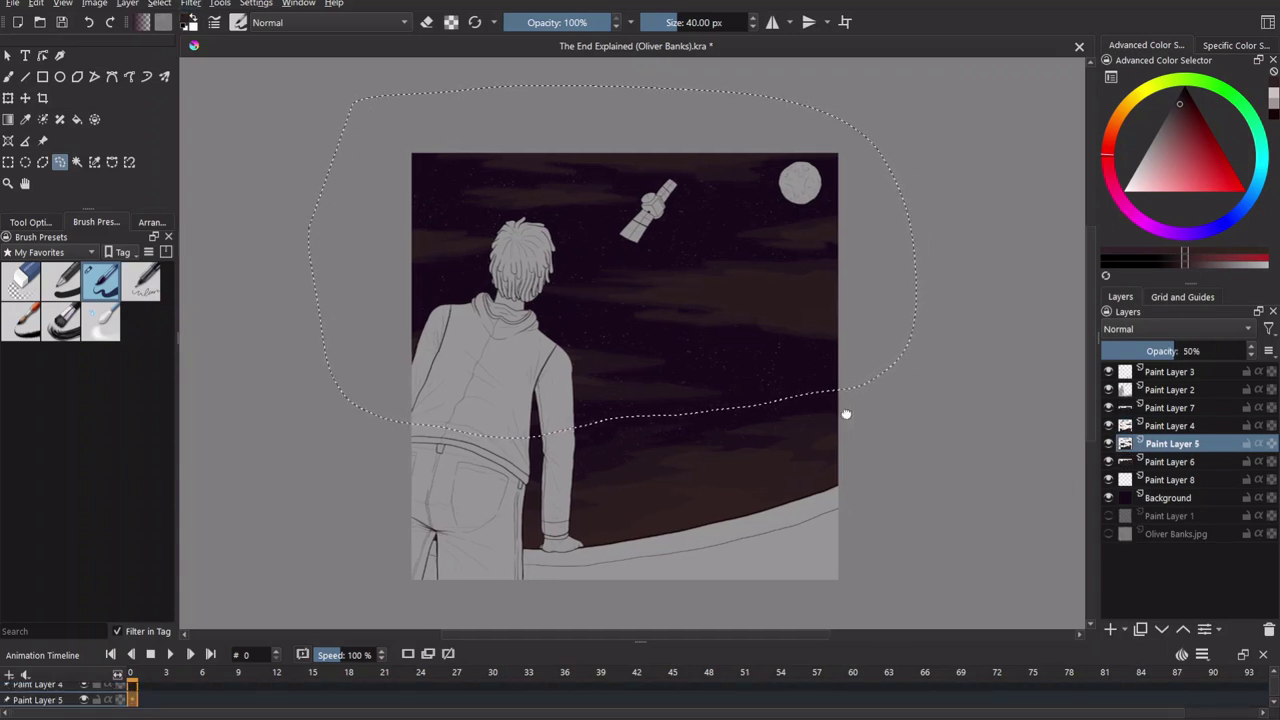
scroll(800, 447, "up", 2)
scroll(714, 329, "down", 1)
left_click_drag(829, 486, 896, 460)
scroll(772, 492, "down", 2)
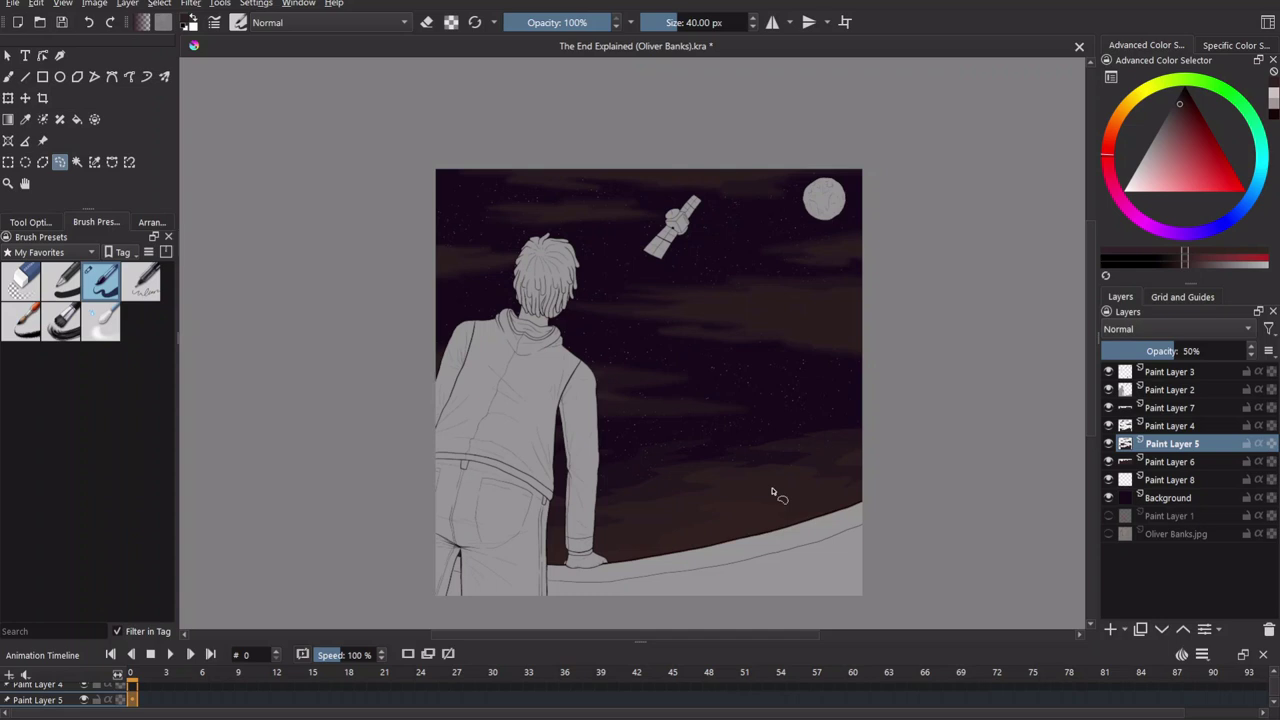
left_click_drag(738, 383, 677, 374)
Insert a new Paint Layer 9 below Paint Layer 6 and stroke across the sky on it.
key("b")
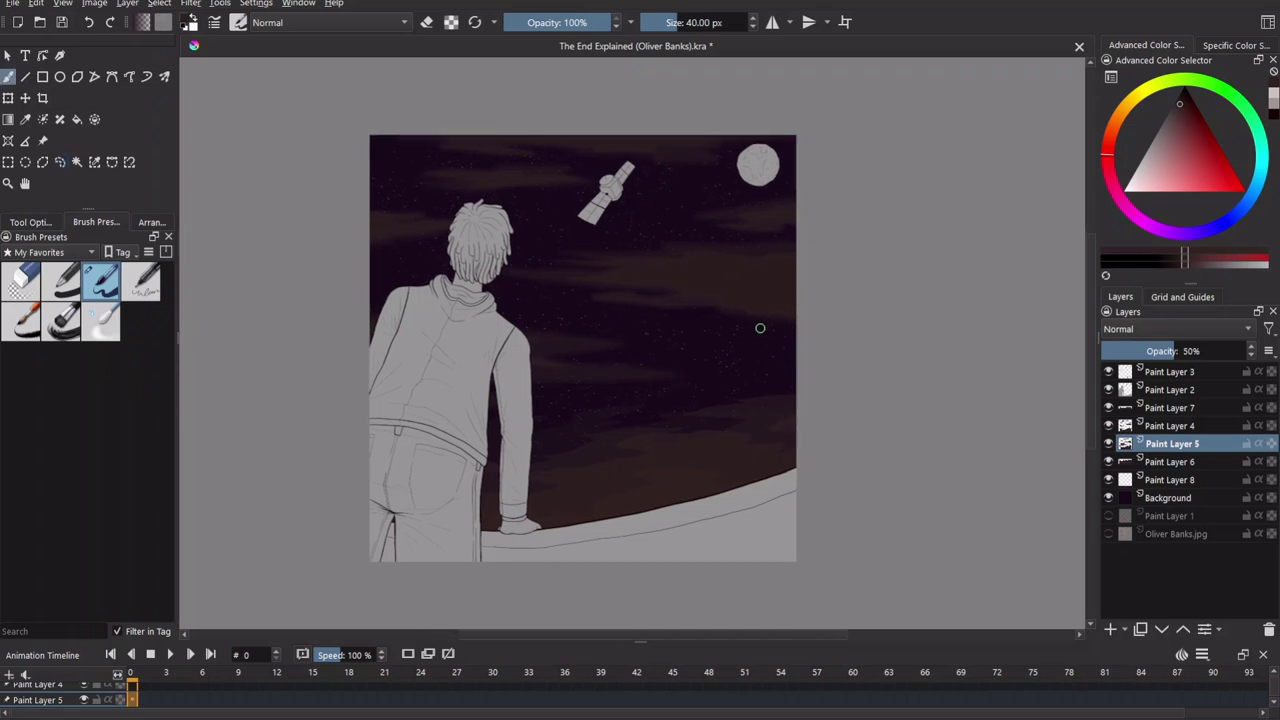
left_click(1180, 462)
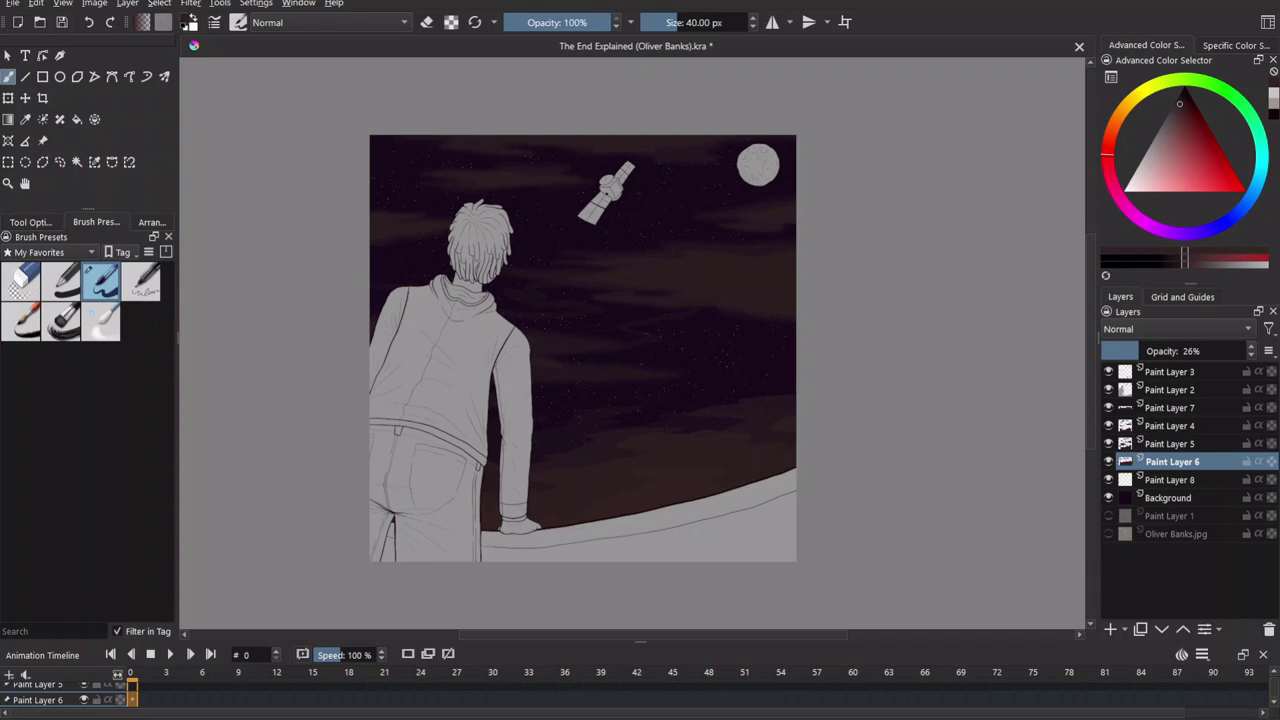
key("Insert")
key("ctrl+Page_Down")
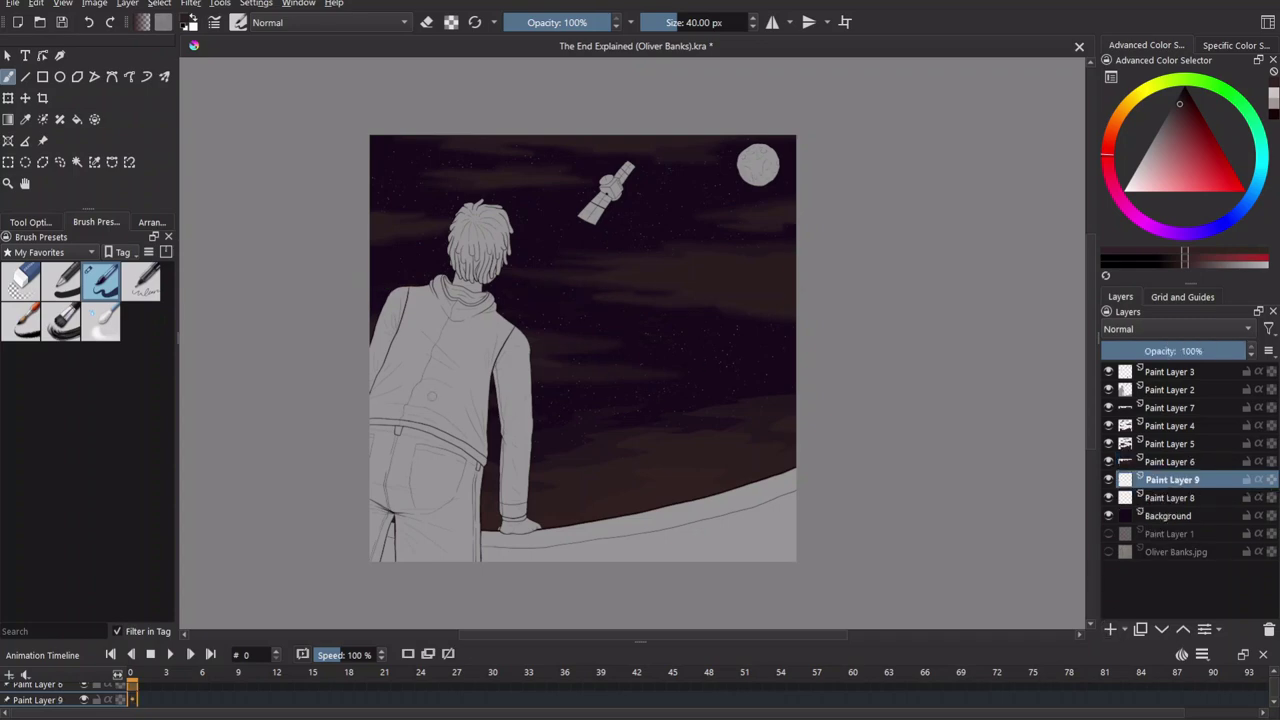
mouse_move(544, 316)
left_mouse_down()
mouse_move(651, 331)
mouse_move(650, 366)
mouse_move(546, 385)
left_mouse_up()
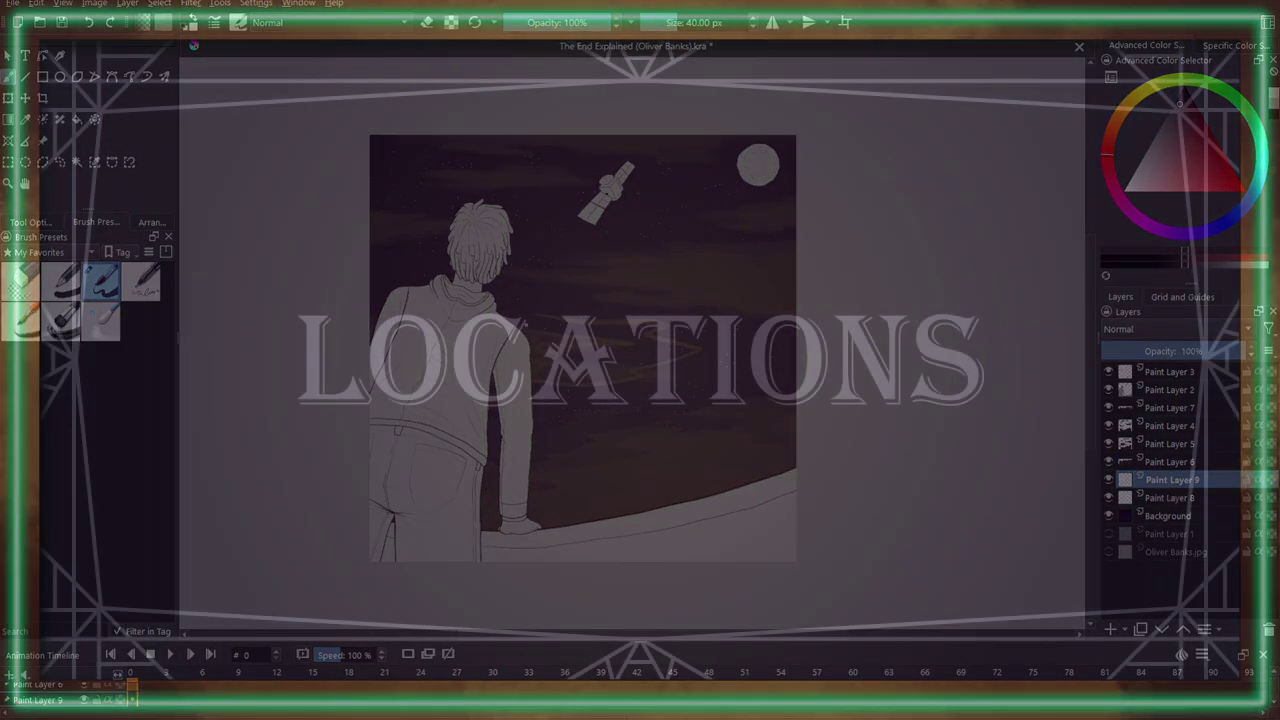
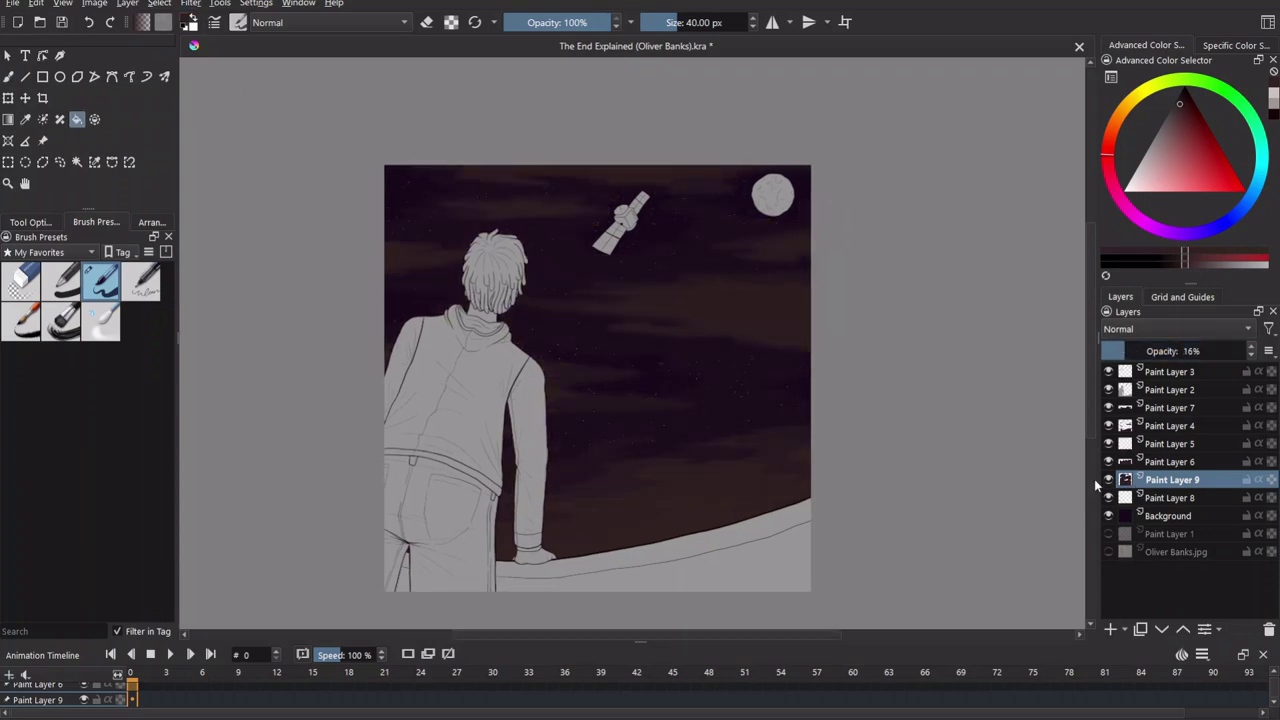
Add a new empty paint layer above Paint Layer 7 and switch to the freehand brush.
key("ctrl+plus")
key("ctrl+minus")
key("Insert")
key("b")
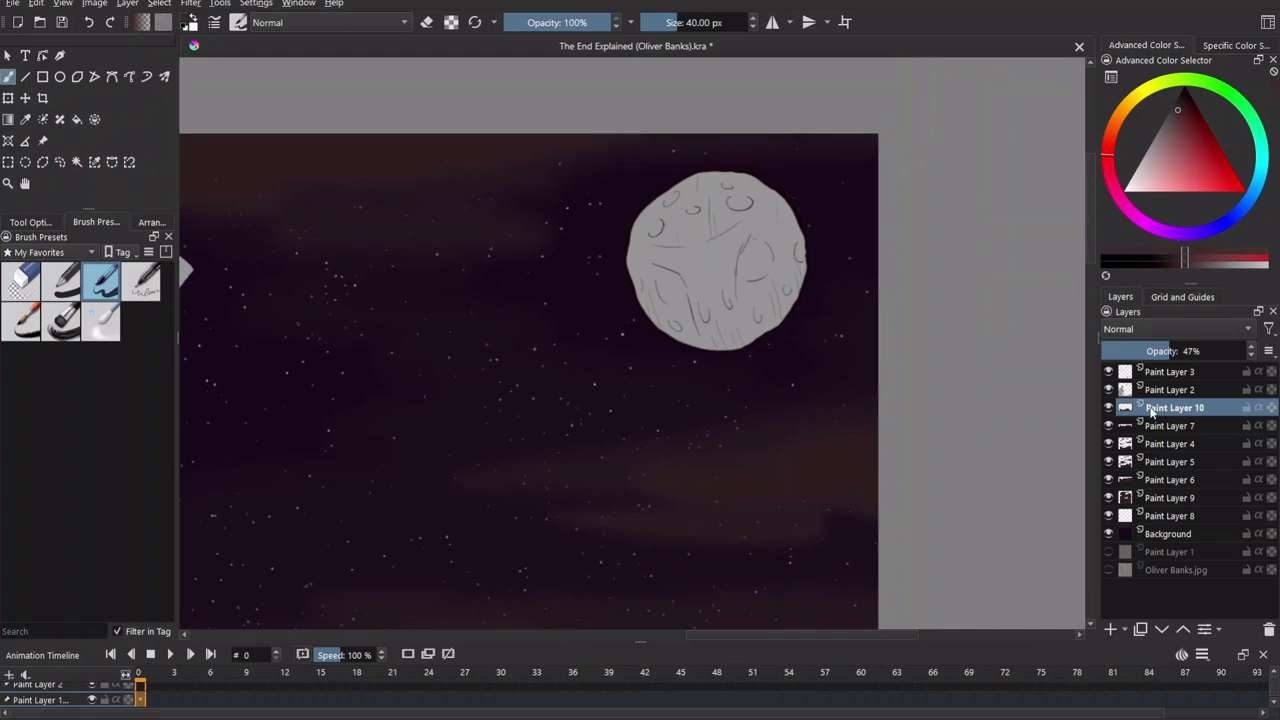
Group the eight layers from Paint Layer 10 down to Background into Group 11.
left_click(1174, 535, "shift")
key("ctrl+g")
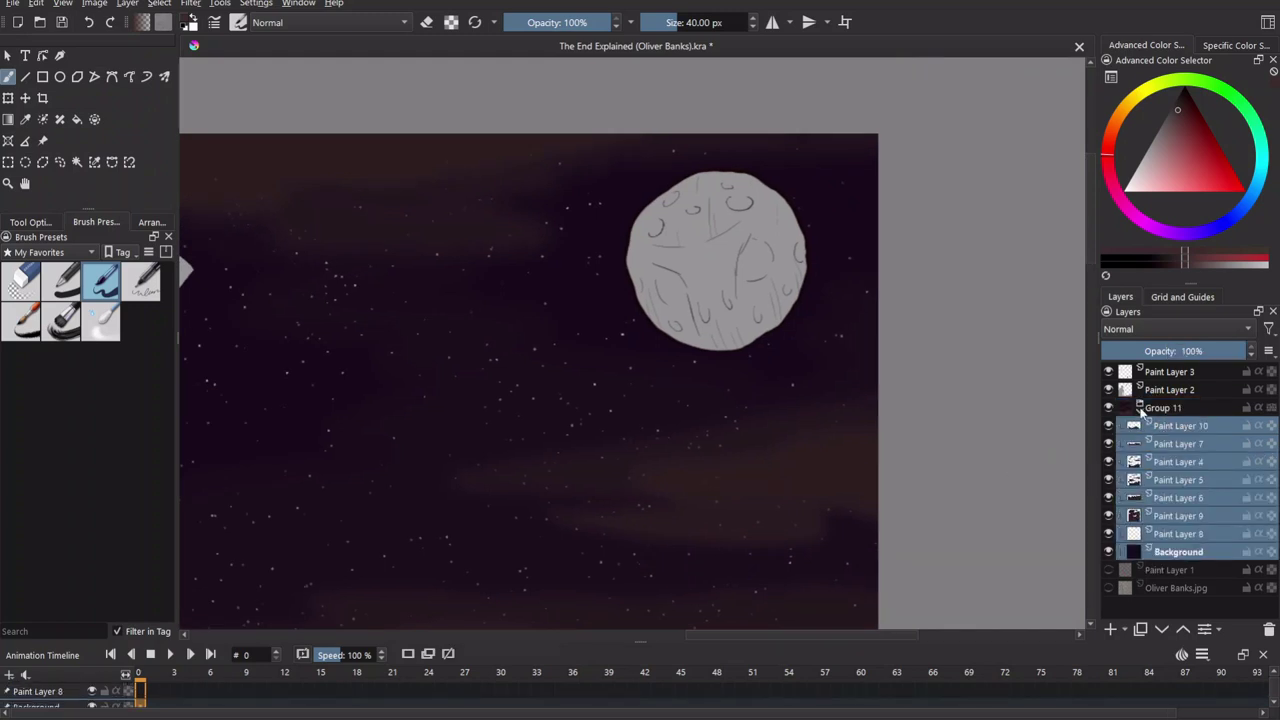
left_click(1142, 413)
Add Paint Layer 12 above the group and select it with Paint Layers 3 and 2.
left_click(1110, 629)
left_click(1190, 374, "ctrl")
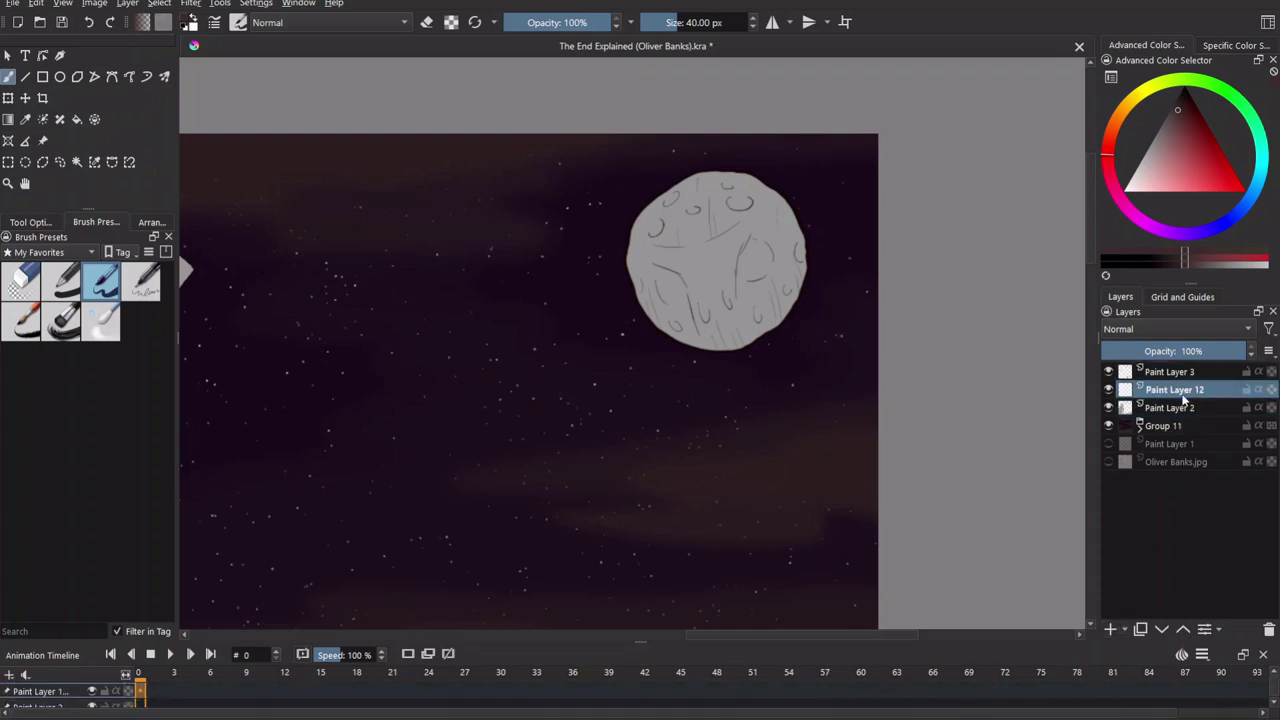
left_click(1183, 410, "shift")
Group Paint Layers 3, 12 and 2 into Group 13.
key("ctrl+g")
scroll(640, 280, "up", 4)
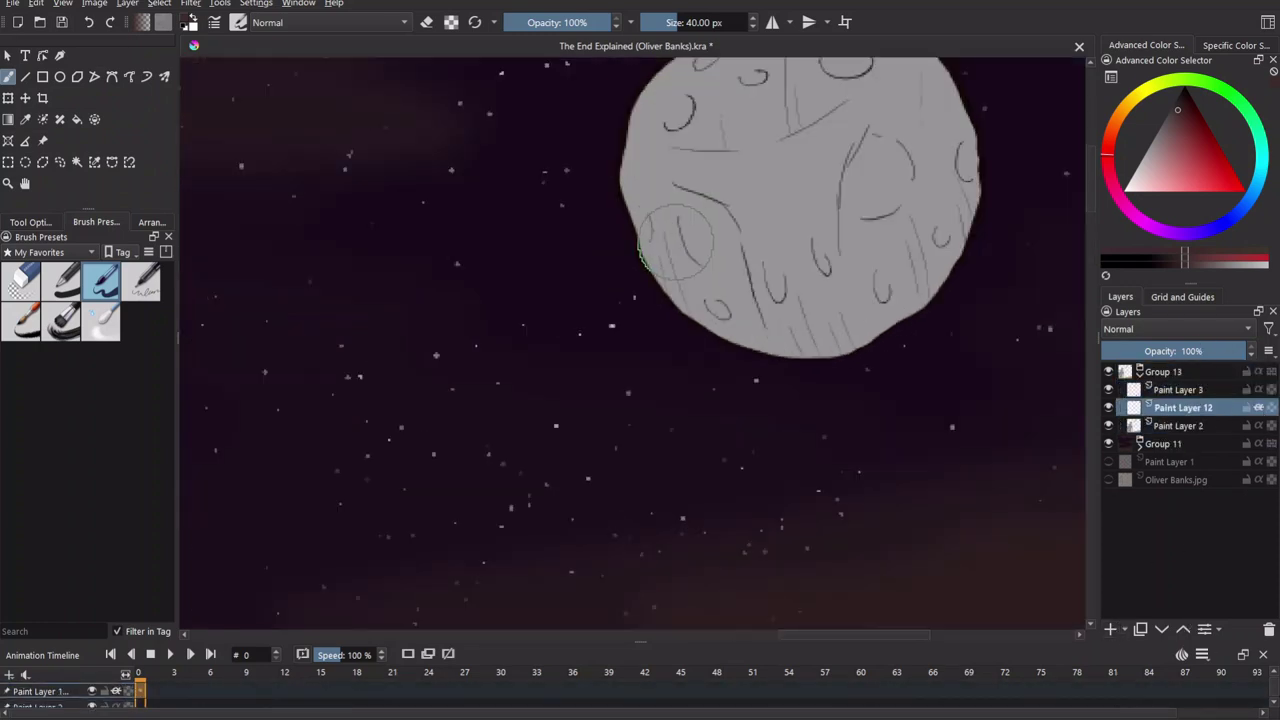
left_click_drag(668, 248, 544, 396)
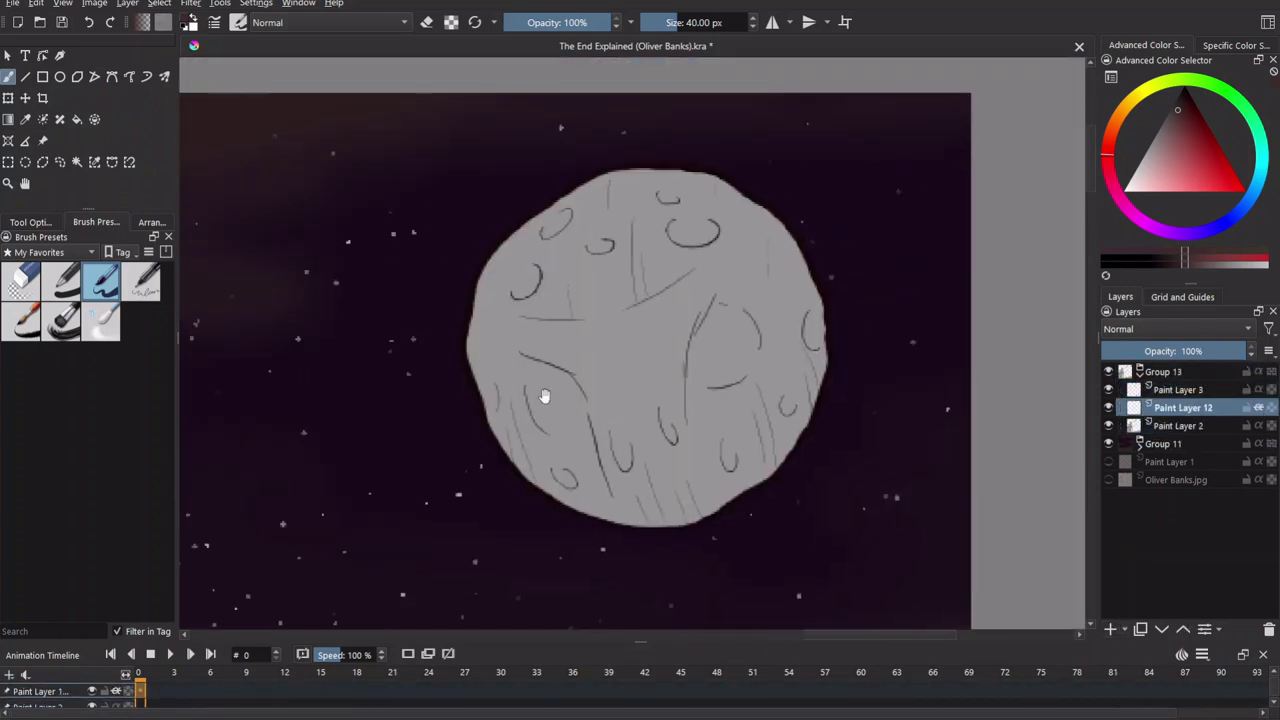
Recolour the grey moon pale beige, shifting the shade toward orange-gold.
left_click(1160, 84)
left_click(1152, 160)
mouse_move(520, 260)
left_mouse_down()
mouse_move(566, 504)
mouse_move(598, 473)
mouse_move(760, 465)
left_mouse_up()
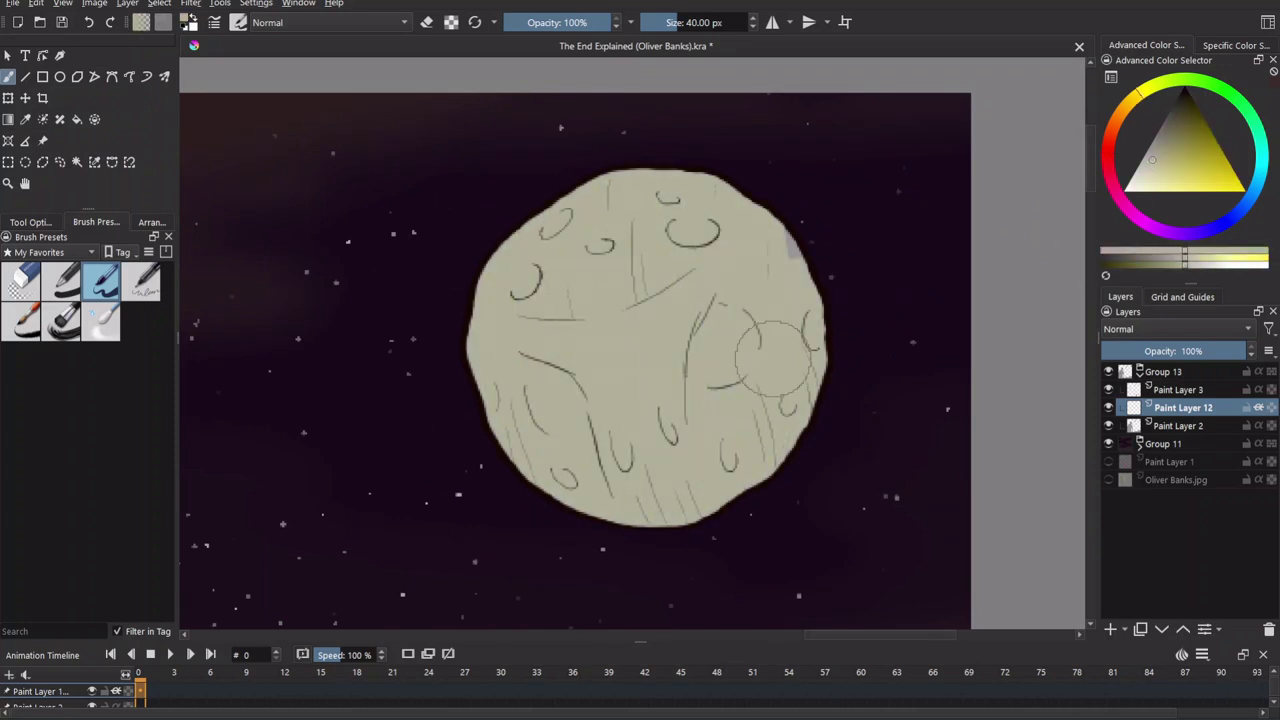
scroll(634, 451, "up", 2)
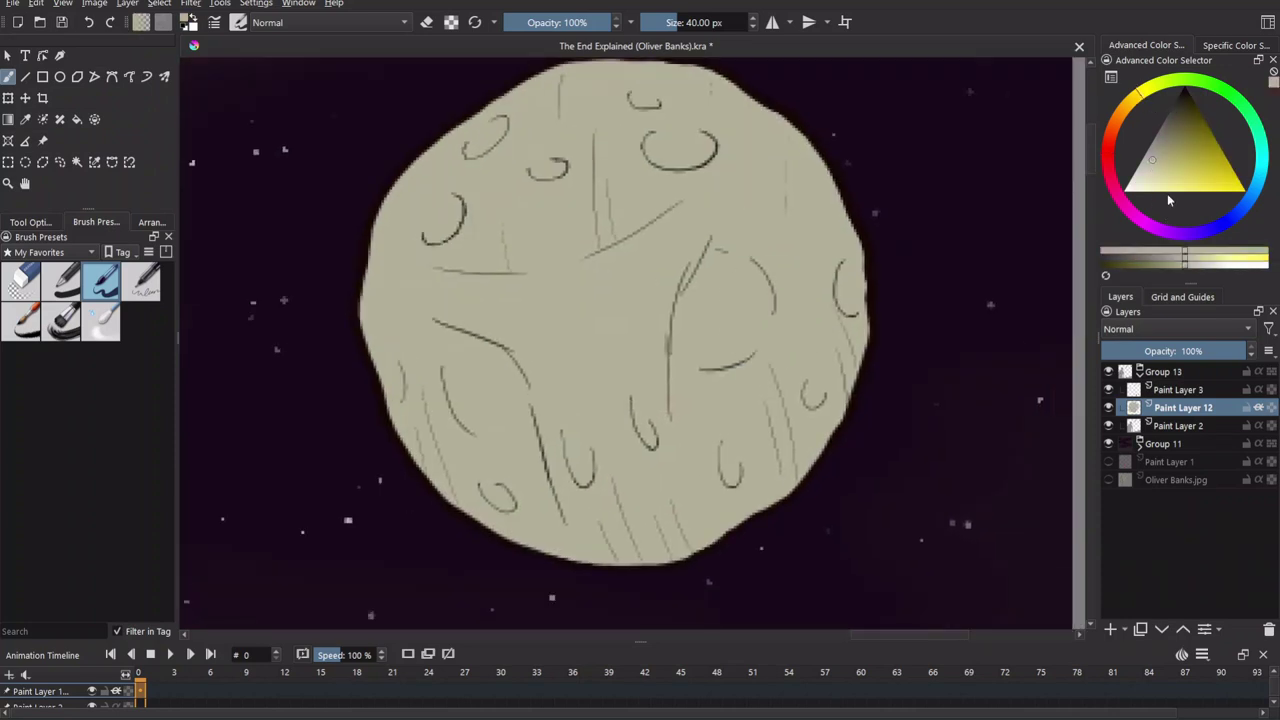
left_click(1160, 148)
left_click(1133, 110)
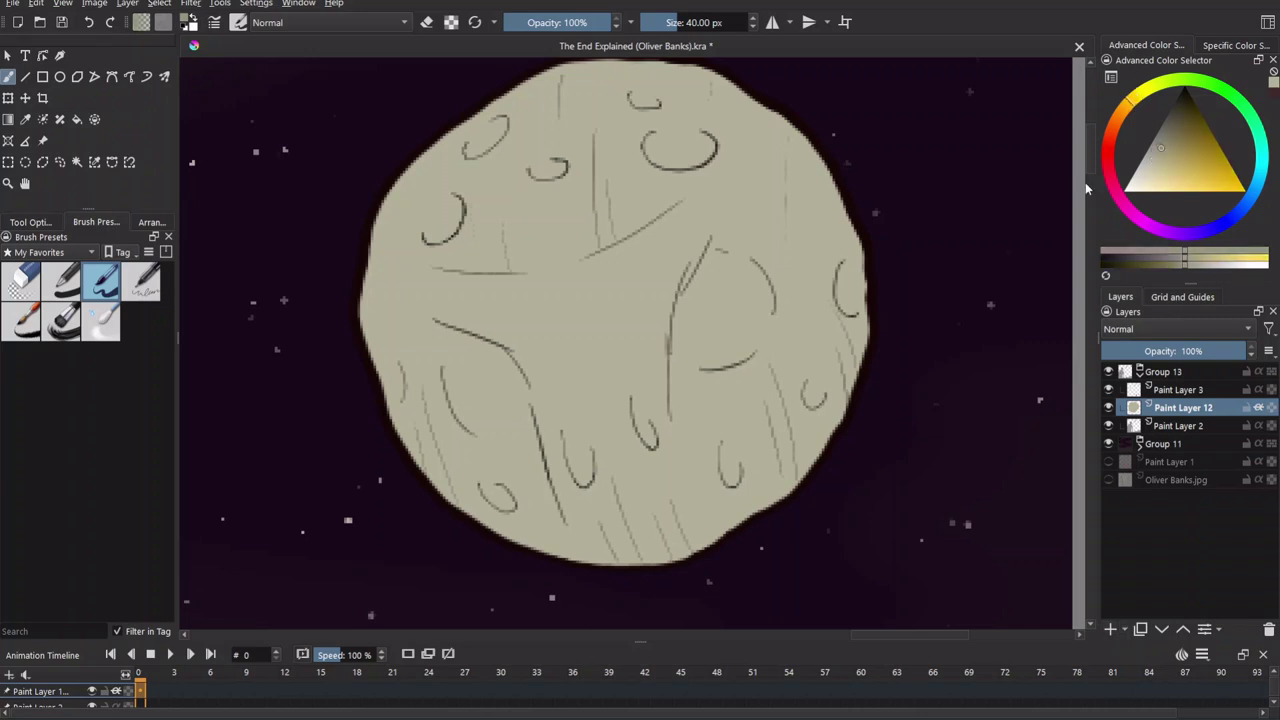
Outline the moon's lower-left crack and fill it with darker grey shading.
mouse_move(403, 306)
left_mouse_down()
mouse_move(470, 336)
mouse_move(530, 396)
mouse_move(575, 556)
mouse_move(452, 340)
mouse_move(460, 366)
left_mouse_up()
mouse_move(422, 326)
left_mouse_down()
mouse_move(450, 362)
mouse_move(466, 424)
mouse_move(524, 492)
mouse_move(494, 518)
mouse_move(570, 556)
left_mouse_up()
key("f")
left_click(514, 420)
key("b")
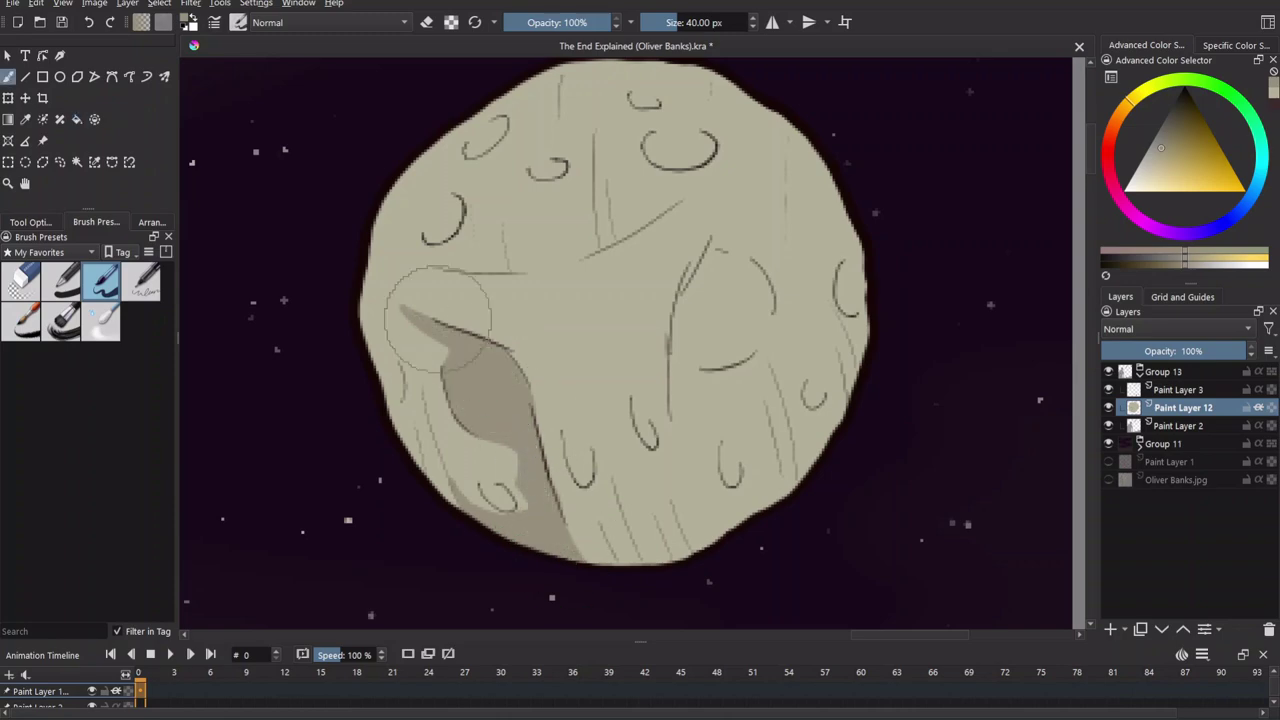
mouse_move(486, 528)
left_mouse_down()
mouse_move(492, 498)
mouse_move(520, 505)
left_mouse_up()
key("plus")
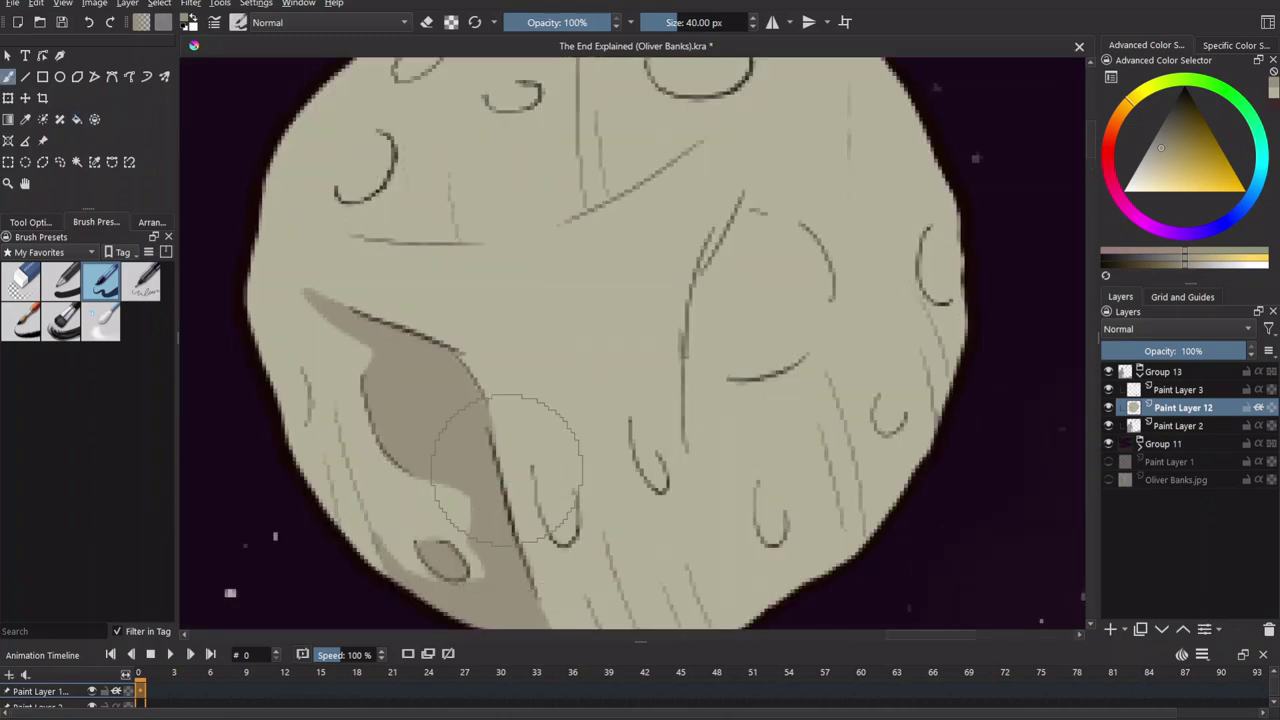
key("minus")
key("plus")
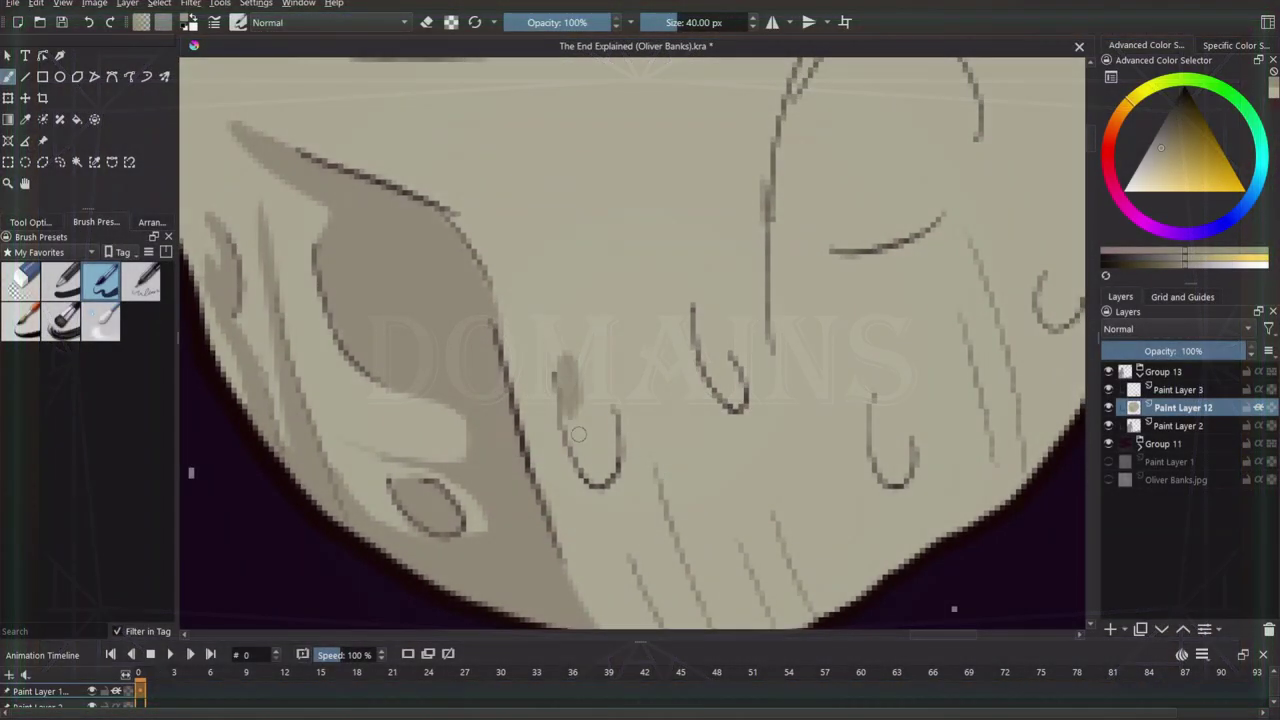
Shade the oval and the moon's lower edge with darker grey.
mouse_move(578, 433)
left_mouse_down()
mouse_move(598, 477)
mouse_move(592, 378)
mouse_move(600, 460)
mouse_move(601, 427)
left_mouse_up()
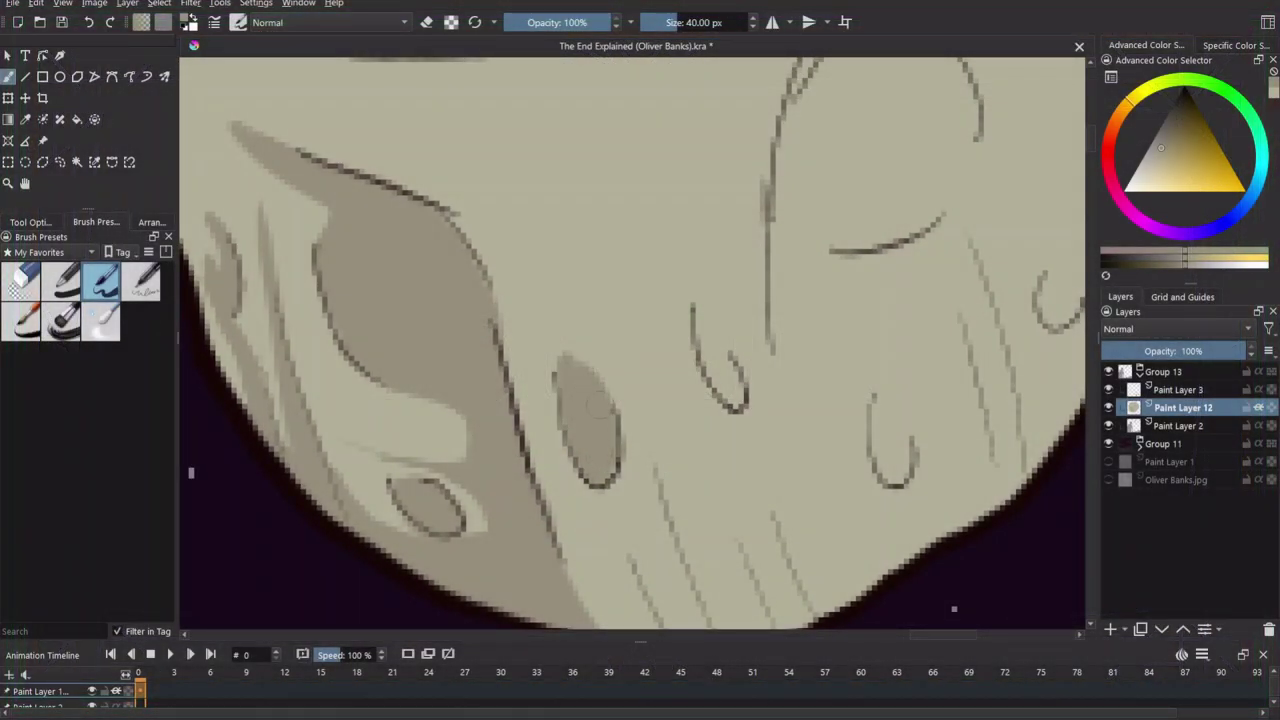
scroll(615, 397, "down", 5)
scroll(615, 397, "up", 4)
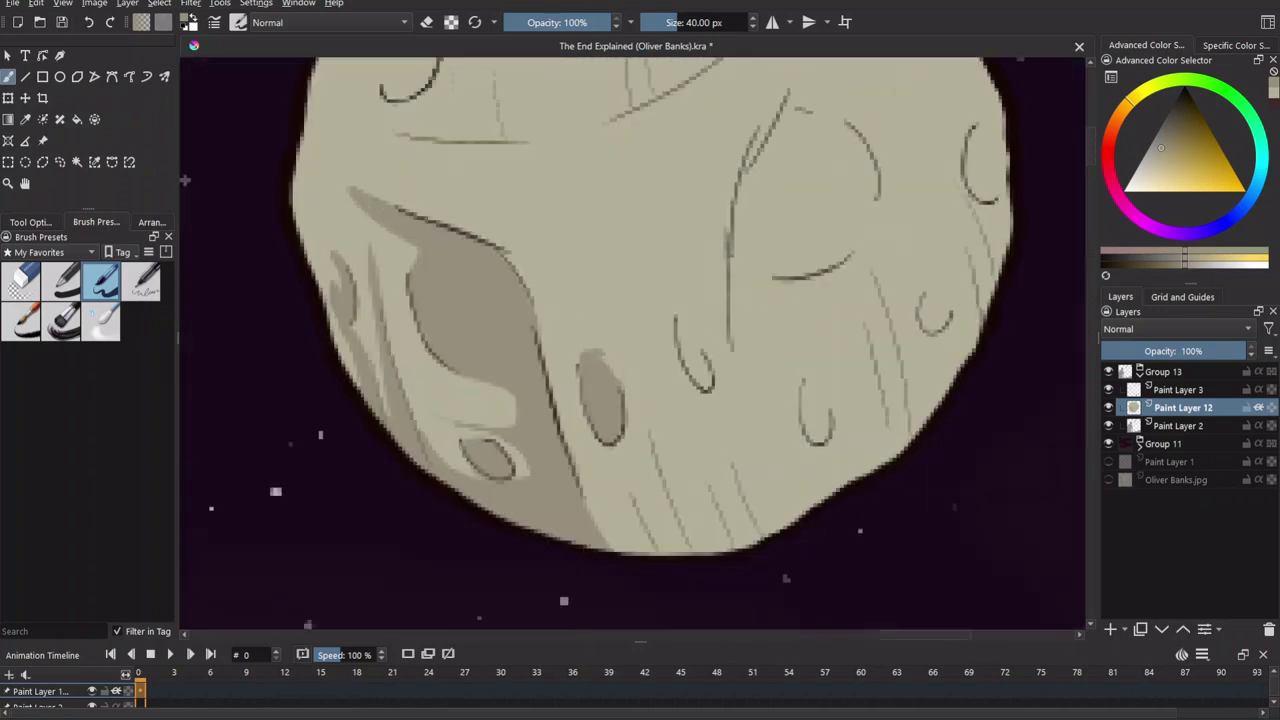
left_click_drag(670, 547, 500, 490)
mouse_move(542, 428)
left_mouse_down()
mouse_move(570, 485)
mouse_move(570, 385)
mouse_move(566, 466)
left_mouse_up()
scroll(590, 500, "down", 3)
scroll(494, 403, "up", 3)
Paint grey shading on the moon's right side and darken its lower surface.
mouse_move(548, 205)
left_mouse_down()
mouse_move(514, 240)
mouse_move(502, 325)
left_mouse_up()
scroll(502, 325, "down", 3)
scroll(523, 366, "up", 3)
mouse_move(514, 451)
left_mouse_down()
mouse_move(429, 500)
mouse_move(450, 476)
left_mouse_up()
mouse_move(487, 410)
left_mouse_down()
mouse_move(457, 337)
mouse_move(534, 506)
mouse_move(443, 440)
left_mouse_up()
mouse_move(509, 505)
left_mouse_down()
mouse_move(498, 404)
mouse_move(486, 486)
mouse_move(525, 495)
left_mouse_up()
Outline a shadow along the moon's right edge and fill the area beyond it darker.
mouse_move(455, 605)
left_mouse_down()
mouse_move(615, 460)
mouse_move(660, 380)
mouse_move(677, 186)
mouse_move(690, 388)
left_mouse_up()
mouse_move(472, 368)
left_mouse_down()
mouse_move(545, 190)
mouse_move(658, 330)
left_mouse_up()
left_click(641, 369)
key("b")
scroll(539, 447, "down", 1)
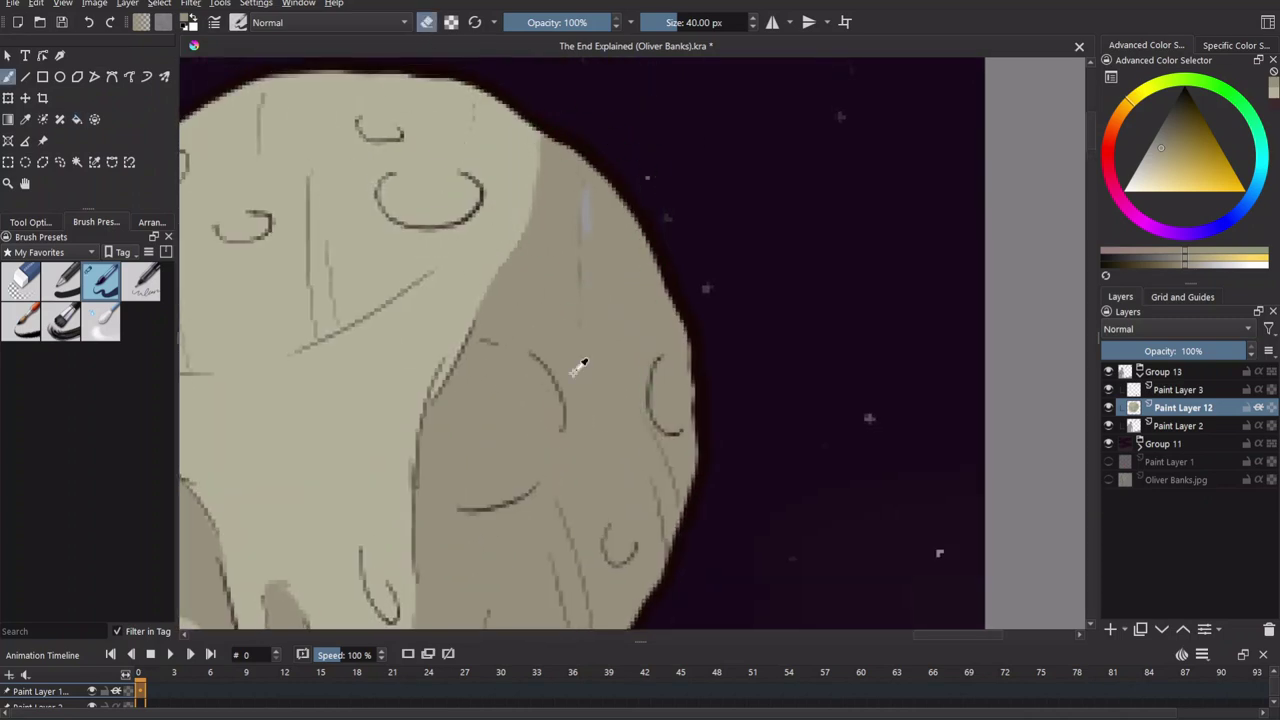
Pick a lighter yellow-beige and paint thin highlights on the crater rims.
left_click(560, 185, "ctrl")
left_click_drag(586, 180, 585, 305)
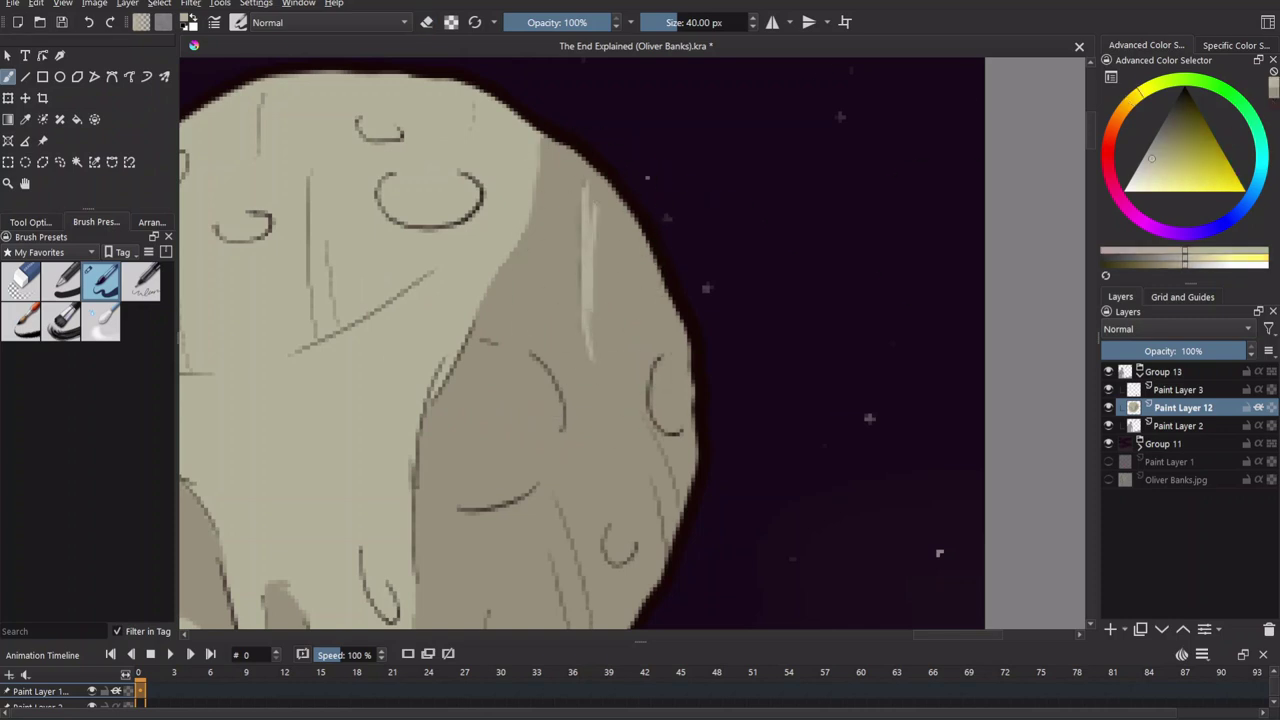
scroll(588, 203, "down", 3)
mouse_move(475, 325)
left_mouse_down()
mouse_move(530, 318)
mouse_move(585, 232)
left_mouse_up()
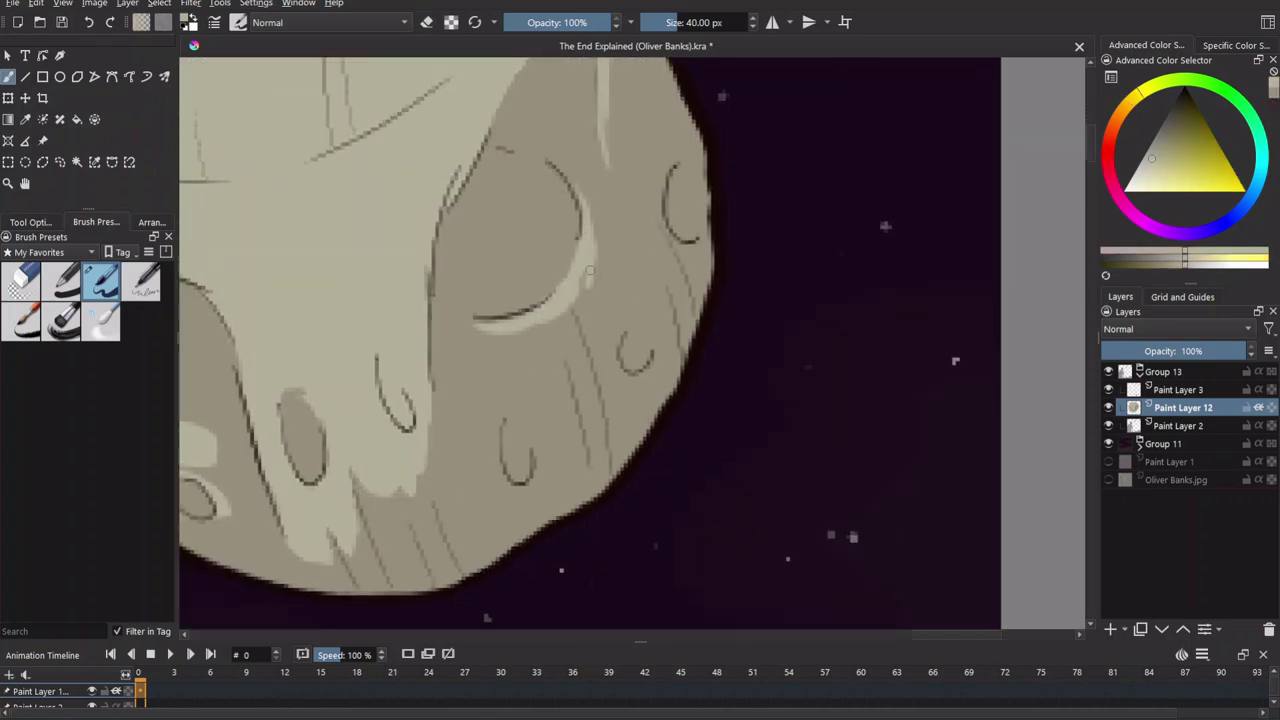
scroll(516, 328, "down", 2)
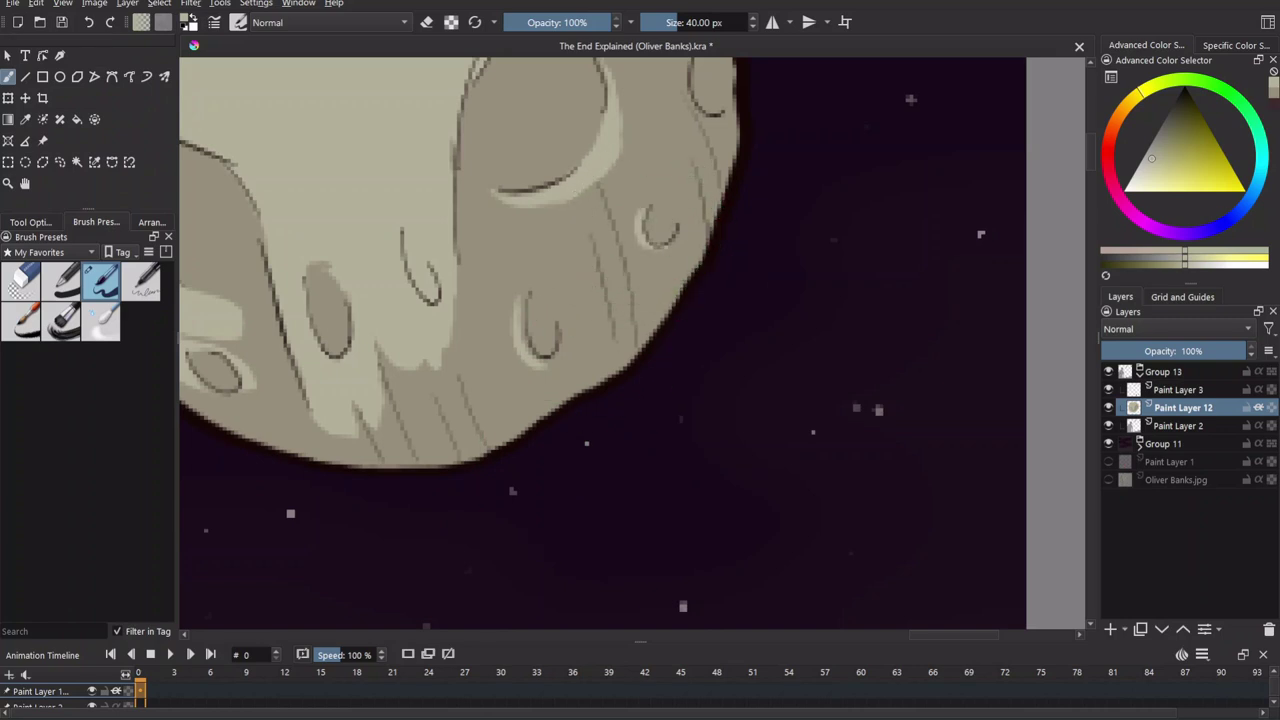
Hatch light strokes along the moon's lower edge and check the whole moon.
left_click_drag(674, 277, 824, 217)
mouse_move(535, 410)
left_mouse_down()
mouse_move(608, 409)
mouse_move(623, 423)
mouse_move(608, 466)
mouse_move(580, 395)
left_mouse_up()
key("minus")
key("minus")
key("plus")
key("plus")
key("plus")
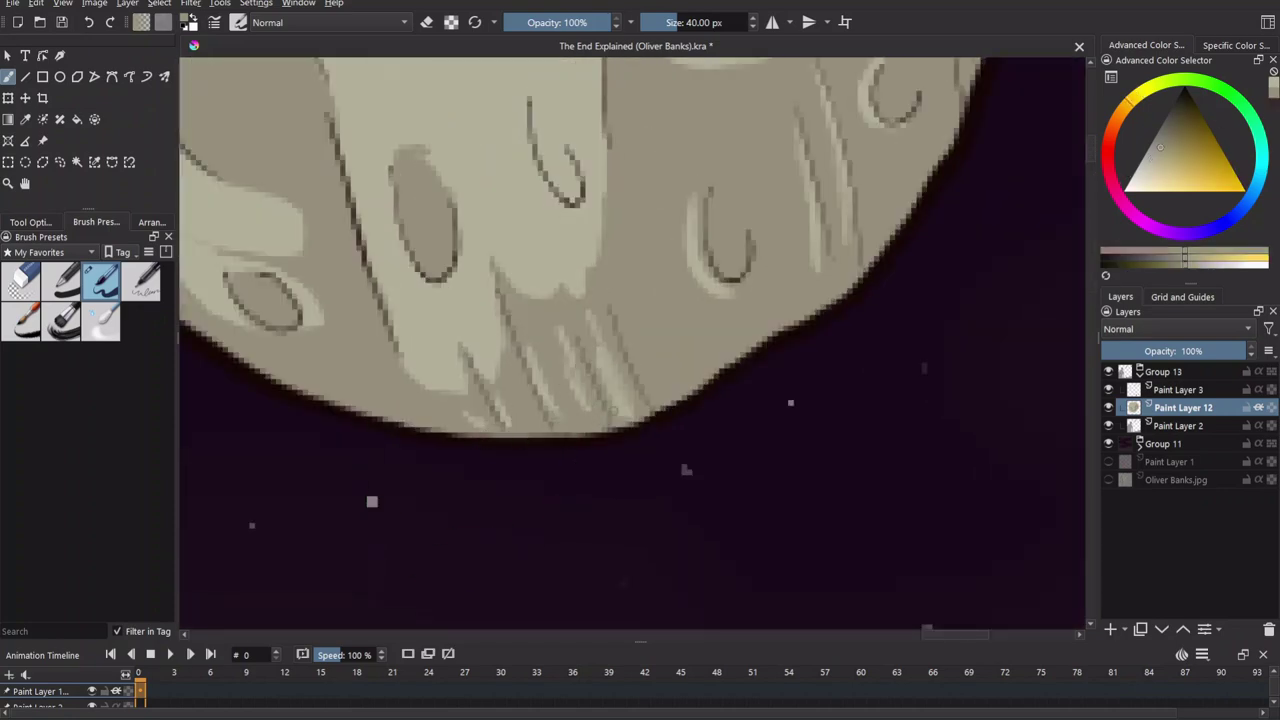
key("plus")
key("plus")
scroll(807, 352, "up", 2)
key("minus")
key("minus")
key("minus")
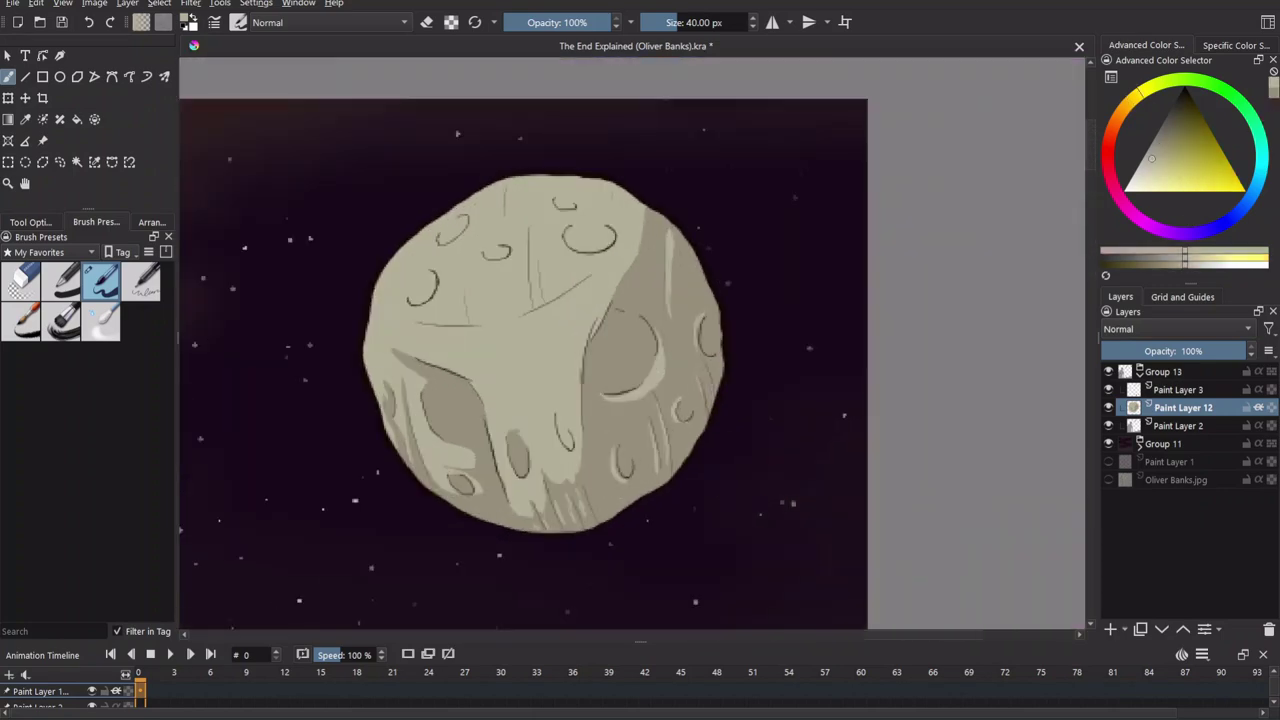
Darken the shading under and beside the upper-right crater.
key("plus")
key("plus")
key("plus")
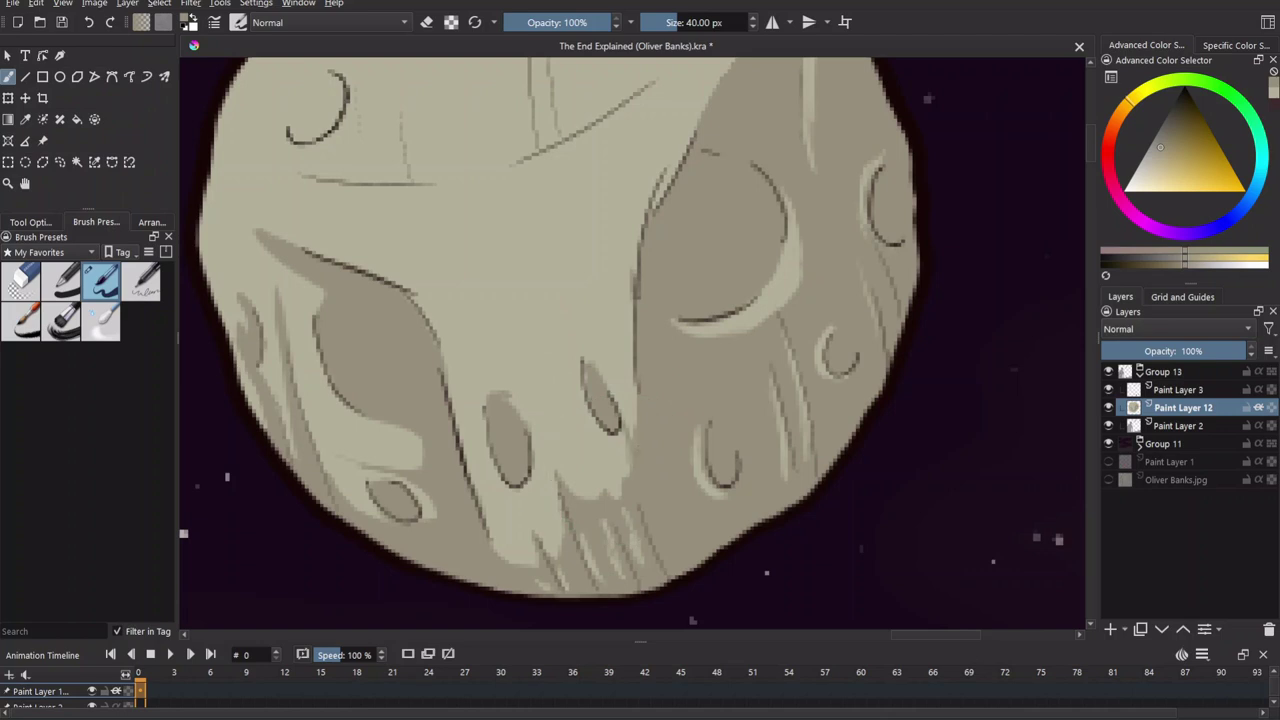
scroll(651, 444, "up", 2)
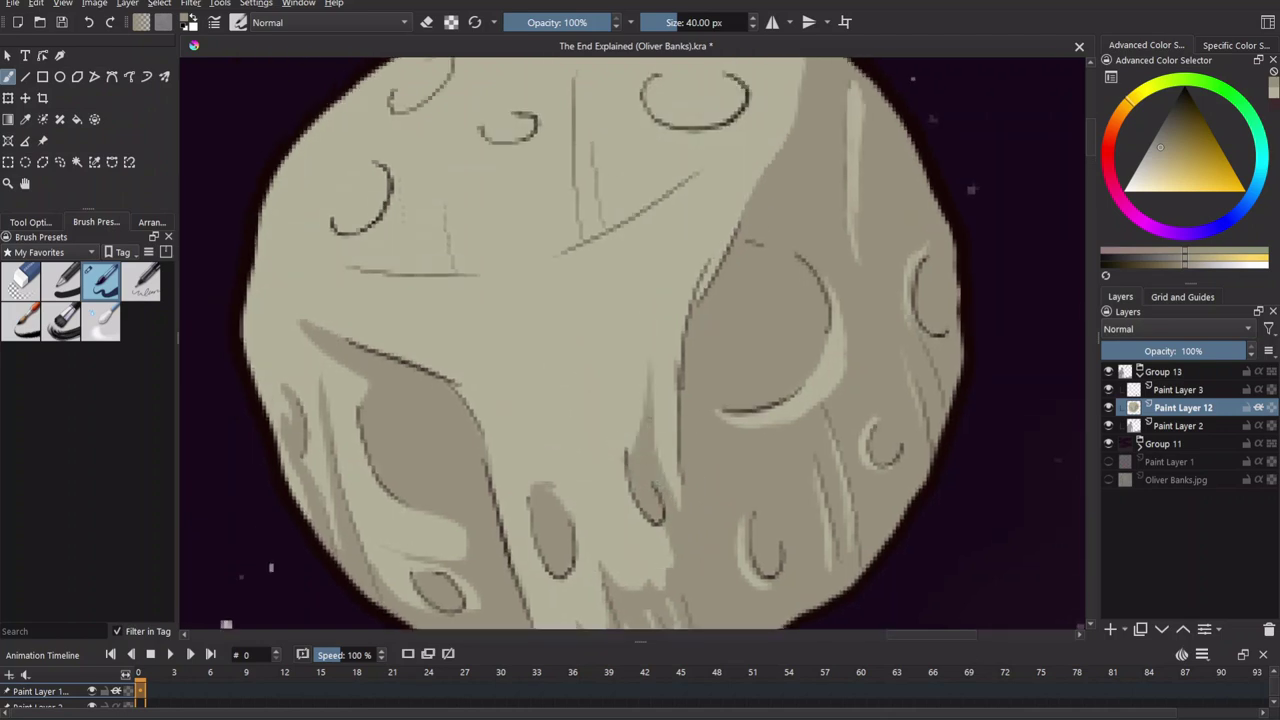
scroll(648, 413, "up", 2)
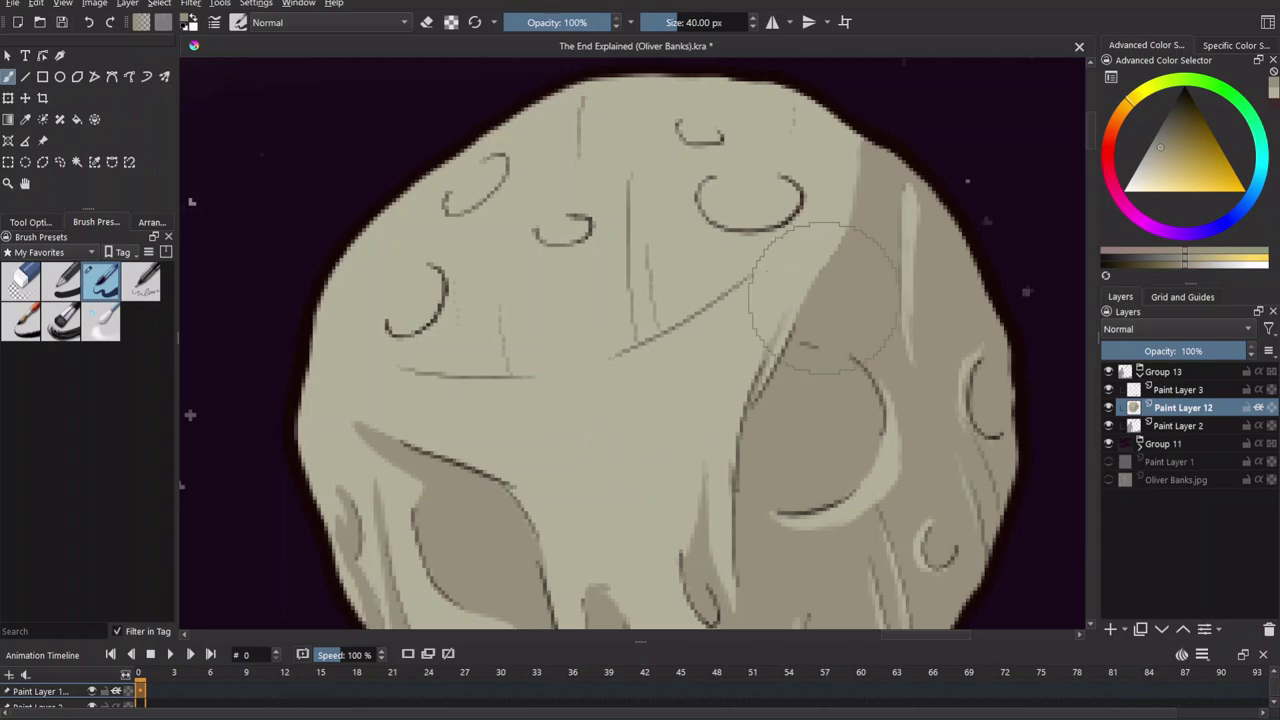
left_click_drag(810, 238, 648, 372)
scroll(700, 300, "up", 1)
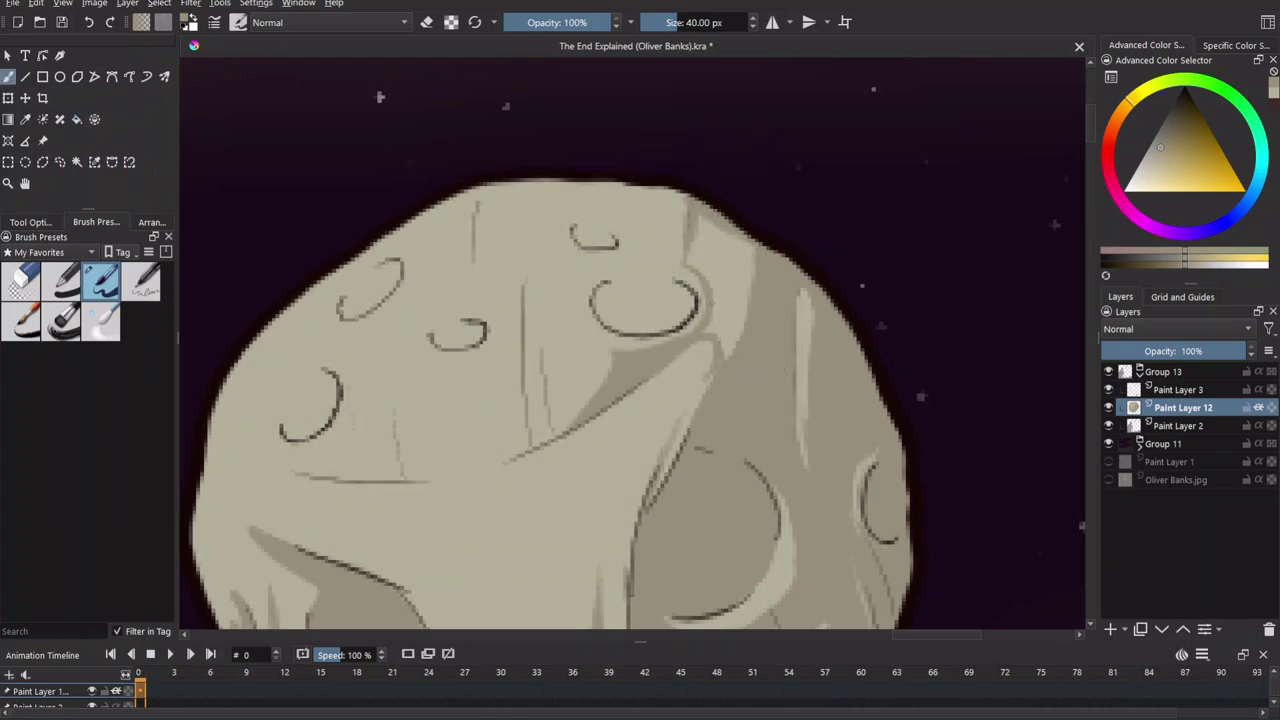
key("f")
mouse_move(697, 264)
left_mouse_down()
mouse_move(727, 239)
mouse_move(741, 318)
left_mouse_up()
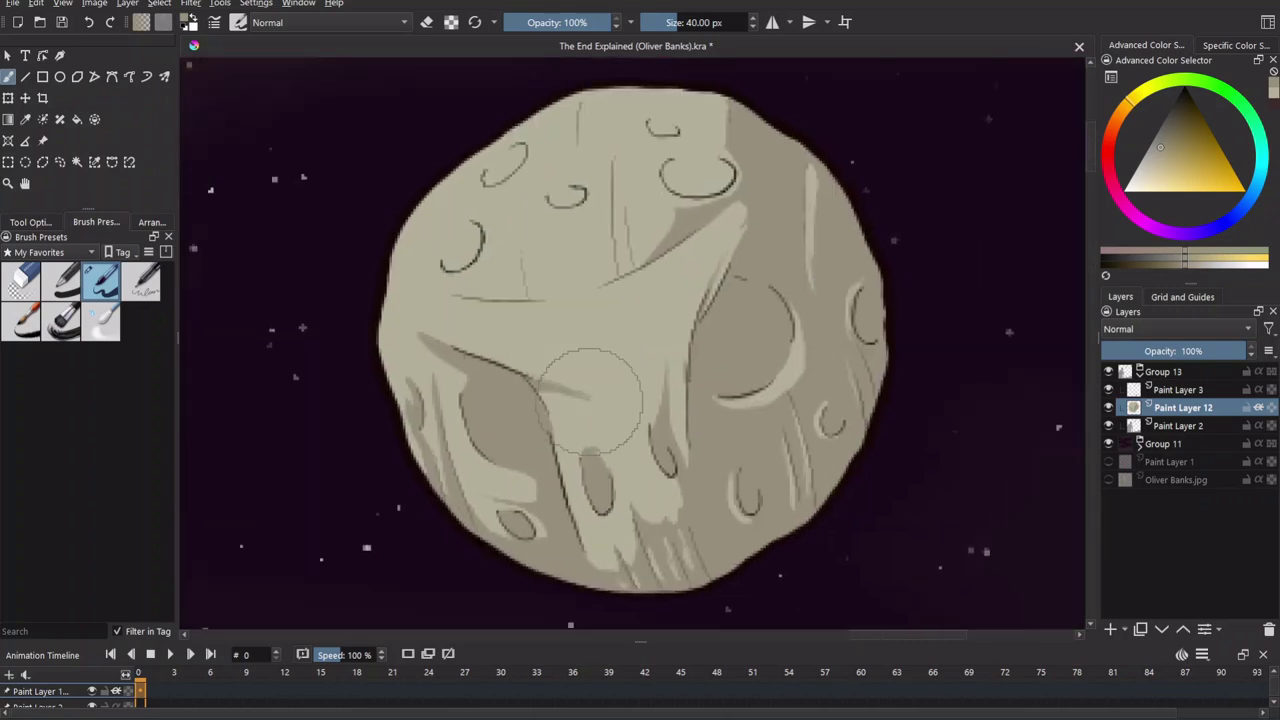
Add a faint light streak and deepen the shading across the moon's middle band.
left_click_drag(590, 400, 645, 367)
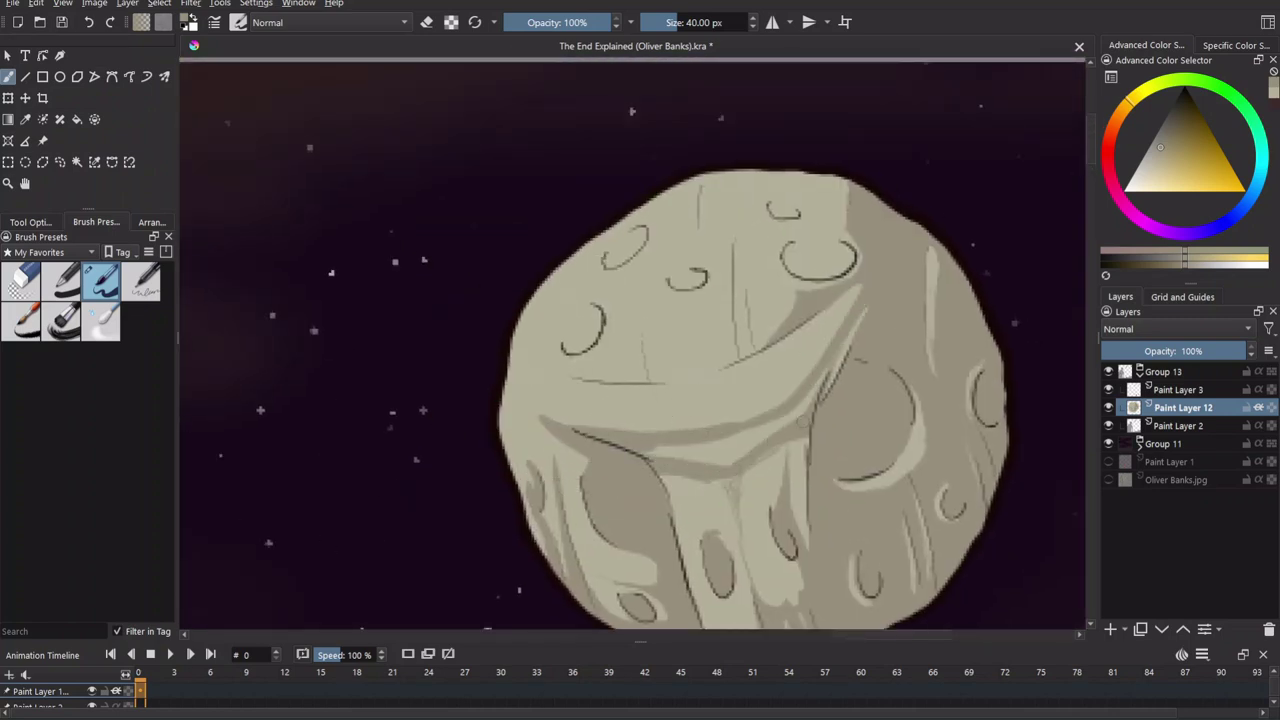
left_click_drag(791, 416, 710, 462)
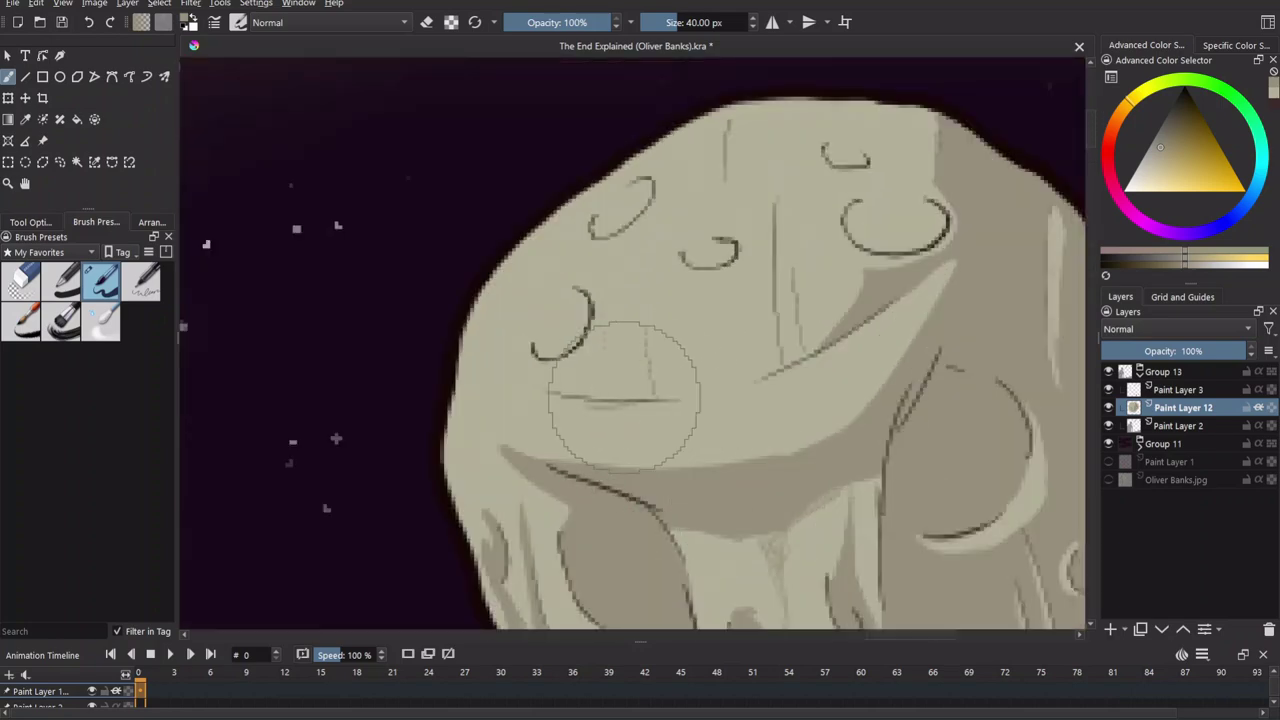
mouse_move(629, 409)
left_mouse_down()
mouse_move(751, 377)
mouse_move(810, 345)
left_mouse_up()
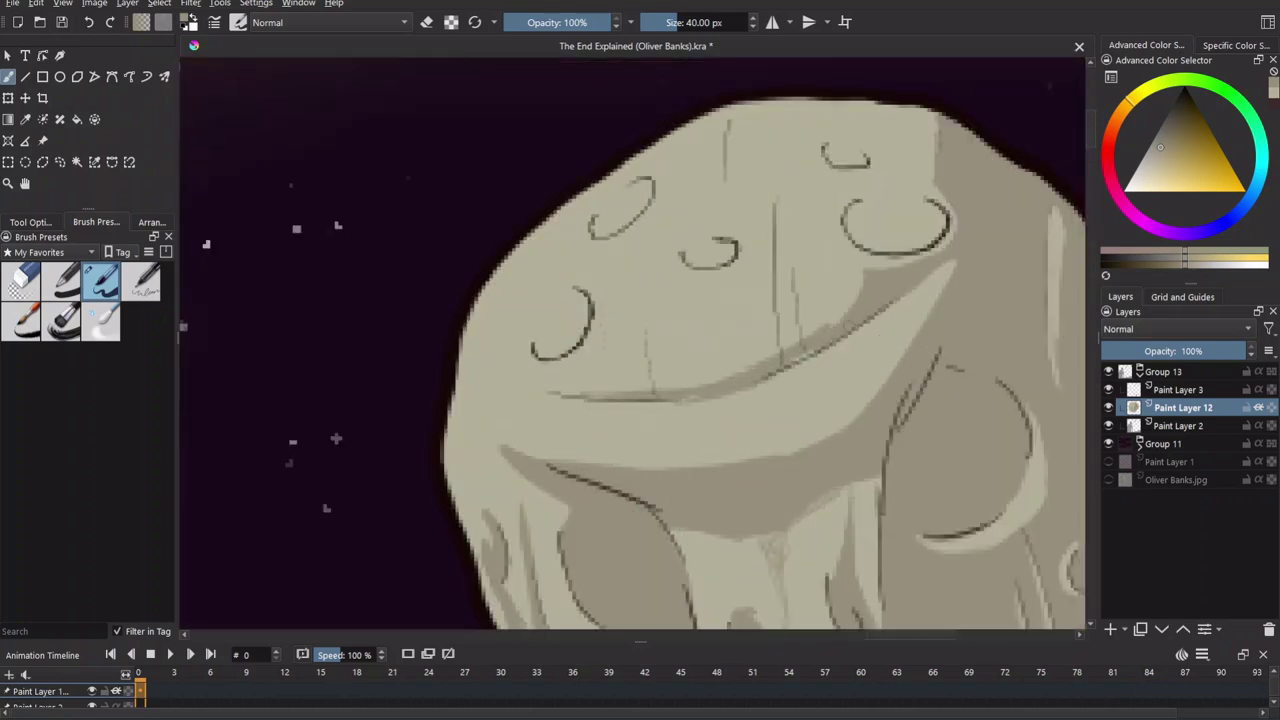
mouse_move(800, 280)
left_mouse_down()
mouse_move(770, 420)
mouse_move(660, 370)
mouse_move(617, 445)
left_mouse_up()
Pick a pale beige-yellow and paint a crescent inside the top-right crater.
left_click(786, 381, "ctrl")
left_click_drag(735, 240, 810, 248)
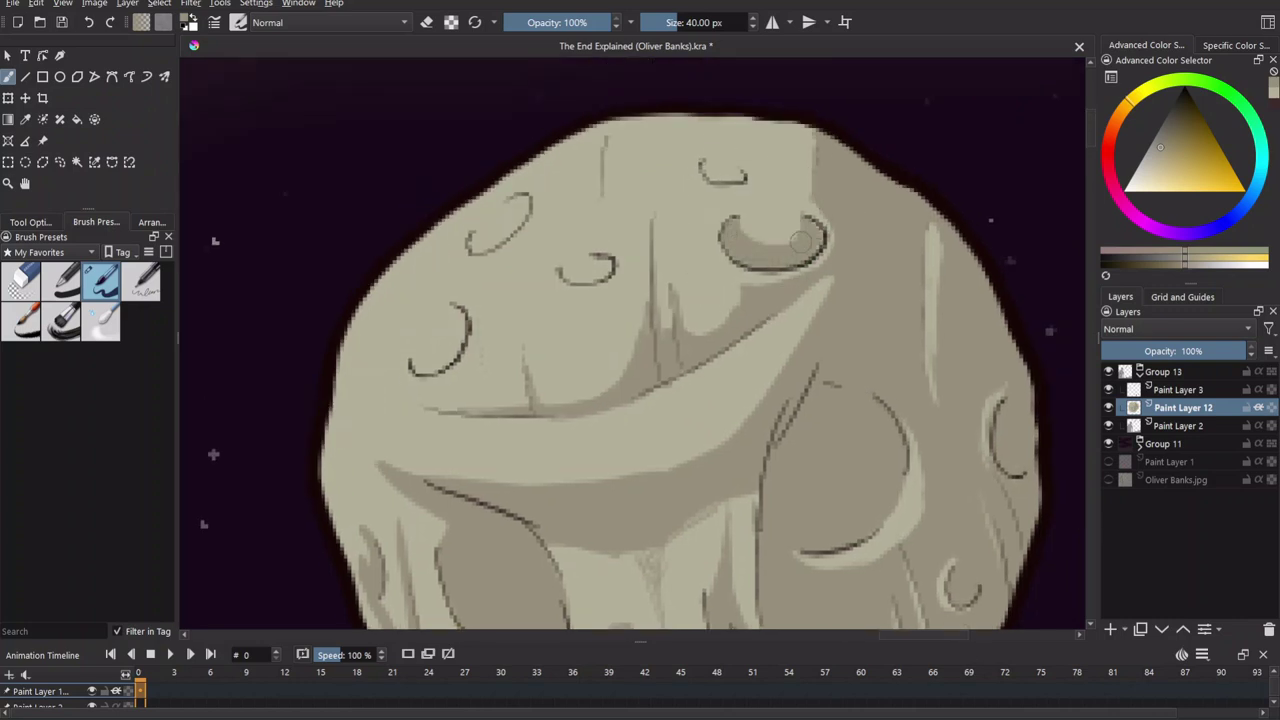
scroll(810, 248, "down", 2)
scroll(460, 125, "up", 3)
Pick a brighter yellow with erasing off and paint light arcs inside the crater.
key("e")
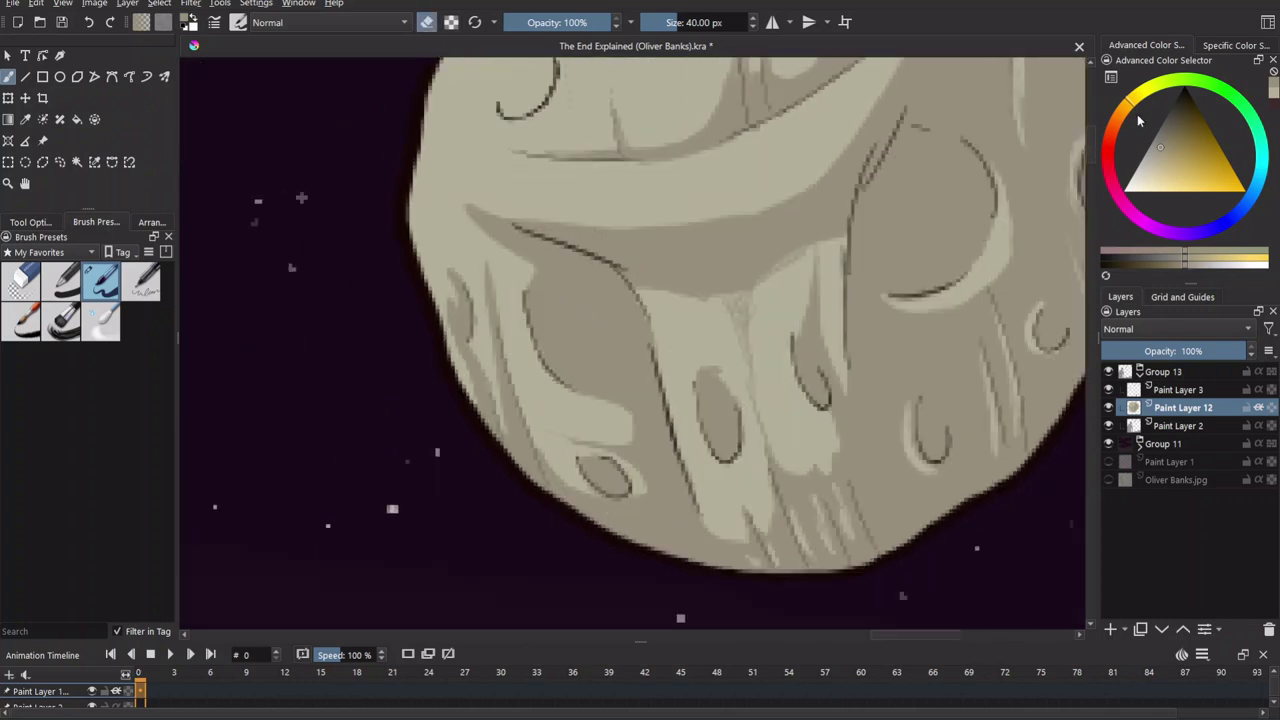
left_click(1151, 158)
key("e")
left_click_drag(615, 318, 590, 345)
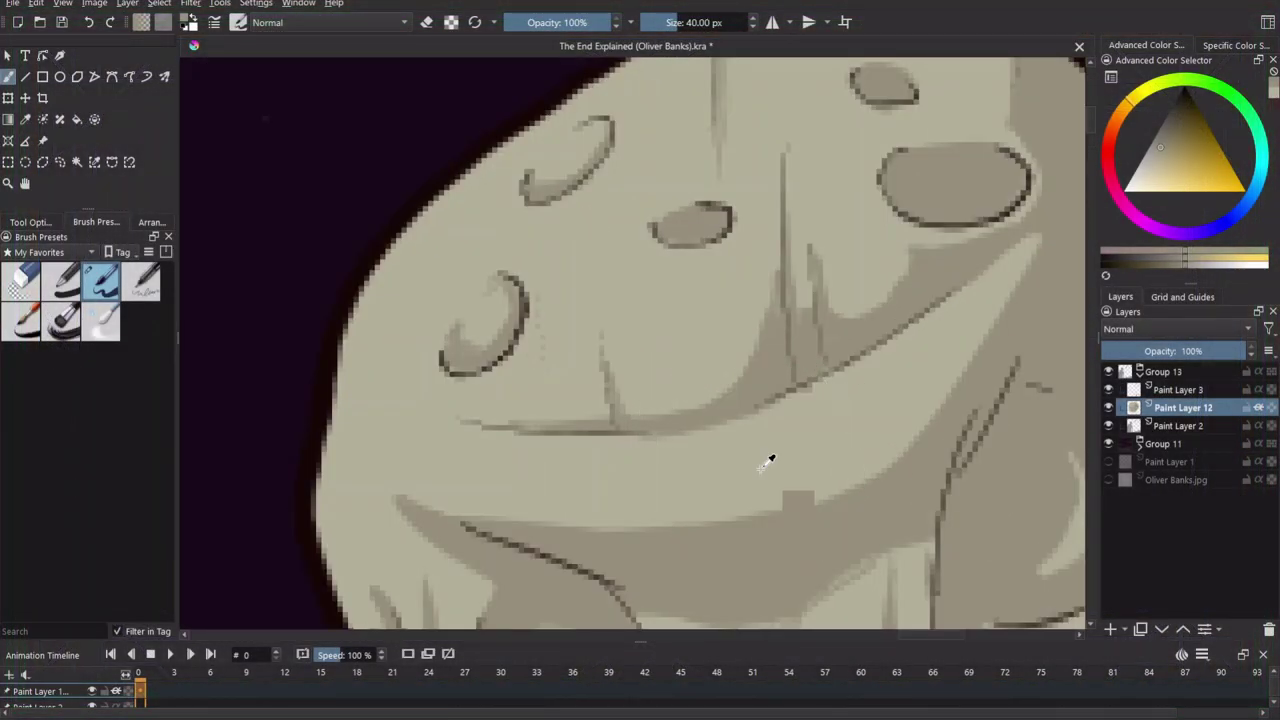
Paint a light rim along the moon's lower curve and left edge.
mouse_move(500, 340)
left_mouse_down()
mouse_move(686, 286)
mouse_move(450, 351)
mouse_move(590, 280)
left_mouse_up()
left_click_drag(460, 280, 452, 372)
mouse_move(448, 420)
left_mouse_down()
mouse_move(468, 250)
mouse_move(489, 262)
mouse_move(432, 380)
left_mouse_up()
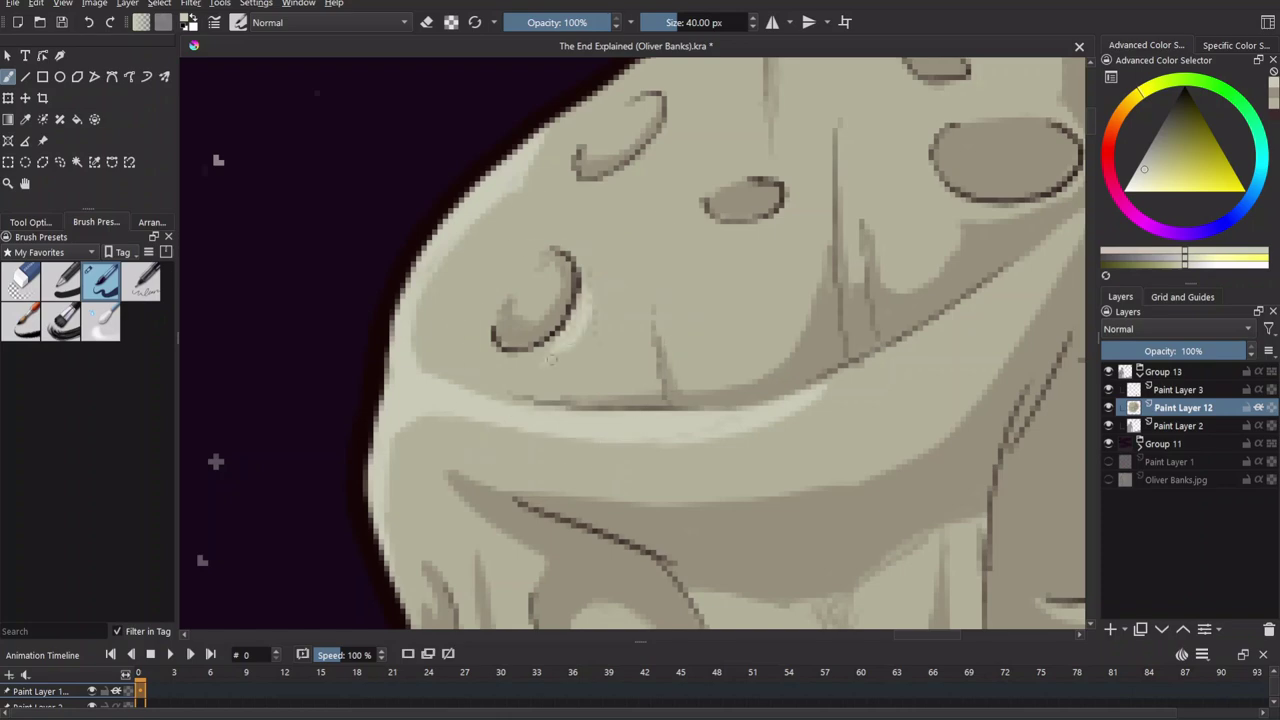
Paint a light highlight along the moon's upper-left edge.
left_click_drag(605, 135, 543, 243)
left_click_drag(594, 420, 591, 362)
scroll(630, 340, "down", 2)
scroll(420, 420, "down", 5)
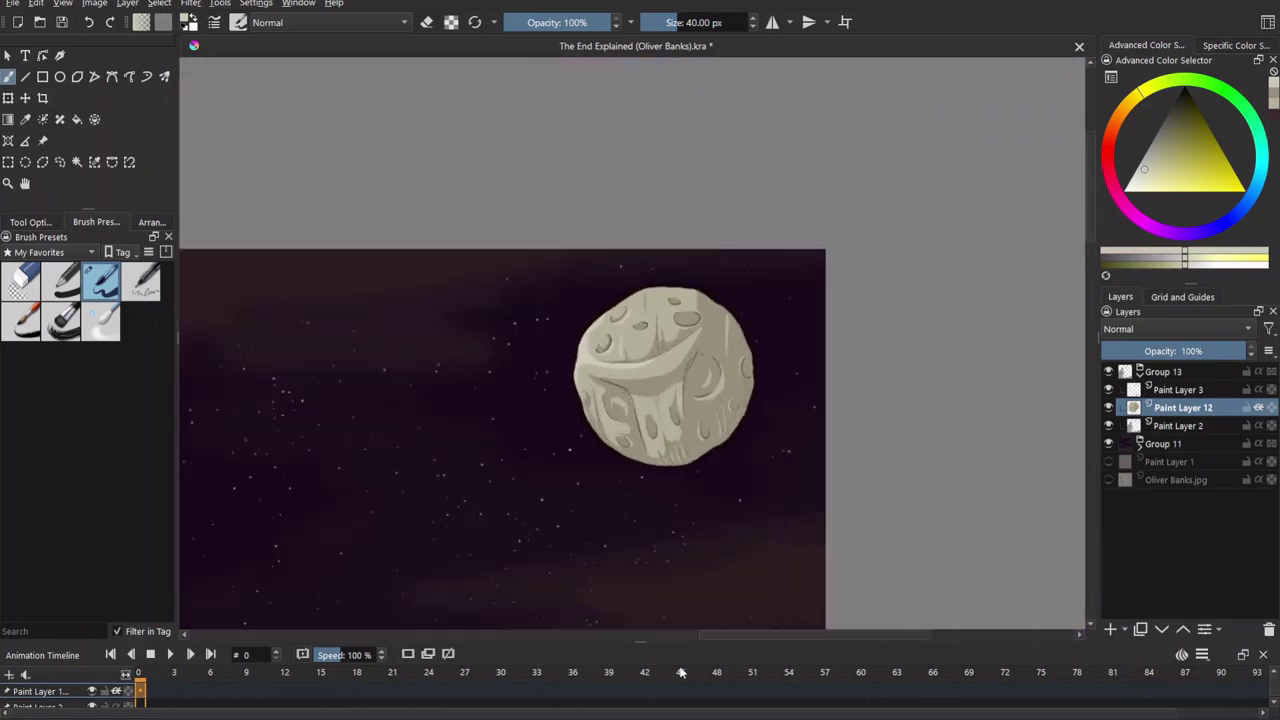
scroll(589, 529, "up", 5)
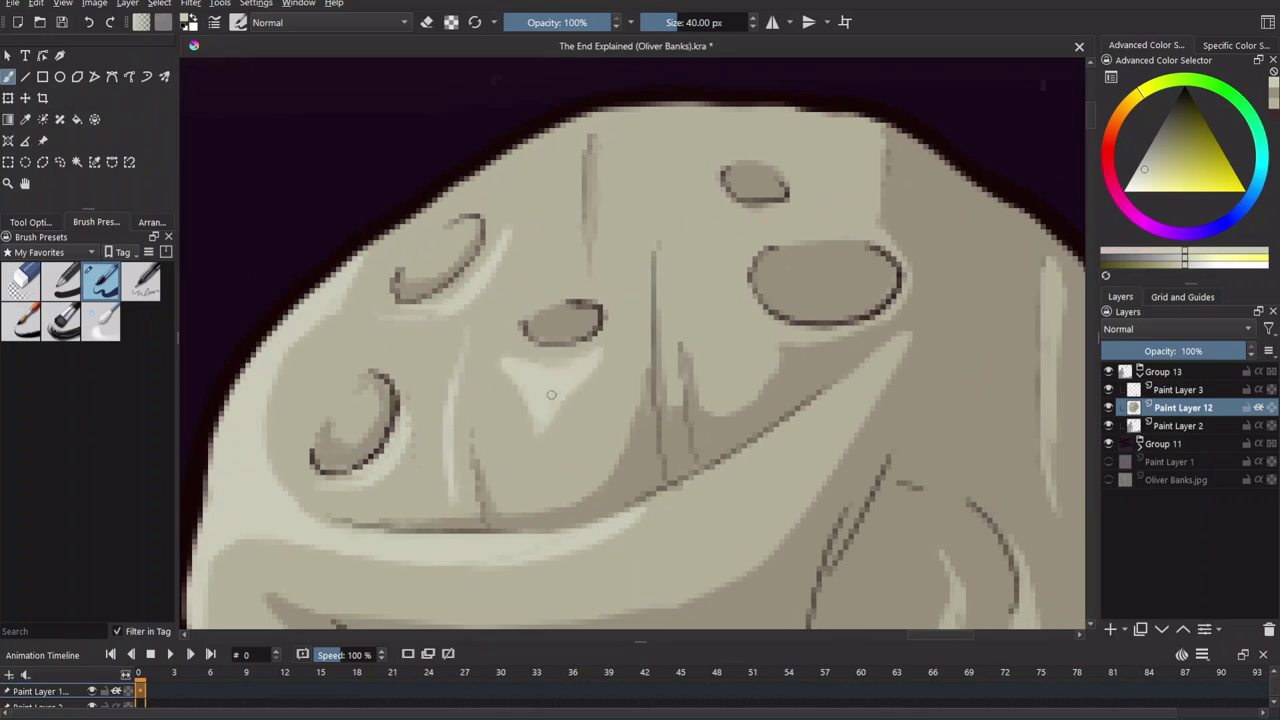
left_click_drag(565, 235, 548, 140)
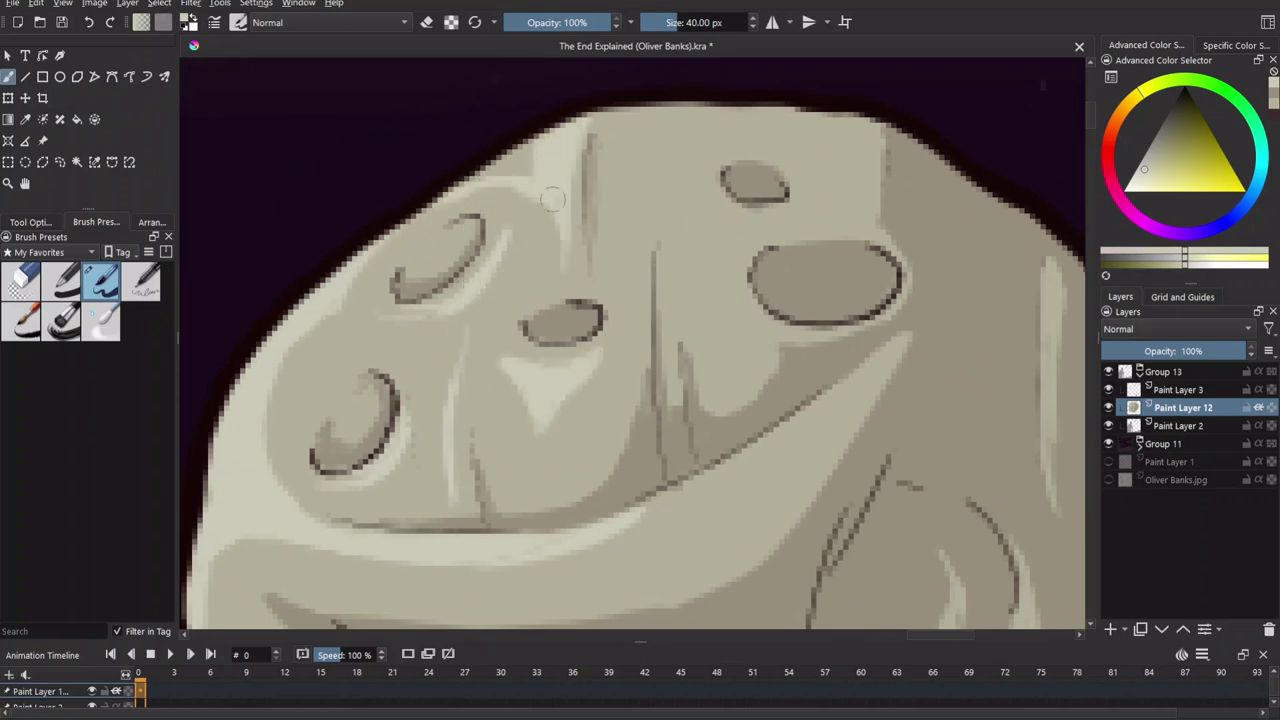
scroll(586, 194, "down", 2)
scroll(600, 300, "down", 4)
scroll(601, 306, "up", 6)
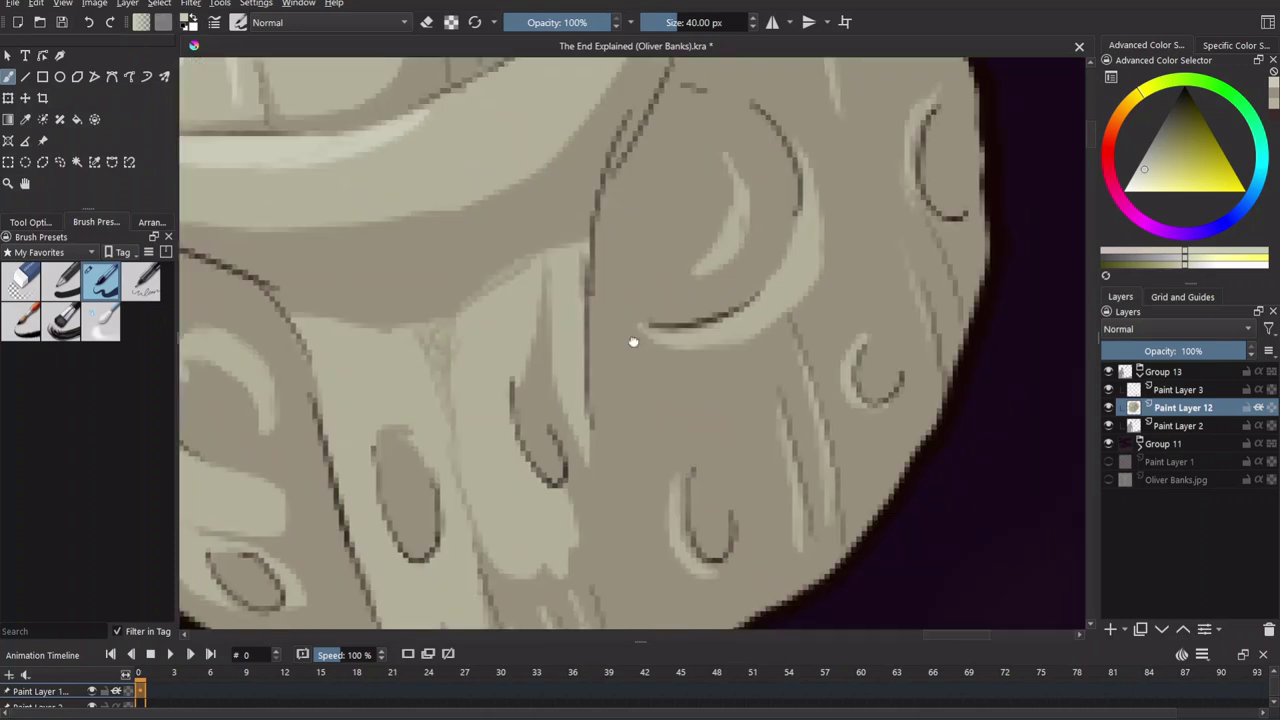
scroll(706, 380, "left", 5)
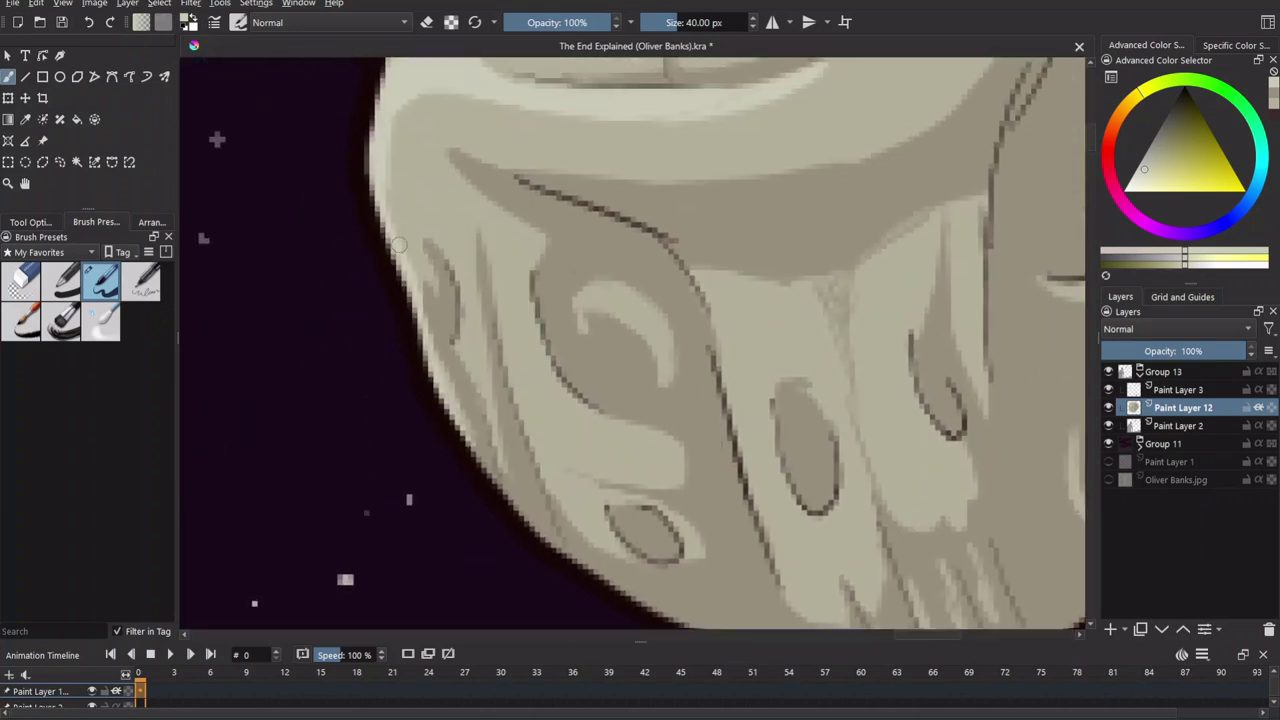
Highlight the moon's lower-left and brighten the band beside the crater oval.
mouse_move(525, 425)
left_mouse_down()
mouse_move(547, 447)
mouse_move(535, 470)
mouse_move(555, 491)
left_mouse_up()
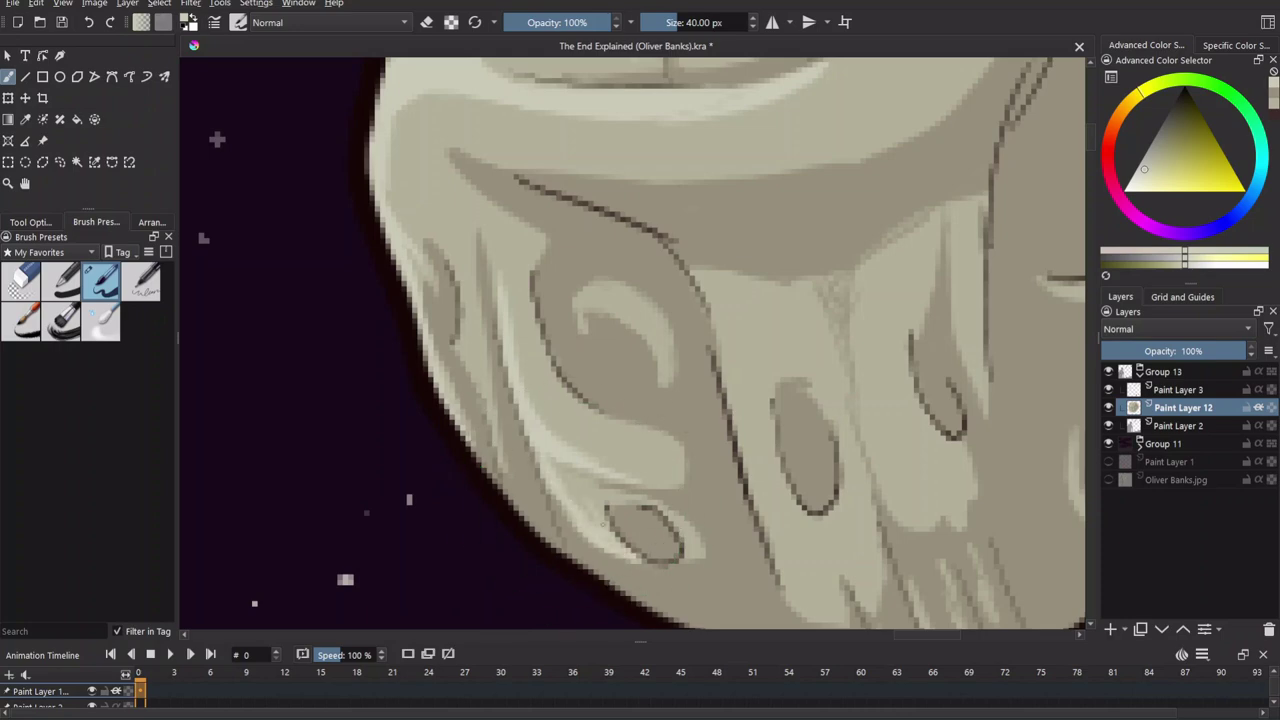
scroll(514, 357, "right", 2)
left_click_drag(514, 357, 557, 400)
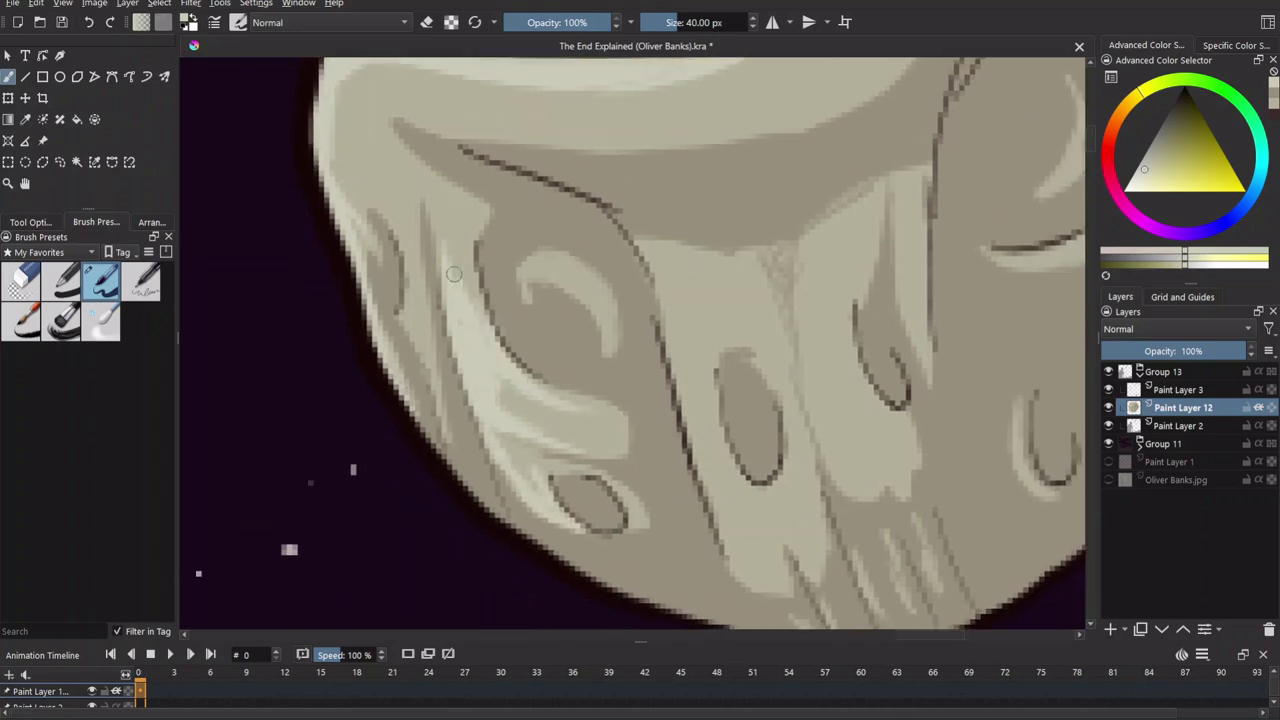
scroll(560, 445, "down", 3)
scroll(649, 531, "up", 3)
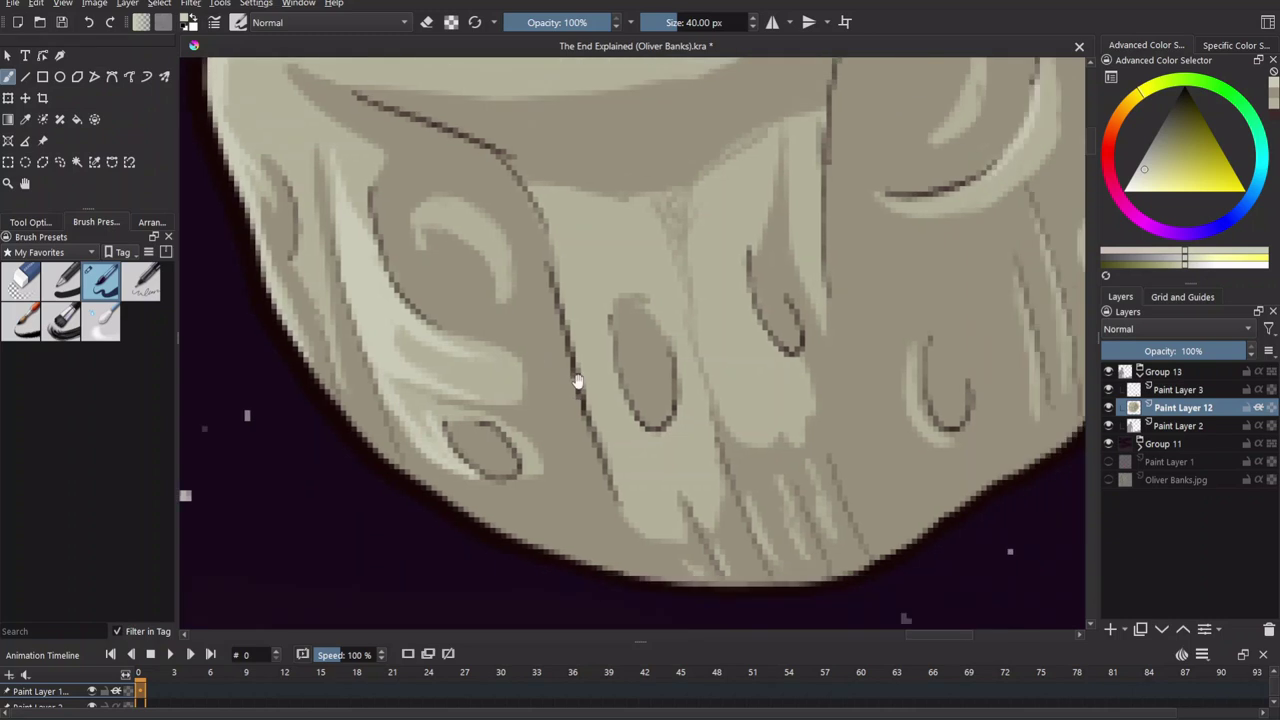
mouse_move(631, 455)
left_mouse_down()
mouse_move(601, 309)
mouse_move(566, 252)
mouse_move(640, 450)
left_mouse_up()
Sample a light yellowish beige from the moon and review the whole scene.
left_click(629, 545, "ctrl")
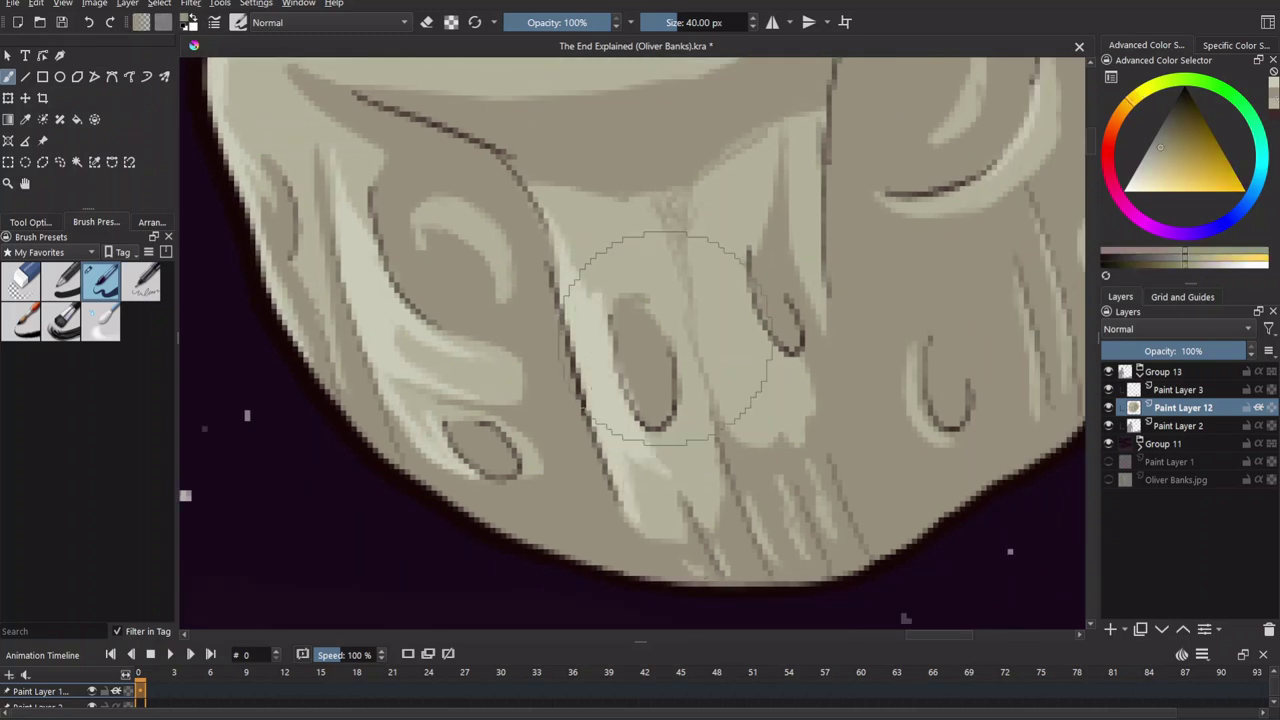
left_click(1000, 240, "ctrl")
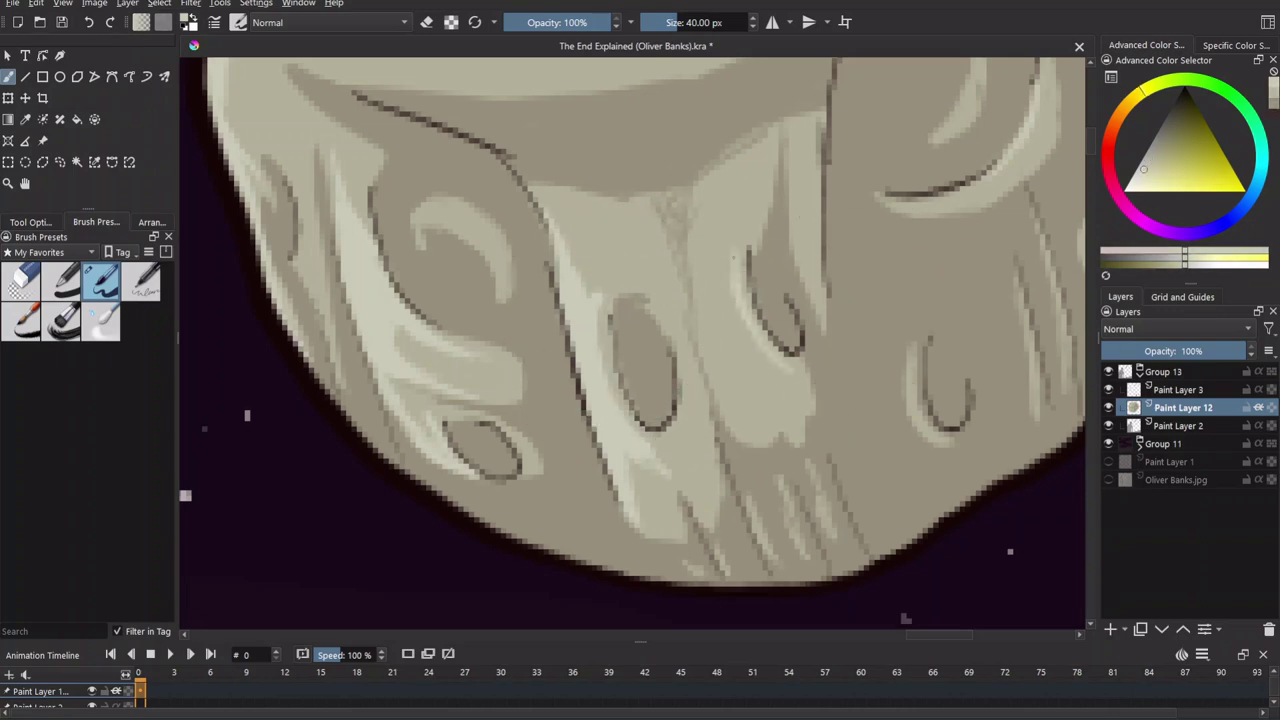
key("minus")
key("minus")
key("minus")
key("minus")
key("minus")
key("minus")
key("plus")
key("plus")
key("plus")
key("plus")
key("plus")
key("plus")
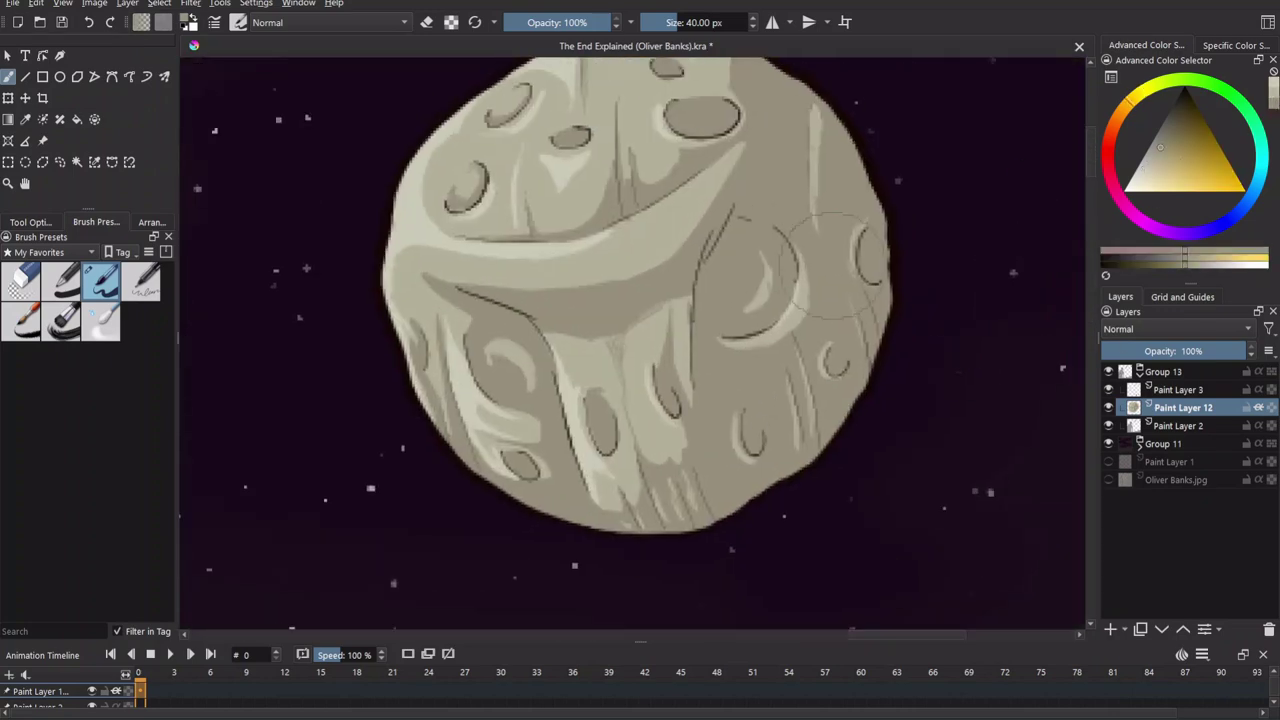
left_click_drag(652, 437, 620, 340)
key("minus")
key("minus")
key("minus")
key("minus")
key("minus")
key("minus")
key("minus")
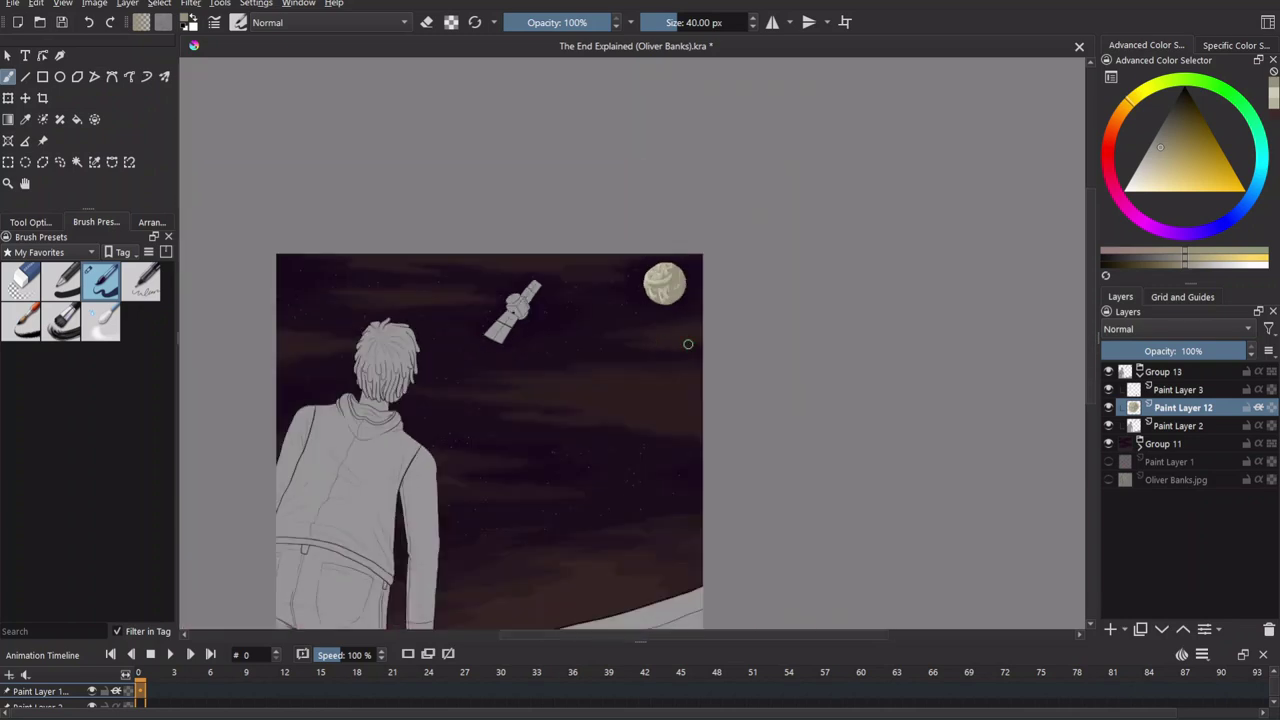
key("plus")
key("plus")
key("plus")
Add Paint Layer 14 and fill a selection around the moon with dark colour.
left_click(1111, 630)
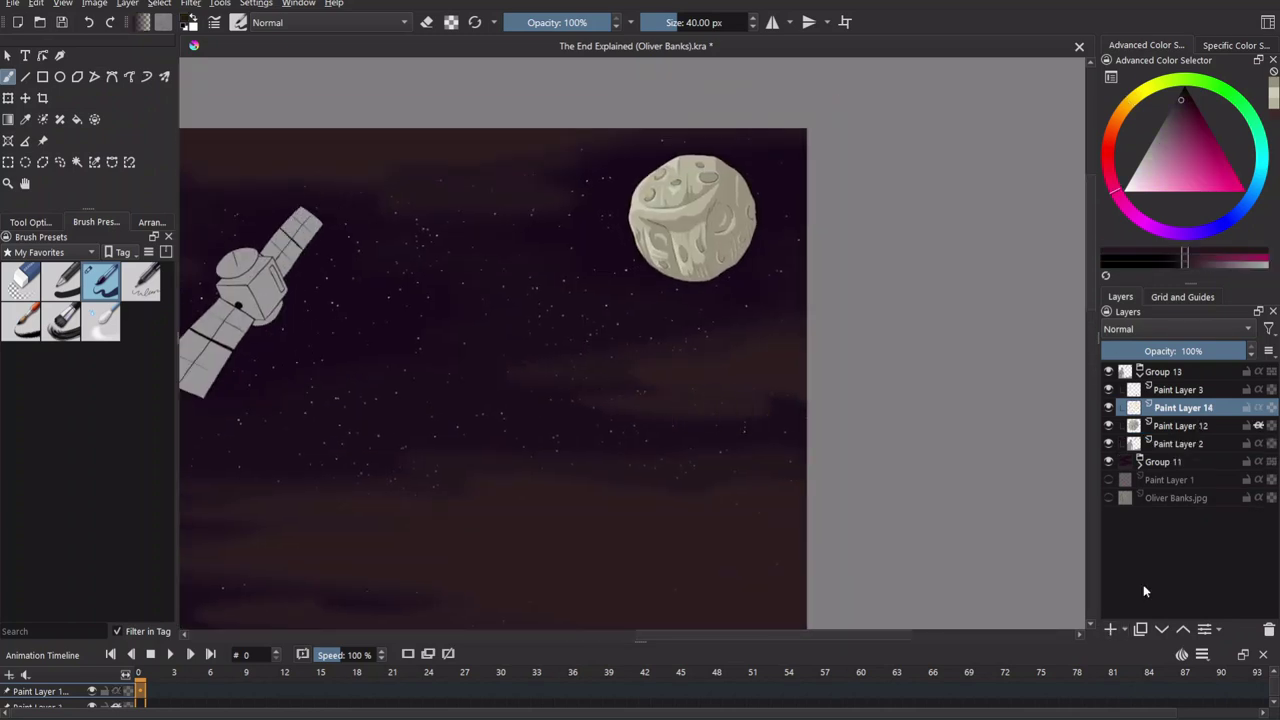
key("f")
key("BackSpace")
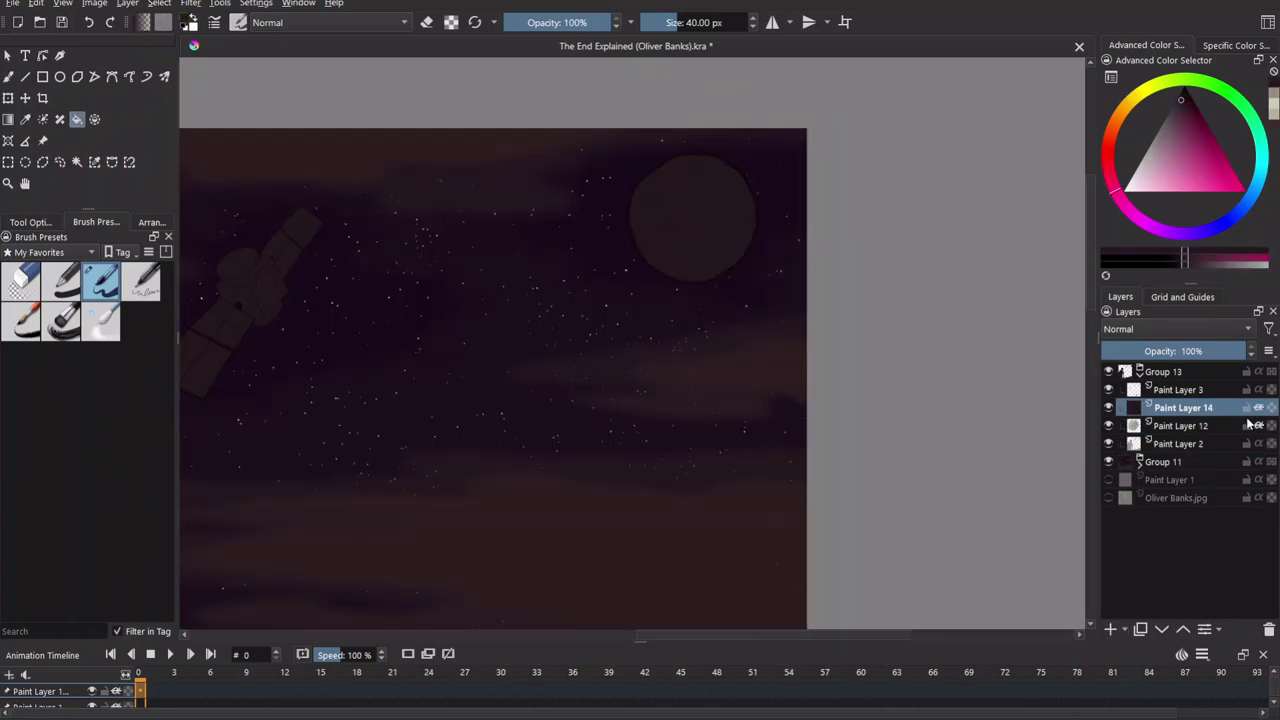
key("ctrl+z")
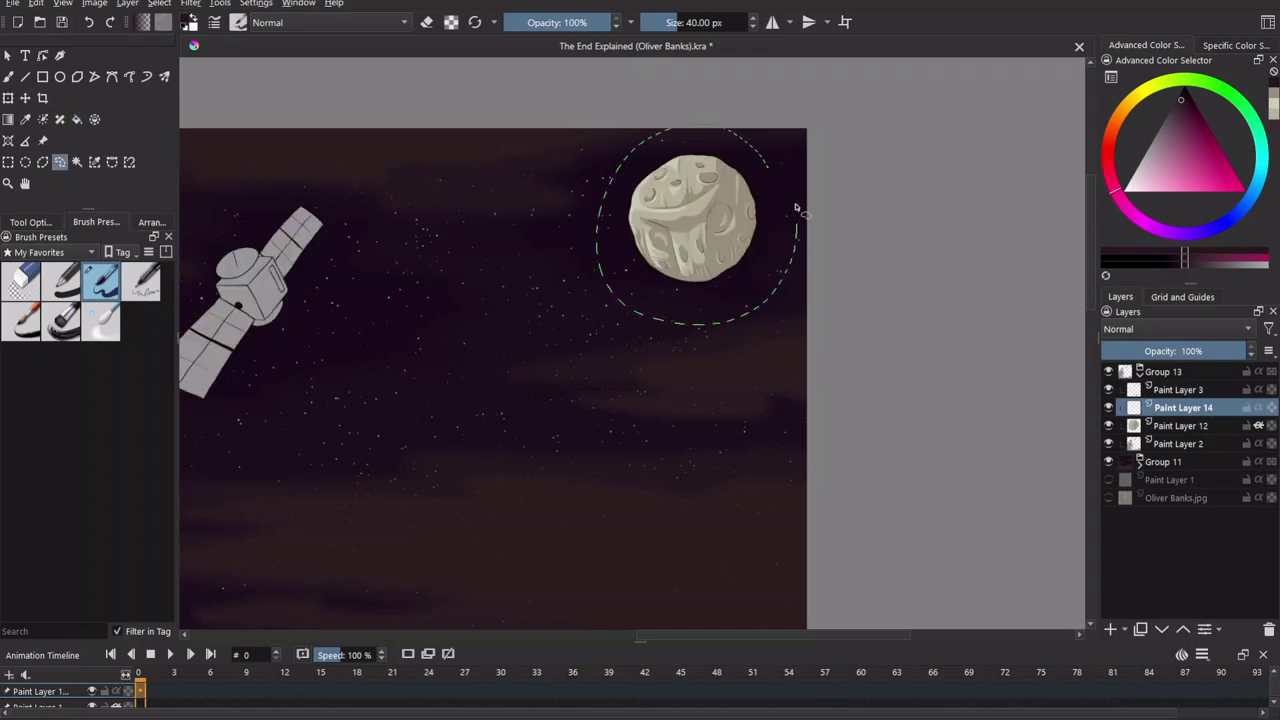
left_click_drag(793, 262, 797, 268)
key("f")
key("BackSpace")
Set the shading layer's opacity to 53% and clear the selection.
mouse_move(1220, 351)
left_mouse_down()
mouse_move(1165, 355)
mouse_move(1170, 366)
mouse_move(1177, 352)
left_mouse_up()
key("ctrl+shift+a")
key("b")
key("minus")
scroll(591, 363, "up", 1)
key("minus")
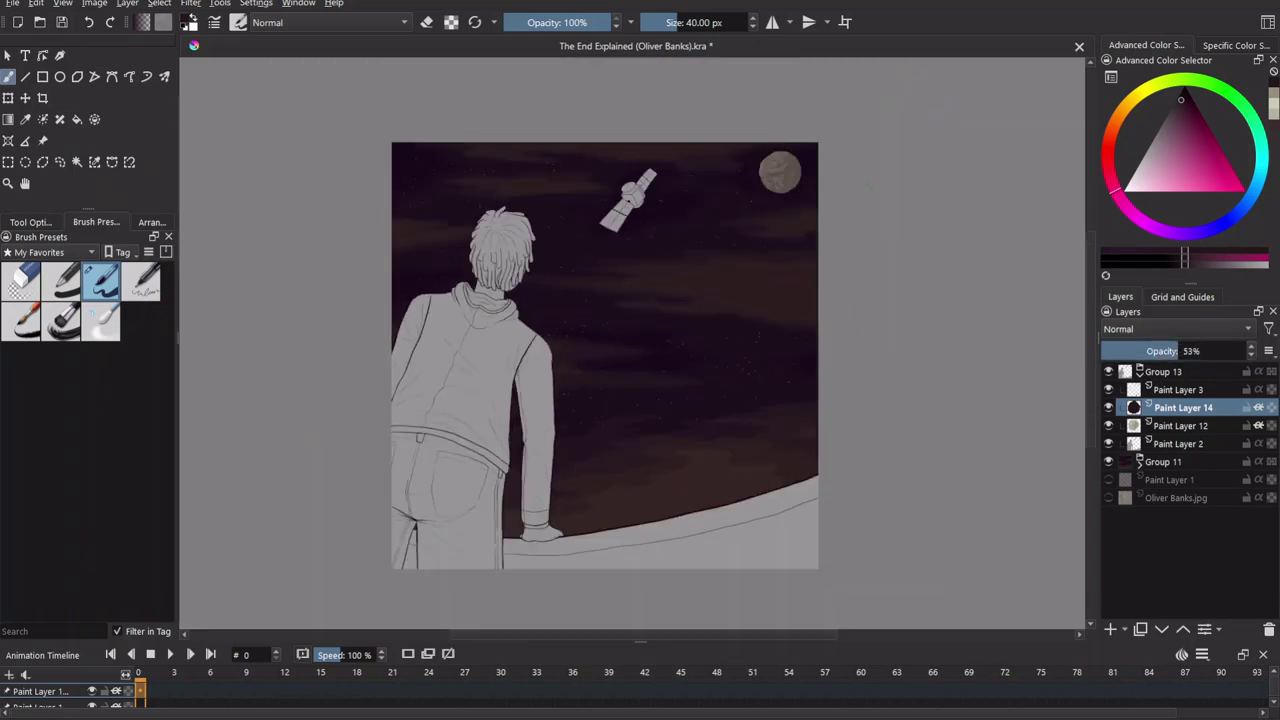
left_click_drag(574, 306, 564, 288)
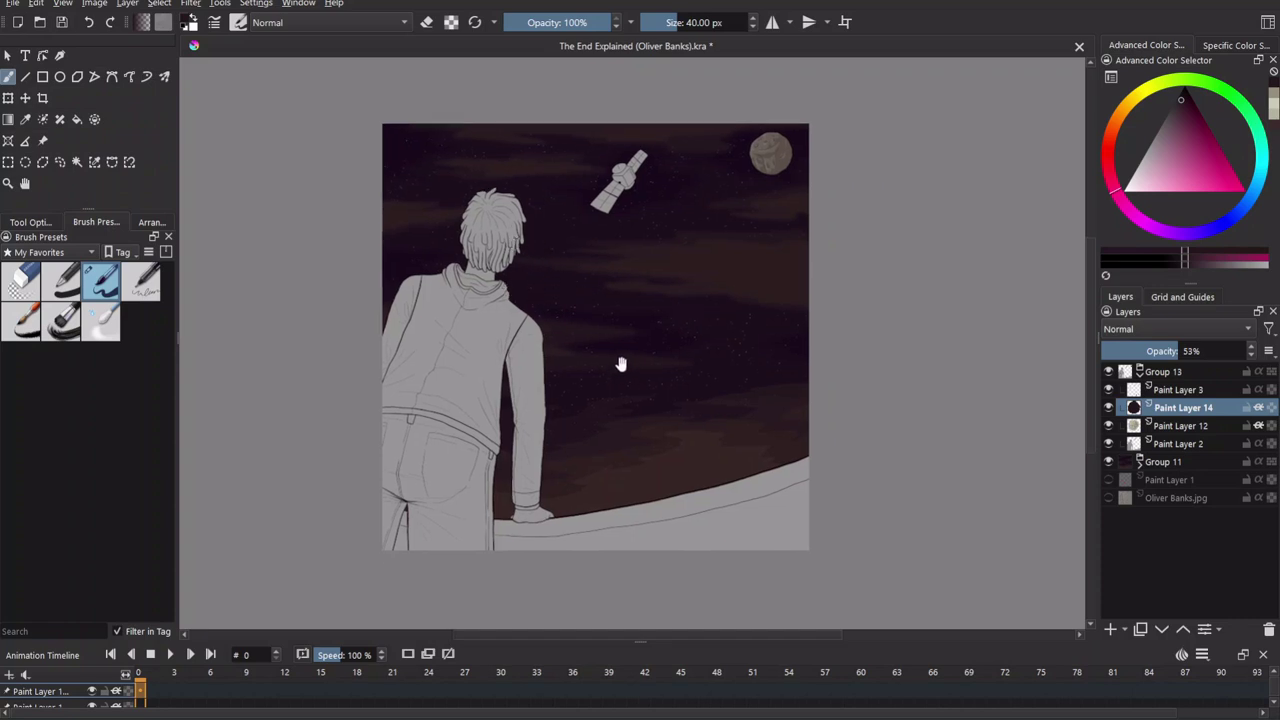
left_click_drag(617, 357, 603, 351)
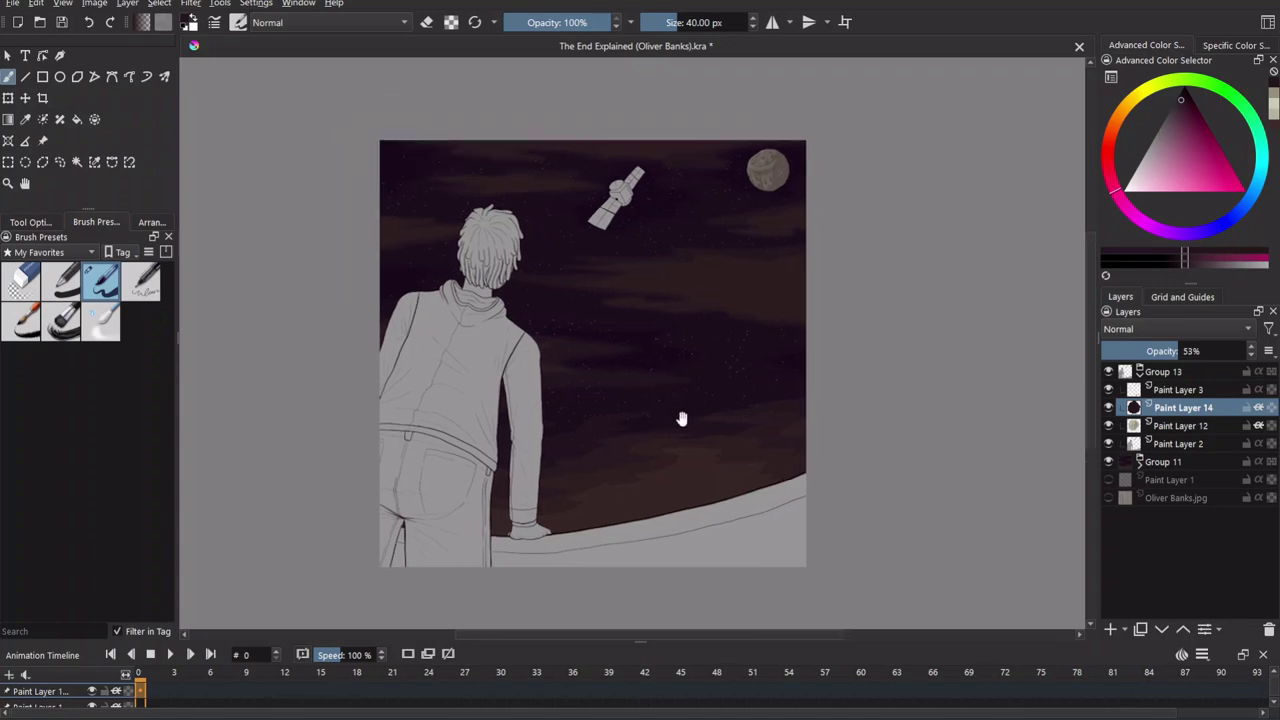
Add empty Paint Layer 15 above the shading layer.
key("plus")
key("plus")
key("minus")
key("minus")
scroll(700, 346, "down", 5)
key("plus")
key("plus")
left_click_drag(752, 372, 639, 208)
scroll(791, 280, "up", 10)
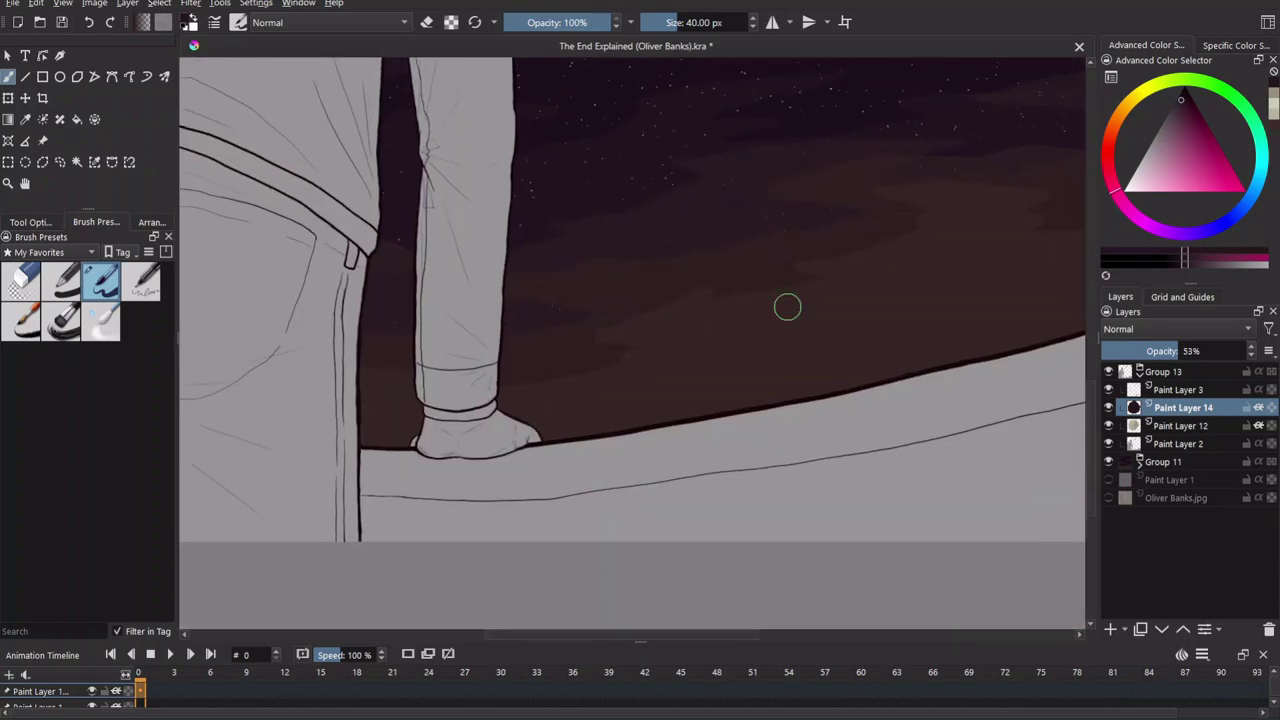
key("Insert")
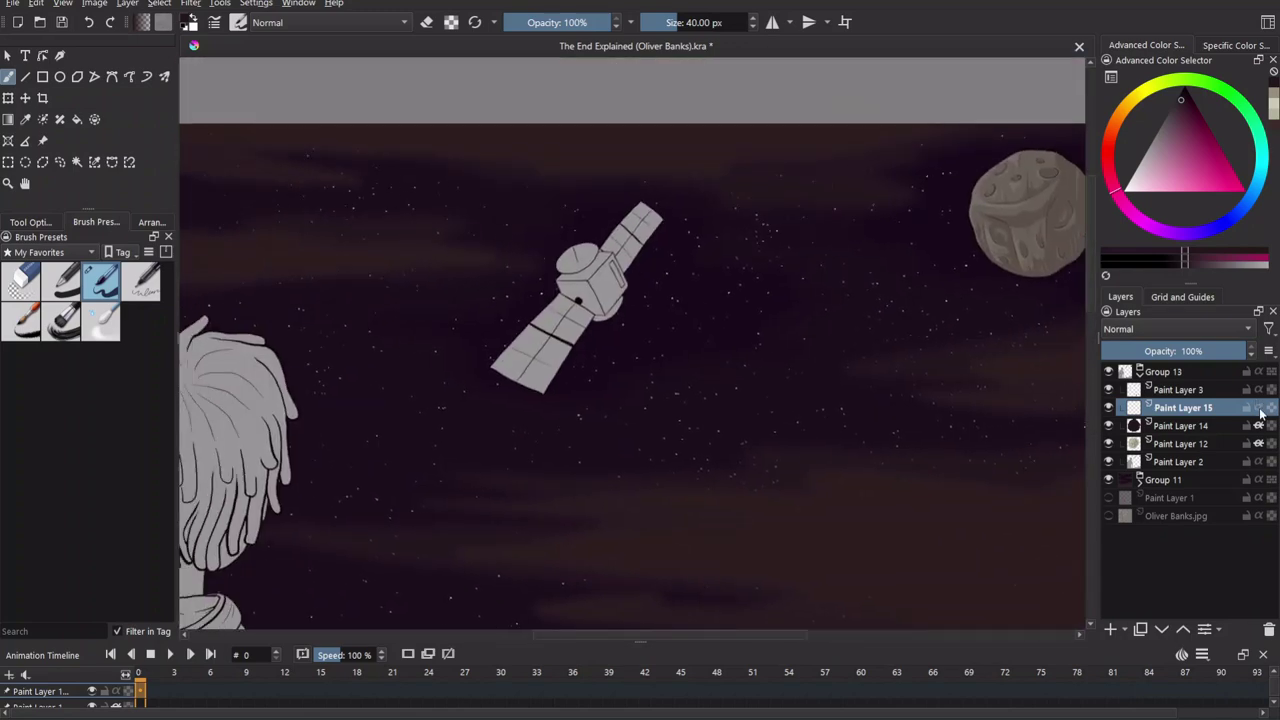
scroll(574, 380, "up", 4)
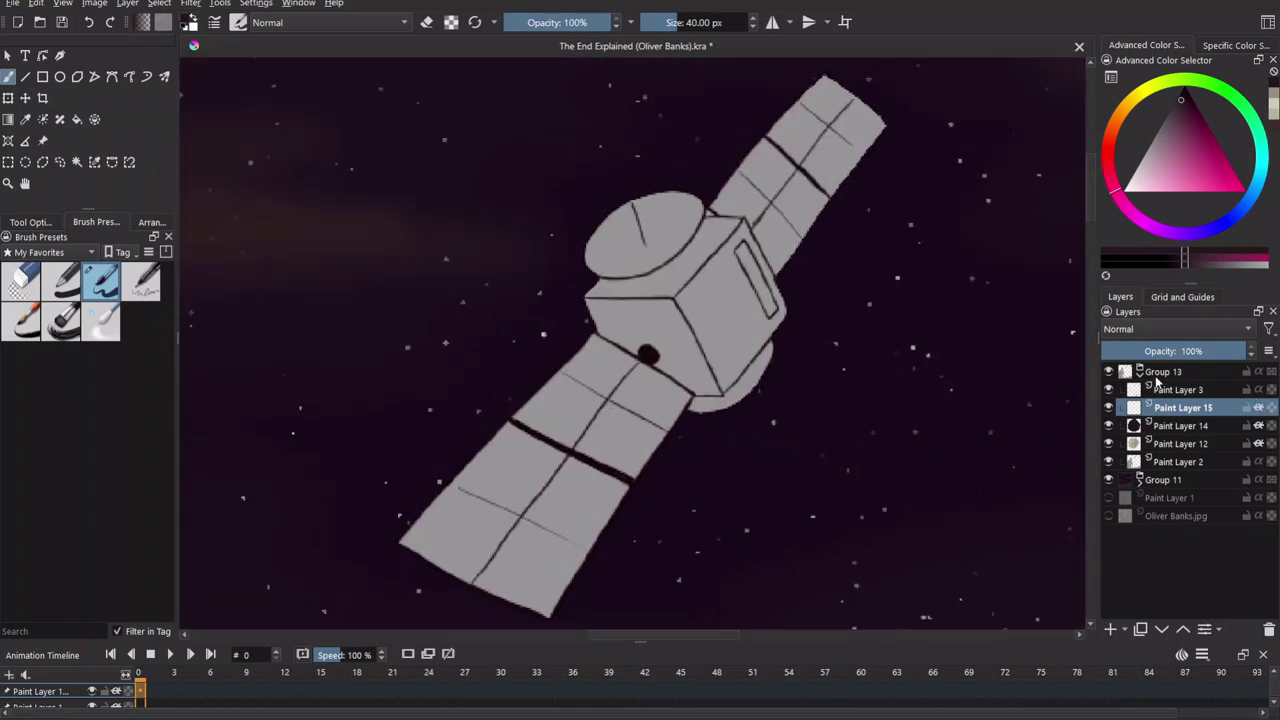
left_click(1165, 372)
left_click_drag(400, 440, 443, 449)
key("ctrl+t")
scroll(630, 293, "up", 2)
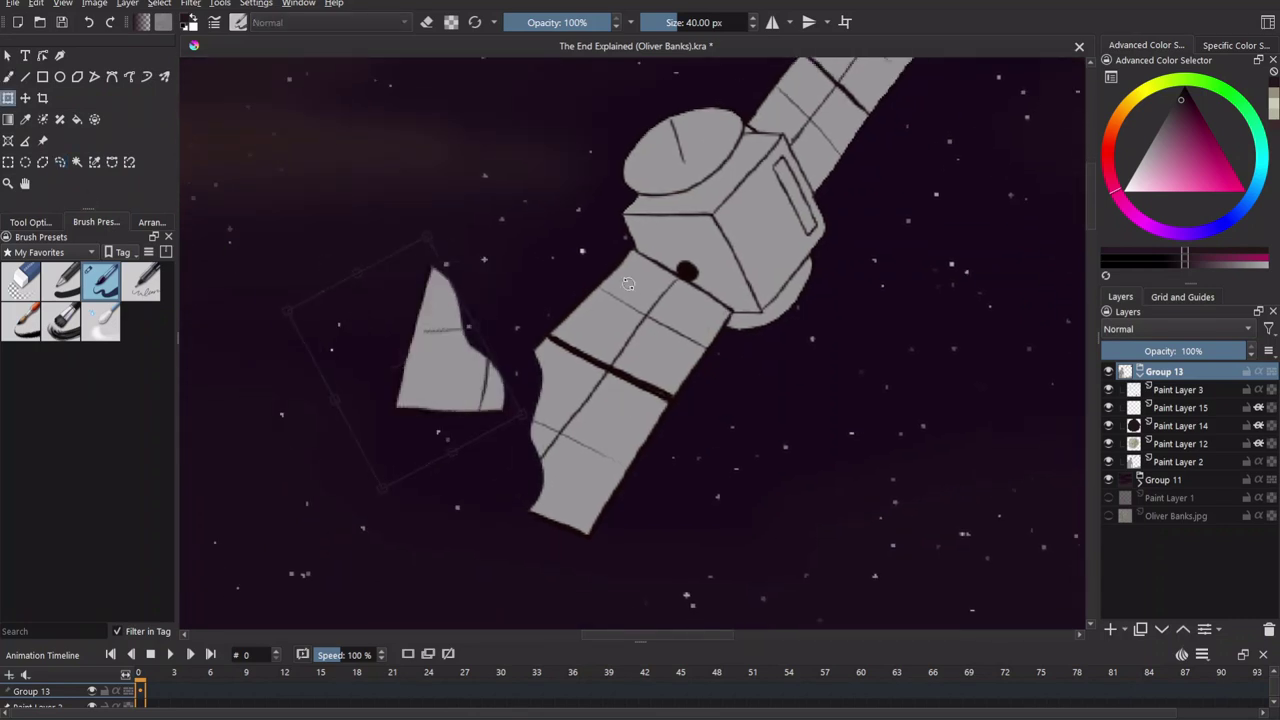
left_click_drag(630, 293, 520, 415)
key("Return")
key("ctrl+shift+a")
scroll(700, 491, "down", 2)
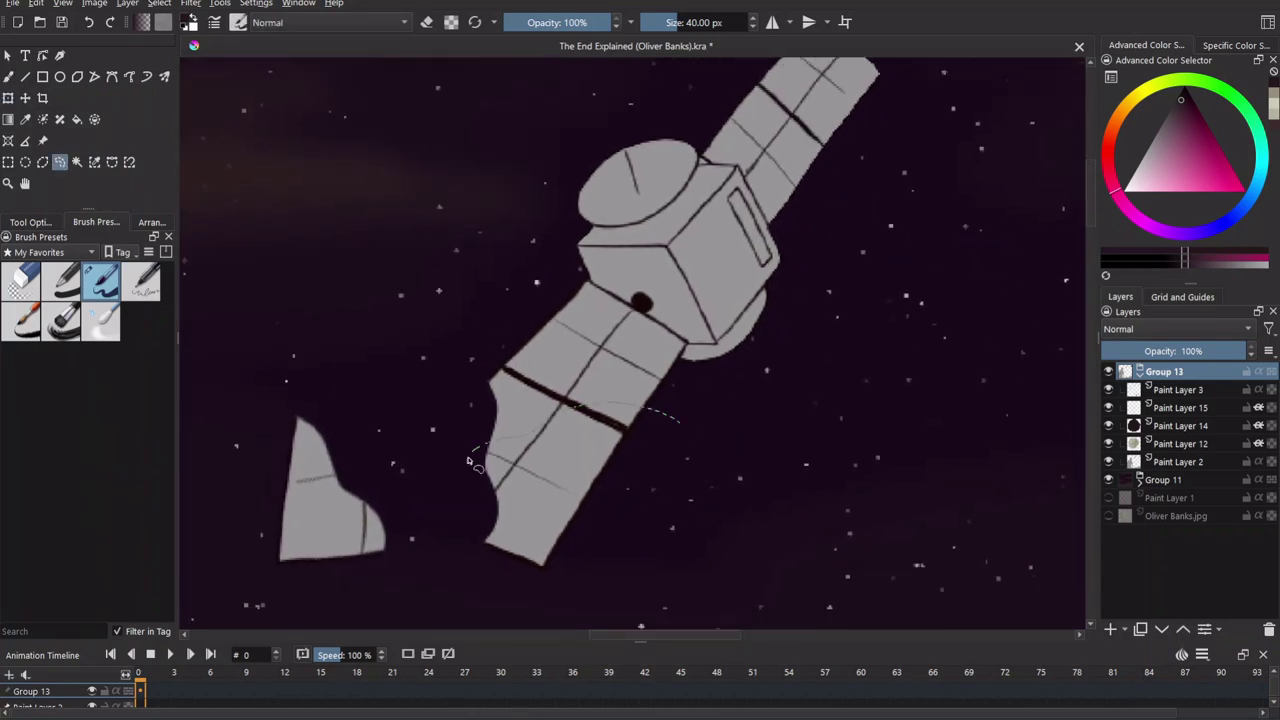
left_click_drag(560, 480, 771, 523)
left_click(578, 424)
left_click_drag(578, 424, 572, 420)
key("ctrl+t")
mouse_move(330, 330)
left_mouse_down()
mouse_move(262, 314)
mouse_move(611, 463)
mouse_move(717, 420)
mouse_move(645, 469)
left_mouse_up()
key("Return")
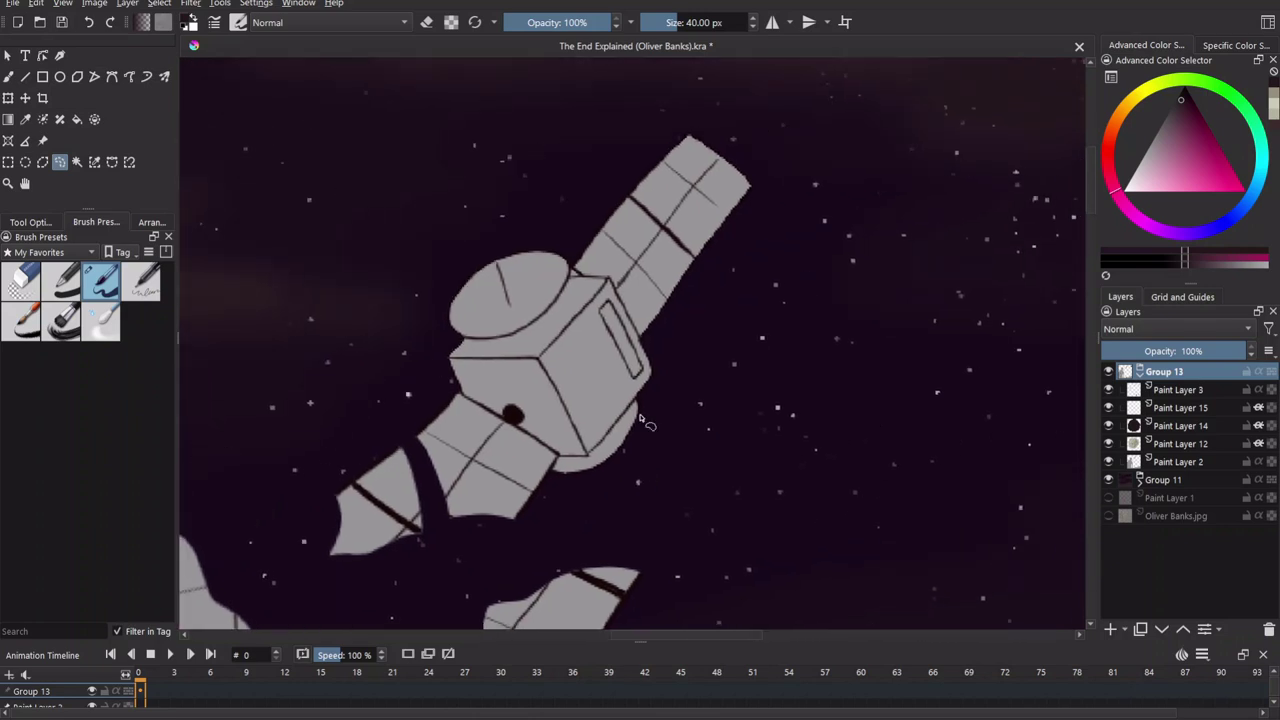
left_click(8, 98)
left_click_drag(740, 215, 803, 190)
key("Return")
left_click(110, 163)
mouse_move(578, 200)
left_mouse_down()
mouse_move(571, 186)
mouse_move(590, 205)
left_mouse_up()
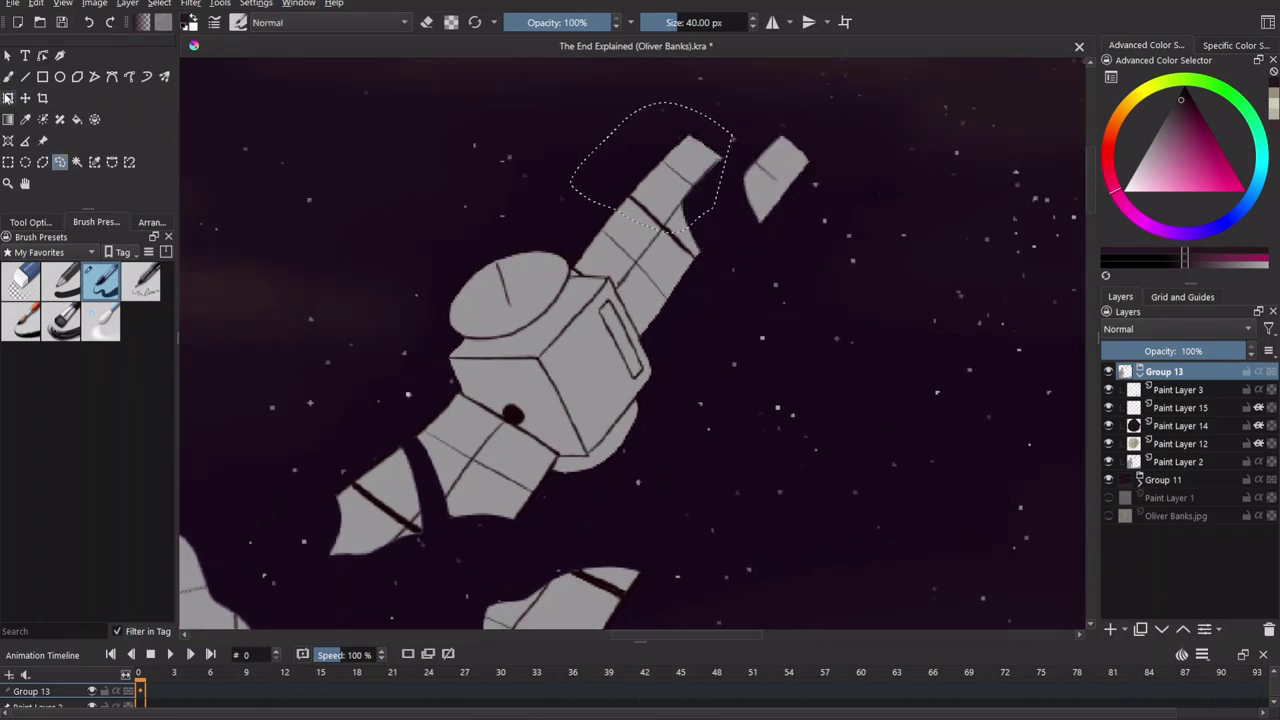
key("ctrl+t")
left_click_drag(728, 200, 563, 228)
key("Return")
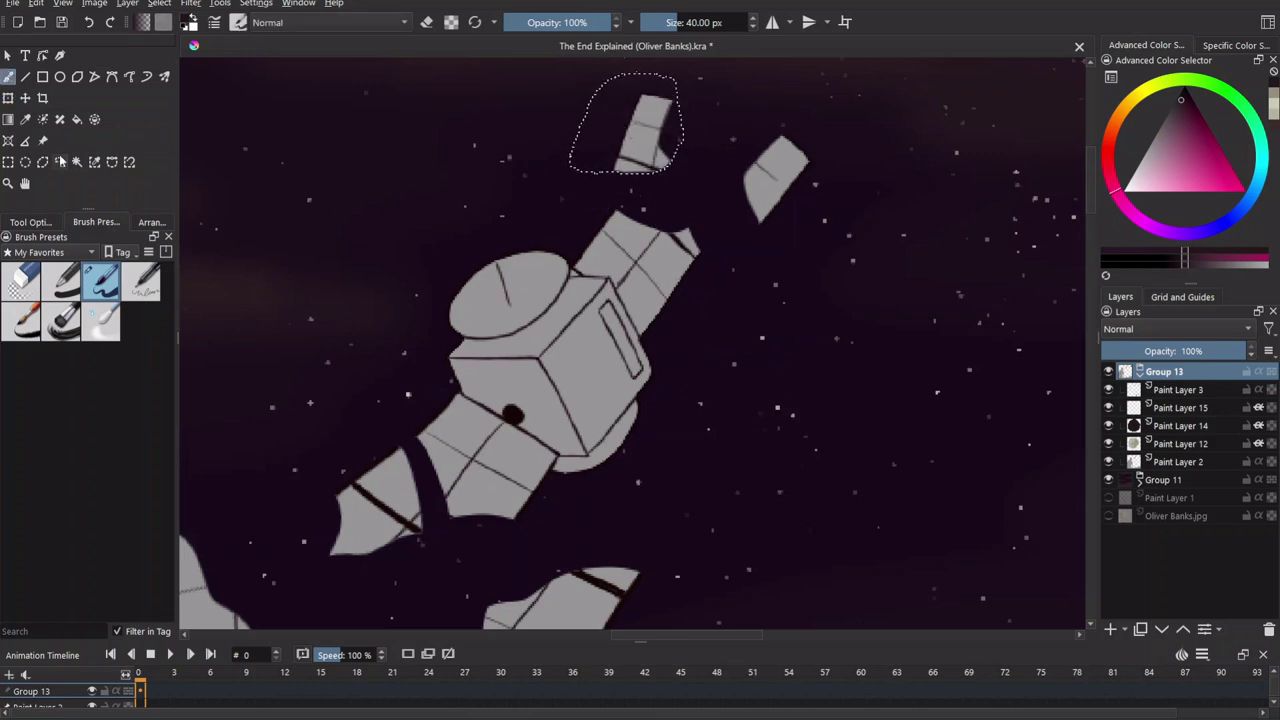
left_click_drag(690, 200, 690, 205)
key("ctrl+t")
left_click_drag(760, 320, 745, 330)
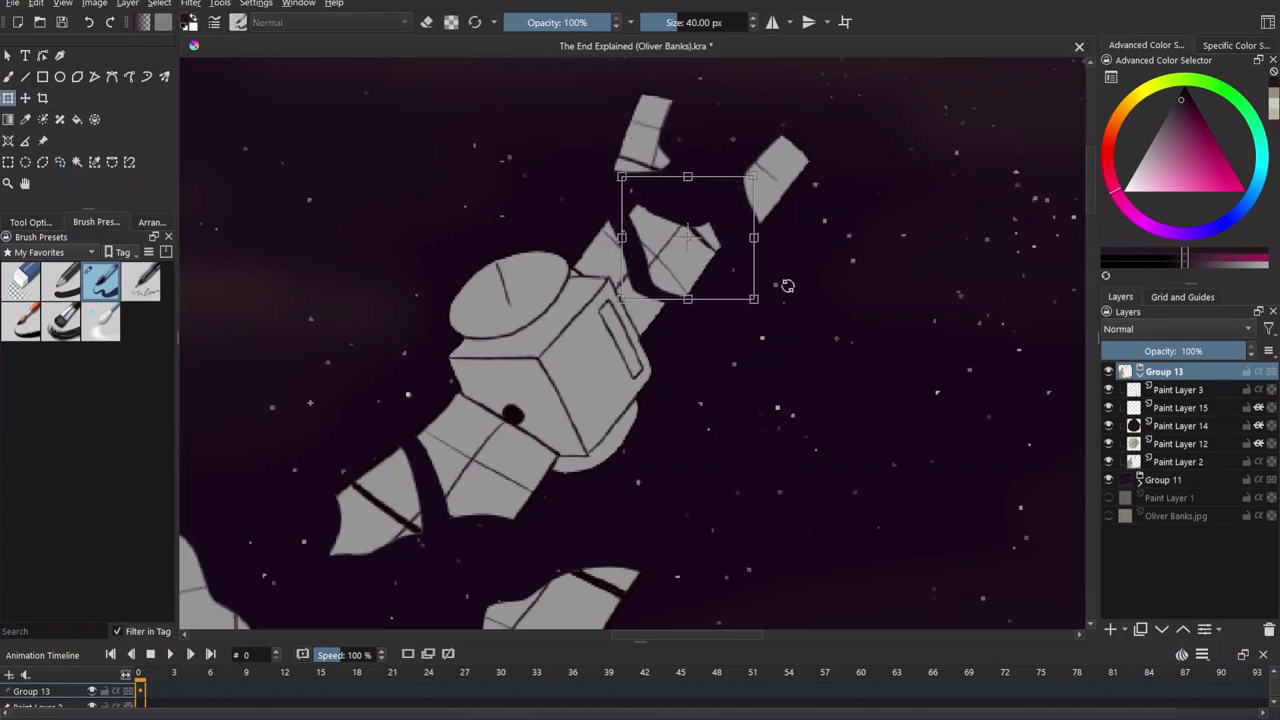
left_click_drag(690, 240, 671, 255)
left_click(59, 162)
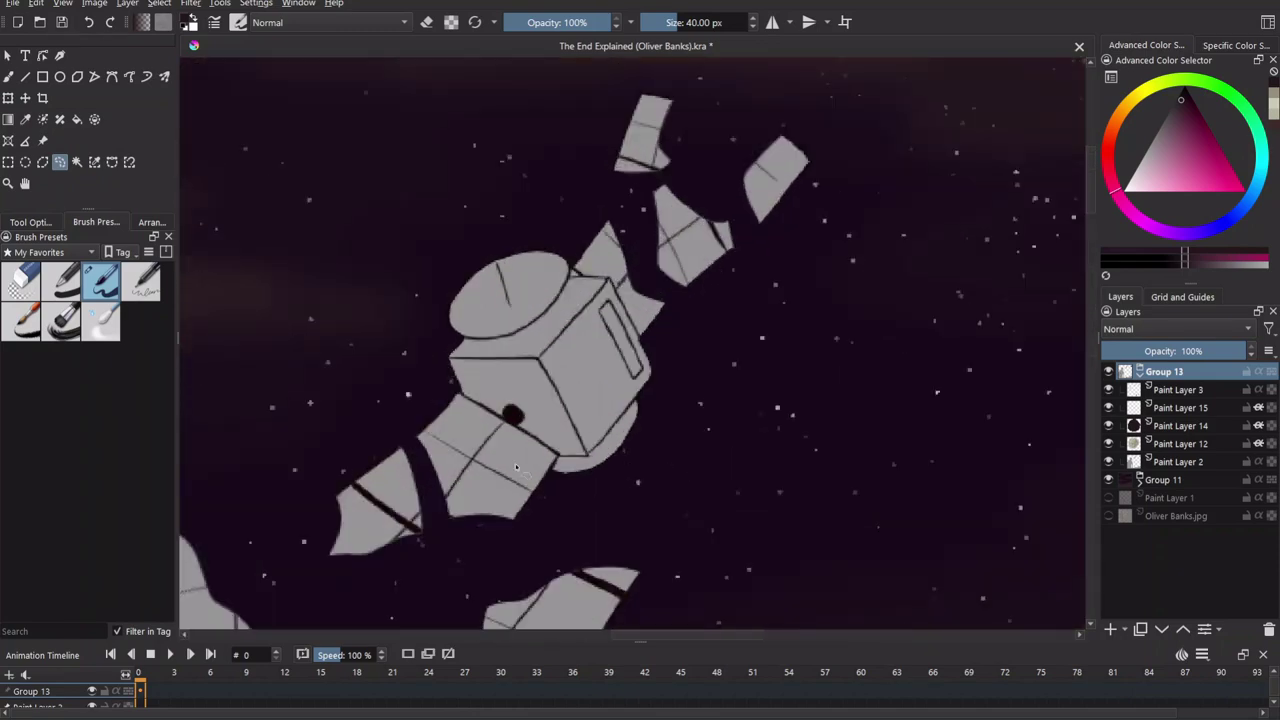
left_click_drag(495, 372, 510, 443)
left_click_drag(557, 278, 498, 310)
key("ctrl+t")
left_click_drag(609, 371, 563, 363)
key("Return")
key("b")
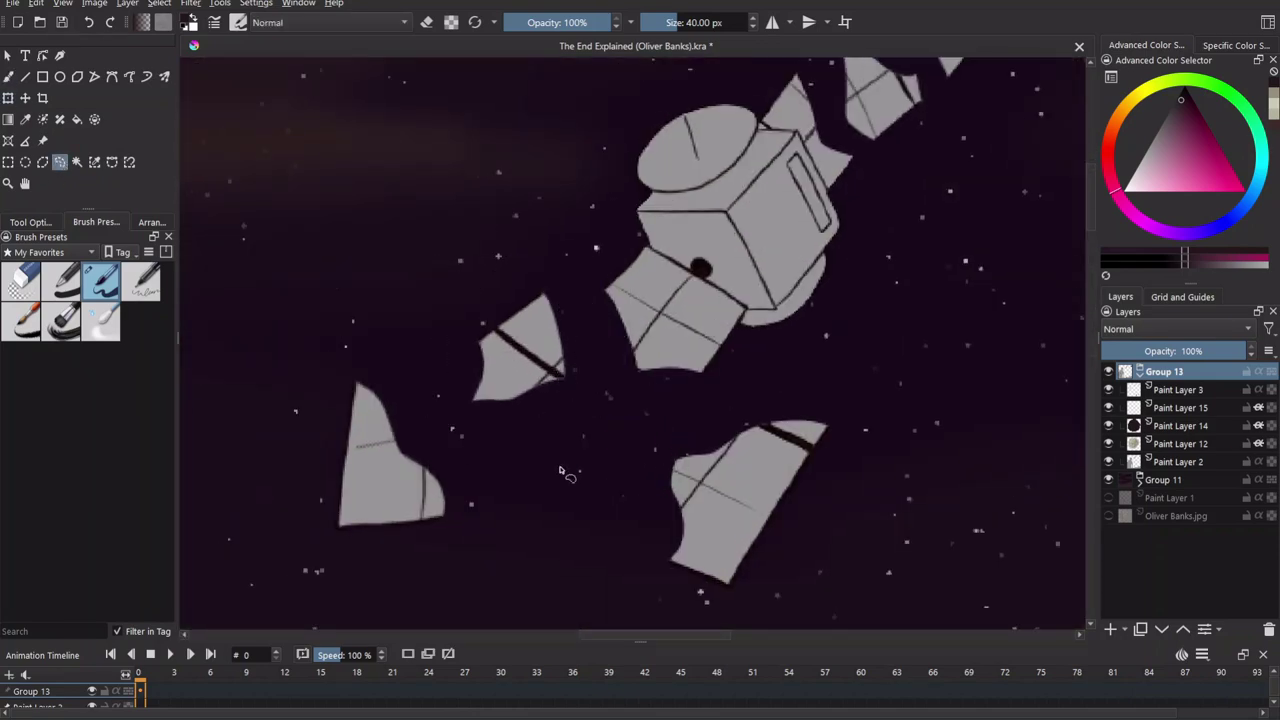
key("minus")
key("minus")
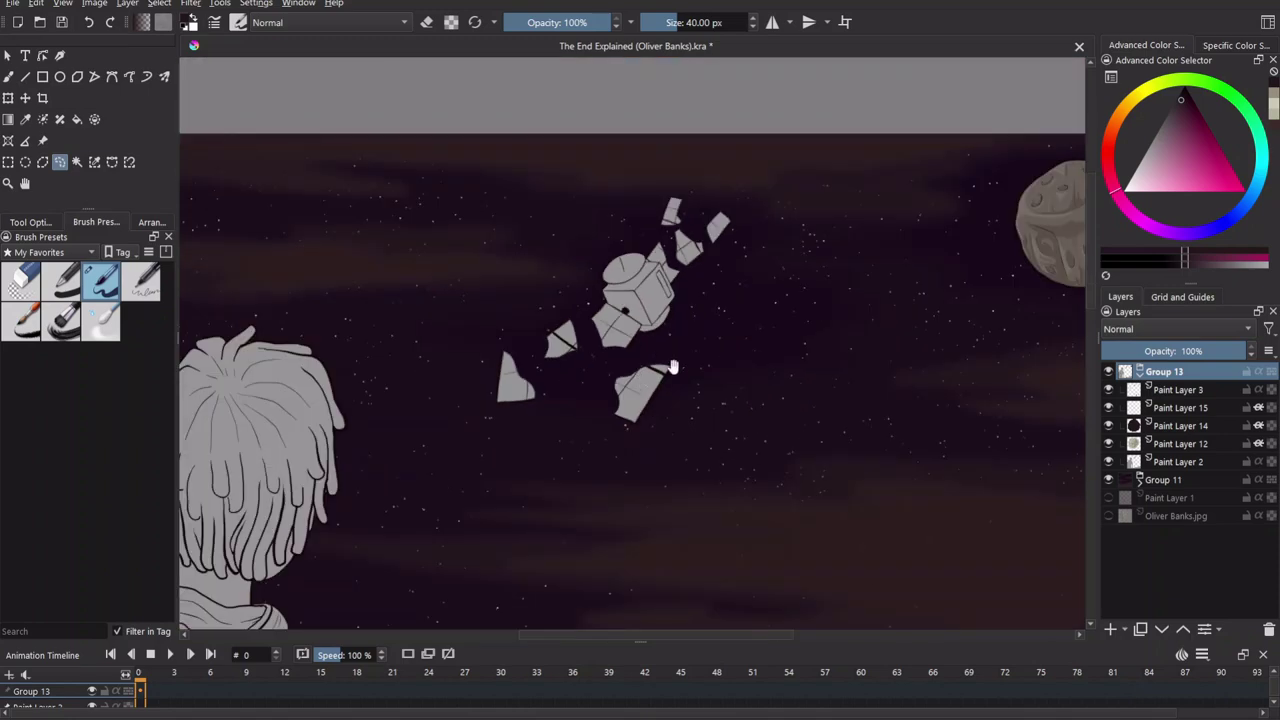
key("plus")
key("plus")
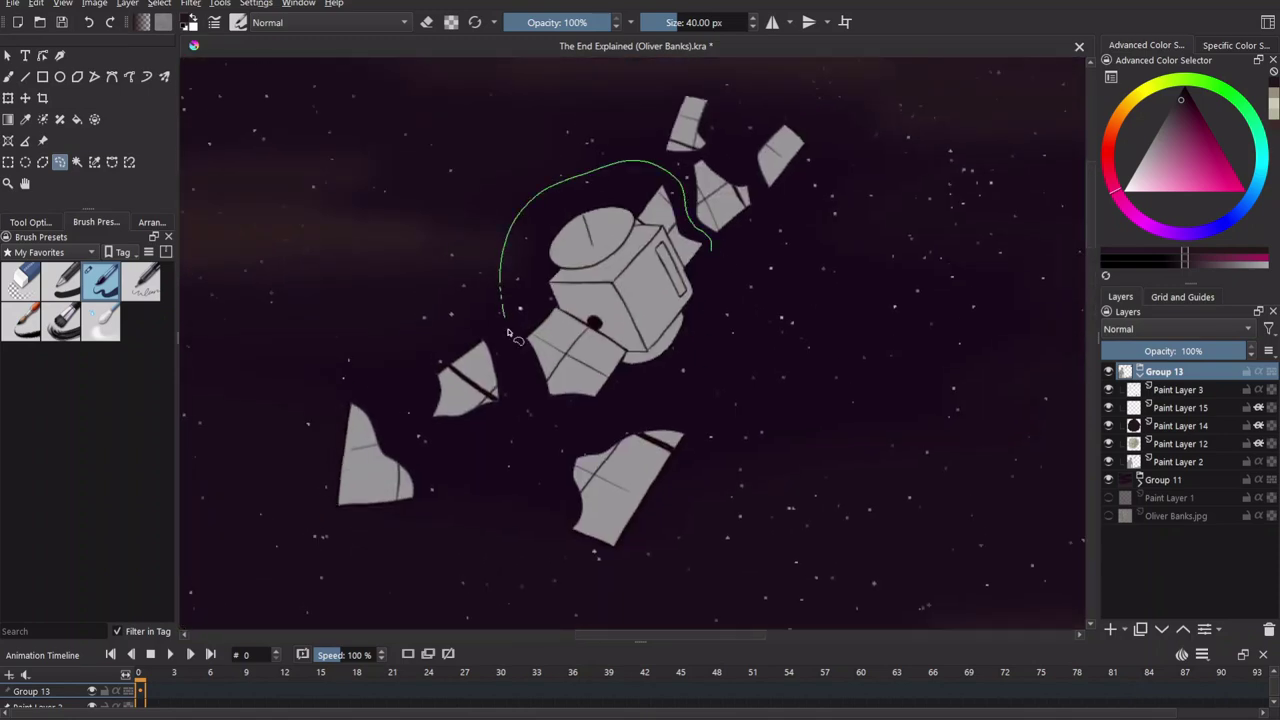
key("ctrl+t")
left_click_drag(803, 343, 651, 334)
key("Return")
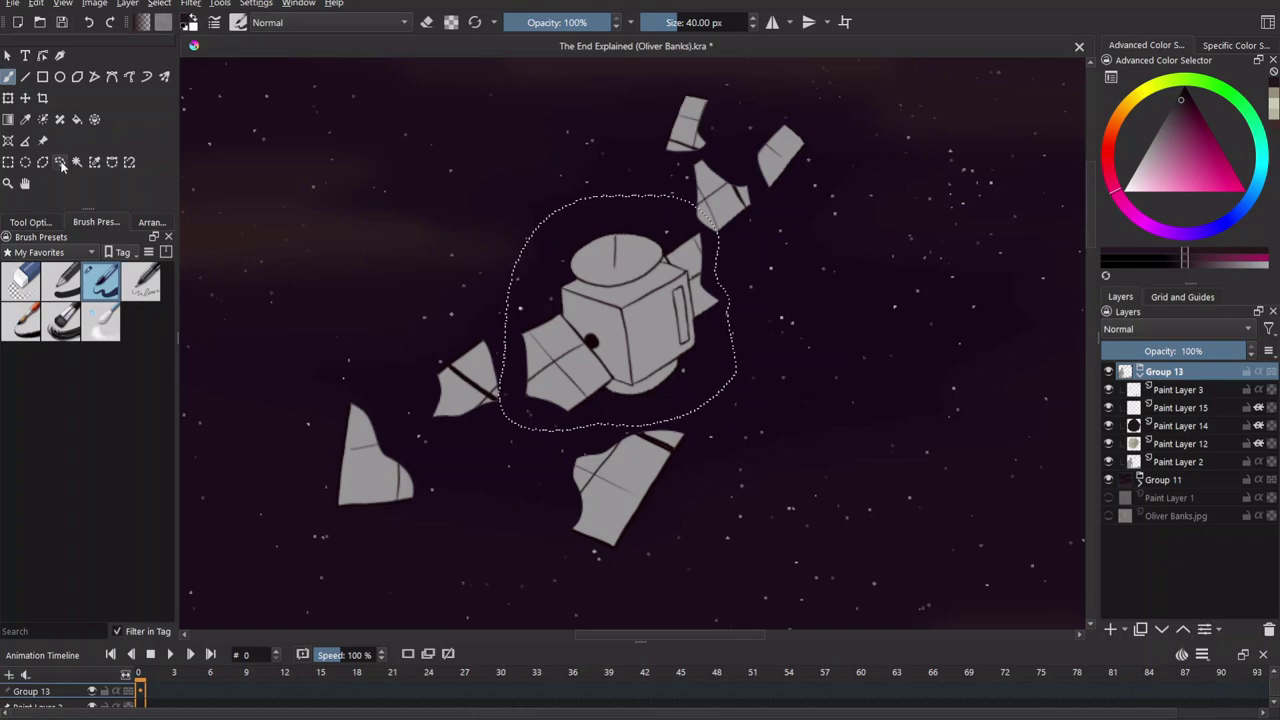
key("minus")
key("minus")
key("minus")
key("minus")
left_click_drag(667, 510, 614, 360)
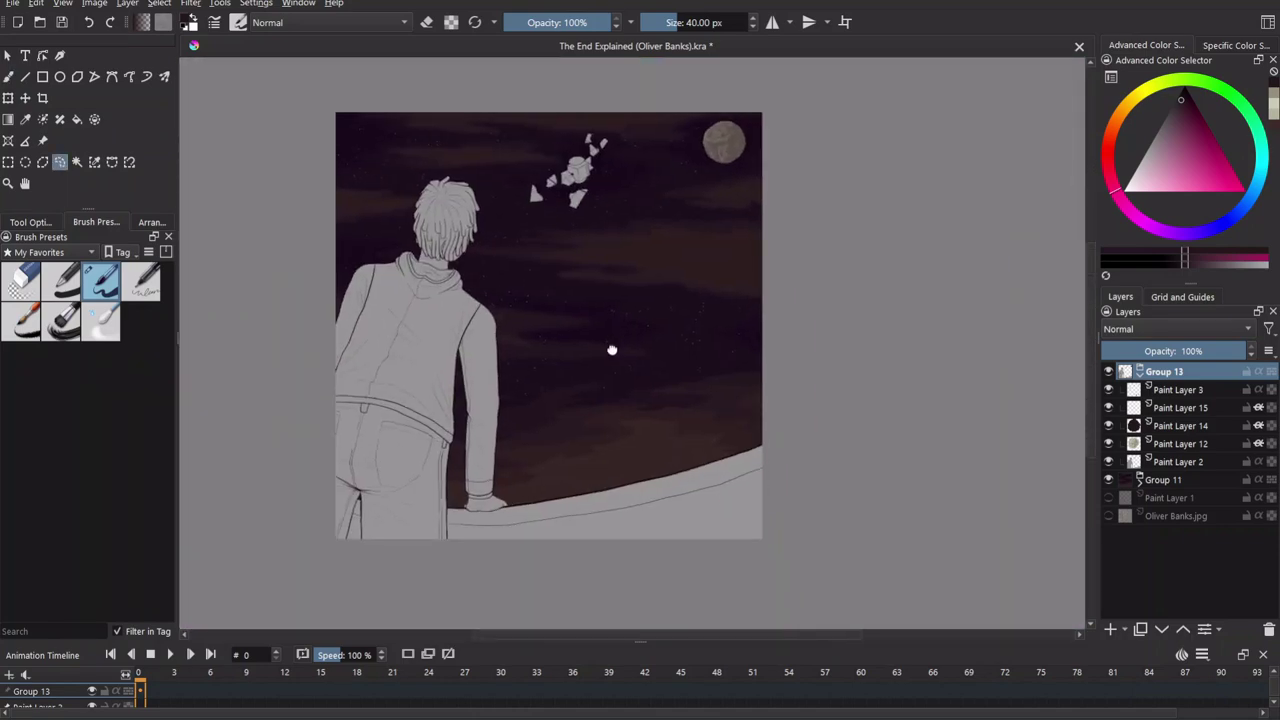
left_click_drag(630, 430, 667, 536)
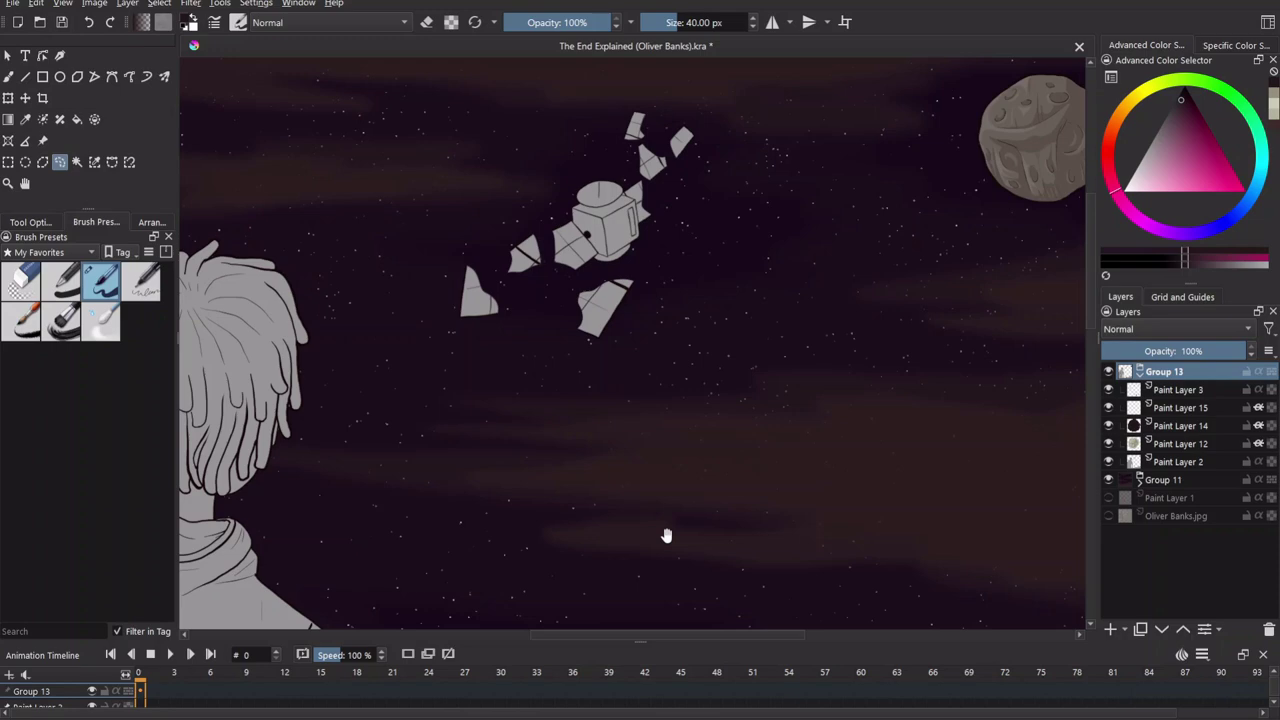
mouse_move(789, 420)
left_mouse_down()
mouse_move(825, 470)
mouse_move(654, 366)
mouse_move(868, 408)
mouse_move(749, 331)
mouse_move(562, 346)
left_mouse_up()
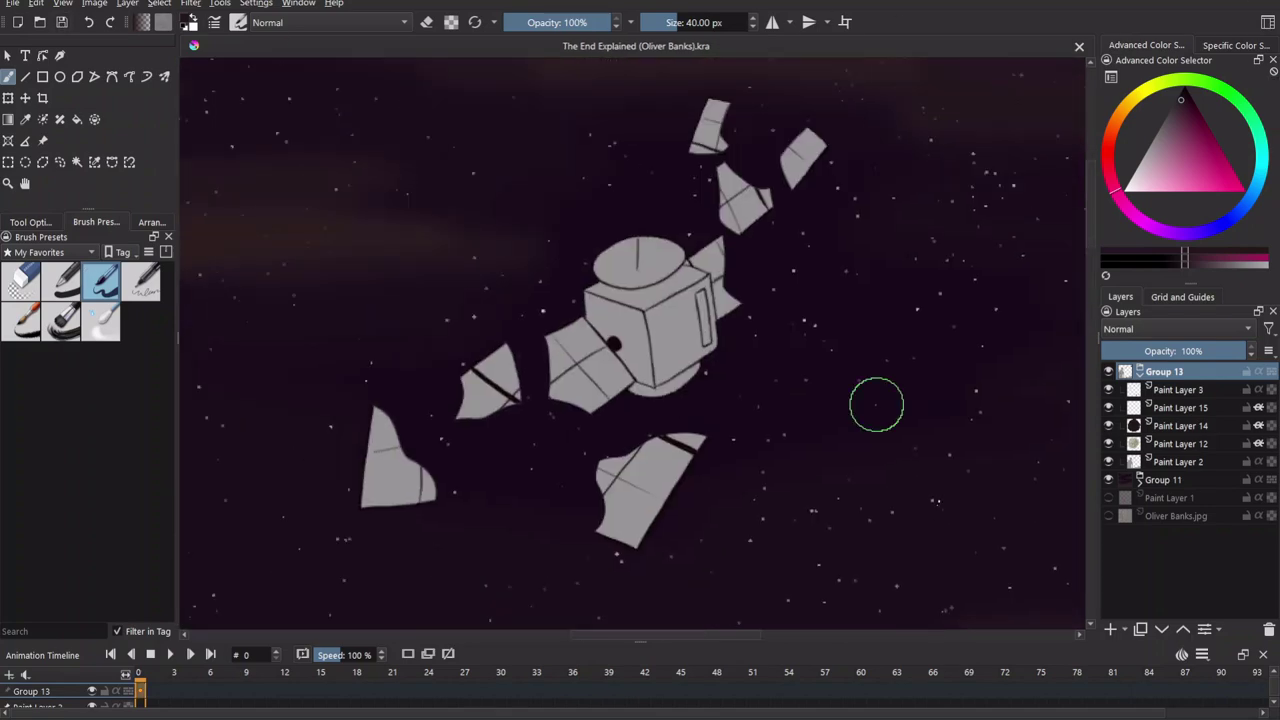
key("Page_Down")
key("Page_Down")
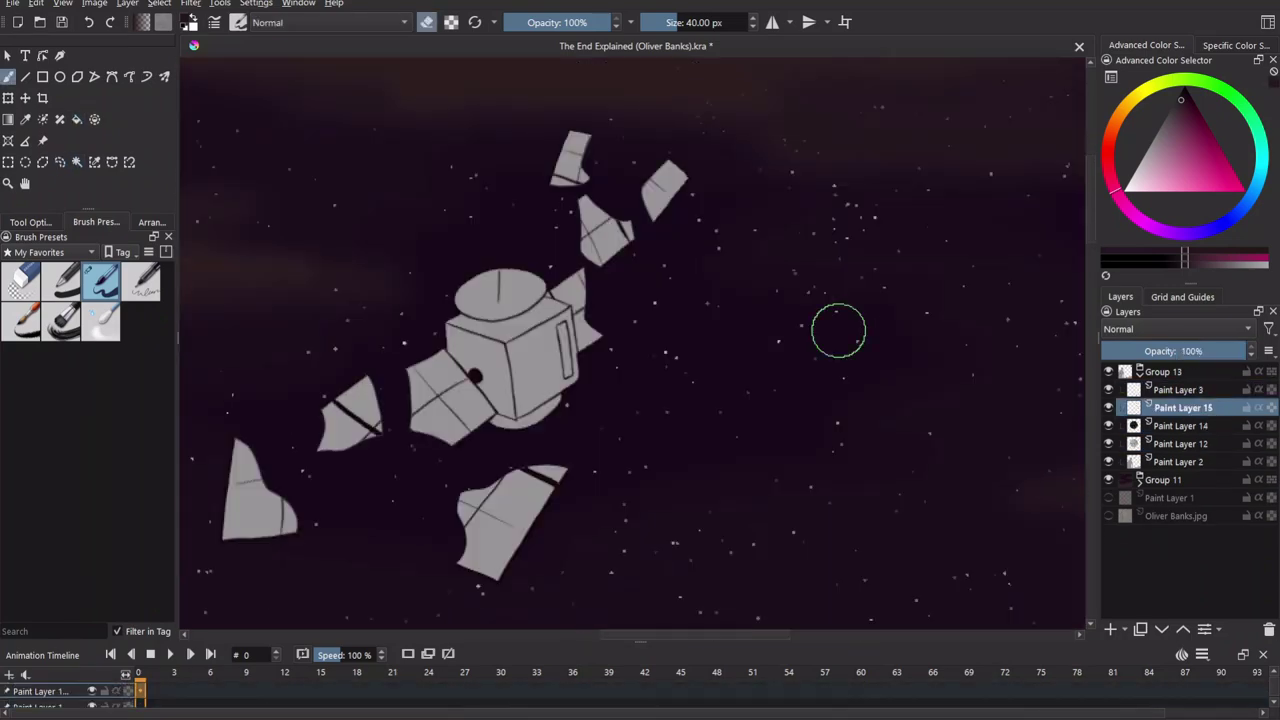
Outline a grey fragment in the dark sky colour and test a fill, then undo it.
key("b")
key("e")
scroll(651, 443, "up", 5)
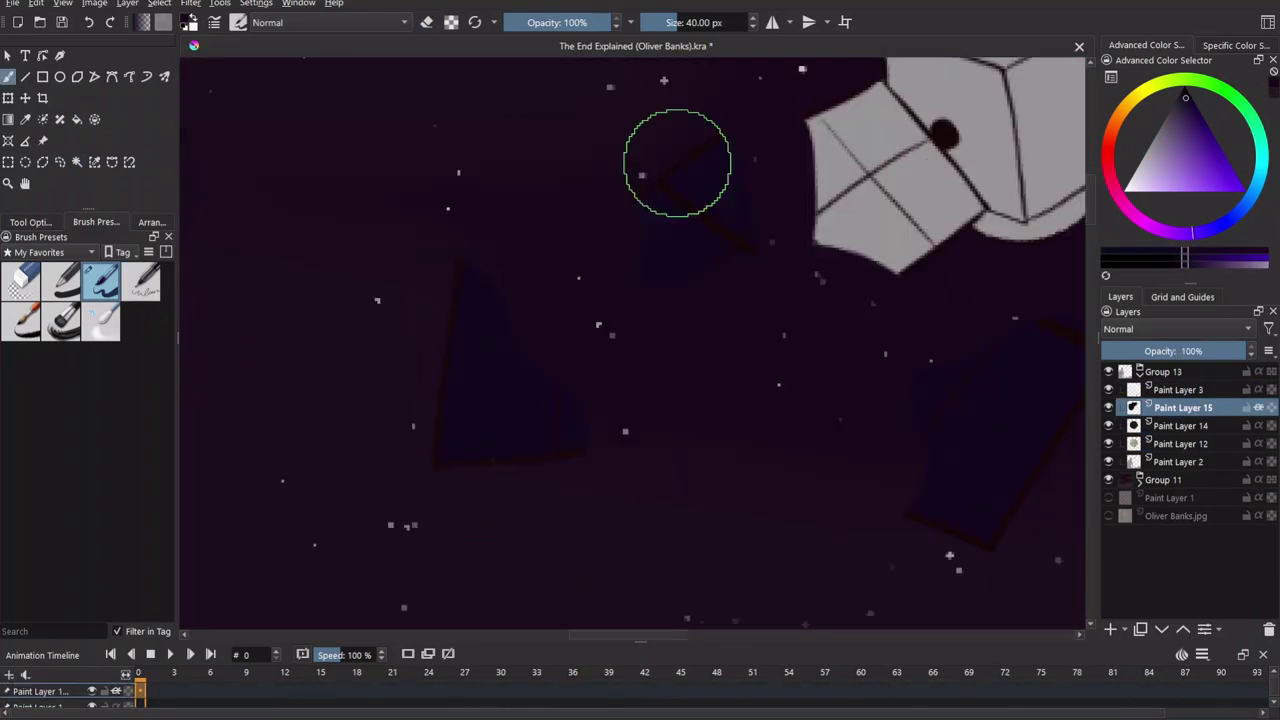
scroll(651, 502, "up", 5)
left_click_drag(606, 334, 706, 386)
key("f")
left_click(584, 430)
key("b")
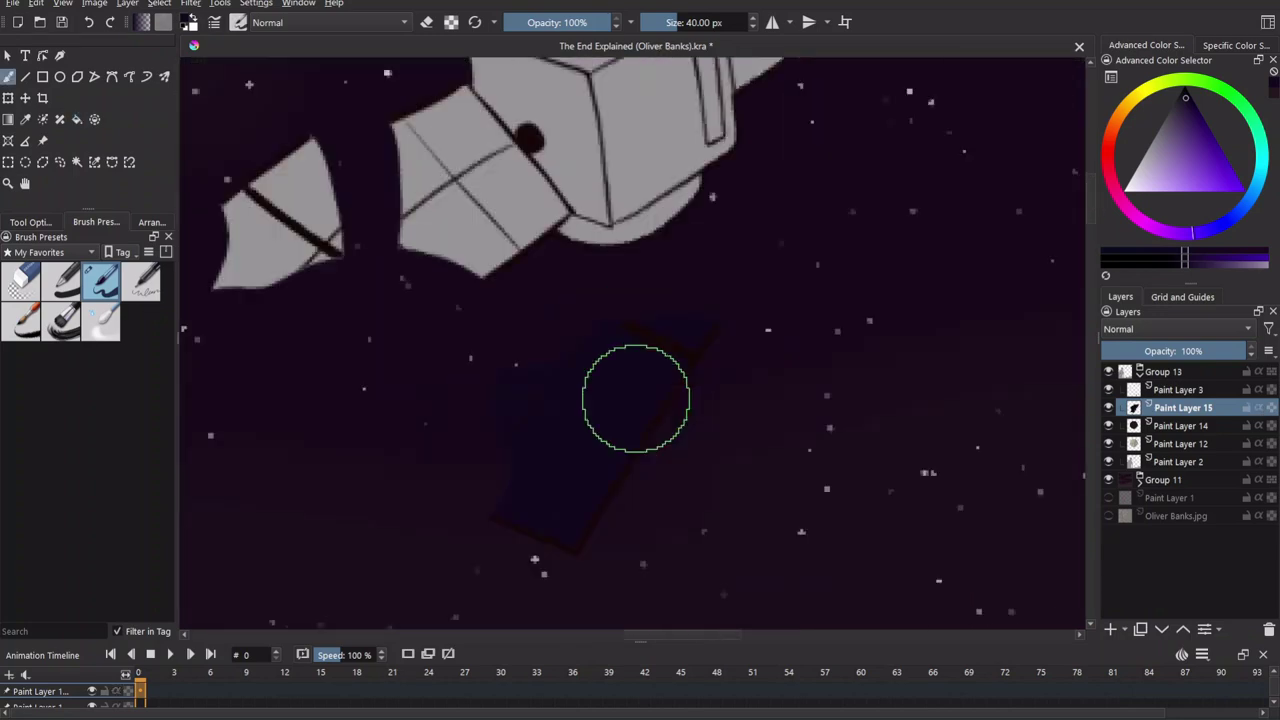
key("ctrl+z")
Paint dark along the fragment's bottom and left edges and retry the fill, undoing it again.
mouse_move(742, 459)
left_mouse_down()
mouse_move(451, 497)
mouse_move(466, 362)
left_mouse_up()
key("f")
left_click(537, 314)
key("b")
scroll(855, 415, "up", 2)
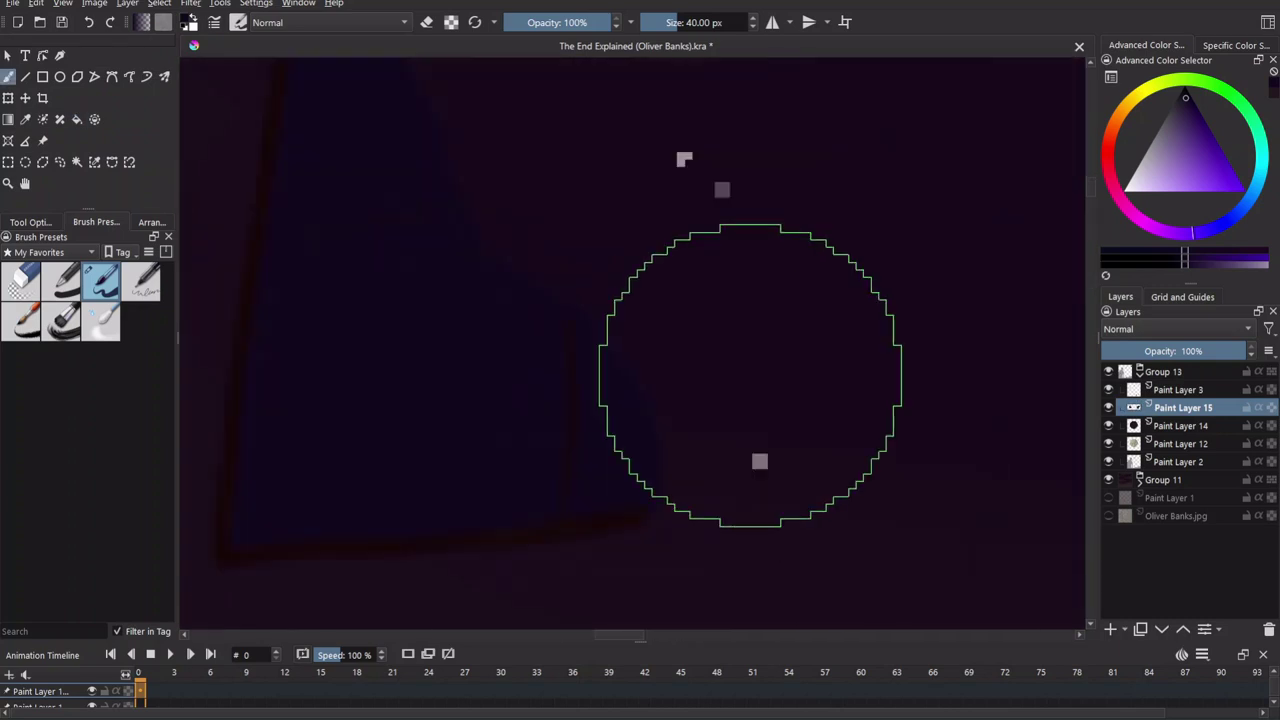
key("ctrl+z")
Darken the fragment's and the panel's edges, filling each grey area dark with Backspace.
left_click_drag(428, 455, 454, 338)
left_click_drag(536, 446, 700, 362)
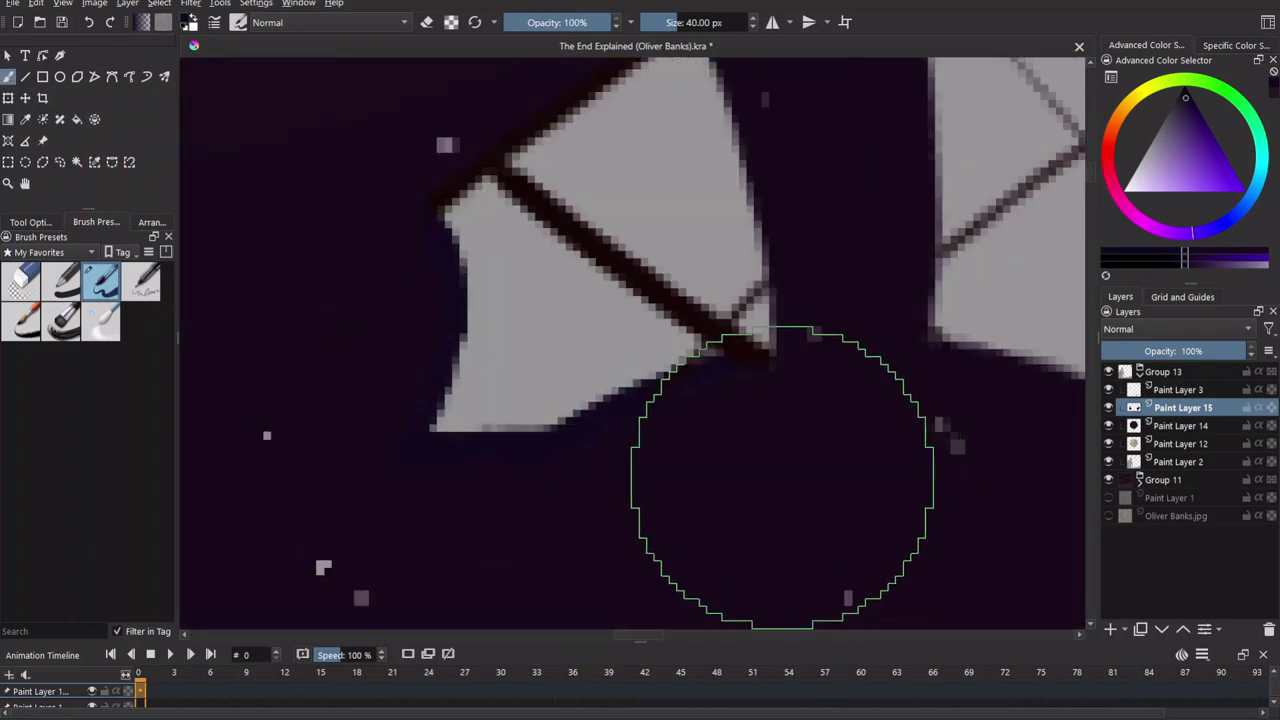
scroll(782, 477, "up", 1)
mouse_move(745, 440)
left_mouse_down()
mouse_move(735, 334)
mouse_move(677, 134)
left_mouse_up()
key("BackSpace")
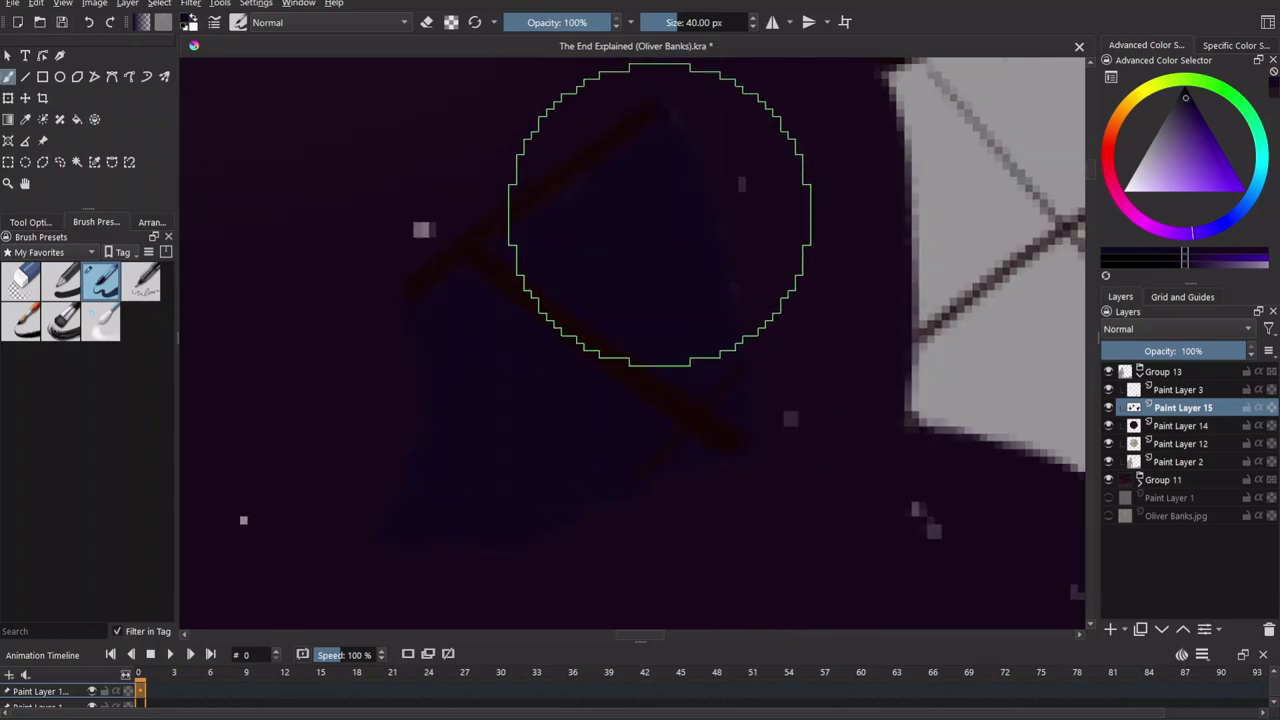
scroll(883, 560, "down", 5)
scroll(677, 420, "up", 5)
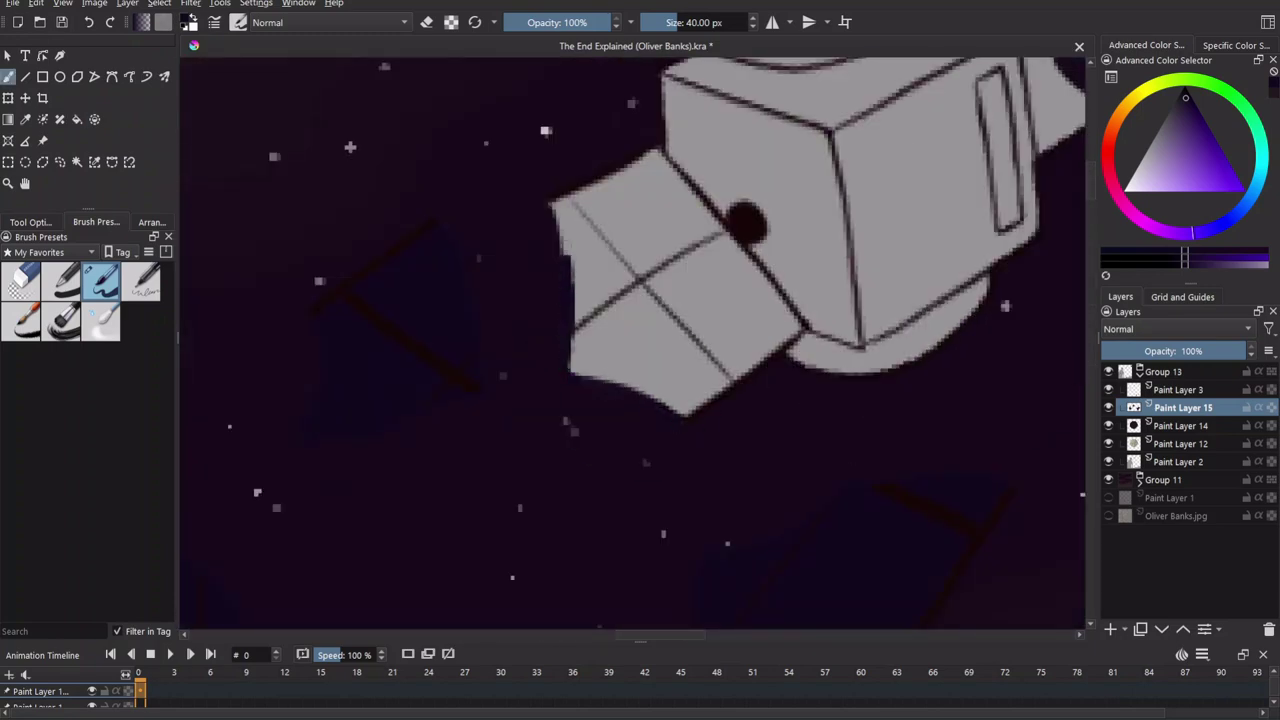
mouse_move(651, 155)
left_mouse_down()
mouse_move(742, 266)
mouse_move(780, 340)
left_mouse_up()
key("BackSpace")
Check Paint Layer 2, then return to working on Paint Layer 15.
scroll(523, 414, "up", 4)
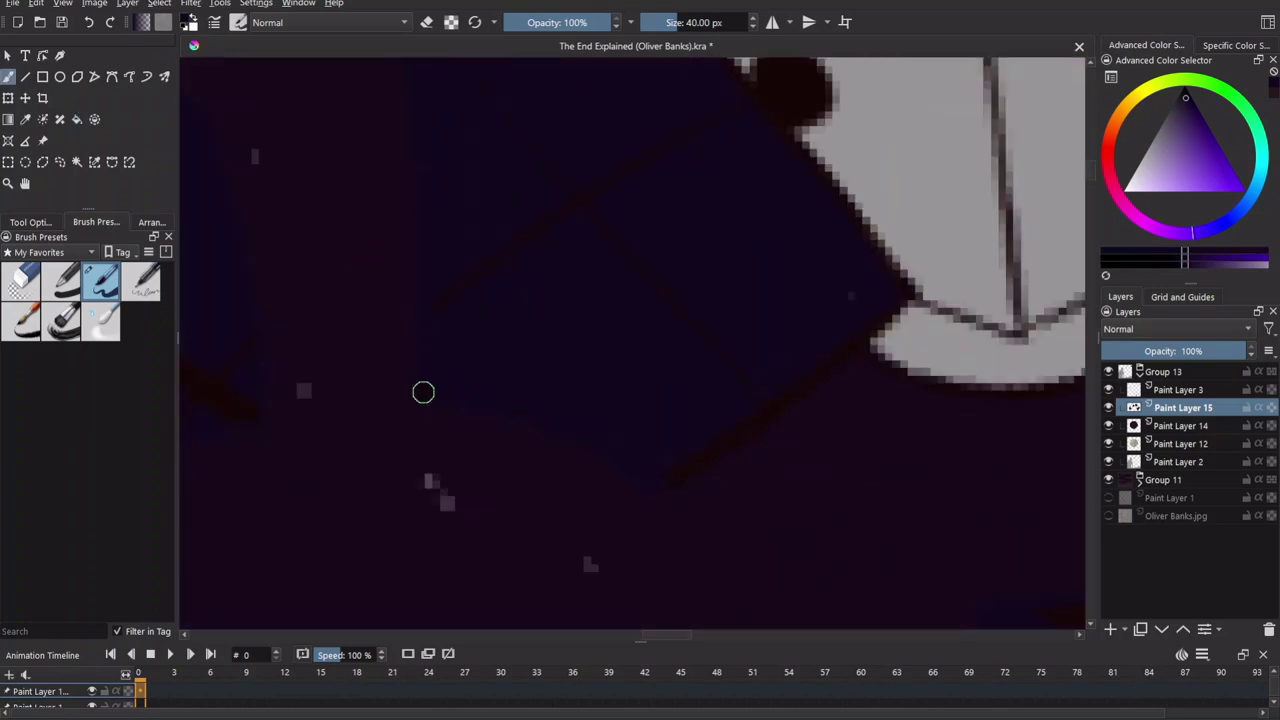
scroll(777, 440, "down", 4)
scroll(780, 360, "up", 4)
left_click(1180, 461)
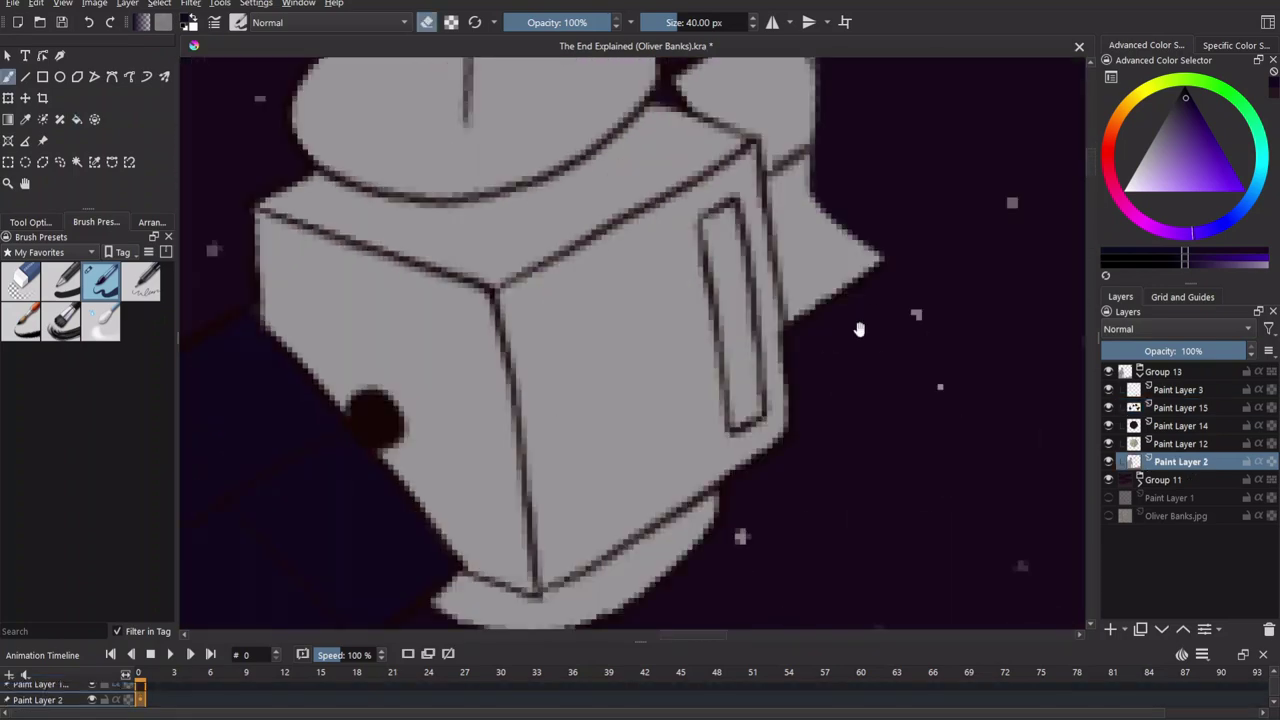
left_click(1180, 407)
Thicken the dark line along a fragment's edge and trace around the upper fragment's outline.
scroll(590, 155, "up", 5)
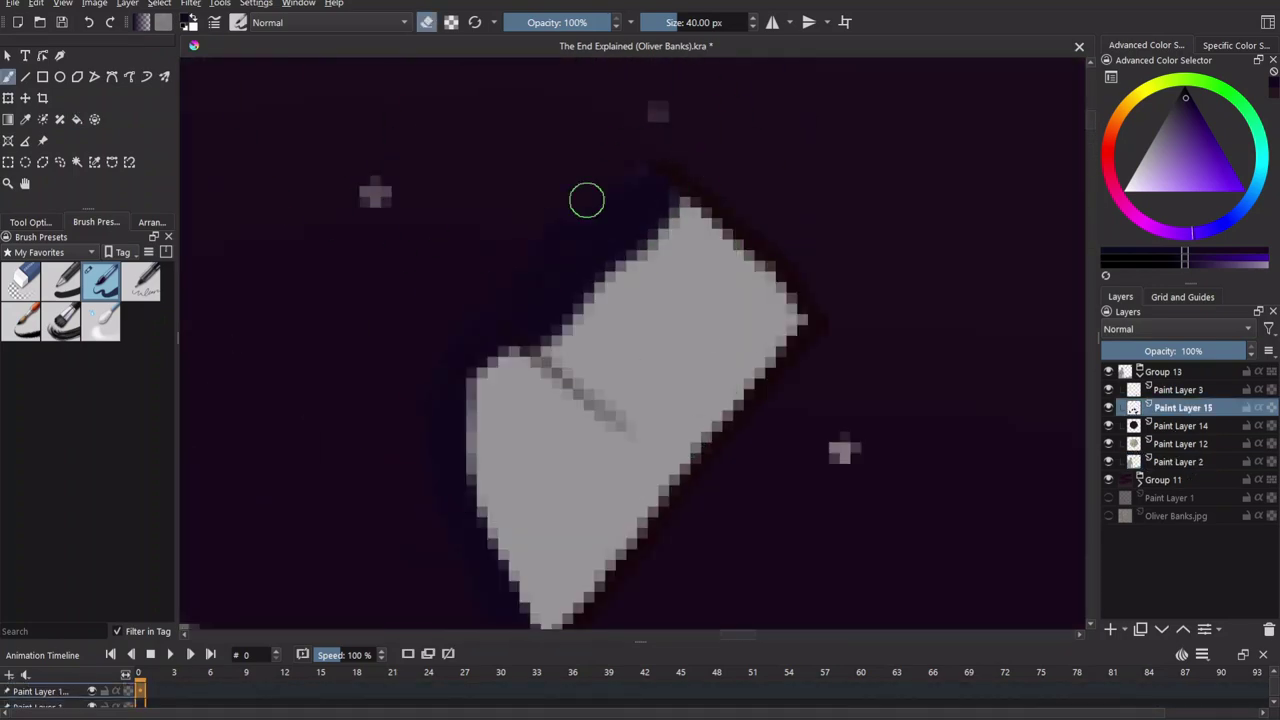
scroll(629, 423, "up", 4)
scroll(586, 486, "down", 6)
scroll(586, 486, "up", 5)
scroll(771, 340, "up", 3)
mouse_move(703, 251)
left_mouse_down()
mouse_move(638, 473)
mouse_move(678, 492)
left_mouse_up()
scroll(678, 492, "down", 3)
scroll(678, 492, "down", 6)
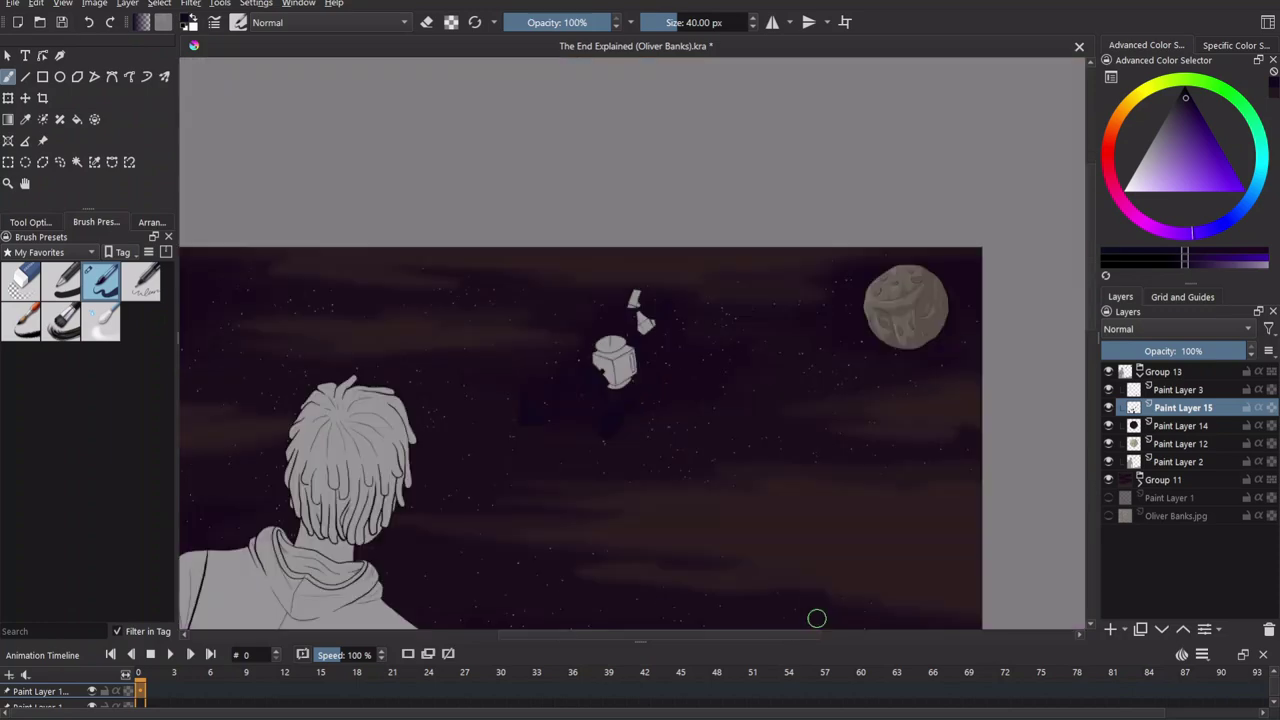
scroll(814, 614, "up", 5)
scroll(590, 520, "up", 1)
mouse_move(590, 520)
left_mouse_down()
mouse_move(500, 457)
mouse_move(500, 149)
mouse_move(737, 294)
mouse_move(609, 531)
mouse_move(643, 258)
left_mouse_up()
scroll(749, 609, "down", 4)
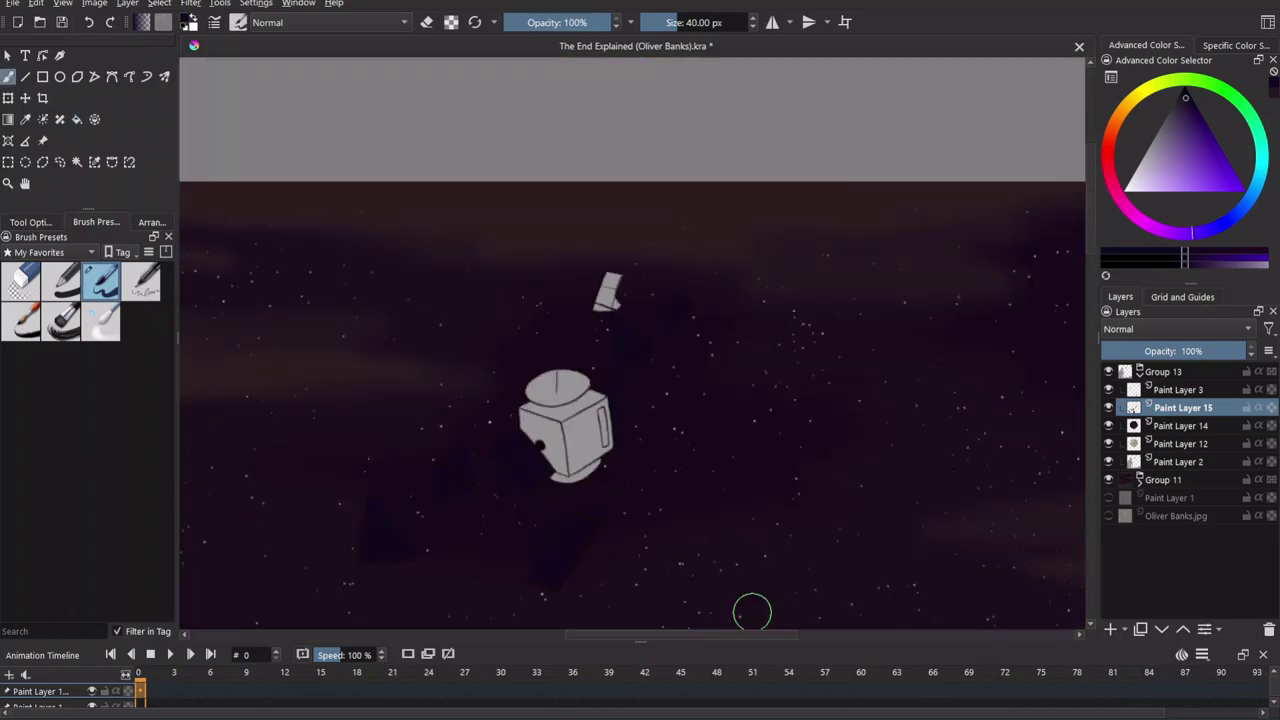
scroll(398, 462, "up", 6)
Paint over the upper grey fragment in the dark sky colour on Paint Layer 15.
mouse_move(554, 338)
left_mouse_down()
mouse_move(583, 200)
mouse_move(634, 514)
left_mouse_up()
scroll(757, 503, "down", 4)
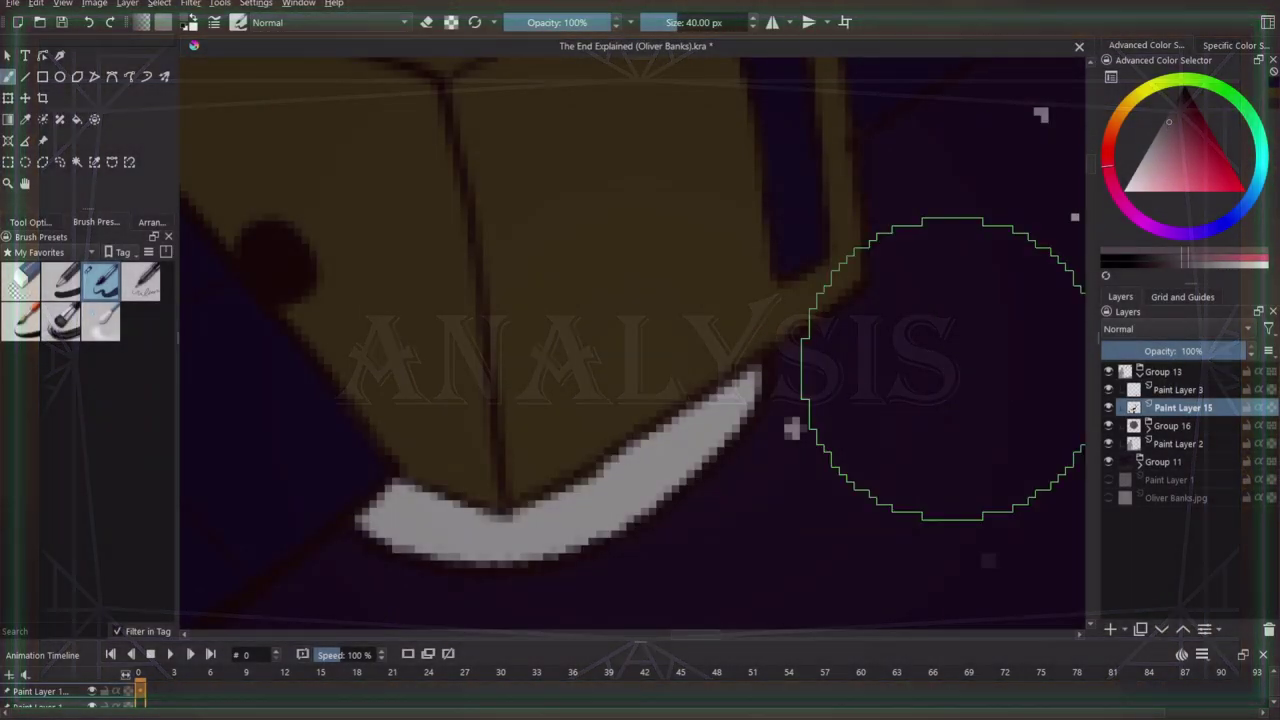
Repaint the satellite's white crescent and dish ellipse in greyish pink.
mouse_move(370, 515)
left_mouse_down()
mouse_move(583, 541)
mouse_move(716, 439)
mouse_move(450, 528)
mouse_move(600, 530)
left_mouse_up()
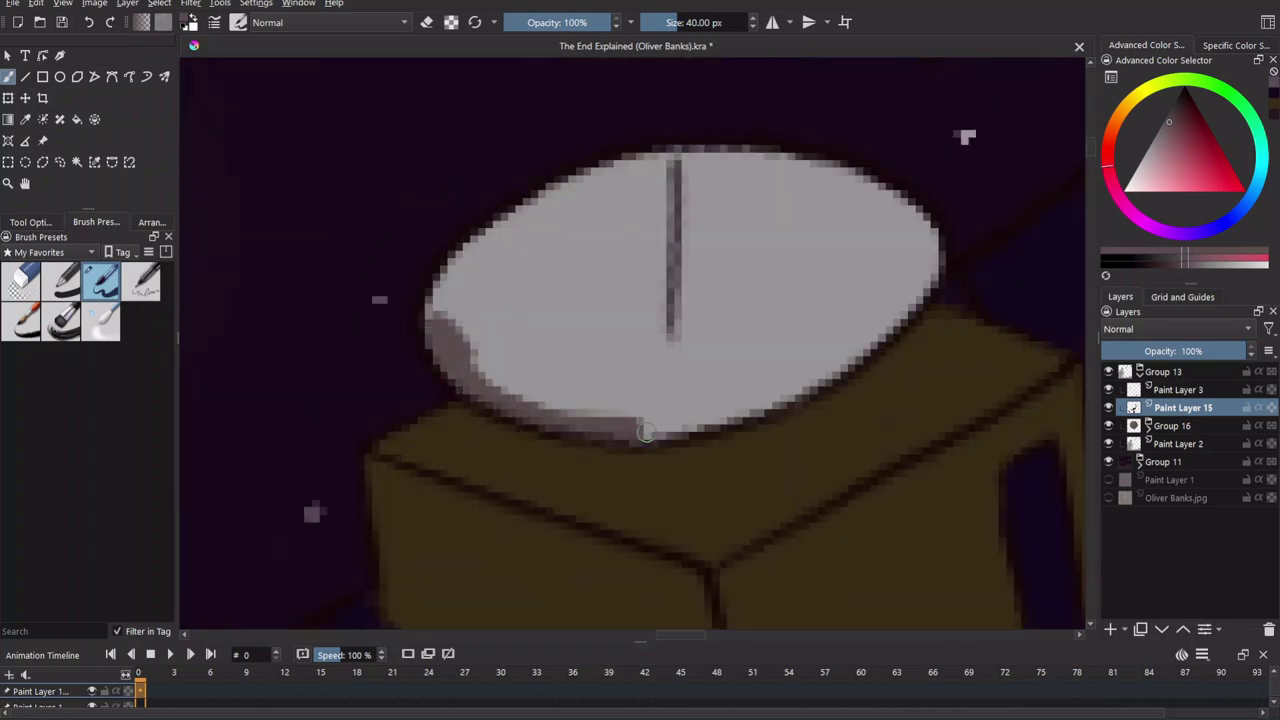
mouse_move(520, 340)
left_mouse_down()
mouse_move(770, 380)
mouse_move(820, 190)
mouse_move(490, 210)
mouse_move(465, 66)
mouse_move(508, 145)
left_mouse_up()
key("minus")
key("minus")
Add a clipped shading layer in a new group and shade the box's right face darker.
key("ctrl+shift+g")
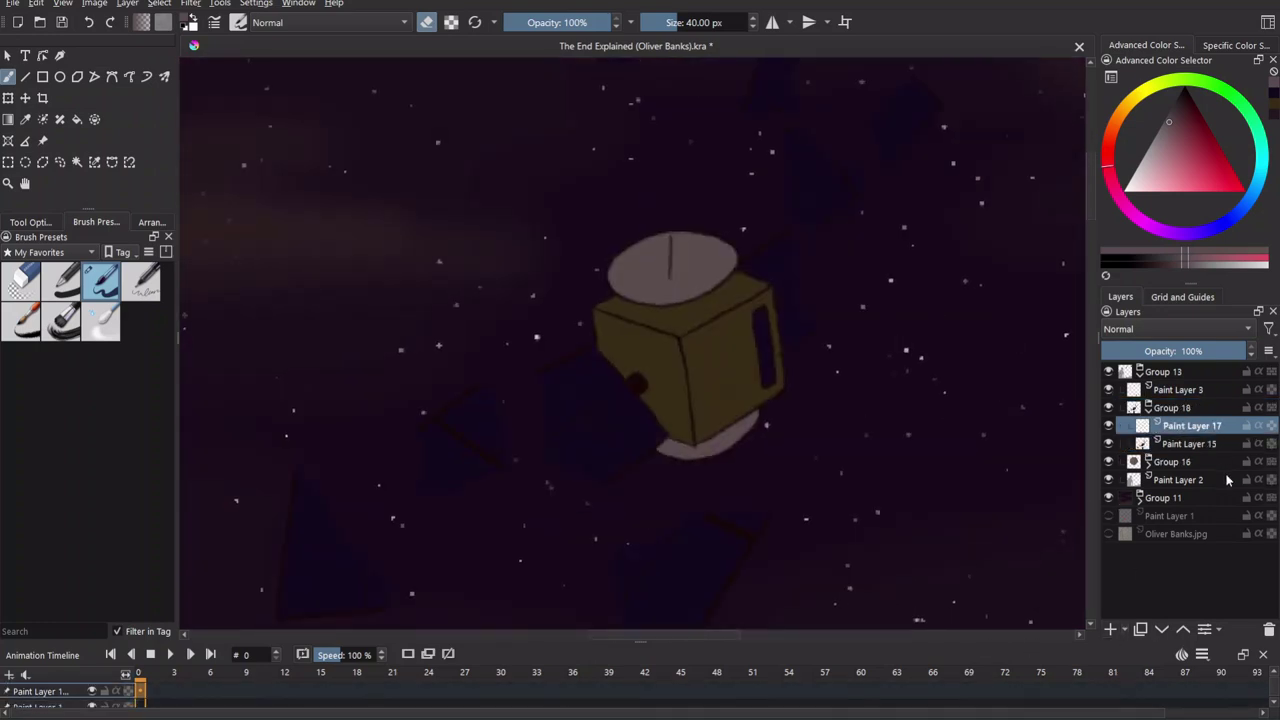
key("plus")
key("plus")
key("plus")
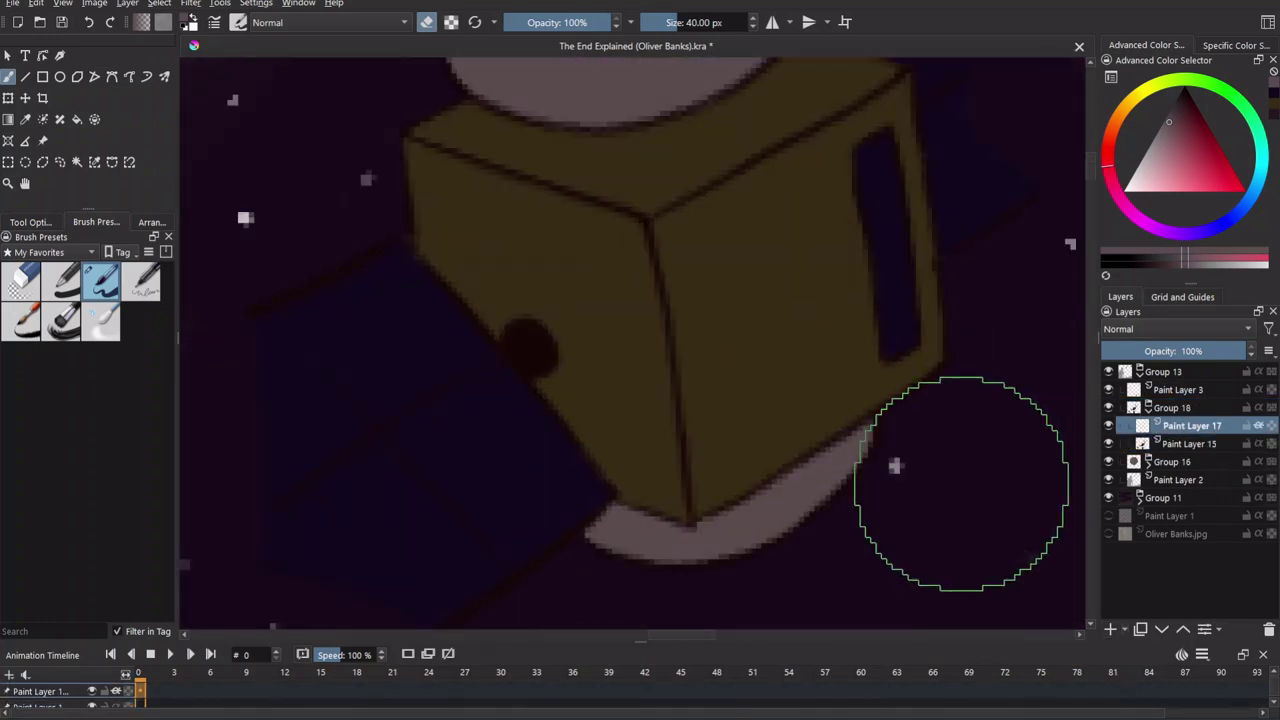
key("e")
mouse_move(721, 196)
left_mouse_down()
mouse_move(854, 409)
mouse_move(737, 471)
left_mouse_up()
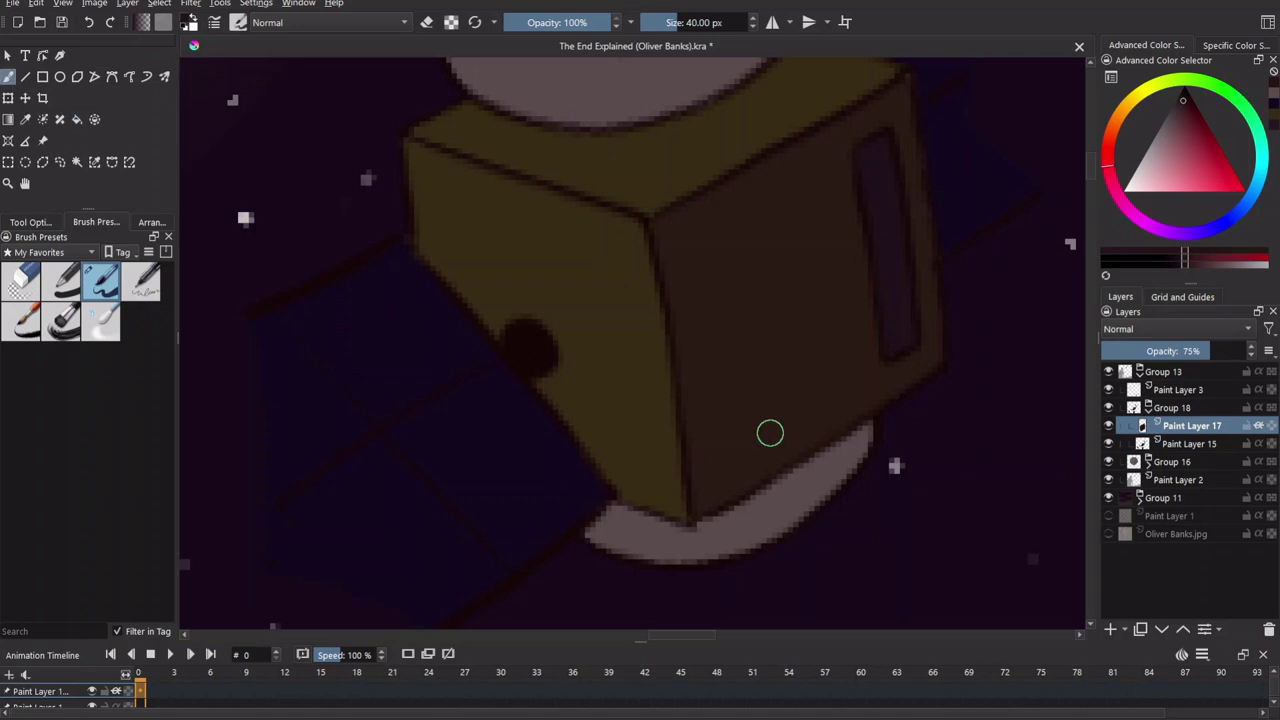
scroll(737, 471, "up", 2)
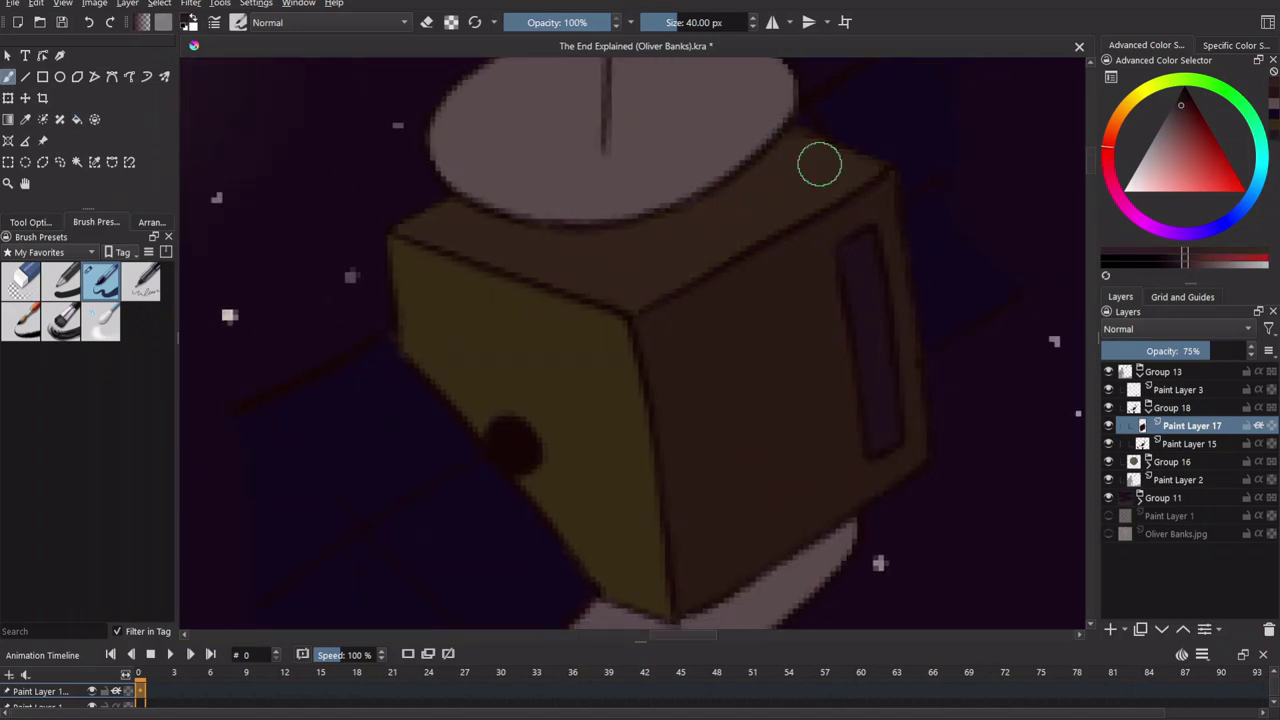
key("minus")
key("minus")
key("minus")
key("minus")
key("plus")
key("plus")
key("plus")
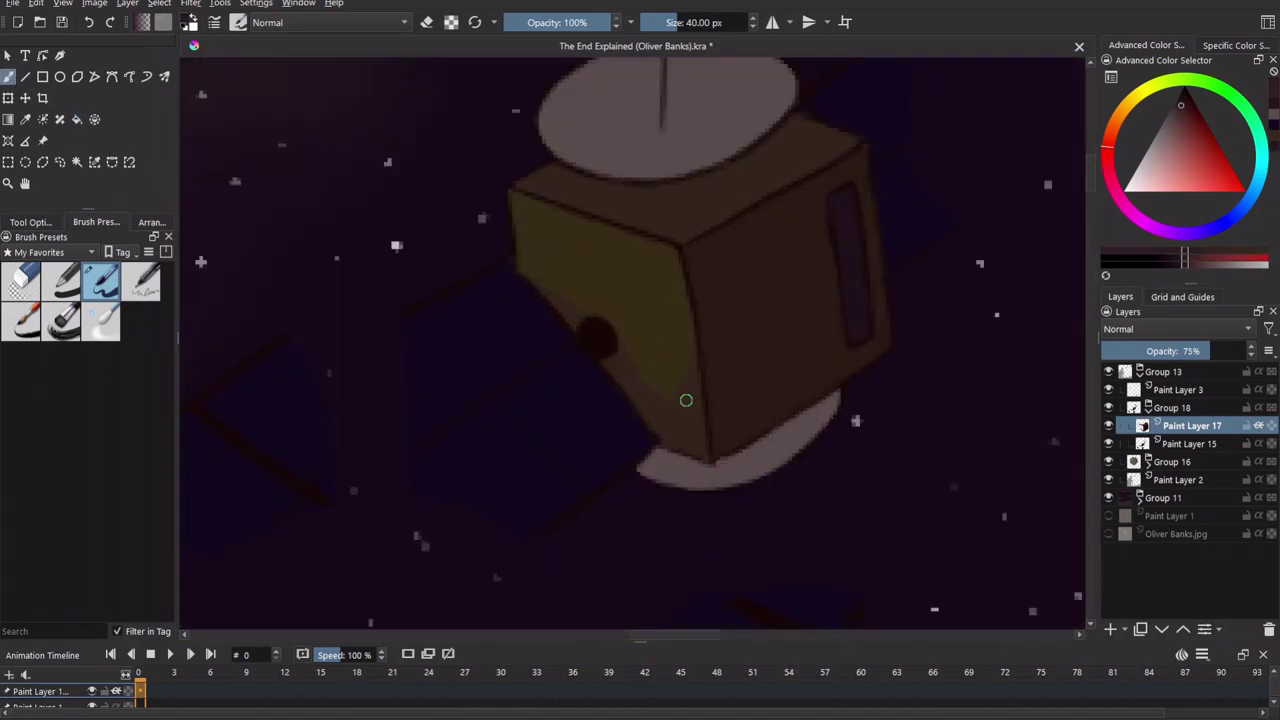
Try a dark ring on the satellite dish, undo it, and sample the dish colour.
scroll(663, 533, "up", 1)
scroll(571, 260, "right", 3)
left_click_drag(500, 160, 580, 206)
key("ctrl+z")
left_click_drag(503, 150, 502, 155)
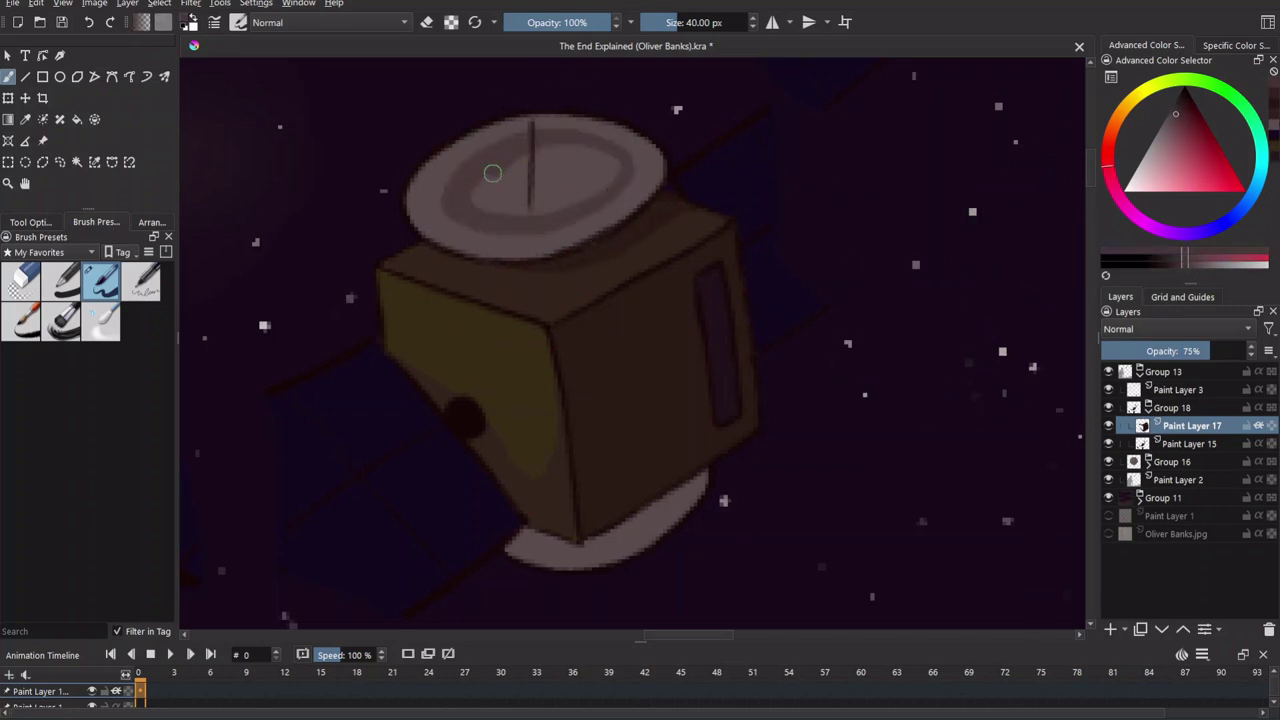
key("ctrl+z")
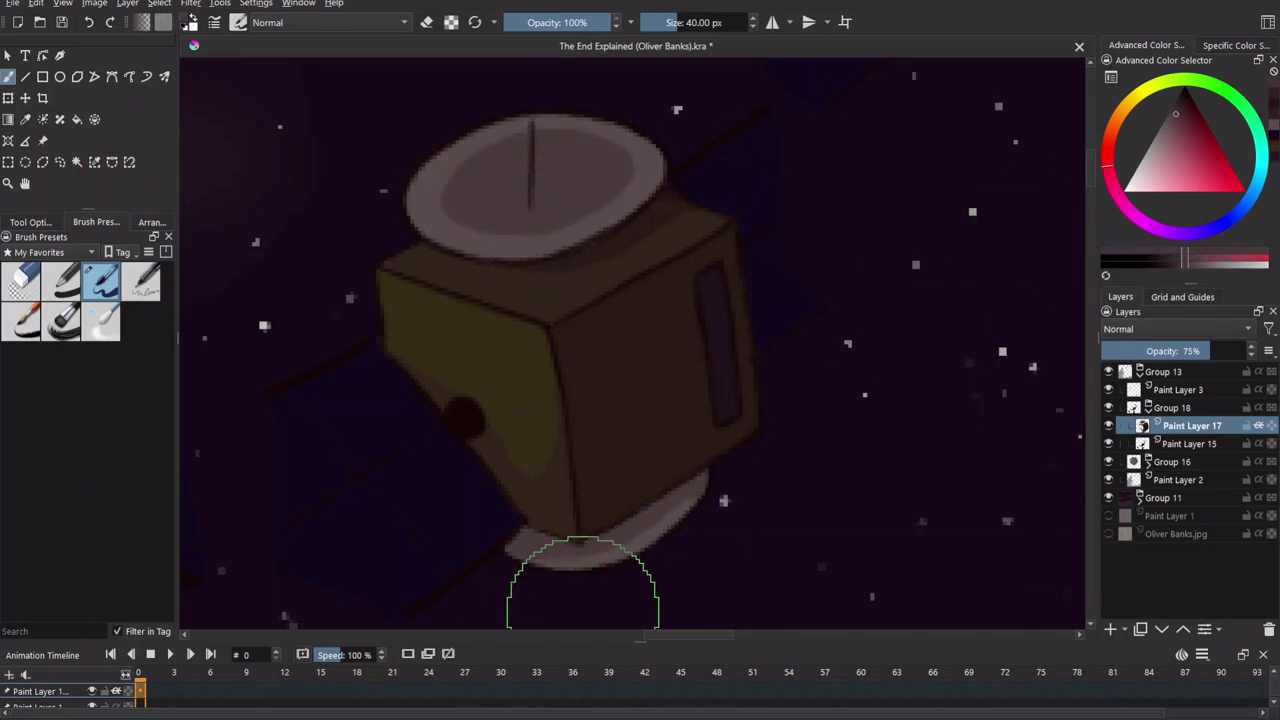
left_click(539, 170, "ctrl")
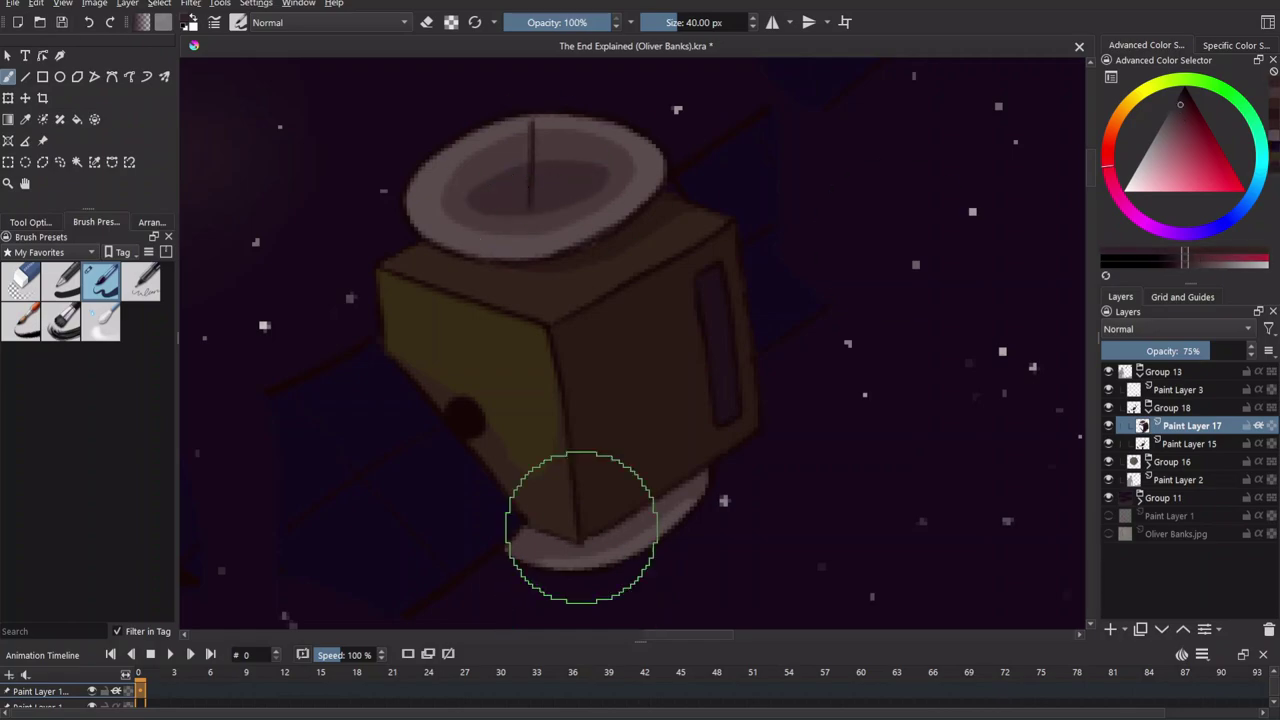
scroll(514, 423, "up", 1)
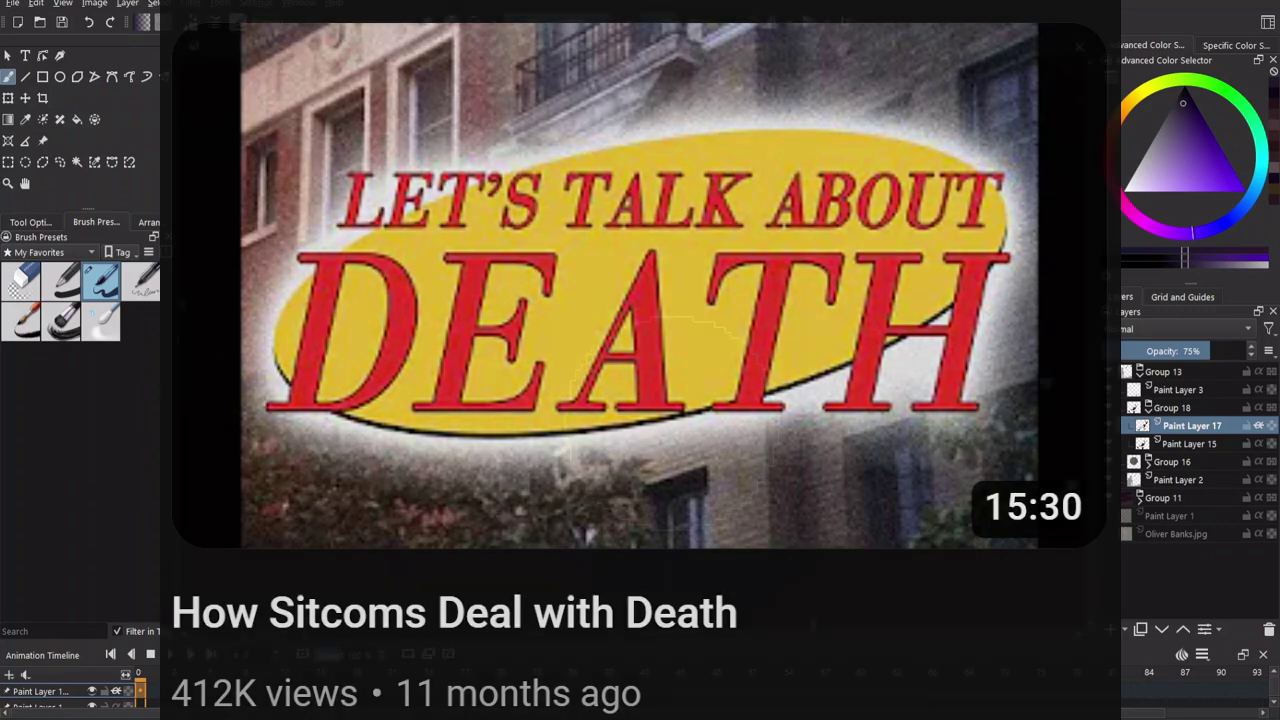
scroll(612, 364, "up", 5)
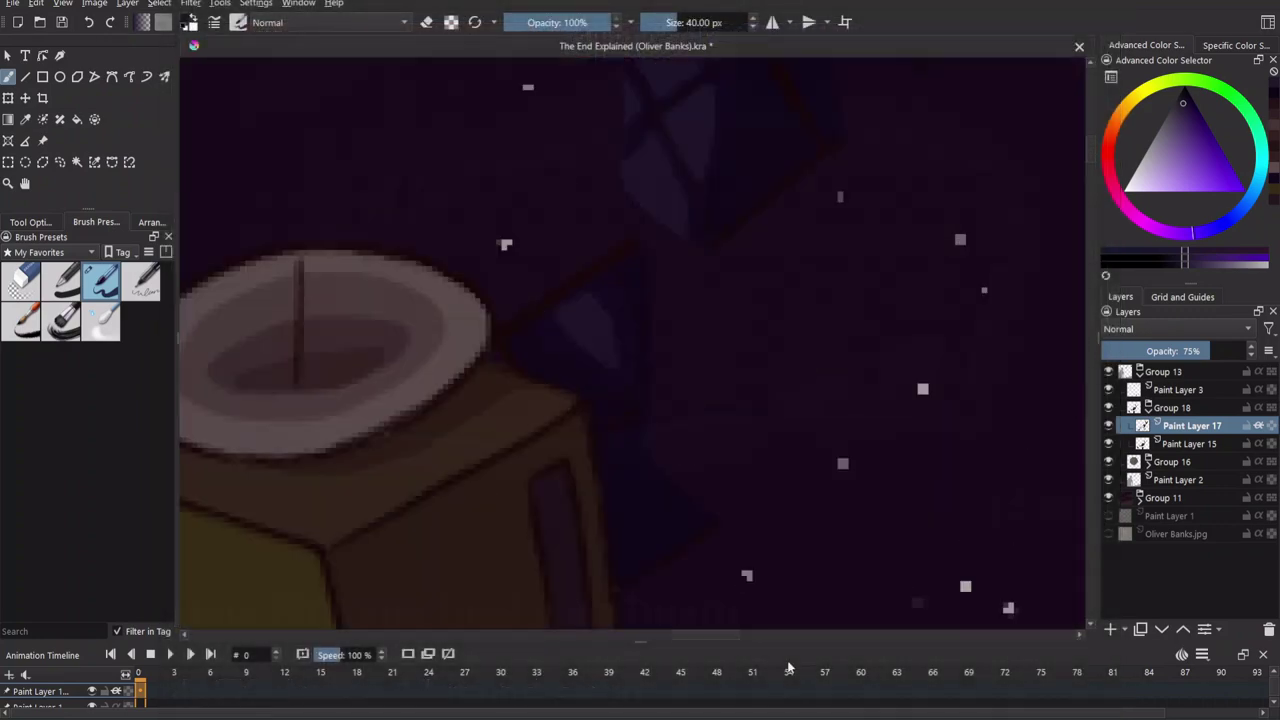
Add faint bluish highlight strokes to the solar panel cells and center the left panel.
mouse_move(502, 217)
left_mouse_down()
mouse_move(521, 243)
mouse_move(537, 352)
left_mouse_up()
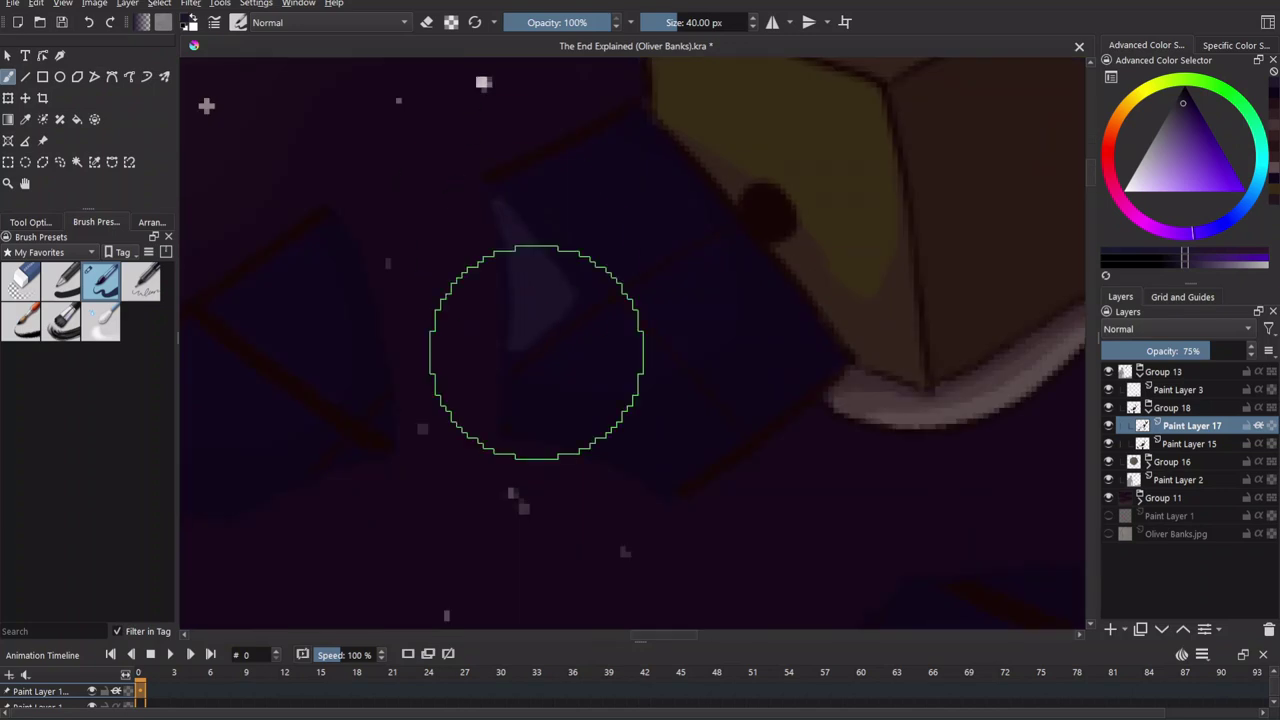
left_click_drag(606, 369, 675, 301)
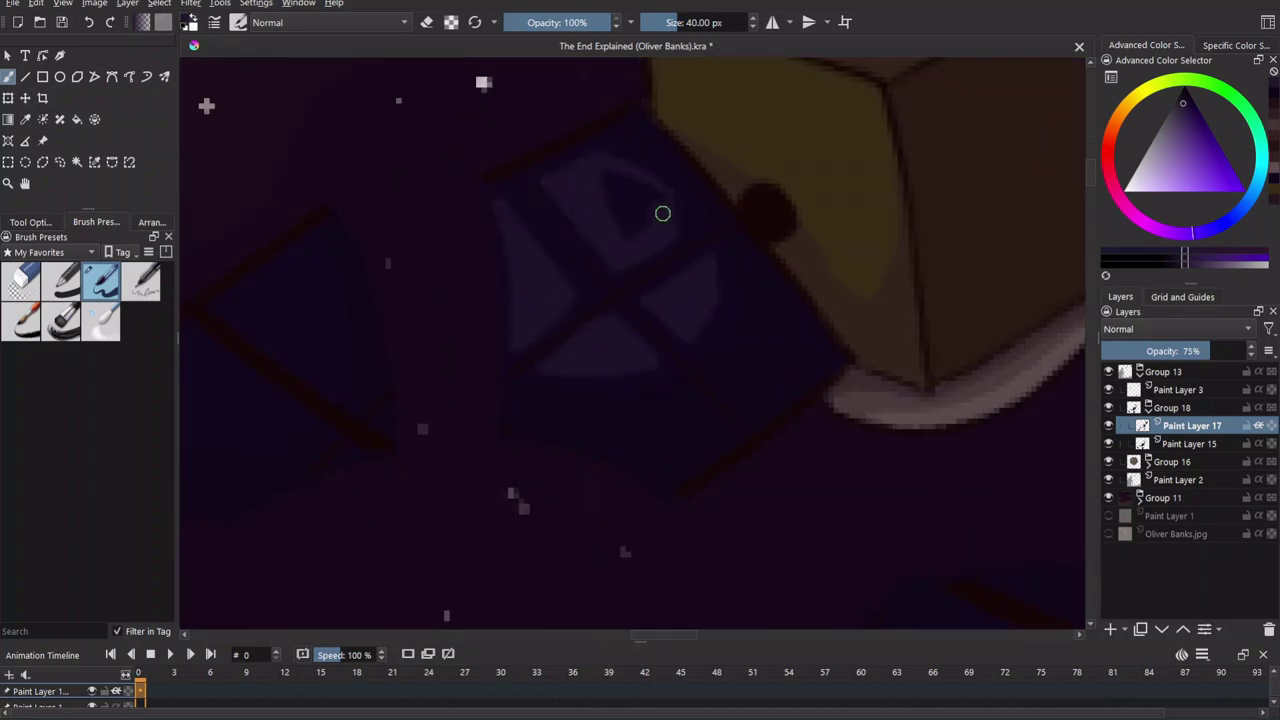
left_click_drag(205, 393, 560, 378)
scroll(690, 272, "down", 5)
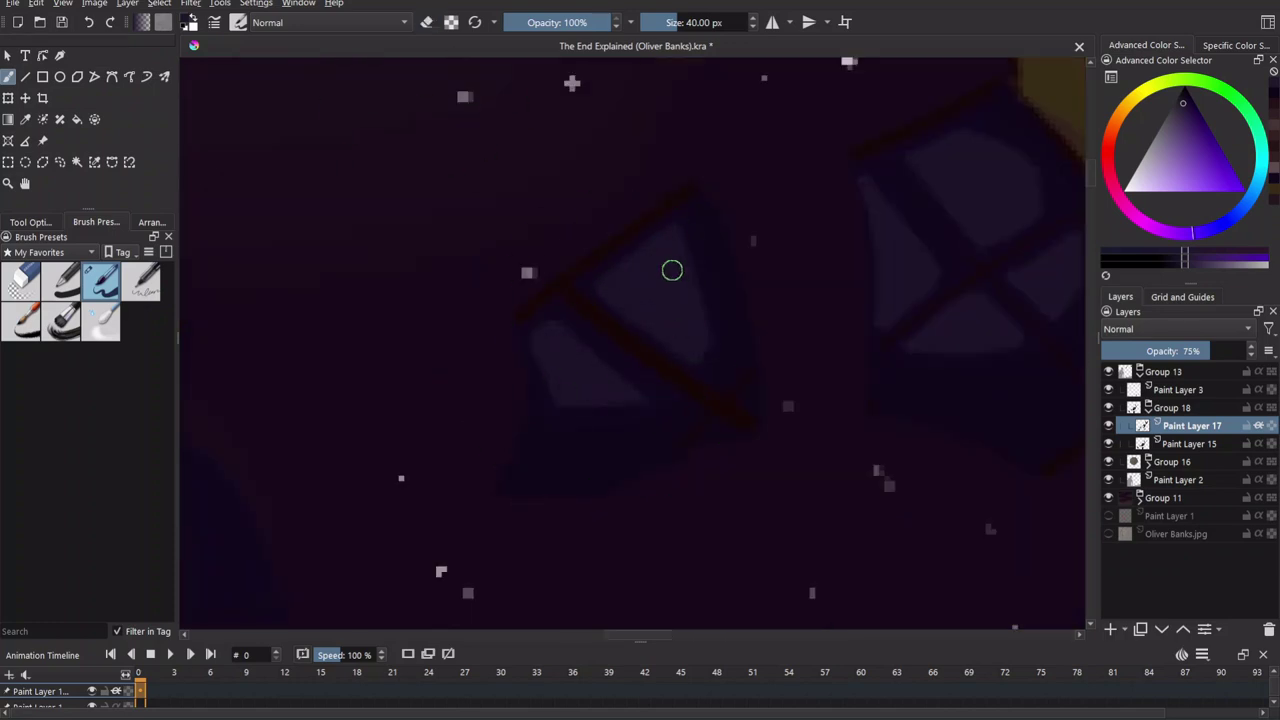
scroll(634, 400, "up", 6)
Shade the box's lower yellow face dark brown and set the shading layer to 75% opacity.
left_click(677, 241, "ctrl")
left_click_drag(677, 241, 707, 295)
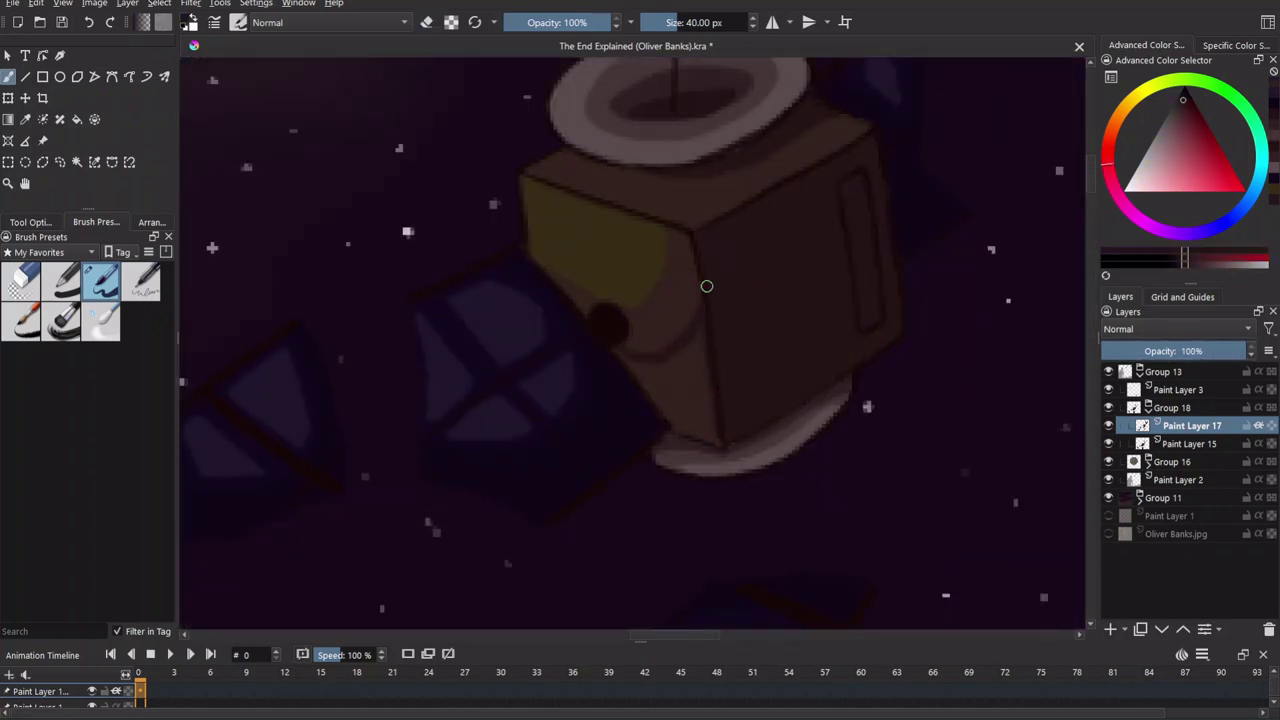
left_click(1213, 351)
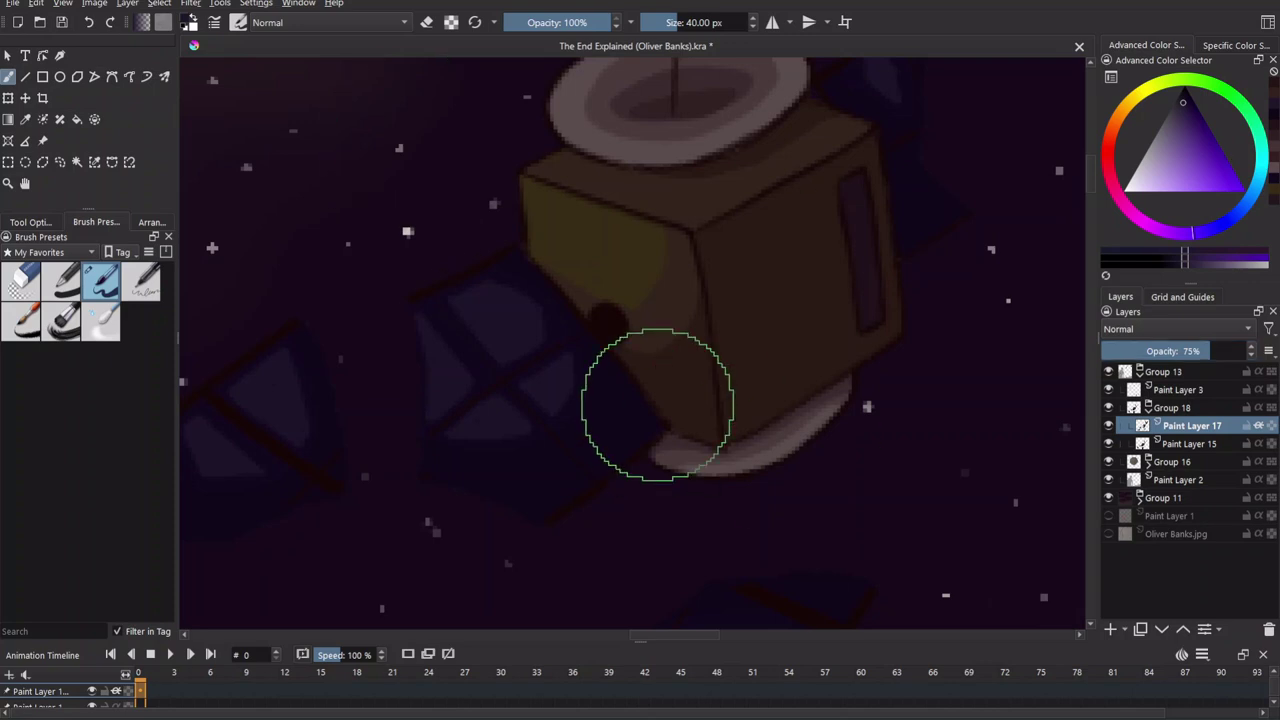
scroll(600, 350, "down", 5)
scroll(499, 247, "up", 2)
key("e")
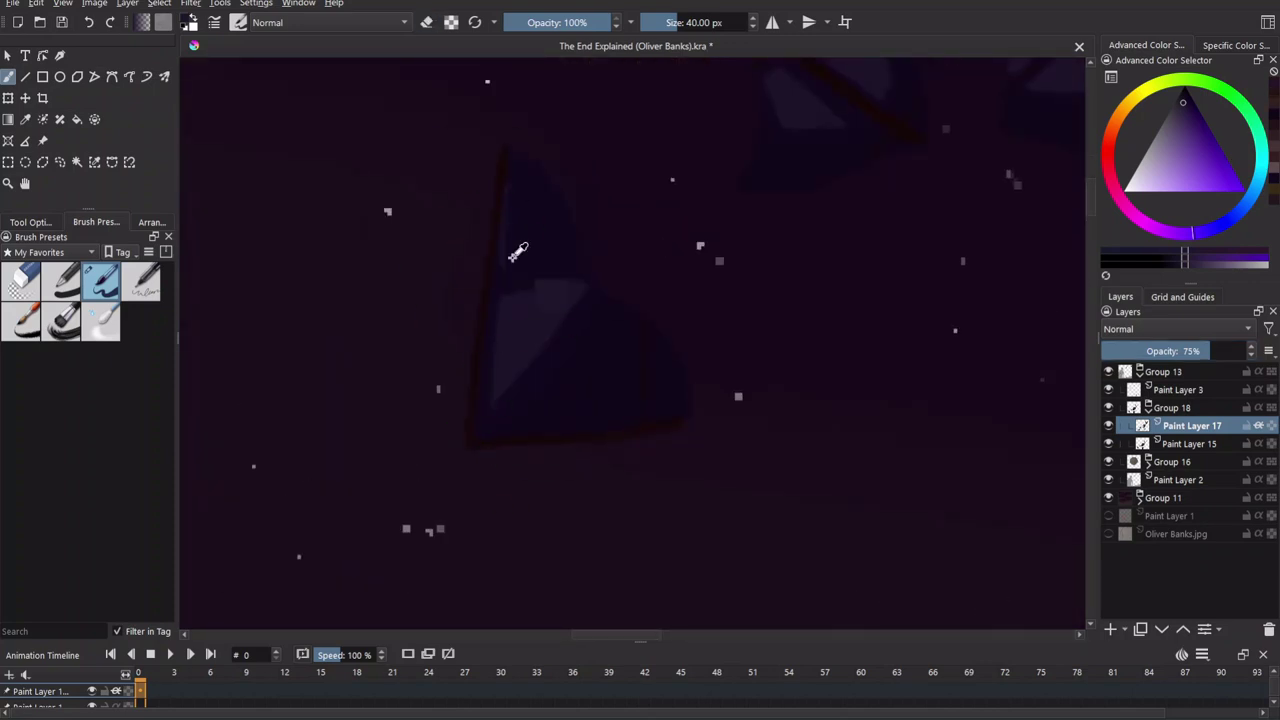
scroll(532, 239, "down", 3)
scroll(789, 506, "up", 3)
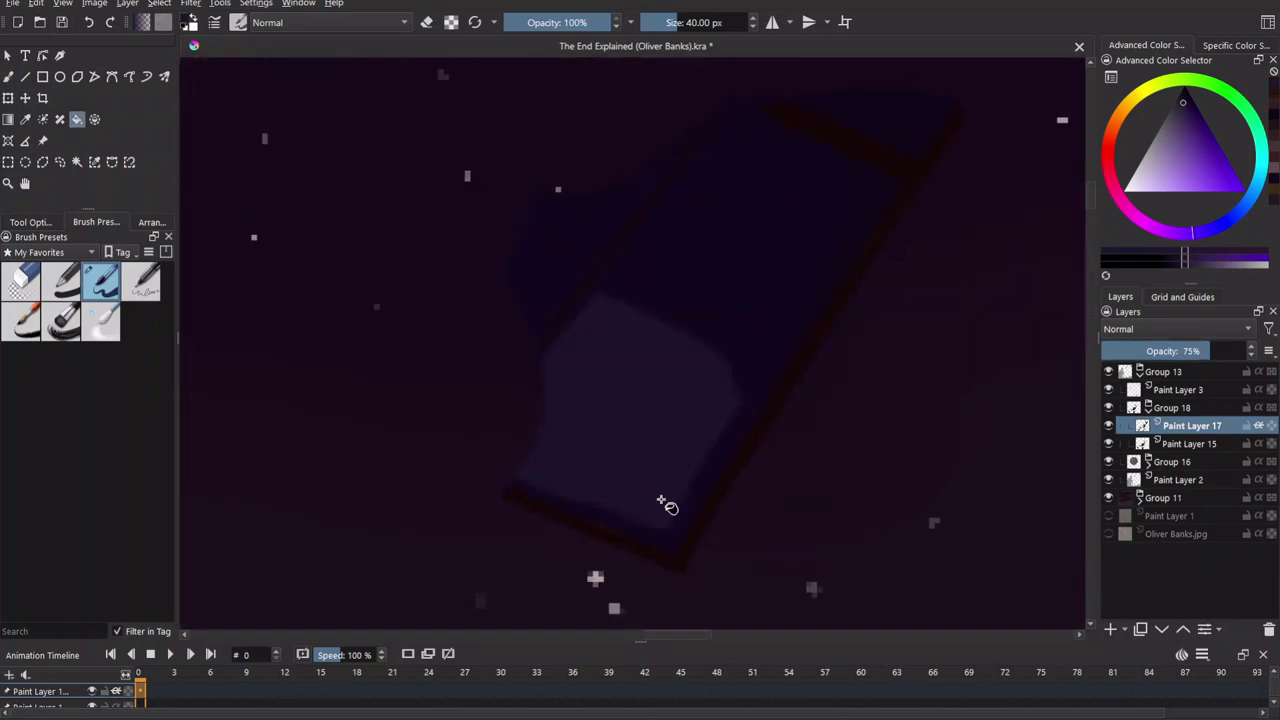
scroll(546, 371, "up", 2)
scroll(519, 387, "down", 6)
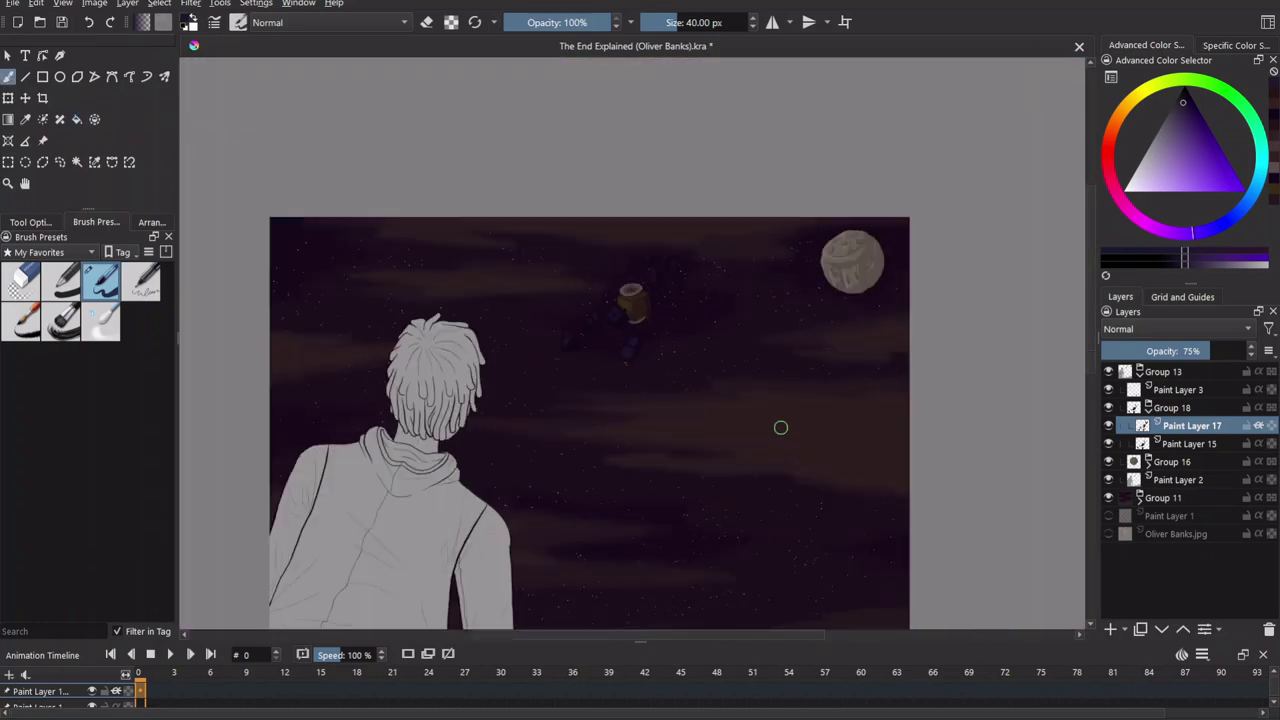
Select the floating-box group, merge it, and make Paint Layer 2 active.
scroll(633, 335, "up", 4)
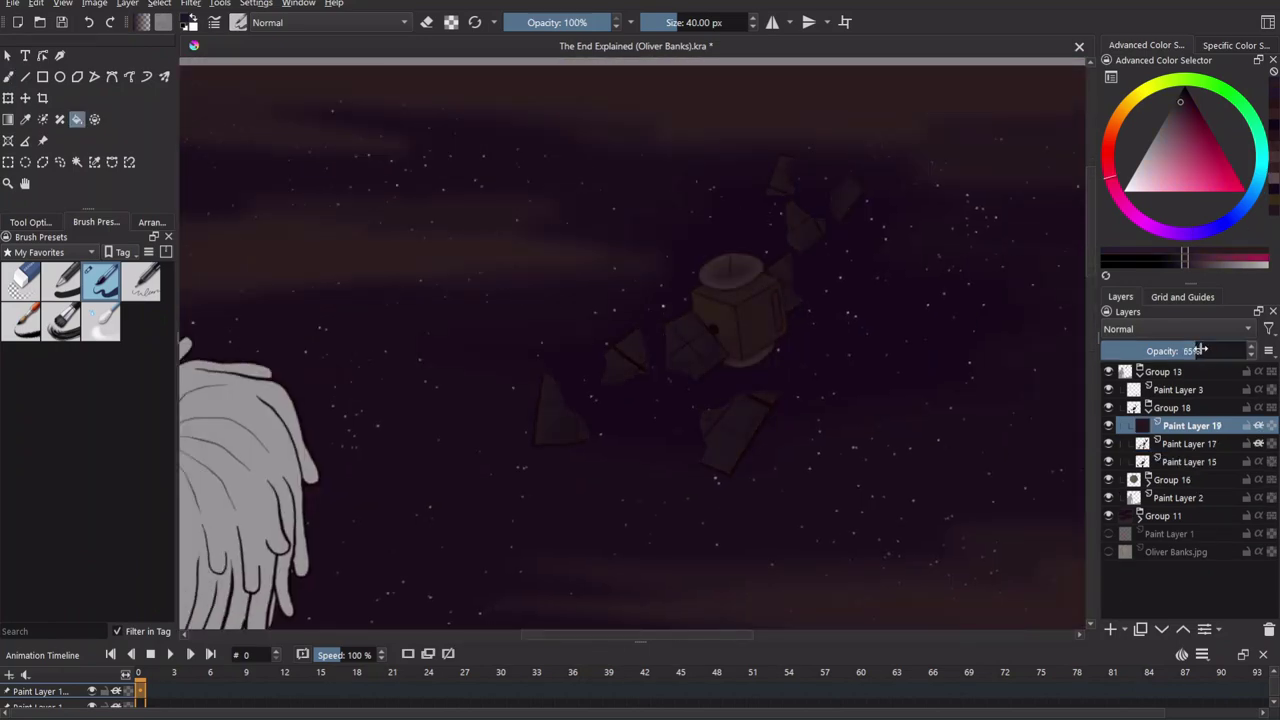
scroll(845, 327, "down", 4)
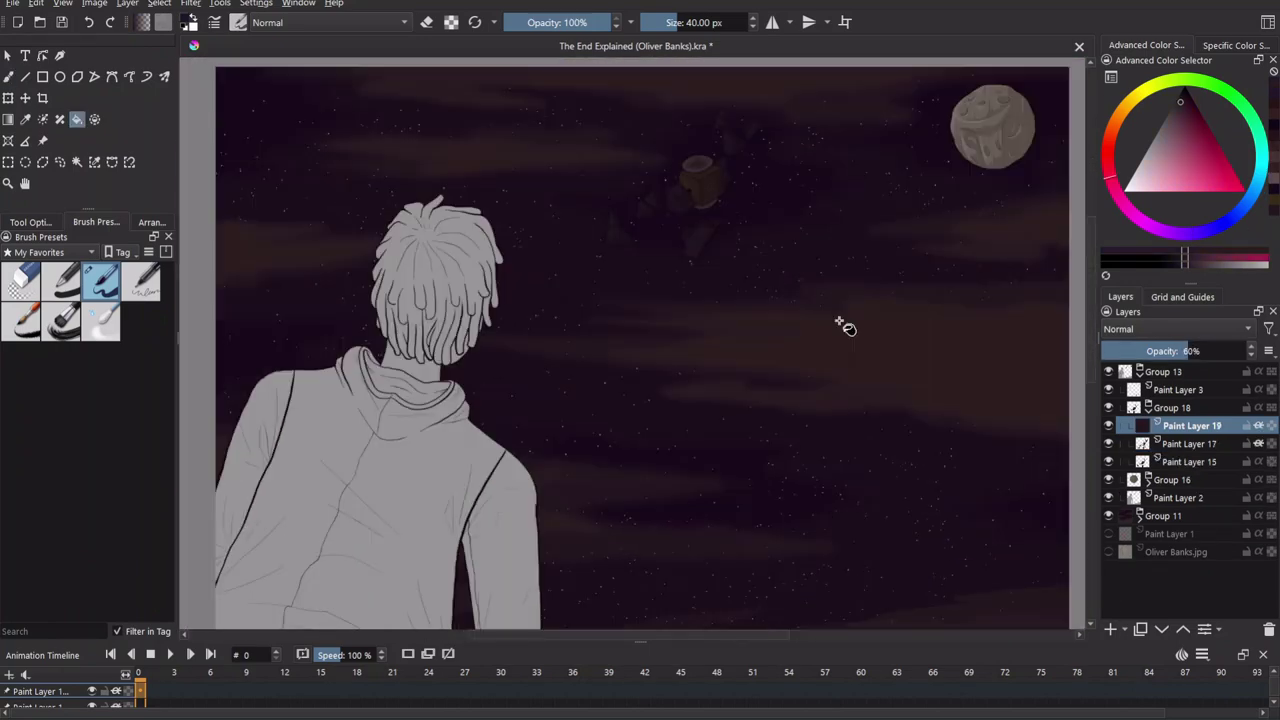
left_click(1172, 407)
key("ctrl+e")
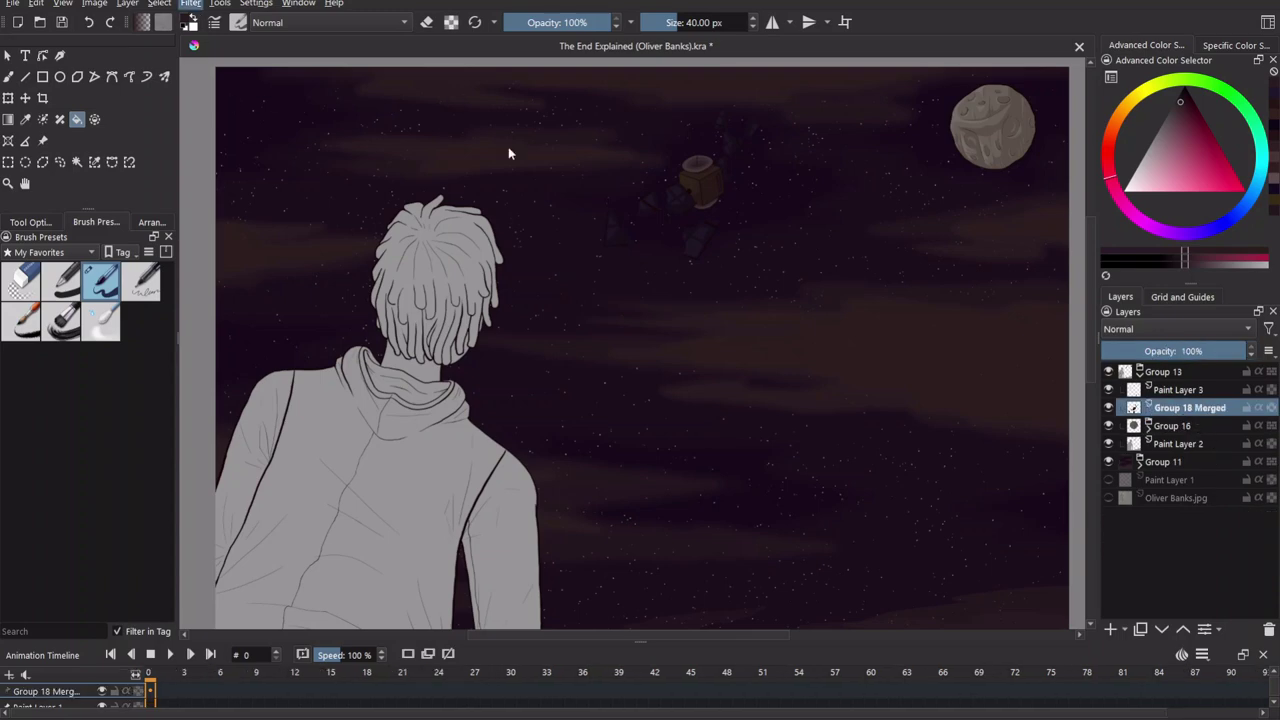
left_click(1180, 444)
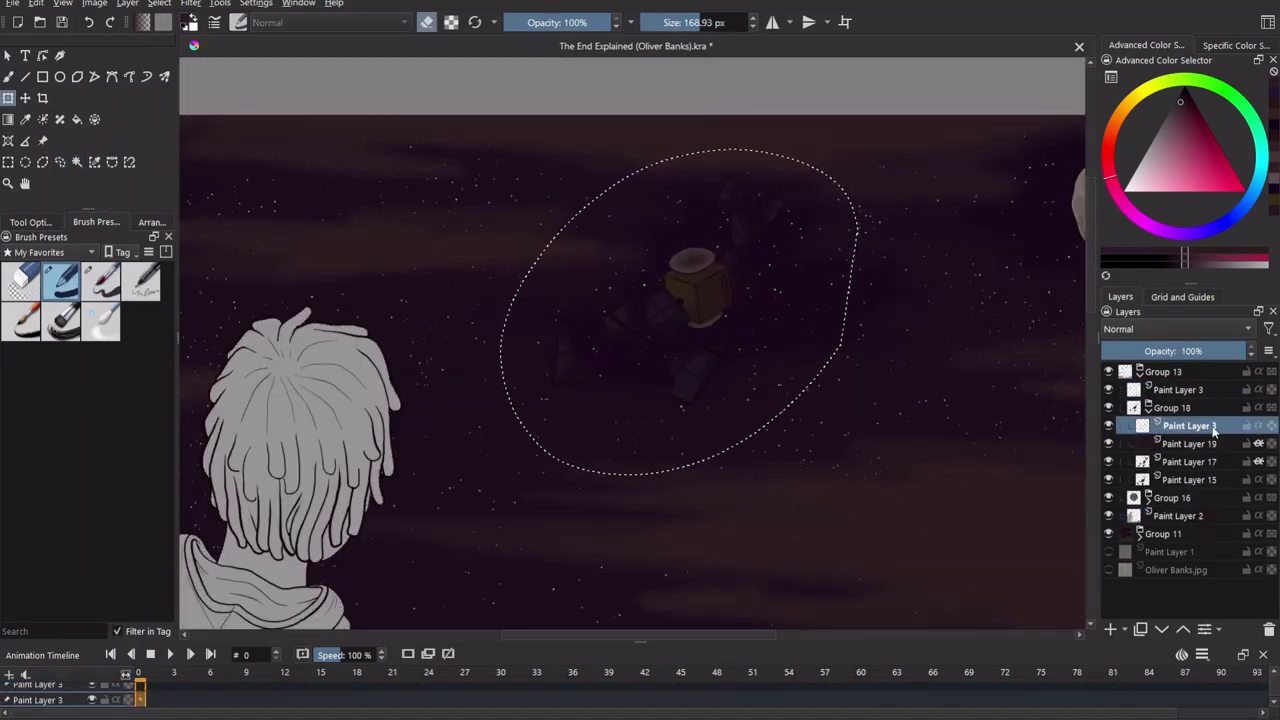
Move Paint Layer 3 into Group 18 and flatten the group into a merged copy.
left_click_drag(1214, 430, 1200, 448)
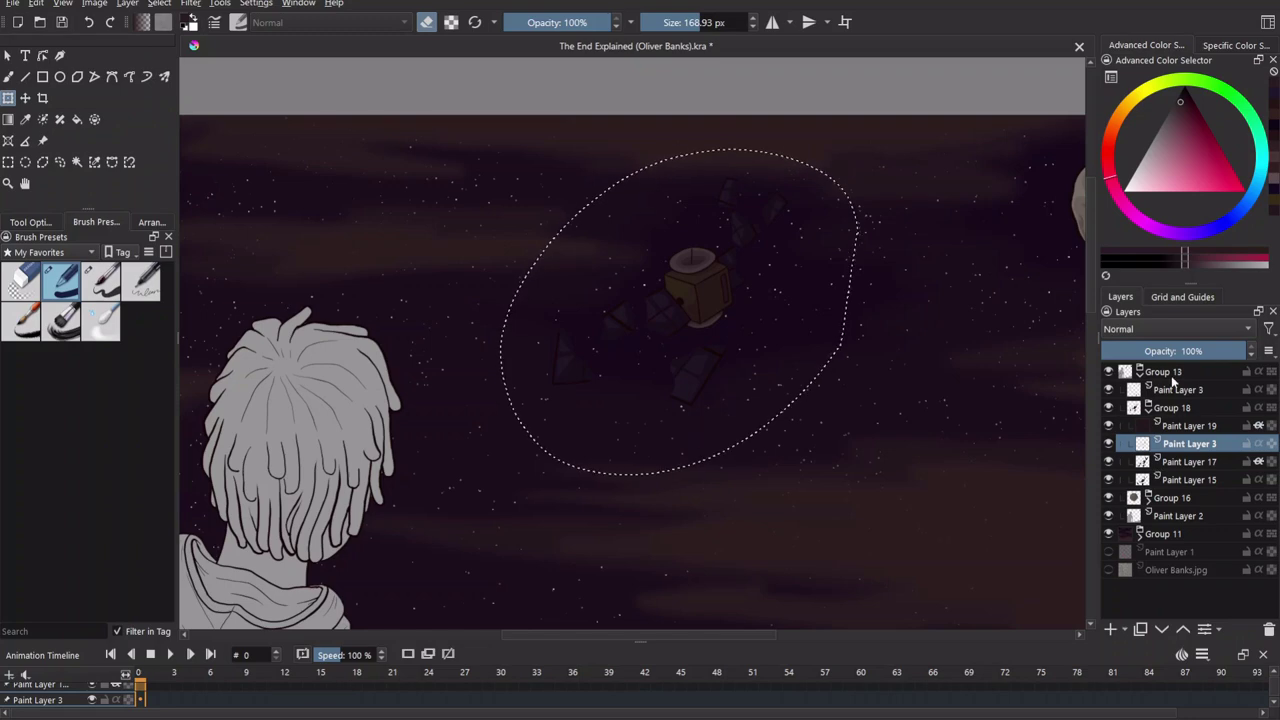
left_click(1180, 389)
key("b")
key("ctrl+e")
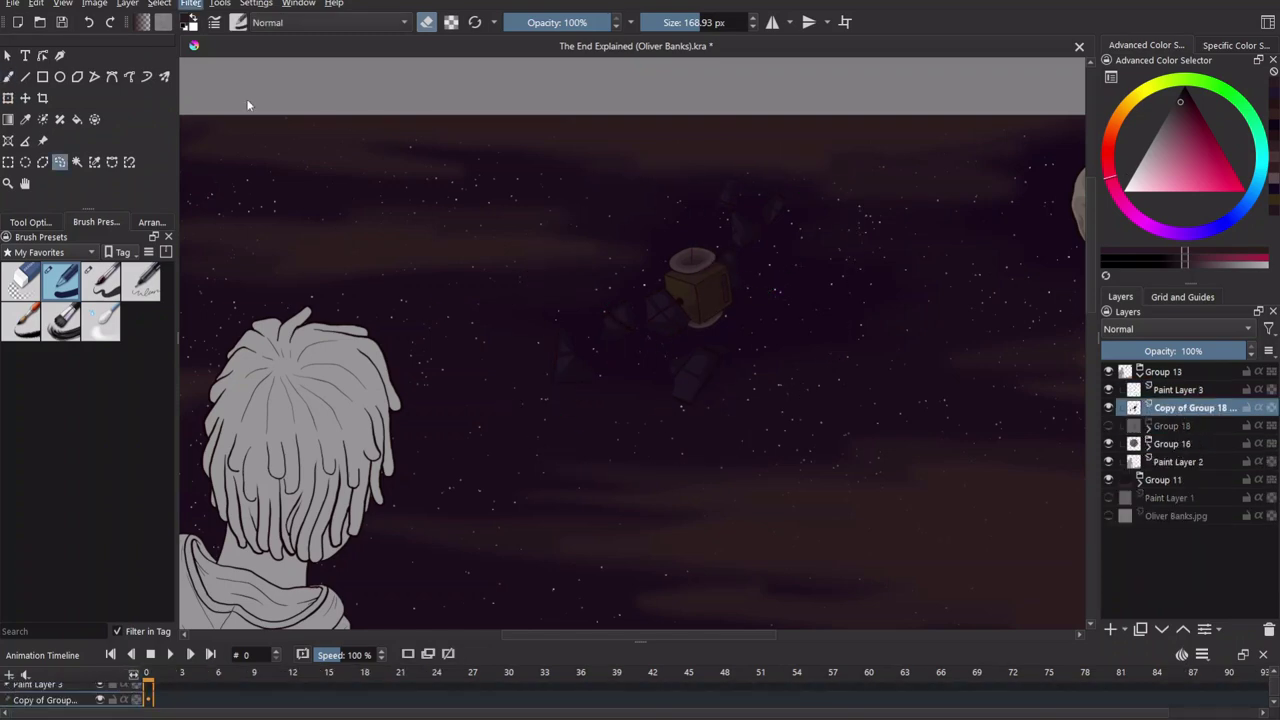
scroll(892, 240, "down", 5)
Add a new empty Paint Layer 20 above the copy and choose the 40 px brush.
left_click_drag(829, 429, 730, 338)
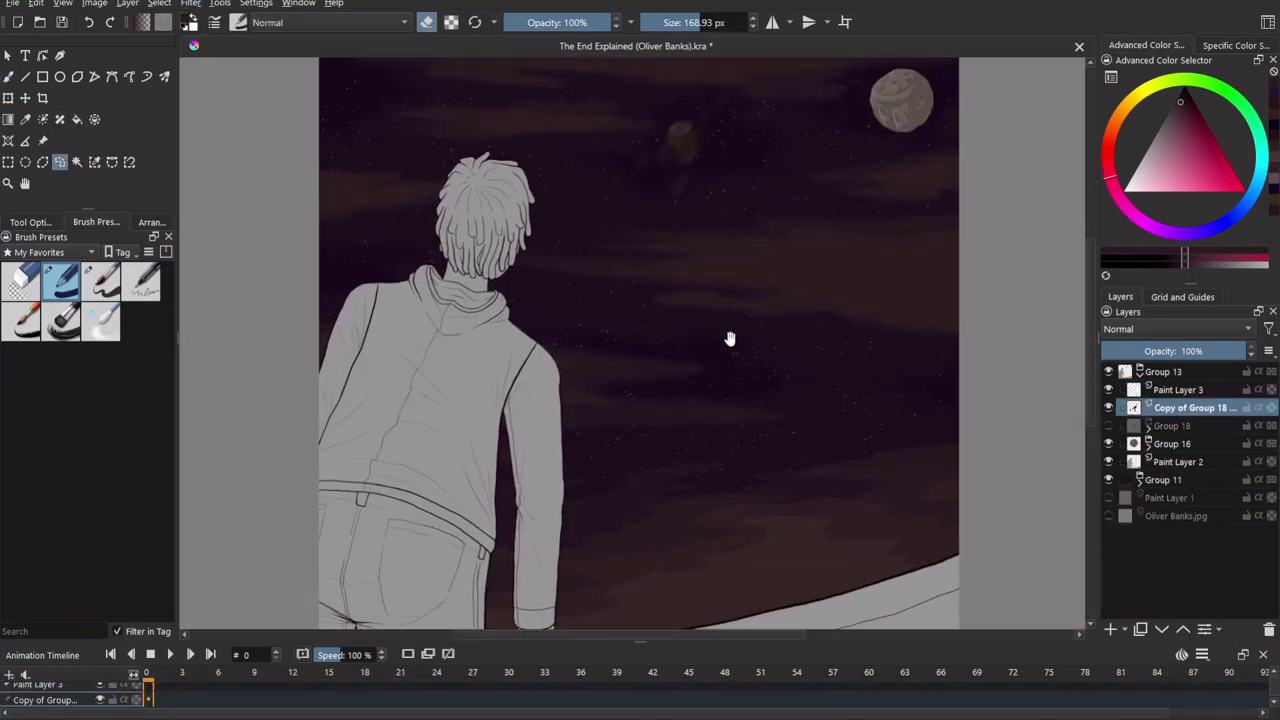
scroll(730, 338, "up", 5)
scroll(805, 337, "down", 5)
key("Insert")
key("/")
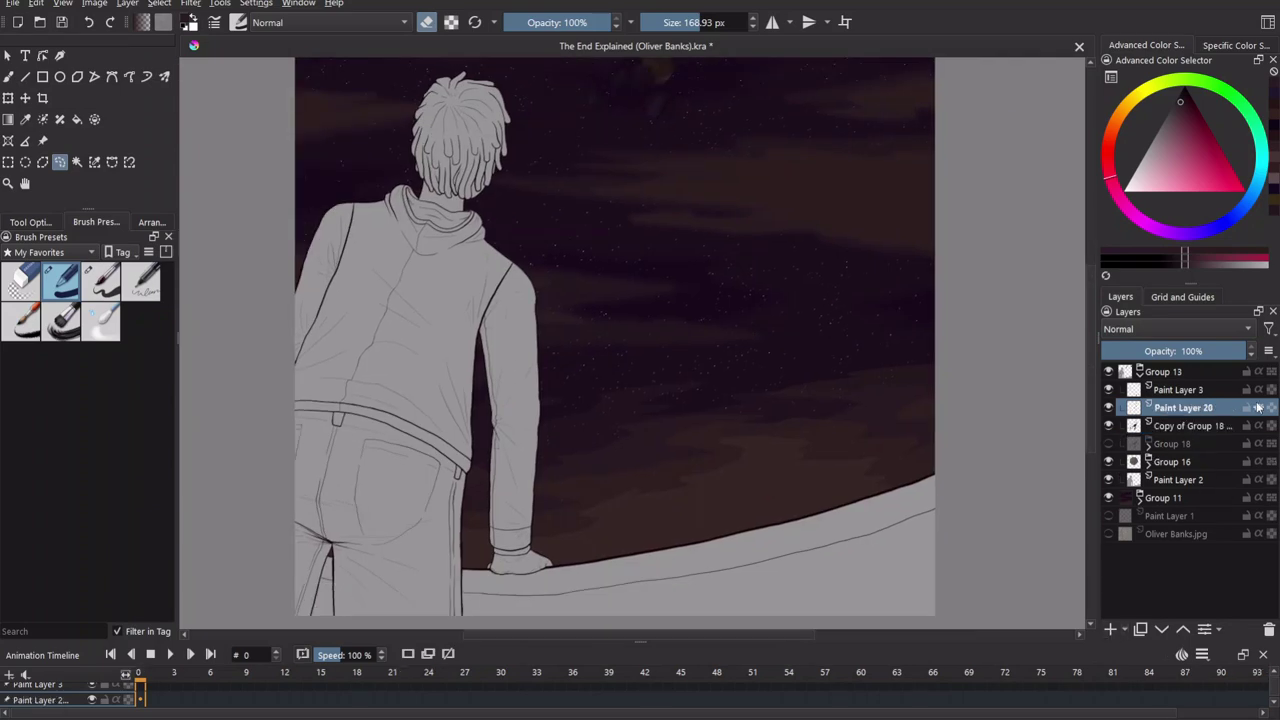
Outline the man's hair strands in dark brown on Paint Layer 20.
scroll(714, 428, "up", 4)
scroll(717, 398, "up", 4)
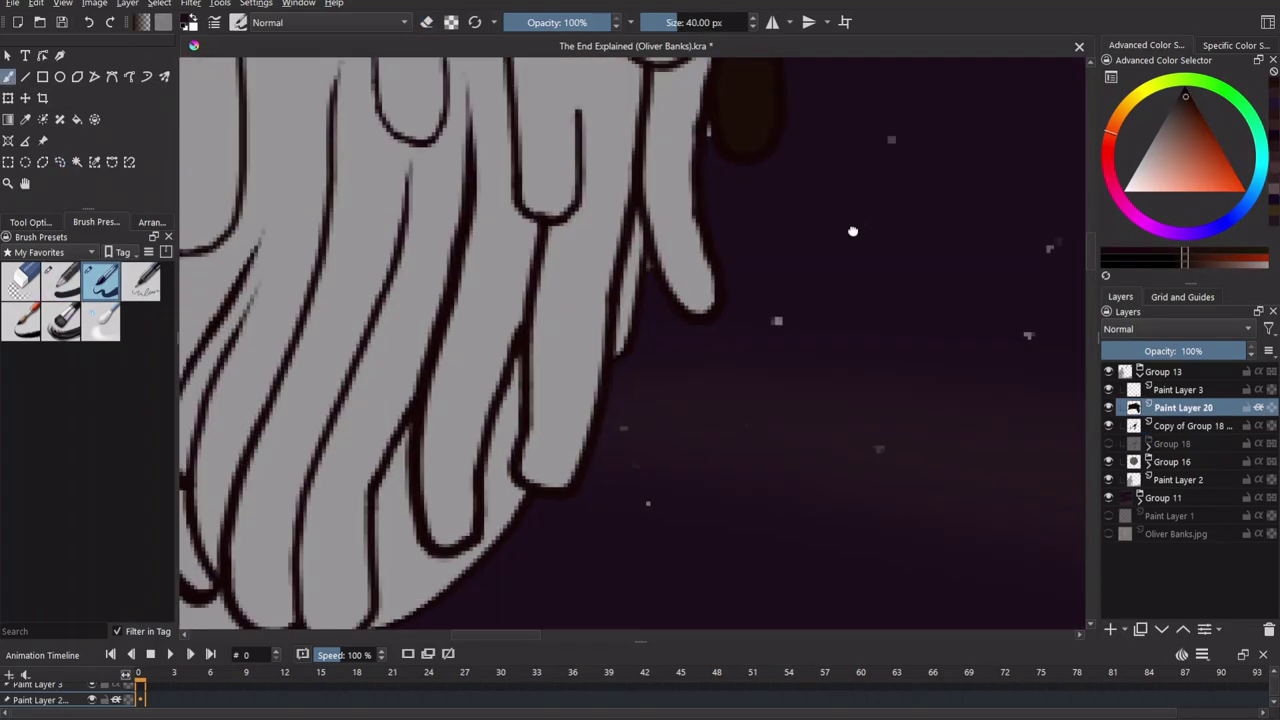
scroll(643, 334, "up", 2)
scroll(797, 151, "down", 5)
mouse_move(797, 151)
left_mouse_down()
mouse_move(766, 470)
mouse_move(756, 199)
mouse_move(681, 563)
mouse_move(698, 461)
mouse_move(676, 366)
mouse_move(601, 368)
left_mouse_up()
scroll(697, 457, "down", 2)
scroll(601, 368, "down", 2)
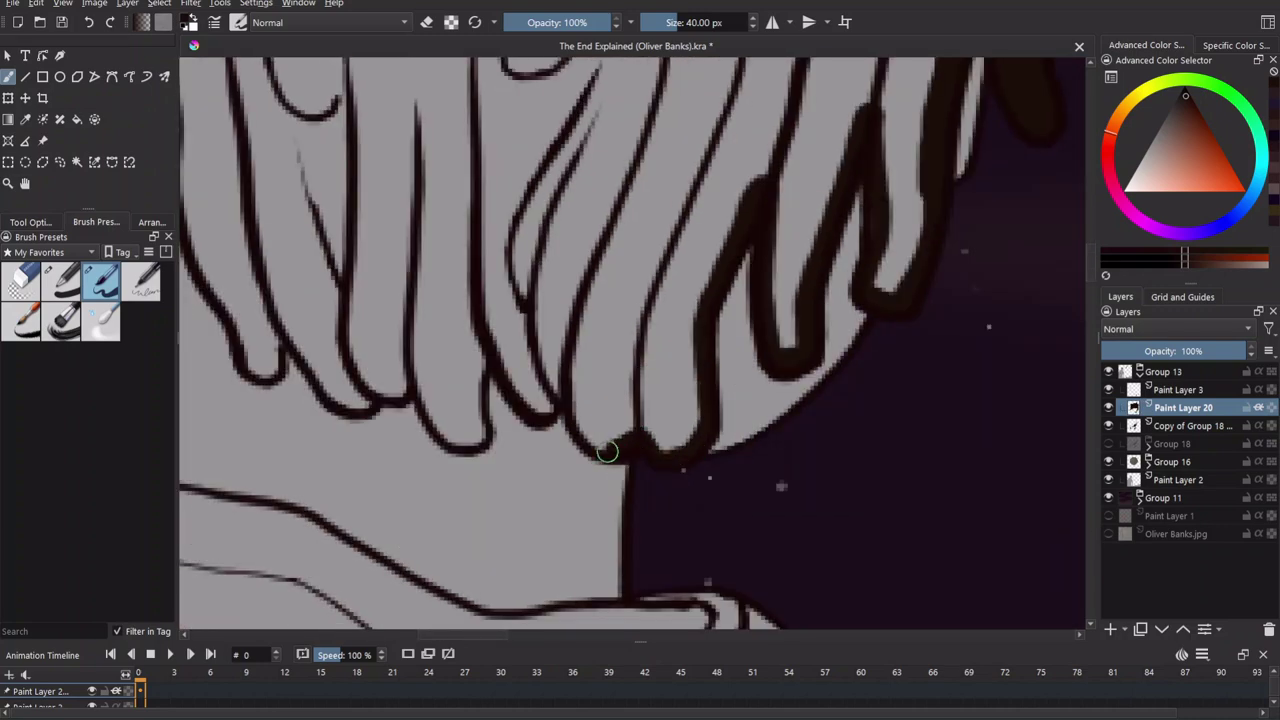
scroll(423, 395, "down", 3)
scroll(451, 129, "up", 2)
scroll(443, 246, "up", 2)
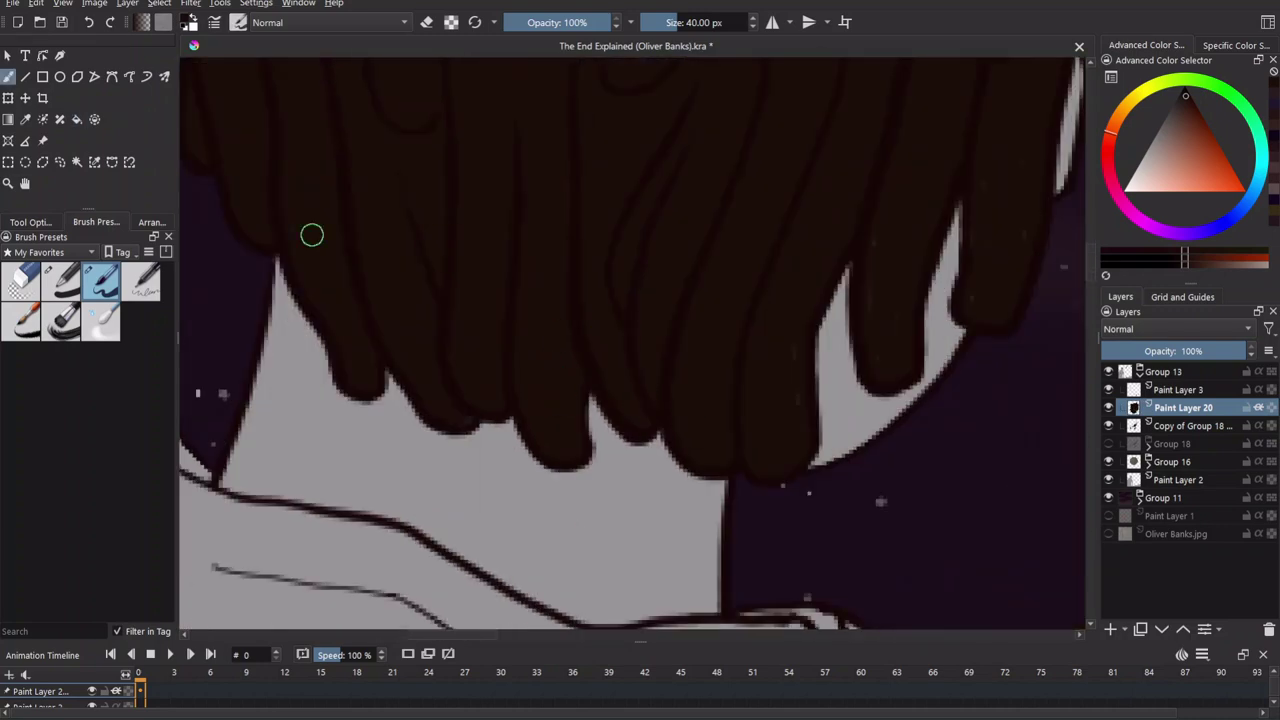
scroll(740, 380, "up", 2)
scroll(740, 380, "down", 2)
scroll(697, 160, "down", 3)
scroll(937, 283, "up", 3)
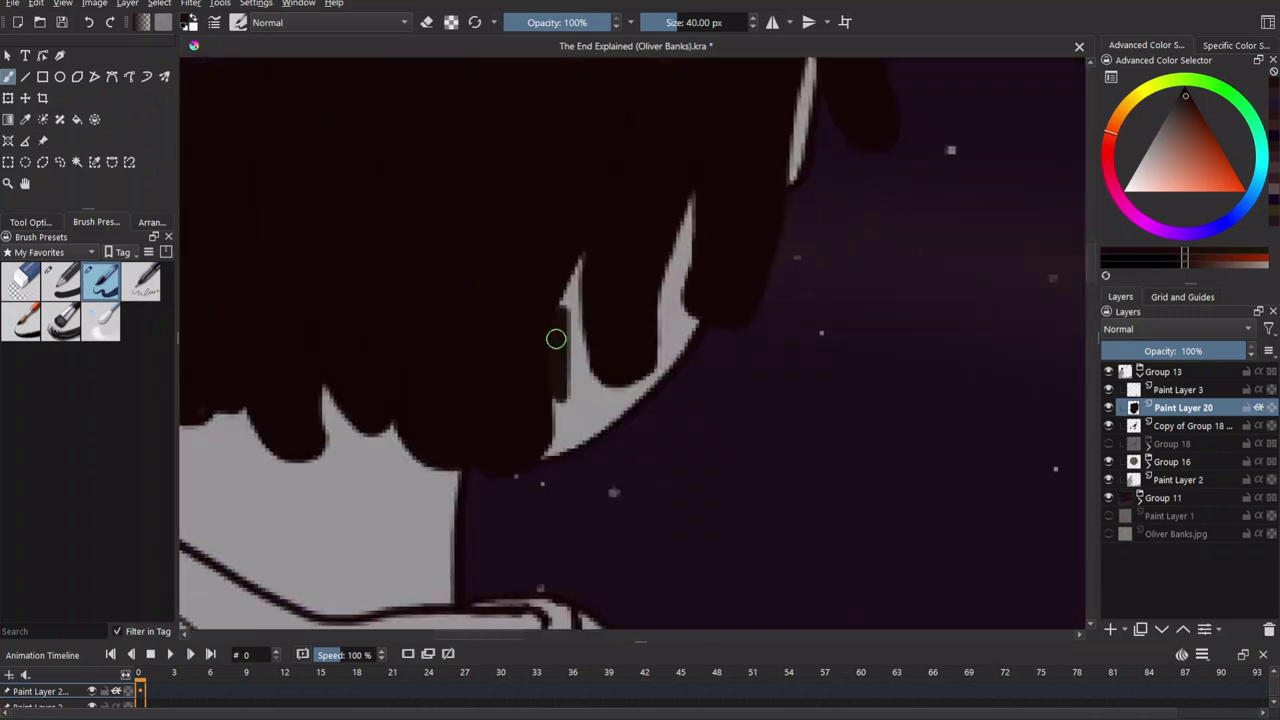
Fill the light peak under the hair and darken its lower edge down to the collar.
mouse_move(694, 191)
left_mouse_down()
mouse_move(694, 363)
mouse_move(491, 466)
mouse_move(793, 497)
mouse_move(781, 610)
left_mouse_up()
key("e")
key("e")
left_click_drag(455, 285, 505, 370)
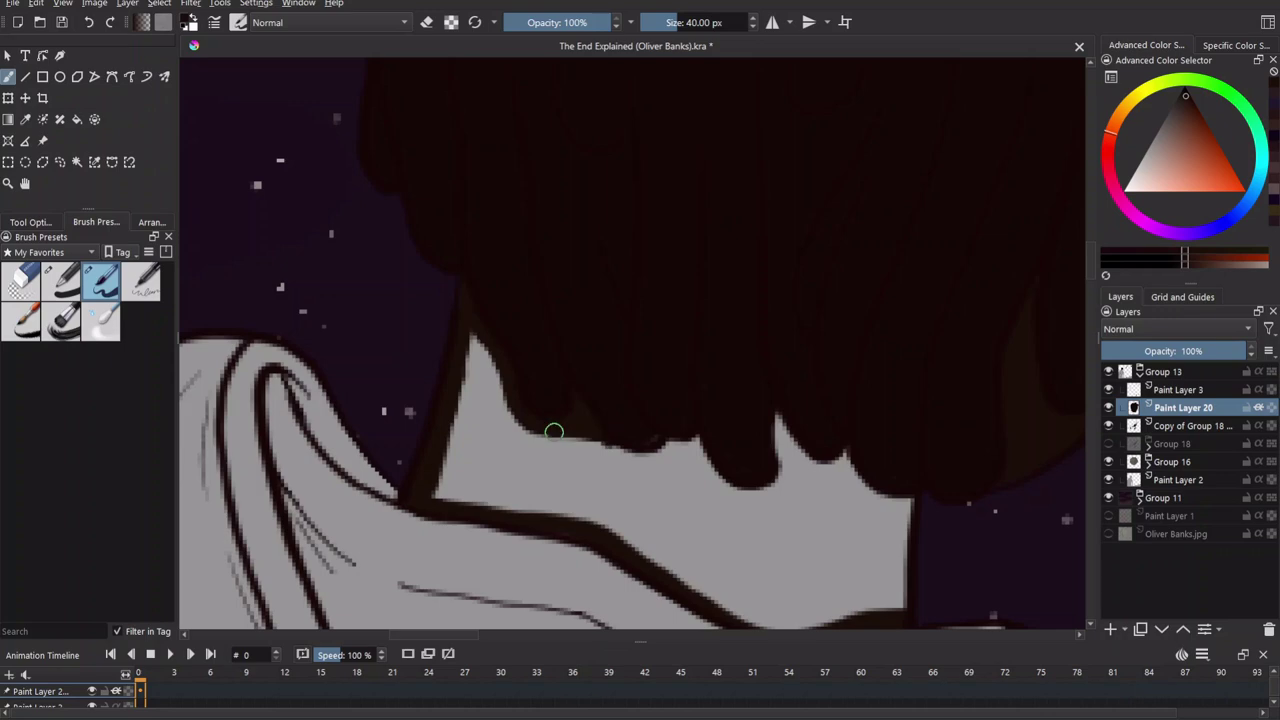
mouse_move(674, 448)
left_mouse_down()
mouse_move(780, 494)
mouse_move(787, 484)
mouse_move(759, 469)
mouse_move(781, 551)
left_mouse_up()
scroll(786, 449, "down", 5)
scroll(754, 428, "up", 5)
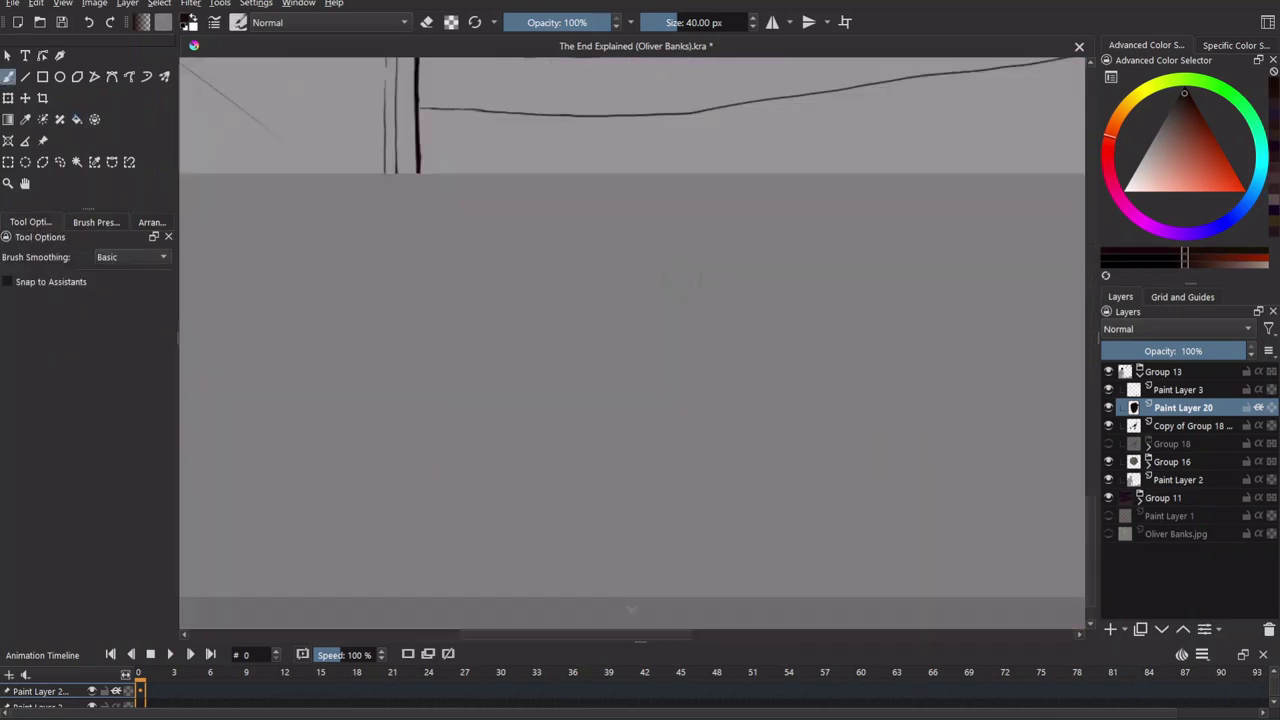
Outline and fill the man's shoe in dark brown, tidying its edge.
mouse_move(754, 428)
left_mouse_down()
mouse_move(806, 586)
mouse_move(475, 295)
left_mouse_up()
mouse_move(475, 295)
left_mouse_down()
mouse_move(569, 363)
mouse_move(876, 338)
left_mouse_up()
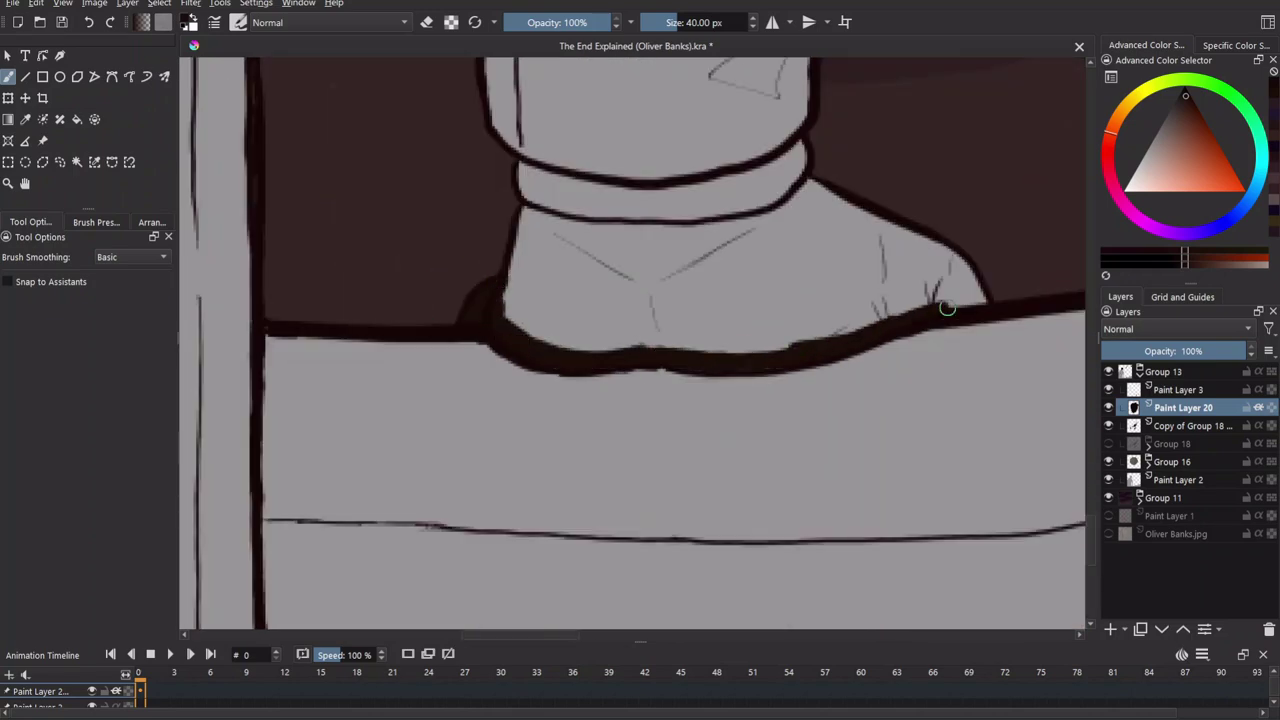
left_click_drag(531, 212, 585, 197)
key("e")
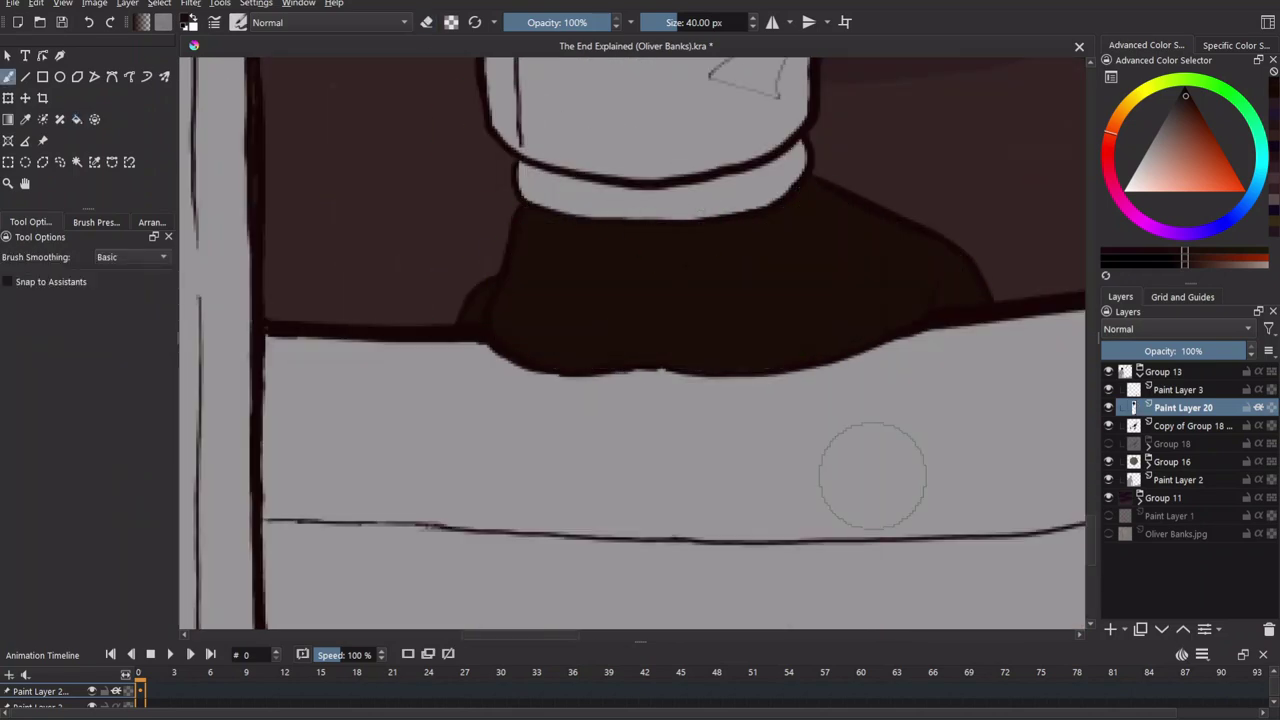
scroll(872, 475, "down", 3)
scroll(540, 480, "up", 3)
Paint the jeans near-black teal, running the top edge along the belt line.
left_click_drag(528, 525, 542, 489)
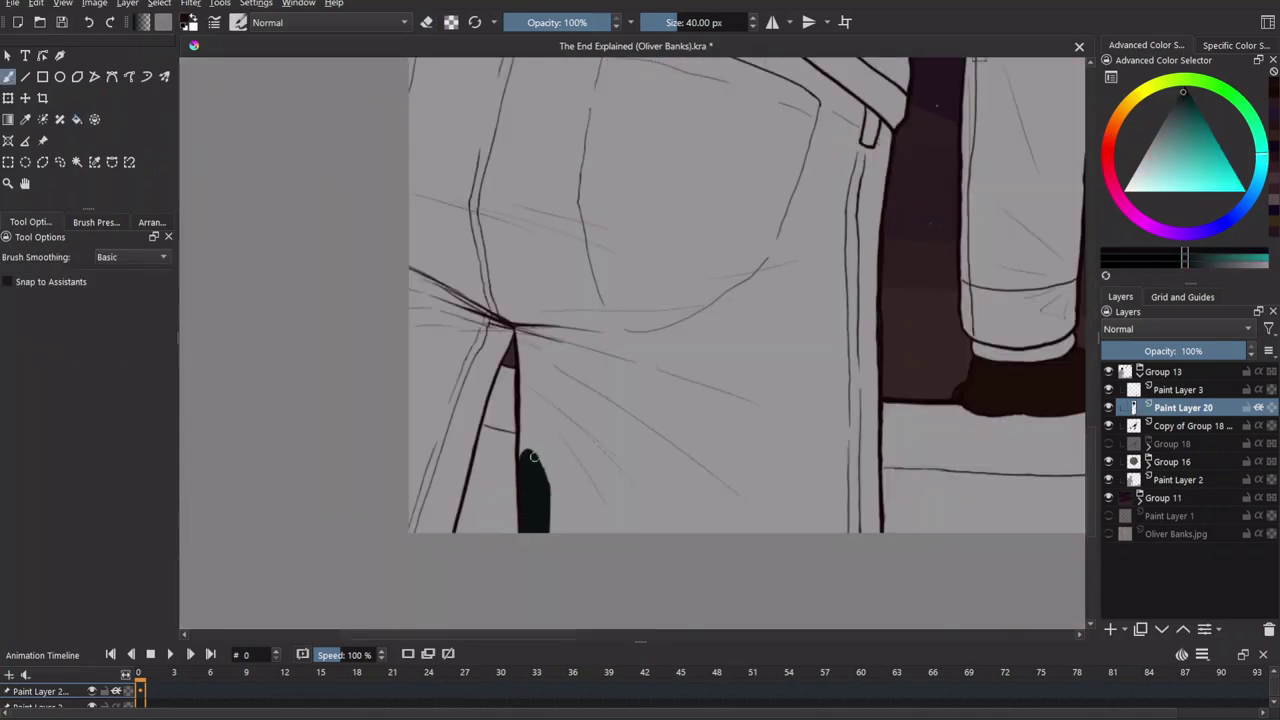
scroll(513, 321, "up", 6)
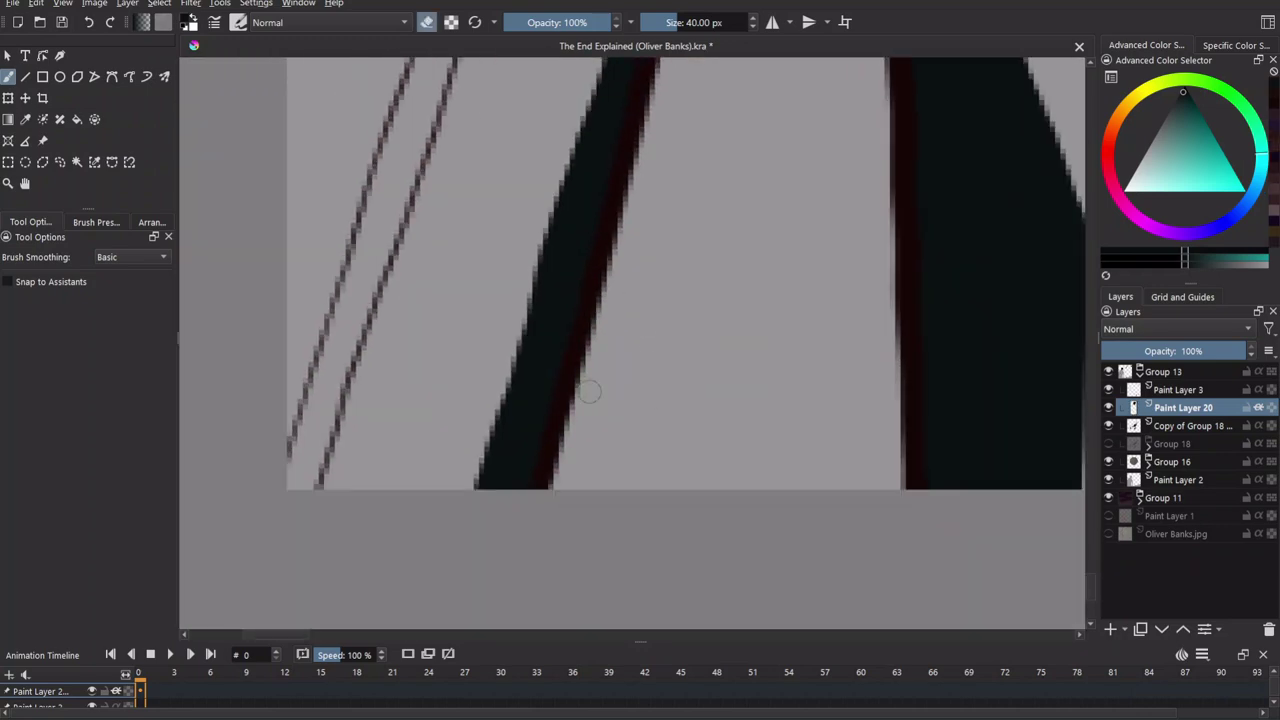
scroll(624, 655, "down", 5)
left_click_drag(274, 318, 1000, 365)
scroll(690, 318, "up", 2)
scroll(690, 318, "down", 2)
scroll(811, 334, "up", 4)
scroll(811, 334, "down", 4)
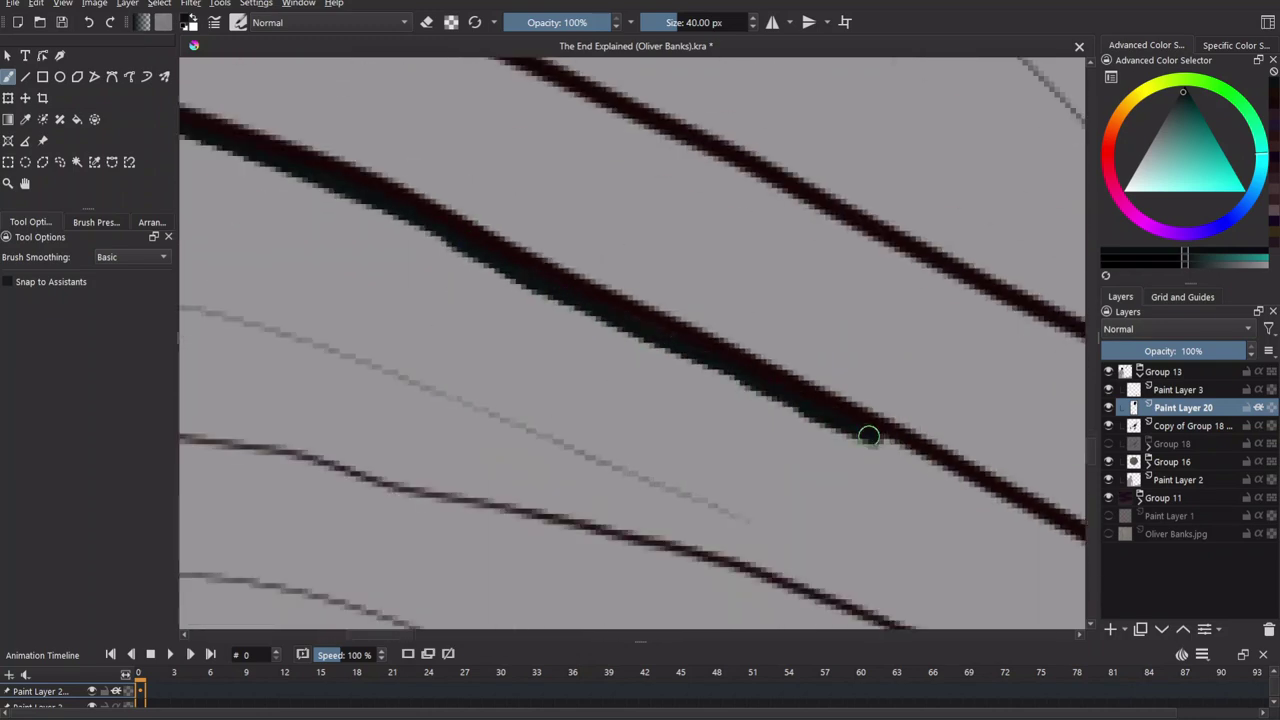
left_click_drag(834, 414, 711, 407)
scroll(723, 306, "down", 3)
scroll(600, 543, "down", 3)
scroll(729, 551, "up", 3)
scroll(759, 224, "down", 4)
Draw a freehand selection around the jeans for the dark teal fill.
key("f")
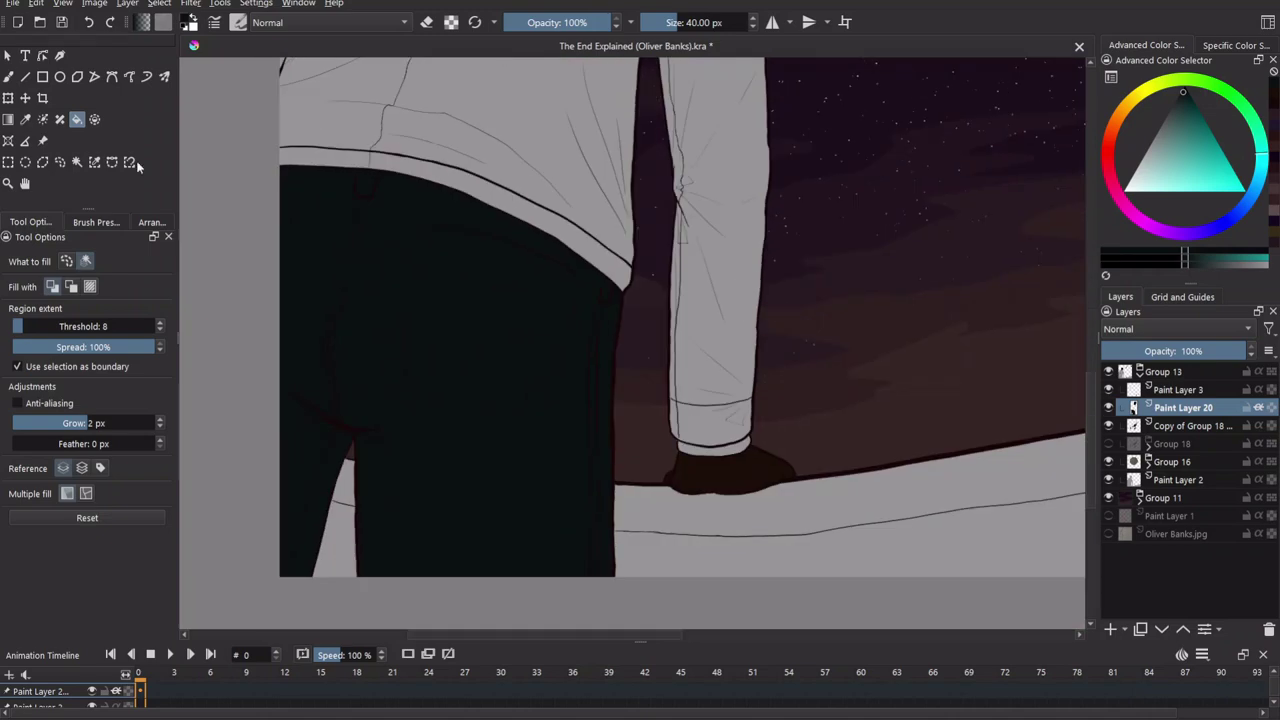
left_click(59, 161)
left_click_drag(238, 295, 229, 287)
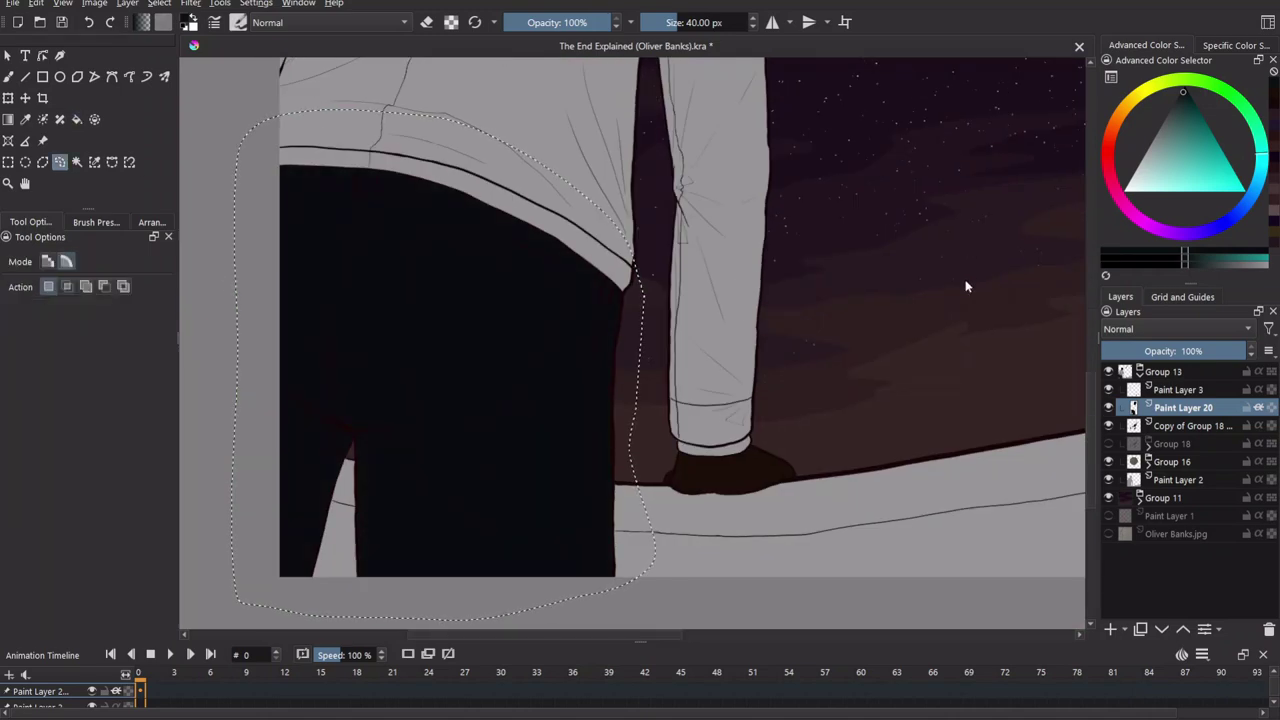
scroll(966, 286, "right", 2)
scroll(690, 250, "up", 5)
key("b")
scroll(748, 405, "up", 4)
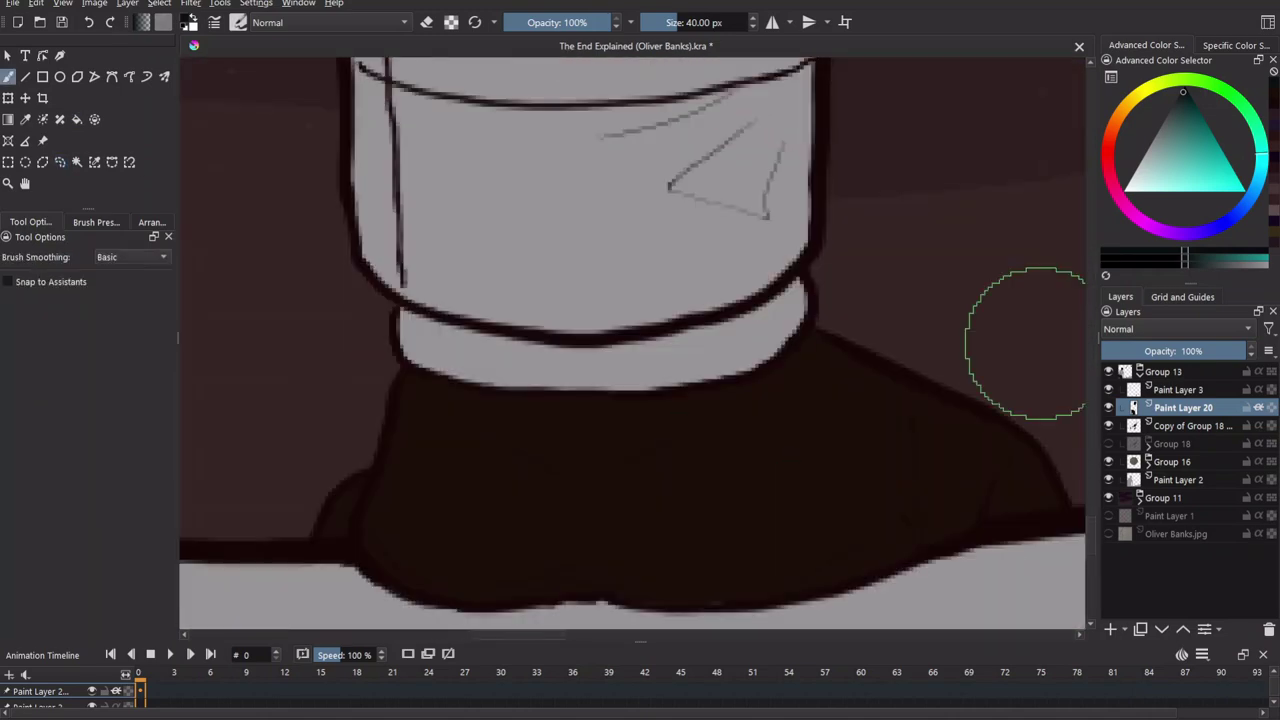
Paint a brown ankle cuff band, then olive bands along the jacket hem and collar.
left_click(1118, 112)
mouse_move(405, 345)
left_mouse_down()
mouse_move(643, 346)
mouse_move(773, 314)
left_mouse_up()
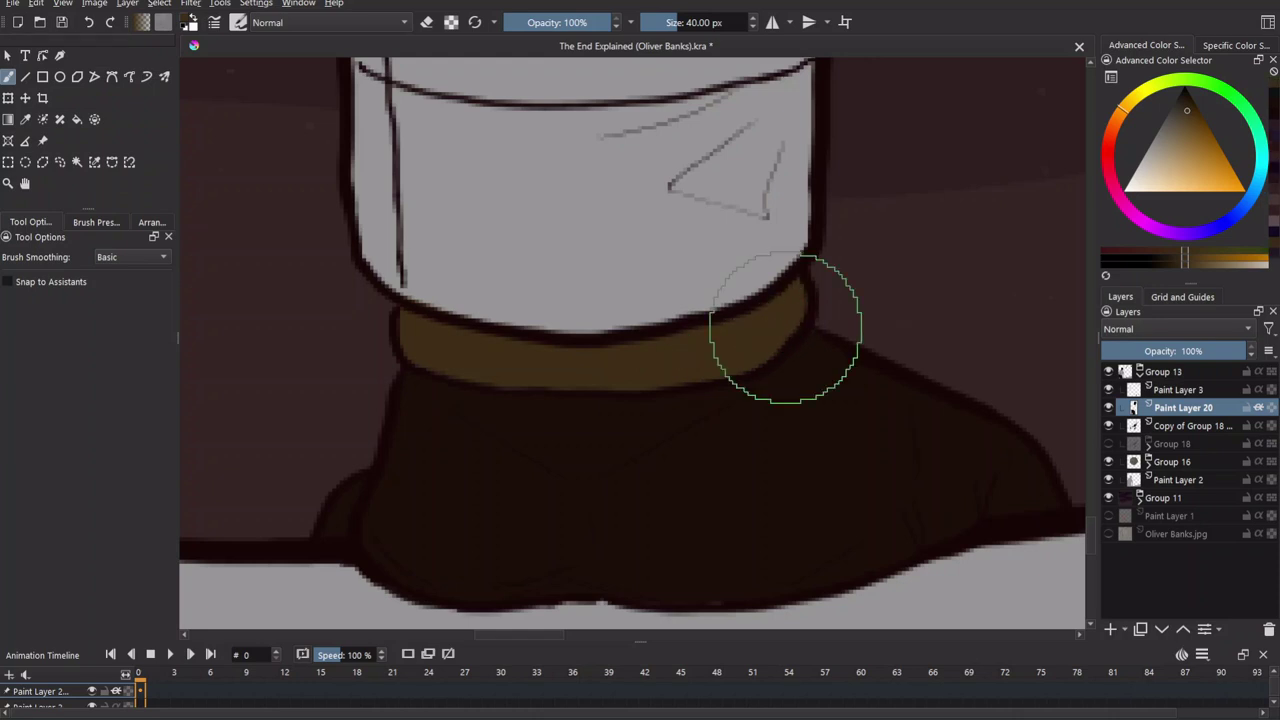
scroll(785, 328, "down", 2)
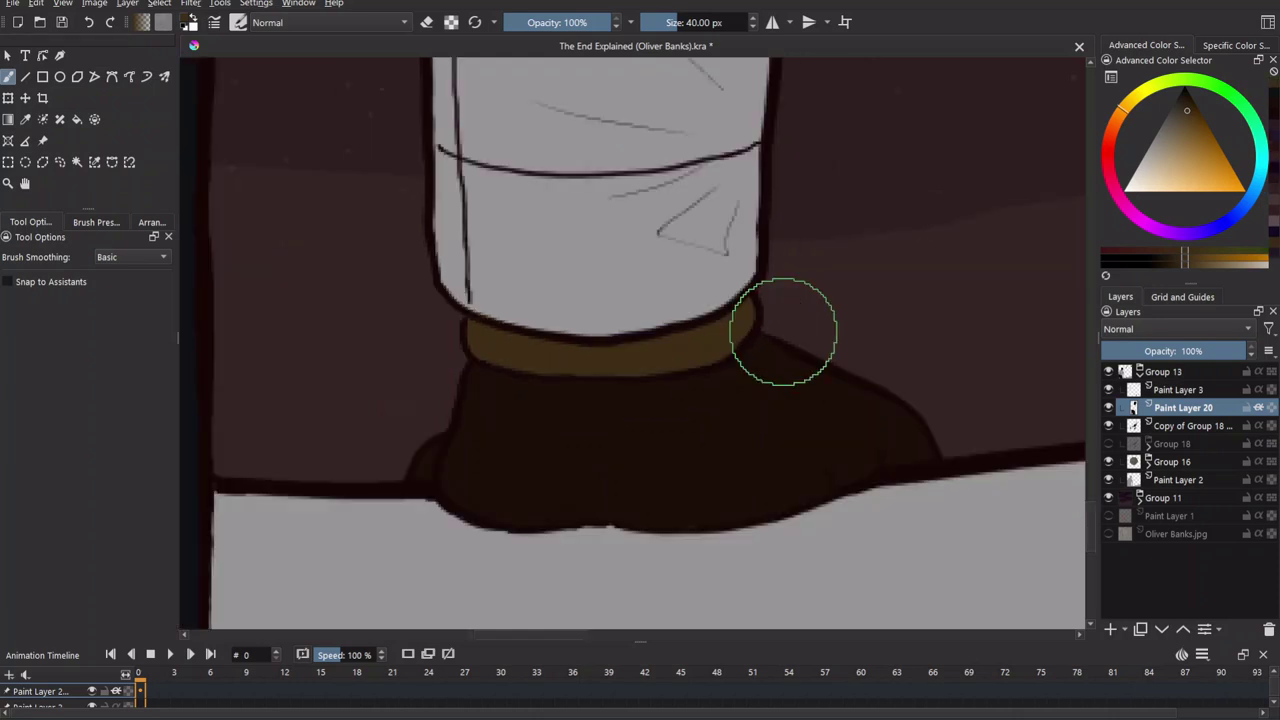
scroll(783, 331, "down", 1)
left_click_drag(575, 405, 797, 341)
scroll(654, 334, "up", 2)
mouse_move(780, 410)
left_mouse_down()
mouse_move(610, 230)
mouse_move(643, 286)
left_mouse_up()
scroll(643, 286, "up", 2)
left_click_drag(730, 382, 689, 349)
mouse_move(684, 264)
left_mouse_down()
mouse_move(614, 253)
mouse_move(650, 285)
mouse_move(750, 303)
left_mouse_up()
left_click_drag(842, 363, 929, 357)
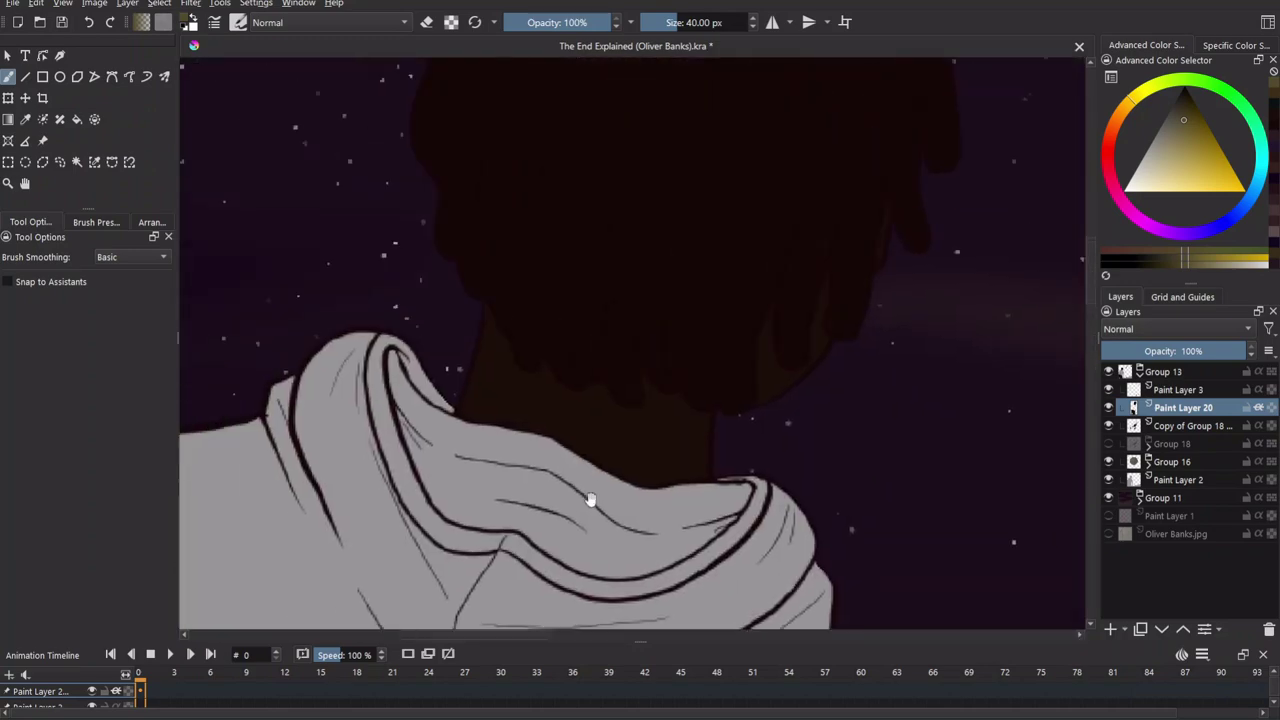
Extend the olive band along the hood fold and the collar tip.
scroll(633, 245, "up", 5)
left_click_drag(633, 245, 580, 310)
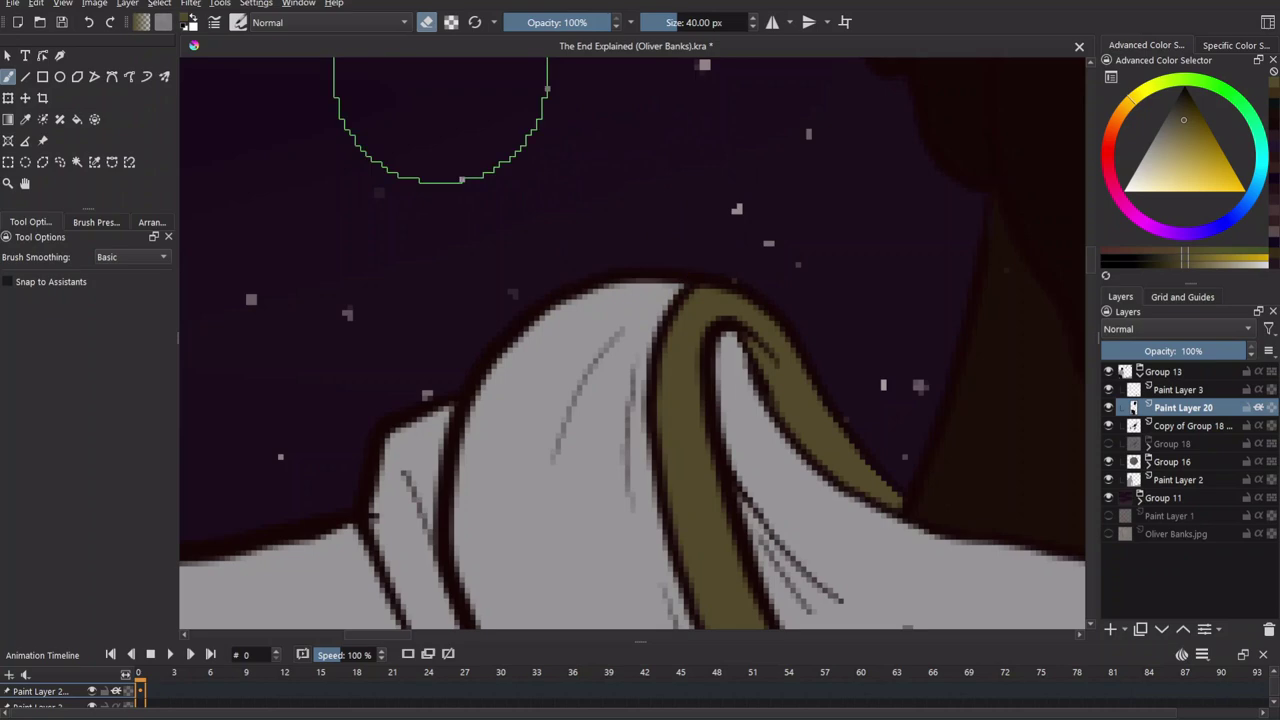
mouse_move(650, 412)
left_mouse_down()
mouse_move(530, 432)
mouse_move(629, 460)
mouse_move(765, 338)
left_mouse_up()
scroll(530, 432, "down", 2)
scroll(629, 460, "down", 3)
scroll(765, 338, "down", 5)
scroll(849, 523, "up", 5)
Outline the hood and collar edges in dark purple.
left_click(1192, 237)
scroll(594, 363, "down", 3)
scroll(489, 366, "up", 3)
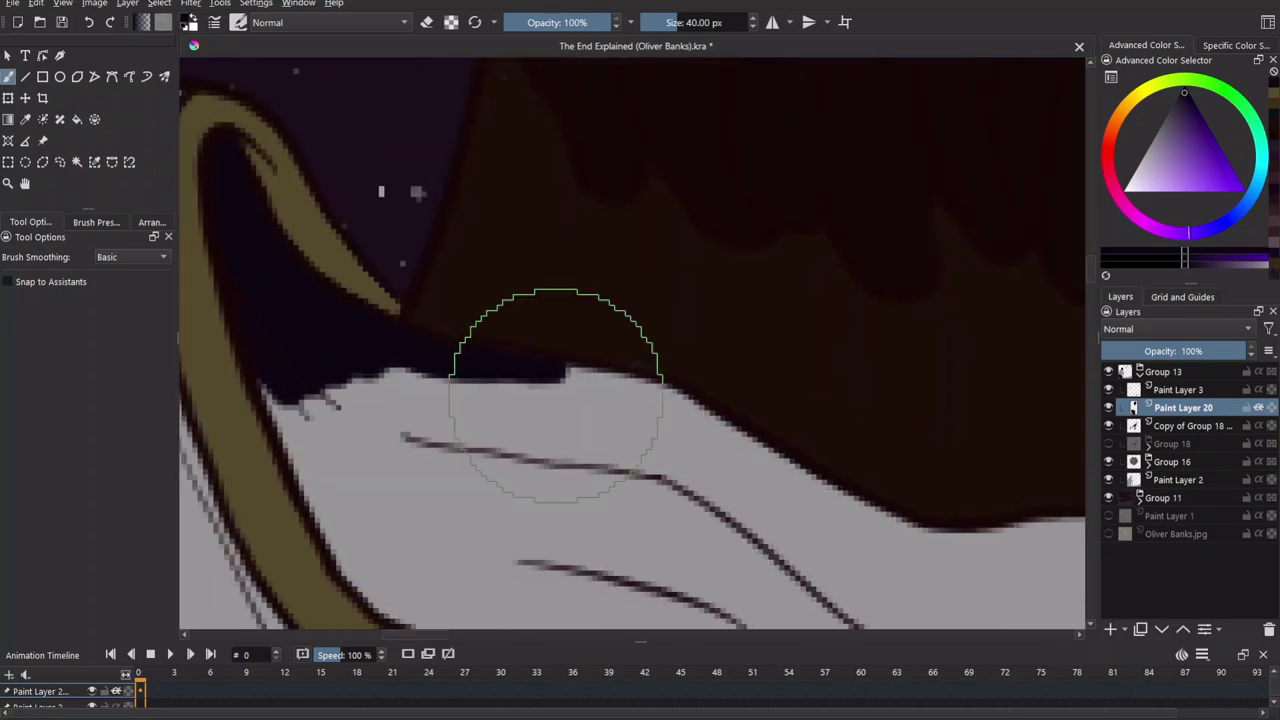
left_click_drag(700, 380, 915, 484)
scroll(840, 437, "down", 3)
mouse_move(594, 400)
left_mouse_down()
mouse_move(802, 391)
mouse_move(700, 530)
left_mouse_up()
scroll(700, 530, "up", 3)
mouse_move(515, 275)
left_mouse_down()
mouse_move(642, 468)
mouse_move(833, 508)
left_mouse_up()
scroll(951, 407, "down", 10)
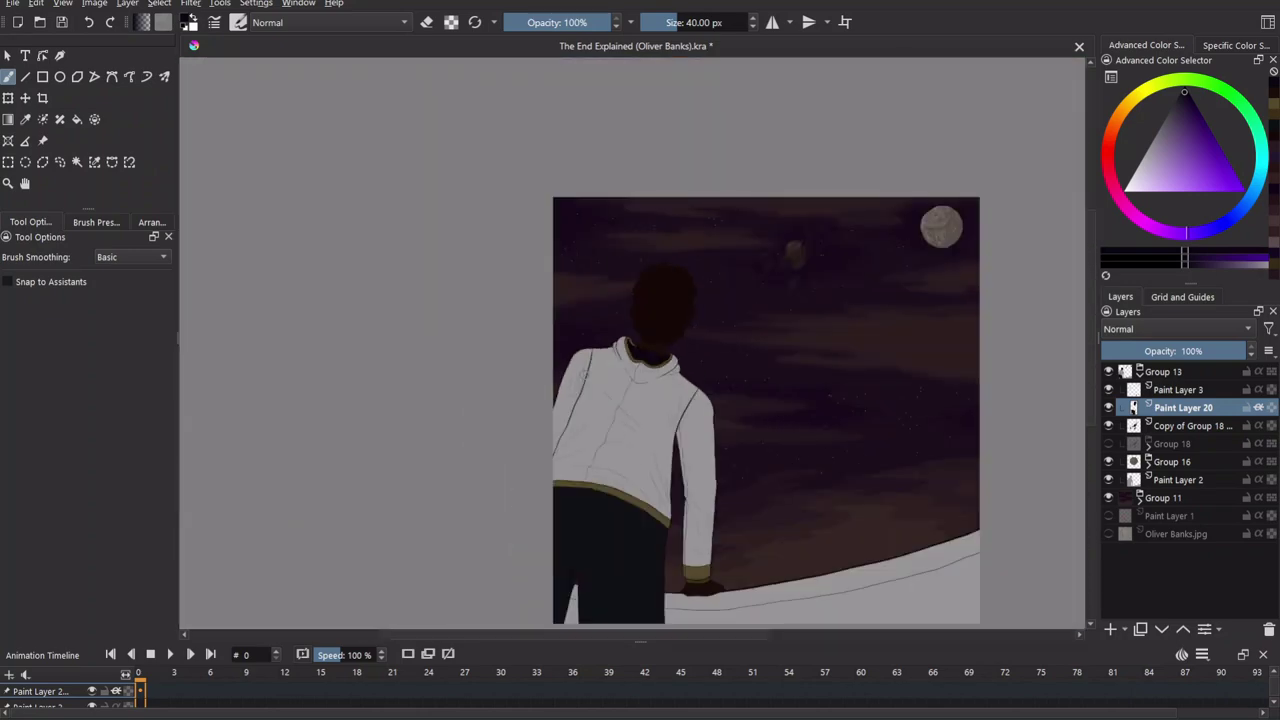
Thicken the dark outline along the collar curve.
scroll(569, 151, "up", 10)
scroll(771, 443, "down", 5)
scroll(726, 486, "up", 5)
scroll(605, 431, "down", 3)
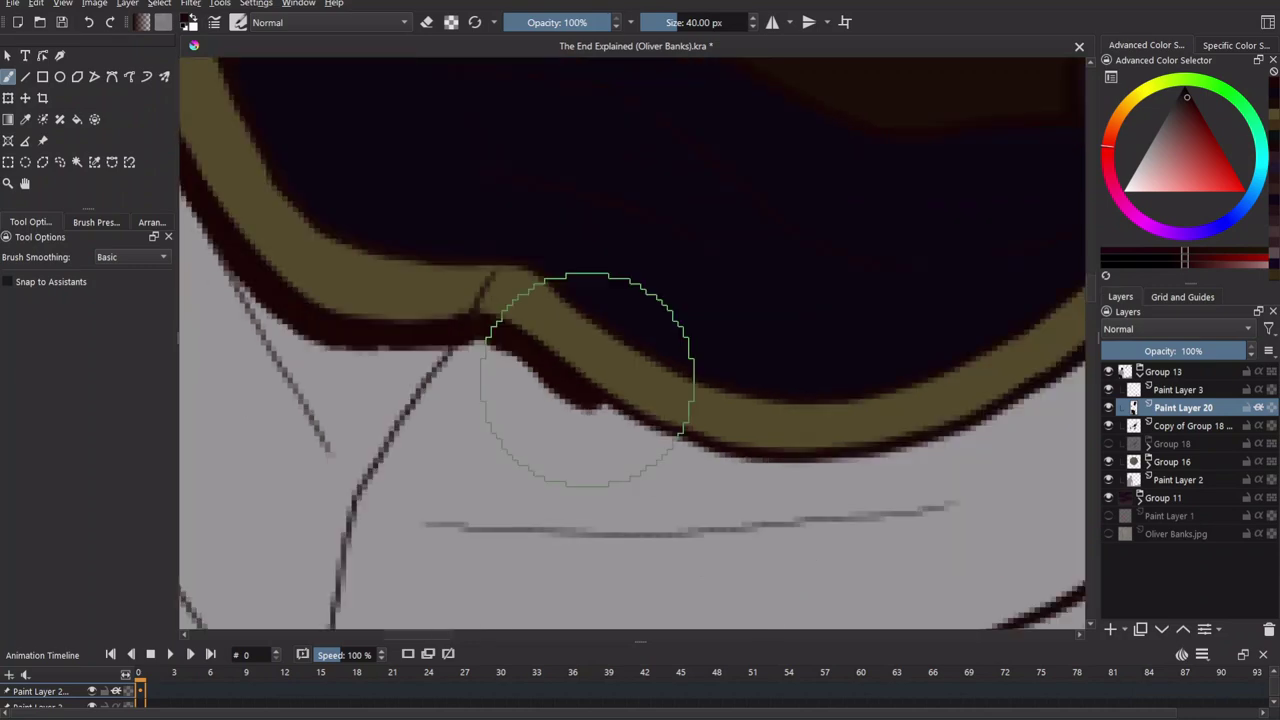
scroll(1008, 409, "up", 3)
scroll(850, 230, "down", 3)
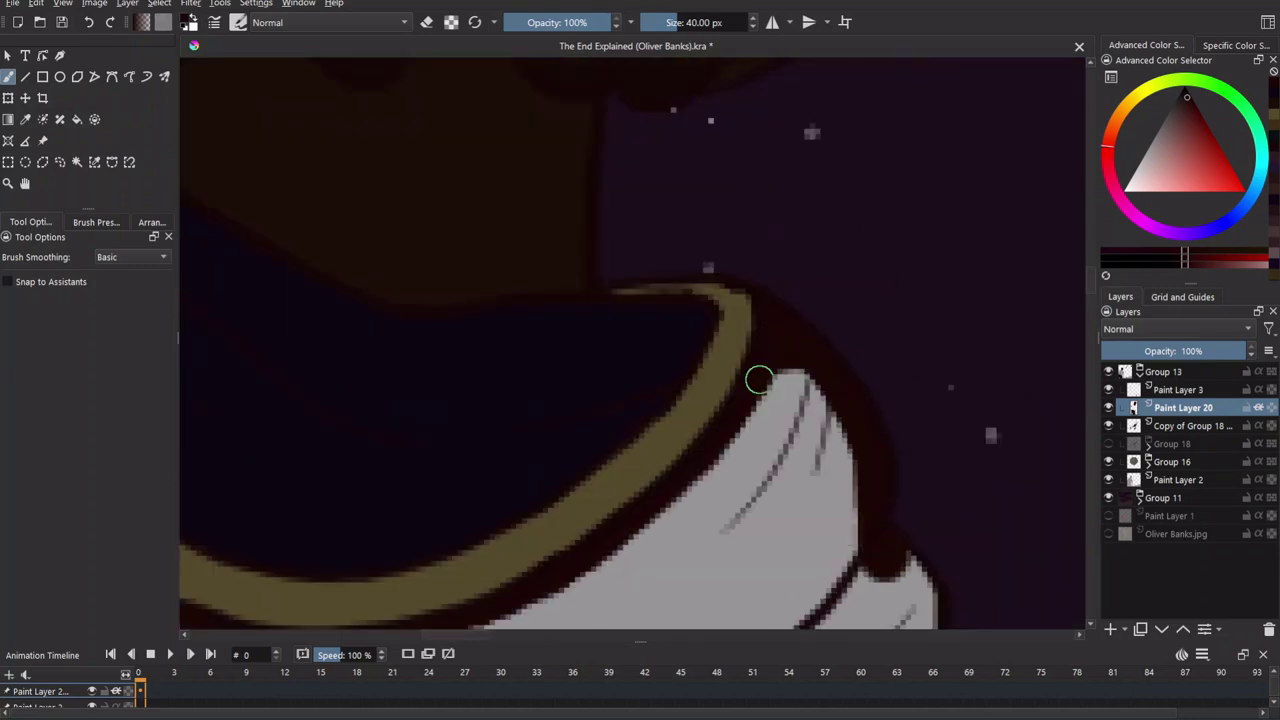
scroll(643, 320, "up", 5)
scroll(771, 457, "down", 3)
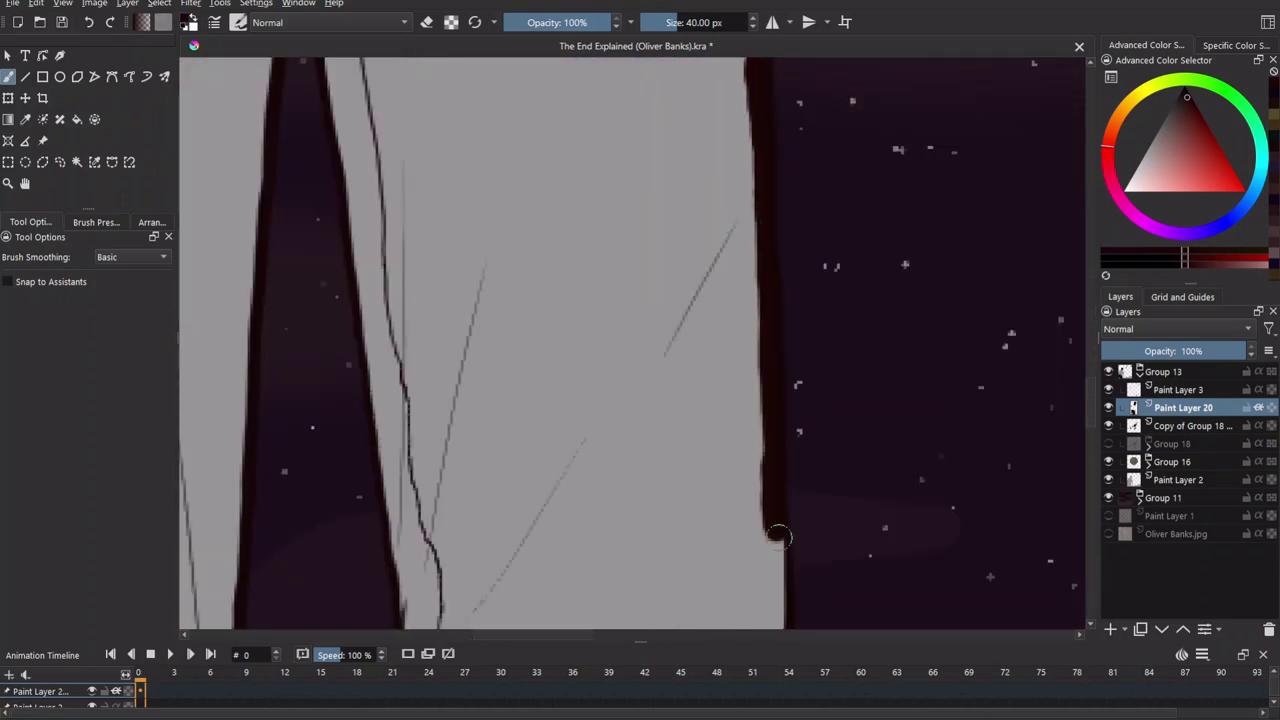
scroll(709, 351, "up", 5)
left_click_drag(657, 316, 752, 346)
left_click_drag(650, 490, 437, 541)
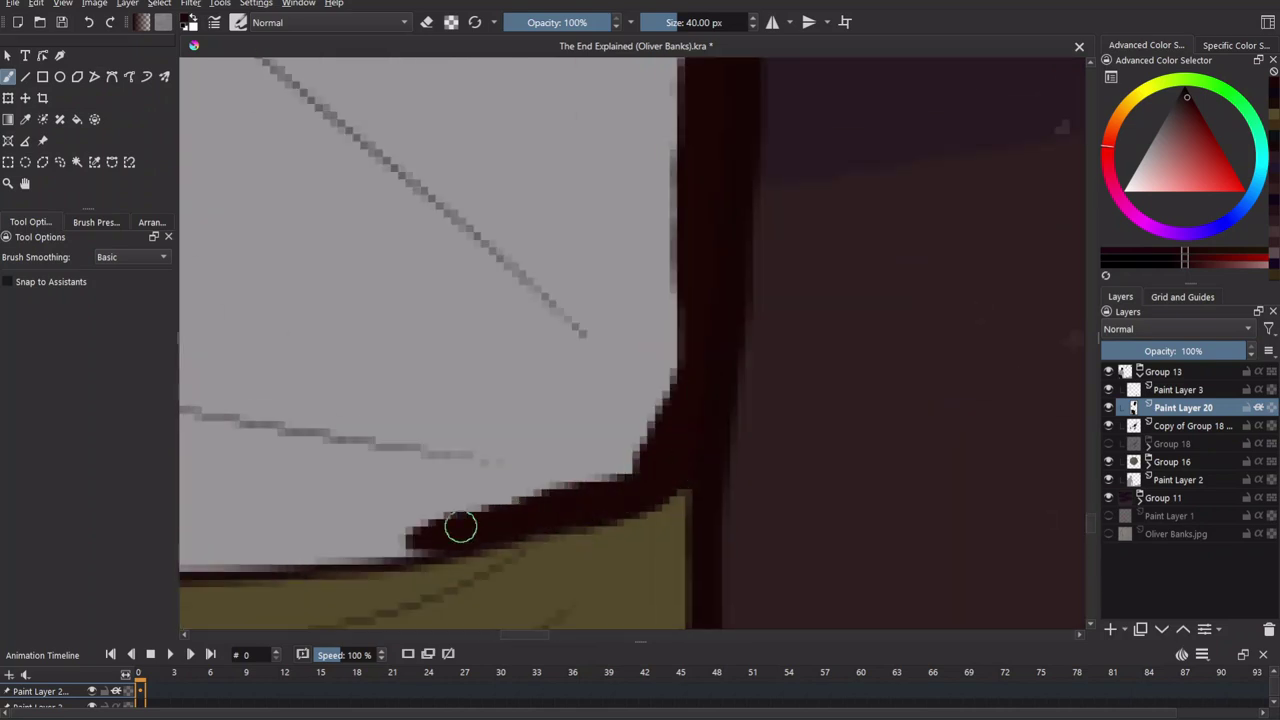
Carry the dark outline along the jacket edge and the flatter stretch of collar.
scroll(550, 575, "down", 3)
scroll(383, 471, "up", 4)
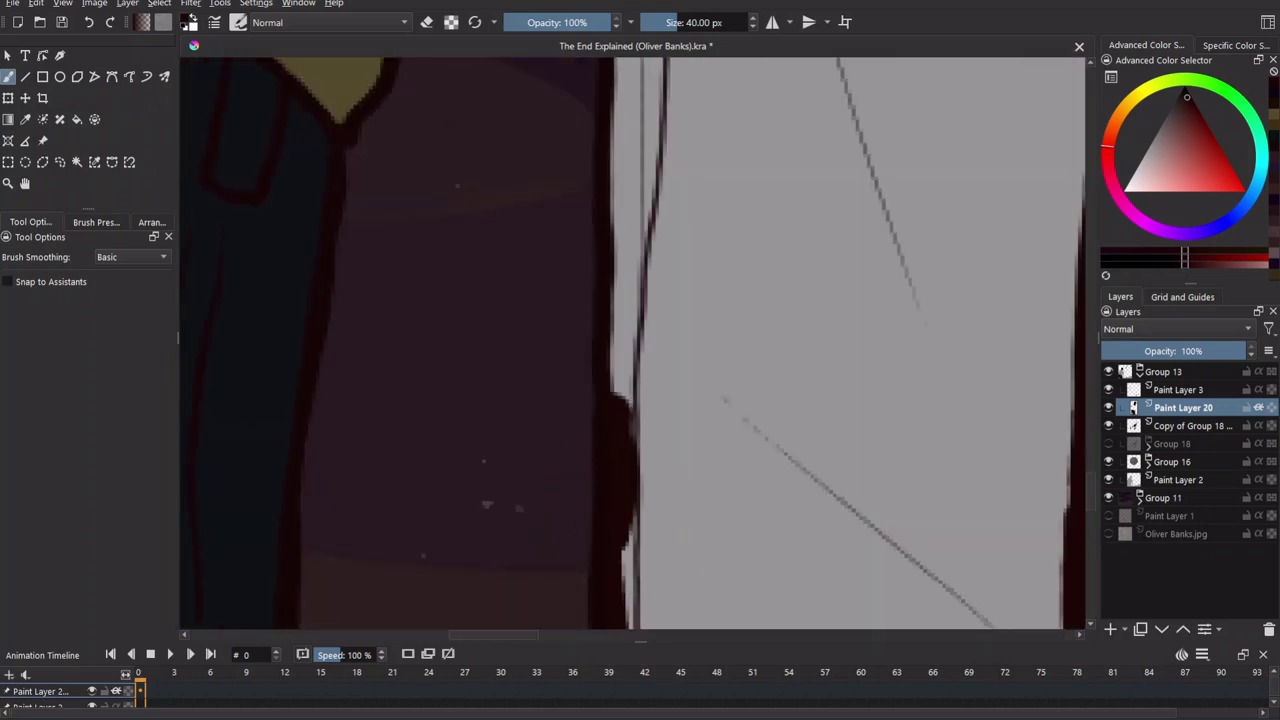
scroll(554, 431, "down", 2)
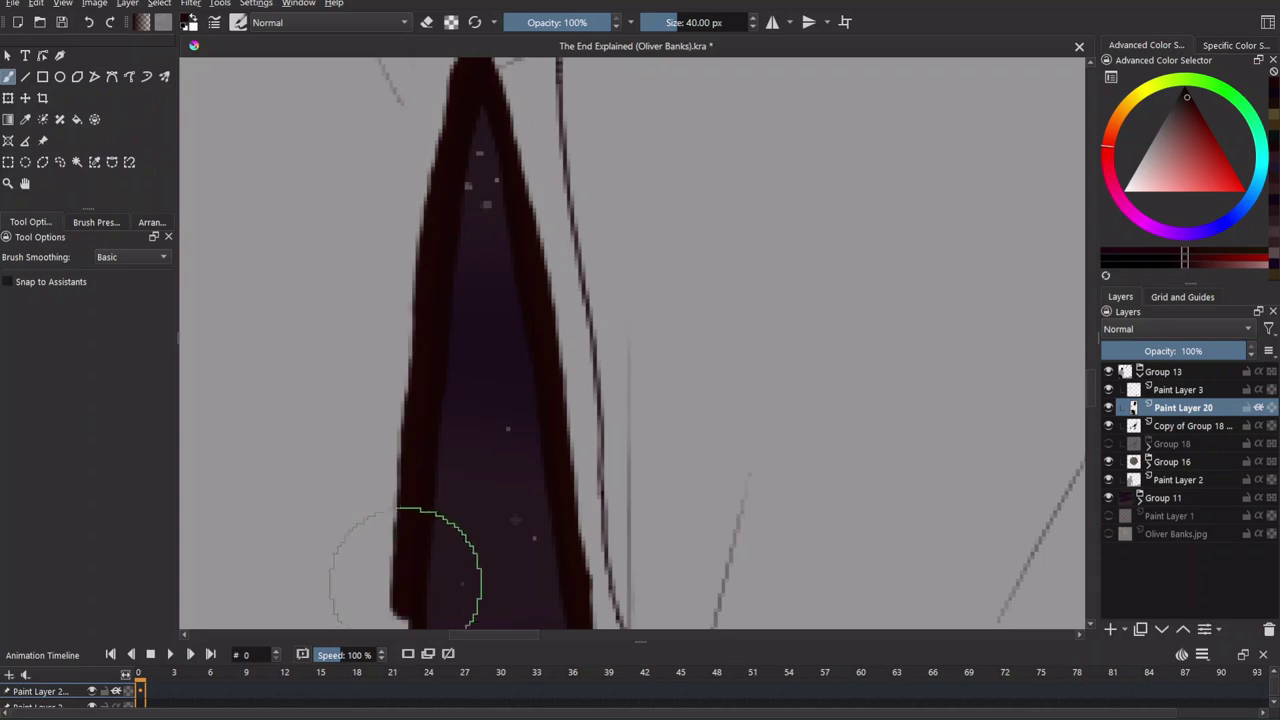
scroll(434, 571, "up", 2)
left_click_drag(557, 258, 732, 463)
left_click_drag(572, 411, 266, 386)
Lower Paint Layer 21's opacity to about 54%.
key("f")
scroll(814, 400, "down", 3)
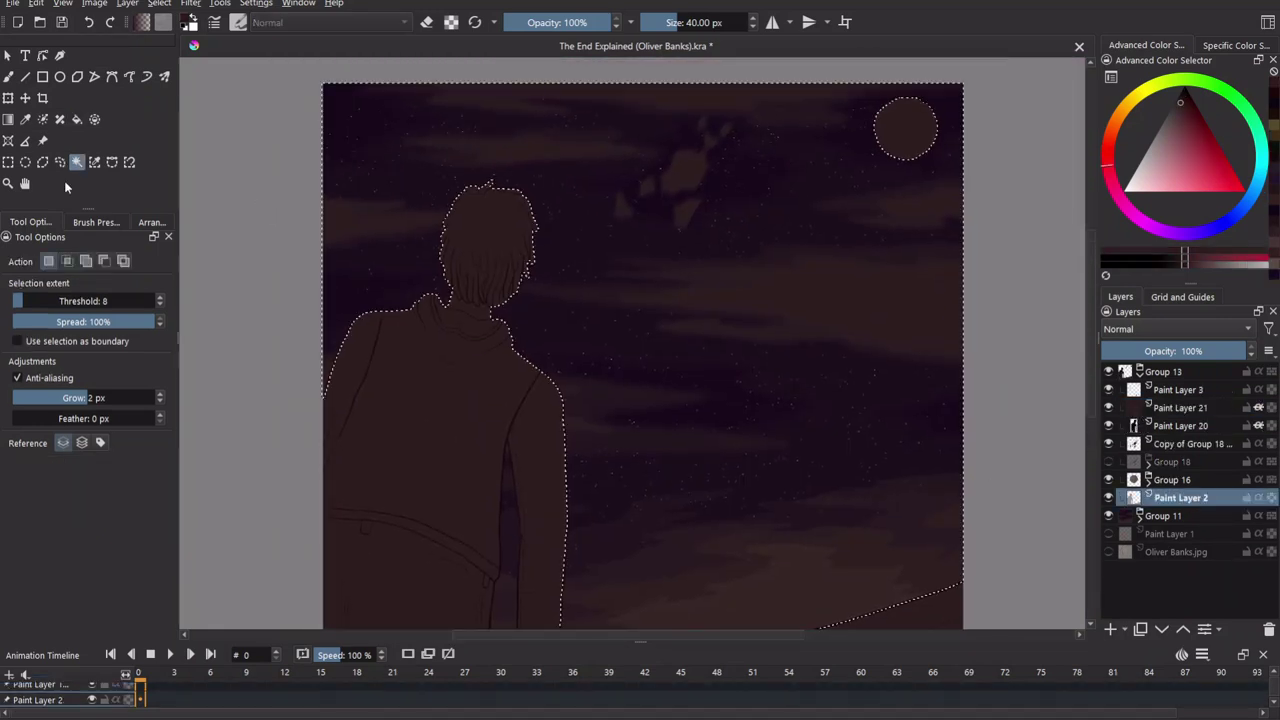
key("b")
left_click(427, 22)
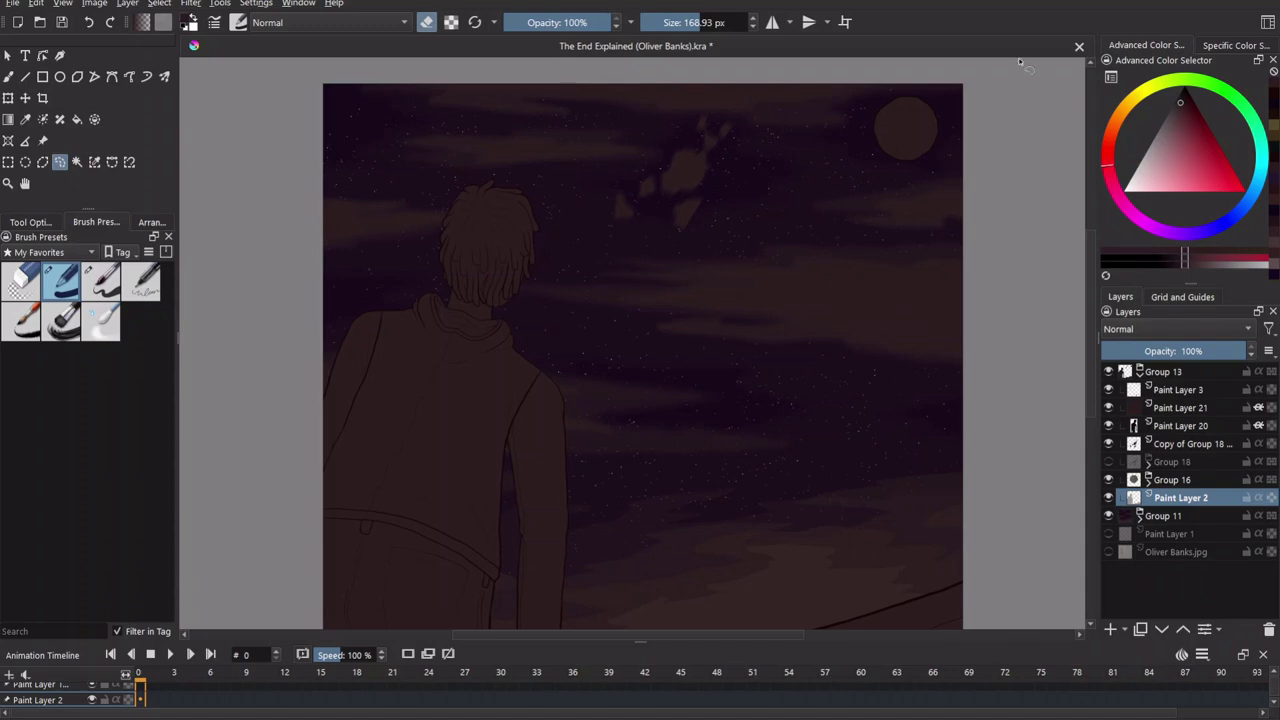
left_click(1182, 407)
mouse_move(1240, 351)
left_mouse_down()
mouse_move(1203, 353)
mouse_move(1221, 352)
left_mouse_up()
scroll(786, 429, "down", 2)
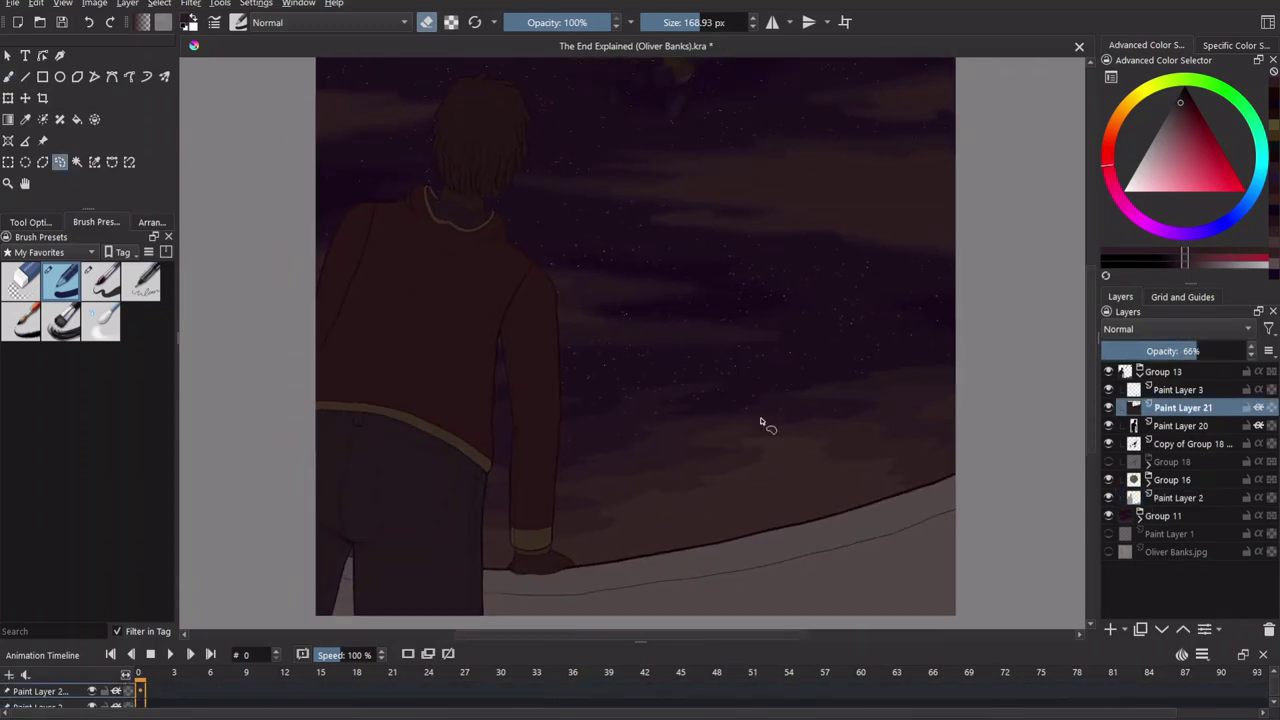
Add a new paint layer, then make Paint Layer 20 active with the brush set to erase.
key("Insert")
scroll(634, 471, "up", 5)
scroll(571, 523, "down", 5)
left_click(1182, 407)
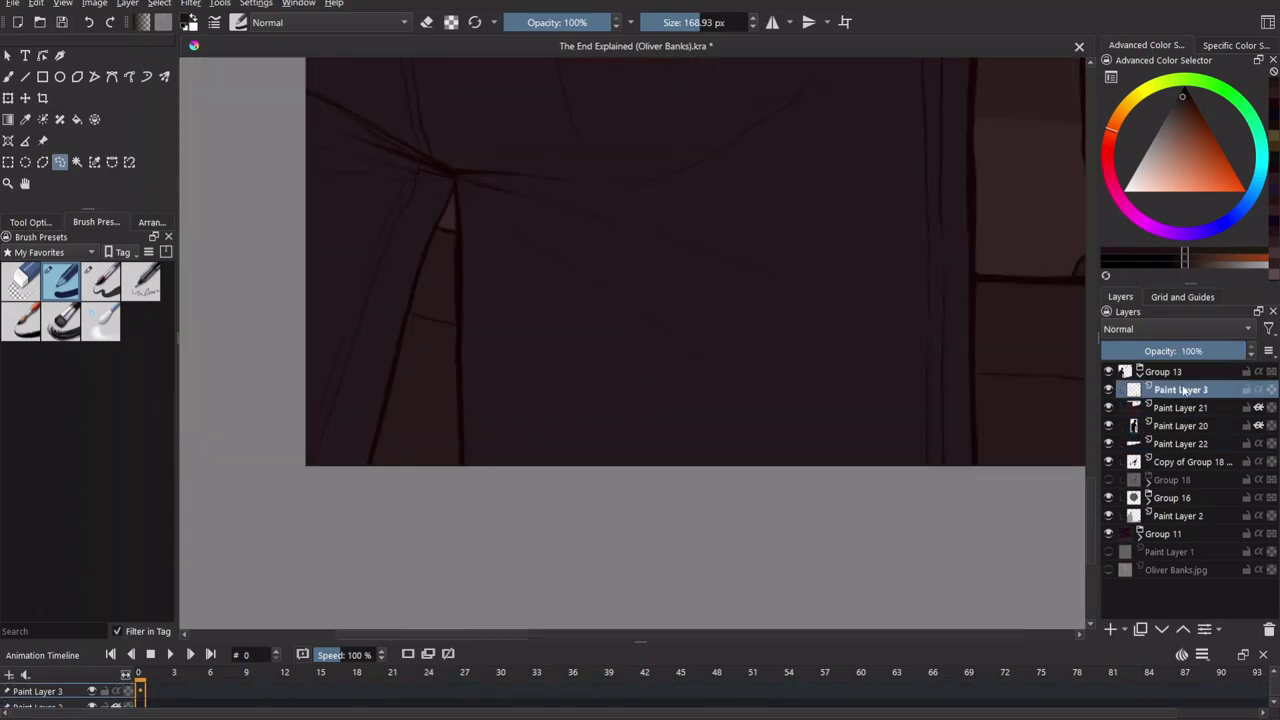
left_click(1180, 389)
left_click(1187, 427)
scroll(631, 343, "down", 3)
key("b")
key("e")
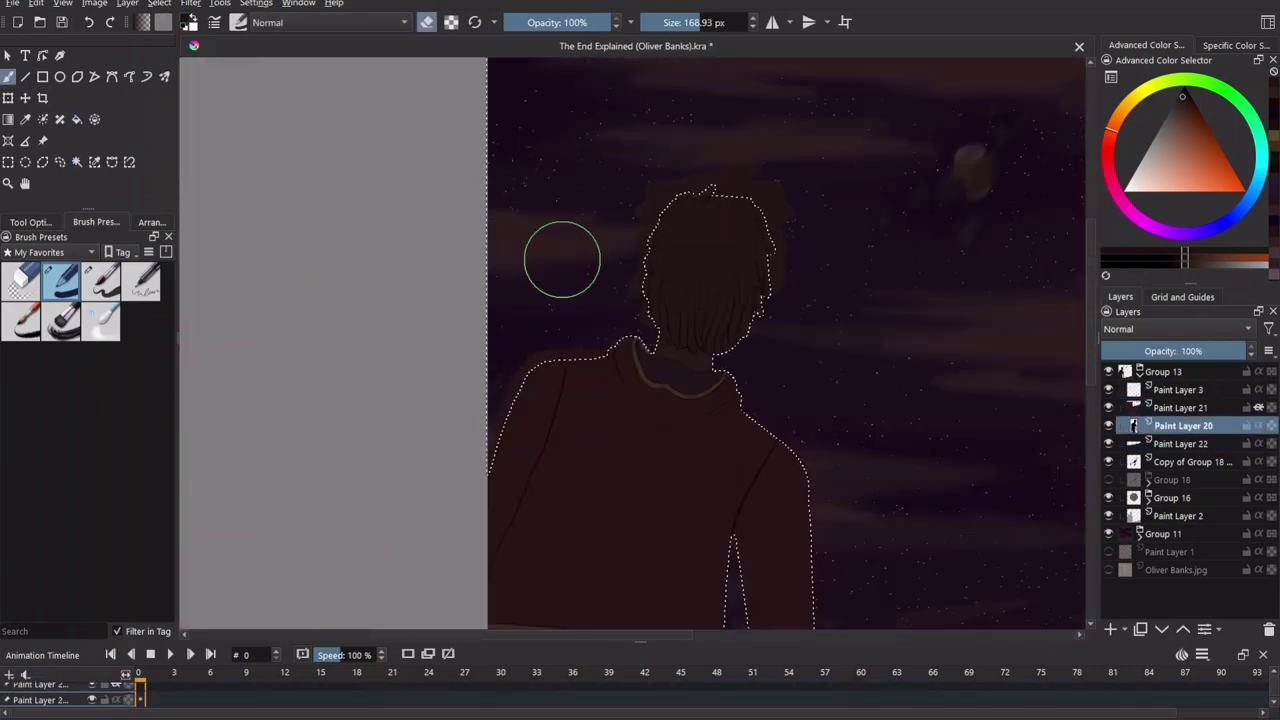
scroll(695, 378, "up", 3)
Clear the selection, set Paint Layer 21 to about 53% opacity, and add Paint Layer 23.
key("ctrl+shift+a")
scroll(695, 378, "down", 3)
left_click(1182, 407)
left_click_drag(1245, 351, 1188, 355)
scroll(814, 329, "down", 3)
key("Insert")
key("e")
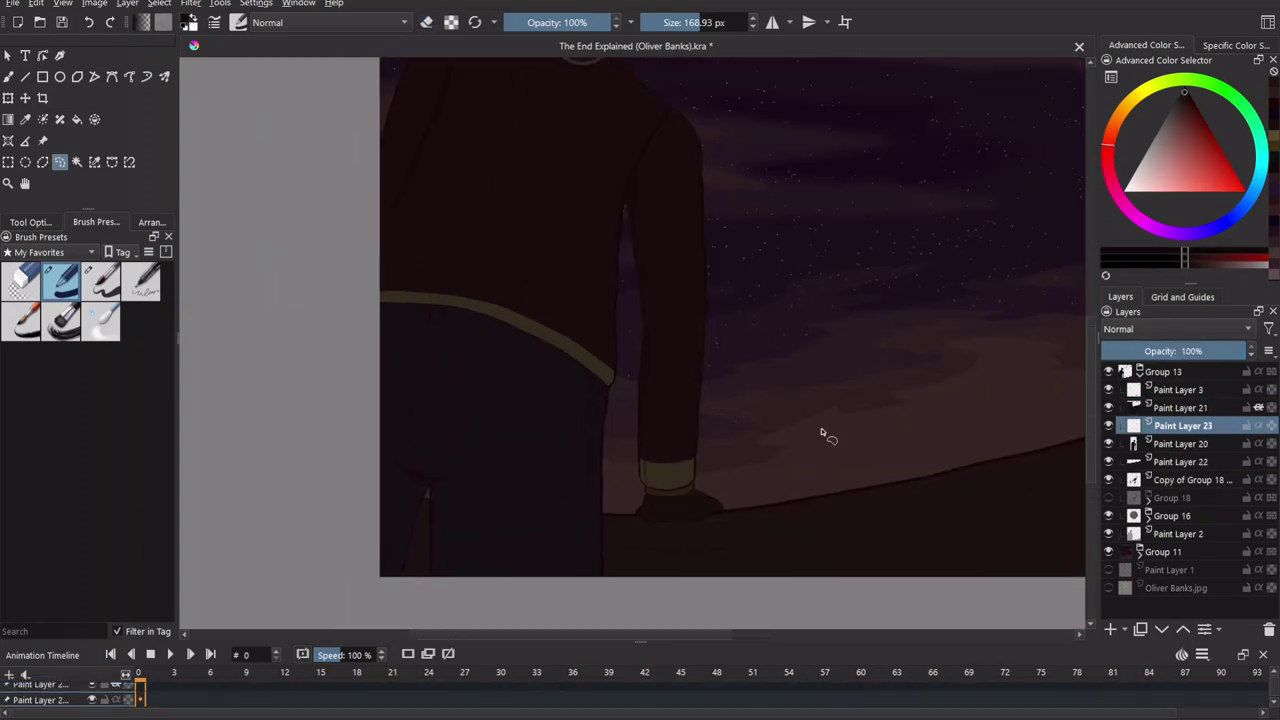
scroll(923, 397, "up", 5)
Group the figure layers into Group 24 and reactivate Paint Layer 23.
left_click(1182, 407)
left_click(1180, 461, "shift")
key("ctrl+g")
left_click(1190, 443)
Paint diagonal and vertical dark strokes over the figure on Paint Layer 23.
scroll(800, 357, "up", 3)
left_click_drag(975, 275, 822, 466)
left_click_drag(572, 466, 572, 290)
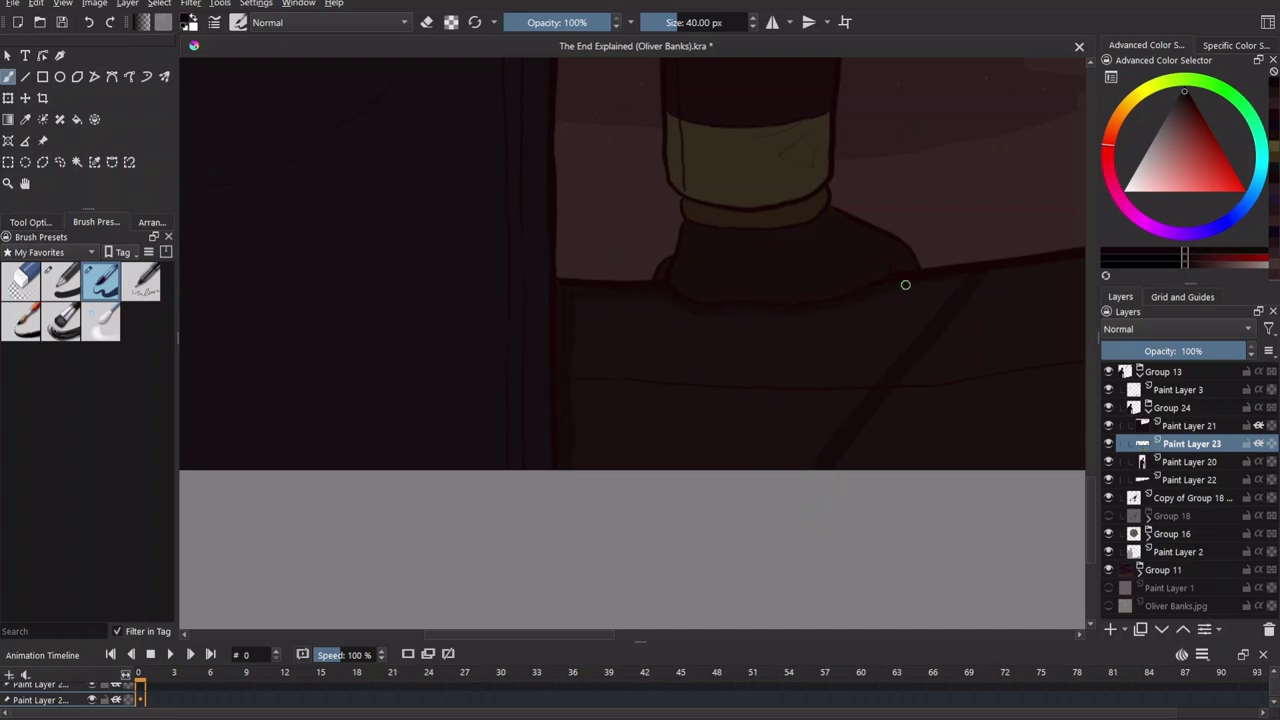
left_click_drag(972, 269, 488, 377)
scroll(580, 543, "down", 2)
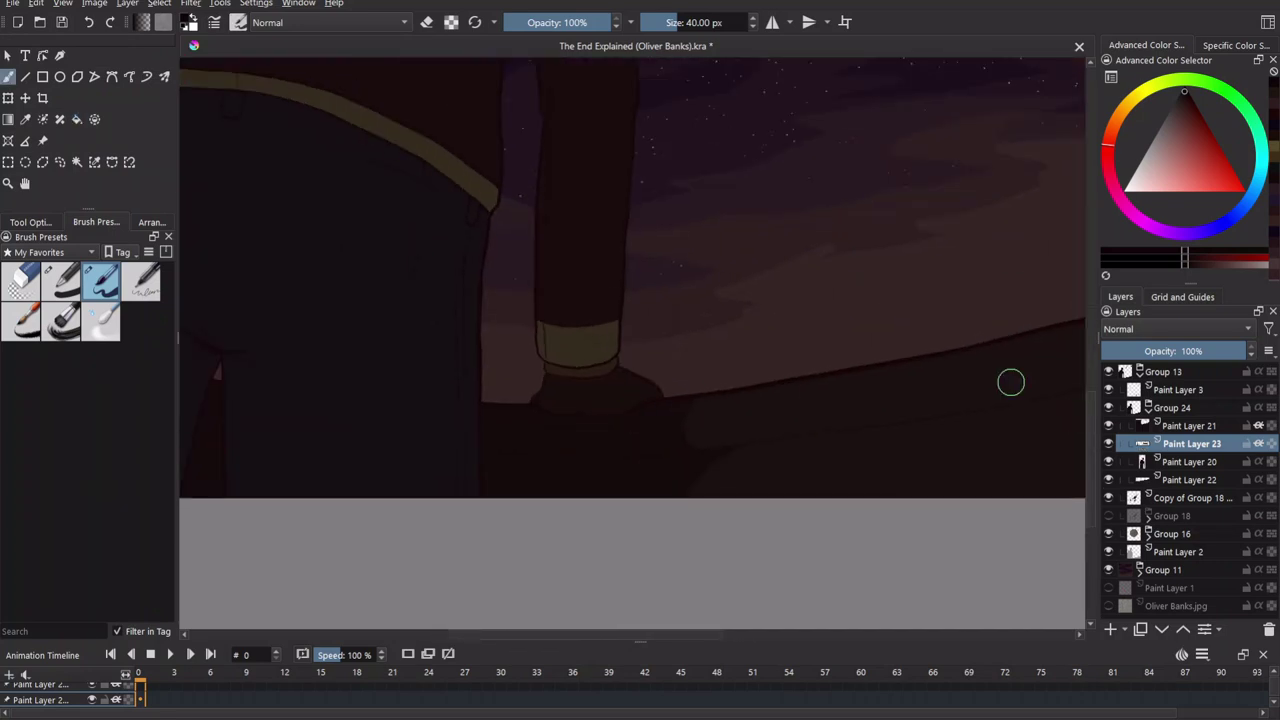
scroll(1080, 414, "down", 2)
left_click_drag(699, 147, 632, 552)
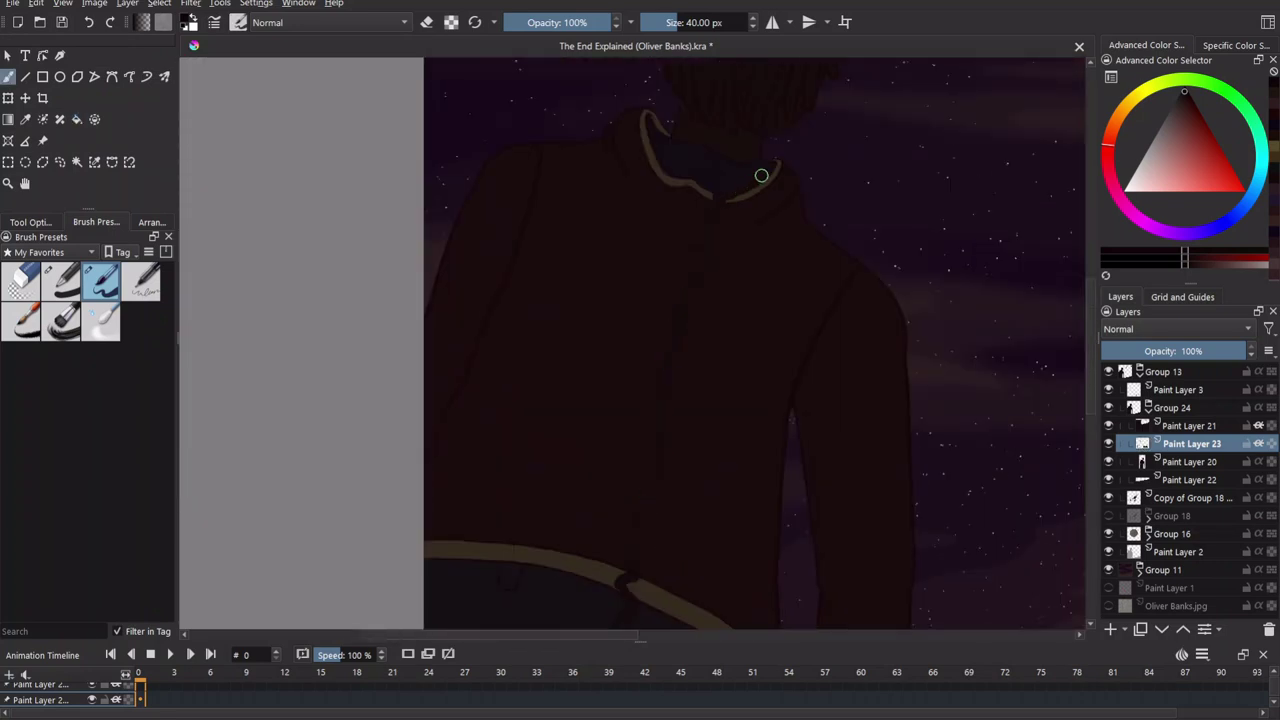
scroll(606, 400, "up", 2)
scroll(651, 343, "up", 1)
left_click_drag(651, 343, 694, 523)
Switch between Paint Layers 20 and 23 while zooming in and out on the neck and collar.
key("Page_Down")
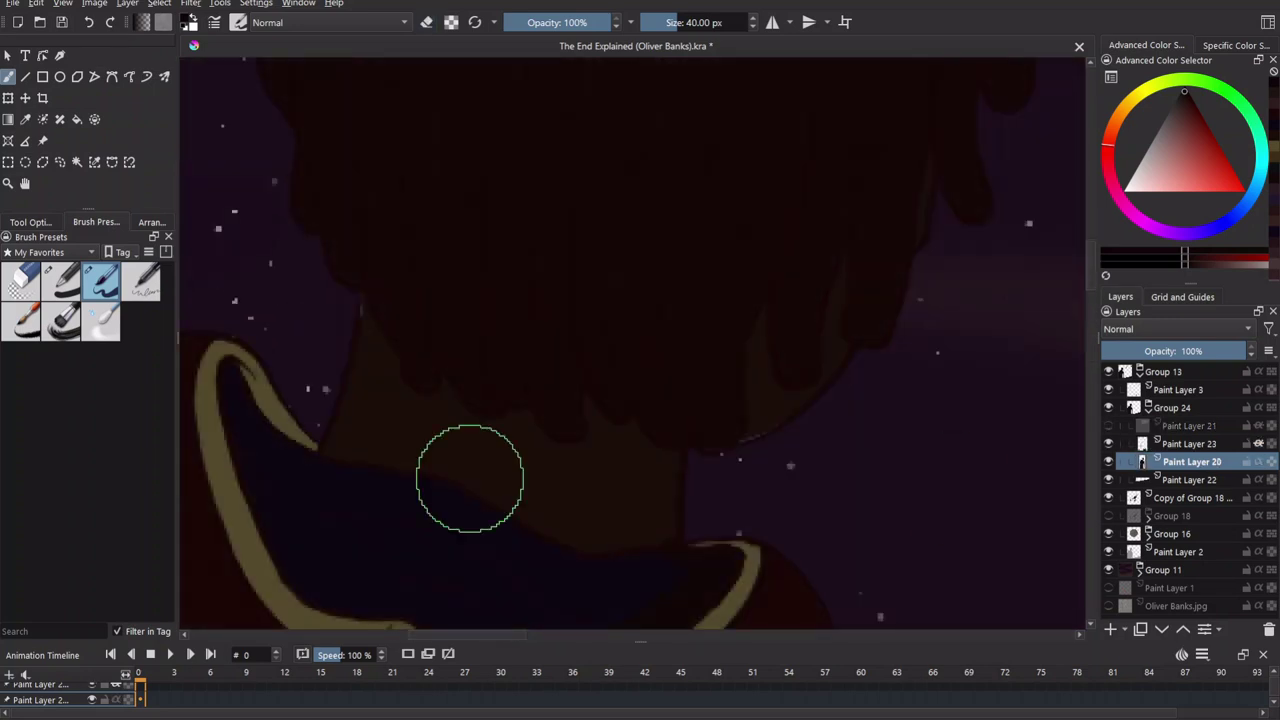
key("minus")
key("minus")
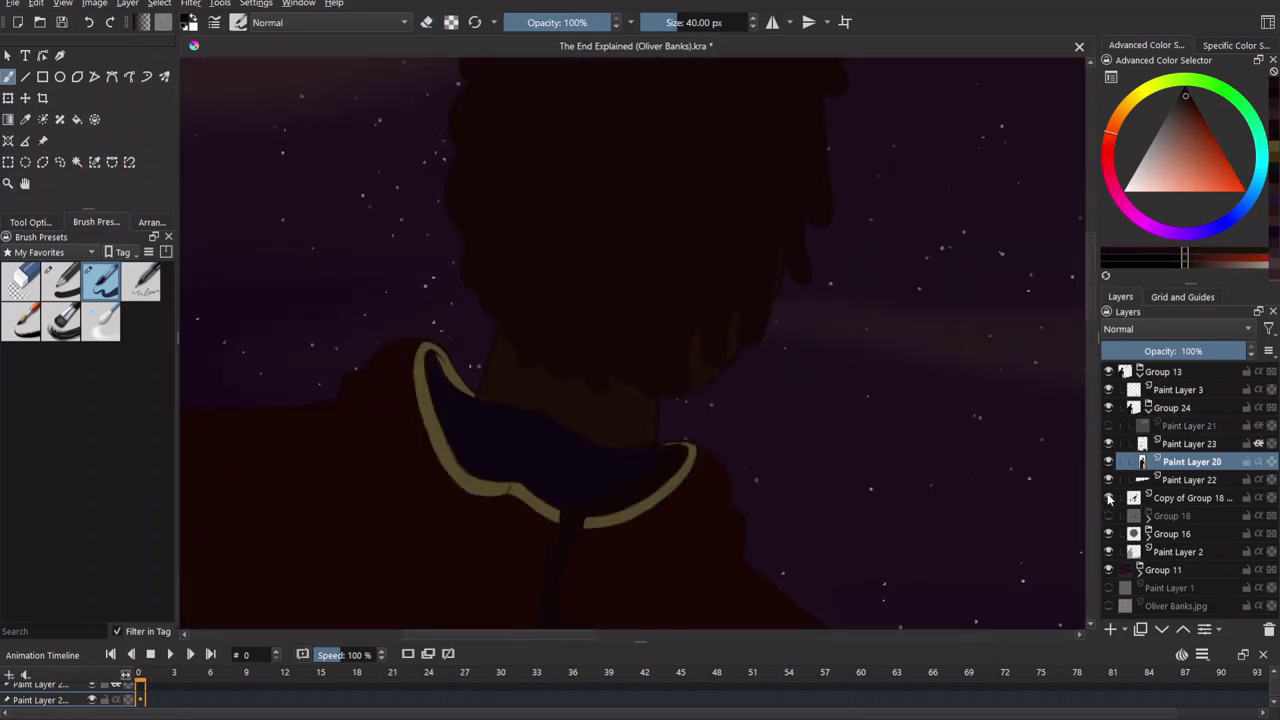
key("plus")
key("plus")
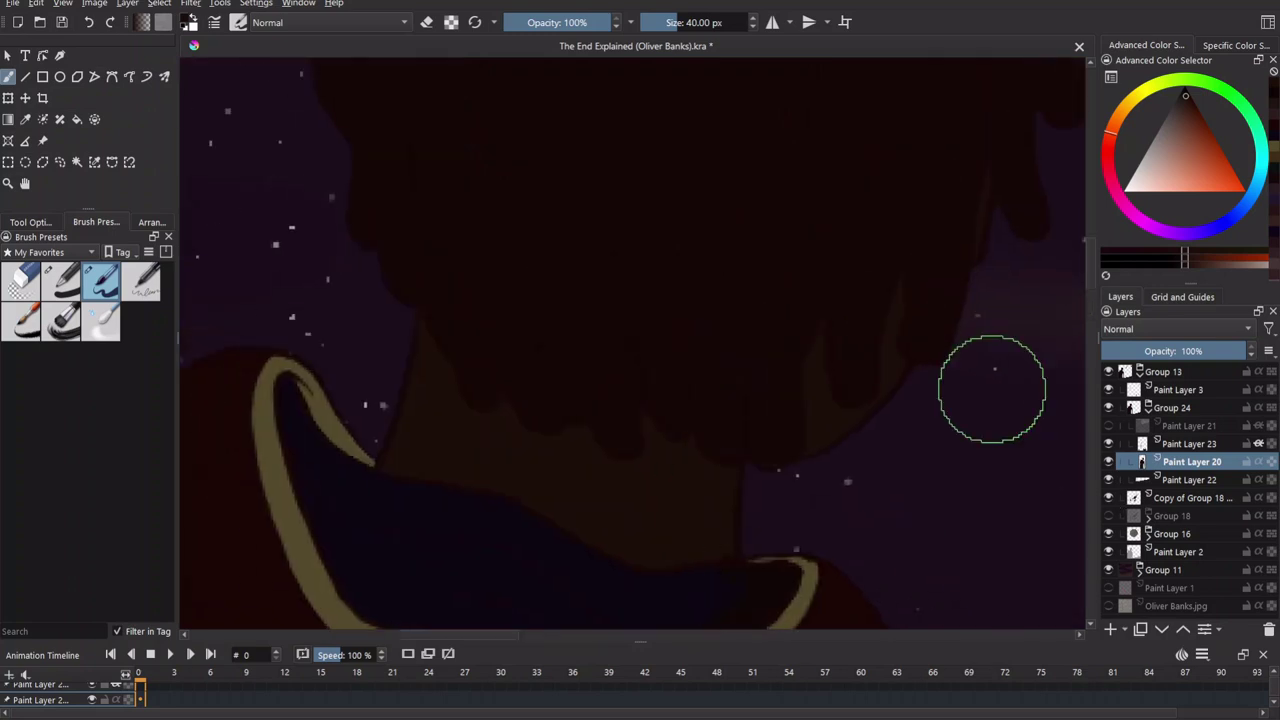
key("Page_Up")
key("plus")
key("plus")
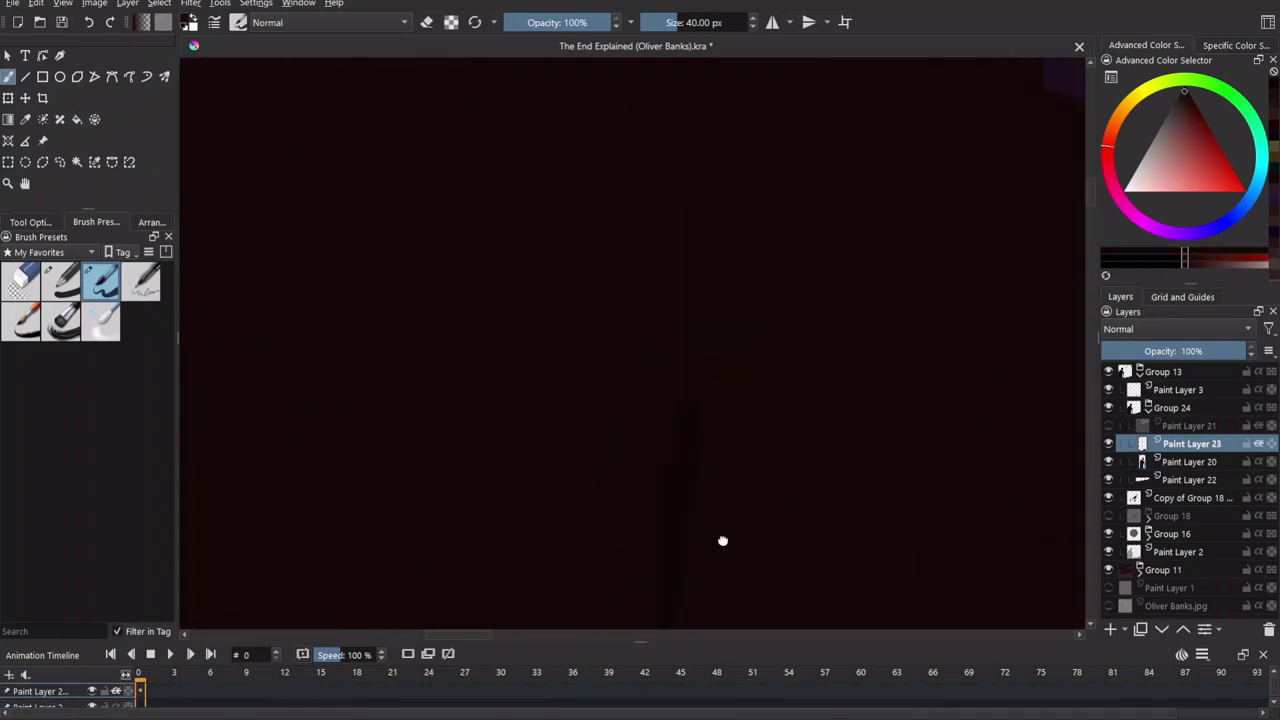
key("minus")
key("minus")
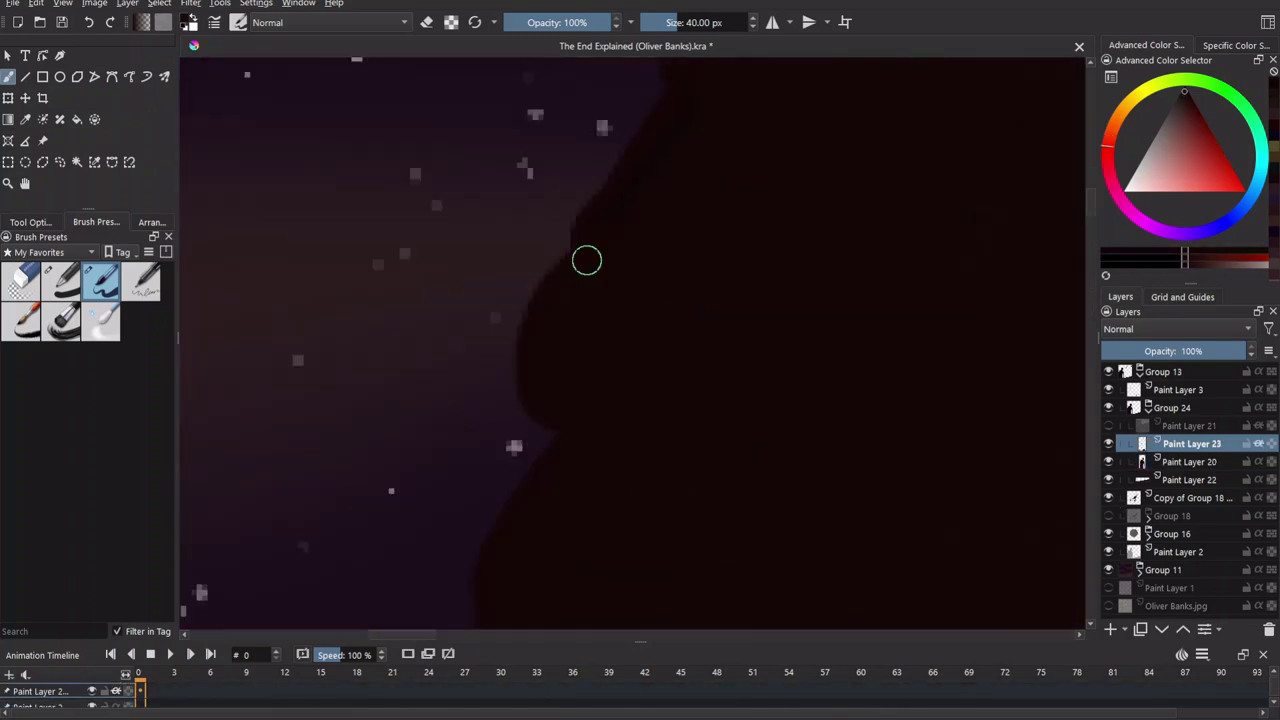
scroll(666, 465, "down", 3)
key("plus")
key("plus")
key("plus")
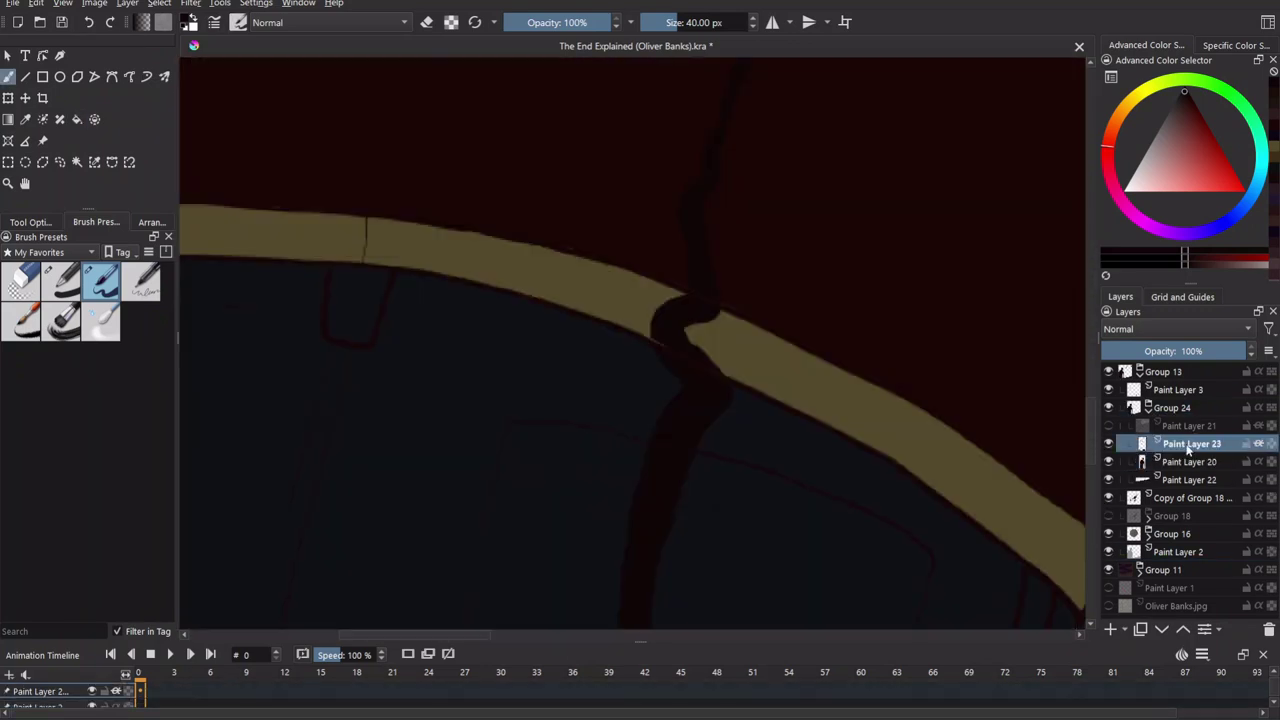
key("minus")
key("minus")
scroll(808, 463, "up", 2)
key("plus")
key("plus")
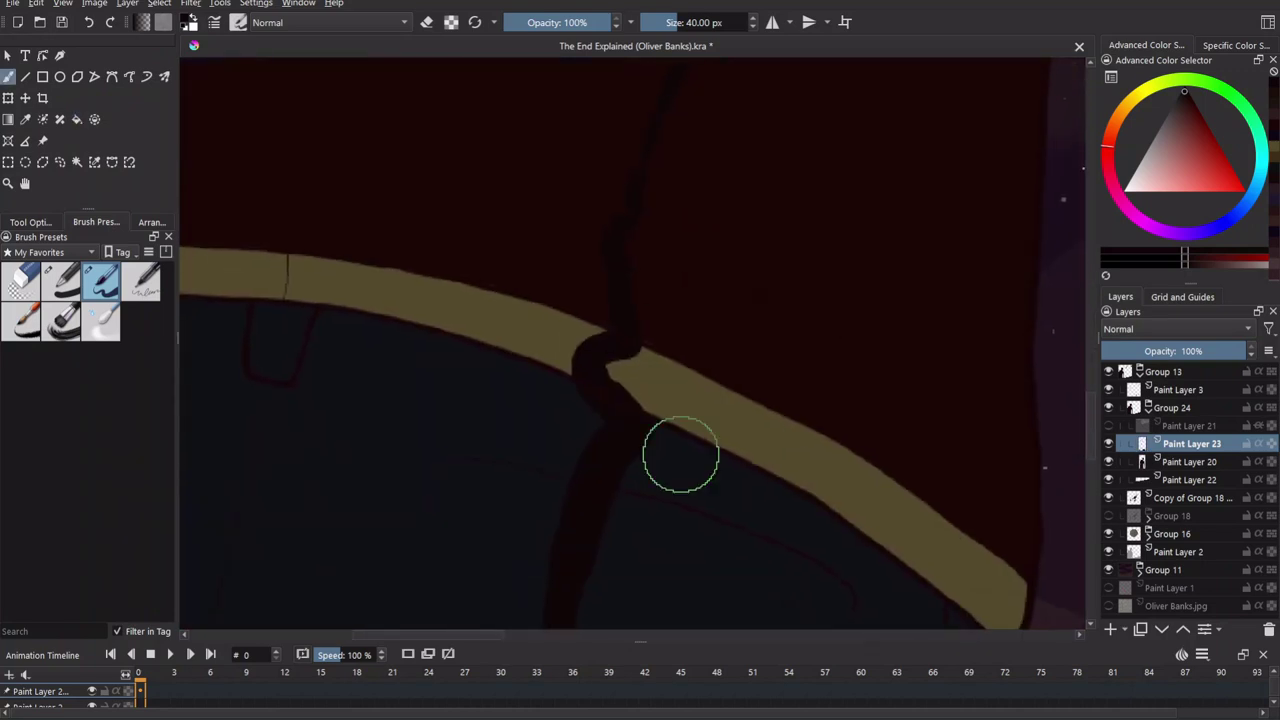
Hide Paint Layer 3 and move Paint Layer 2 into Group 24.
key("b")
scroll(671, 463, "down", 2)
left_click_drag(397, 500, 516, 432)
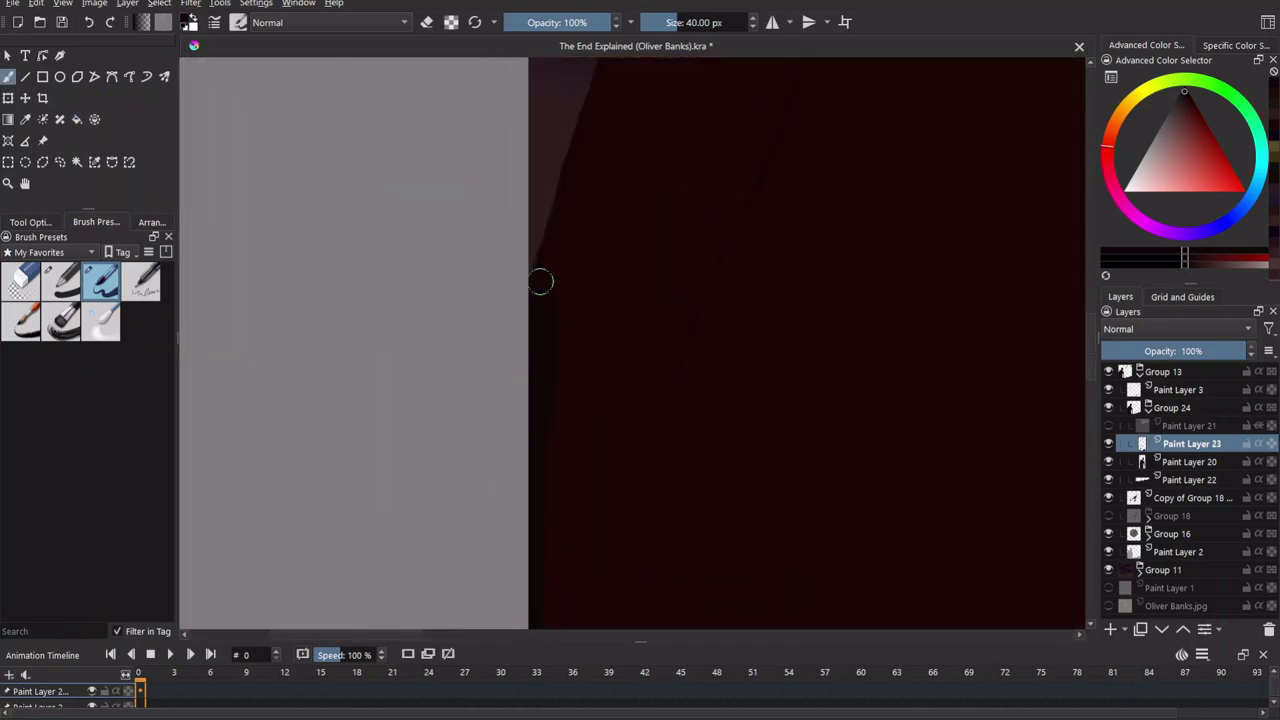
key("f")
scroll(697, 100, "up", 3)
scroll(771, 397, "down", 3)
left_click(1108, 390)
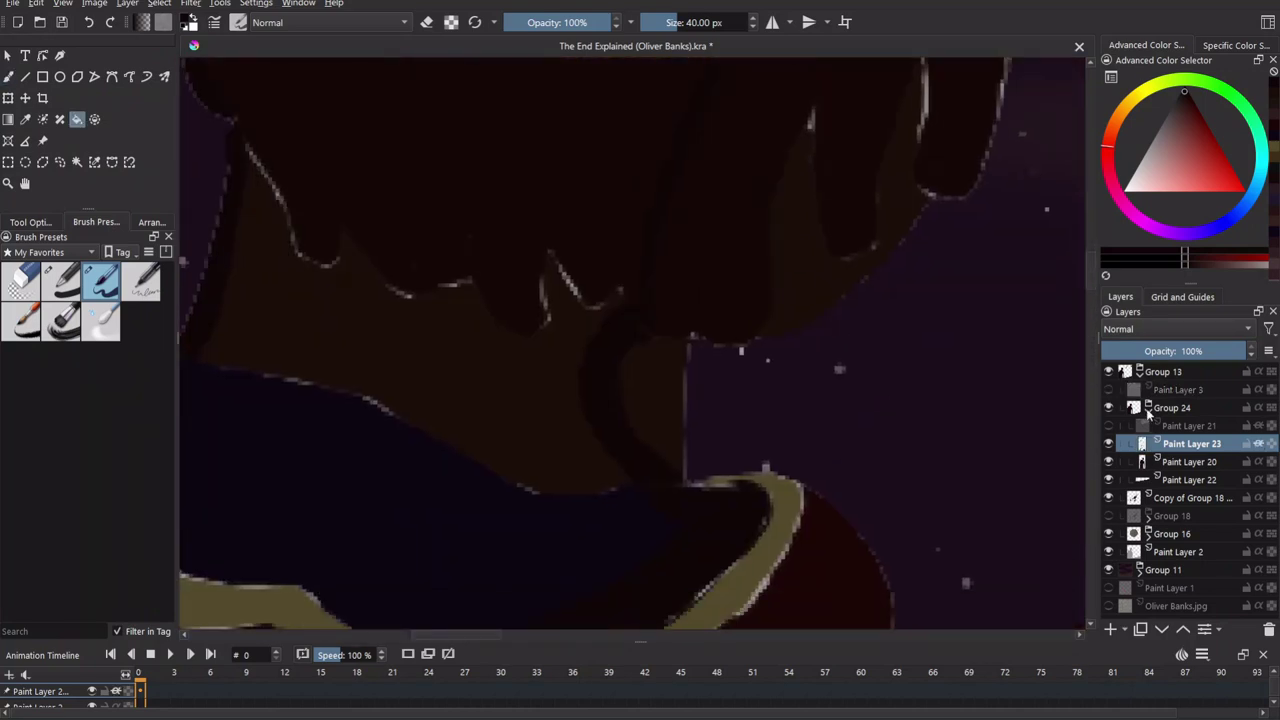
left_click_drag(1160, 556, 1165, 492)
Pan across the starry sky, collar and upper arm, toggling between brush and fill tools.
key("b")
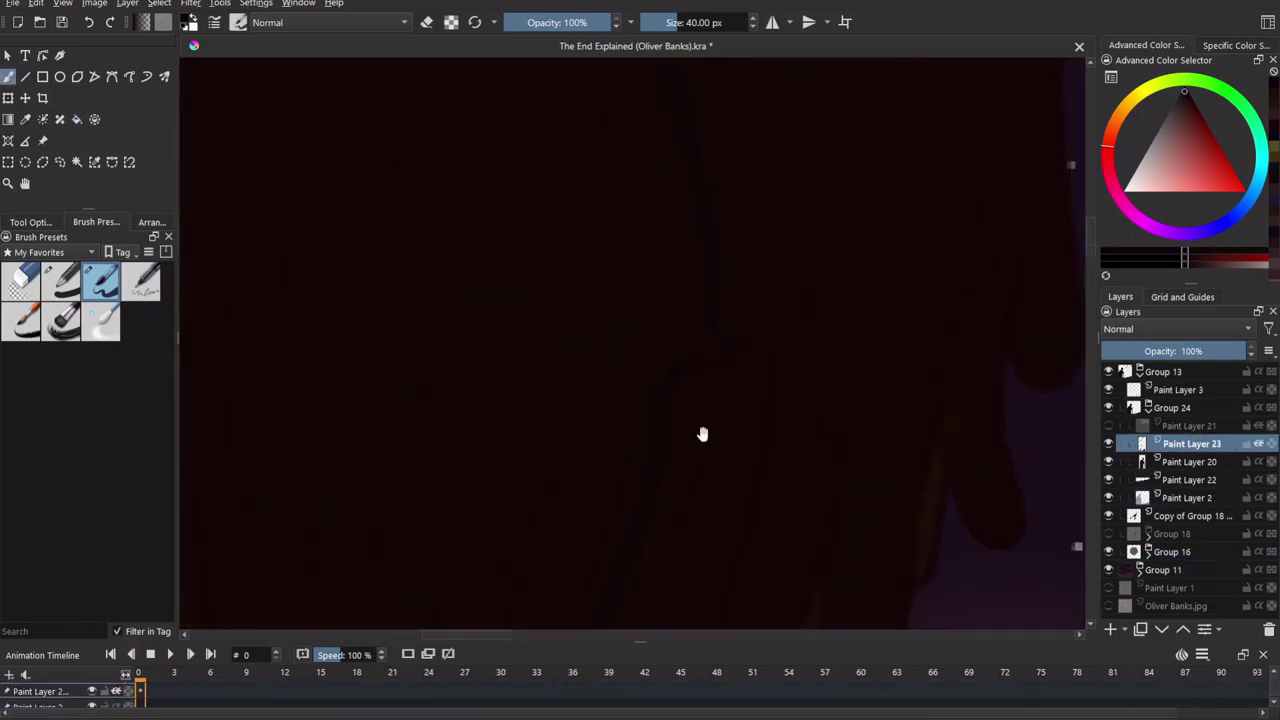
left_click_drag(728, 447, 546, 429)
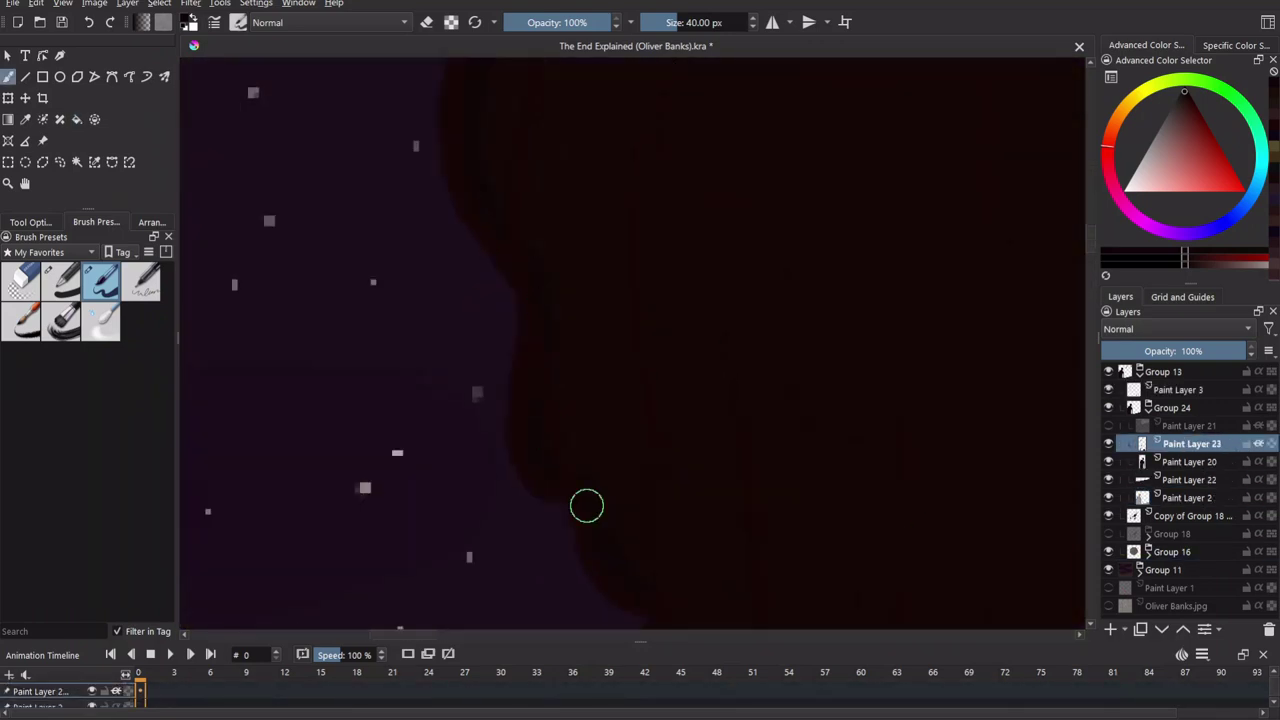
mouse_move(541, 513)
left_mouse_down()
mouse_move(557, 229)
mouse_move(714, 200)
mouse_move(674, 206)
mouse_move(511, 382)
mouse_move(546, 360)
mouse_move(646, 383)
mouse_move(551, 194)
mouse_move(937, 393)
left_mouse_up()
key("f")
scroll(602, 366, "down", 5)
key("b")
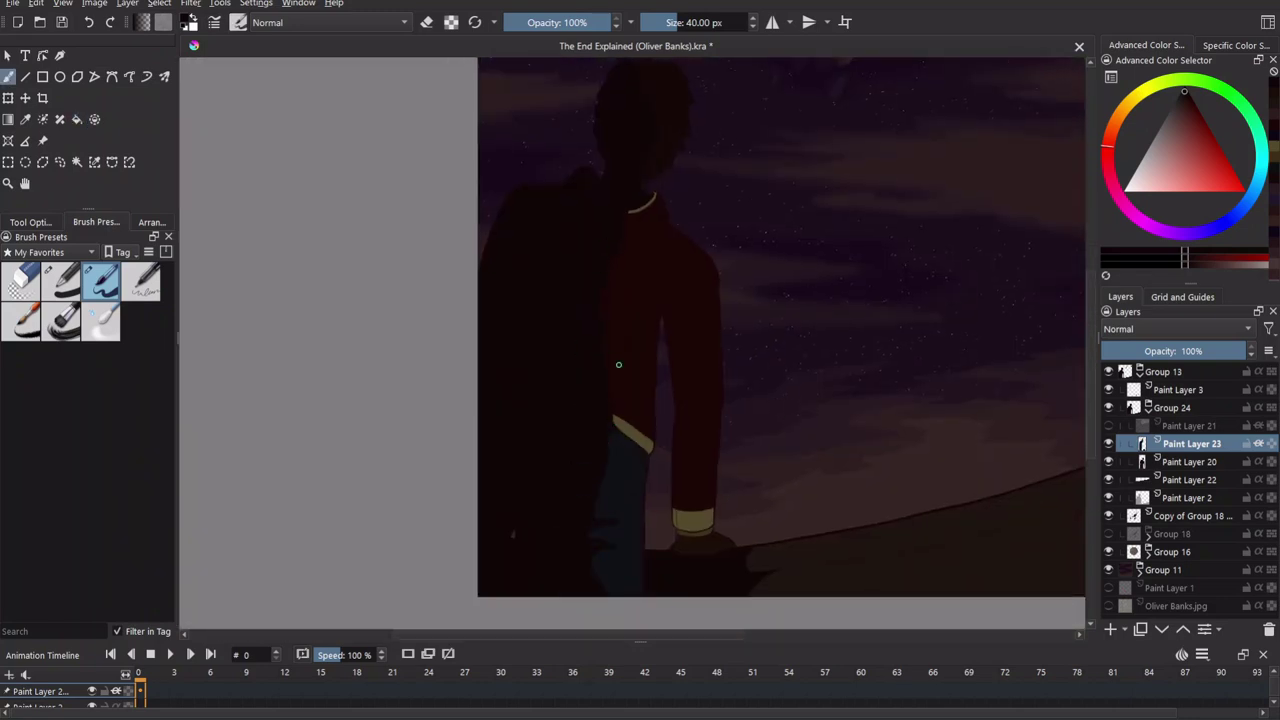
scroll(649, 447, "up", 2)
left_click_drag(640, 419, 575, 354)
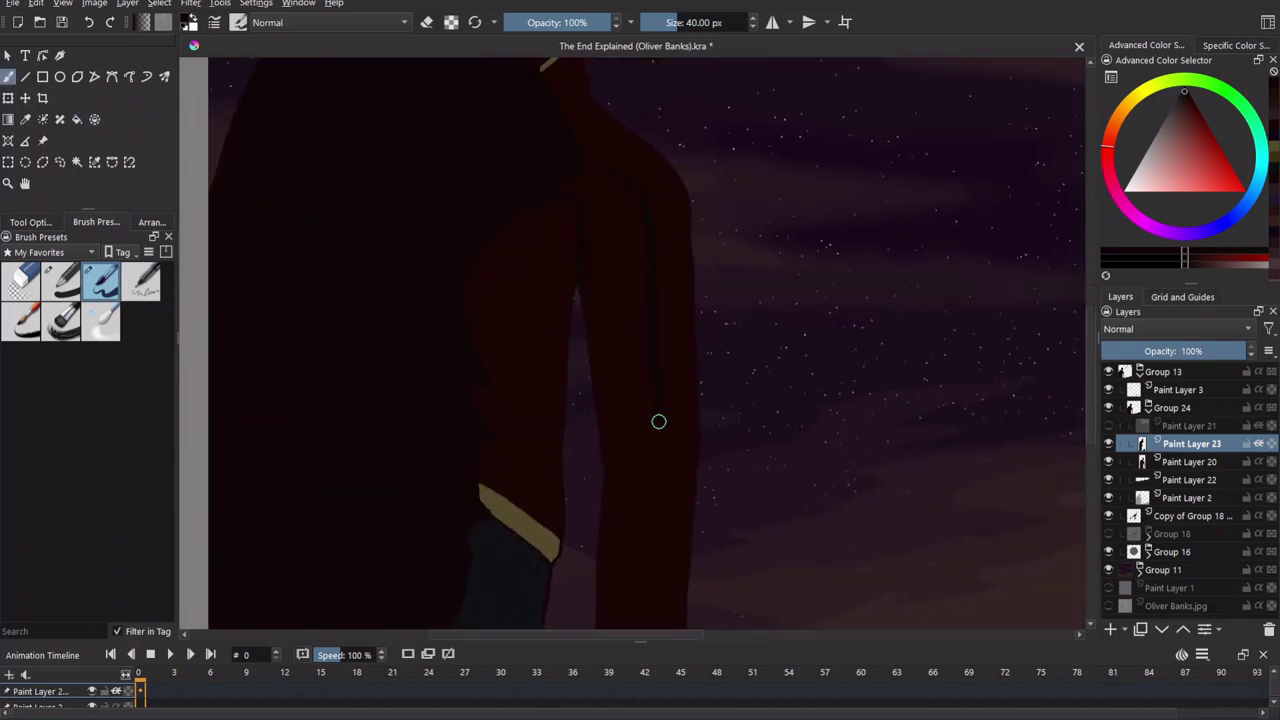
Switch to the fill tool and reframe the view on the figure's linework.
scroll(652, 318, "down", 2)
key("f")
scroll(666, 284, "up", 3)
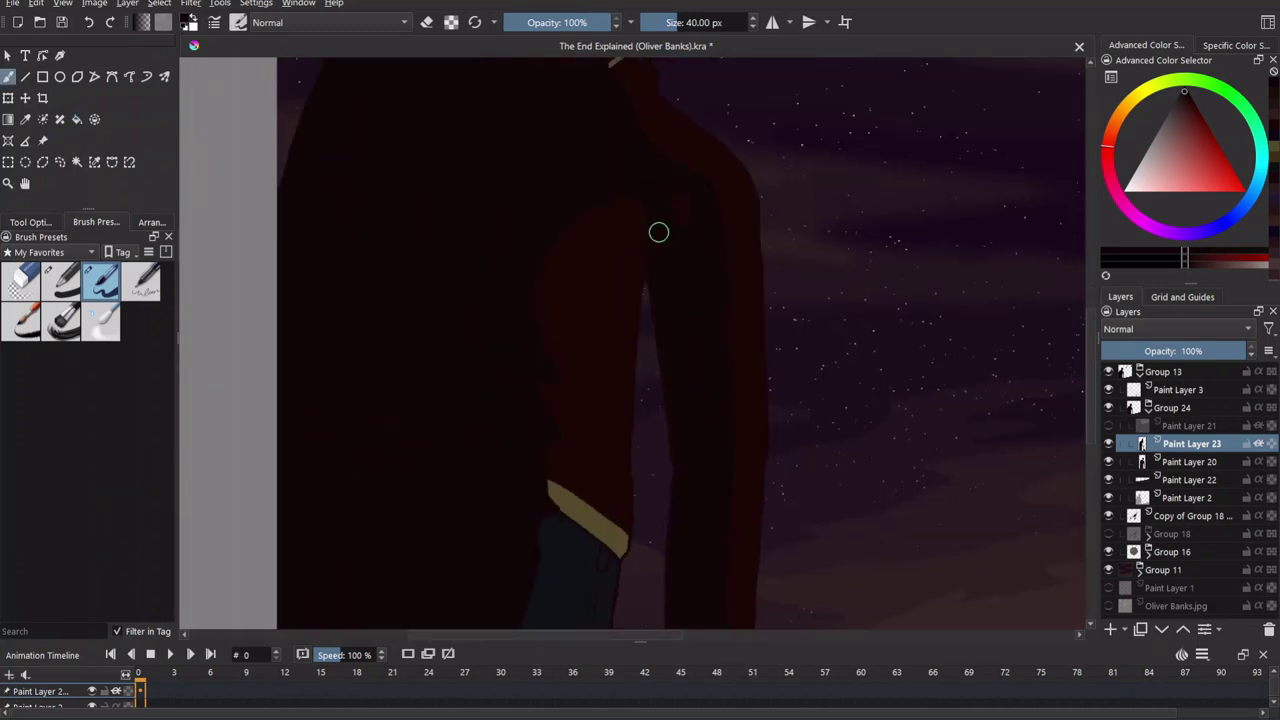
scroll(604, 266, "down", 3)
scroll(577, 549, "up", 4)
scroll(629, 457, "down", 3)
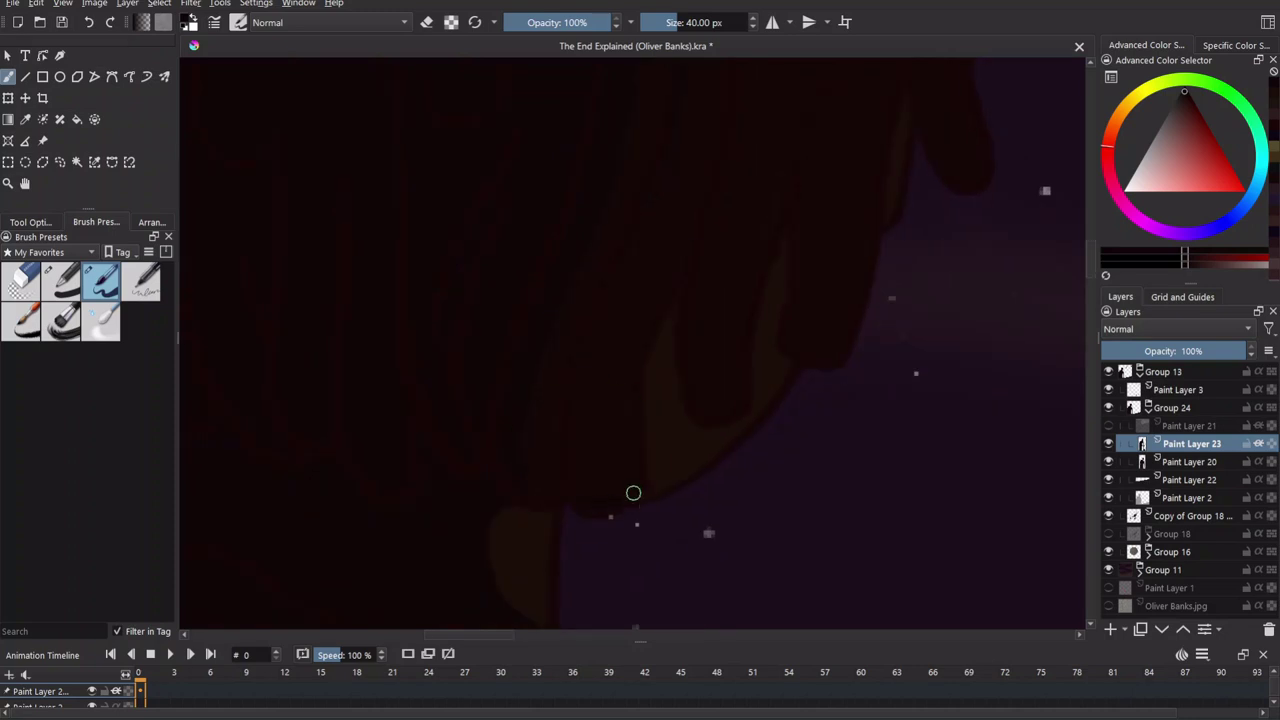
scroll(634, 308, "down", 2)
scroll(551, 463, "up", 4)
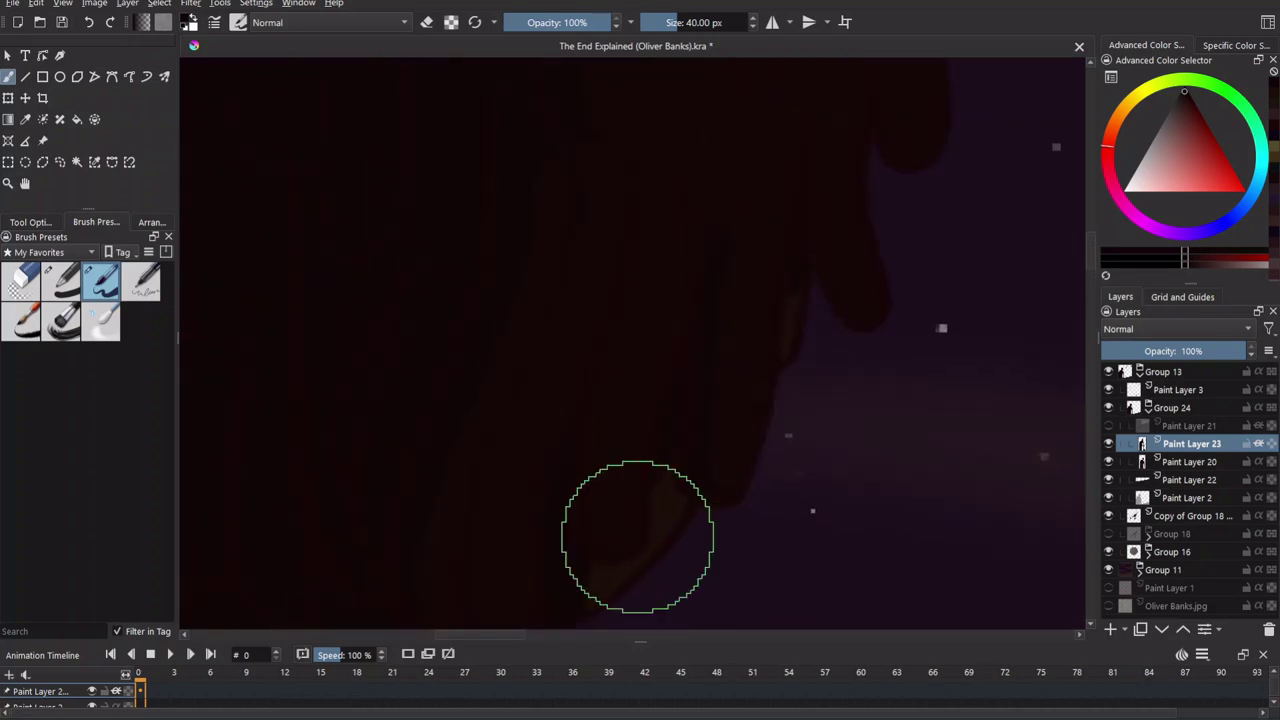
scroll(669, 443, "down", 3)
scroll(592, 402, "up", 6)
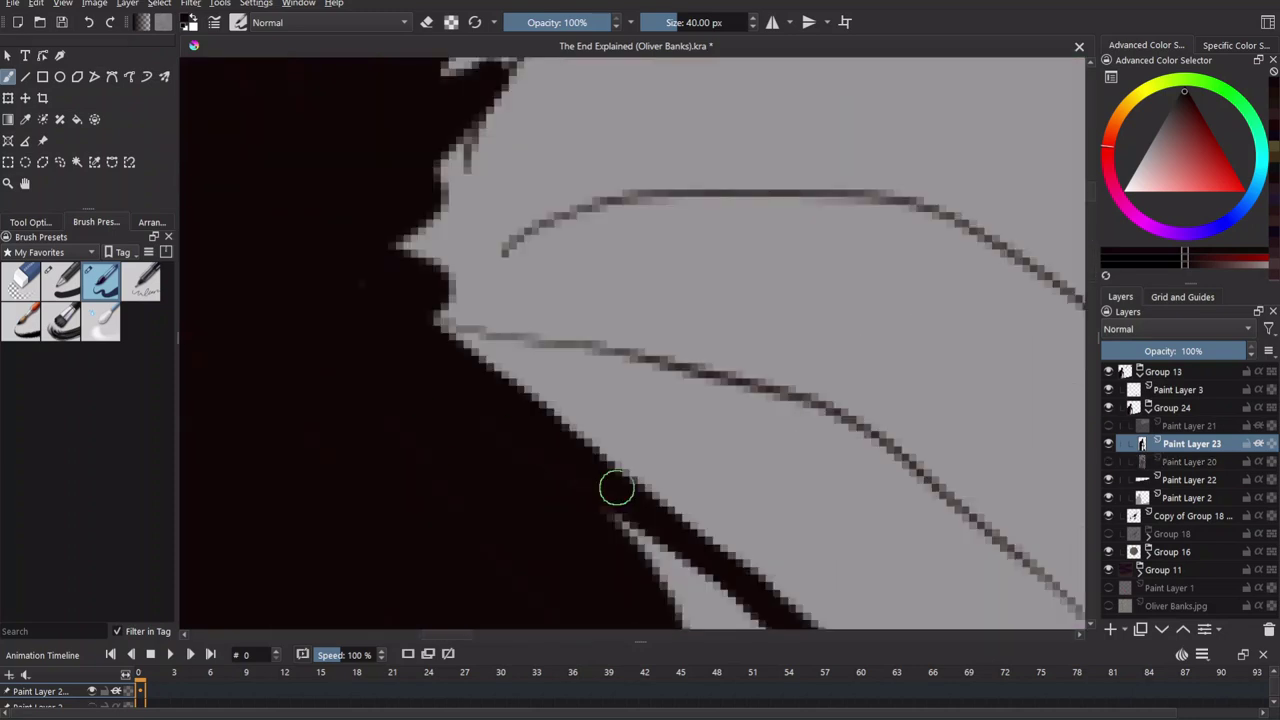
scroll(710, 500, "down", 3)
scroll(671, 491, "up", 3)
scroll(797, 271, "up", 3)
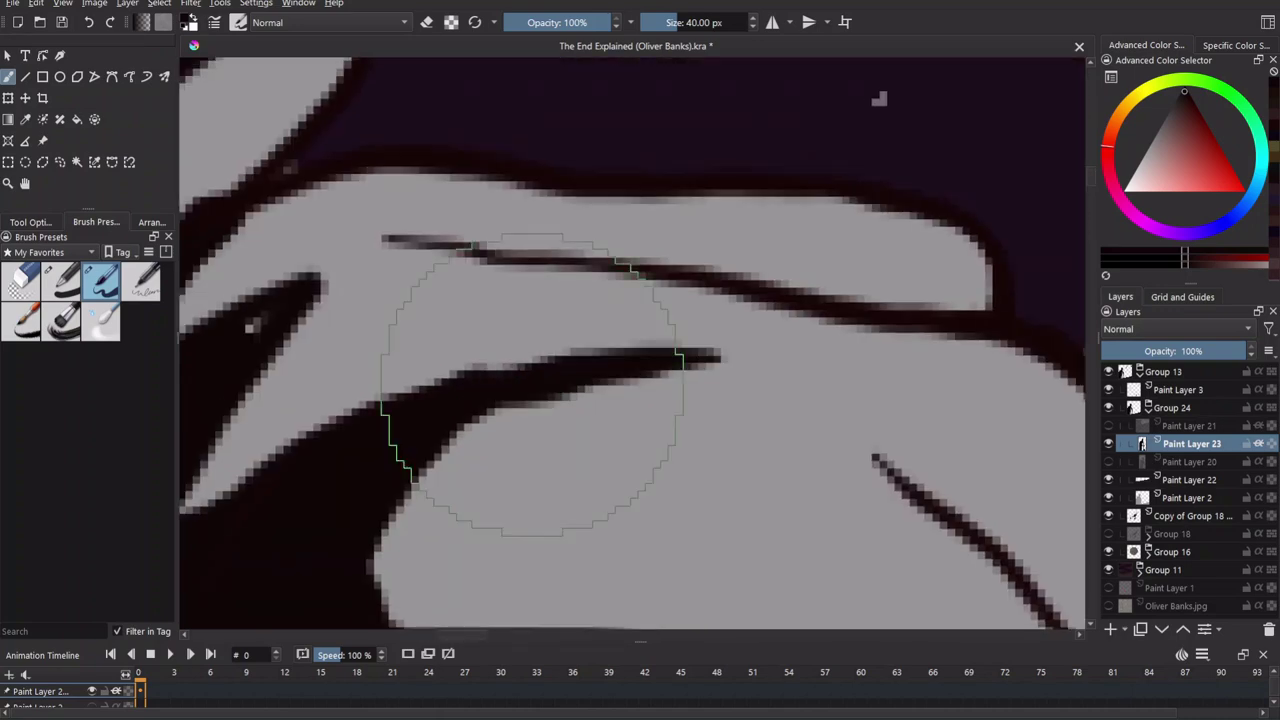
left_click_drag(700, 300, 510, 546)
scroll(514, 329, "down", 5)
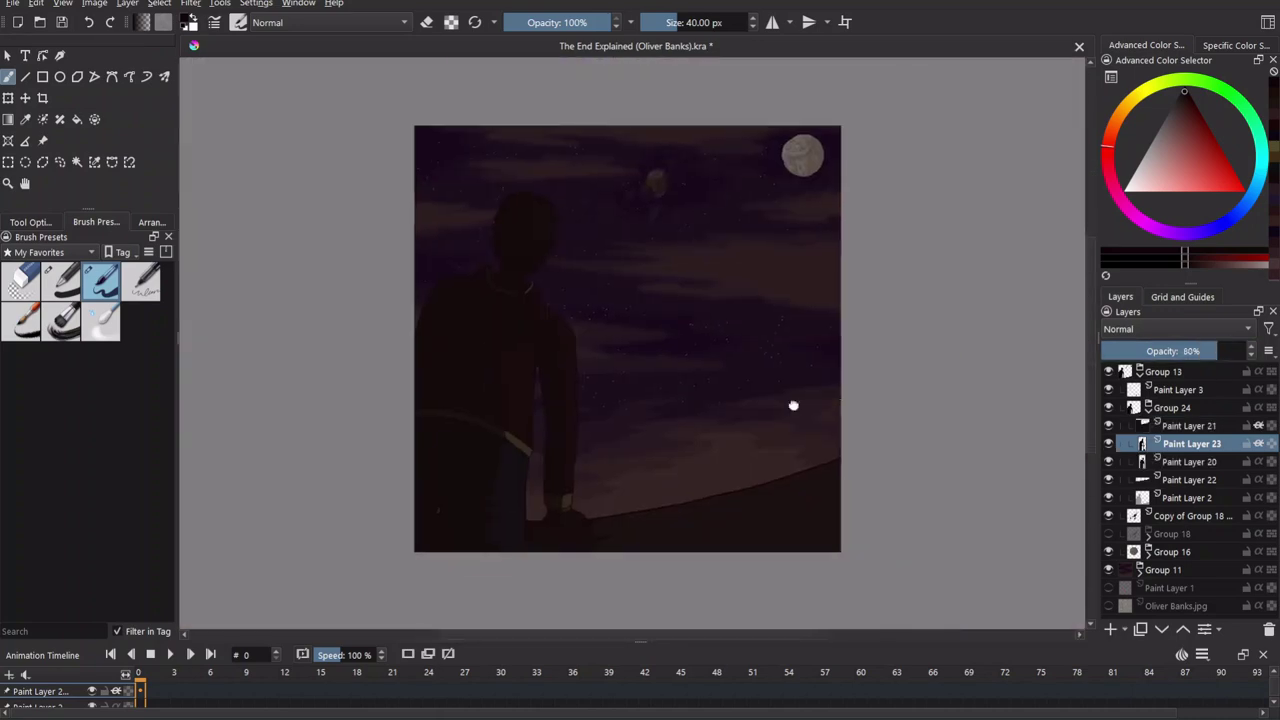
Add a new paint layer for the tendrils and zoom in around the man.
key("Insert")
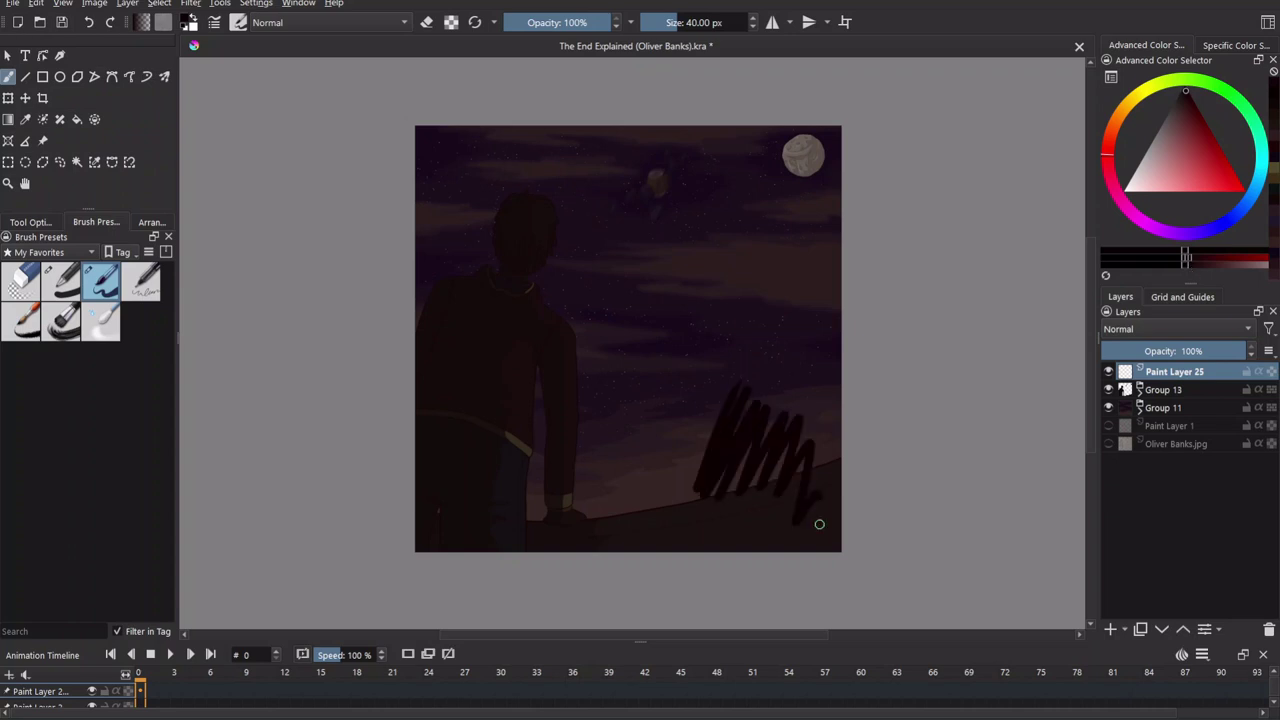
scroll(772, 452, "up", 5)
scroll(646, 423, "up", 4)
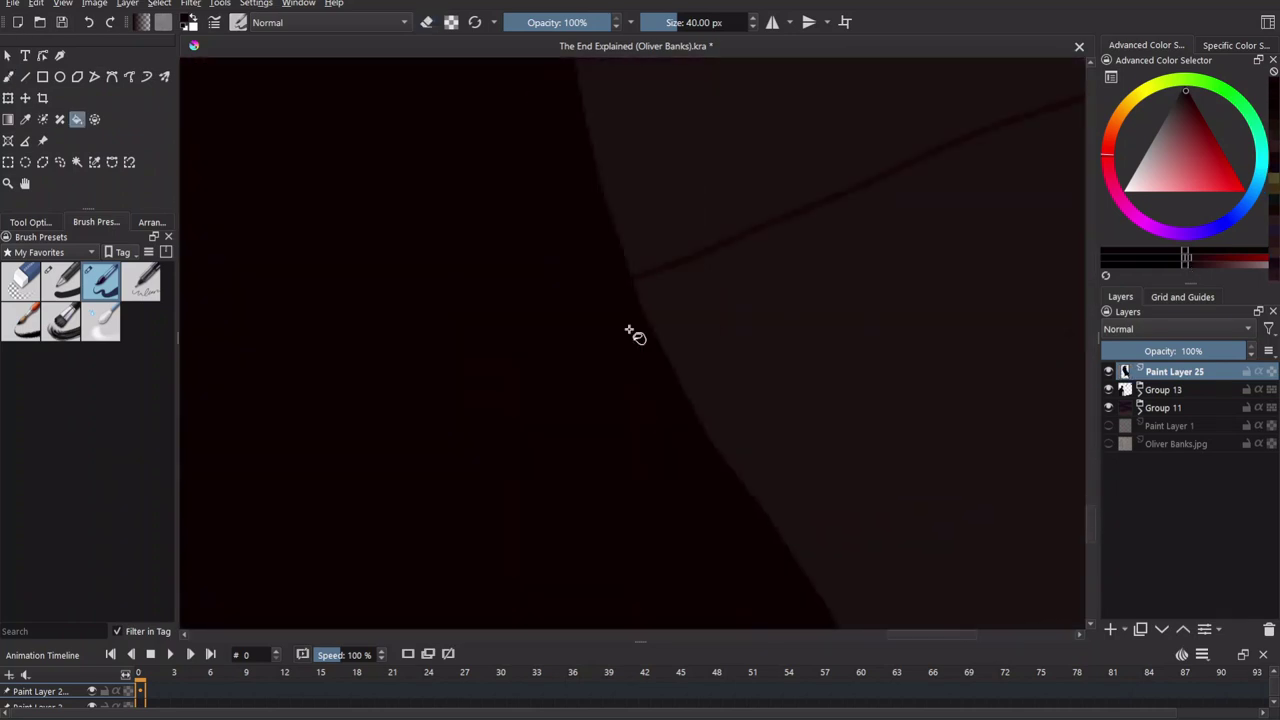
scroll(637, 389, "down", 6)
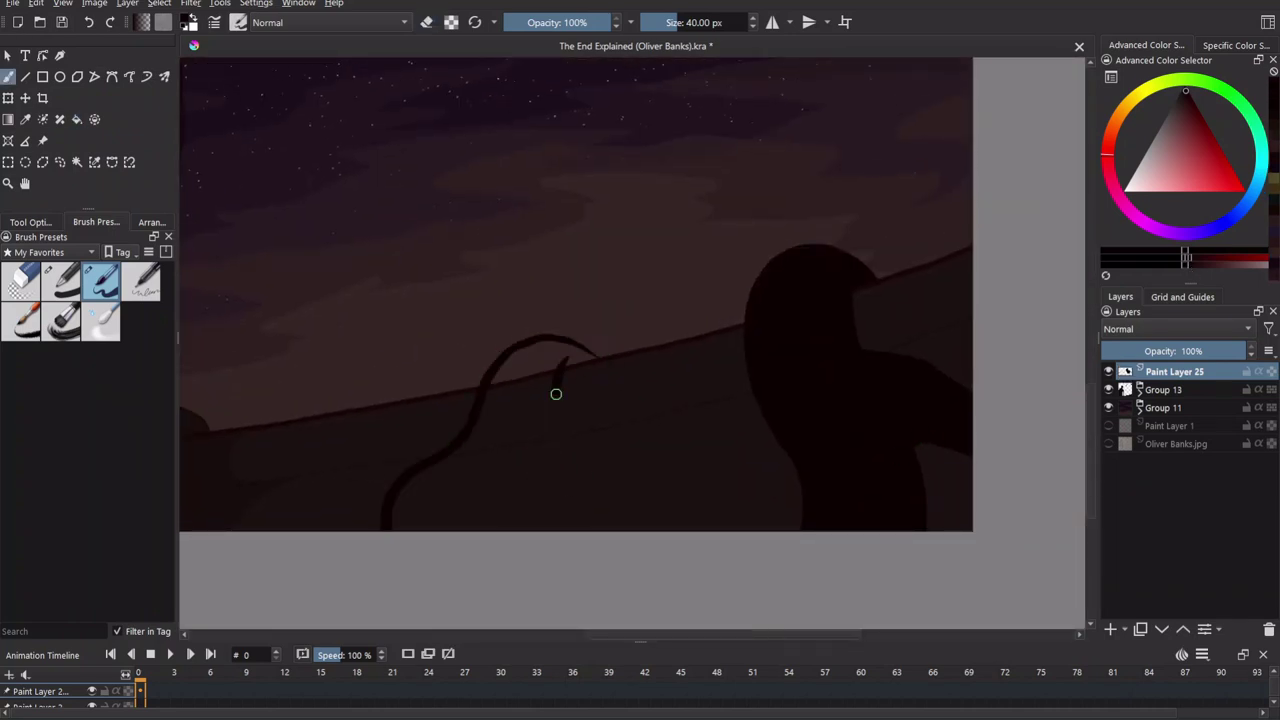
scroll(568, 356, "up", 5)
scroll(809, 477, "down", 6)
scroll(562, 305, "up", 4)
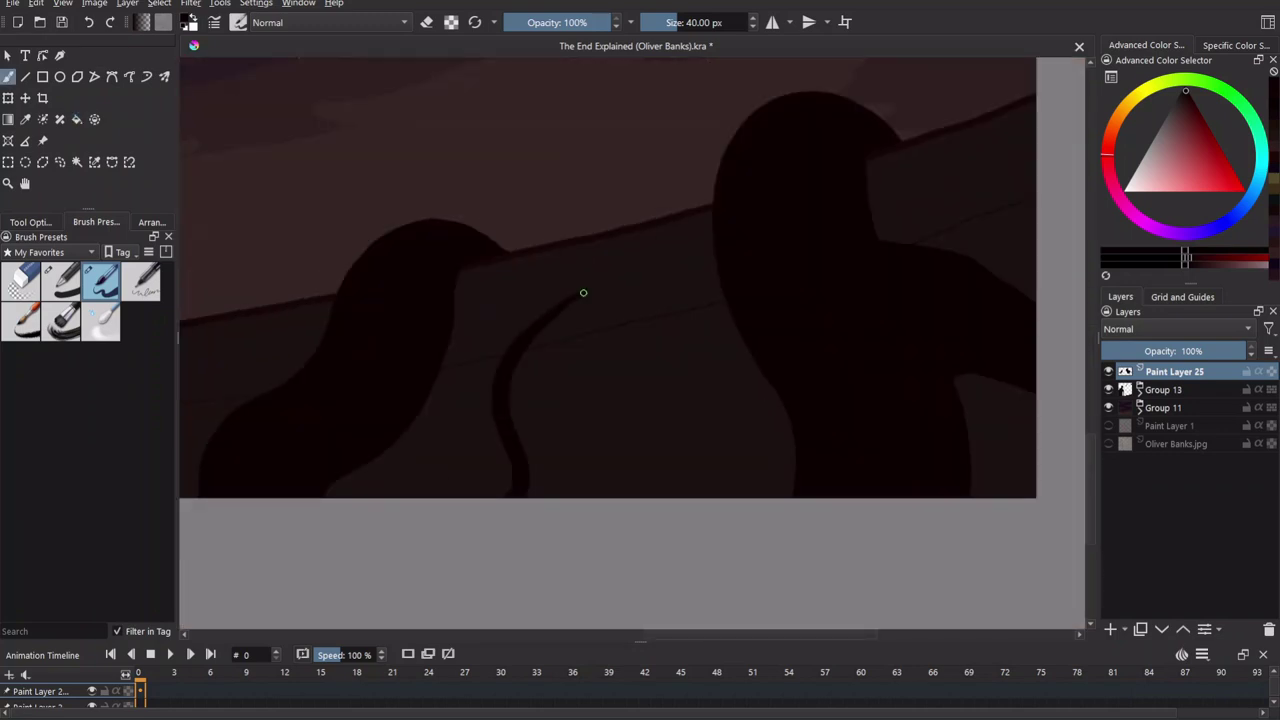
scroll(660, 326, "up", 2)
scroll(607, 420, "up", 2)
scroll(663, 300, "down", 2)
scroll(711, 291, "up", 2)
scroll(597, 354, "down", 2)
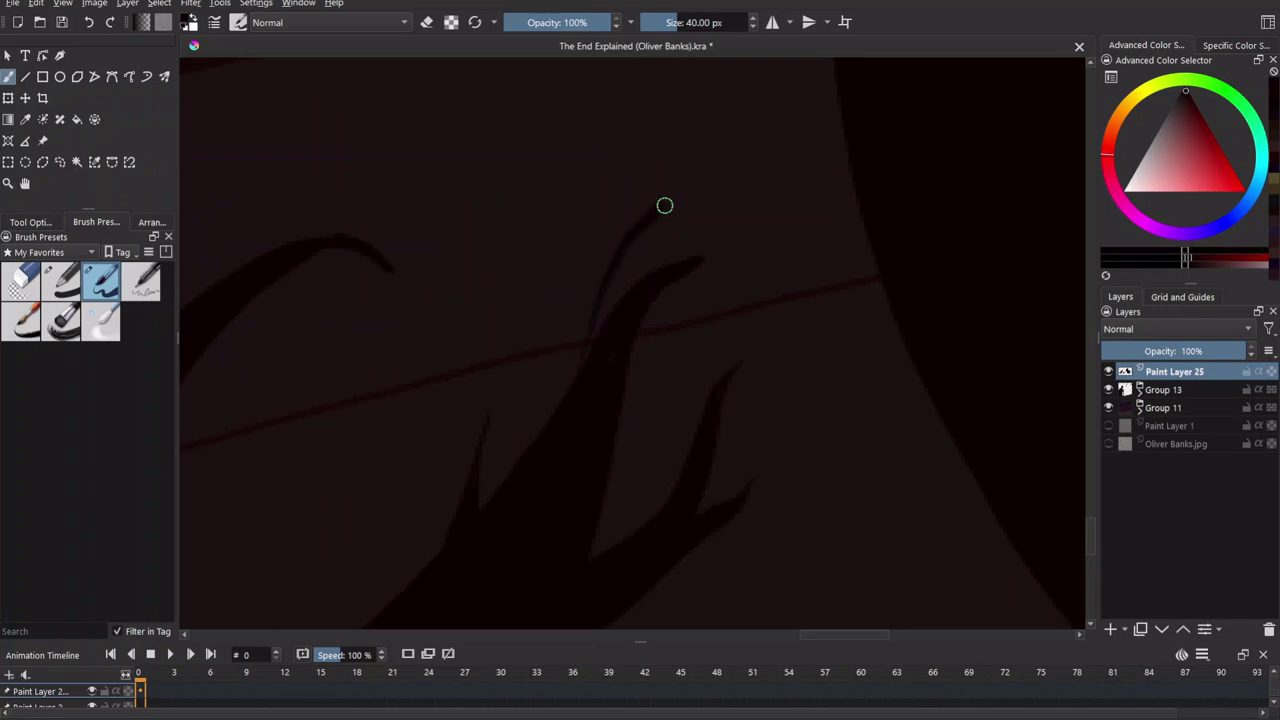
scroll(471, 386, "down", 2)
scroll(652, 413, "up", 3)
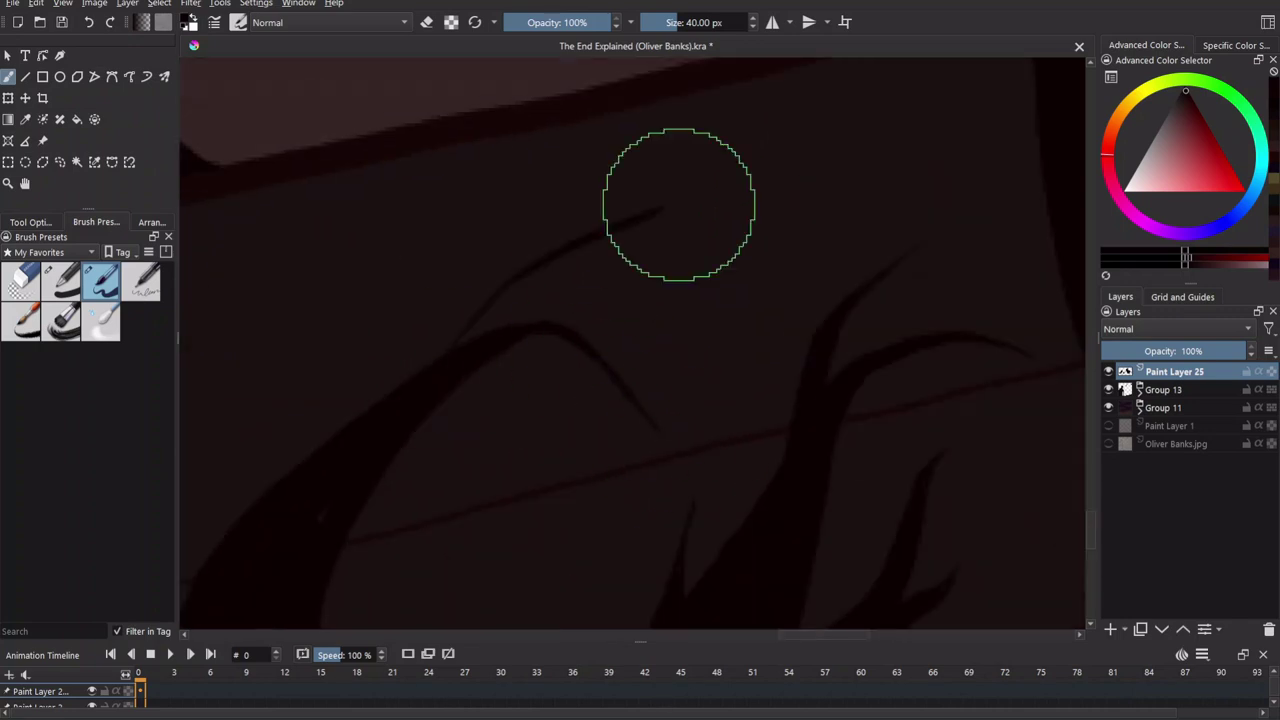
scroll(557, 274, "down", 4)
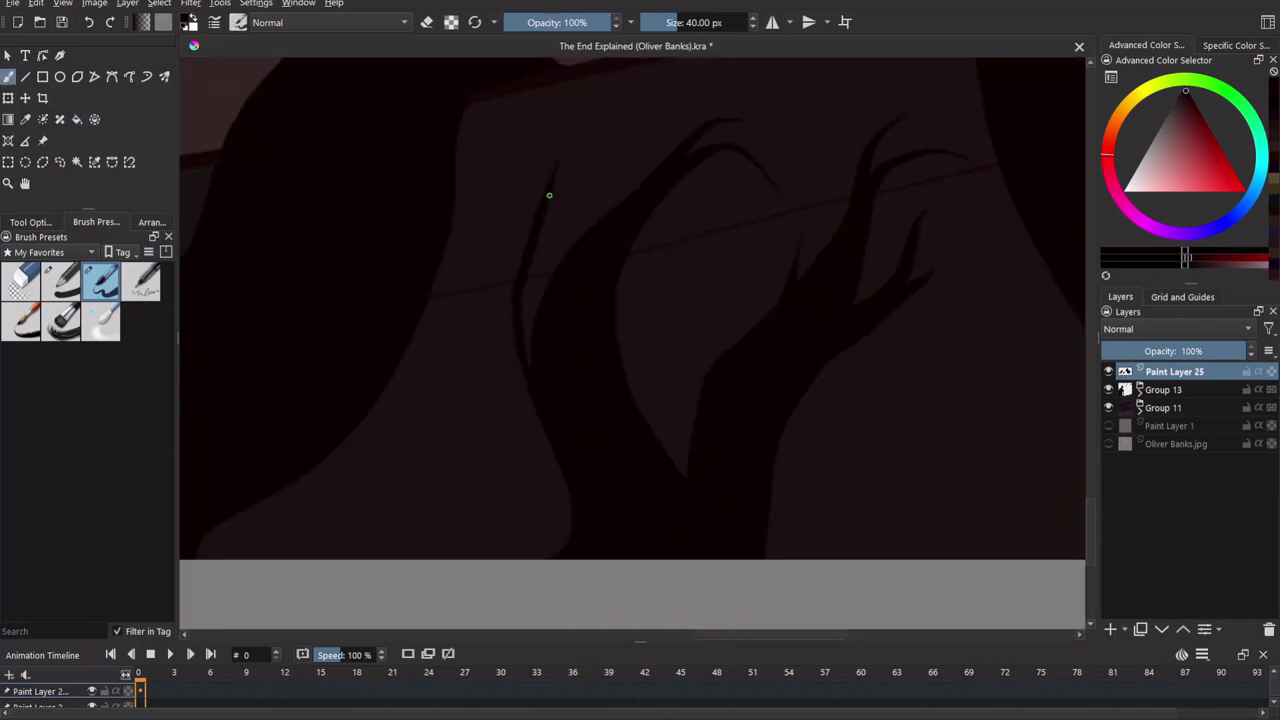
scroll(512, 234, "down", 4)
scroll(663, 400, "up", 6)
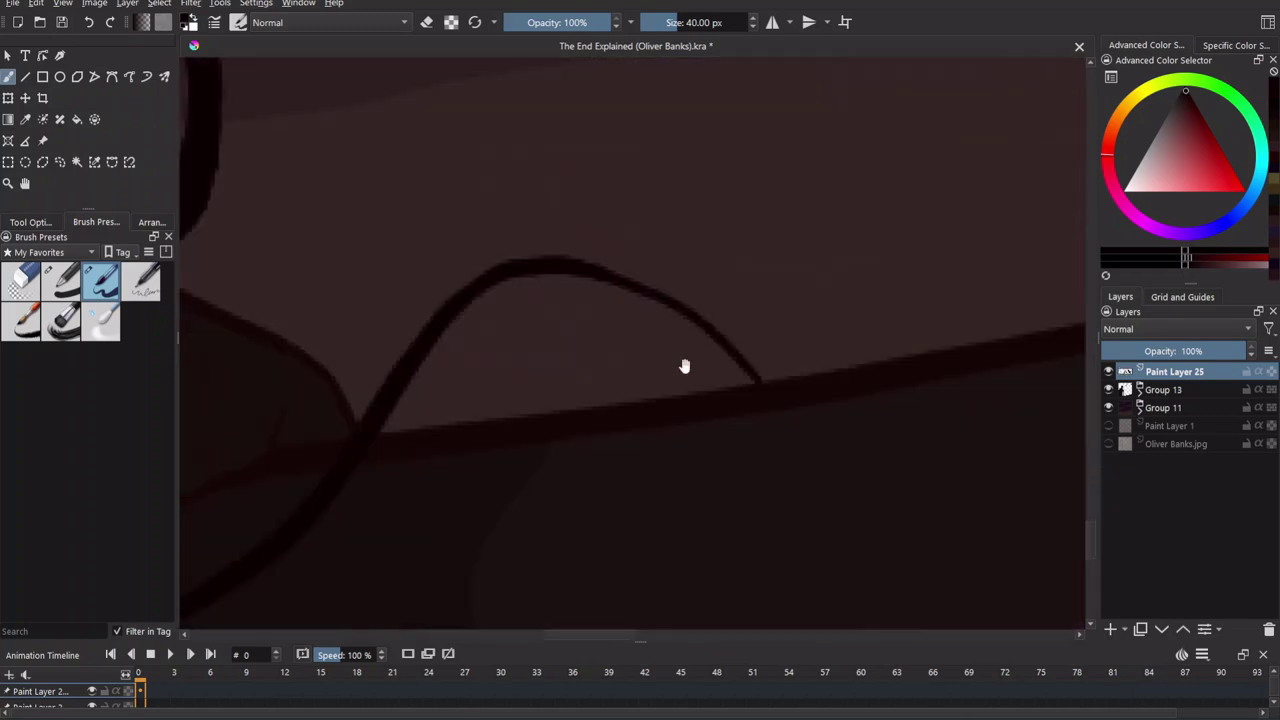
scroll(649, 94, "up", 4)
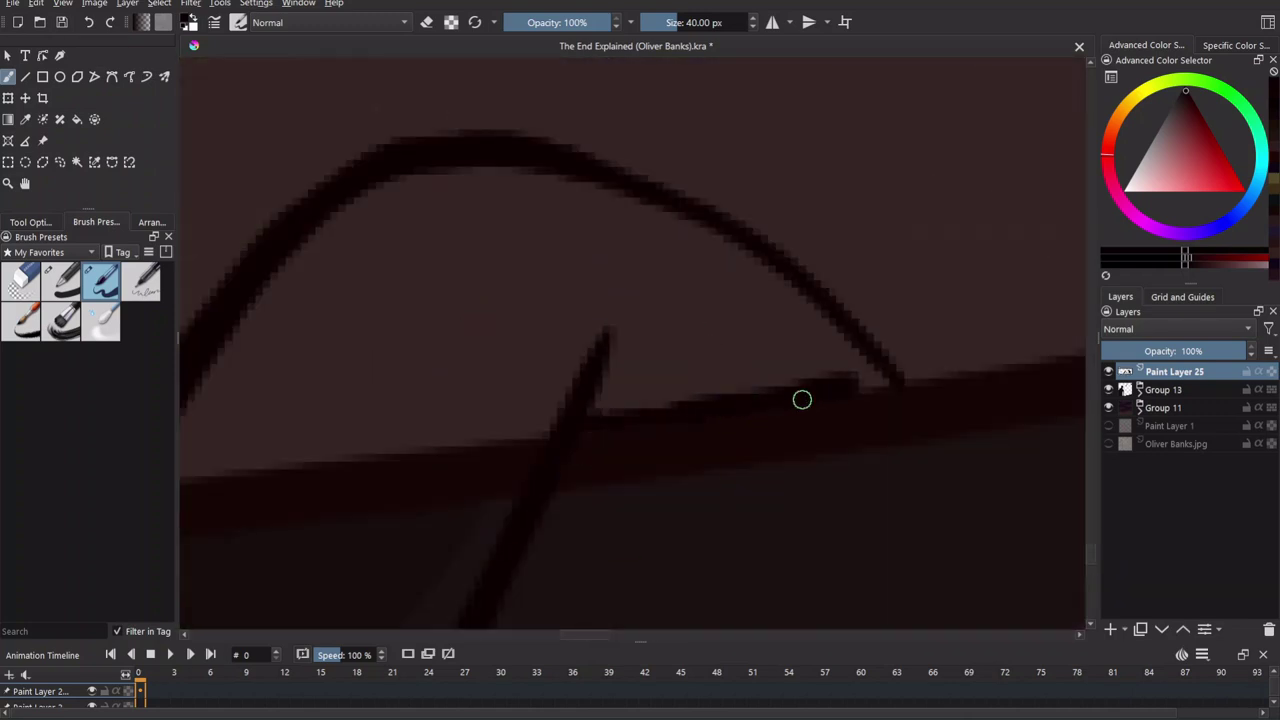
scroll(766, 403, "down", 8)
With the freehand brush, paint a tapered dark branch onto the tendril.
key("f")
key("b")
scroll(706, 276, "up", 8)
left_click_drag(632, 403, 596, 379)
left_click_drag(598, 276, 489, 194)
left_click_drag(722, 252, 605, 513)
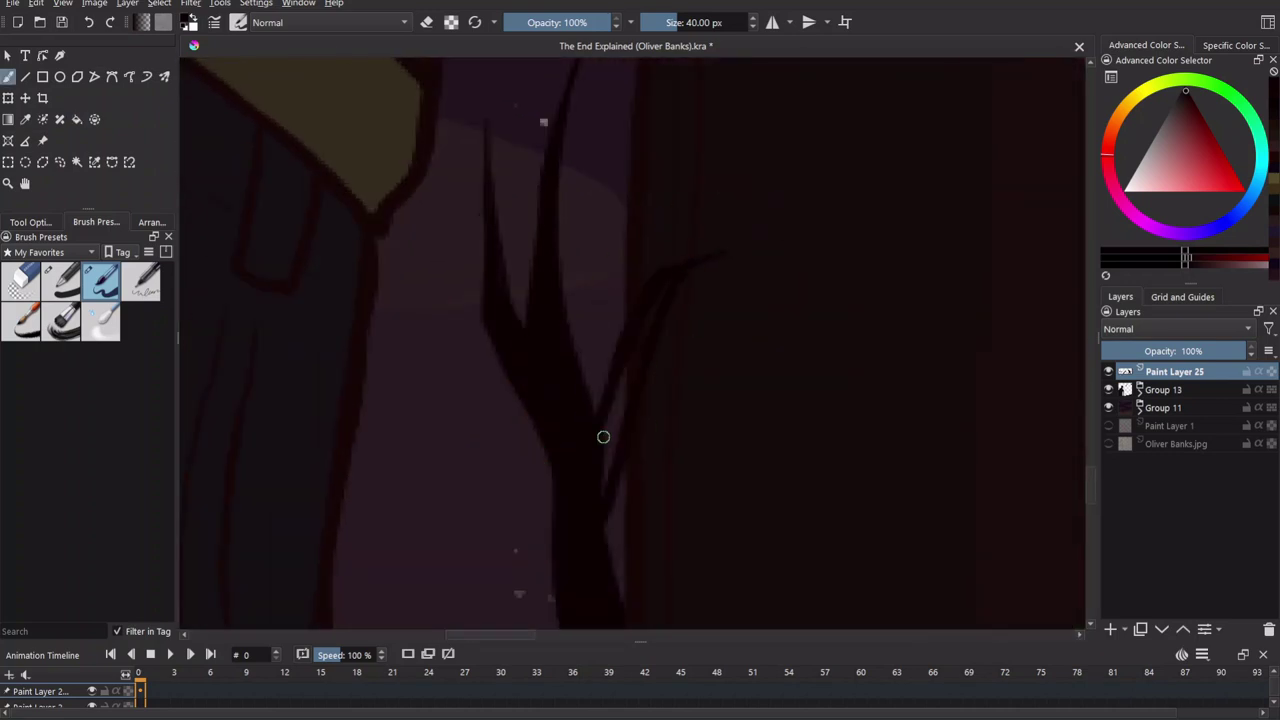
scroll(667, 337, "down", 3)
scroll(763, 466, "up", 4)
left_click_drag(763, 466, 644, 327)
scroll(598, 397, "down", 3)
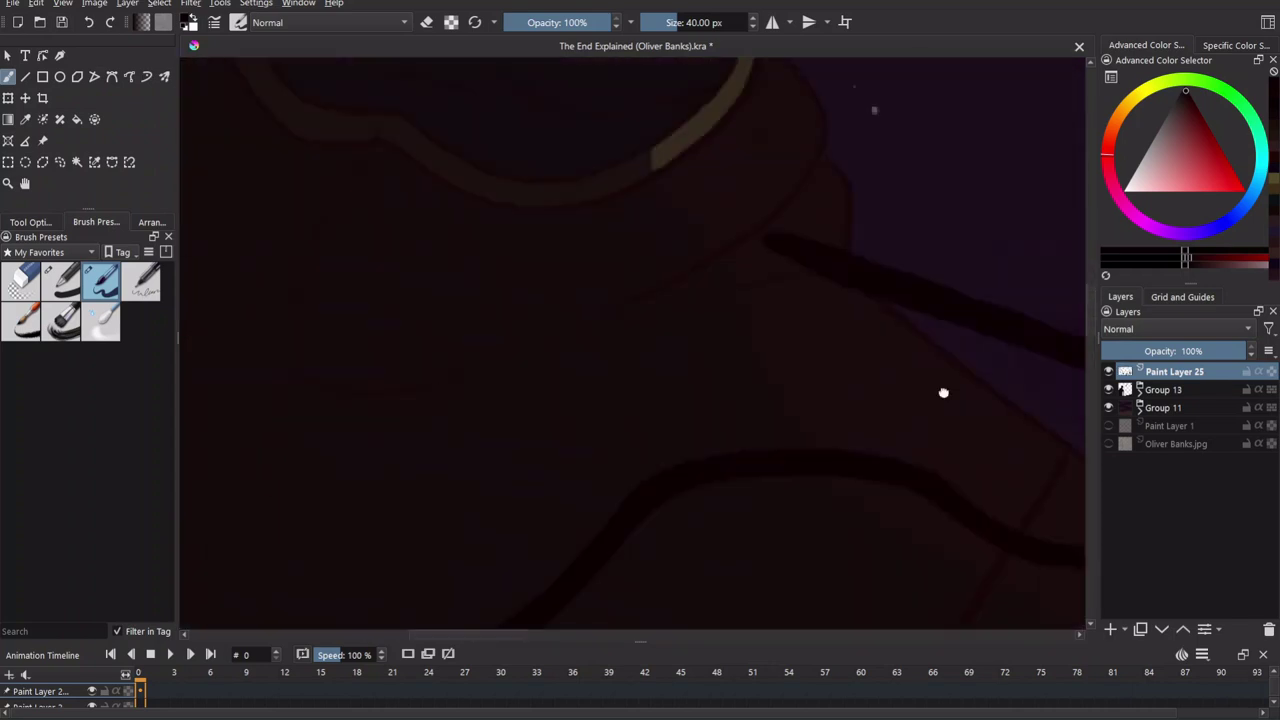
left_click_drag(386, 277, 717, 337)
scroll(717, 337, "up", 3)
scroll(527, 363, "up", 3)
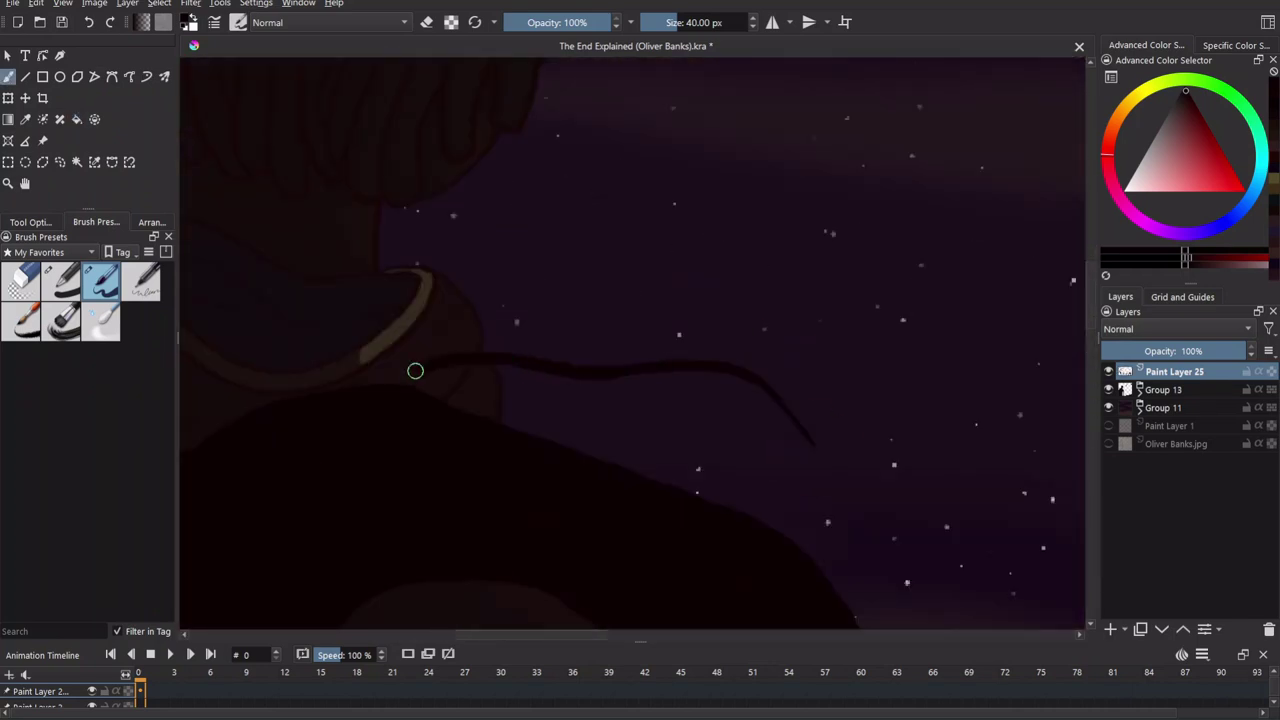
scroll(554, 277, "up", 6)
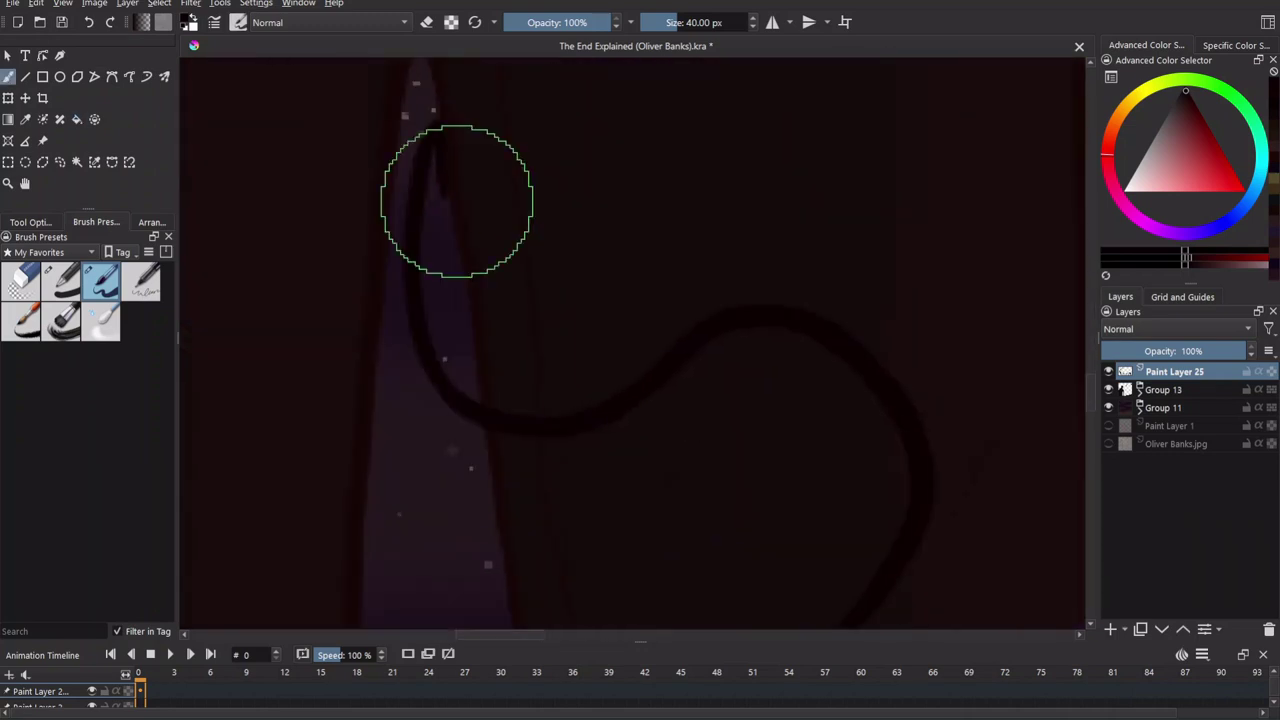
left_click_drag(466, 274, 587, 537)
scroll(549, 409, "down", 3)
scroll(703, 303, "up", 3)
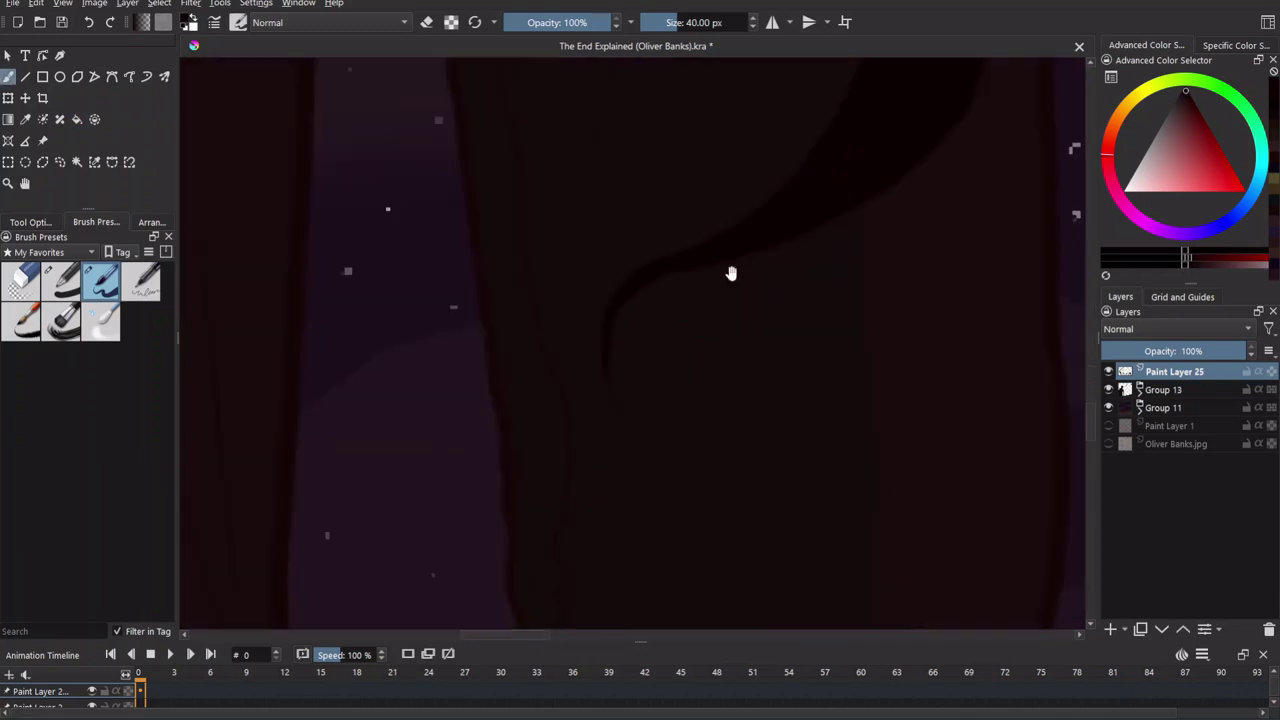
scroll(674, 351, "down", 3)
scroll(674, 234, "up", 3)
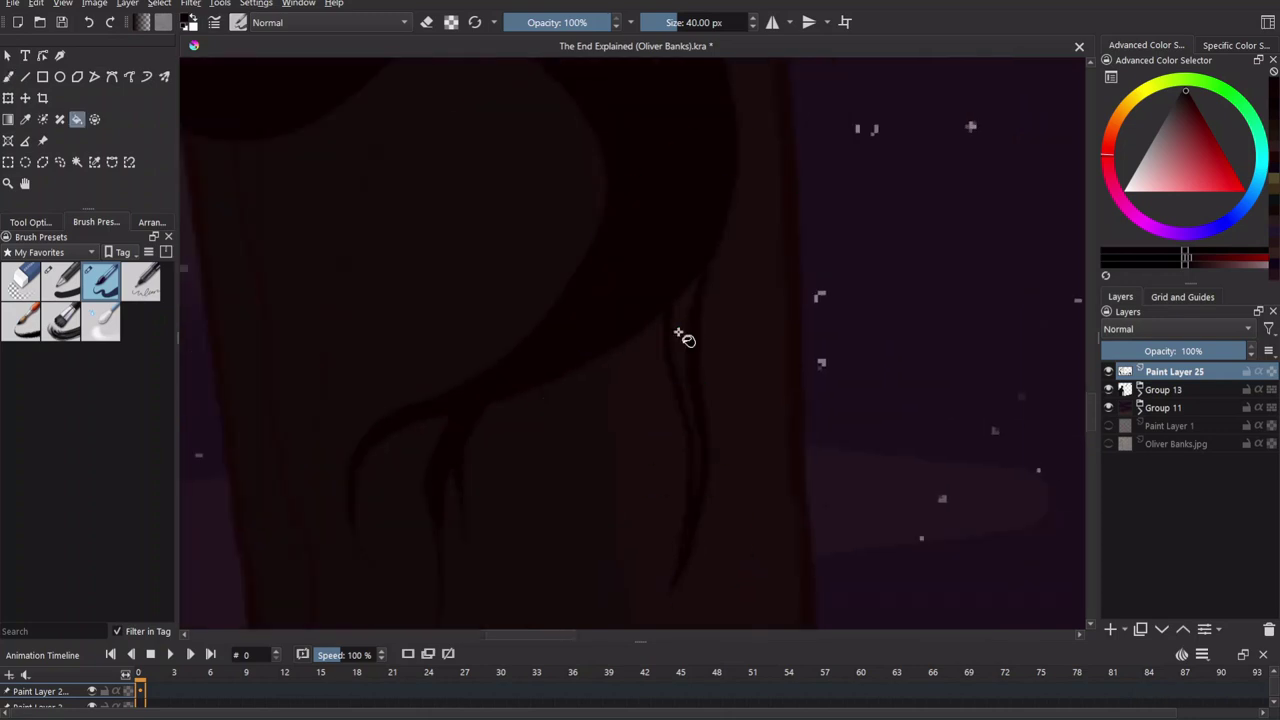
scroll(736, 424, "down", 2)
scroll(736, 424, "down", 3)
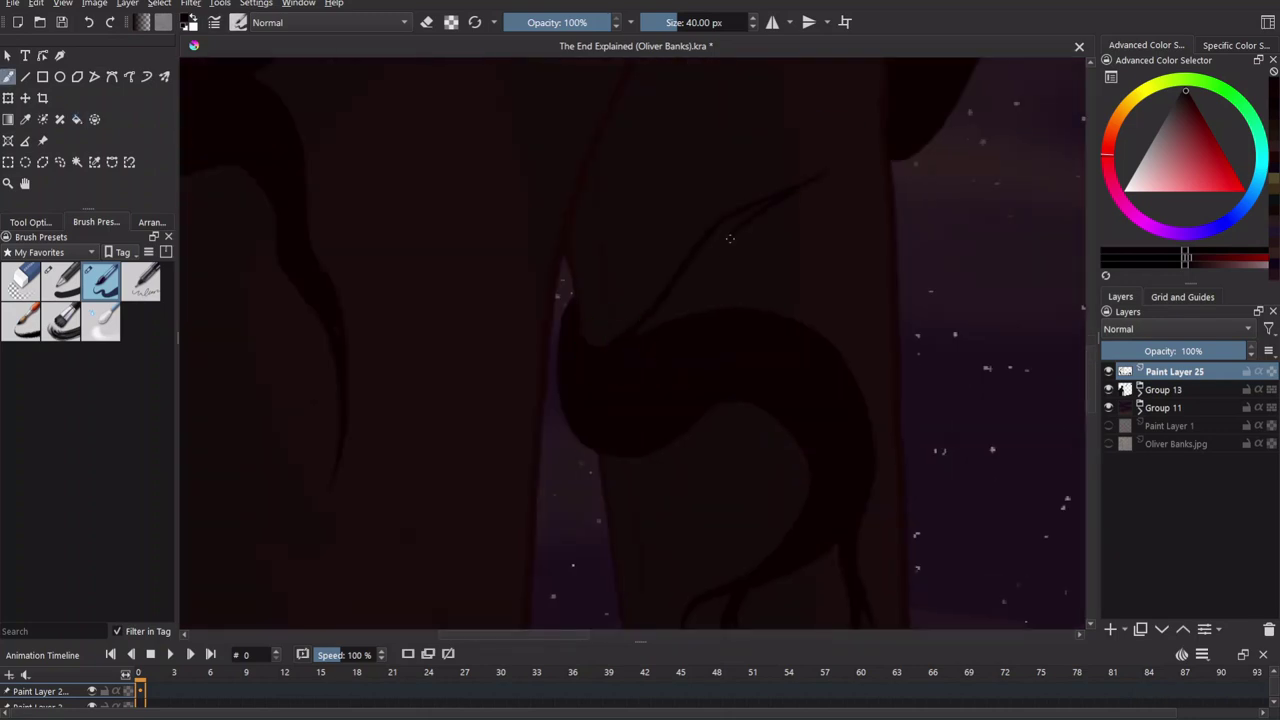
scroll(750, 203, "up", 4)
scroll(640, 430, "down", 4)
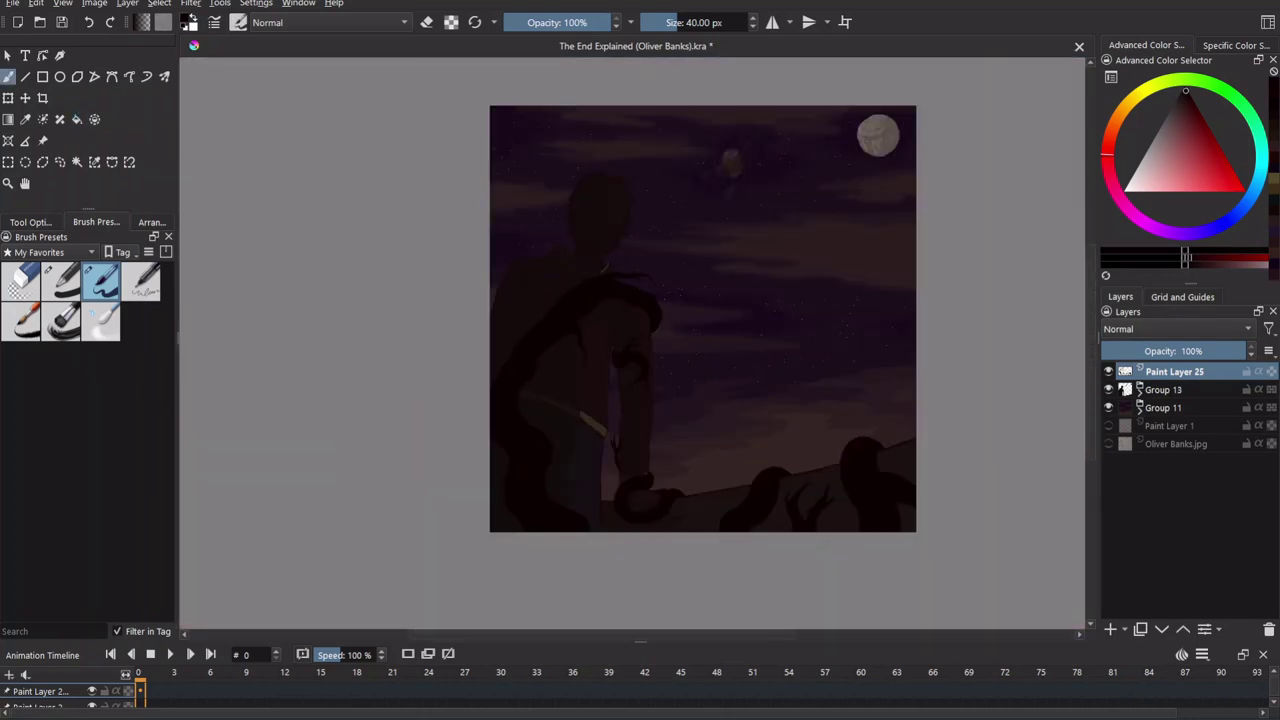
scroll(458, 418, "up", 4)
scroll(531, 457, "down", 2)
scroll(874, 371, "up", 3)
scroll(883, 277, "down", 2)
scroll(488, 416, "up", 3)
Switch the brush to eraser mode to clean tendril edges, then back to painting.
key("e")
scroll(851, 529, "down", 3)
scroll(611, 517, "up", 4)
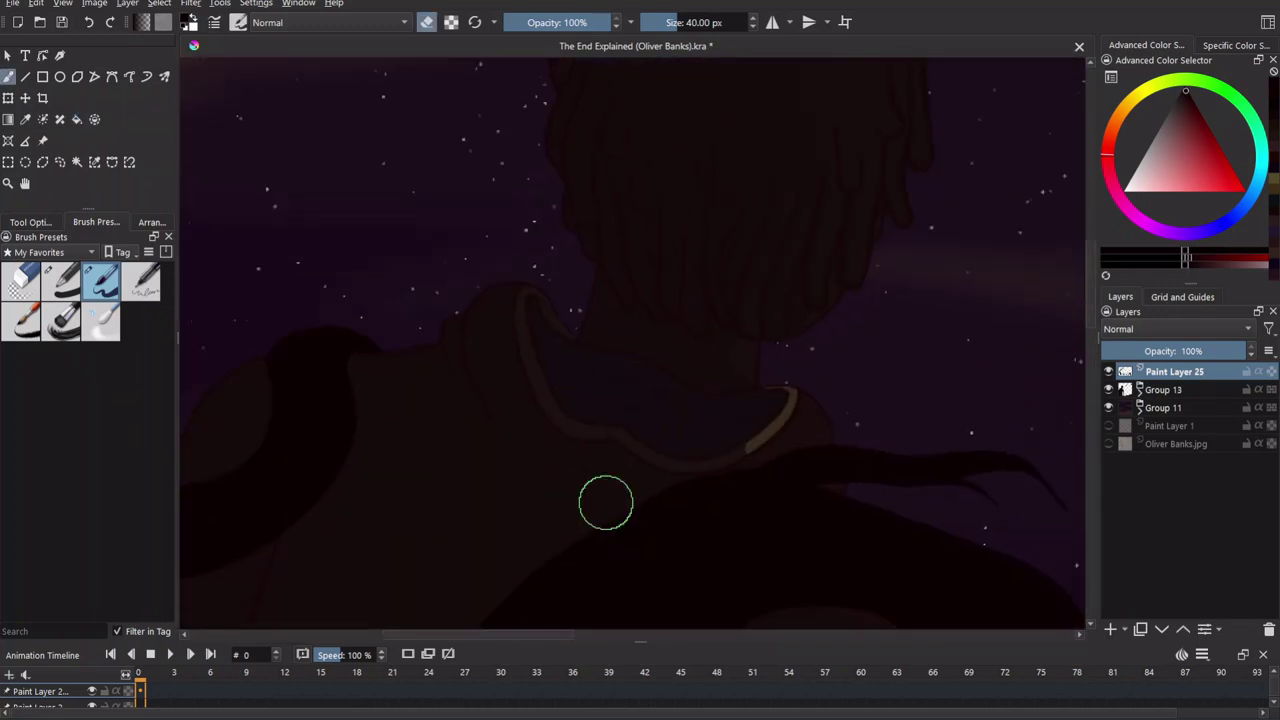
key("e")
scroll(732, 213, "down", 2)
scroll(834, 434, "up", 2)
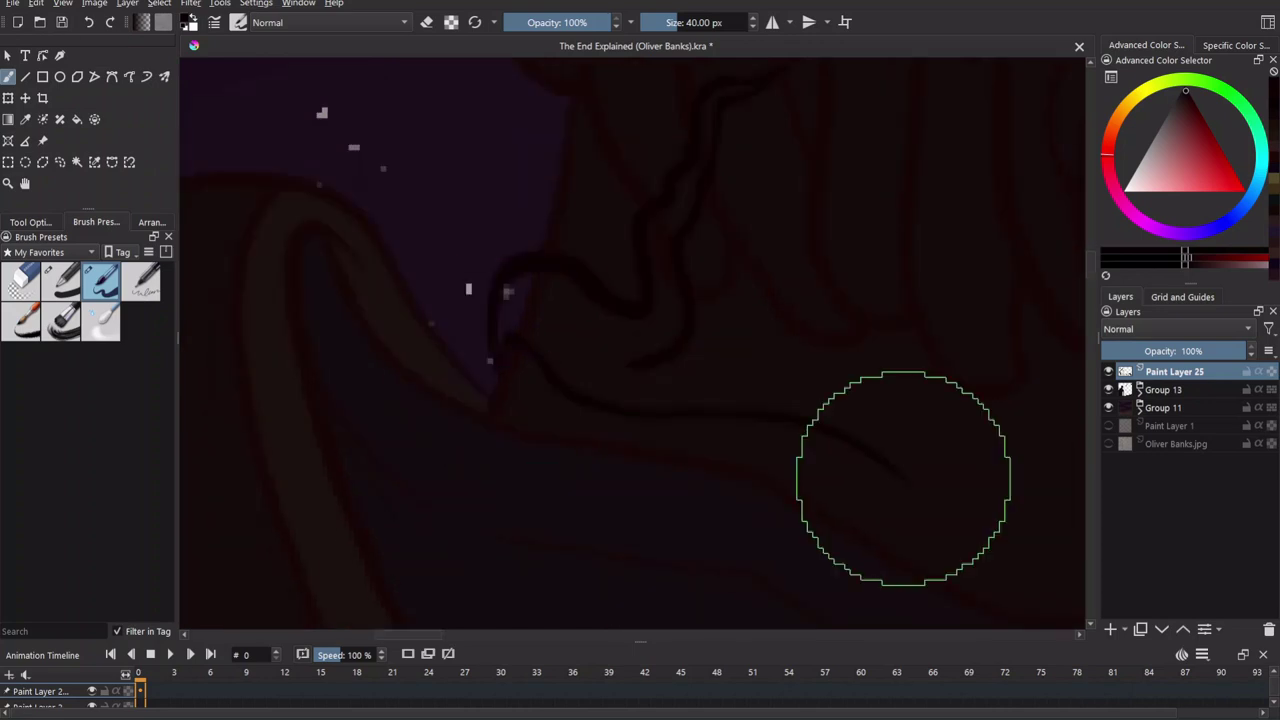
scroll(700, 323, "down", 5)
Paint thin red markings on the left and right hands and along the tail's curve.
left_click_drag(871, 488, 814, 429)
scroll(690, 290, "up", 3)
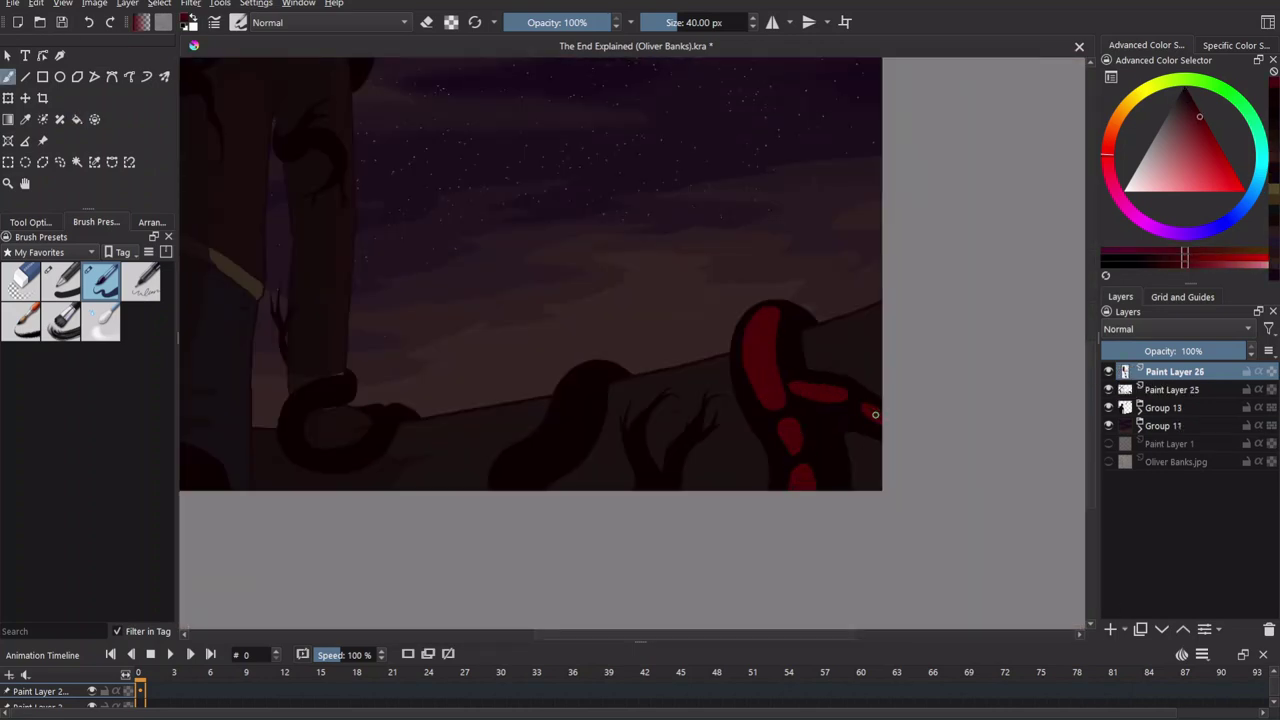
scroll(714, 505, "up", 3)
left_click_drag(572, 462, 558, 335)
scroll(553, 385, "right", 1)
left_click_drag(603, 397, 607, 385)
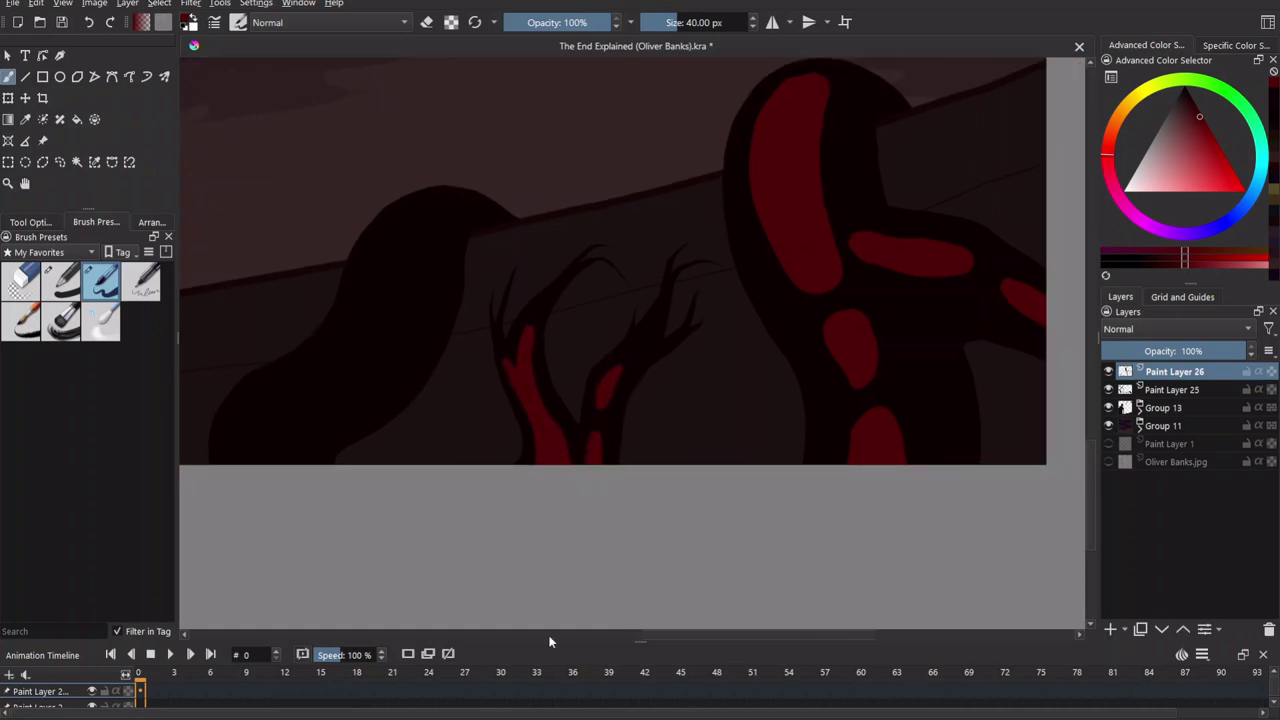
scroll(563, 434, "down", 2)
scroll(546, 486, "up", 3)
left_click_drag(512, 325, 585, 462)
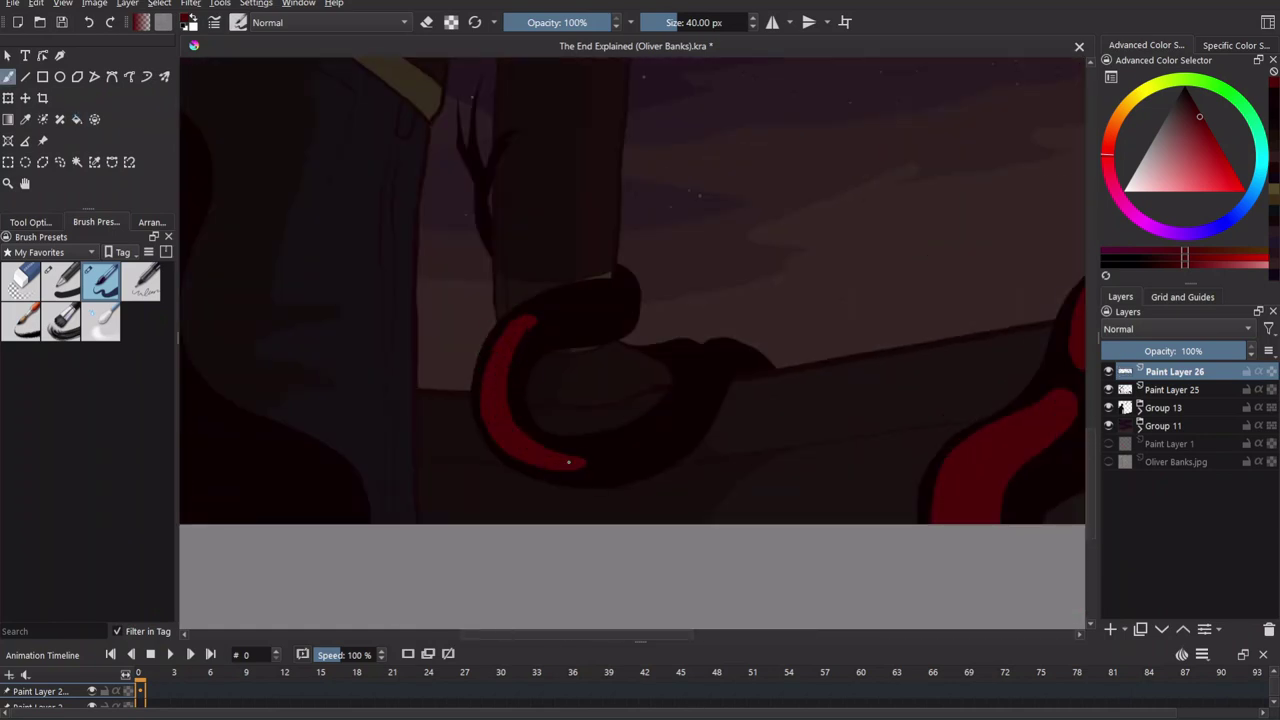
scroll(566, 414, "down", 1)
scroll(466, 300, "up", 3)
scroll(434, 394, "down", 2)
scroll(770, 468, "up", 2)
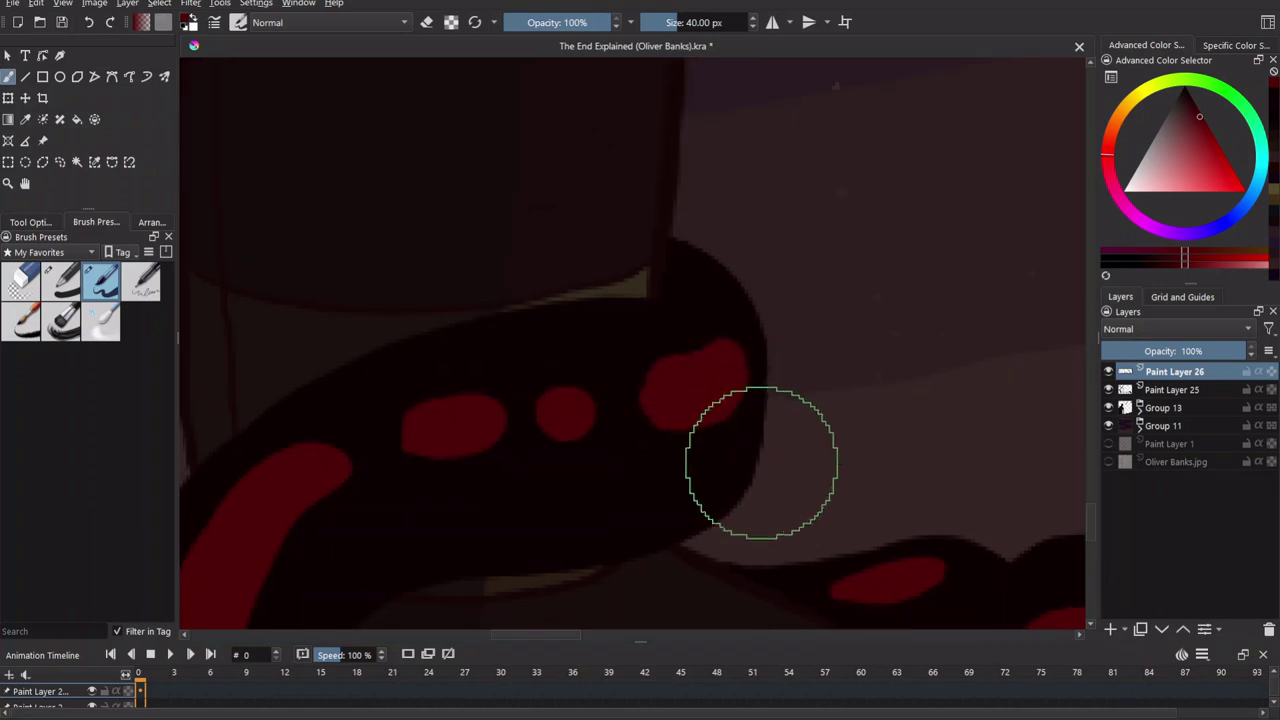
scroll(751, 458, "down", 1)
scroll(586, 397, "up", 1)
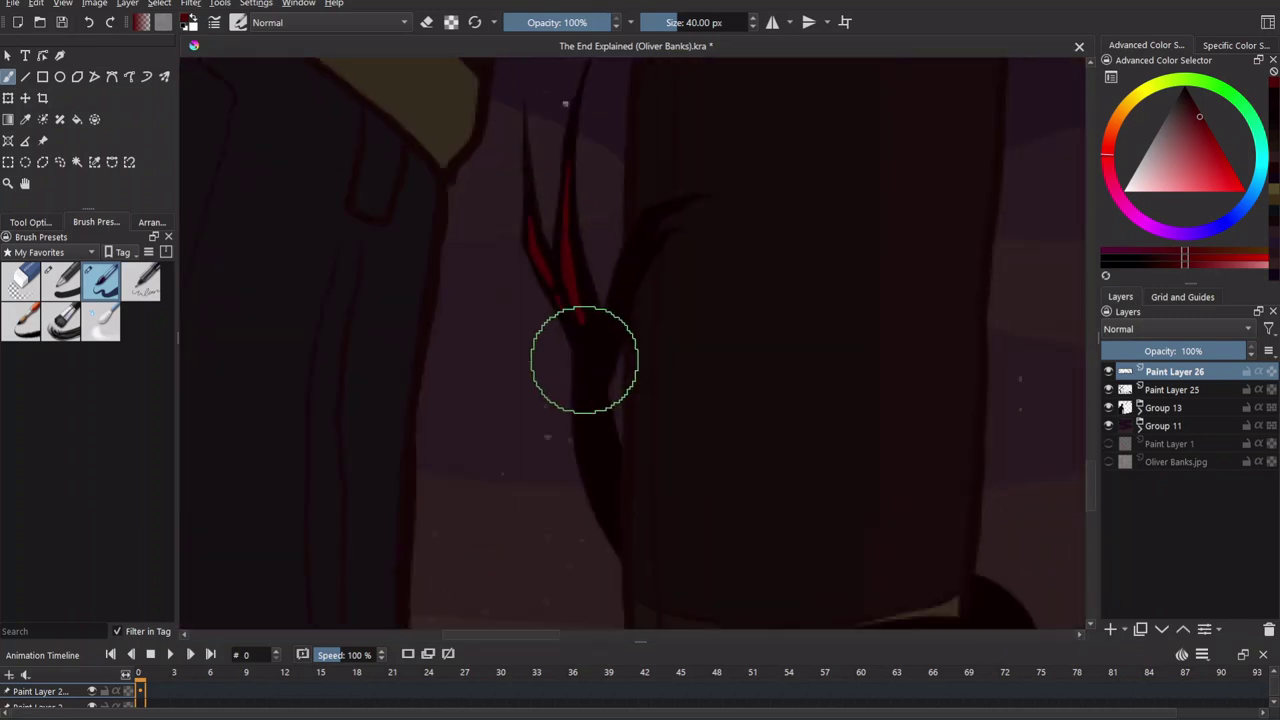
scroll(620, 369, "down", 3)
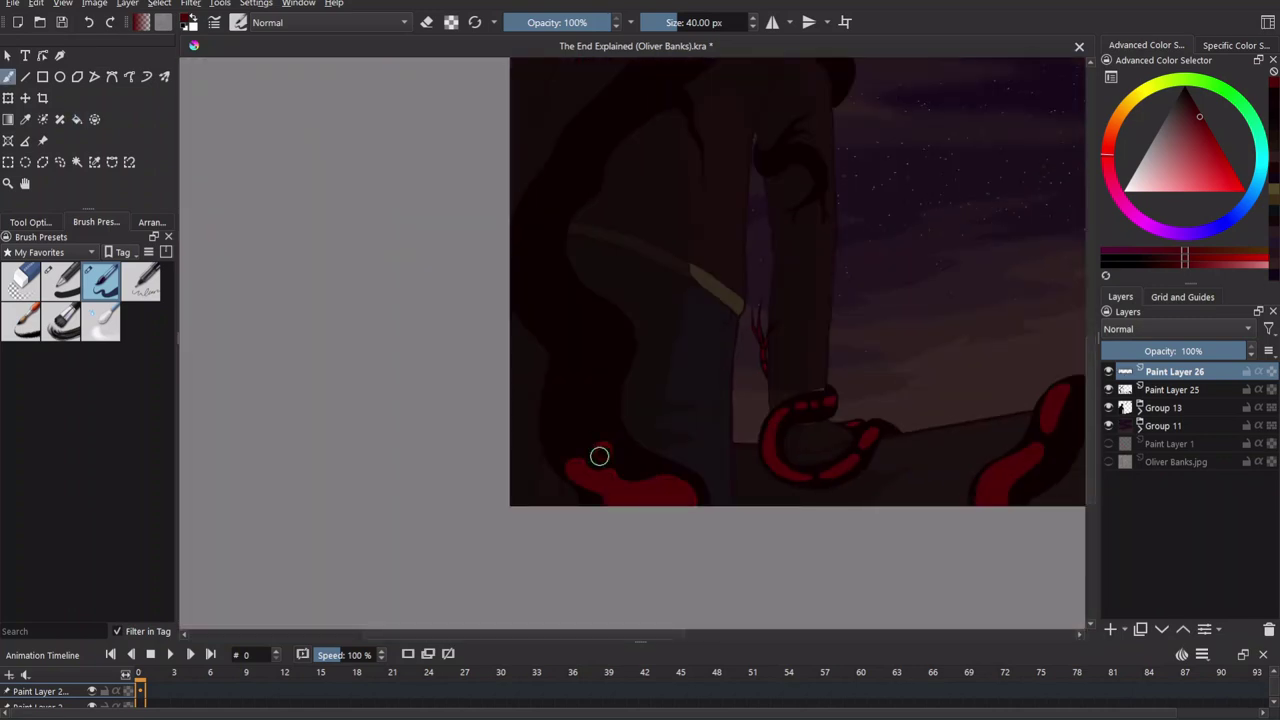
Paint a second red eye on the tendril head, plus thin red strokes along the branch and dark band.
key("b")
scroll(608, 426, "up", 2)
scroll(734, 280, "up", 2)
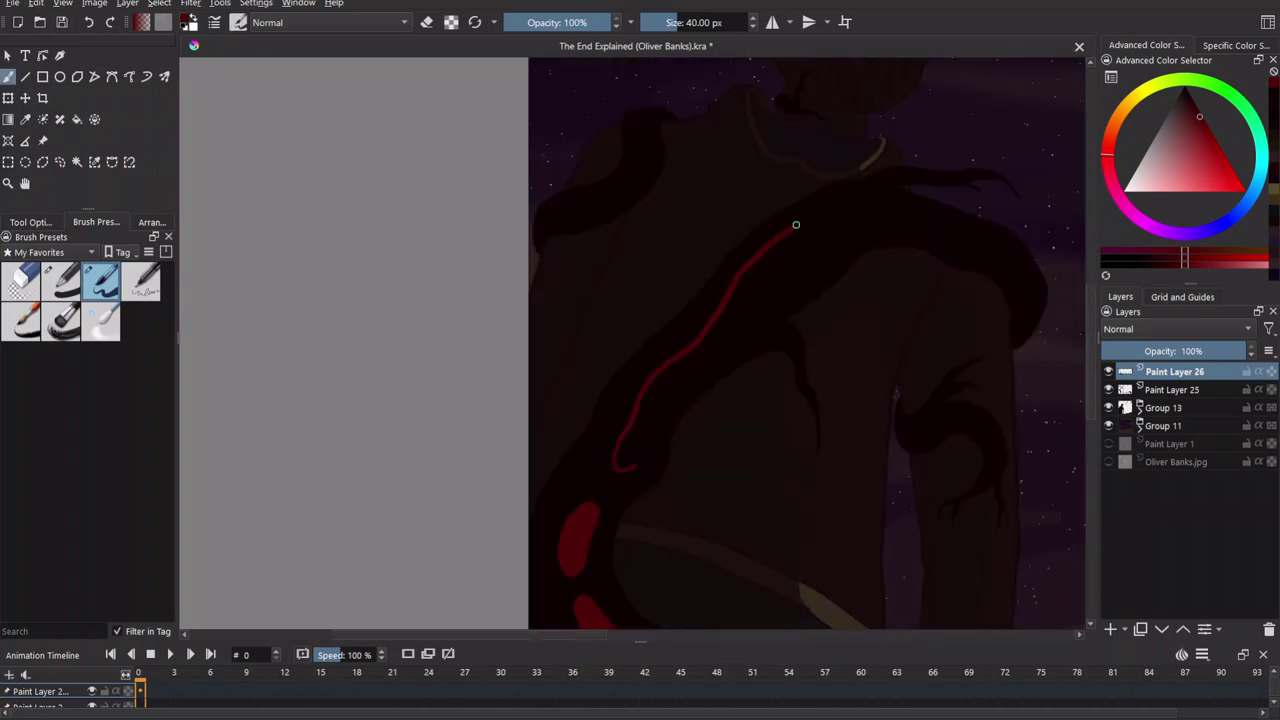
scroll(783, 623, "up", 2)
scroll(731, 320, "up", 2)
scroll(741, 353, "down", 3)
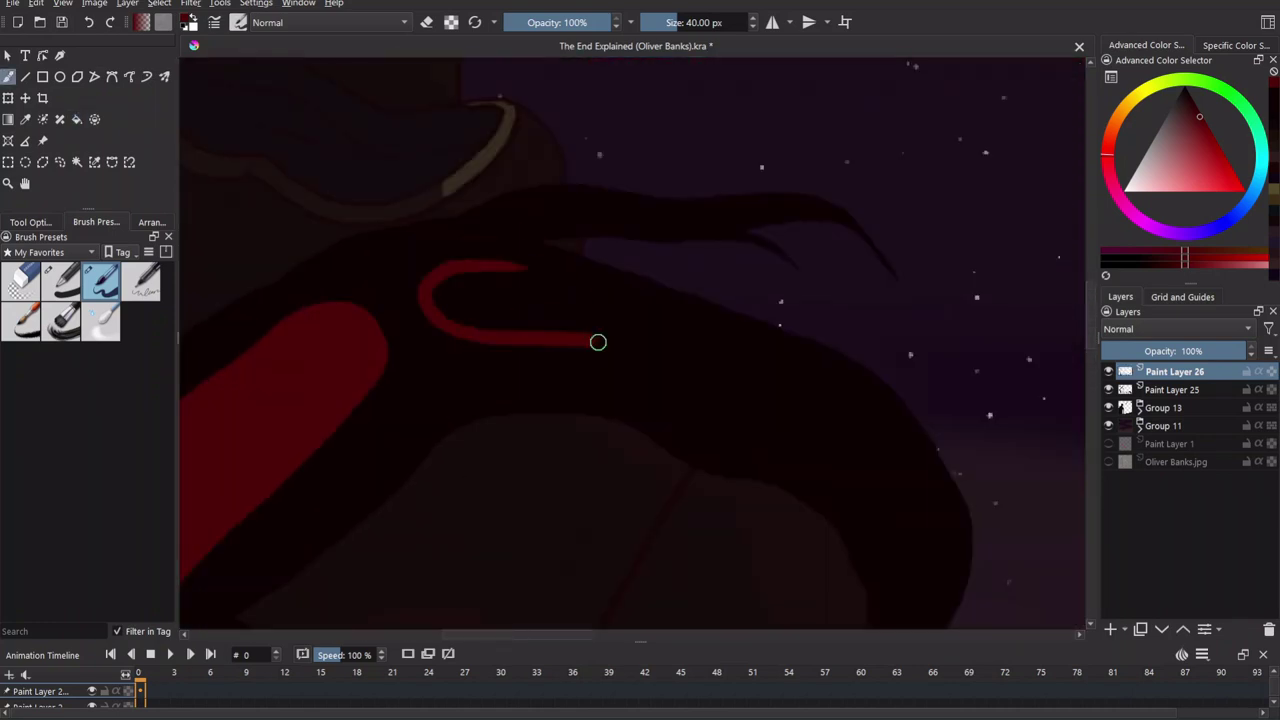
scroll(592, 252, "up", 2)
scroll(660, 421, "down", 2)
scroll(736, 360, "up", 2)
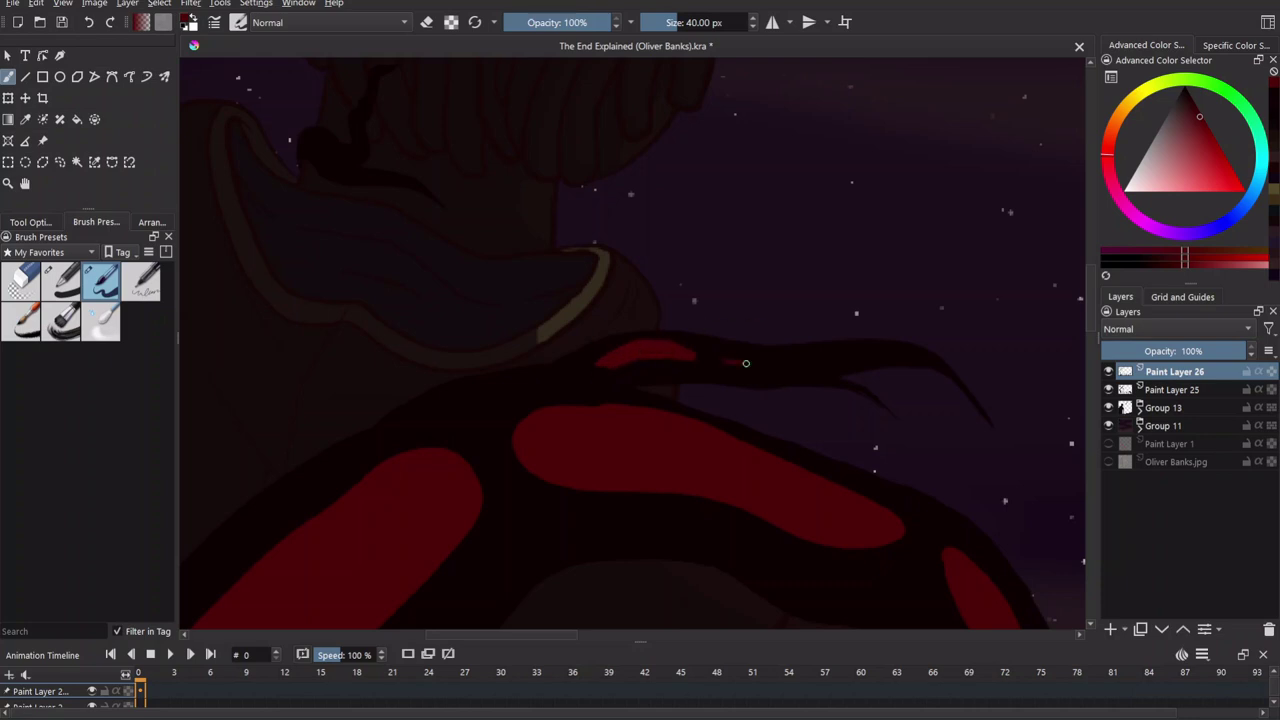
scroll(807, 387, "down", 2)
scroll(640, 389, "up", 2)
left_click_drag(500, 375, 611, 366)
scroll(611, 366, "up", 2)
left_click_drag(575, 410, 680, 208)
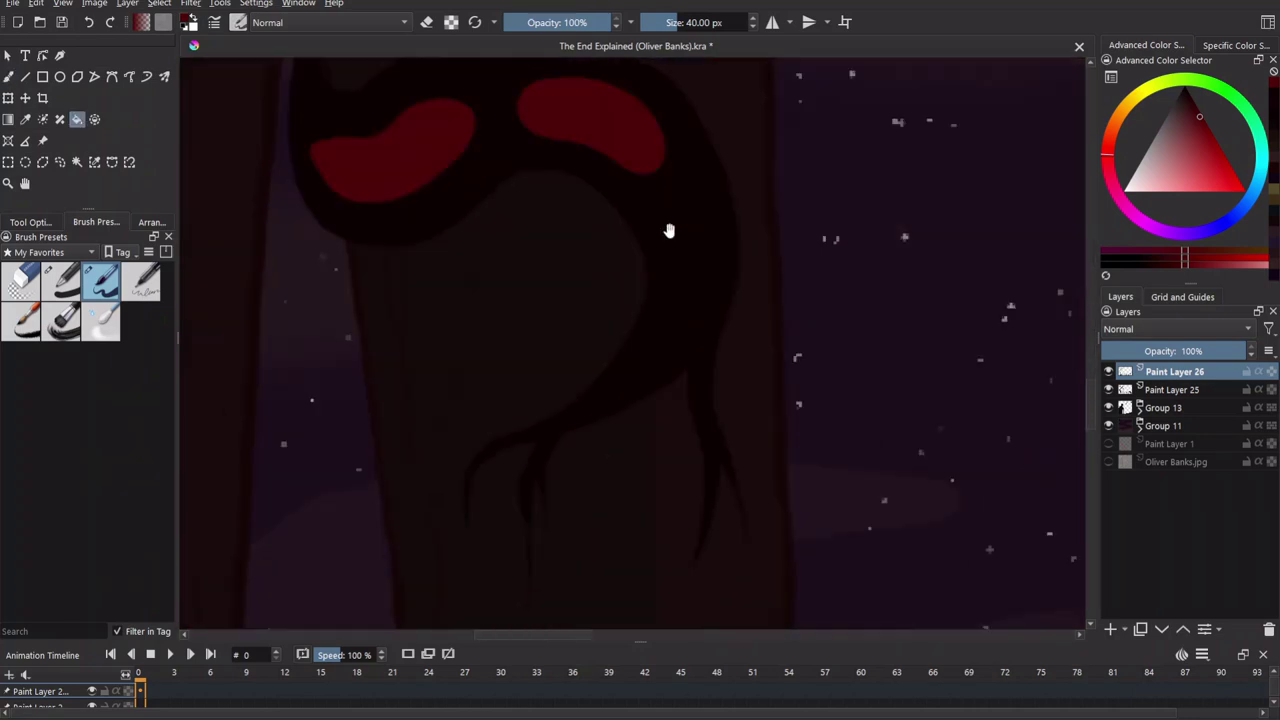
scroll(737, 314, "up", 2)
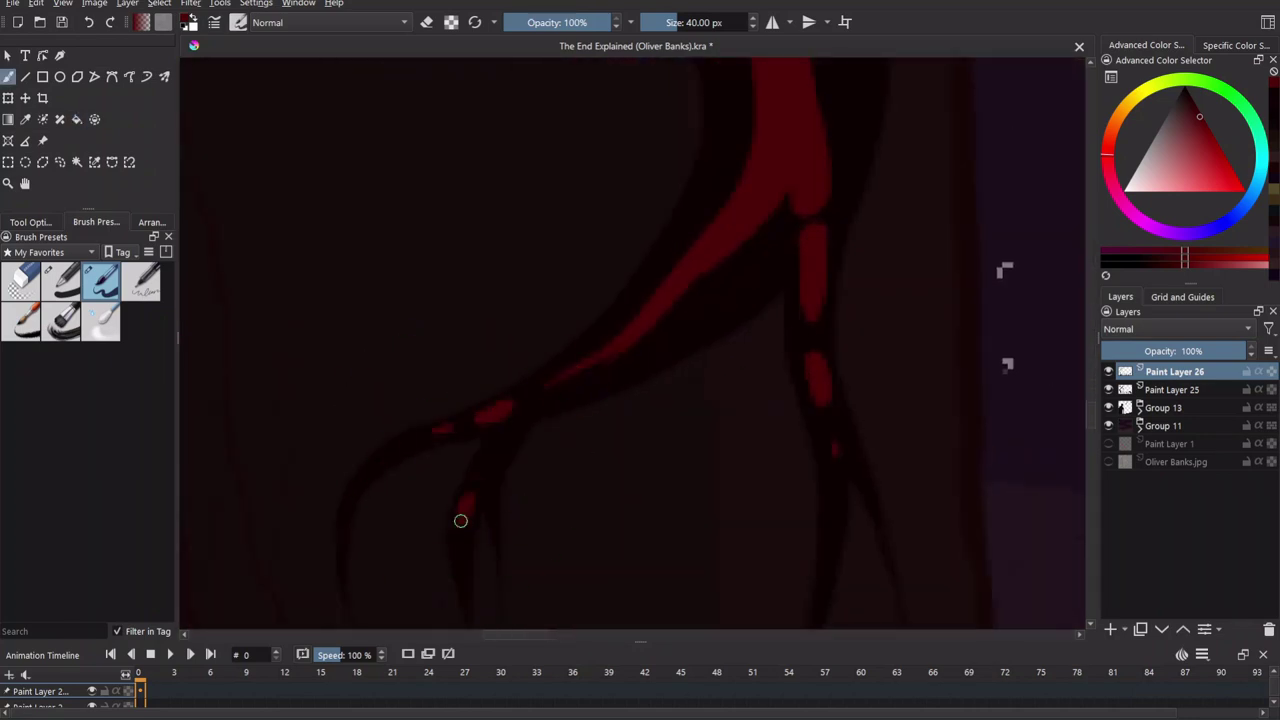
scroll(751, 498, "down", 2)
left_click_drag(751, 498, 676, 523)
left_click_drag(655, 350, 700, 303)
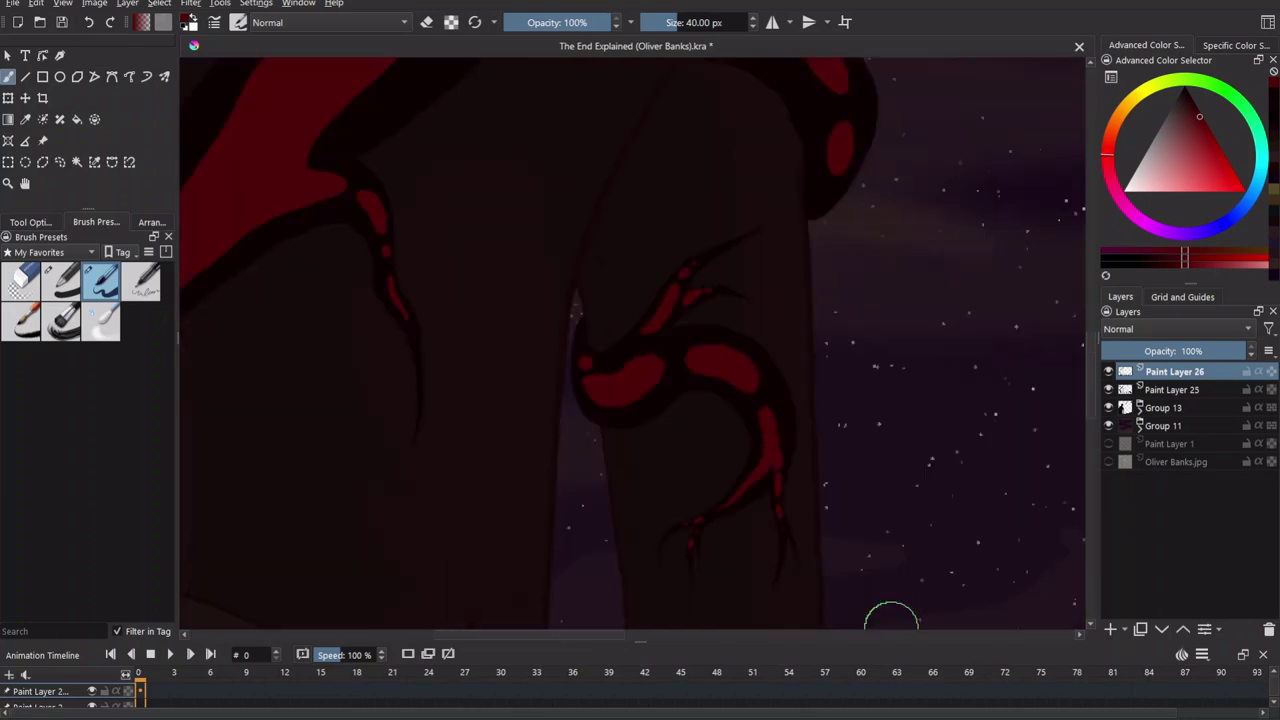
scroll(643, 449, "up", 2)
left_click_drag(501, 316, 563, 274)
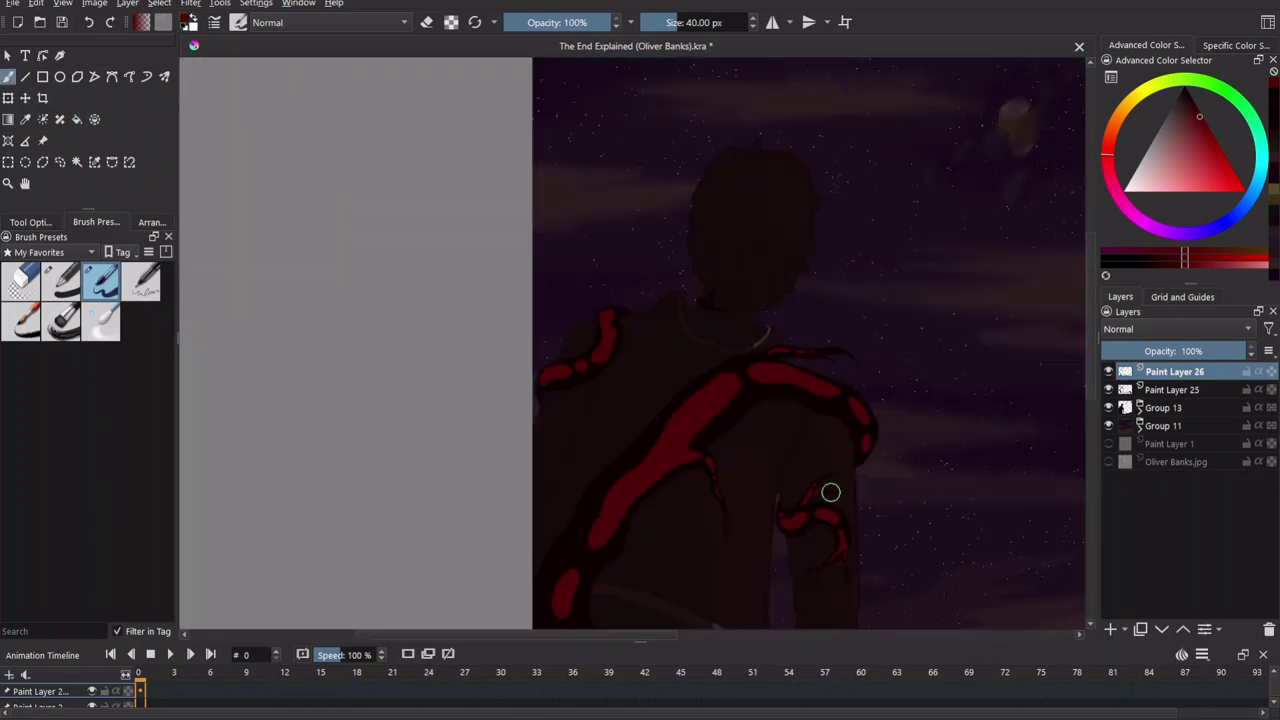
mouse_move(520, 408)
left_mouse_down()
mouse_move(589, 403)
mouse_move(697, 337)
mouse_move(663, 266)
mouse_move(403, 327)
mouse_move(263, 275)
left_mouse_up()
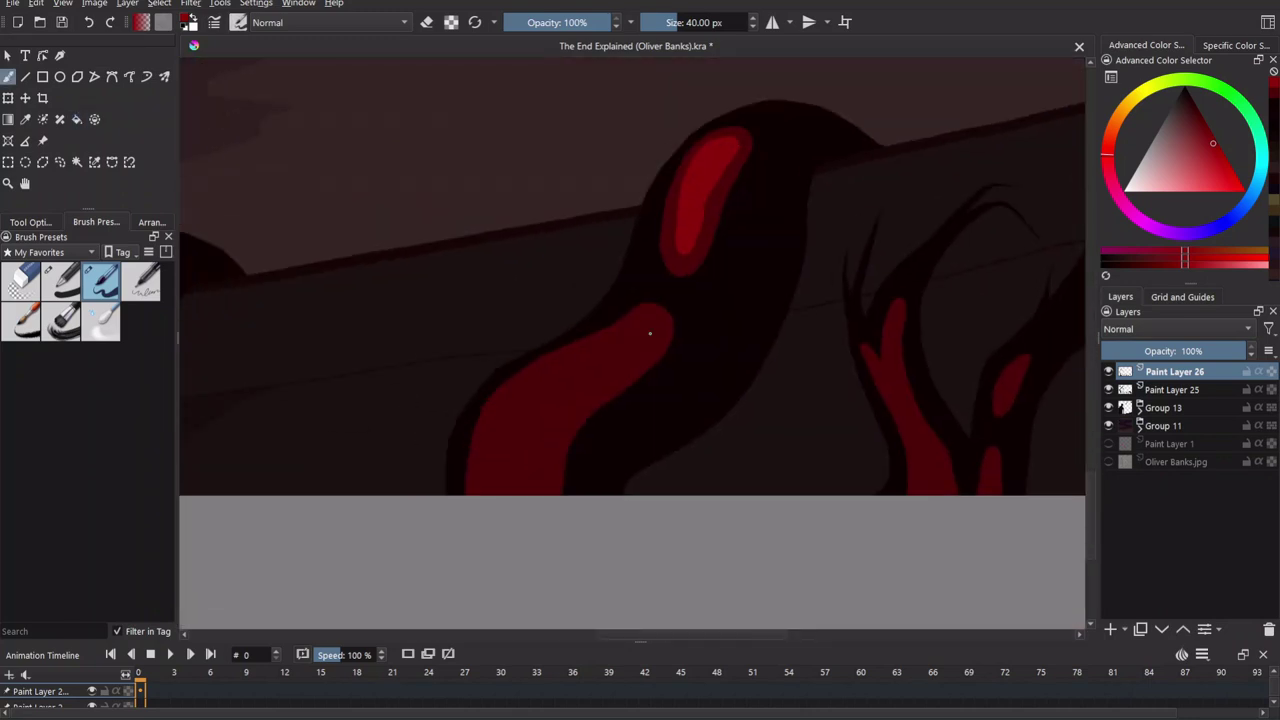
Pan and zoom across the artwork to survey the red-marked tendrils and branch shapes.
mouse_move(634, 345)
left_mouse_down()
mouse_move(667, 307)
mouse_move(640, 250)
mouse_move(640, 195)
left_mouse_up()
scroll(600, 200, "down", 3)
scroll(593, 185, "up", 5)
left_click_drag(607, 455, 616, 318)
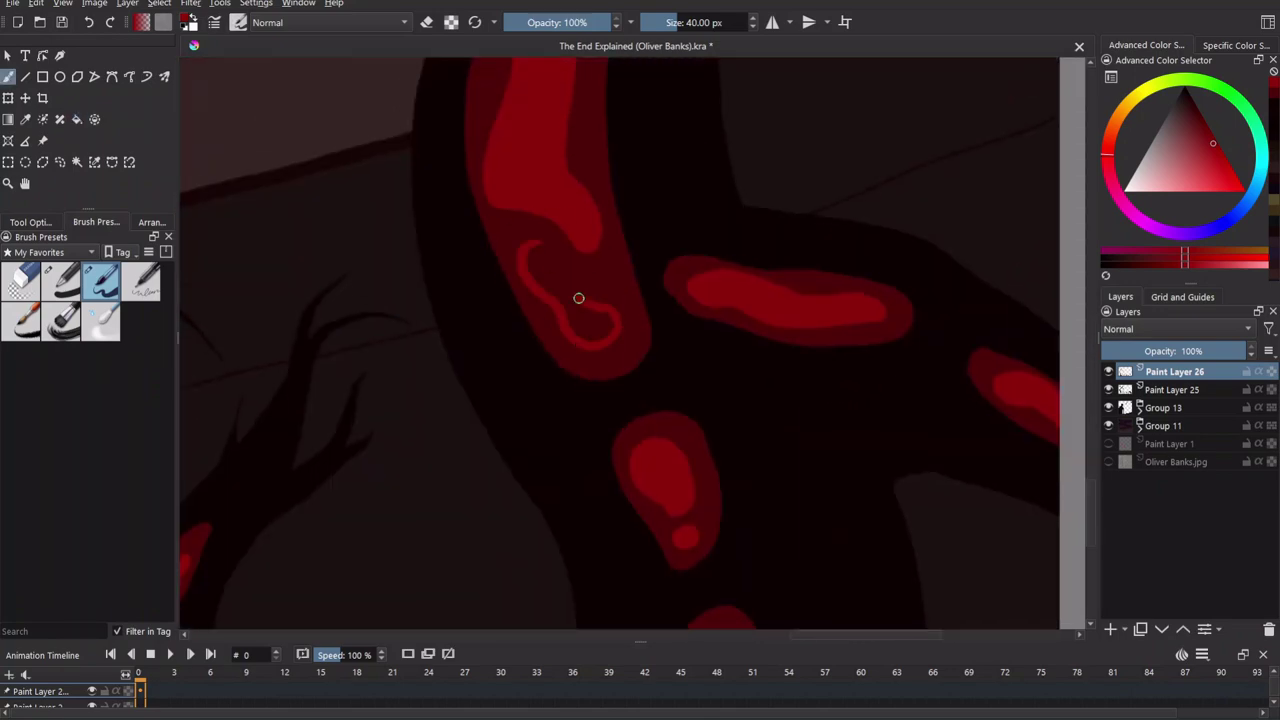
scroll(665, 465, "down", 5)
left_click_drag(766, 471, 582, 326)
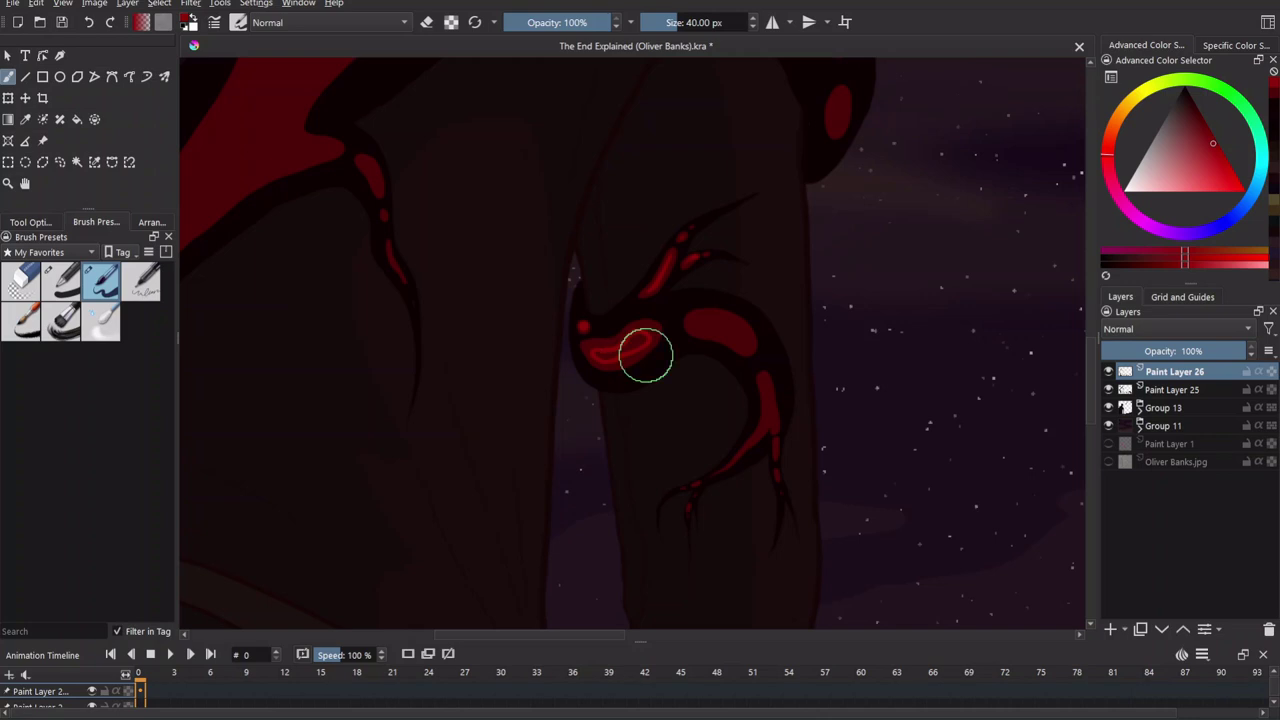
left_click_drag(711, 330, 640, 300)
scroll(598, 296, "up", 5)
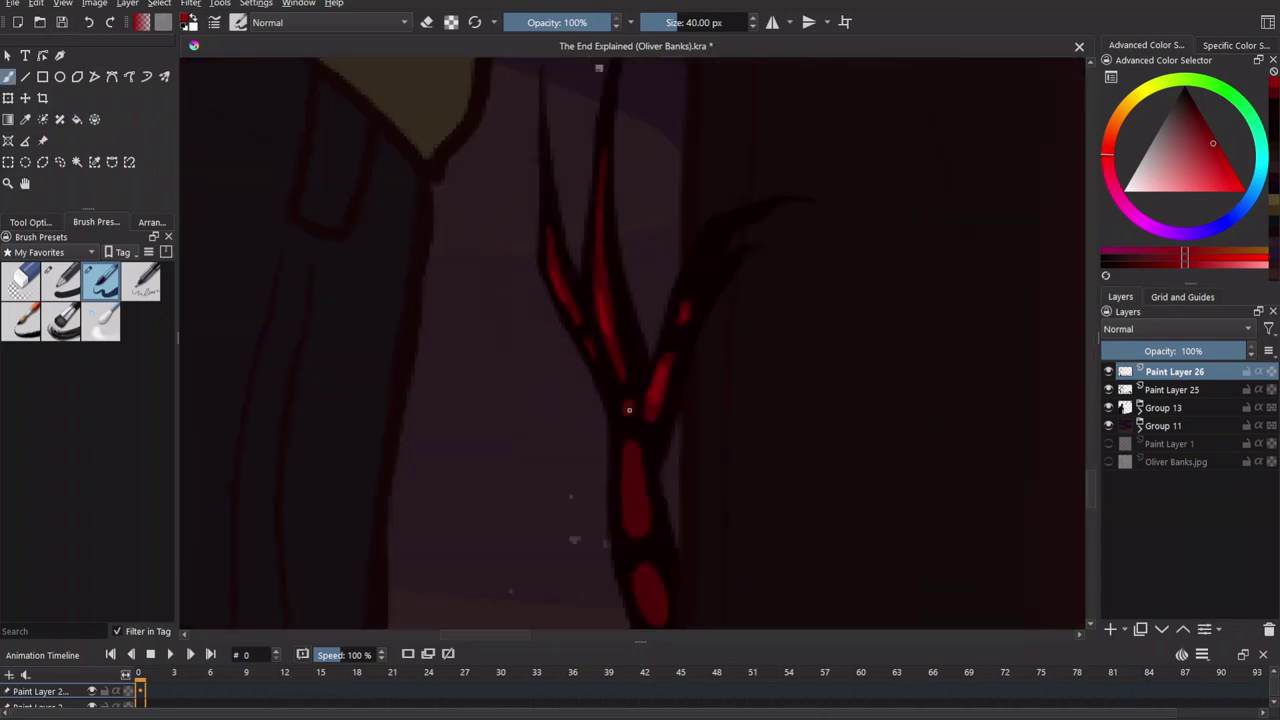
left_click_drag(630, 506, 634, 306)
scroll(813, 555, "down", 5)
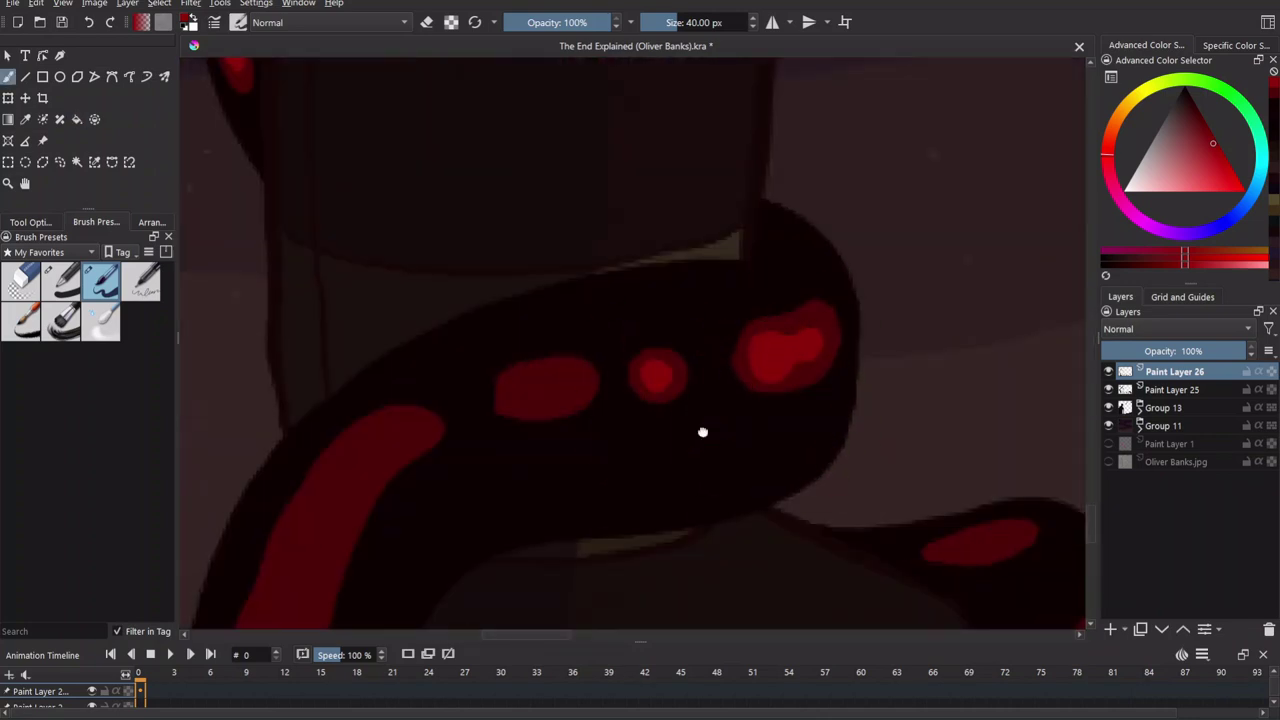
scroll(655, 376, "down", 3)
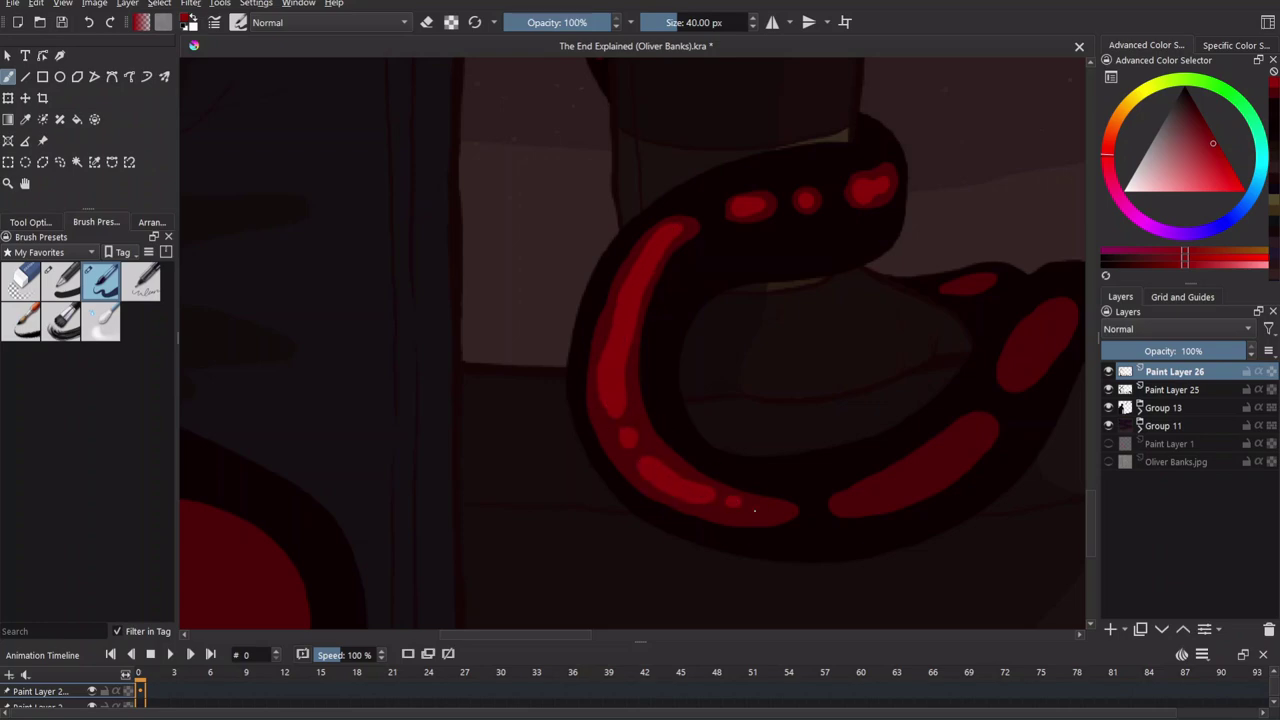
scroll(783, 491, "down", 5)
scroll(646, 363, "up", 8)
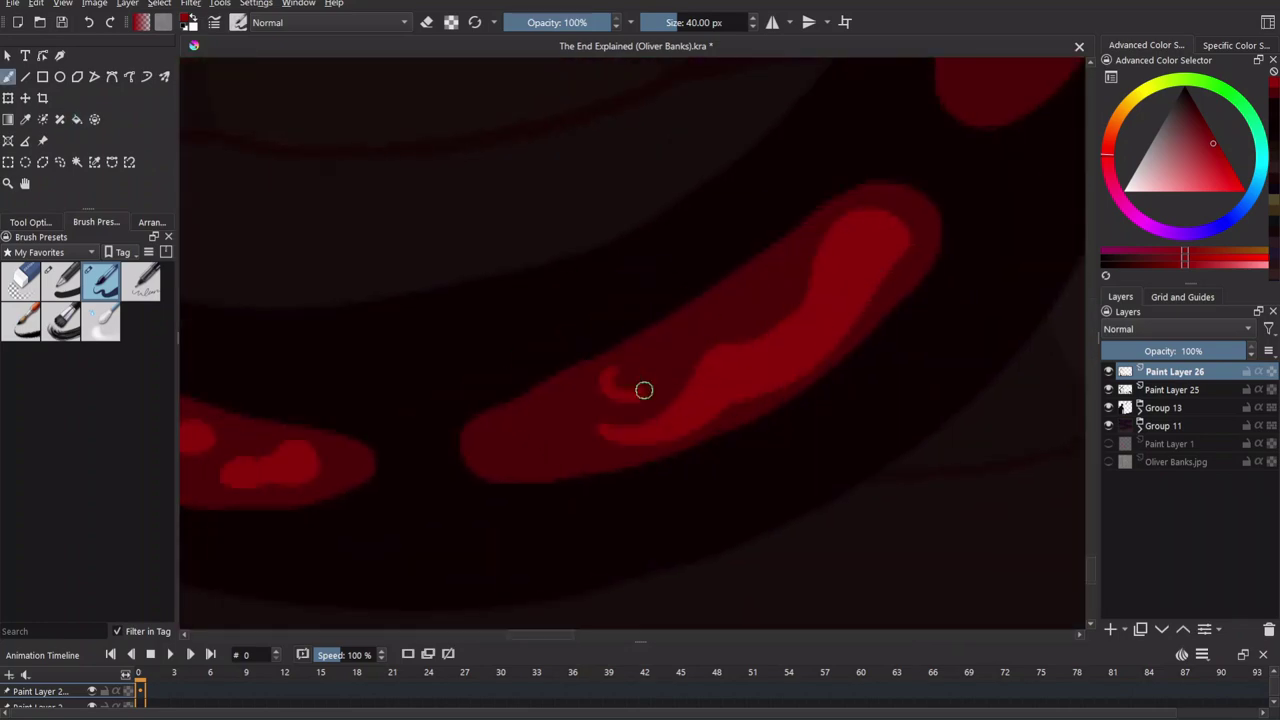
scroll(660, 340, "down", 6)
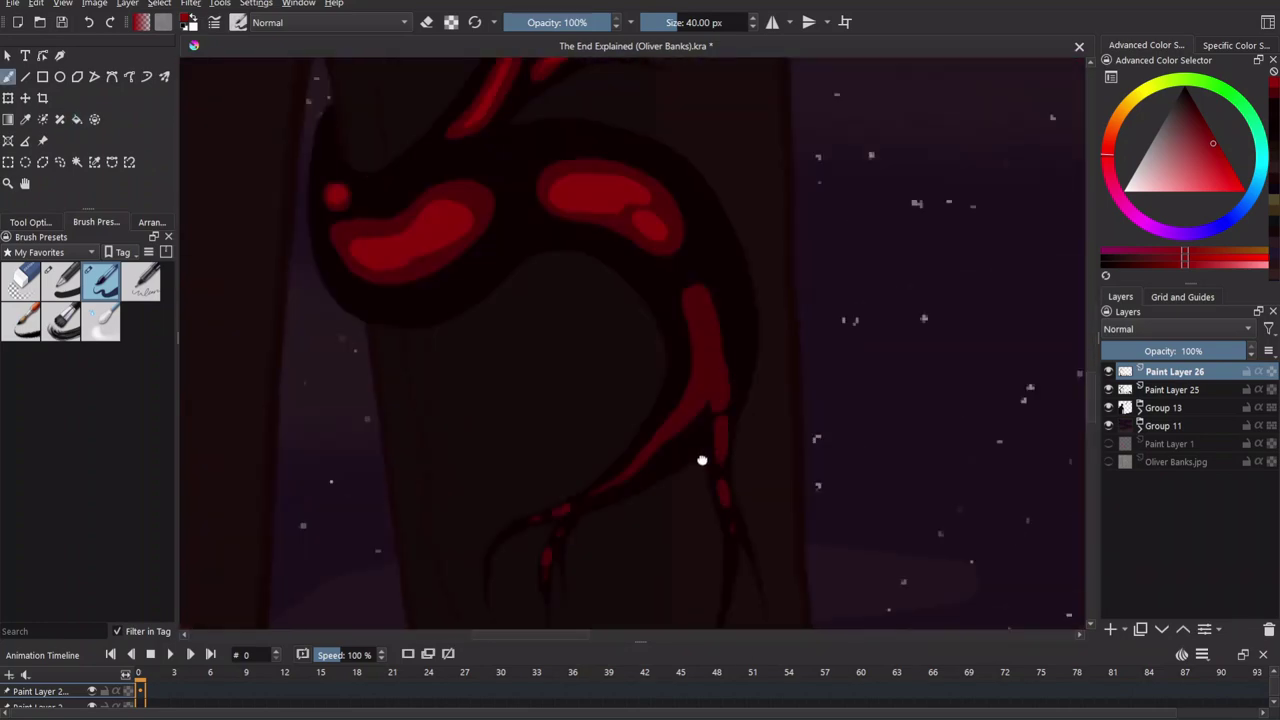
scroll(680, 390, "up", 5)
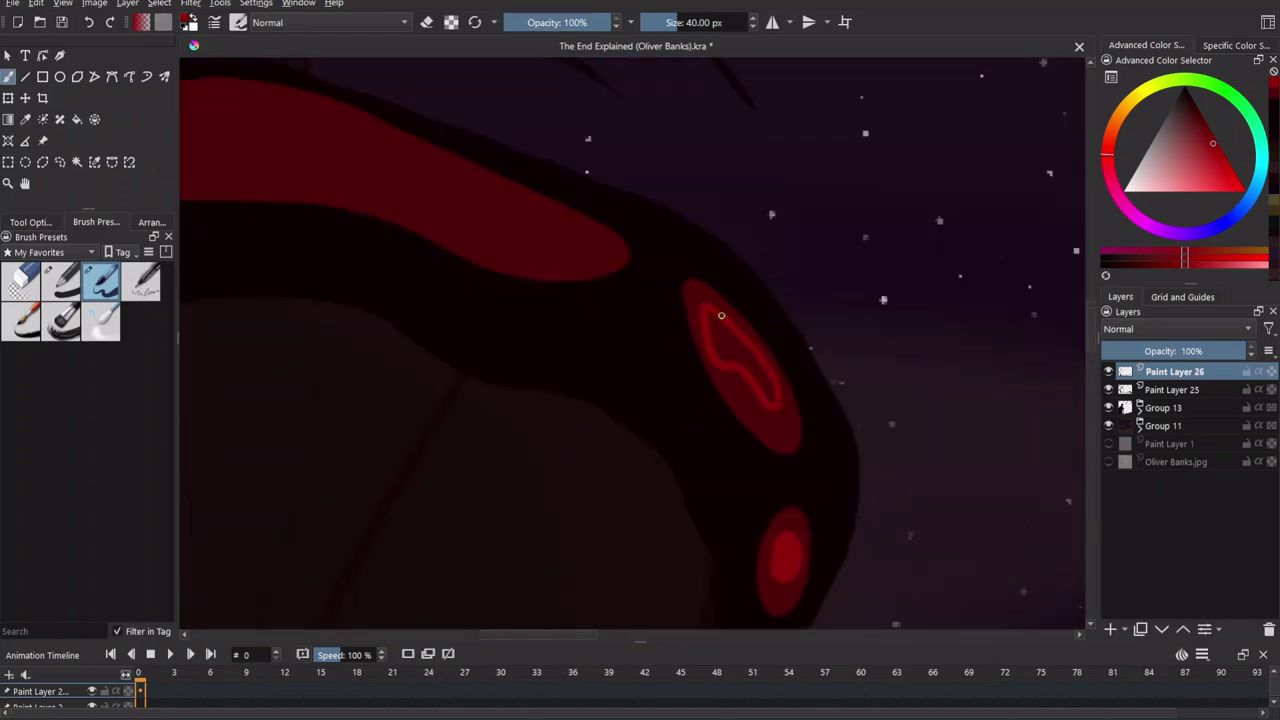
scroll(717, 312, "down", 6)
scroll(649, 391, "up", 6)
scroll(795, 393, "down", 2)
Paint a thin brighter-red highlight along a marking and dab one on the lower shape's bump.
key("f")
scroll(795, 393, "up", 6)
key("b")
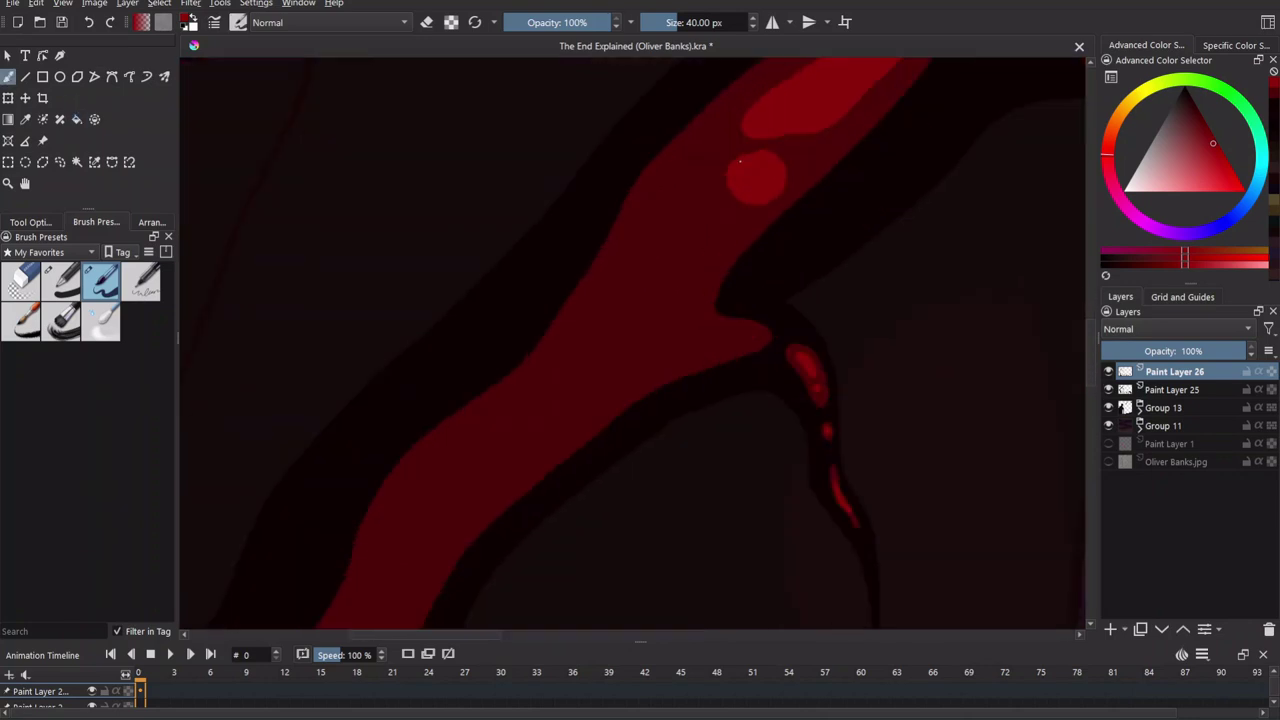
scroll(680, 227, "up", 3)
scroll(654, 563, "down", 4)
scroll(571, 323, "up", 6)
left_click_drag(571, 153, 574, 192)
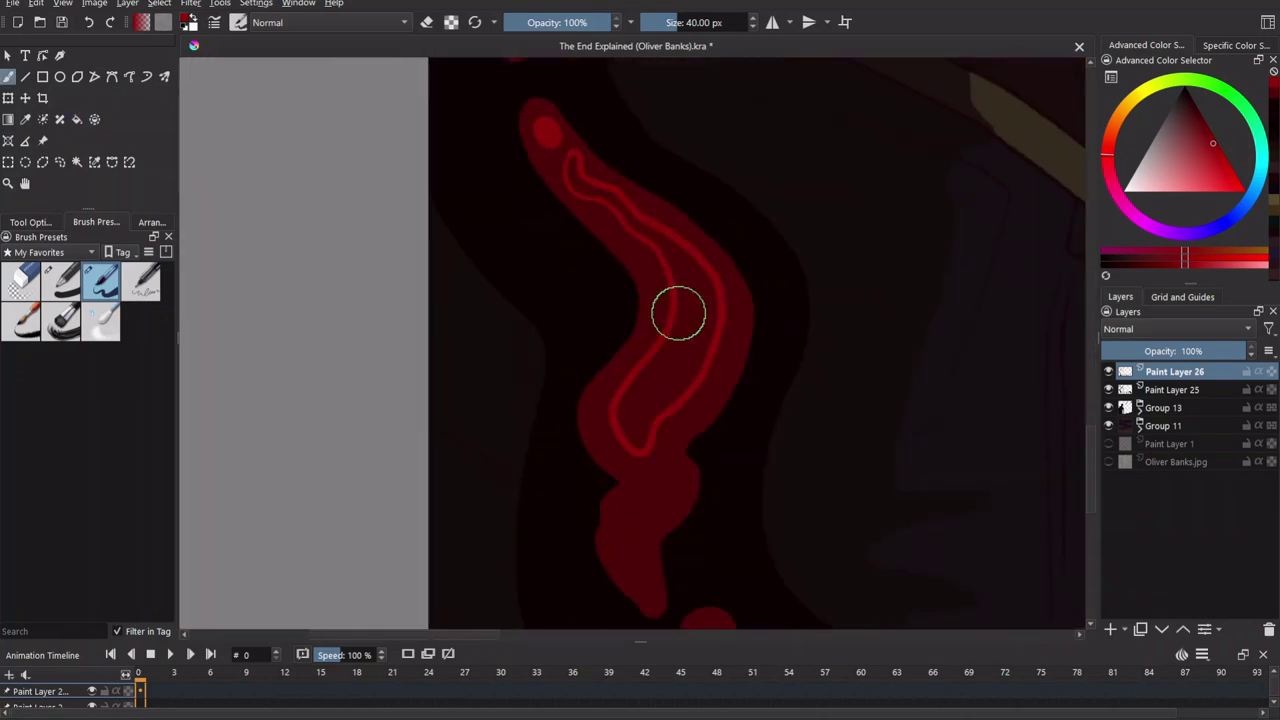
scroll(573, 163, "down", 5)
left_click(520, 383)
scroll(520, 318, "down", 2)
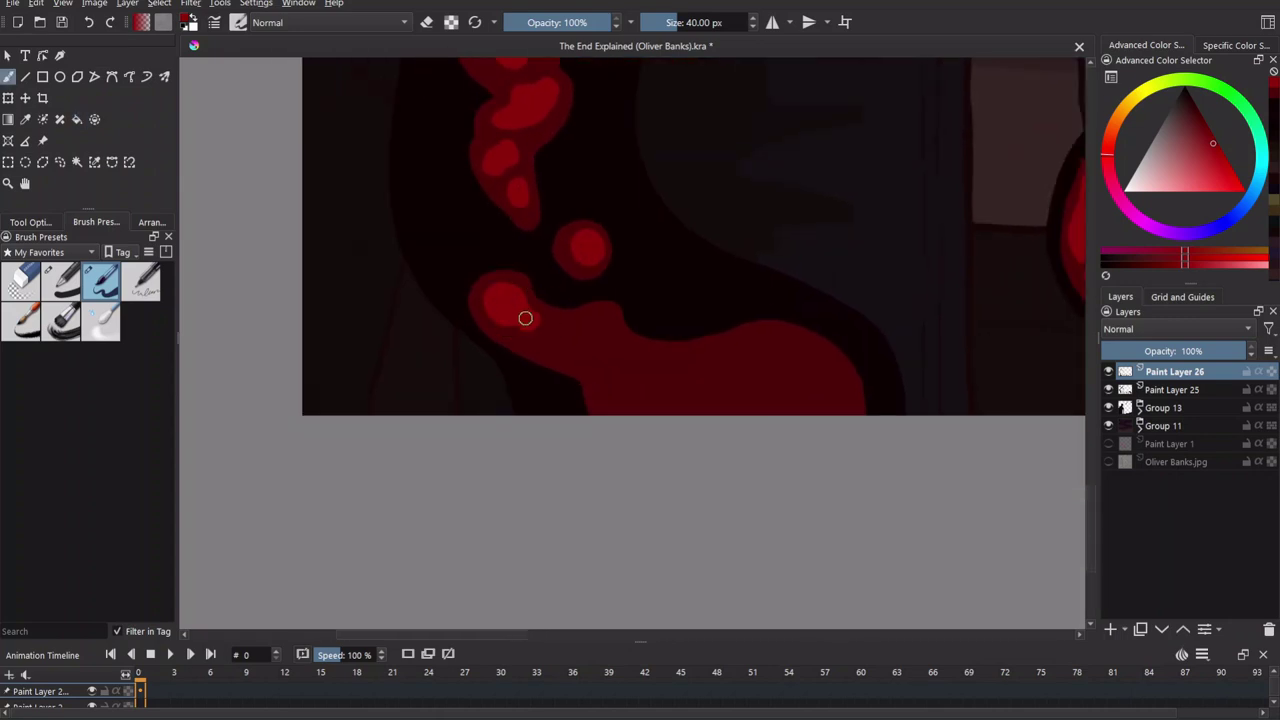
scroll(633, 369, "down", 2)
scroll(723, 463, "right", 3)
scroll(646, 371, "up", 3)
Pan and zoom across the lower tendrils to inspect their red markings for glow spots.
scroll(560, 294, "left", 3)
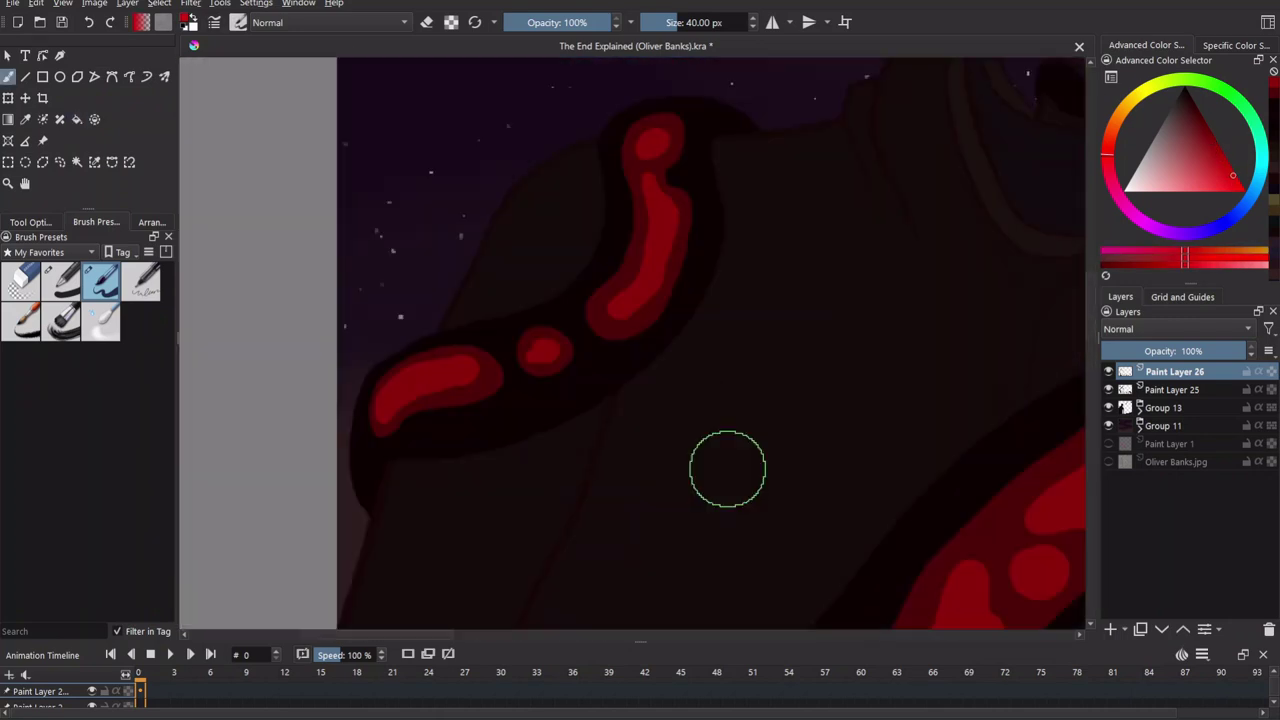
scroll(407, 388, "up", 2)
scroll(591, 380, "up", 2)
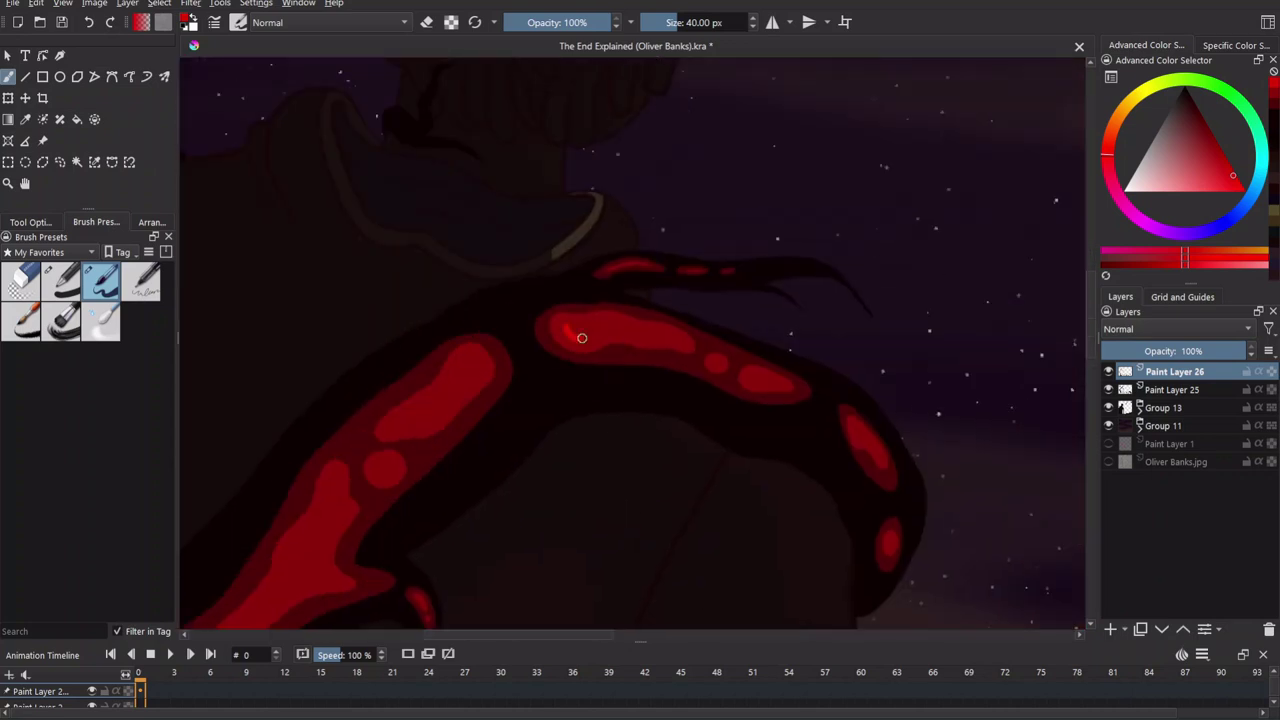
scroll(737, 377, "down", 3)
scroll(717, 443, "up", 4)
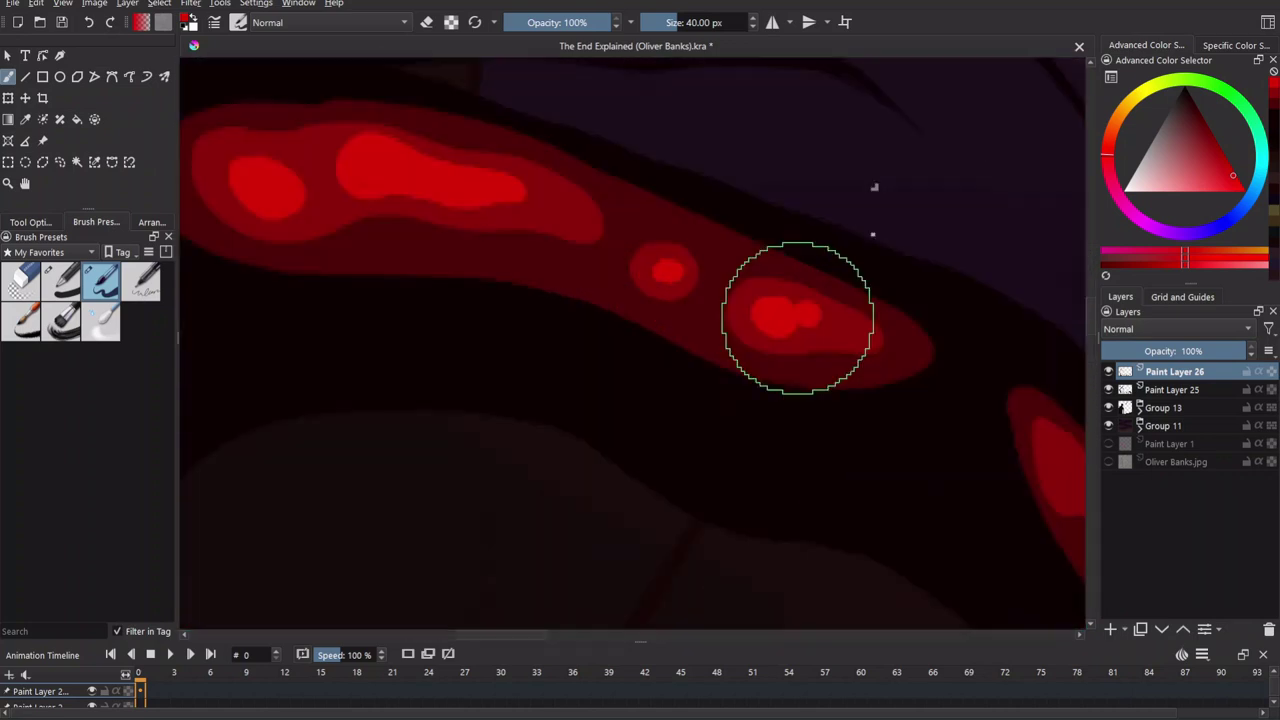
scroll(664, 310, "down", 3)
scroll(651, 314, "down", 2)
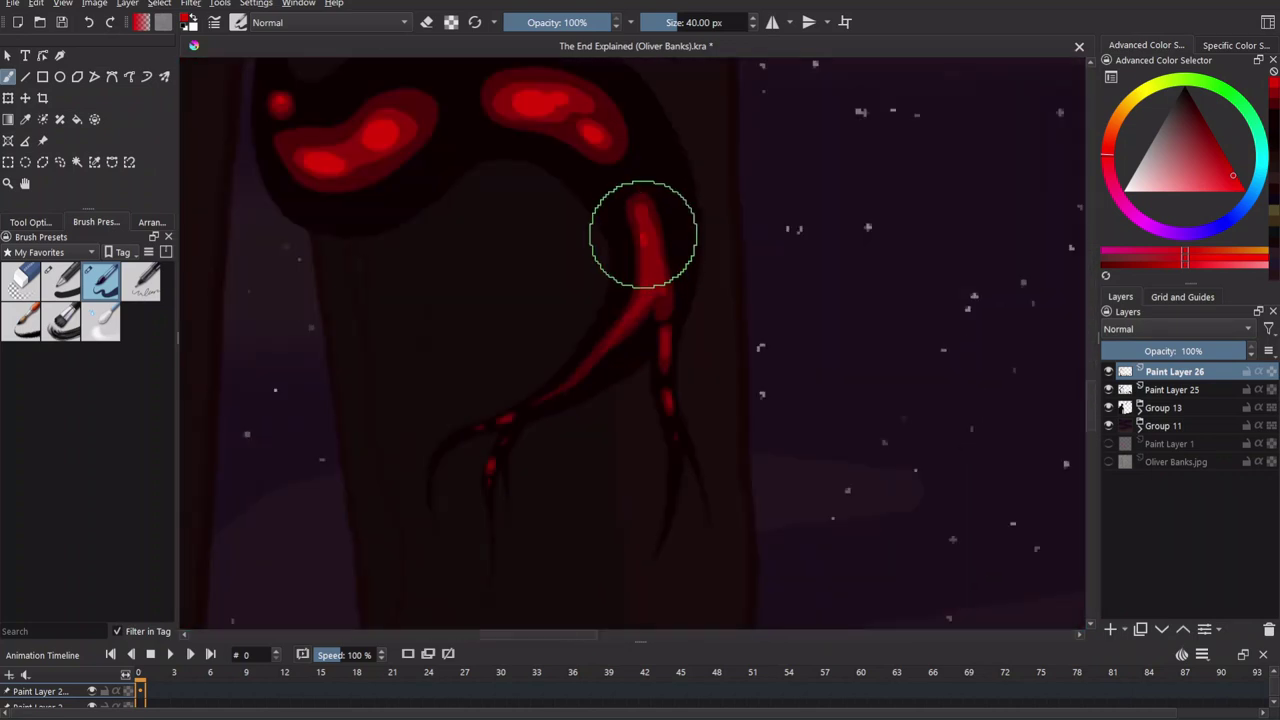
scroll(640, 249, "up", 1)
scroll(650, 368, "up", 2)
scroll(598, 224, "down", 1)
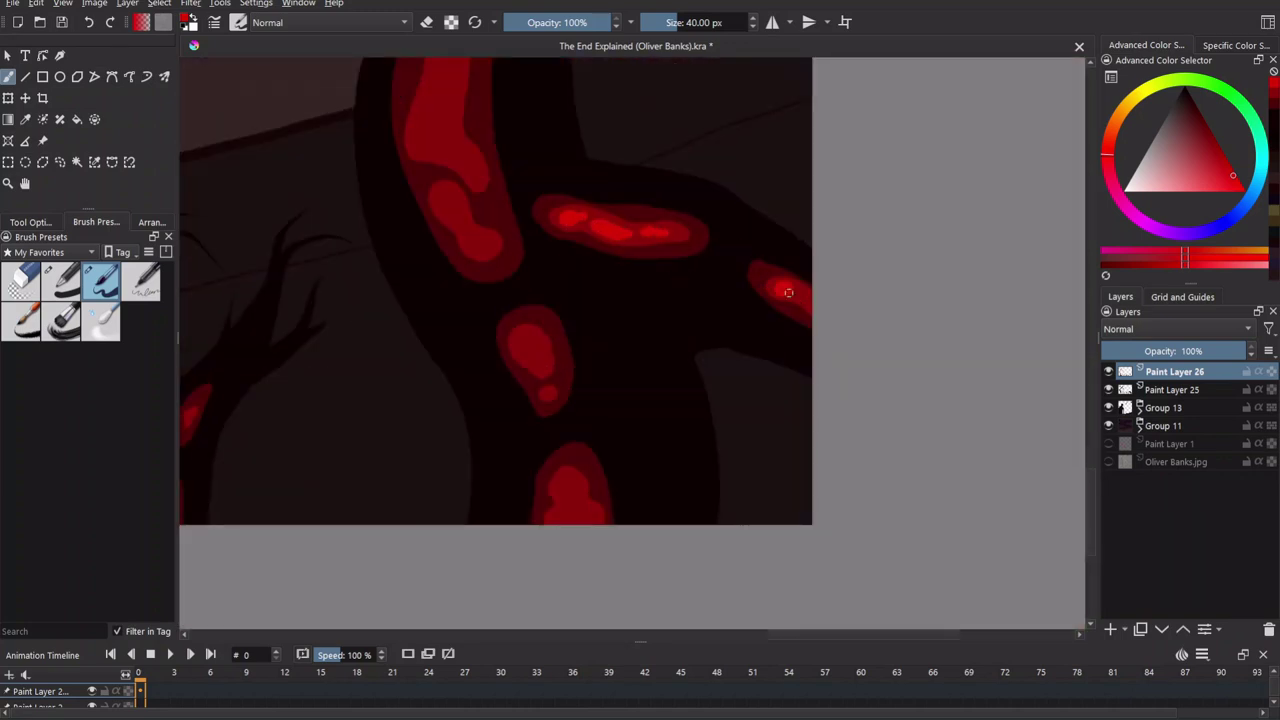
scroll(778, 288, "down", 2)
scroll(643, 371, "up", 1)
scroll(686, 457, "up", 3)
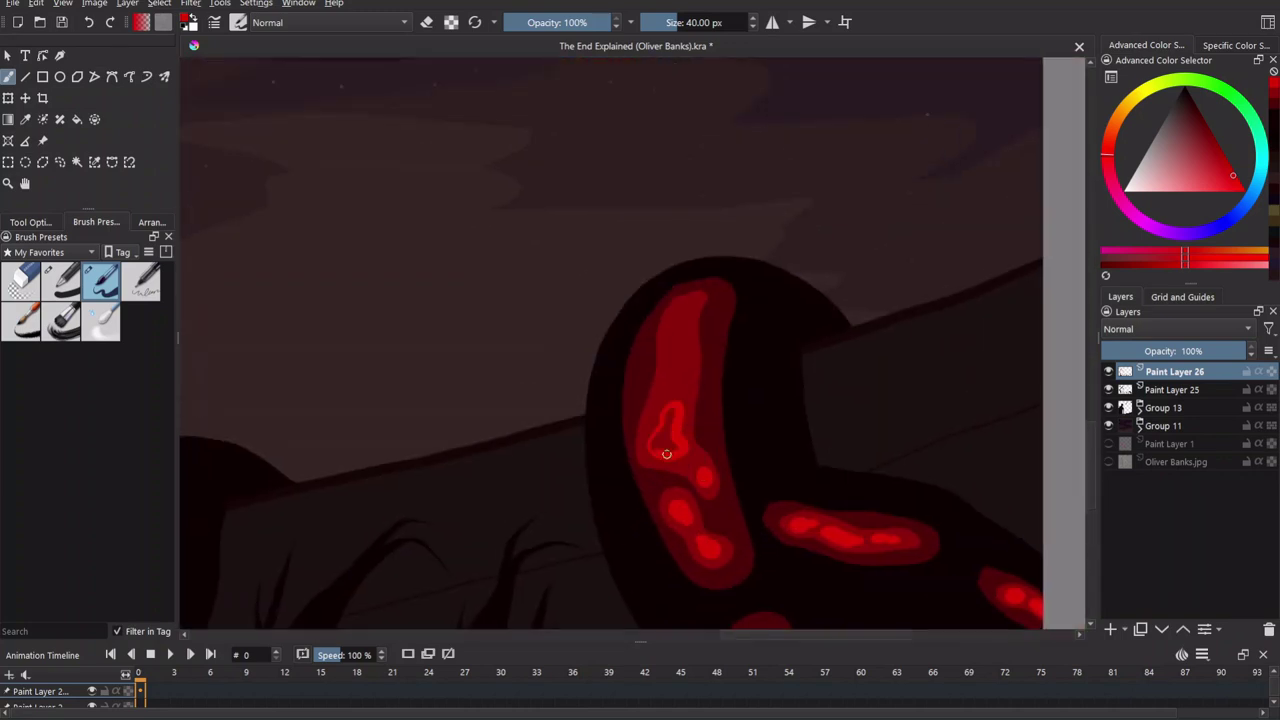
scroll(682, 433, "up", 1)
scroll(619, 432, "up", 3)
scroll(671, 461, "down", 5)
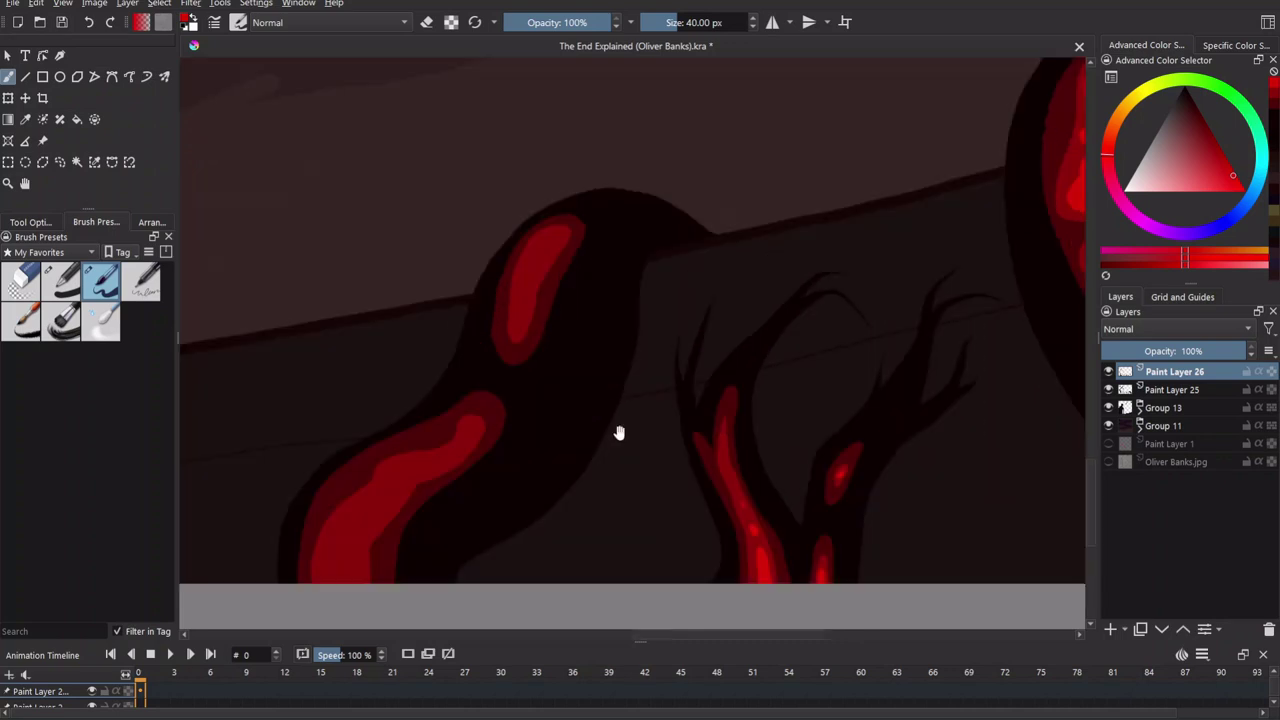
scroll(794, 320, "down", 2)
scroll(651, 534, "up", 4)
scroll(793, 325, "down", 3)
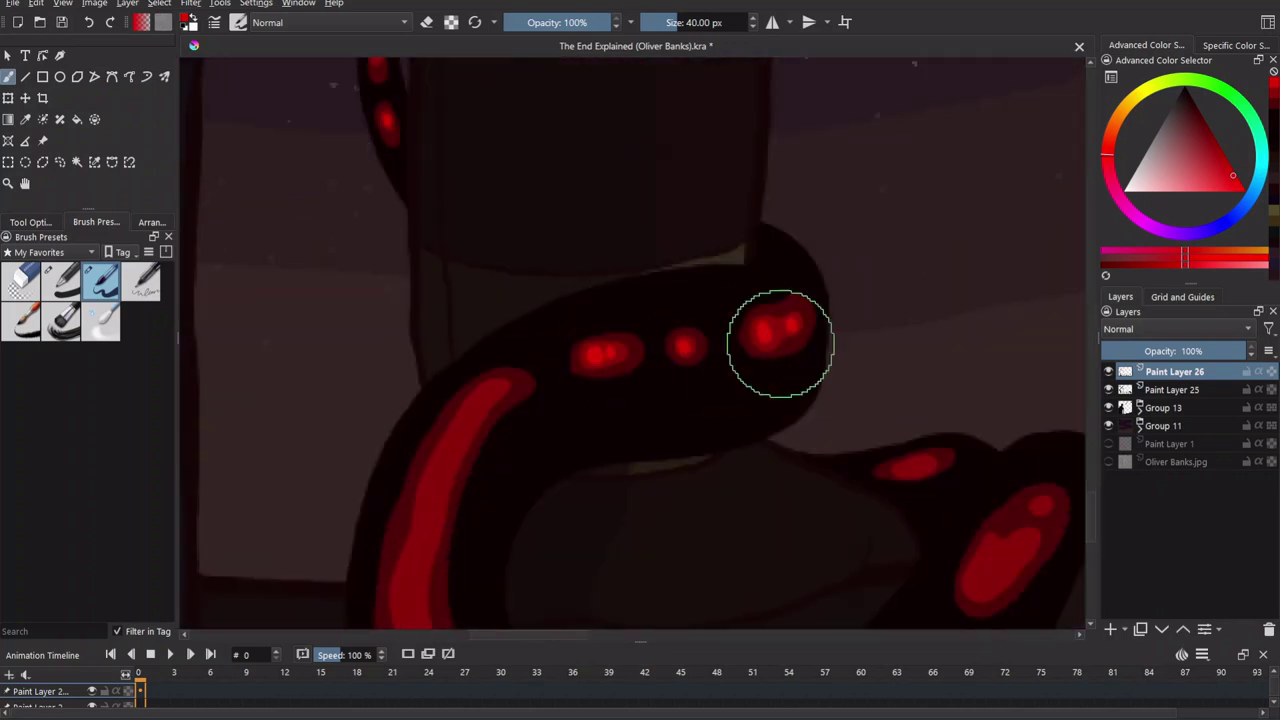
scroll(643, 271, "up", 3)
scroll(680, 417, "down", 2)
scroll(760, 455, "up", 2)
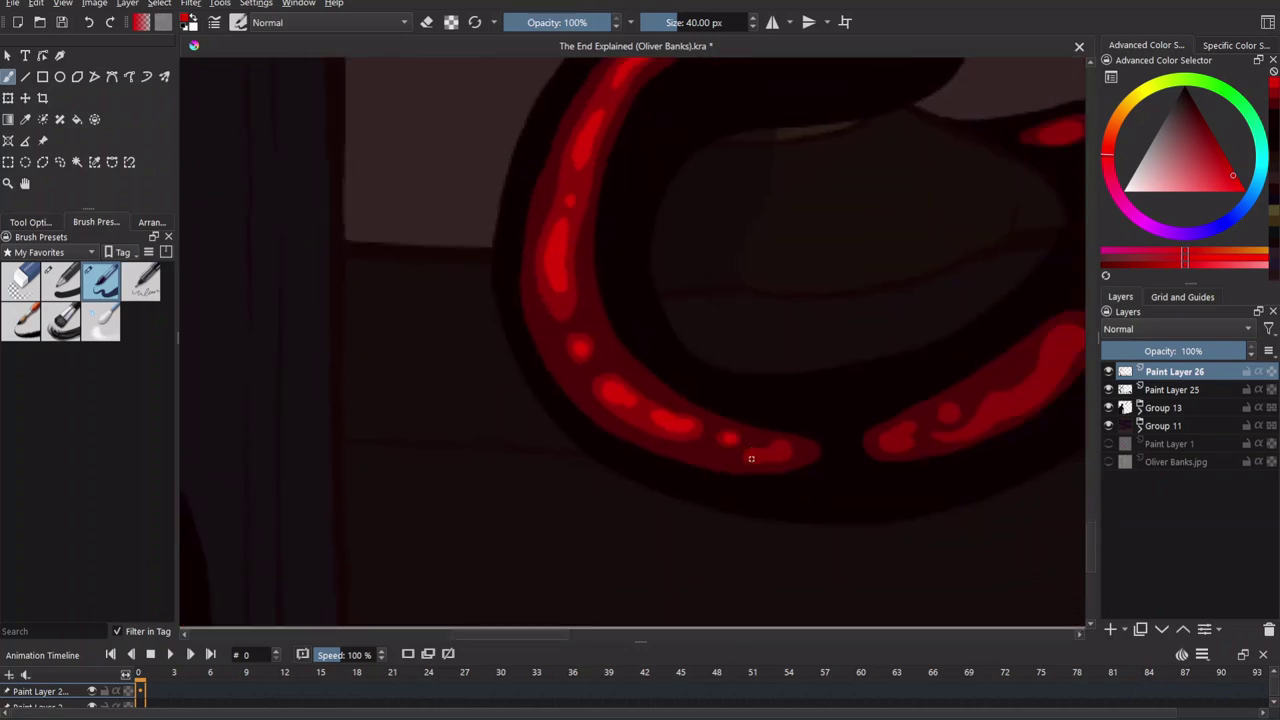
scroll(711, 409, "down", 2)
scroll(635, 410, "up", 1)
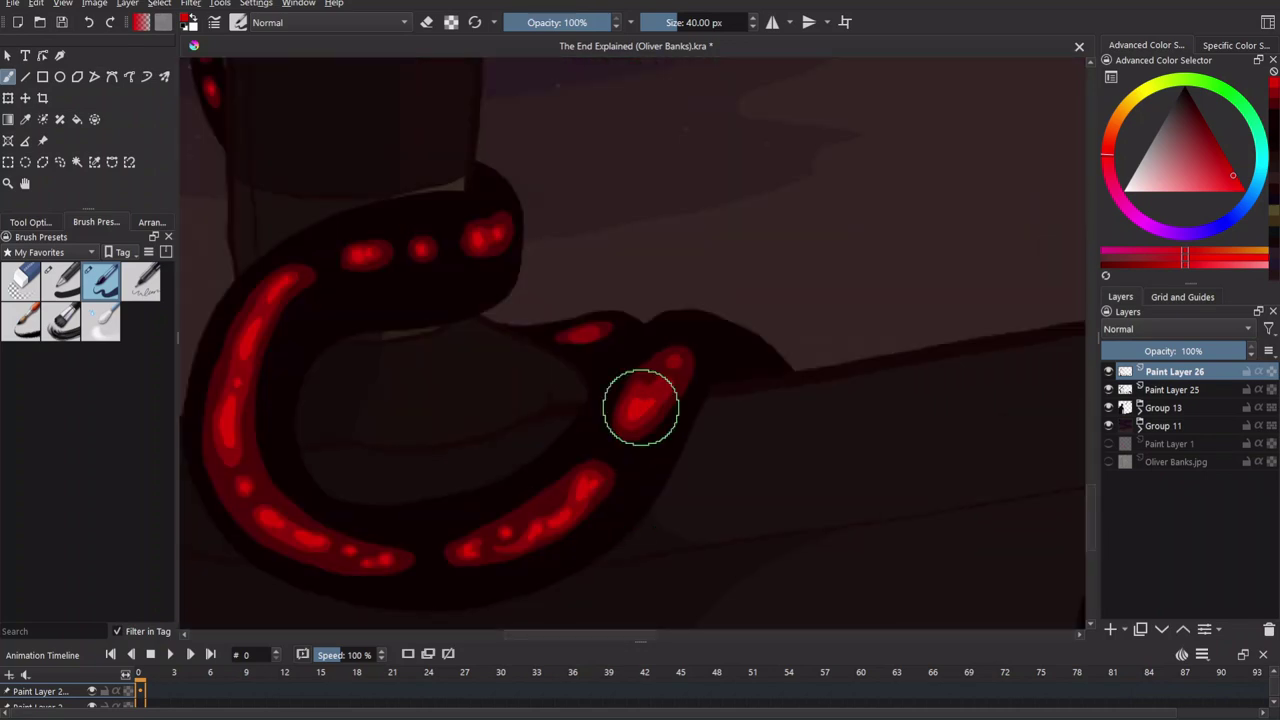
scroll(625, 370, "up", 3)
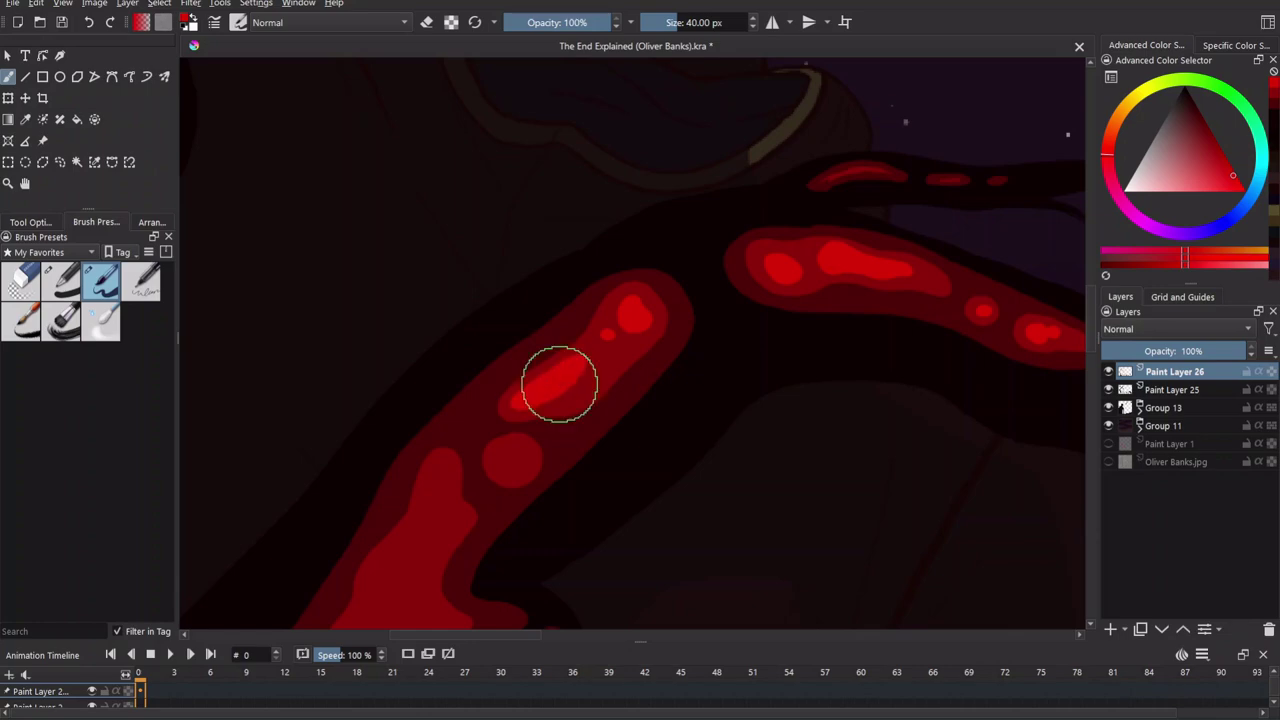
scroll(600, 371, "up", 2)
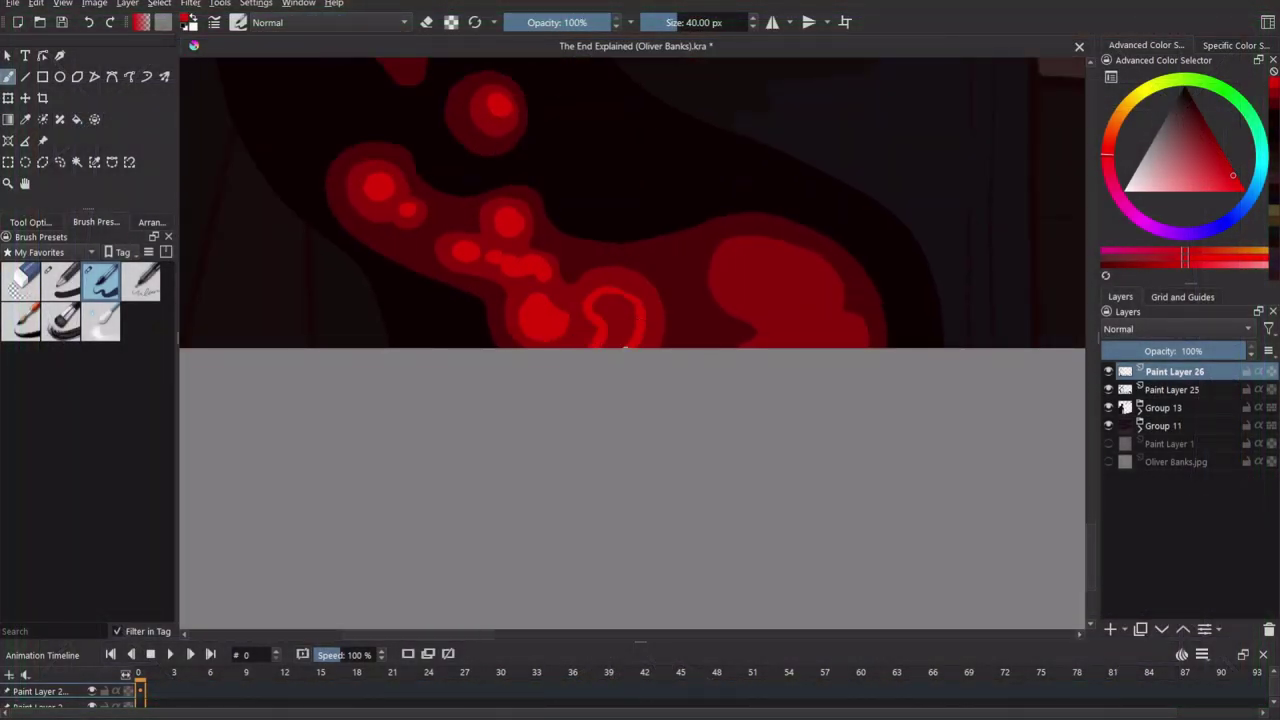
Fit the painting in view and add a new Paint Layer 27 above Group 11.
key("2")
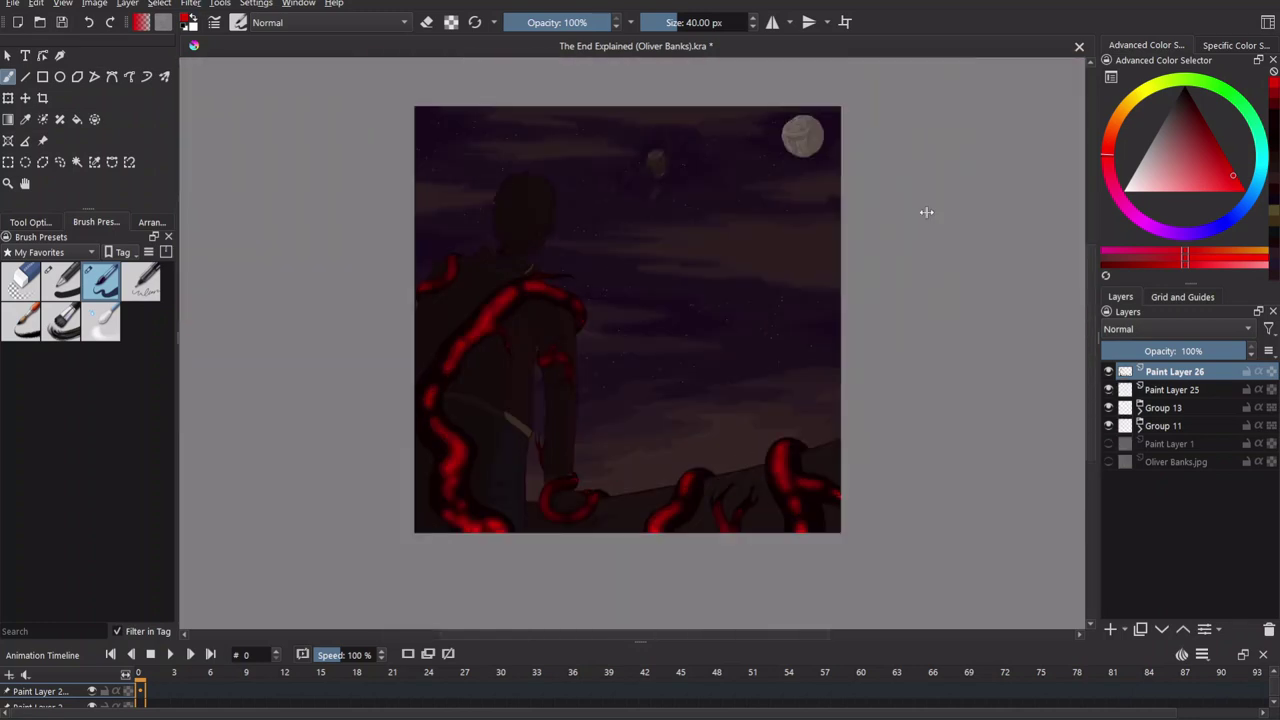
left_click(1125, 425)
key("Insert")
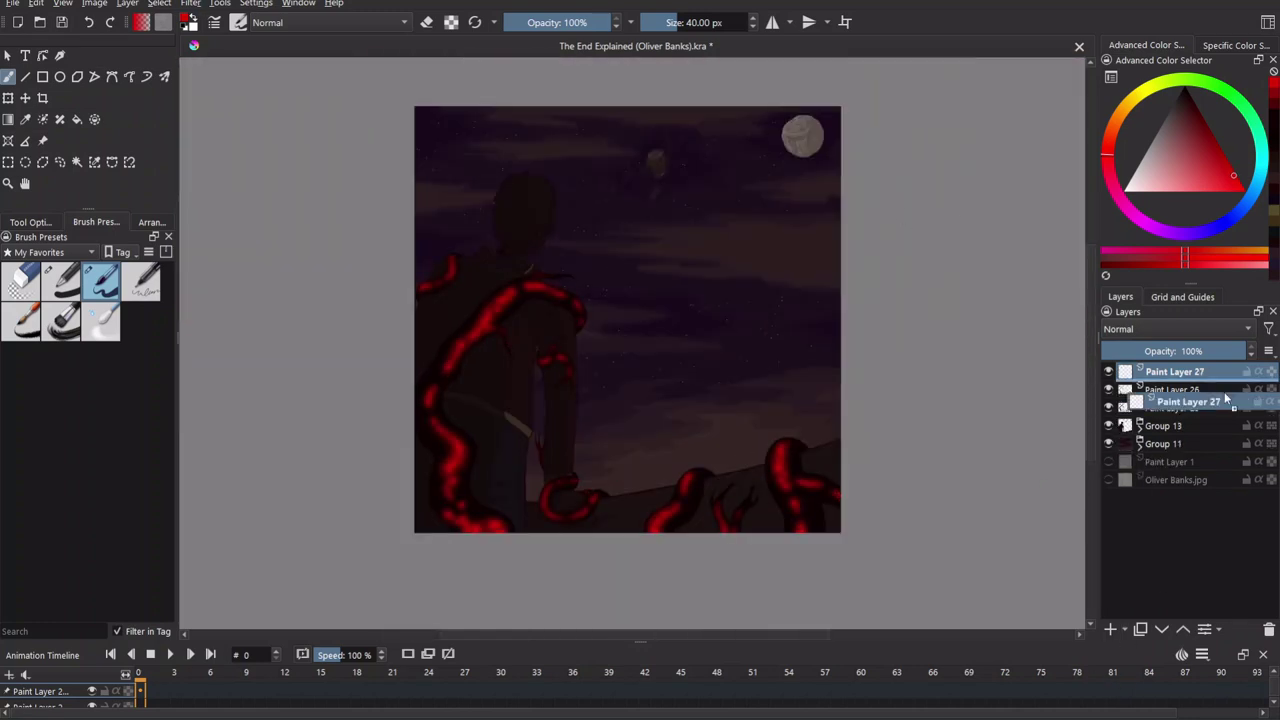
Fill the new layer dark blue, lower its opacity to 58%, and save the file.
left_click(1144, 126)
key("f")
left_click(832, 343)
left_click_drag(1216, 350, 1192, 352)
left_click(1141, 407)
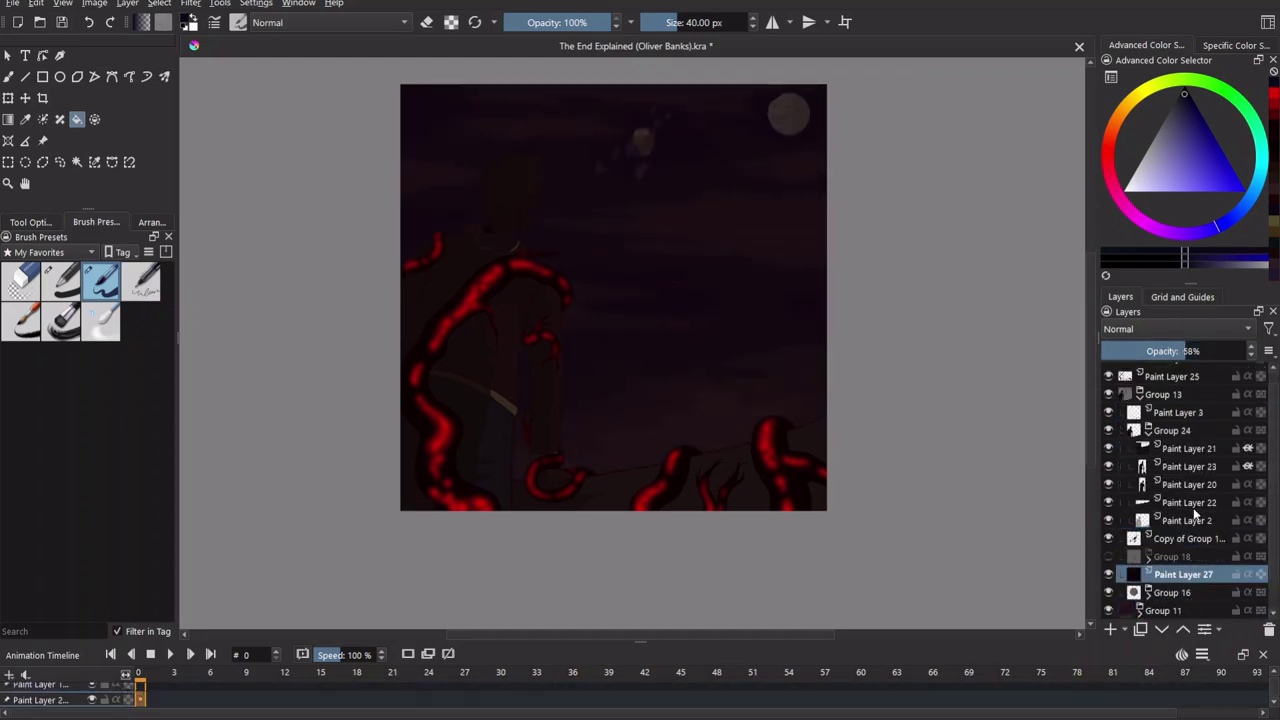
key("ctrl+s")
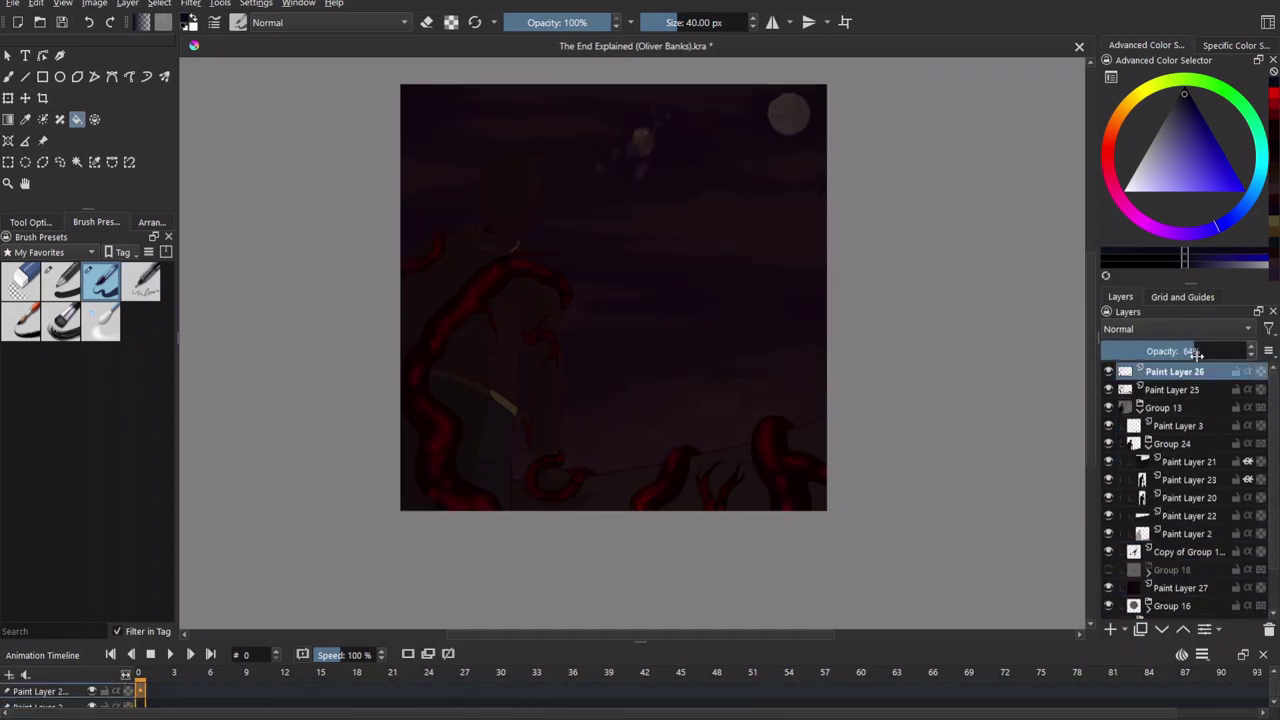